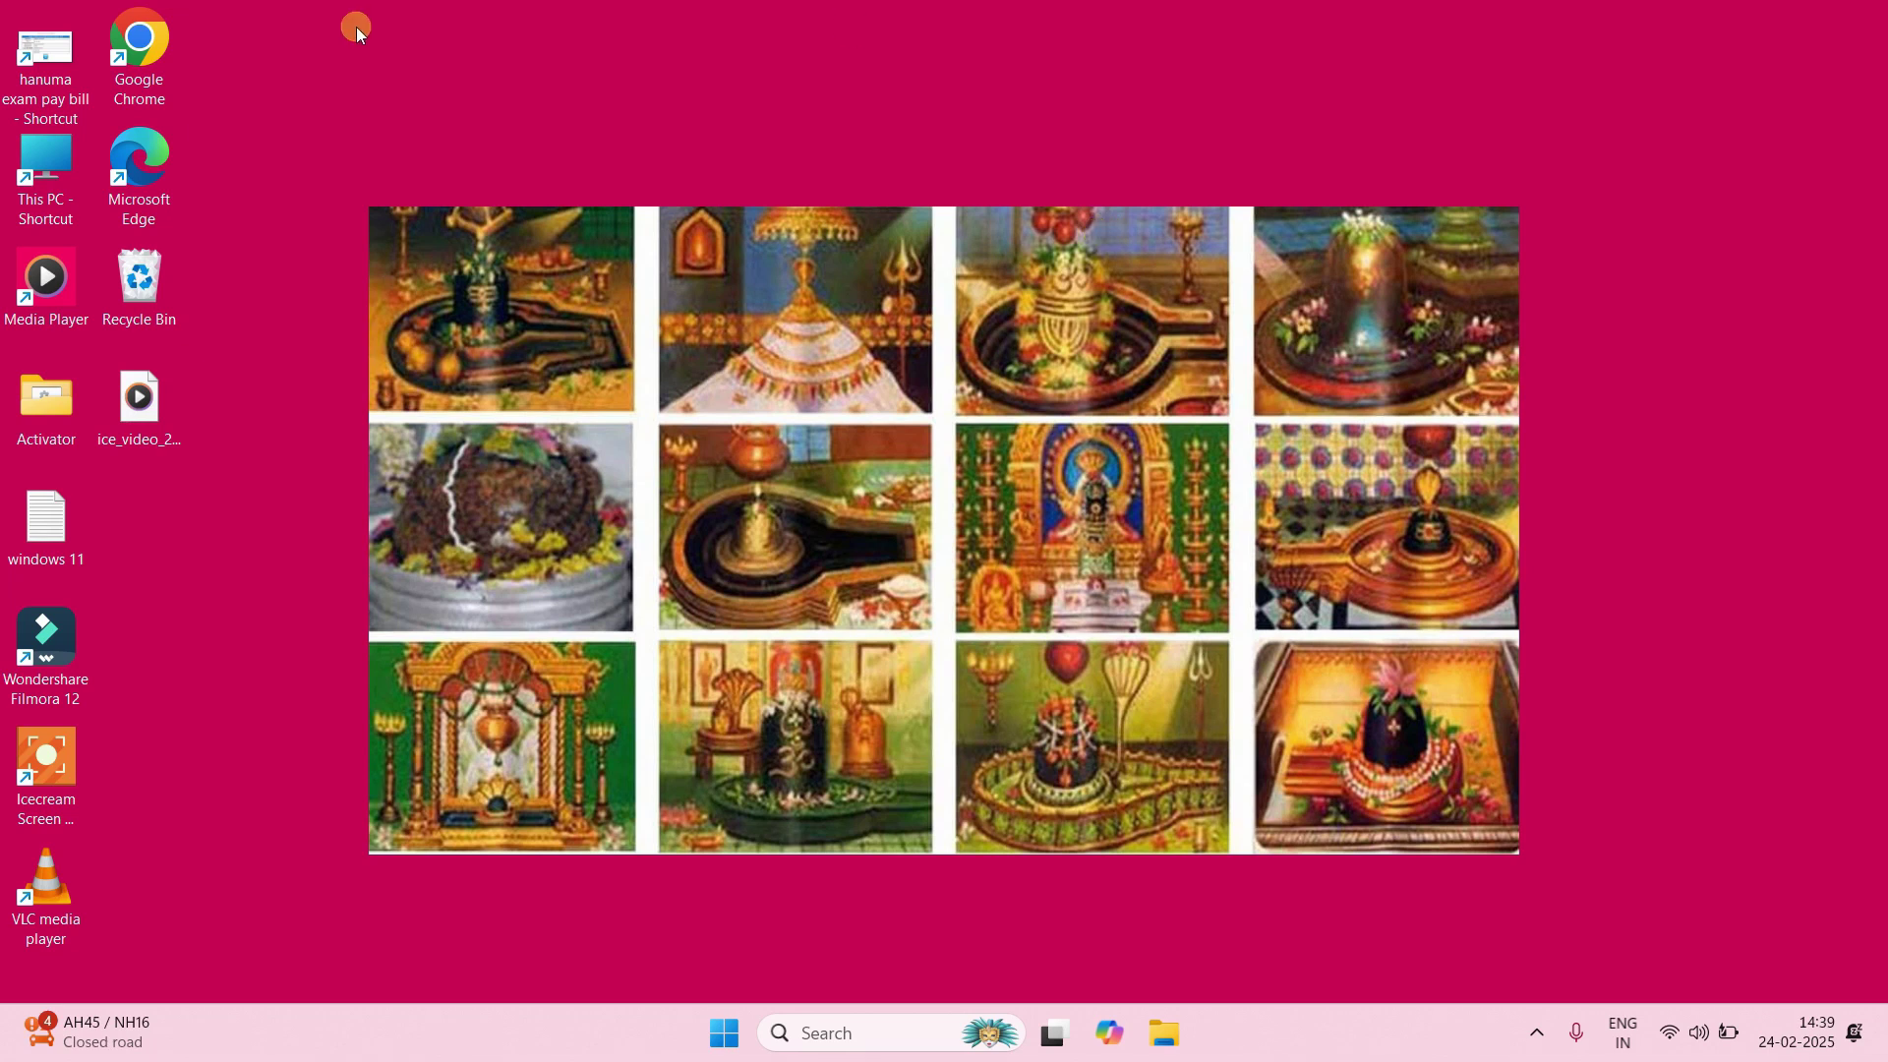
left_click_drag(315, 21, 1839, 919)
left_click_drag(276, 32, 31, 962)
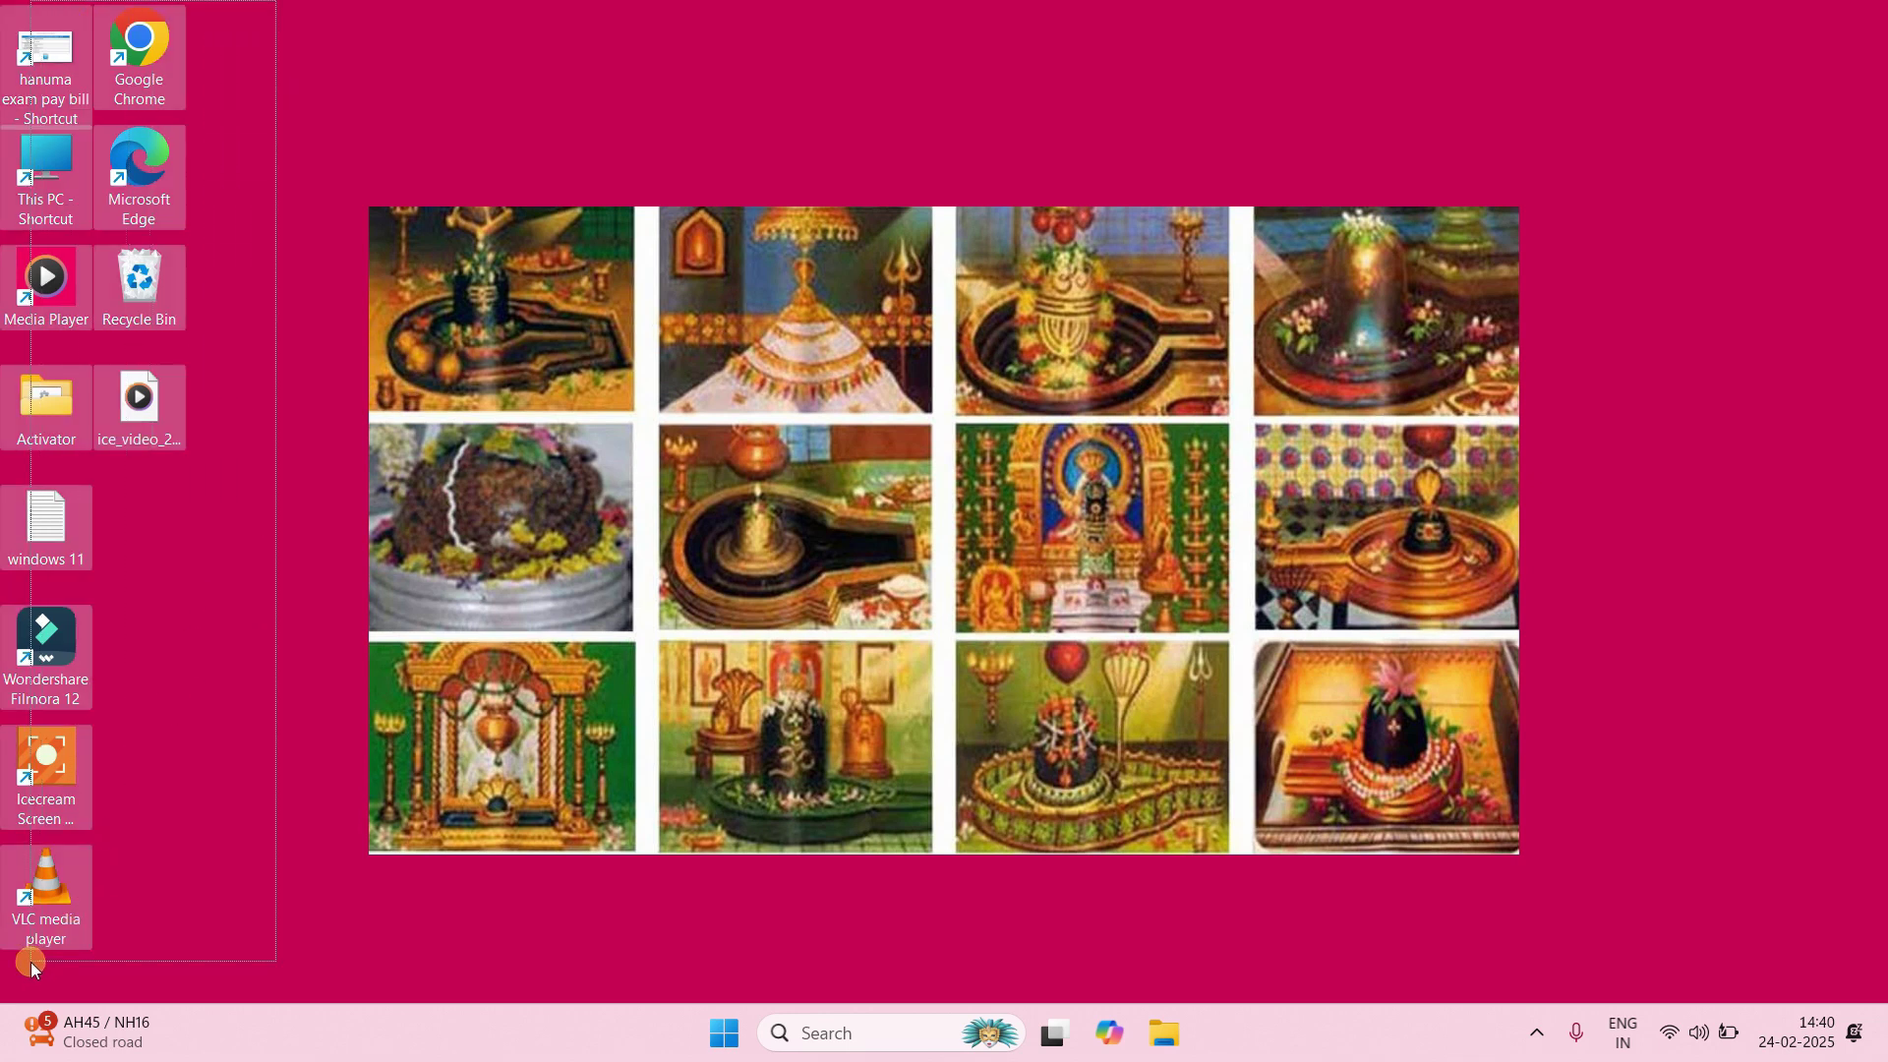
left_click(162, 741)
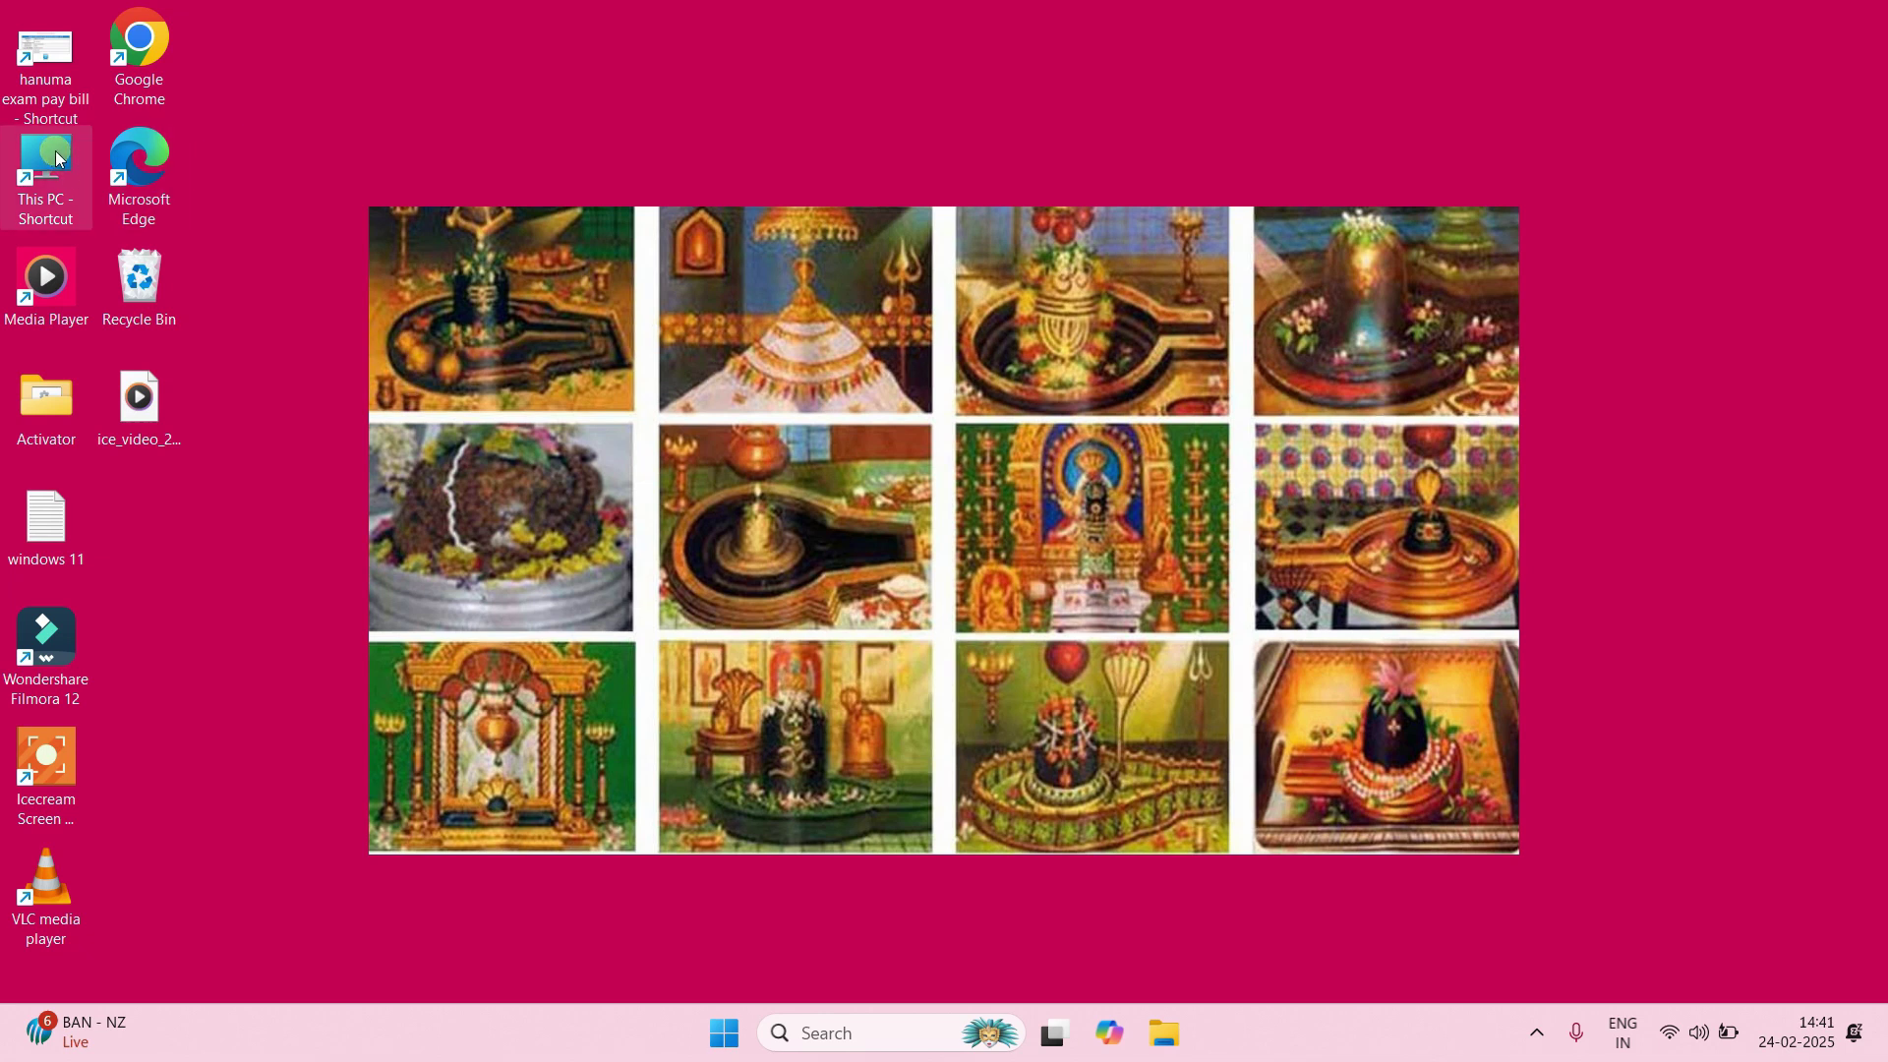
left_click(153, 263)
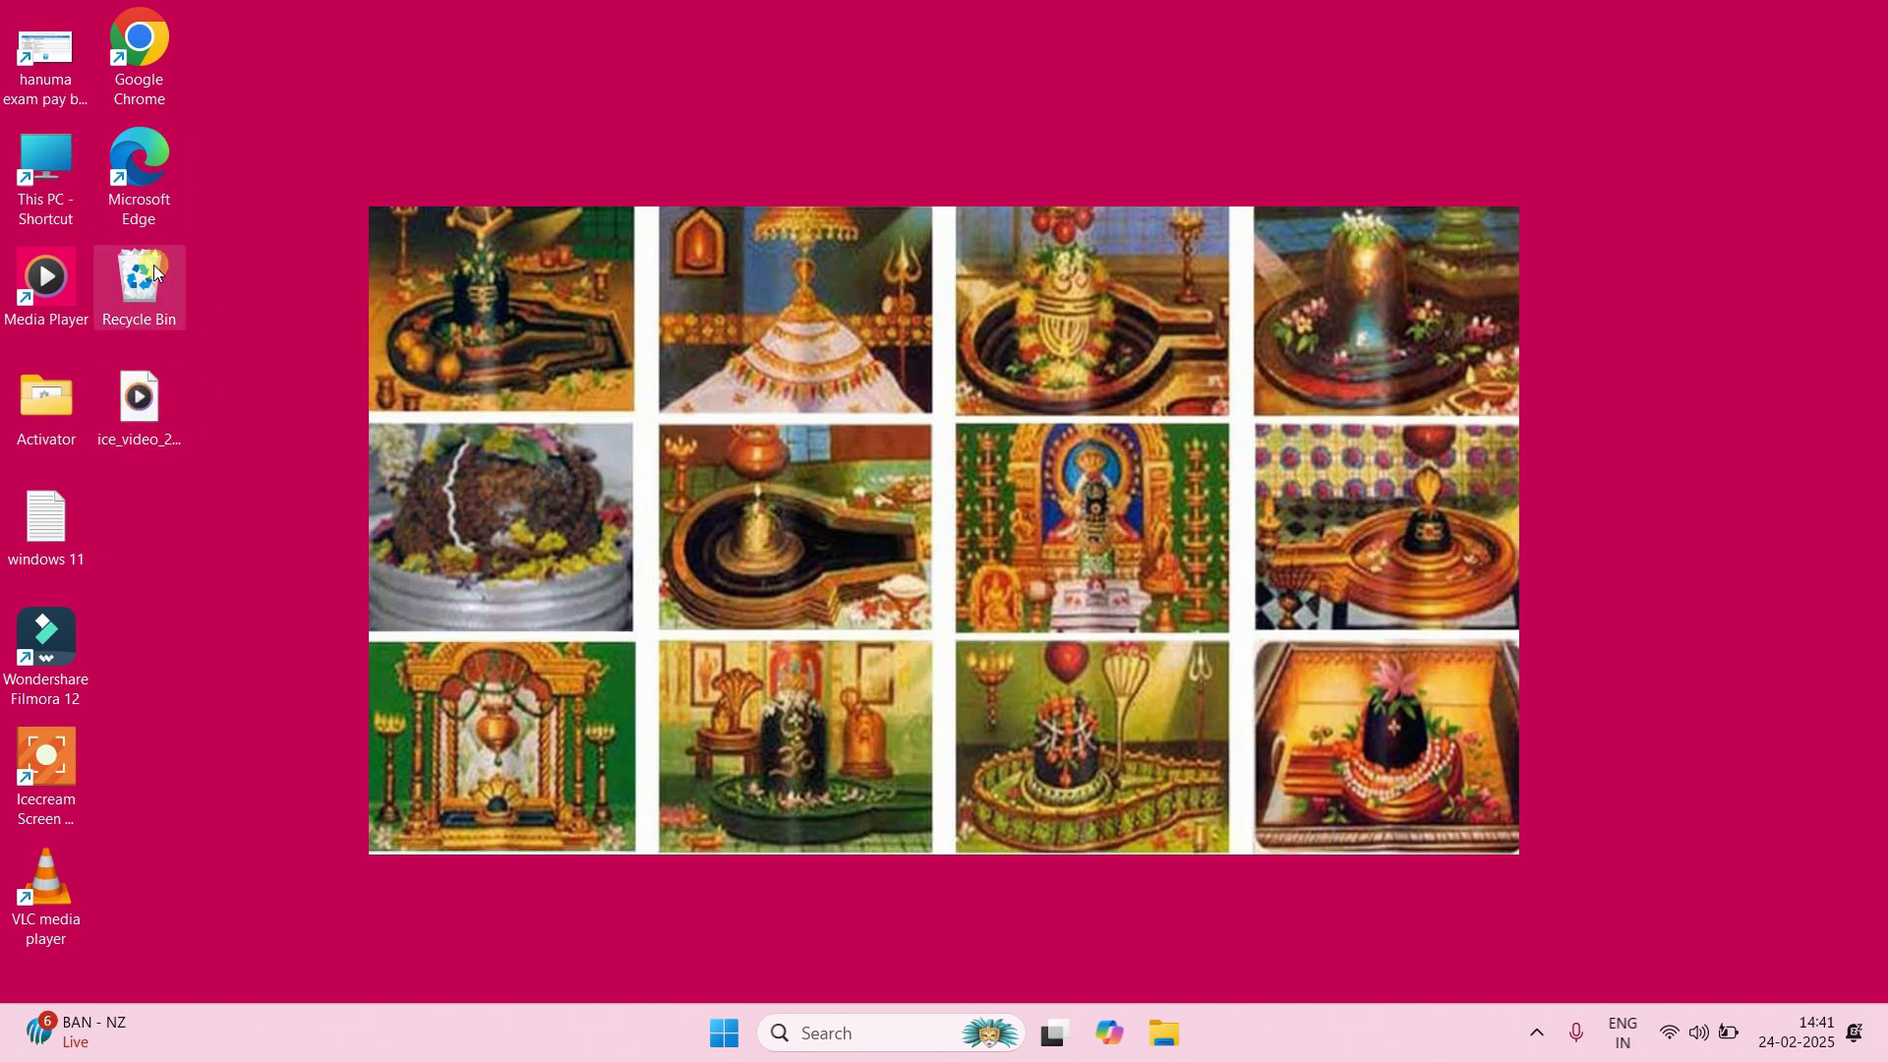
left_click(350, 272)
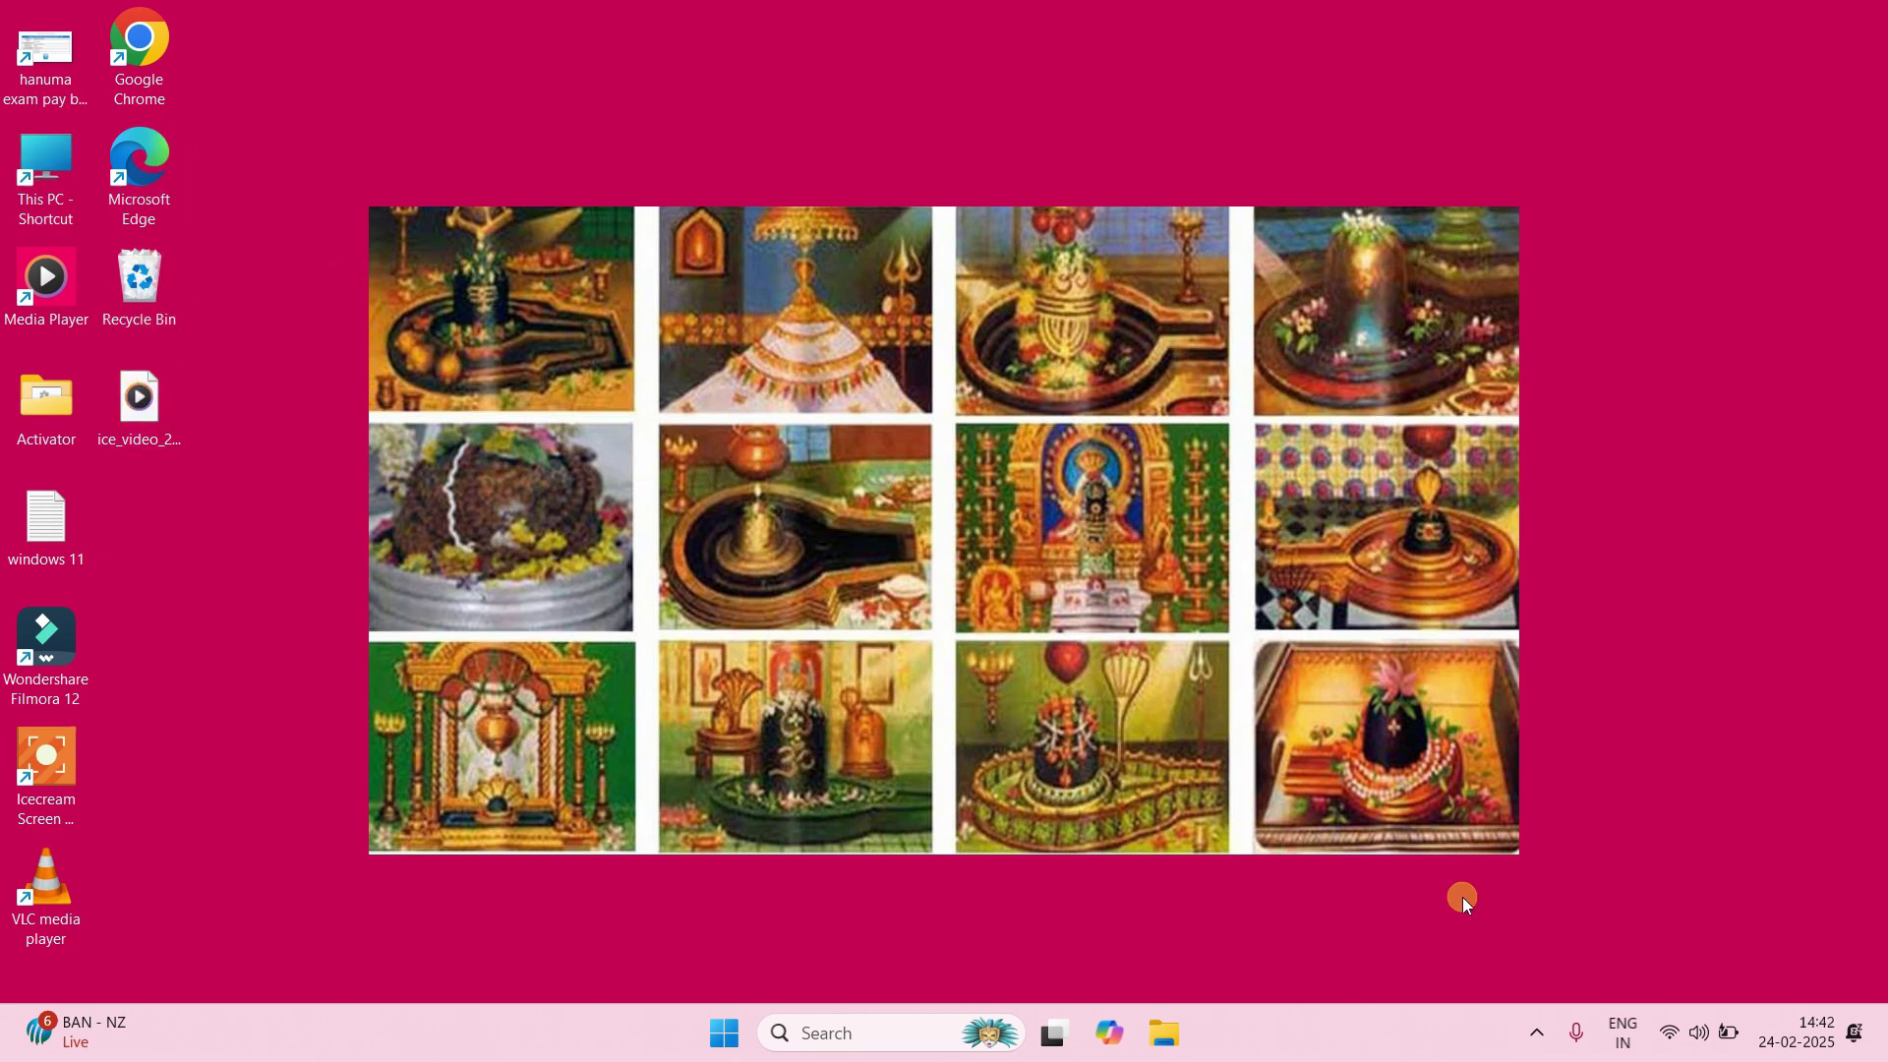
left_click_drag(388, 120, 1469, 850)
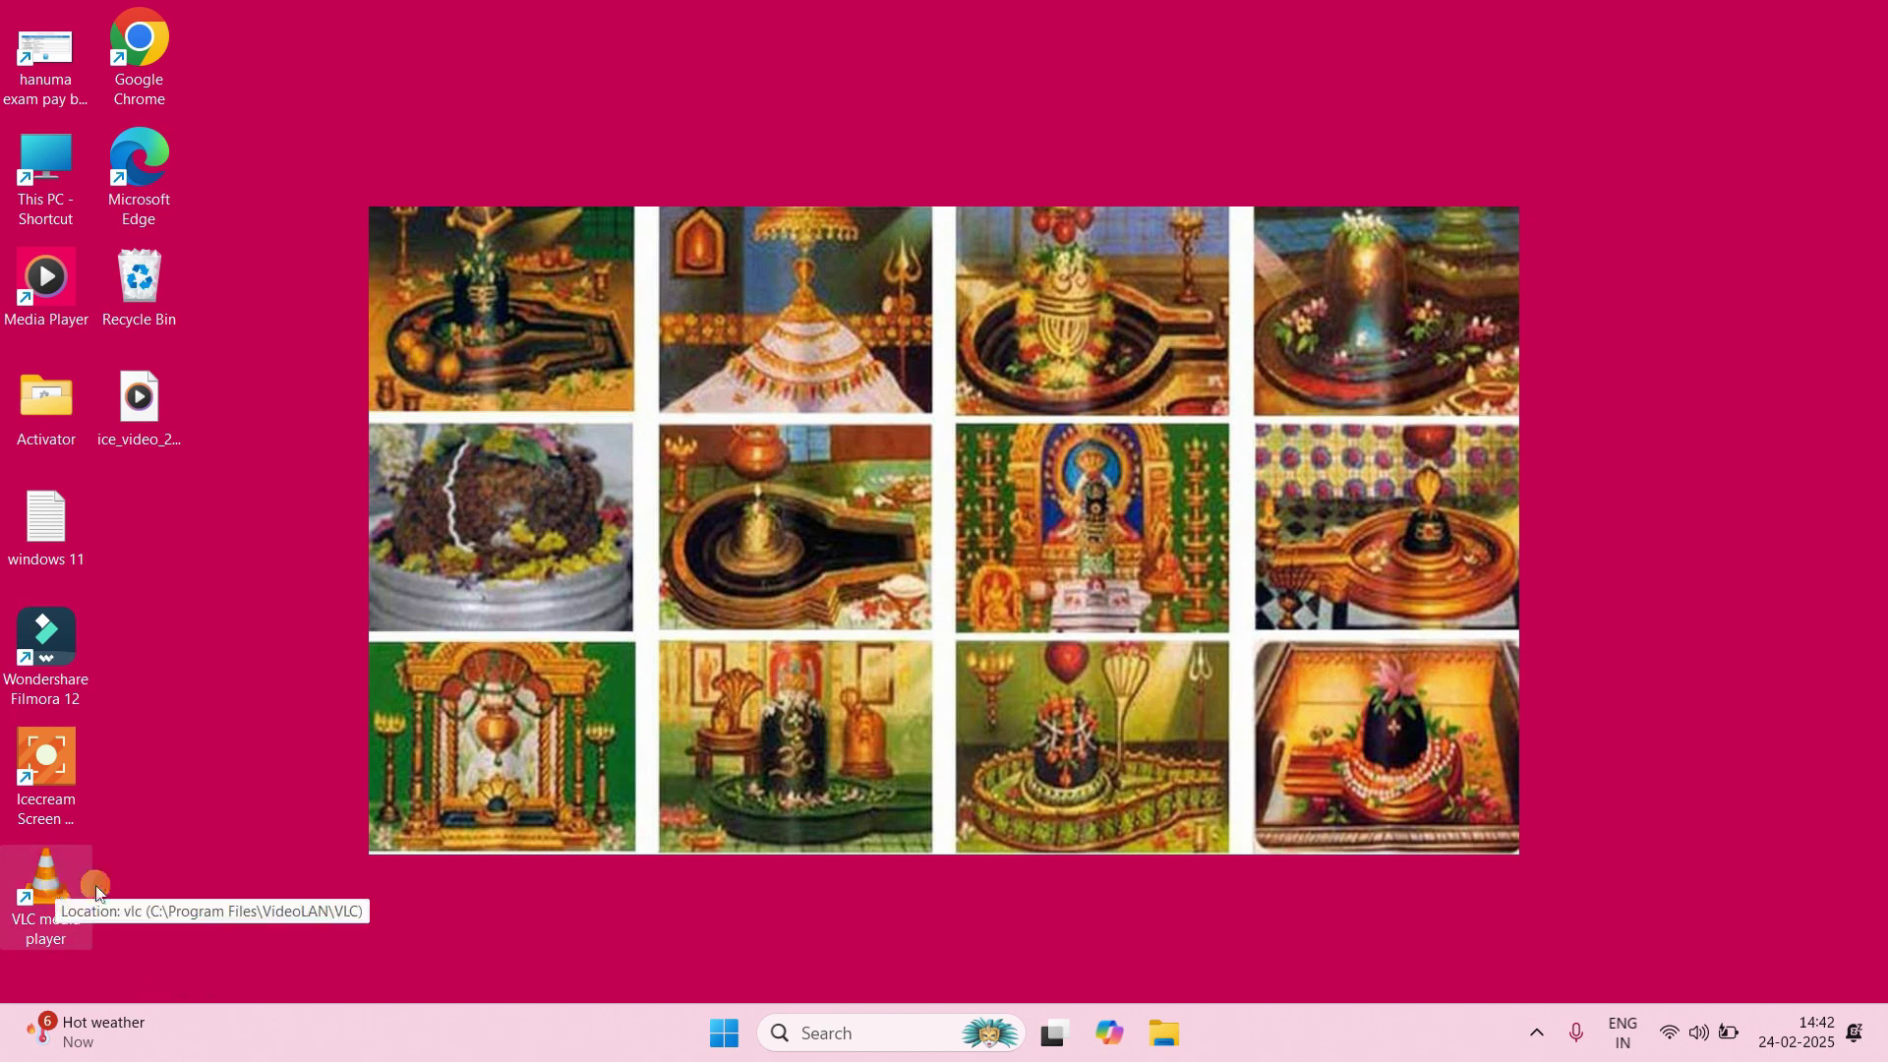
Open VLC media player and Google Chrome from their desktop shortcuts, minimizing each window.
double_click(37, 879)
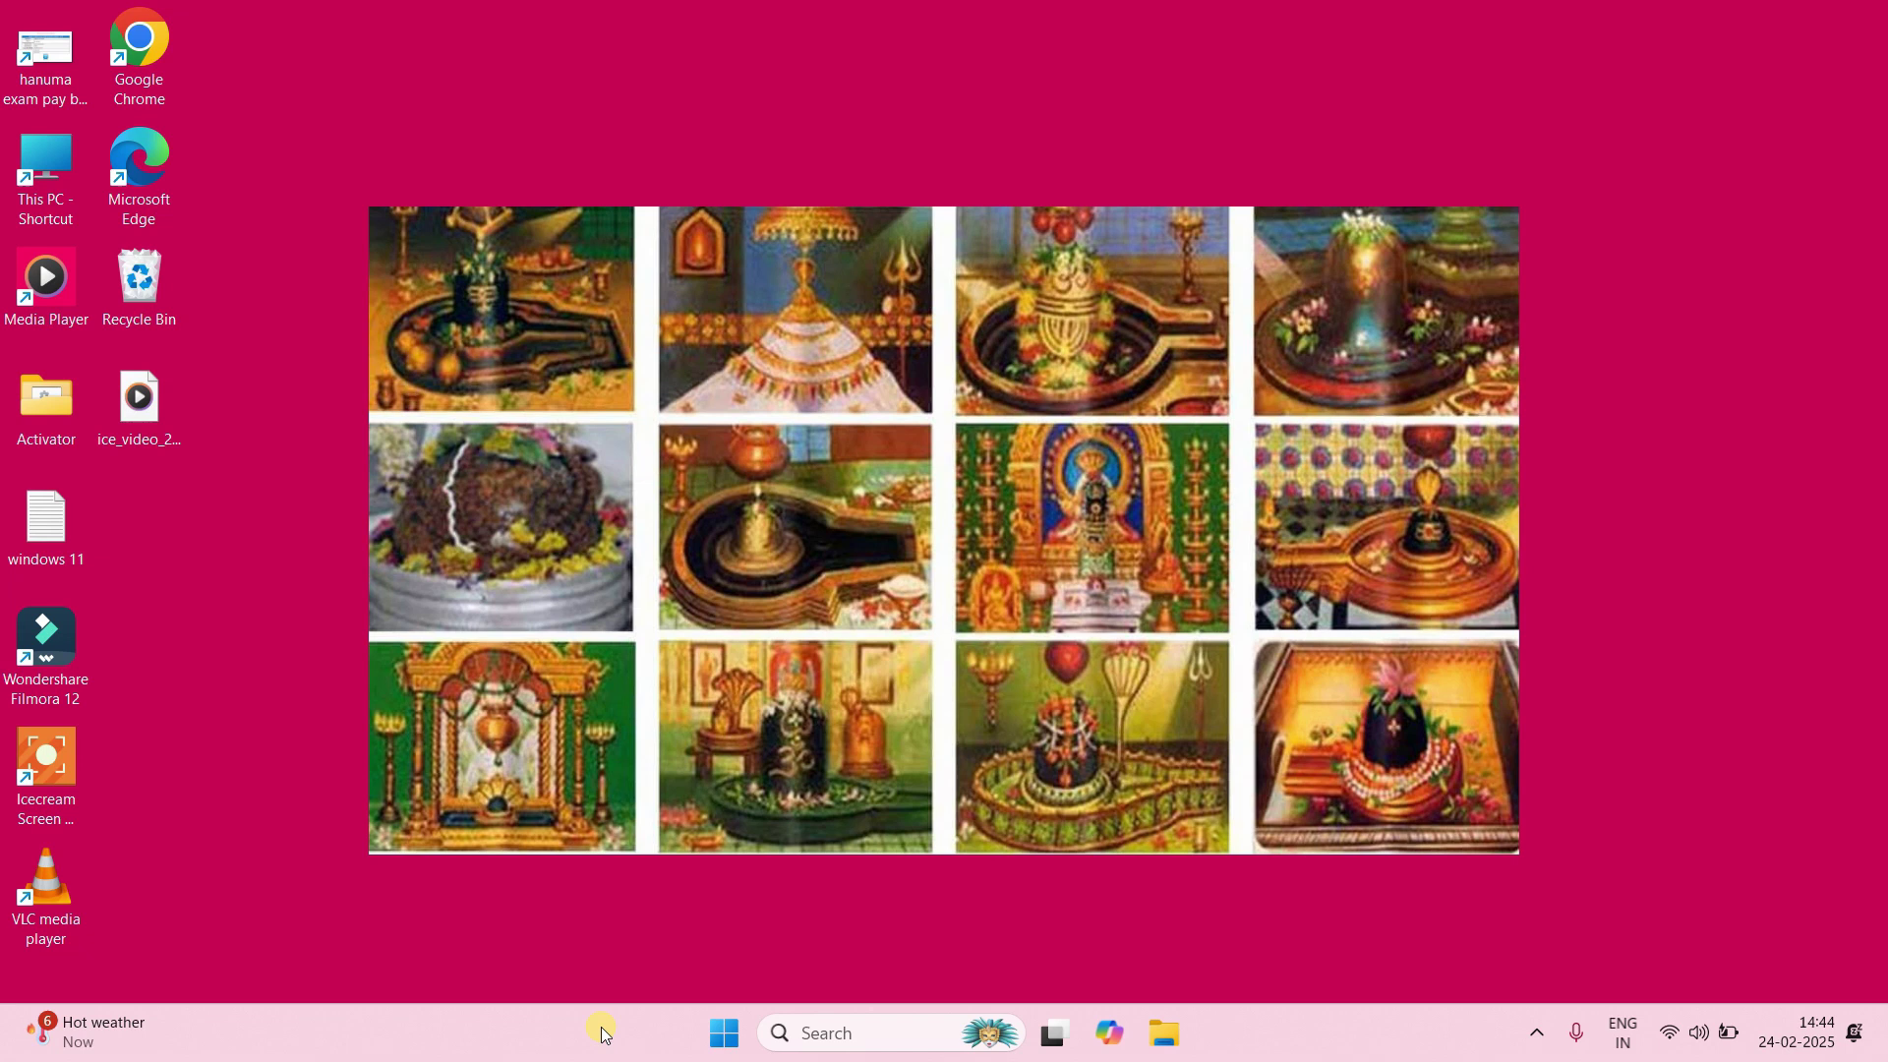
double_click(74, 897)
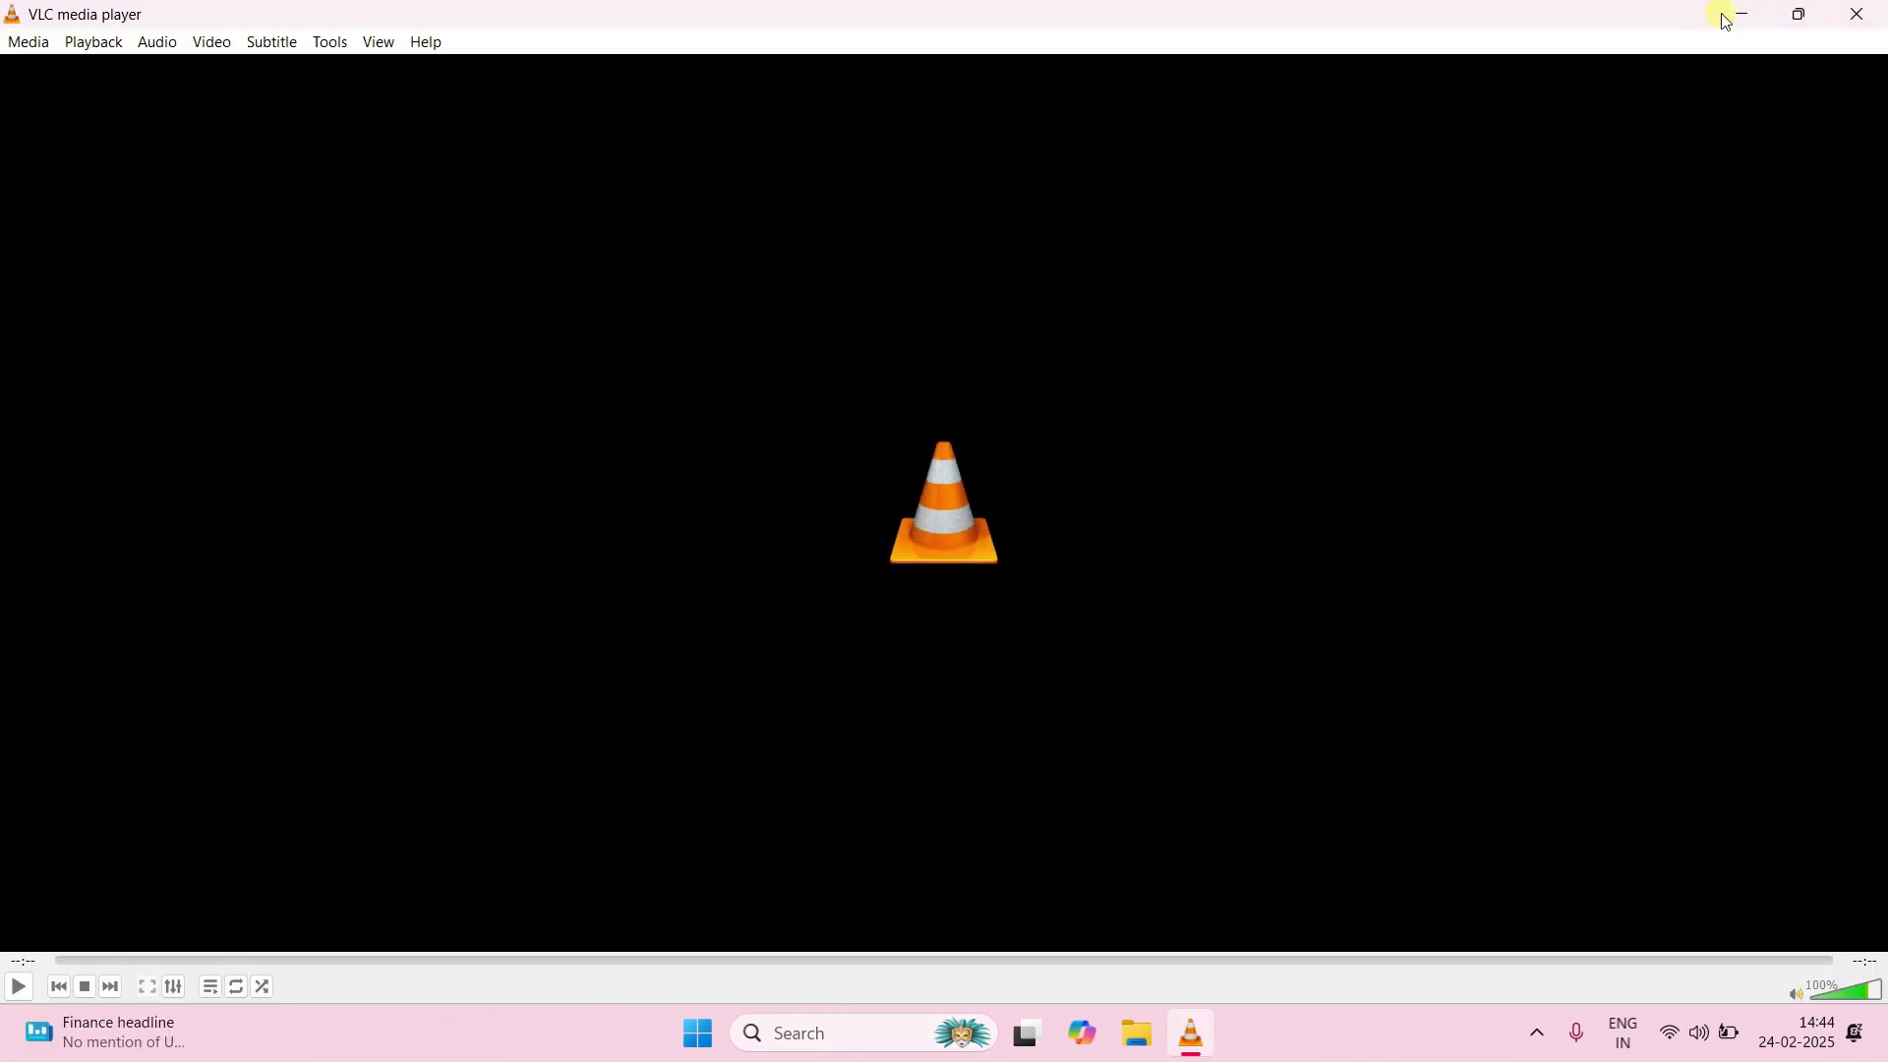
left_click(1738, 14)
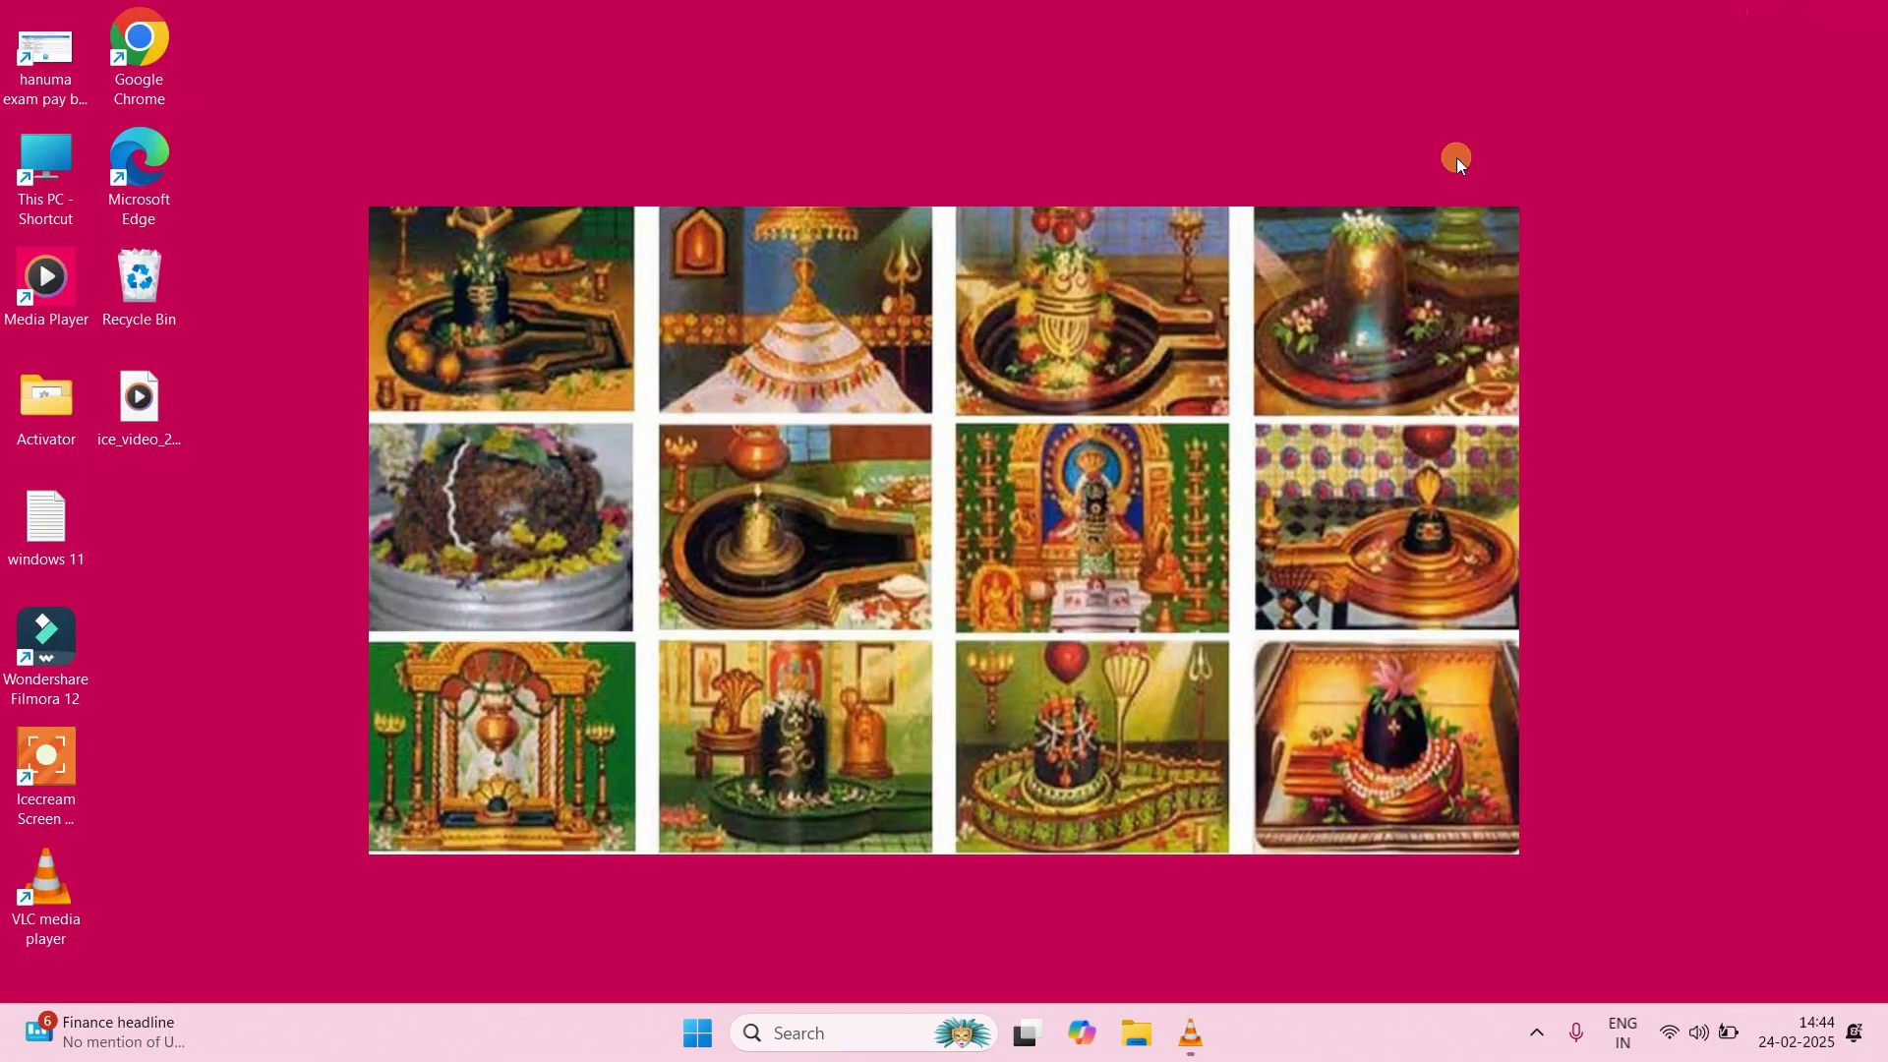
double_click(148, 29)
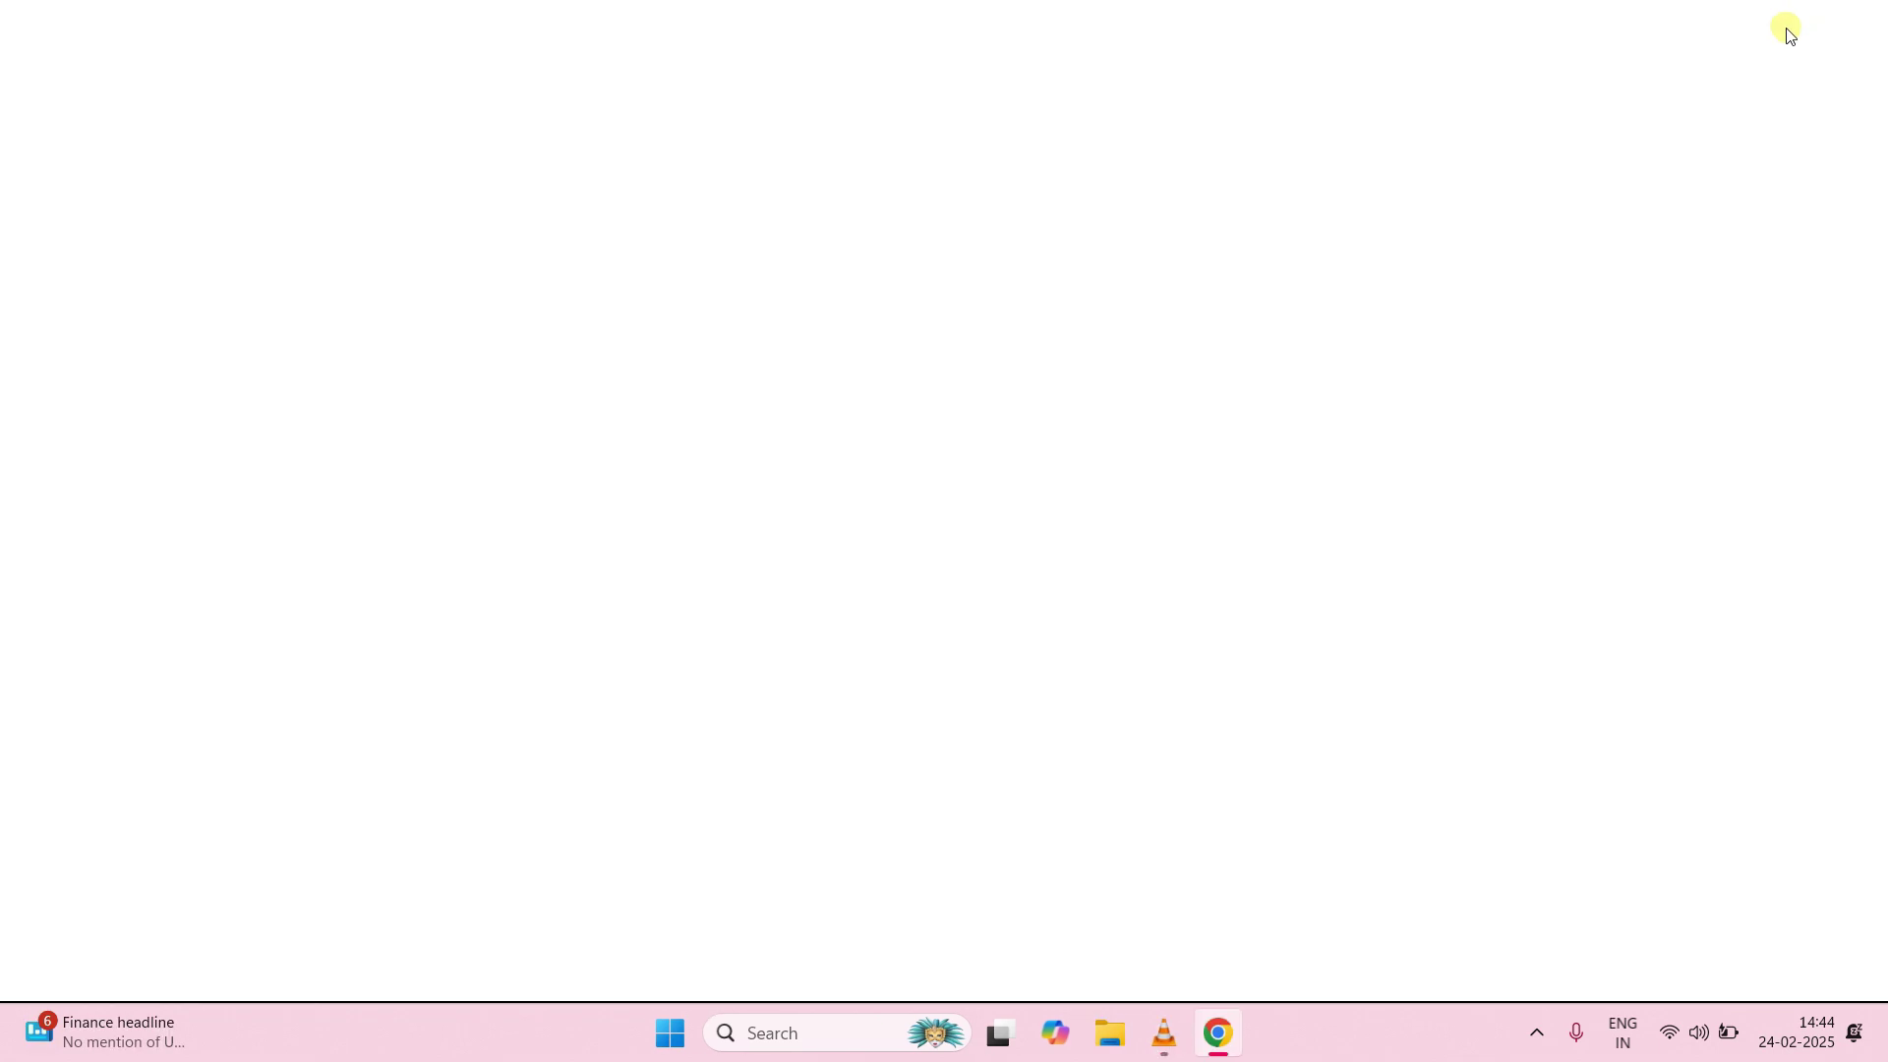
mouse_move(1788, 36)
left_click(1739, 18)
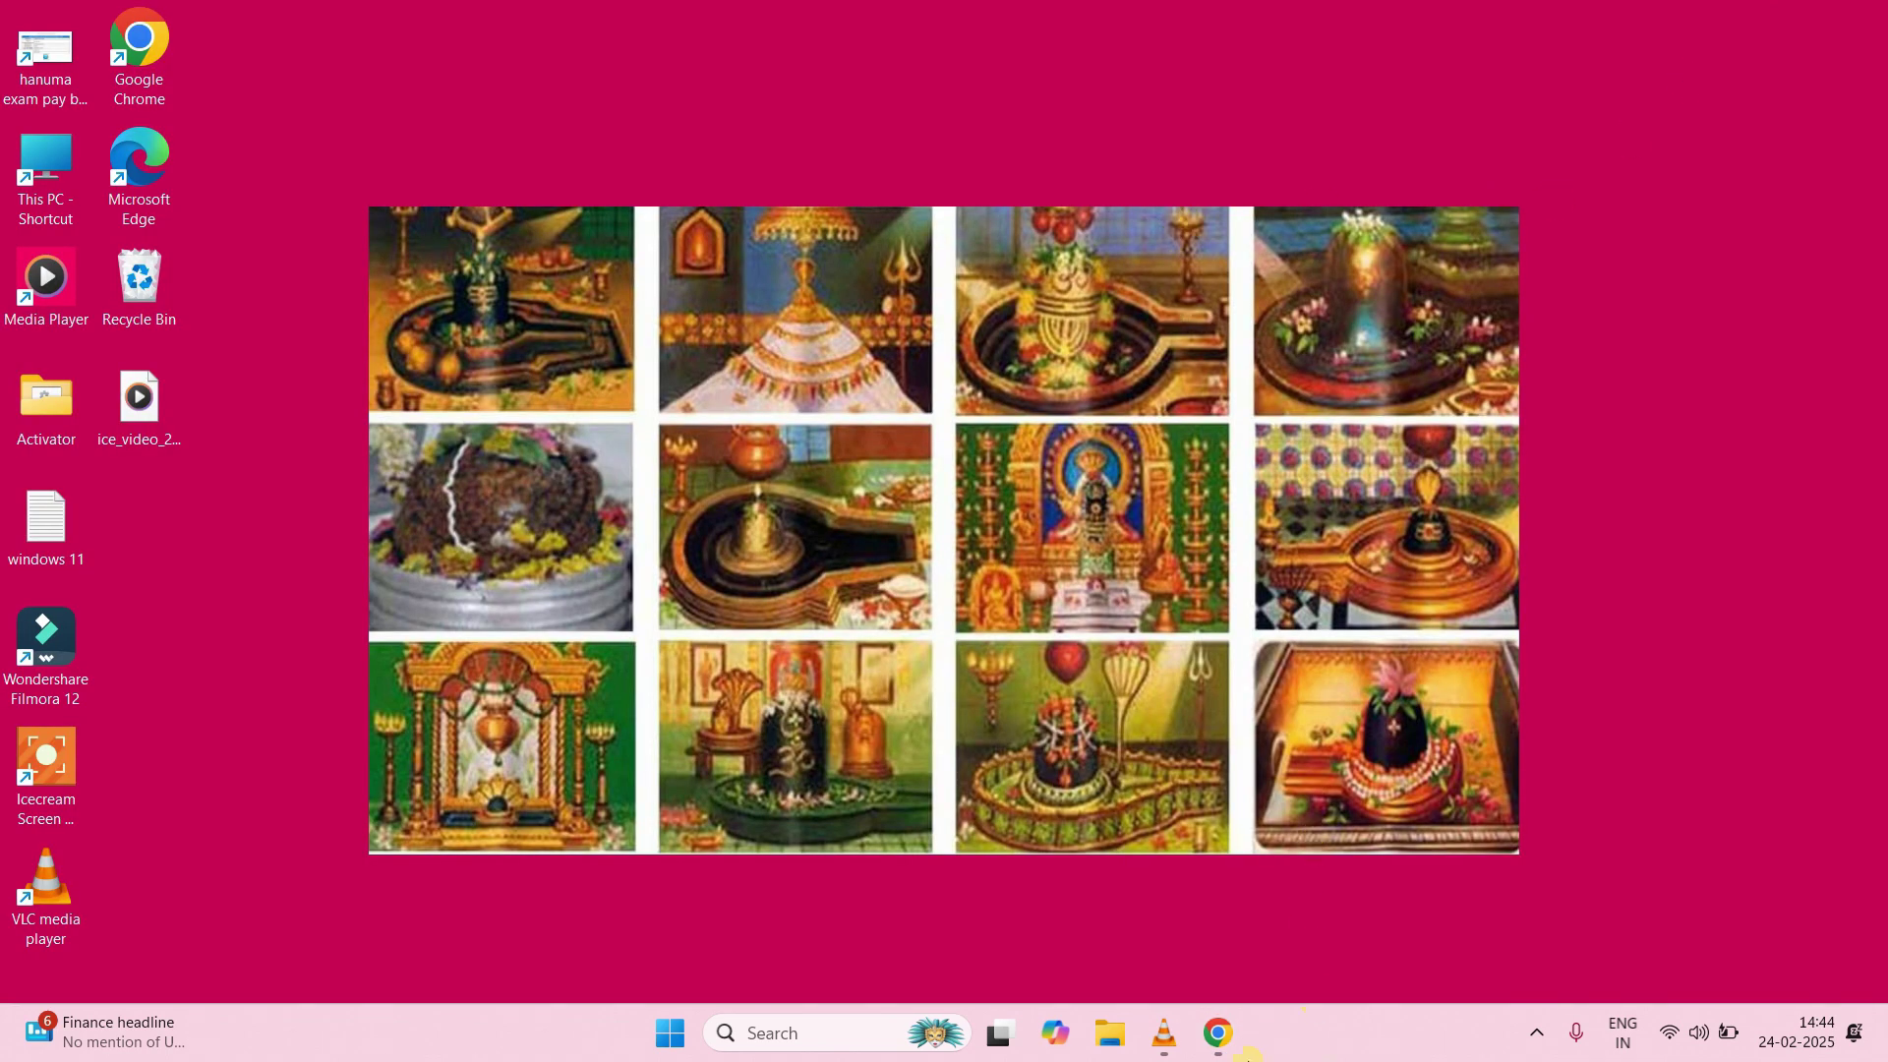
Bring back the minimized VLC and Chrome windows from the taskbar and close both programs.
mouse_move(1231, 1052)
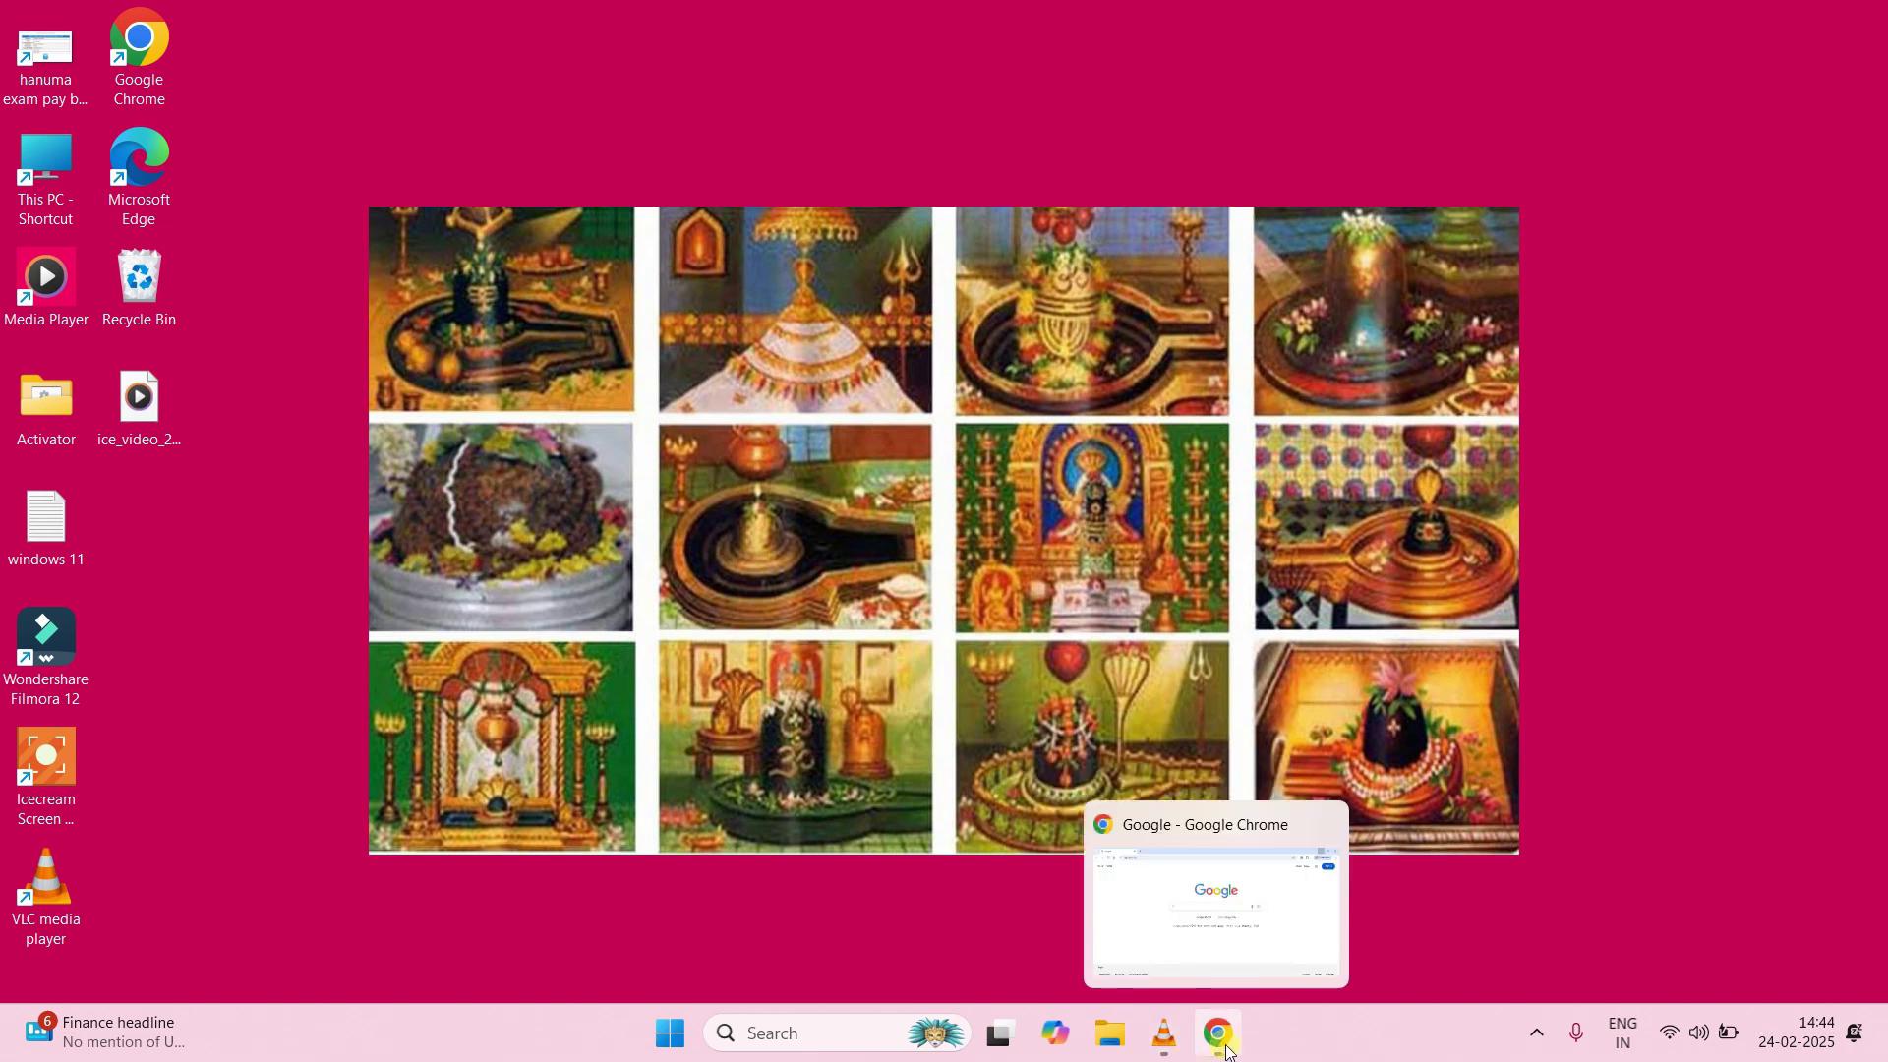
left_click(1170, 1047)
left_click(1169, 1042)
left_click(1218, 1034)
left_click(1858, 25)
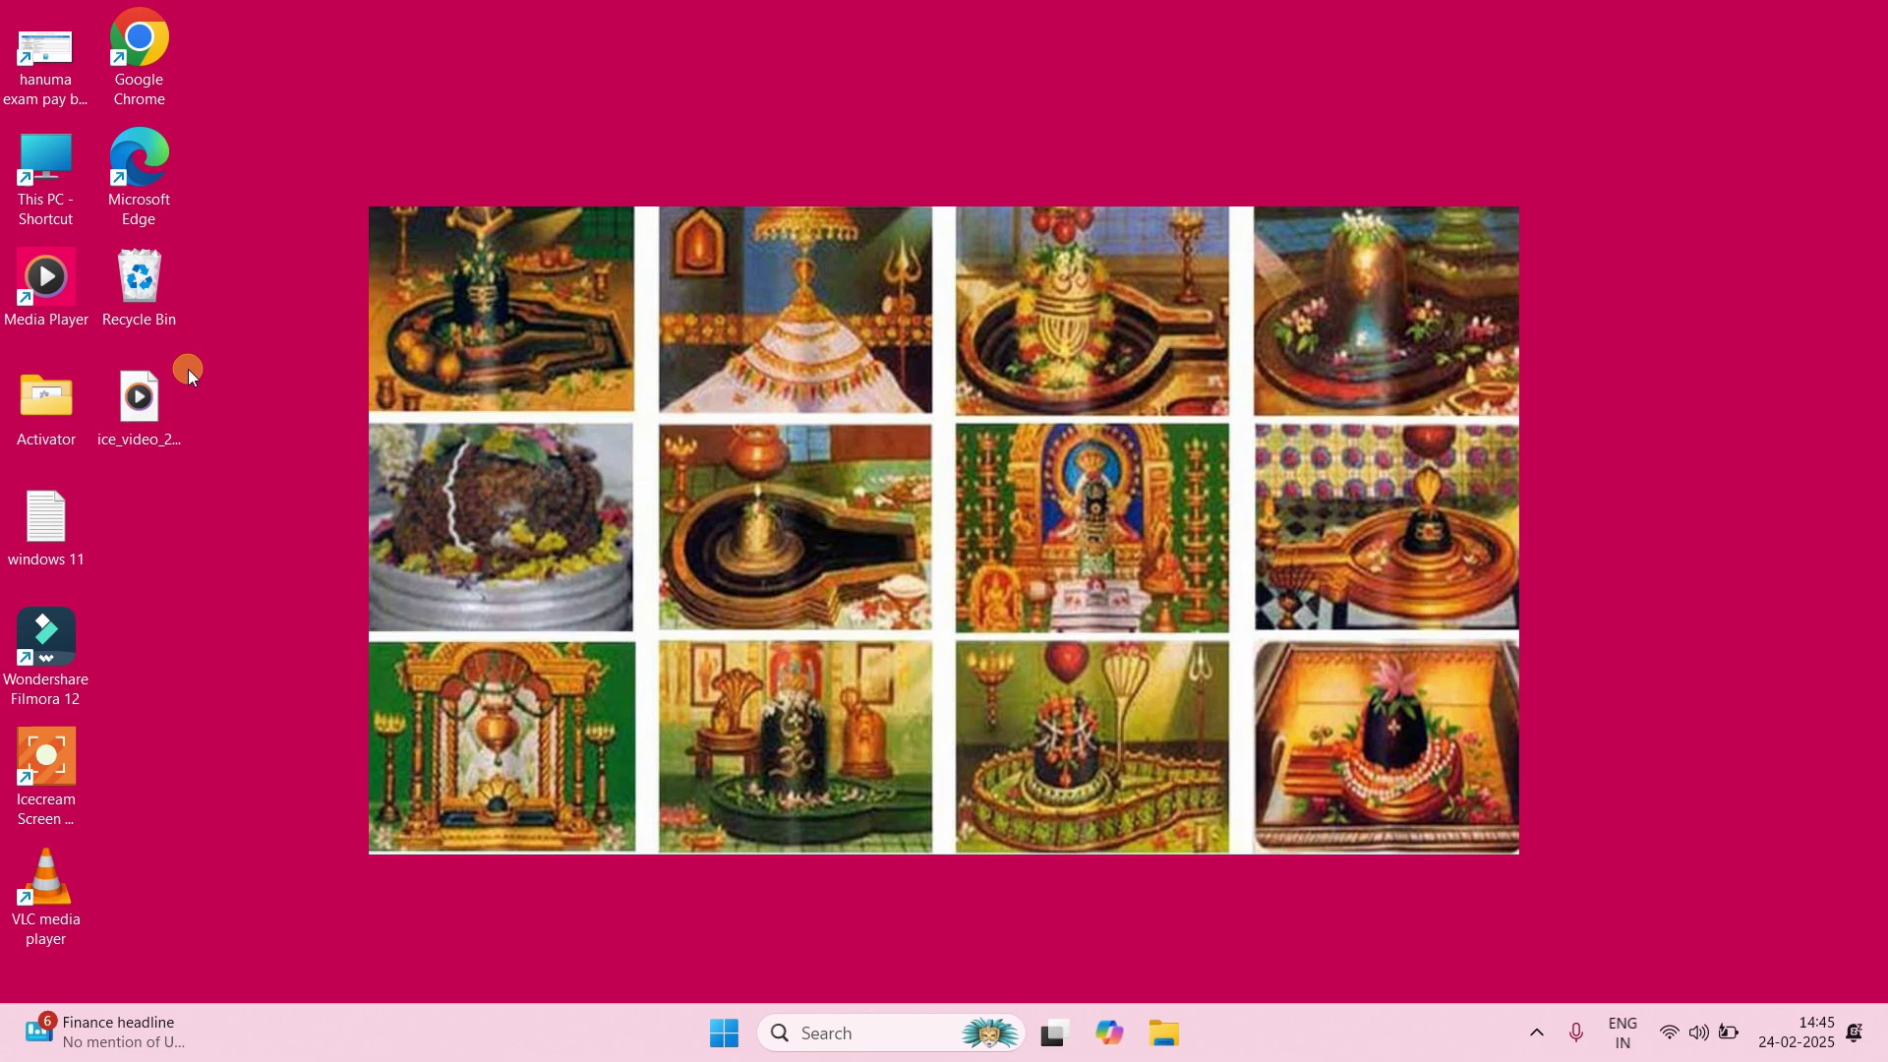
Create a Sticky Notes shortcut on the desktop from the full apps list, and launch and close the app with it.
left_click(724, 1031)
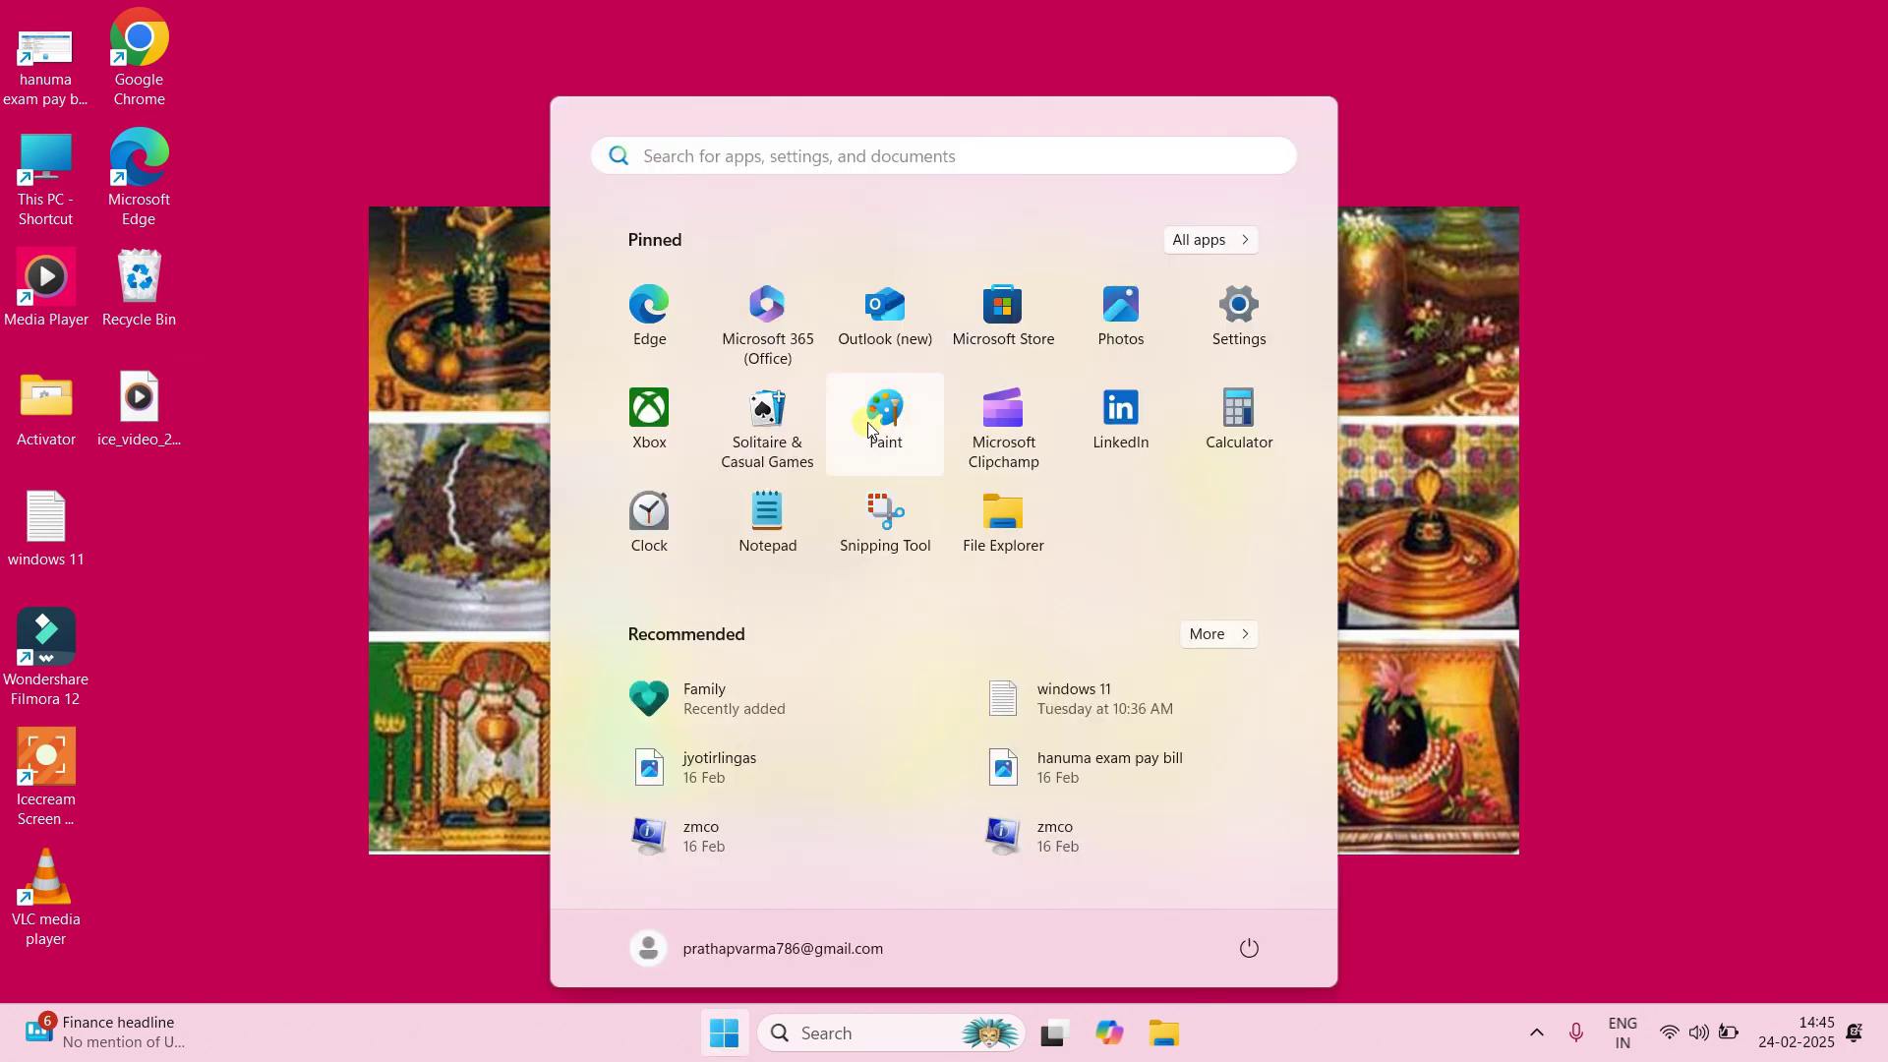
left_click(1201, 241)
scroll(894, 531, "down", 2)
scroll(894, 537, "down", 1)
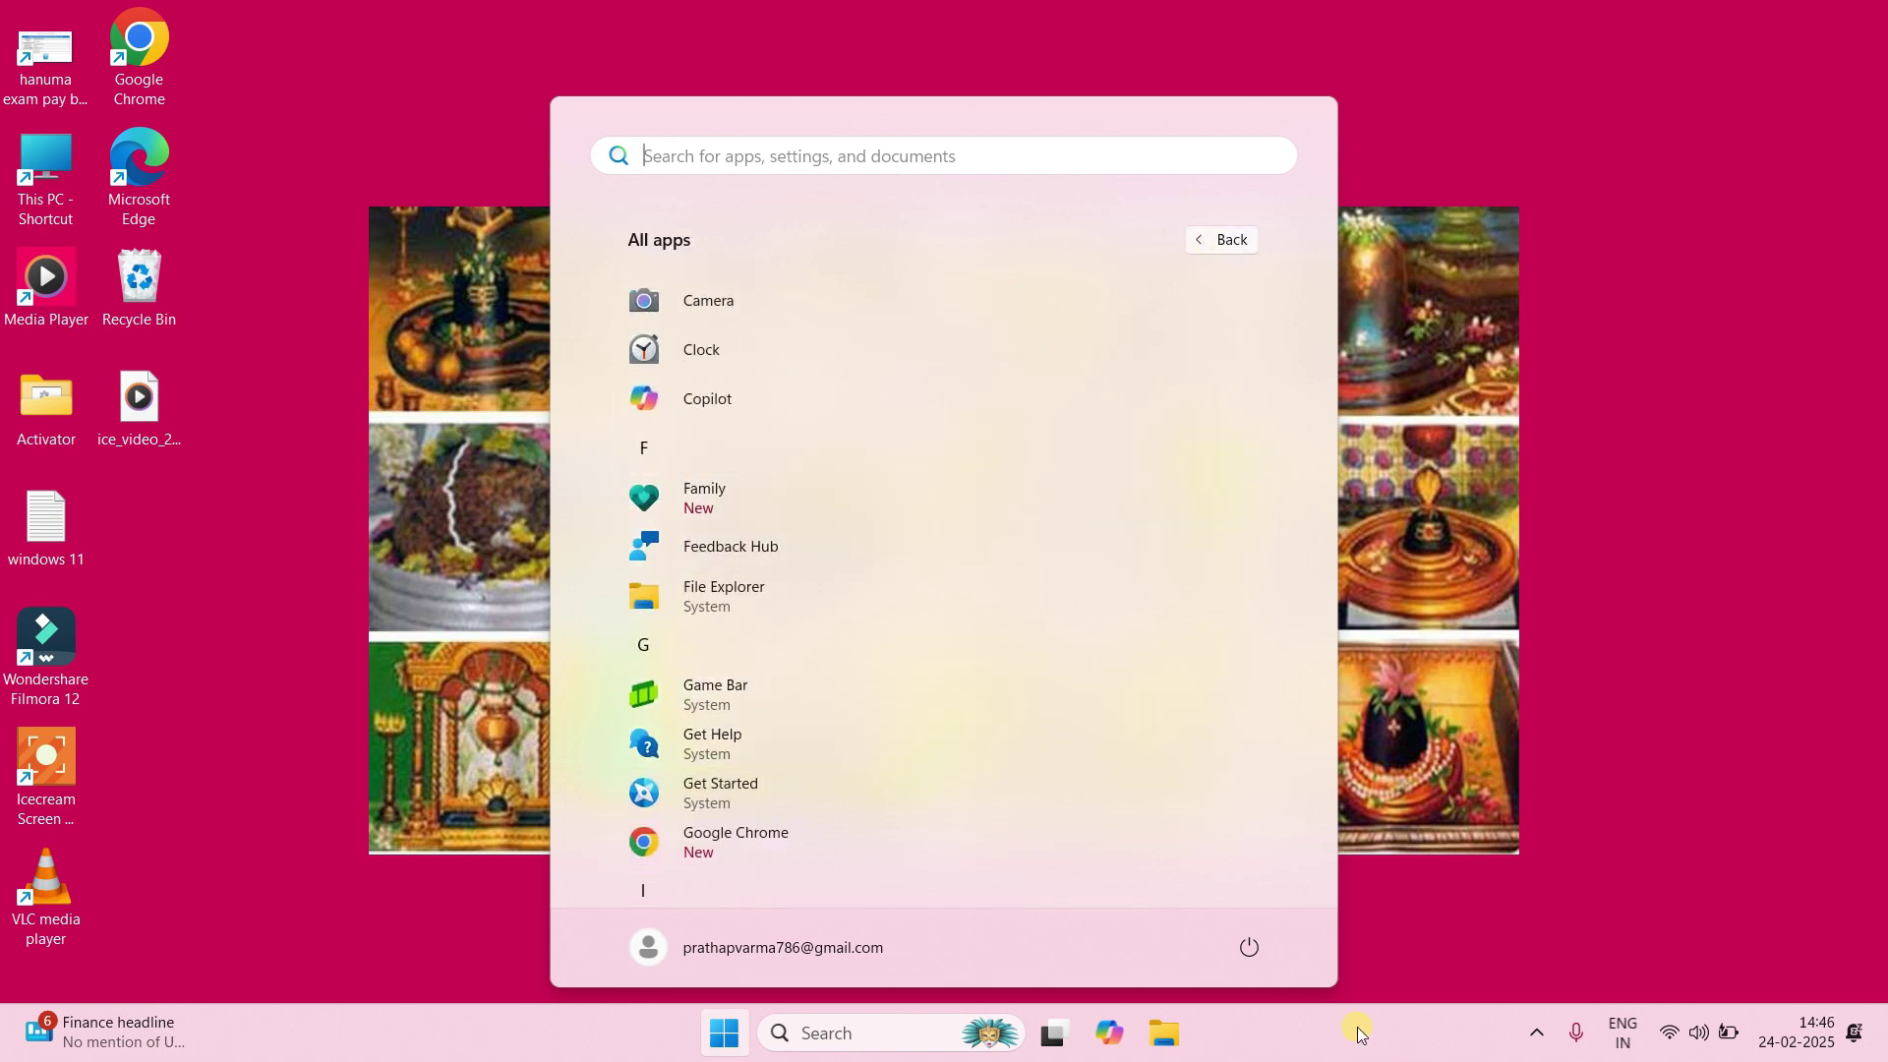
scroll(1010, 657, "down", 10)
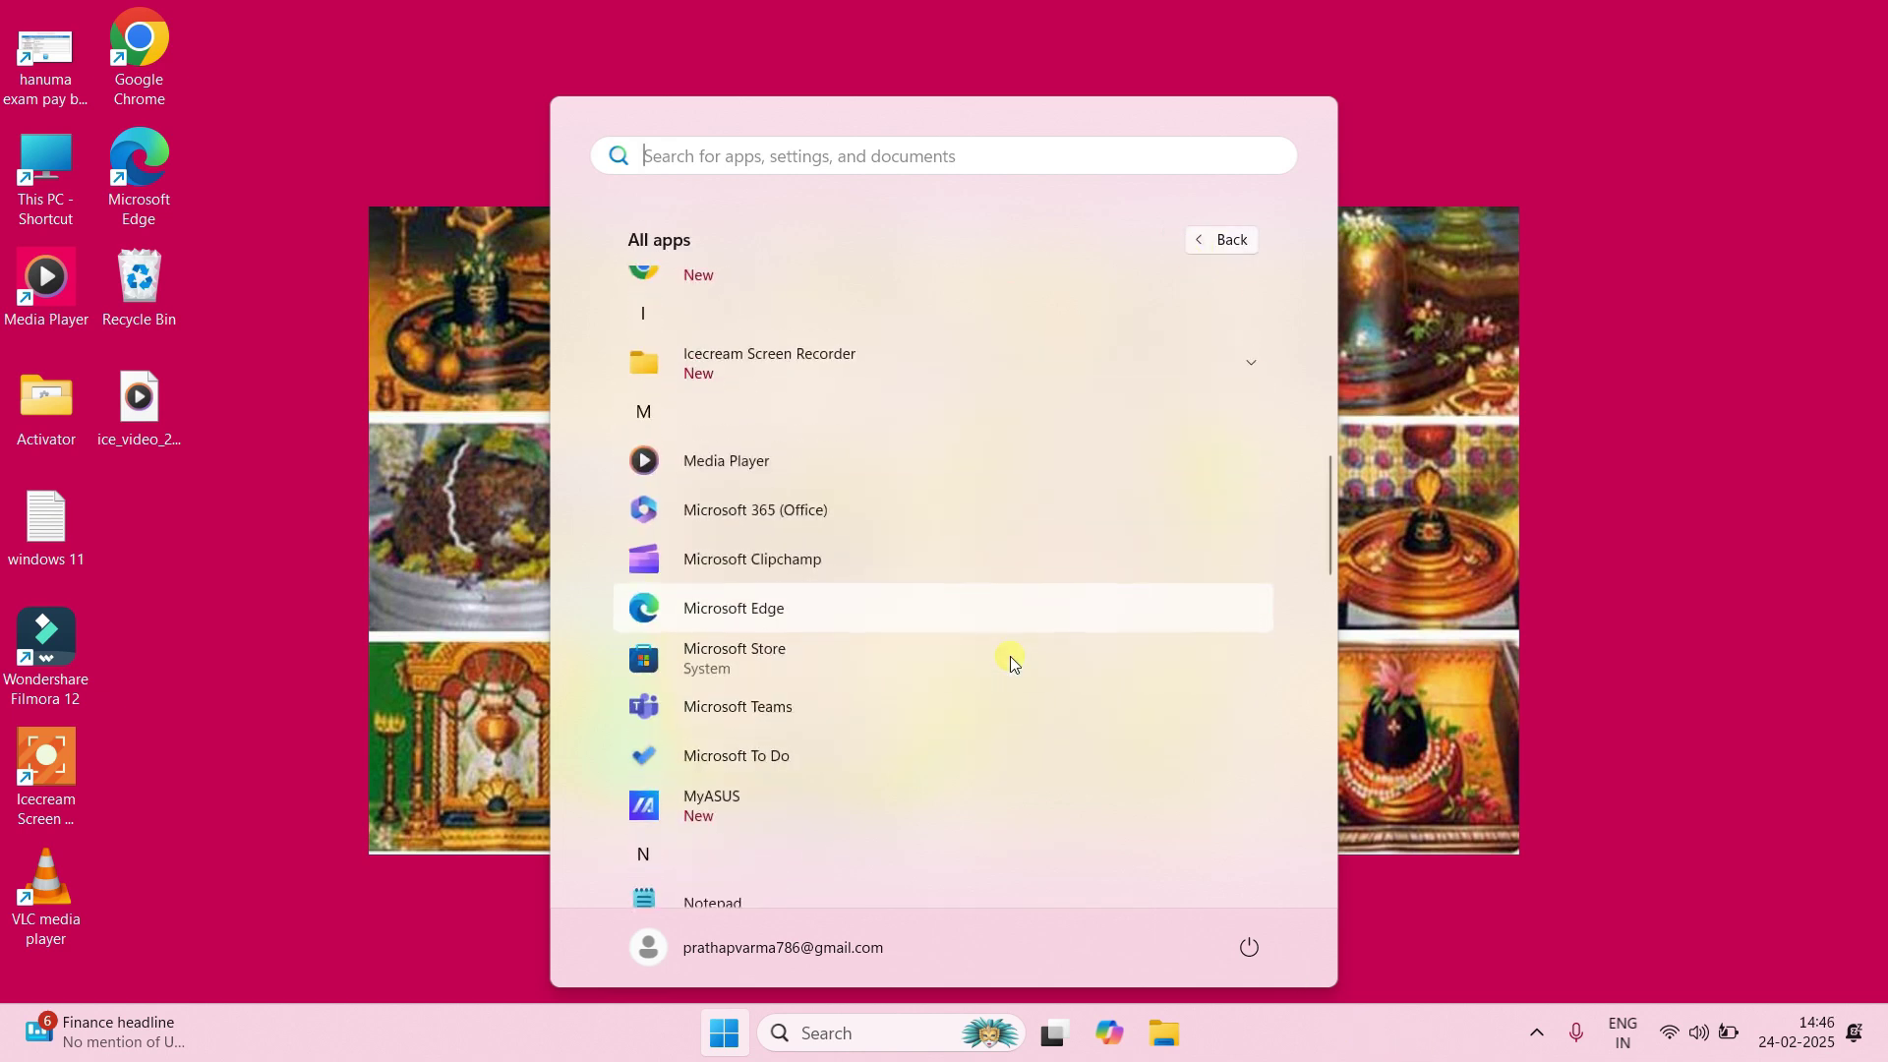
scroll(1011, 657, "down", 7)
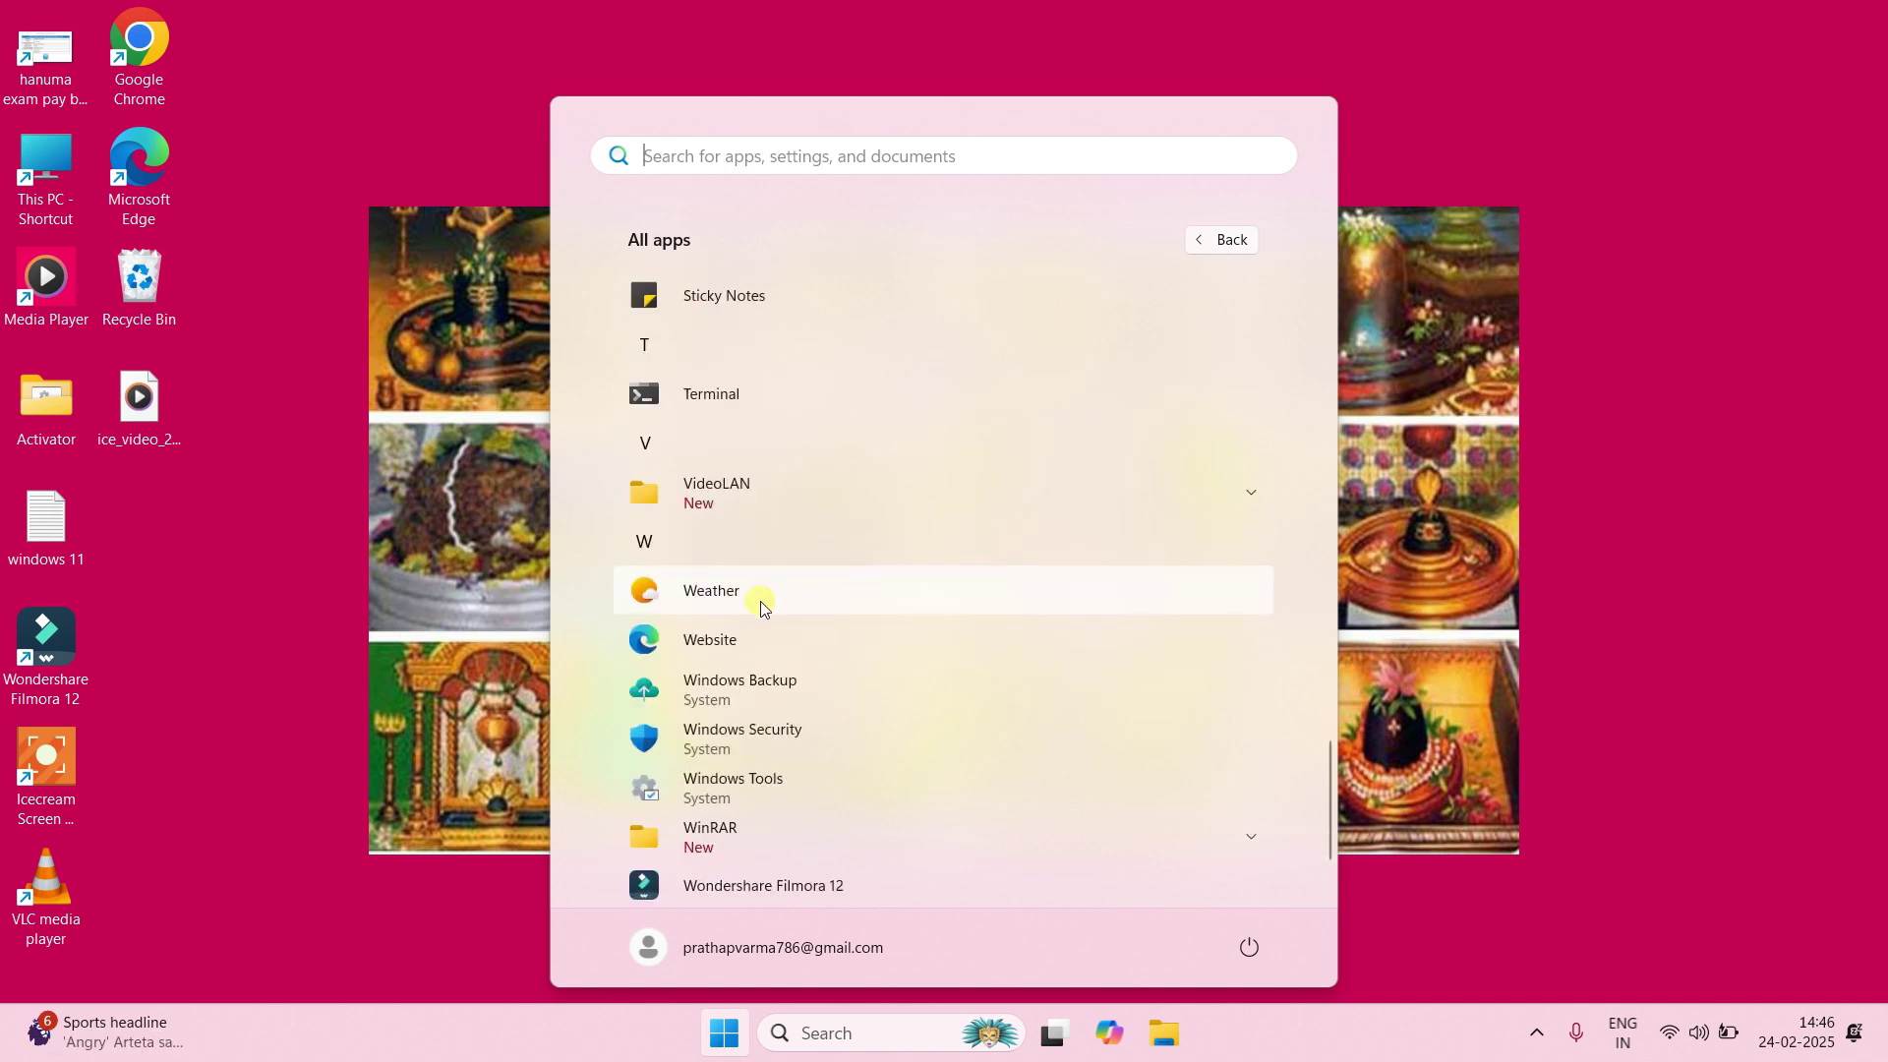
scroll(771, 468, "up", 2)
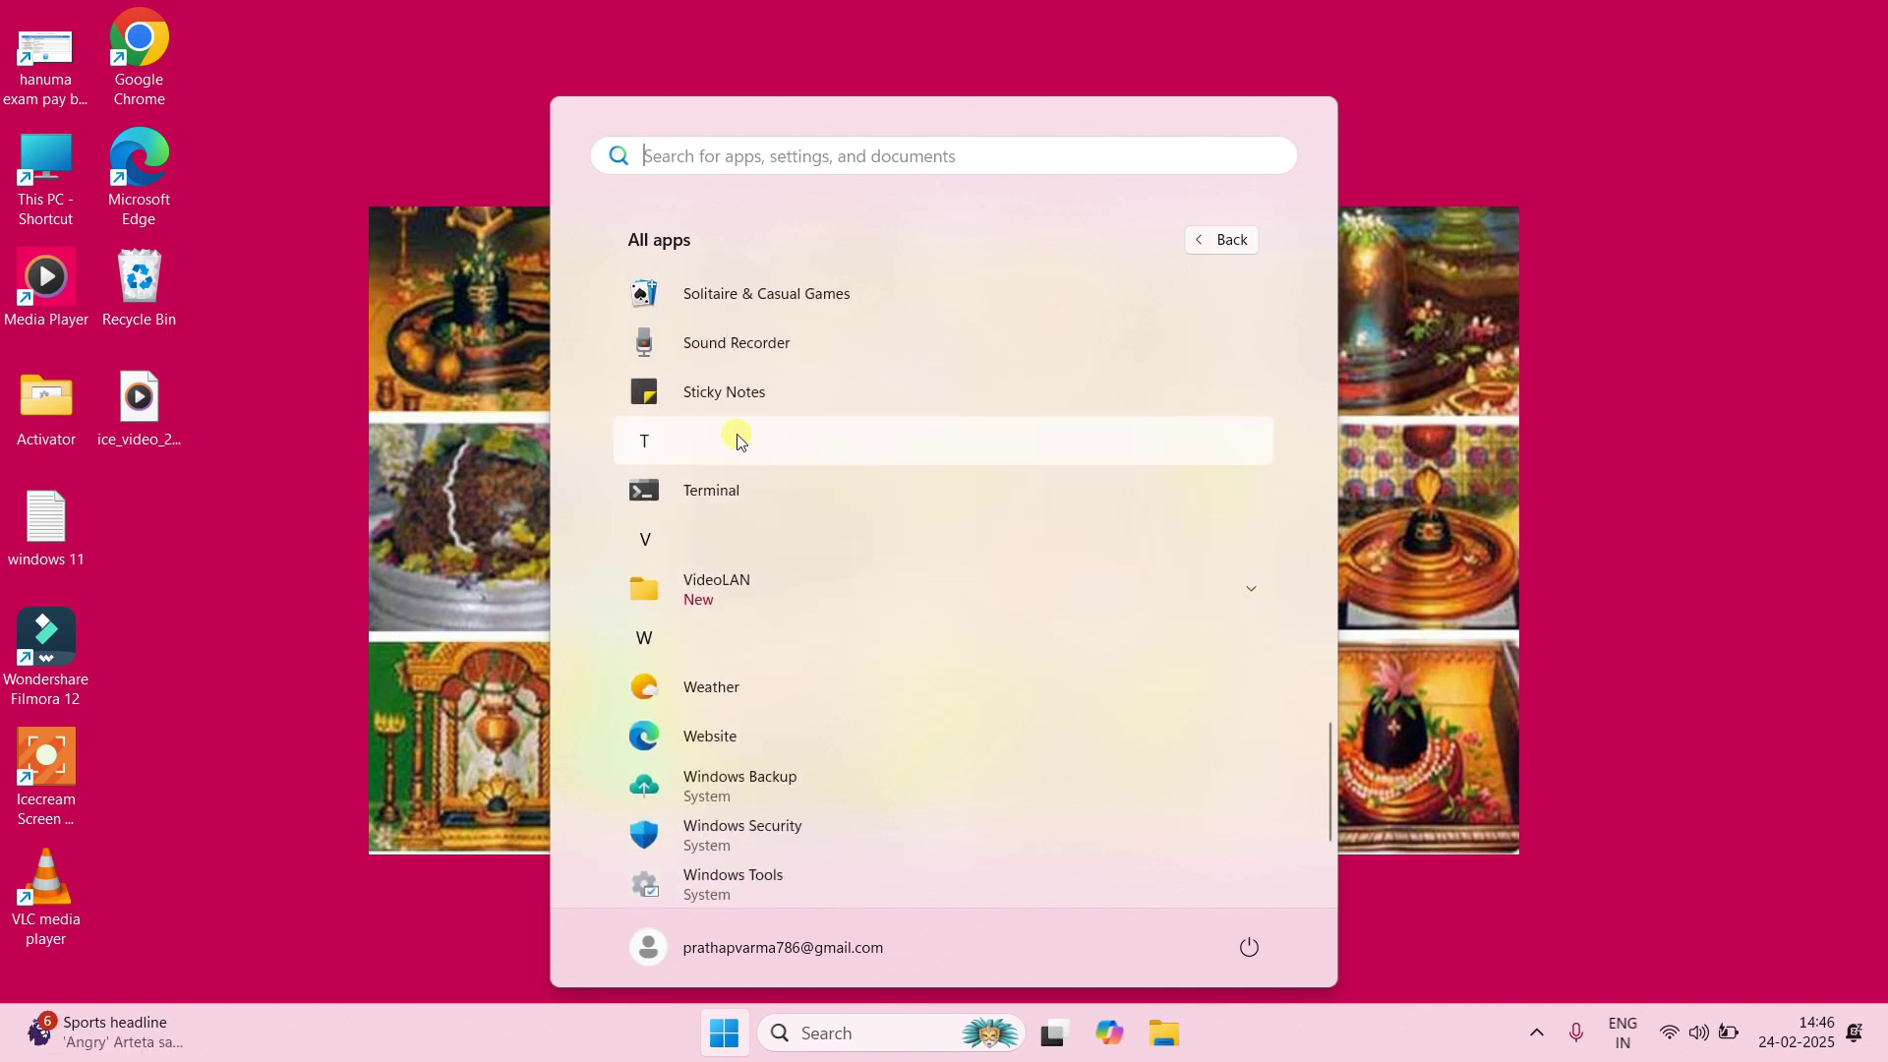
left_click_drag(729, 394, 244, 492)
left_click_drag(145, 528, 157, 548)
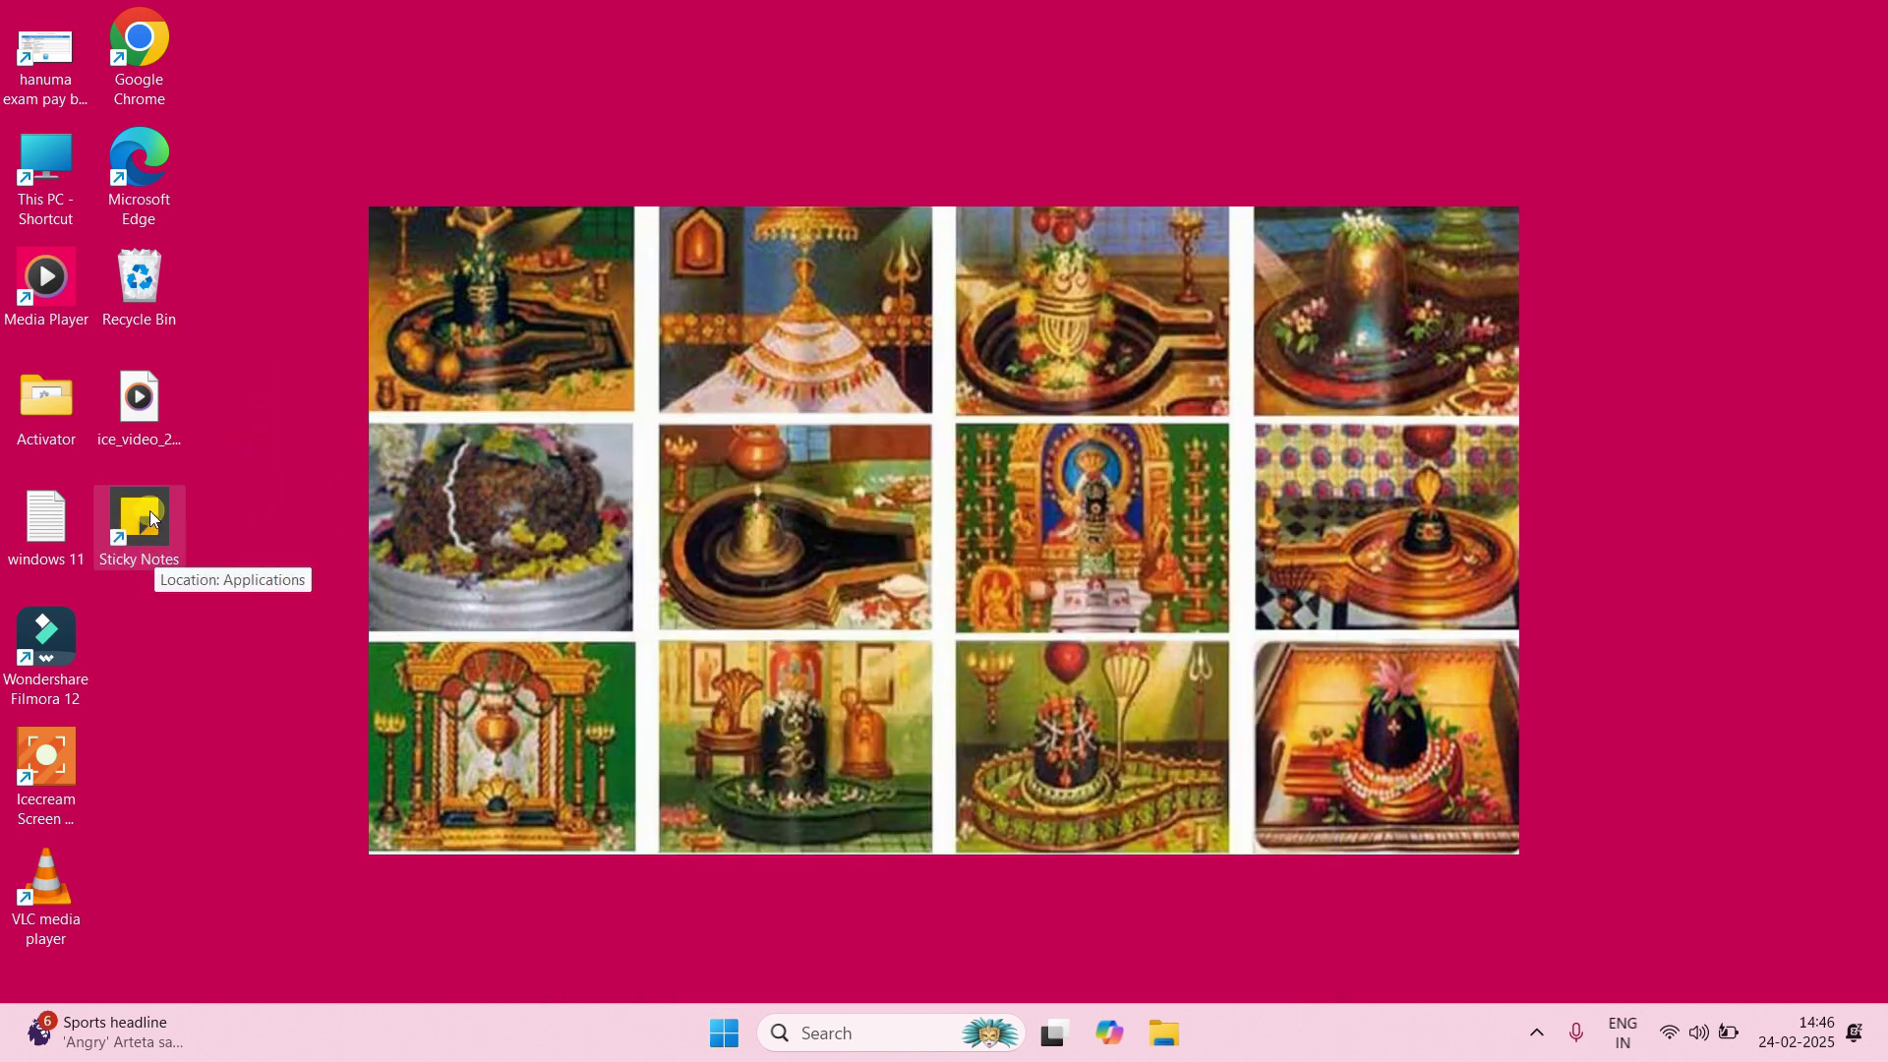
double_click(151, 519)
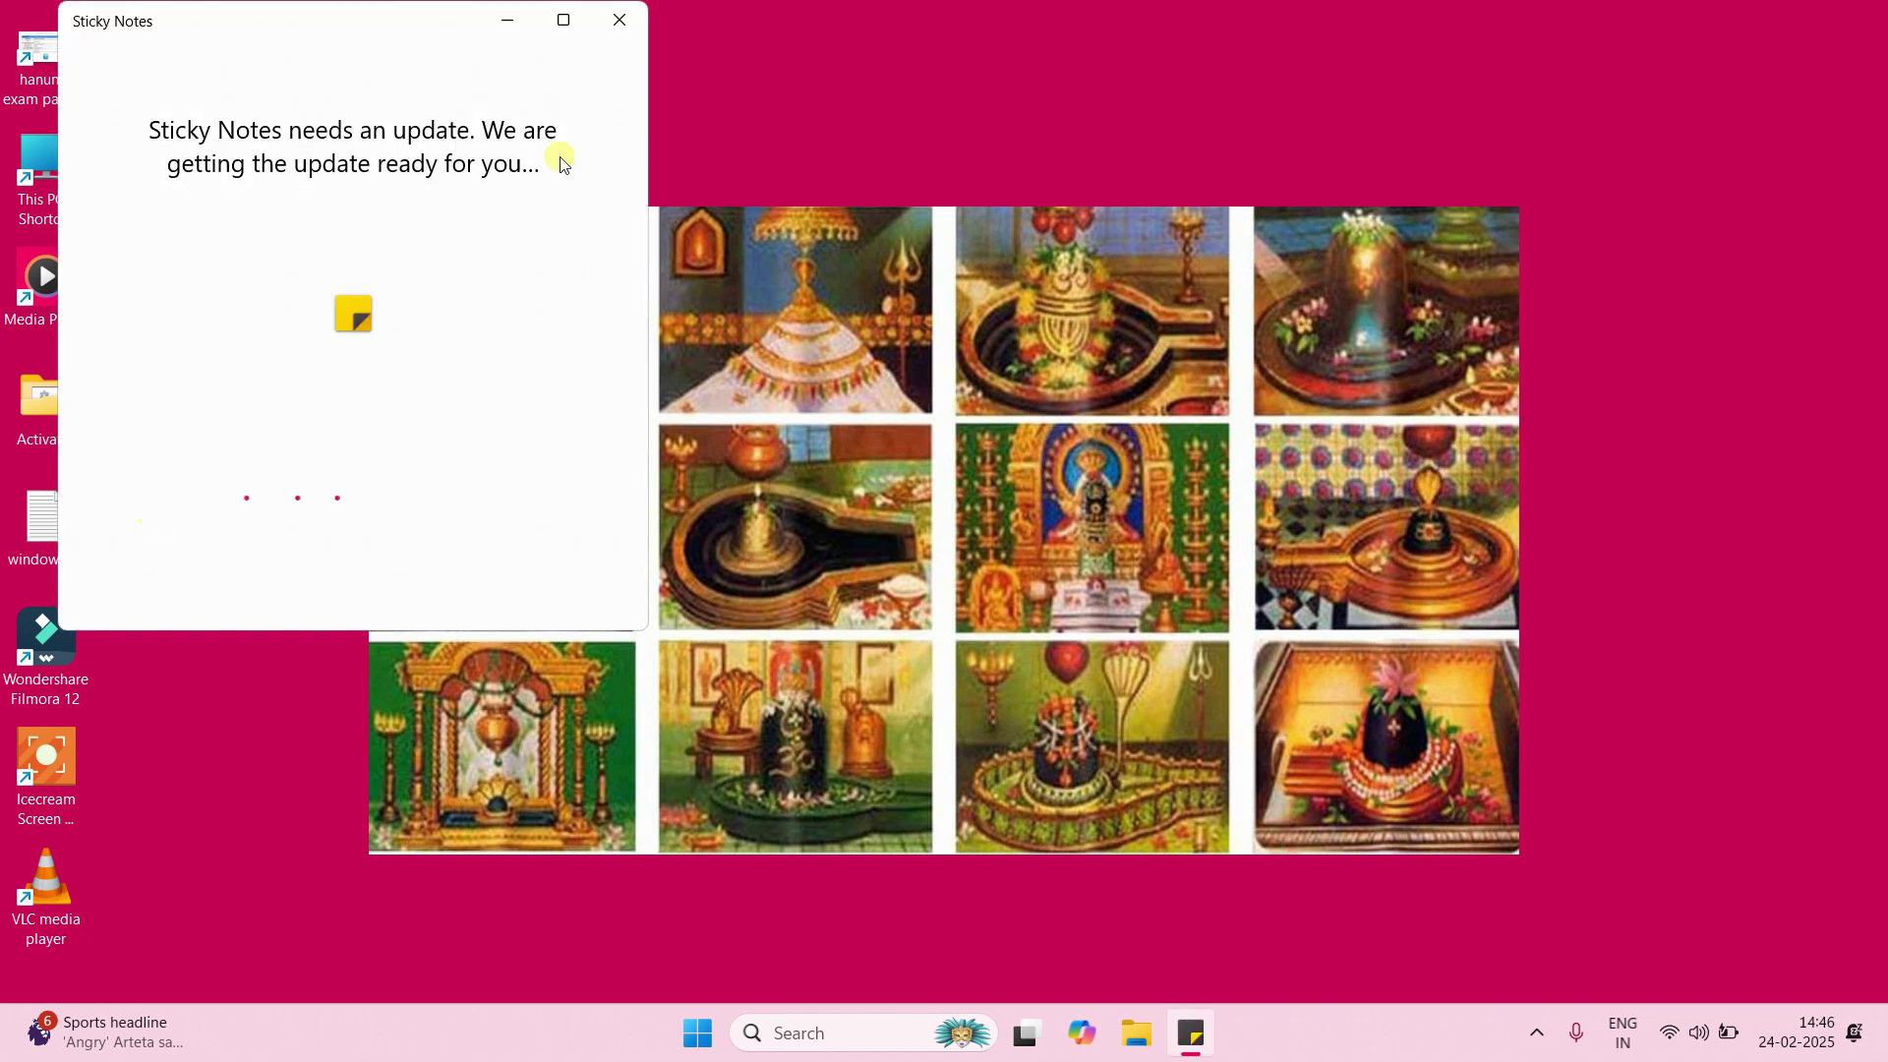
left_click(619, 20)
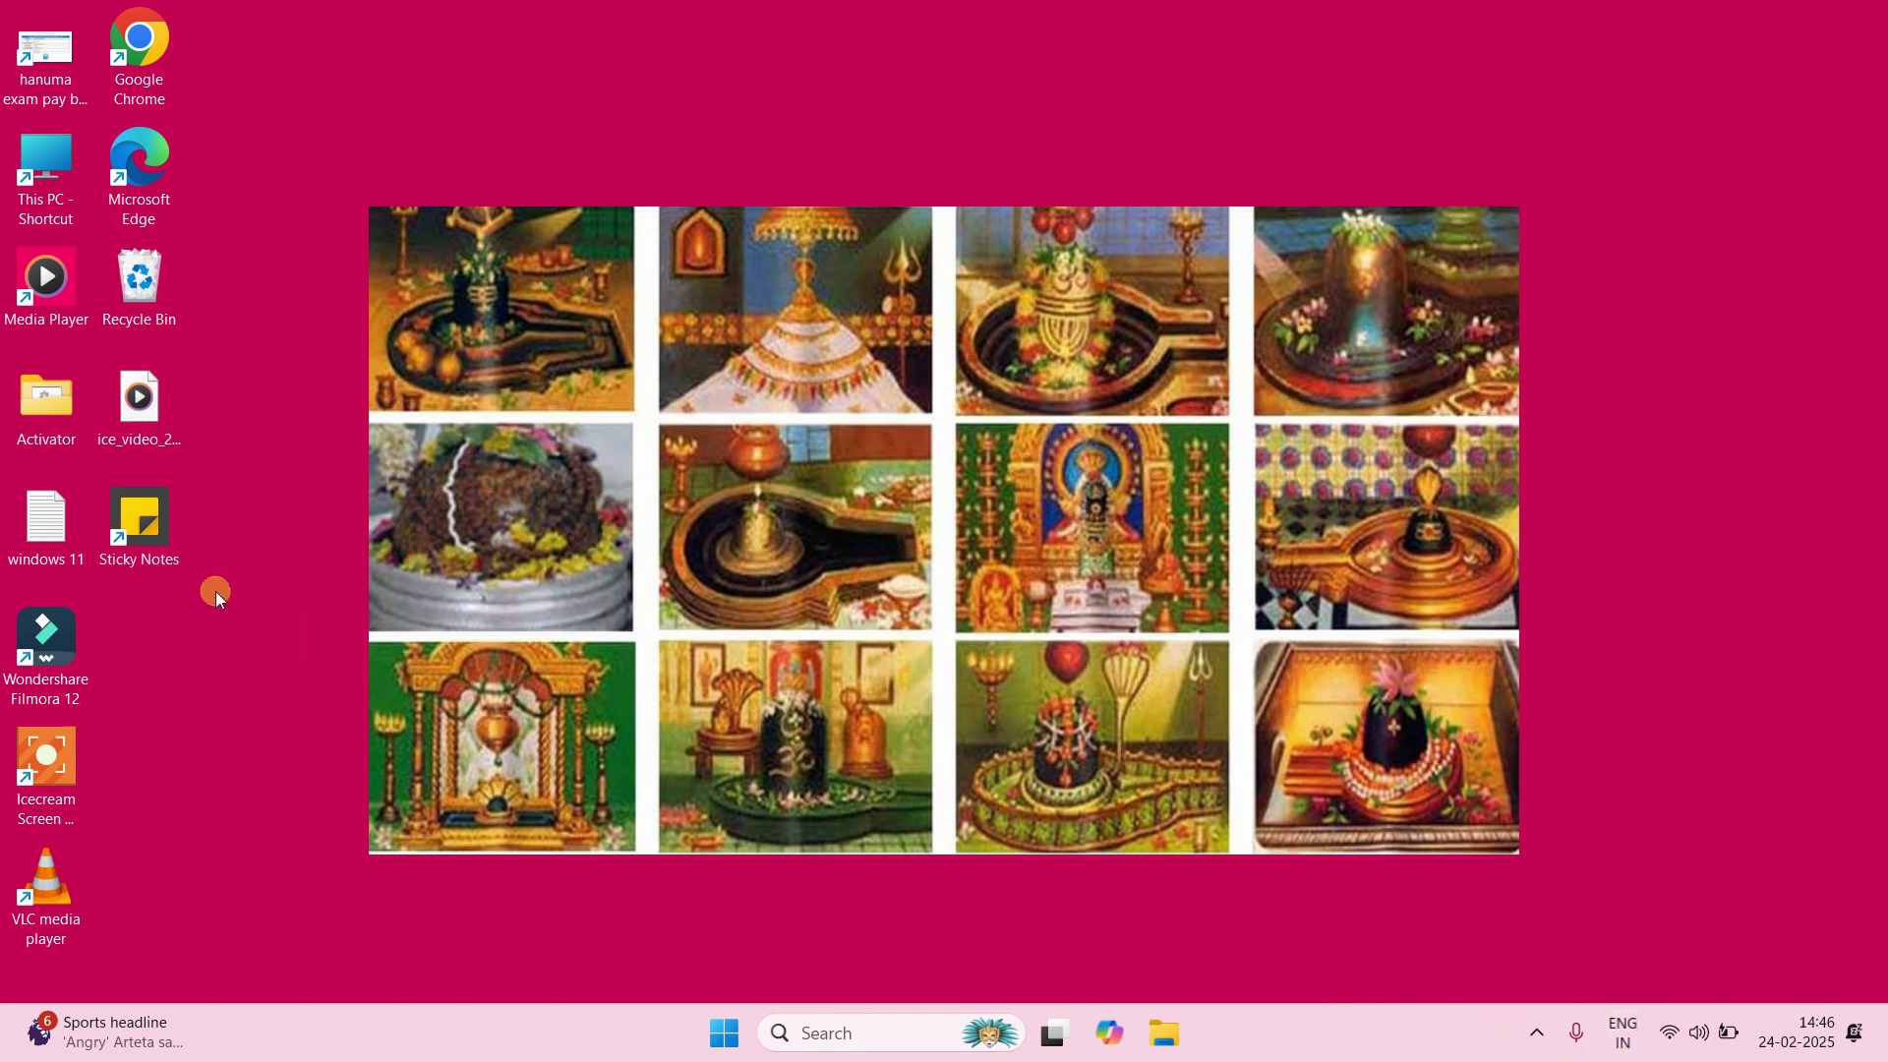
Pin Sticky Notes to the taskbar and delete its desktop shortcut.
double_click(144, 522)
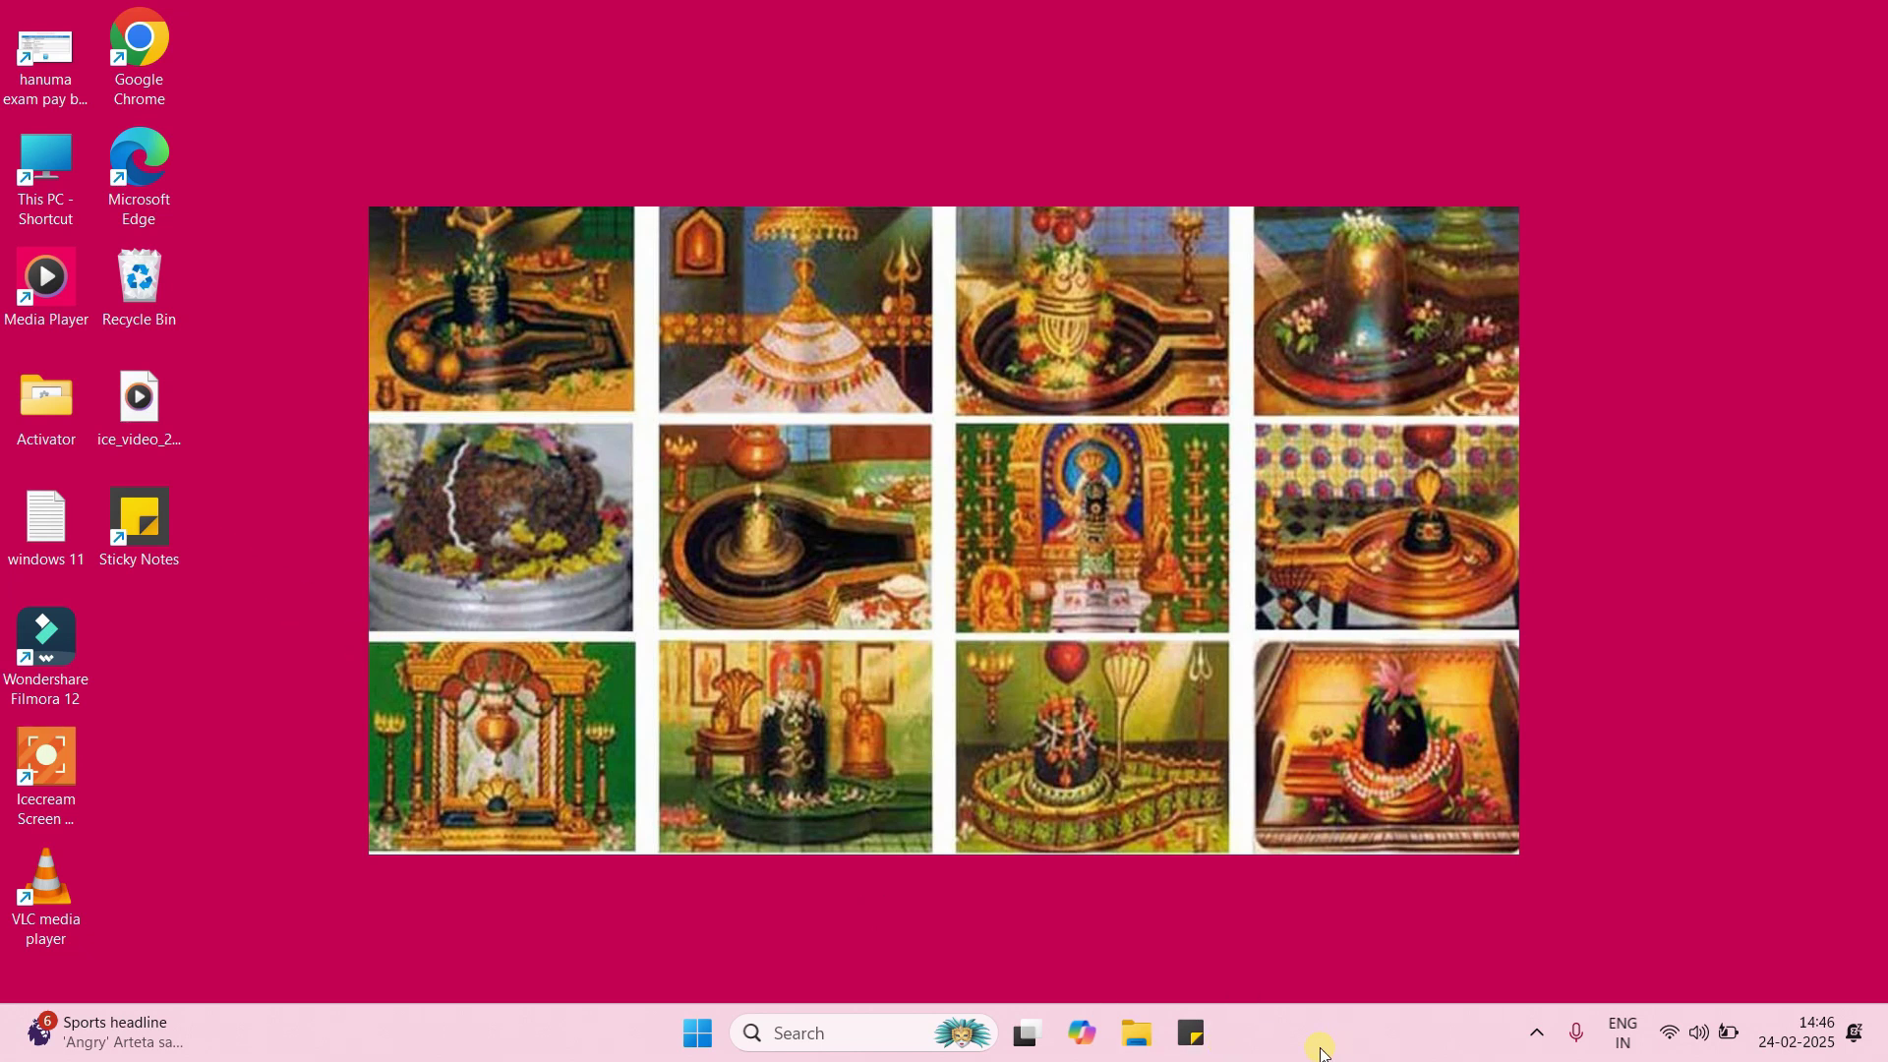
left_click(313, 704)
left_click_drag(249, 482, 137, 610)
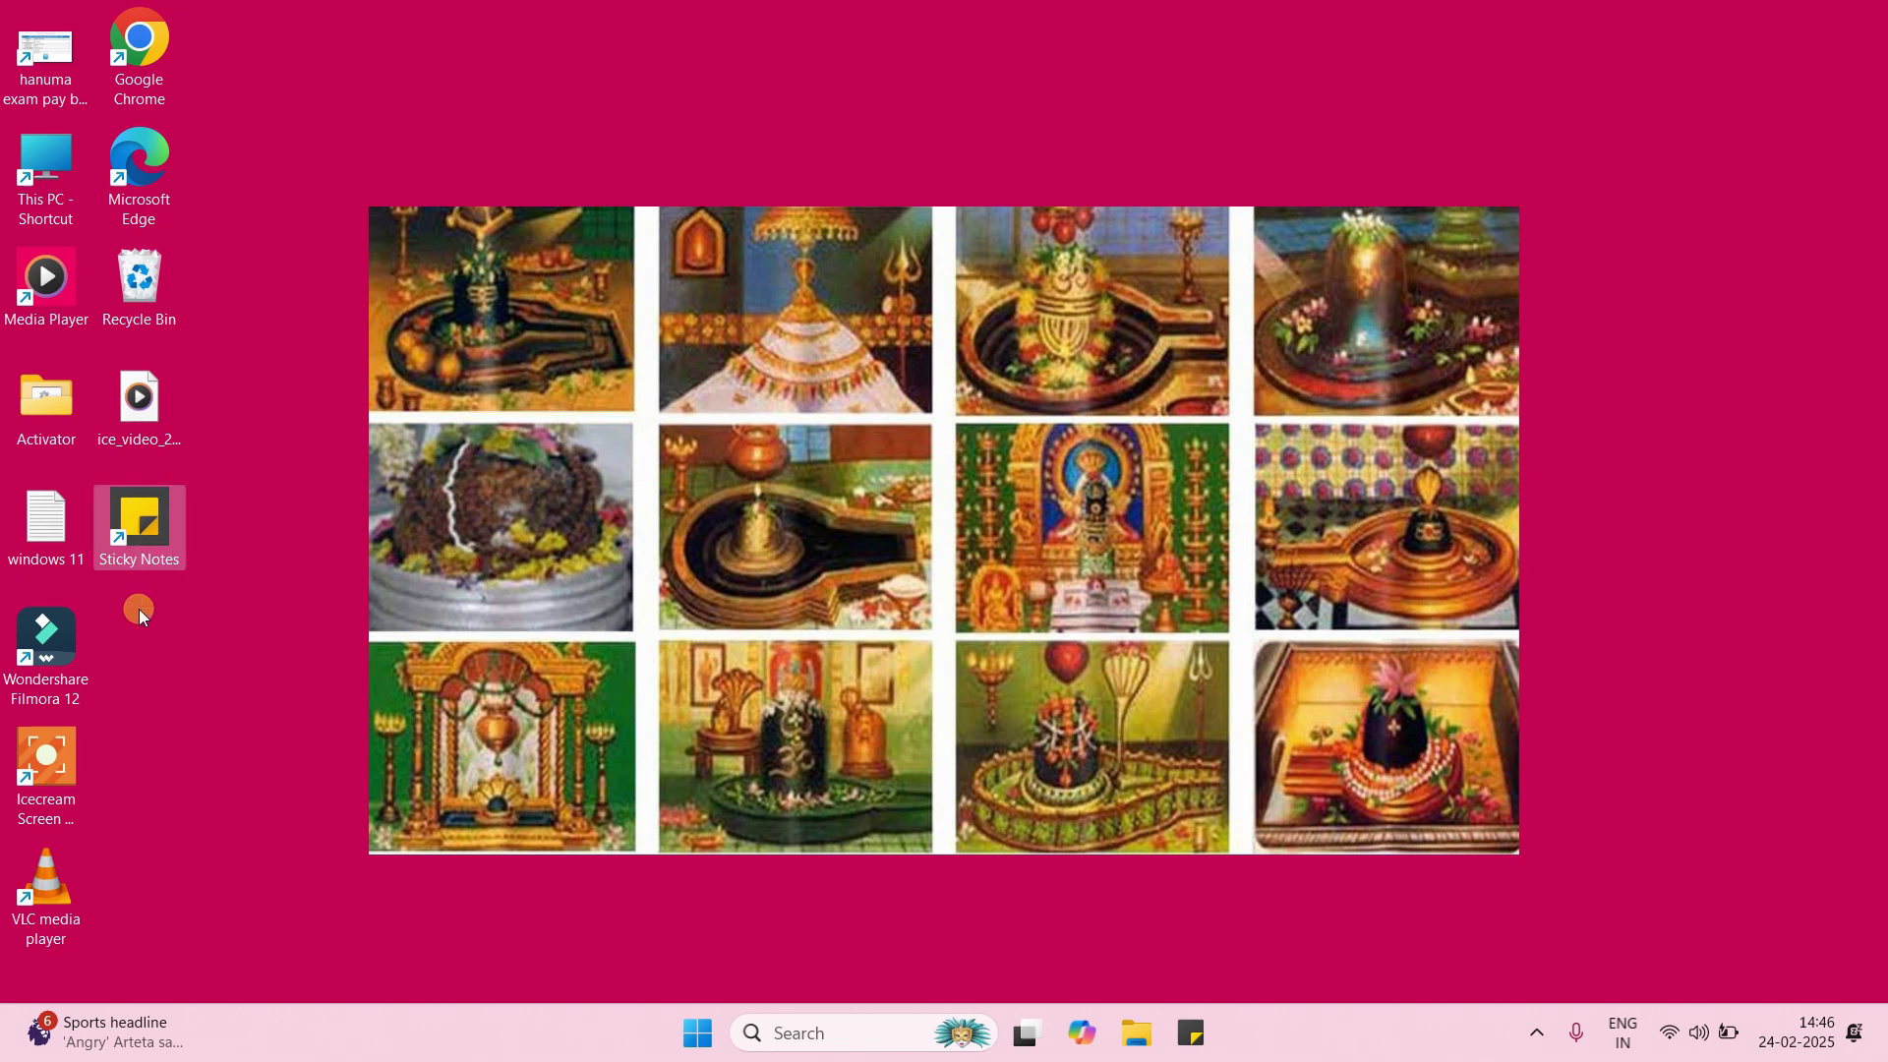
left_click(139, 609)
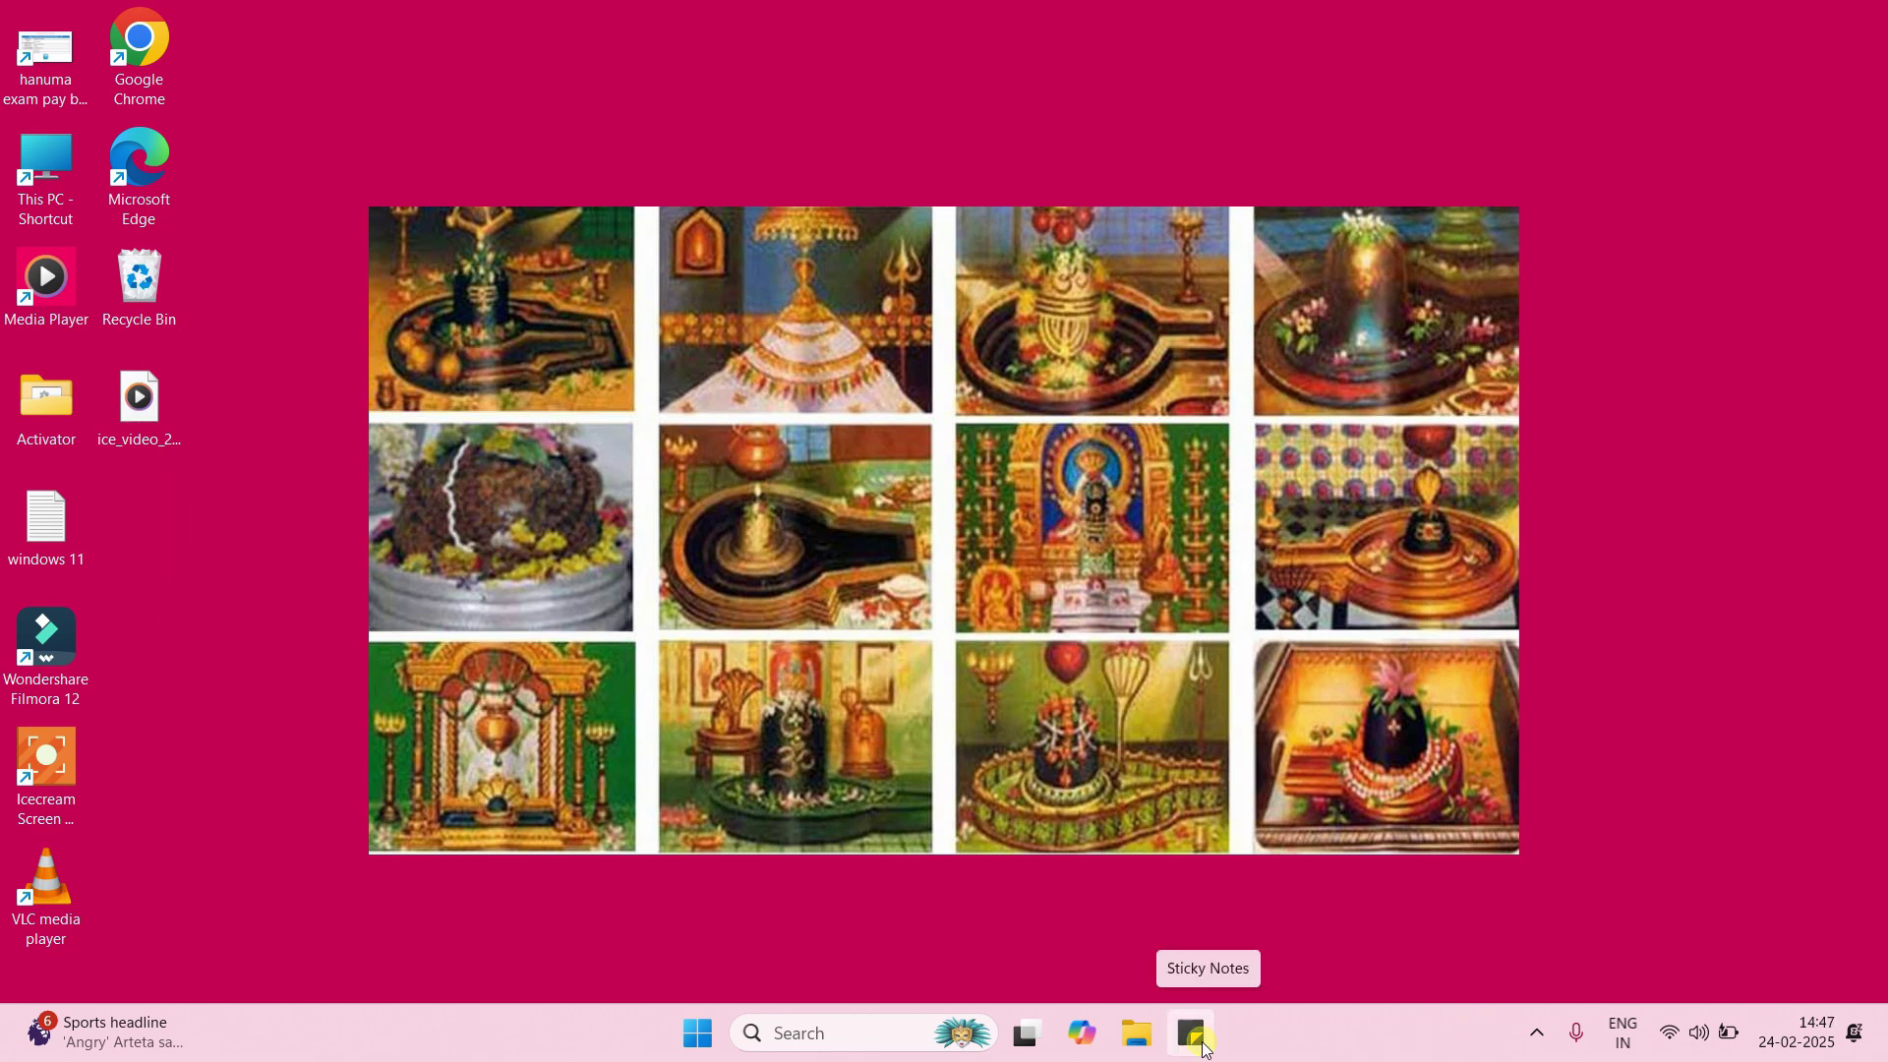
Move the Sticky Notes icon ahead of File Explorer on the taskbar and unpin it.
left_click_drag(1201, 1043, 1141, 1045)
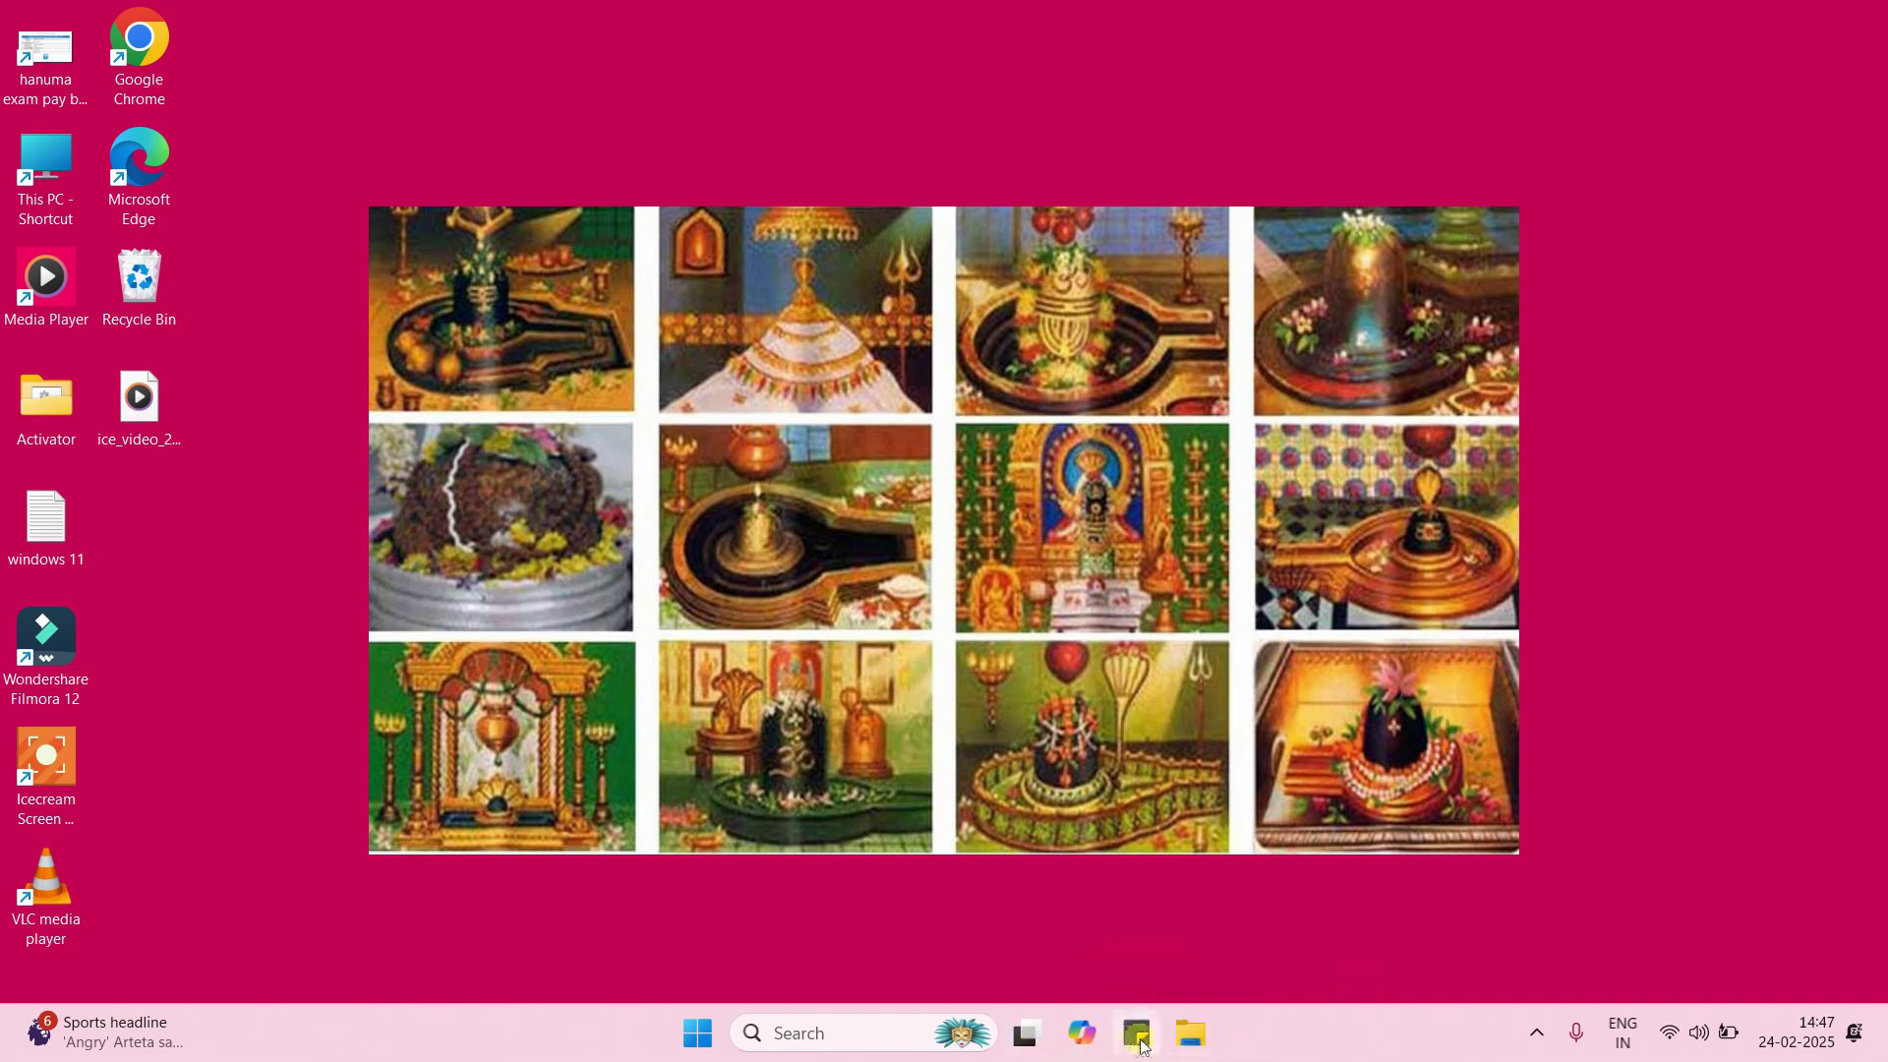
right_click(1139, 1034)
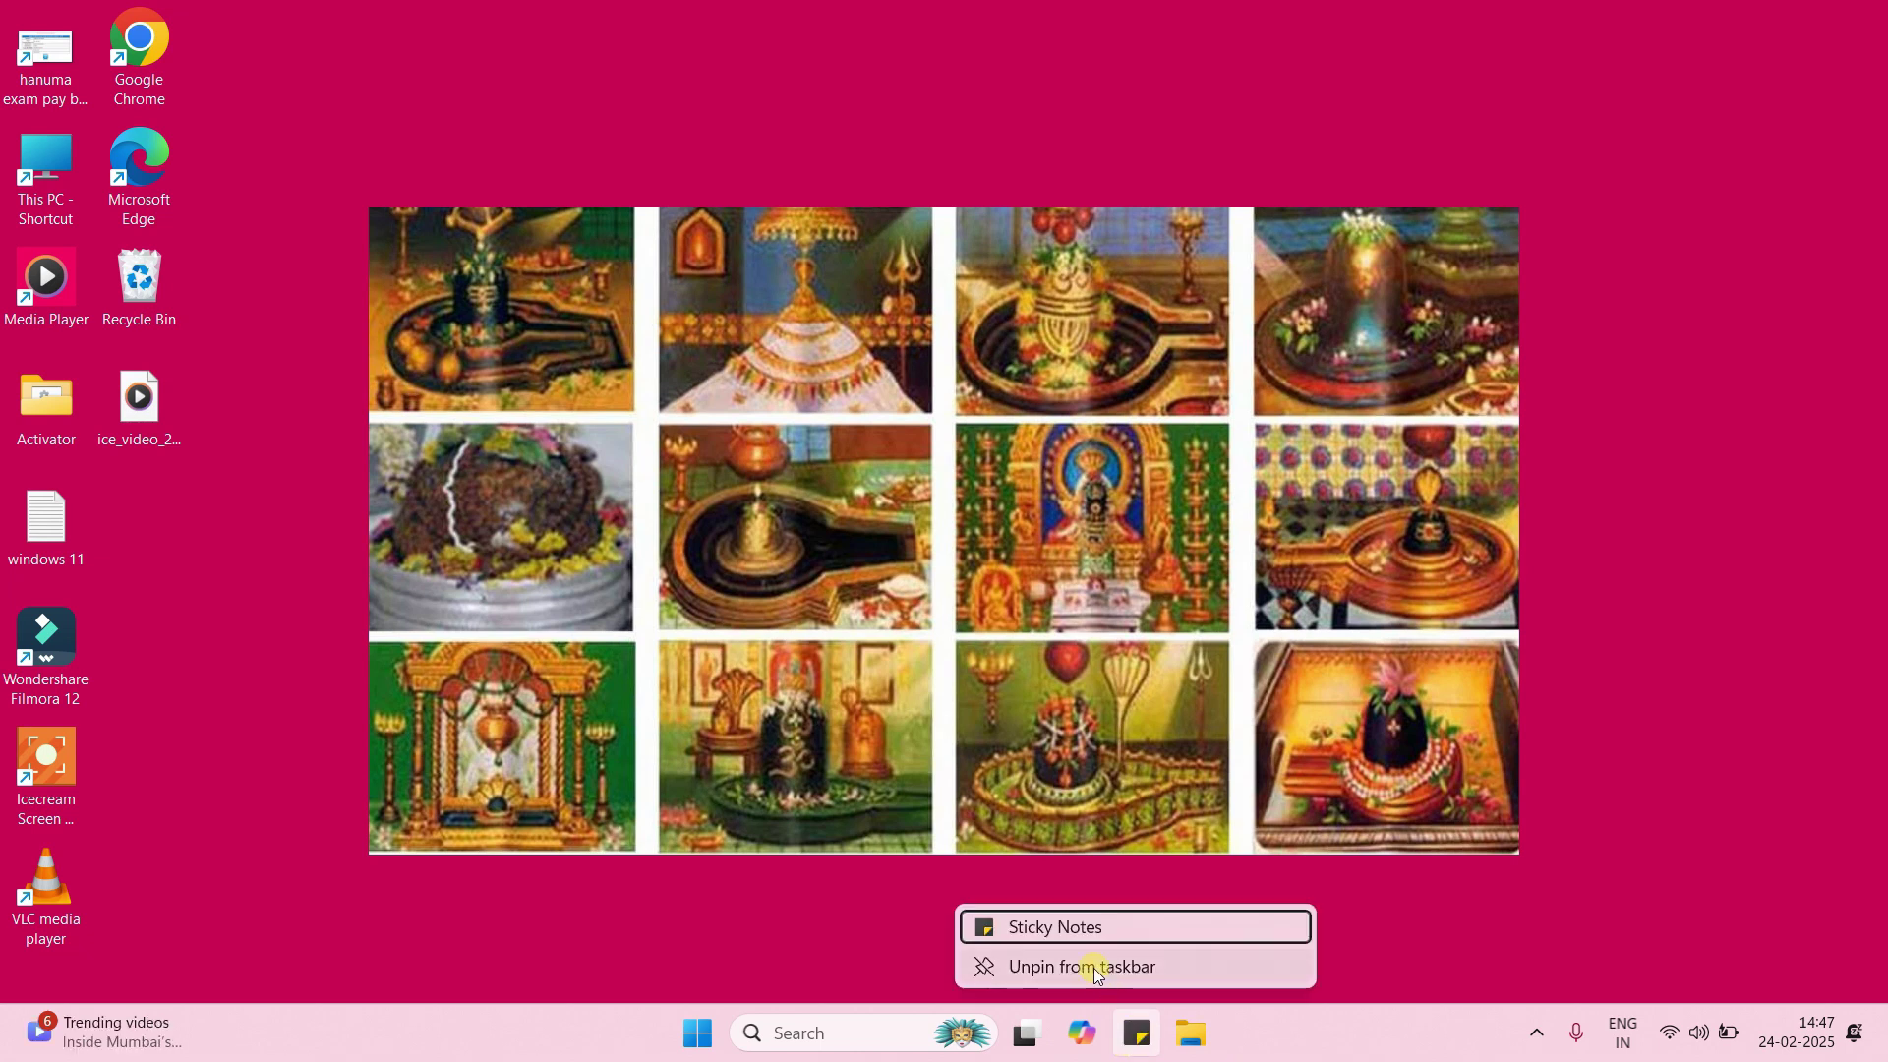
left_click(1094, 968)
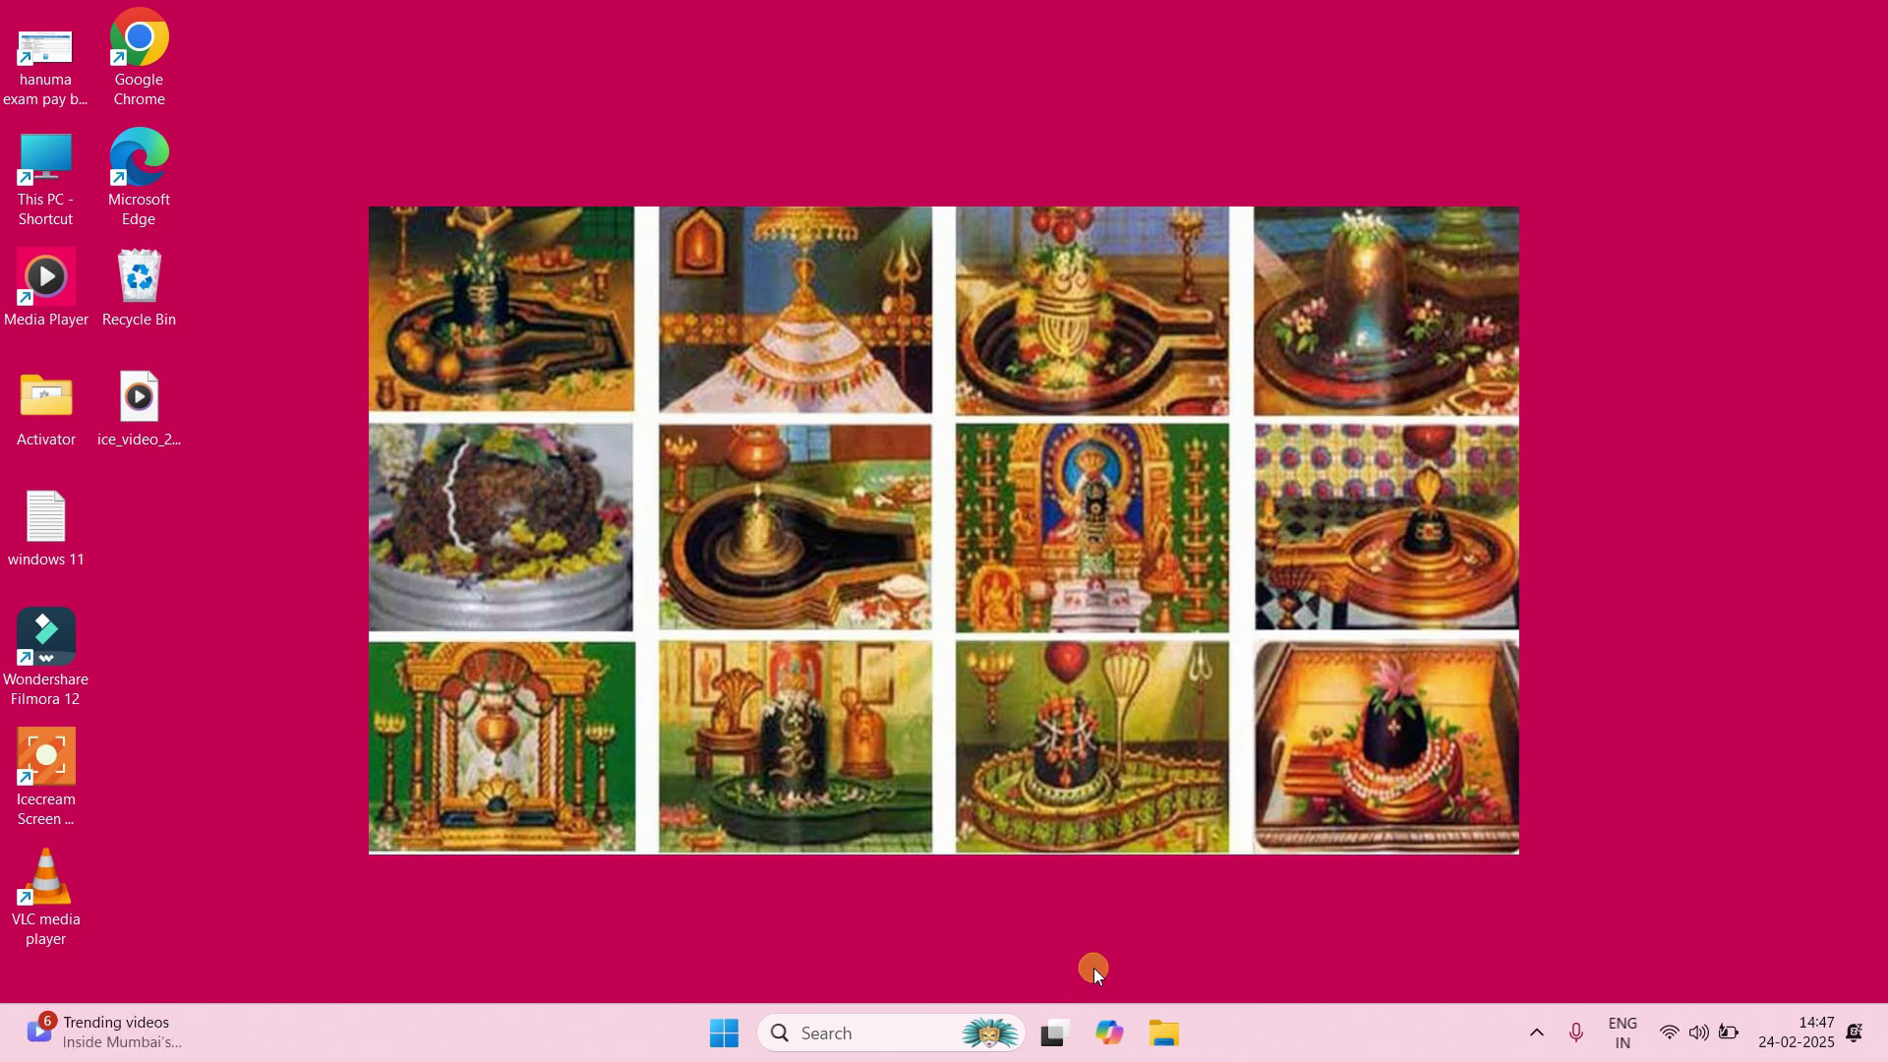
Unpin Copilot from the taskbar.
right_click(1117, 1040)
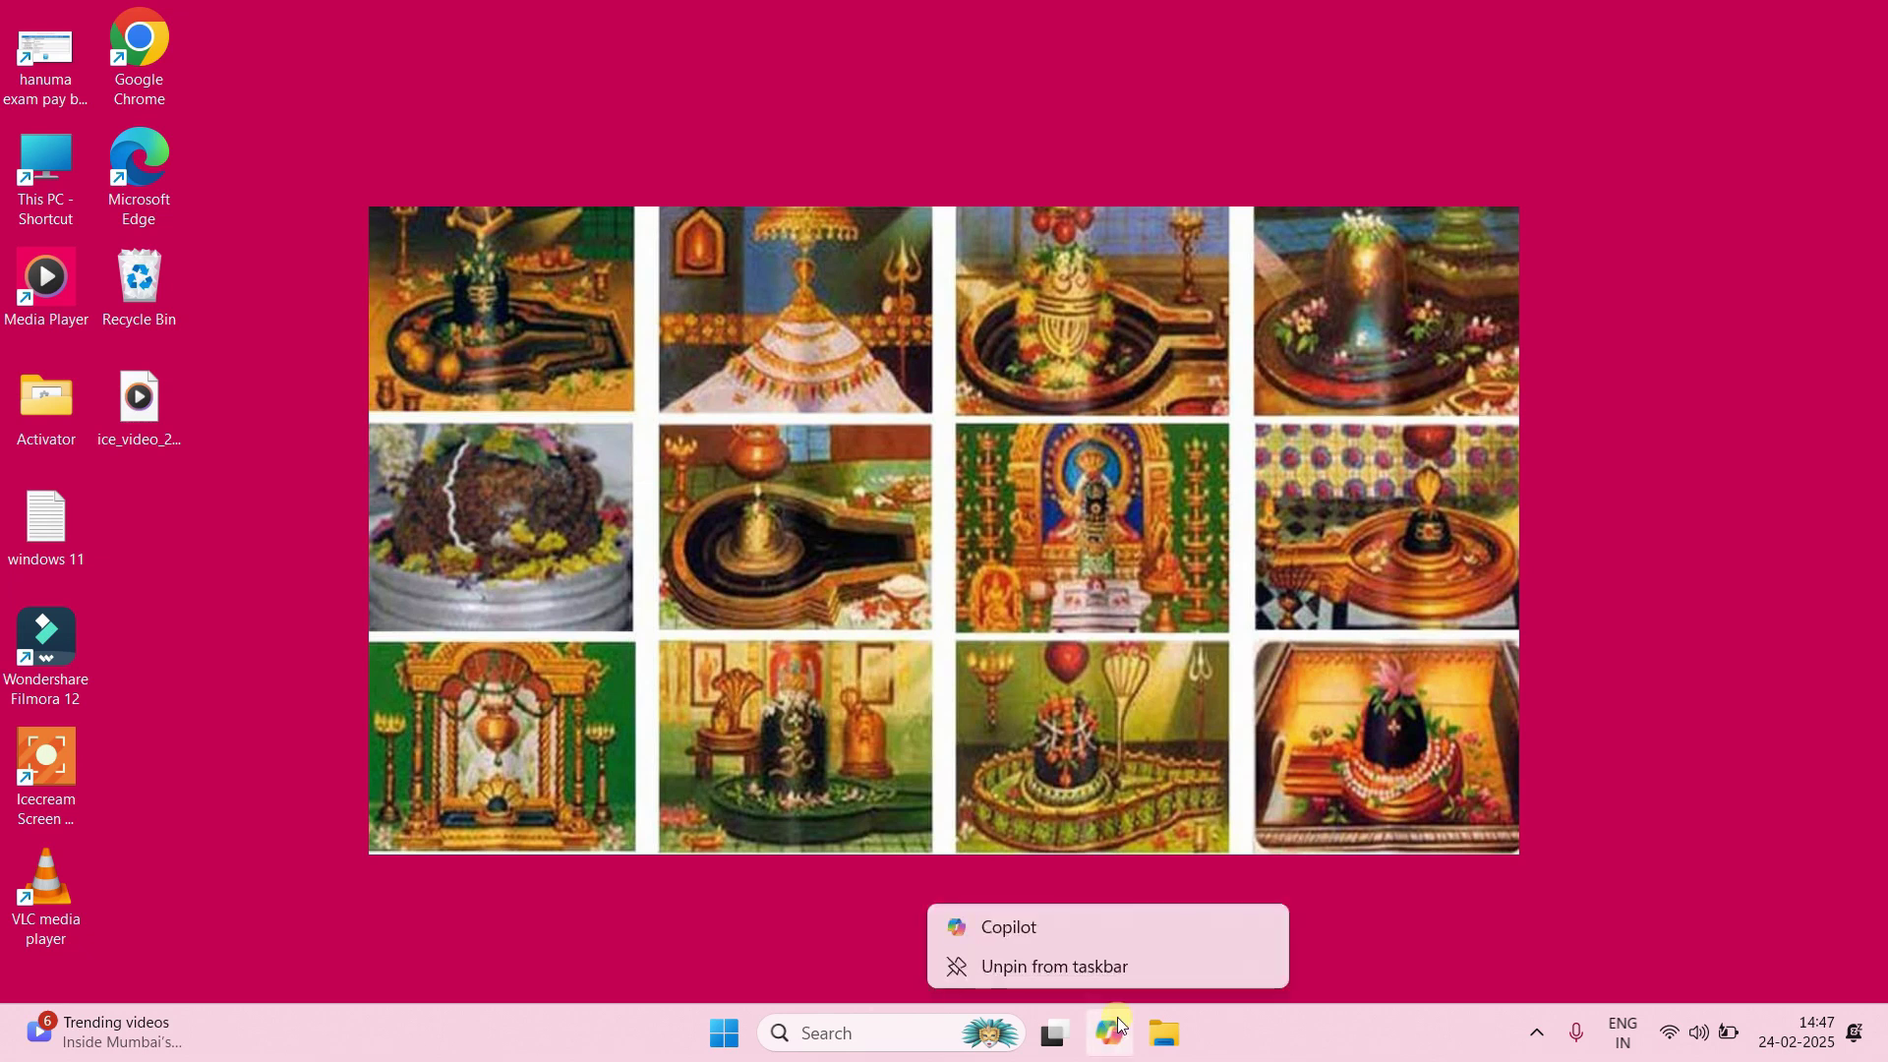
left_click(1107, 970)
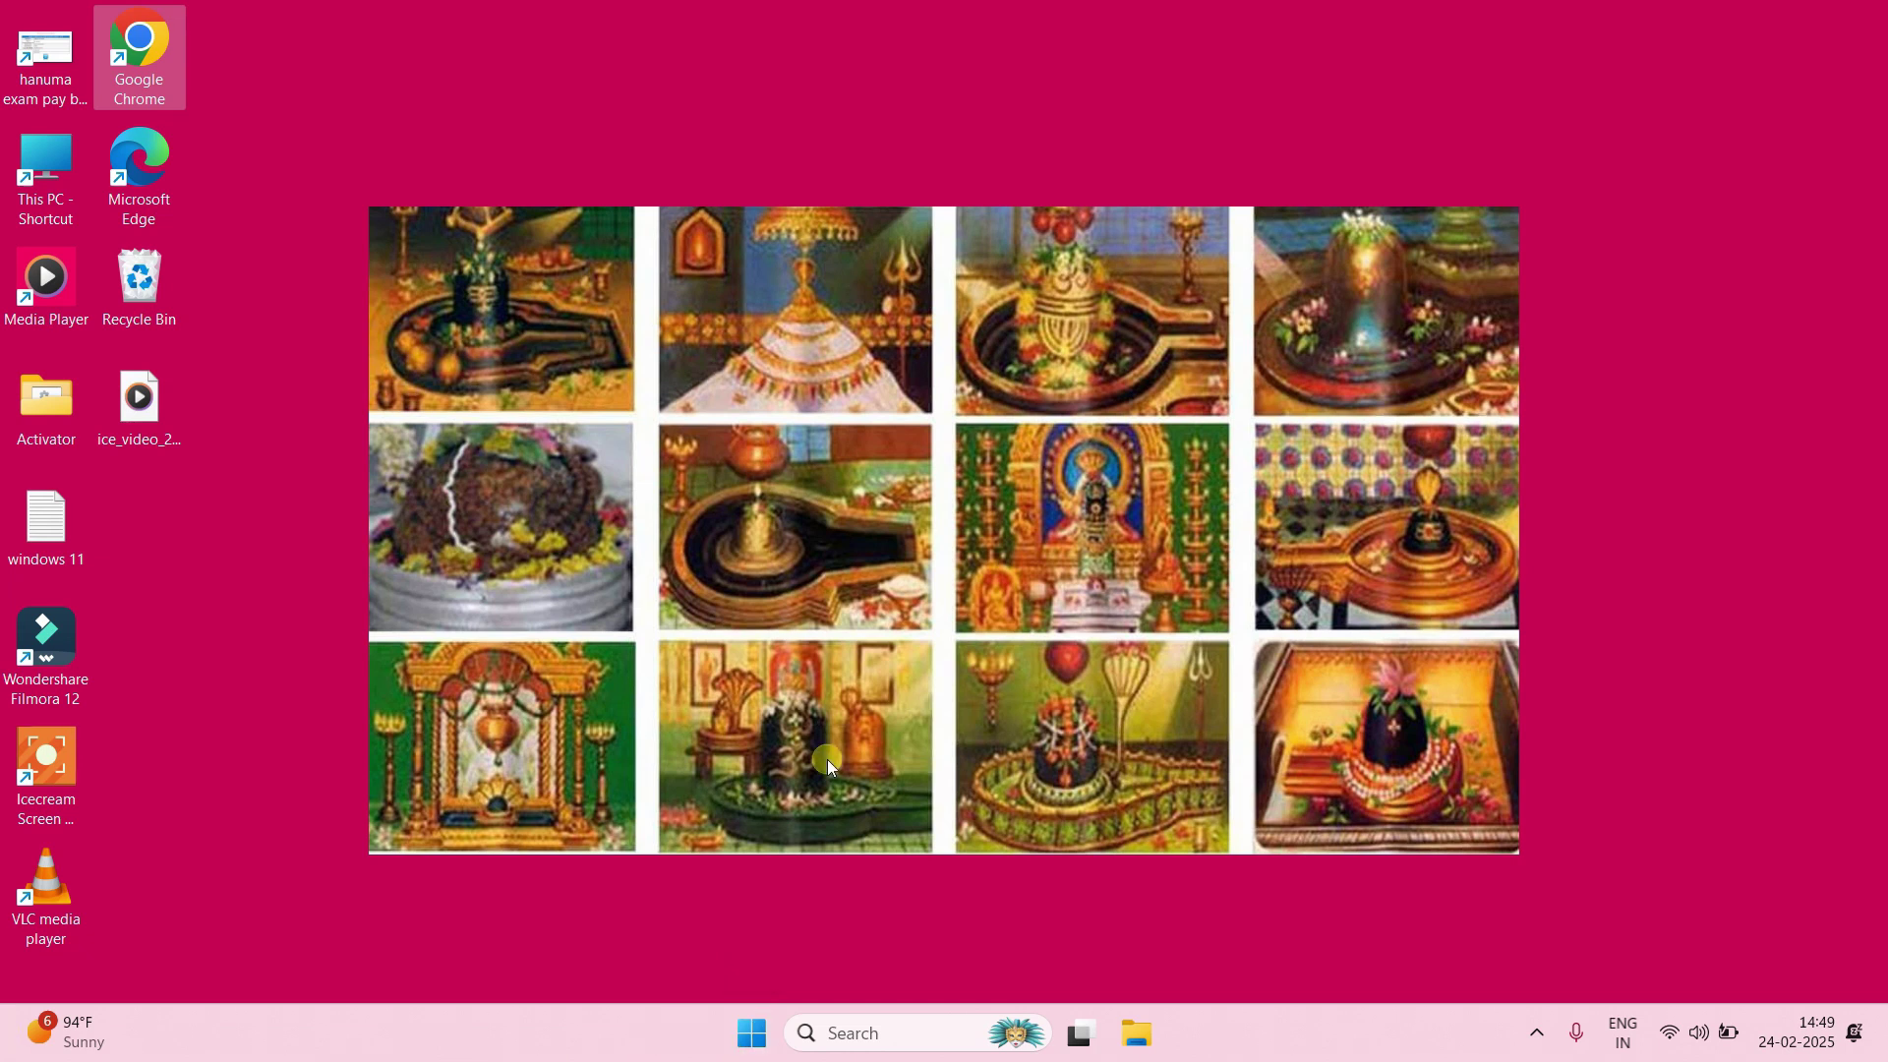
Set the taskbar alignment to Left in the taskbar behaviors settings and close the Settings window.
right_click(1282, 1027)
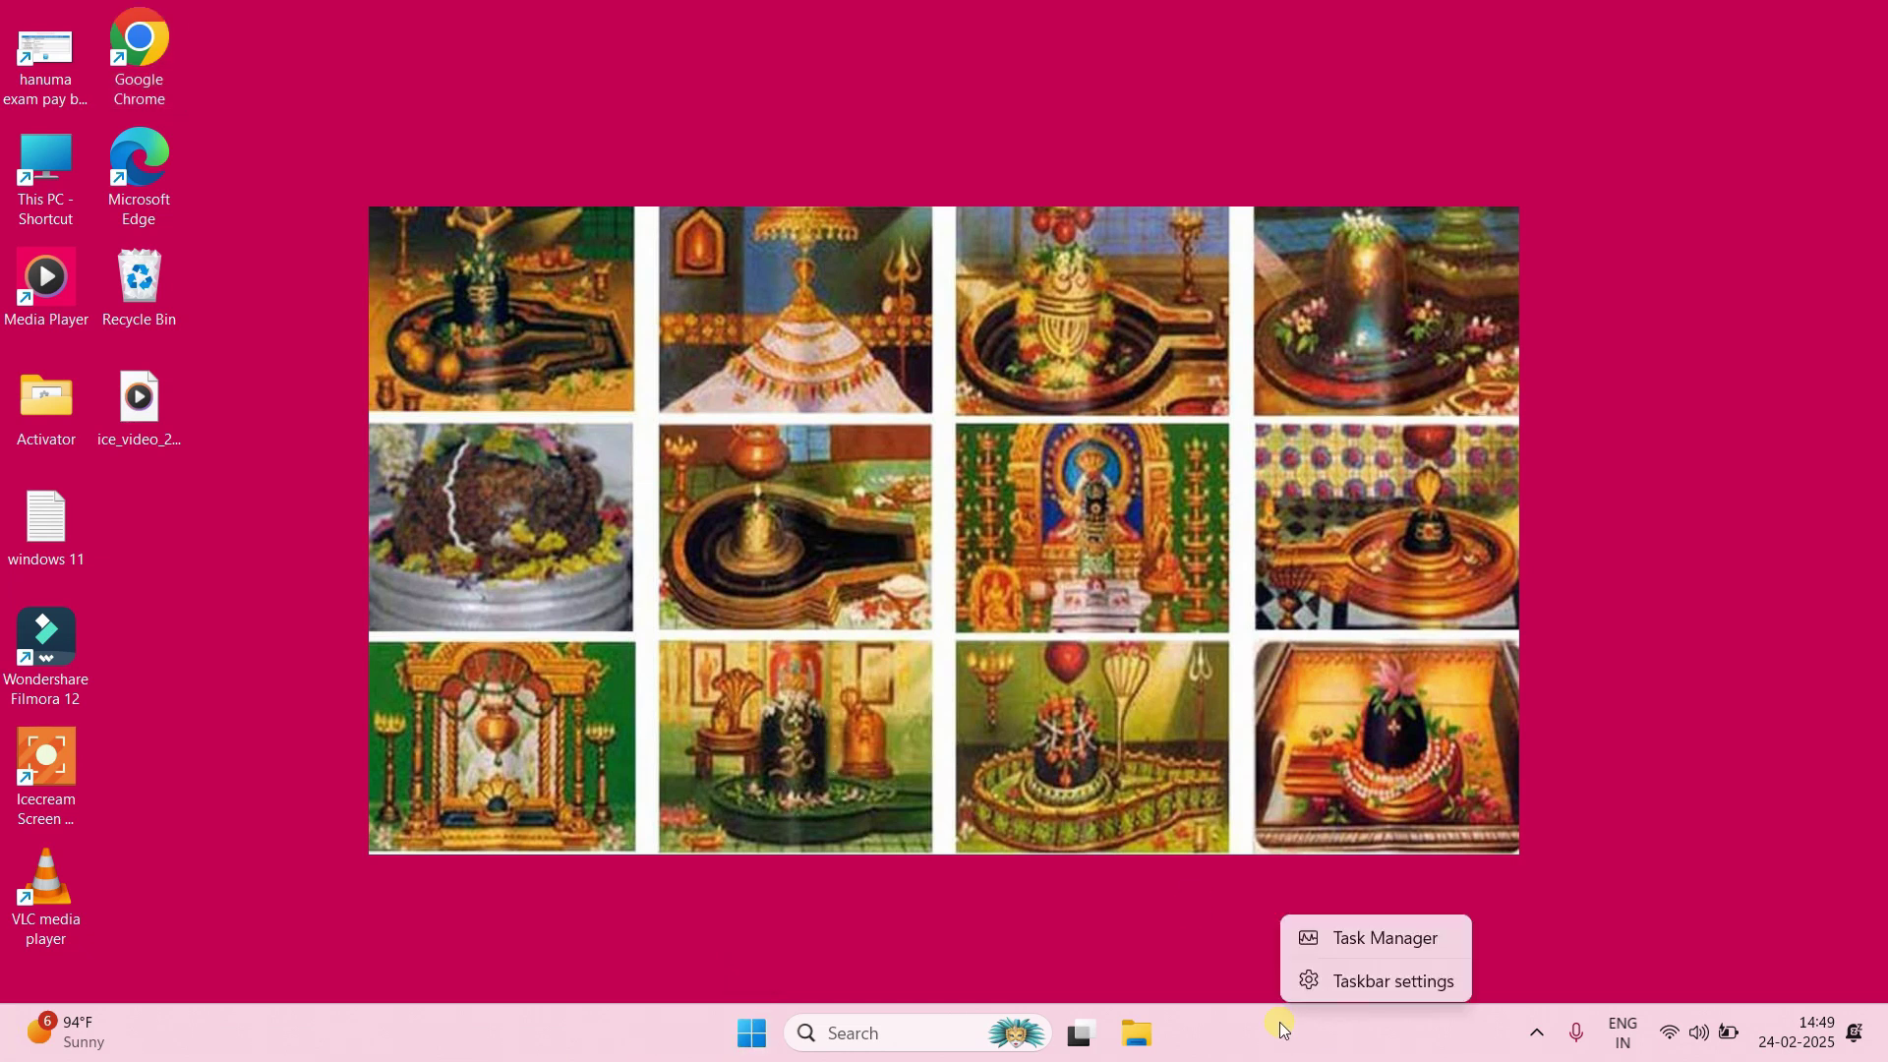
left_click(1352, 979)
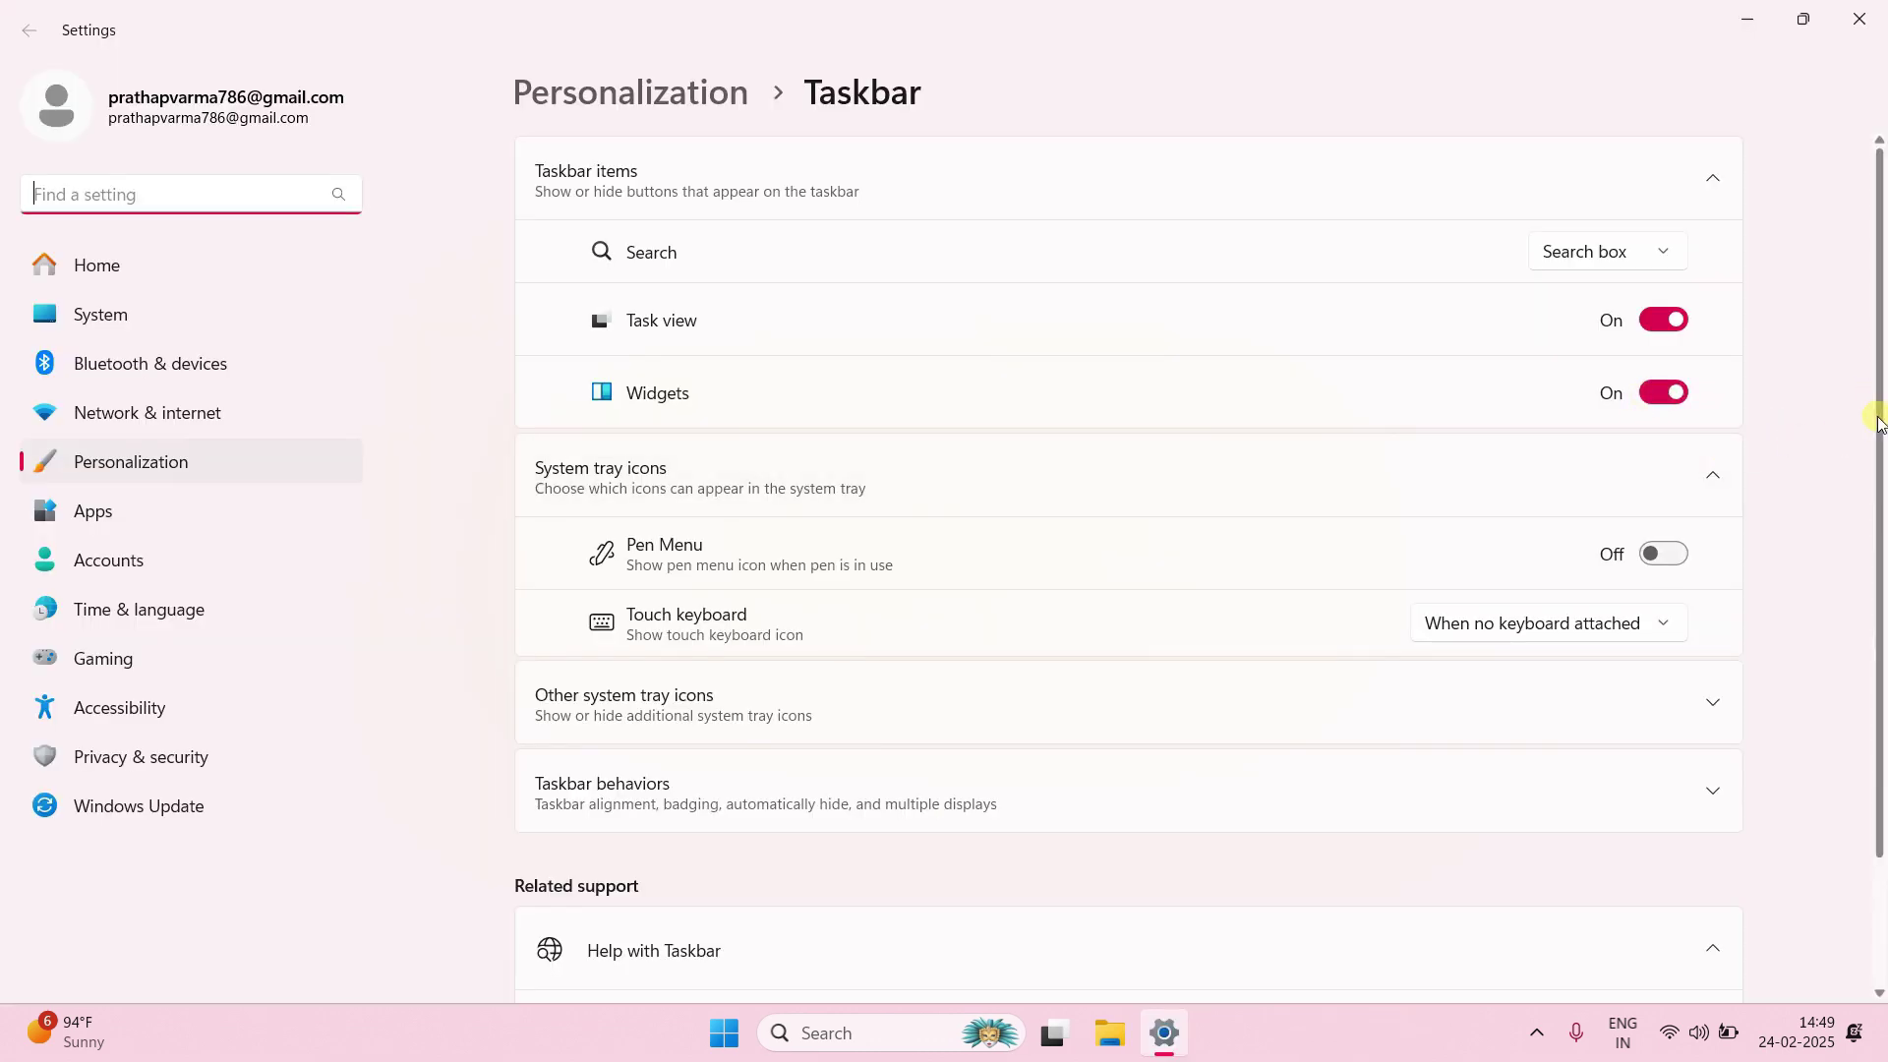
scroll(1370, 417, "down", 2)
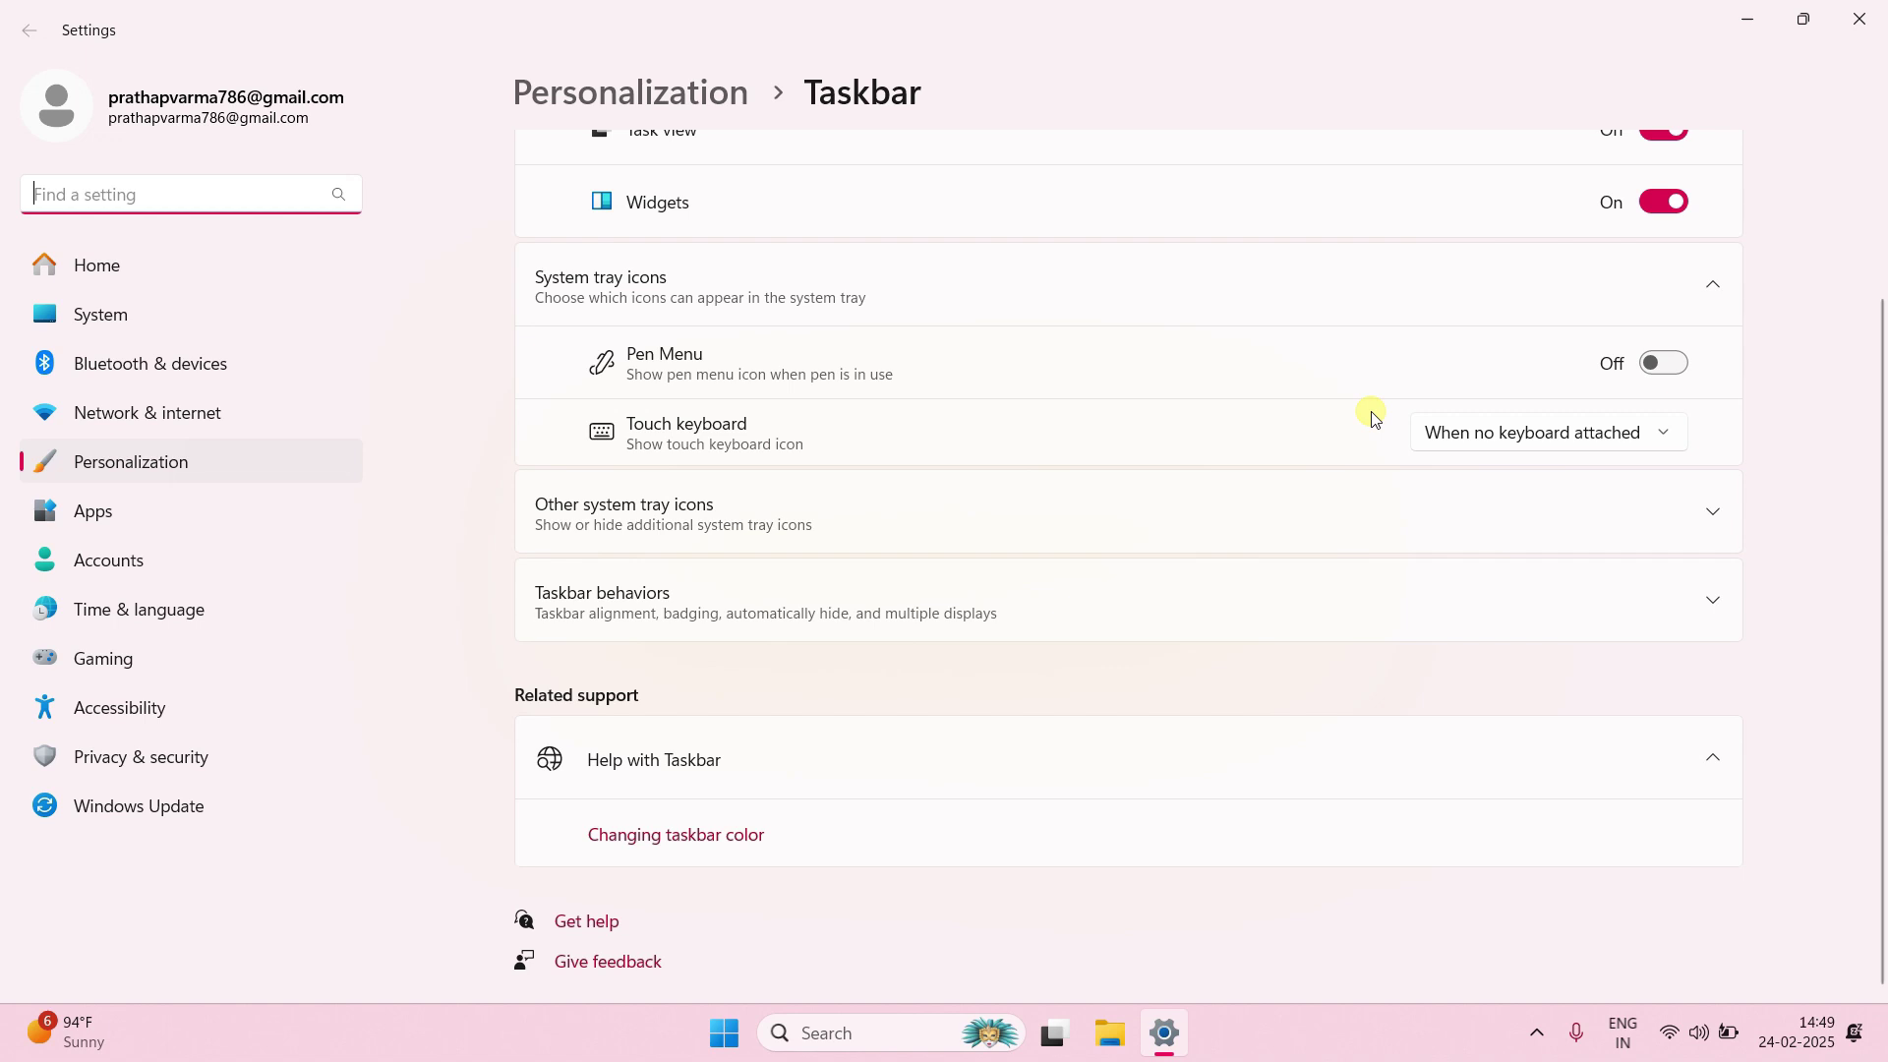
scroll(1374, 416, "up", 2)
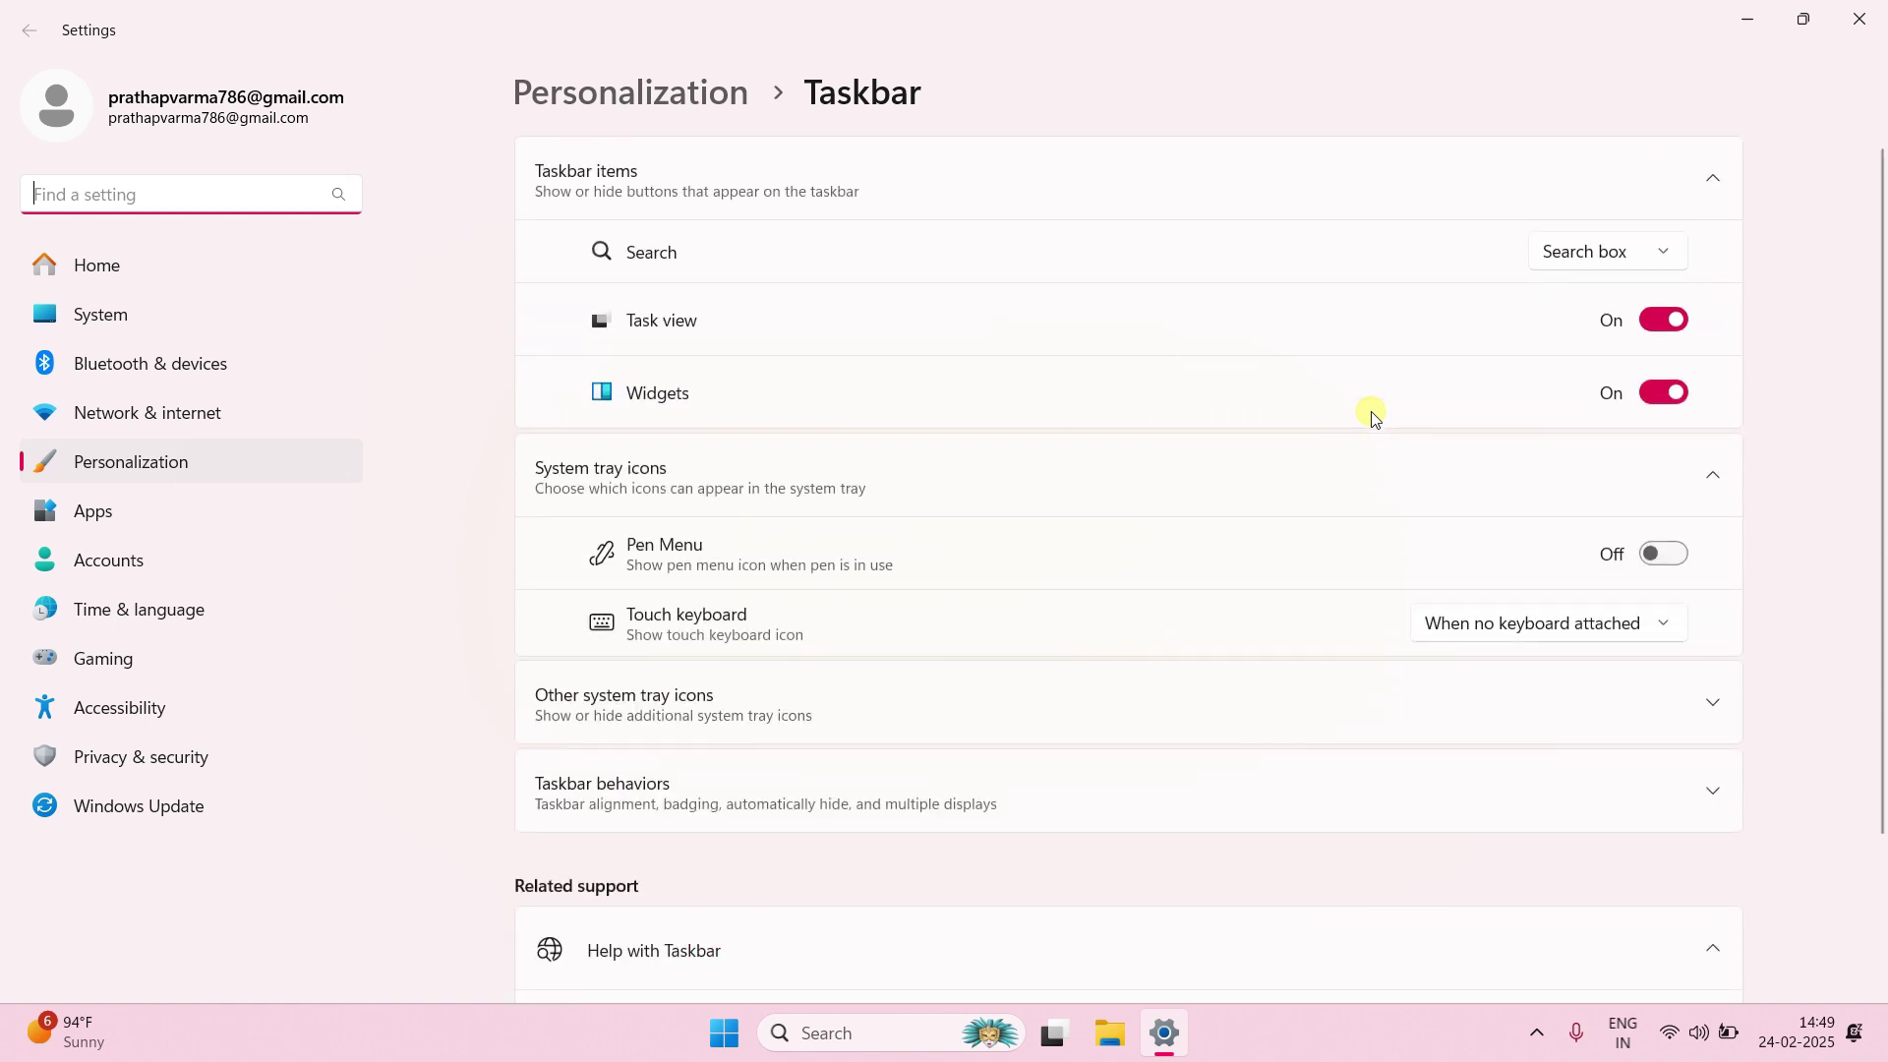
scroll(1374, 417, "down", 2)
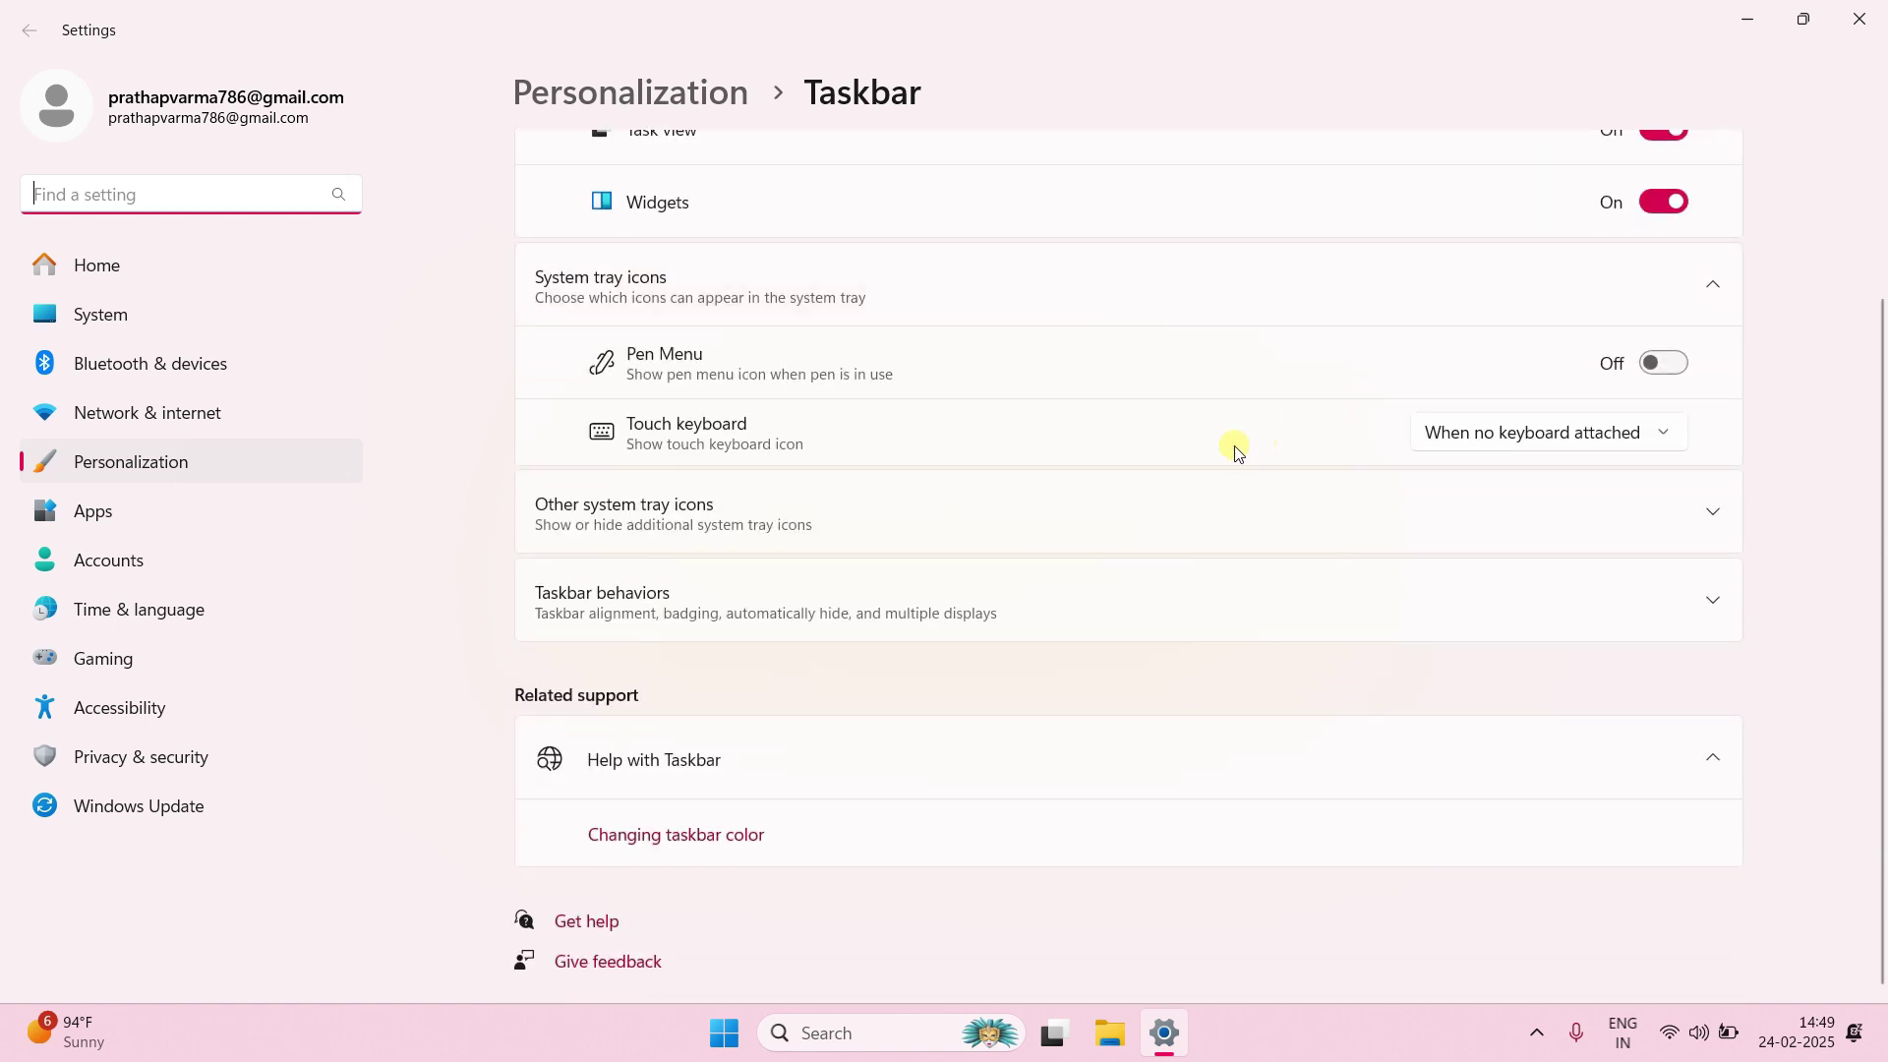
left_click(630, 600)
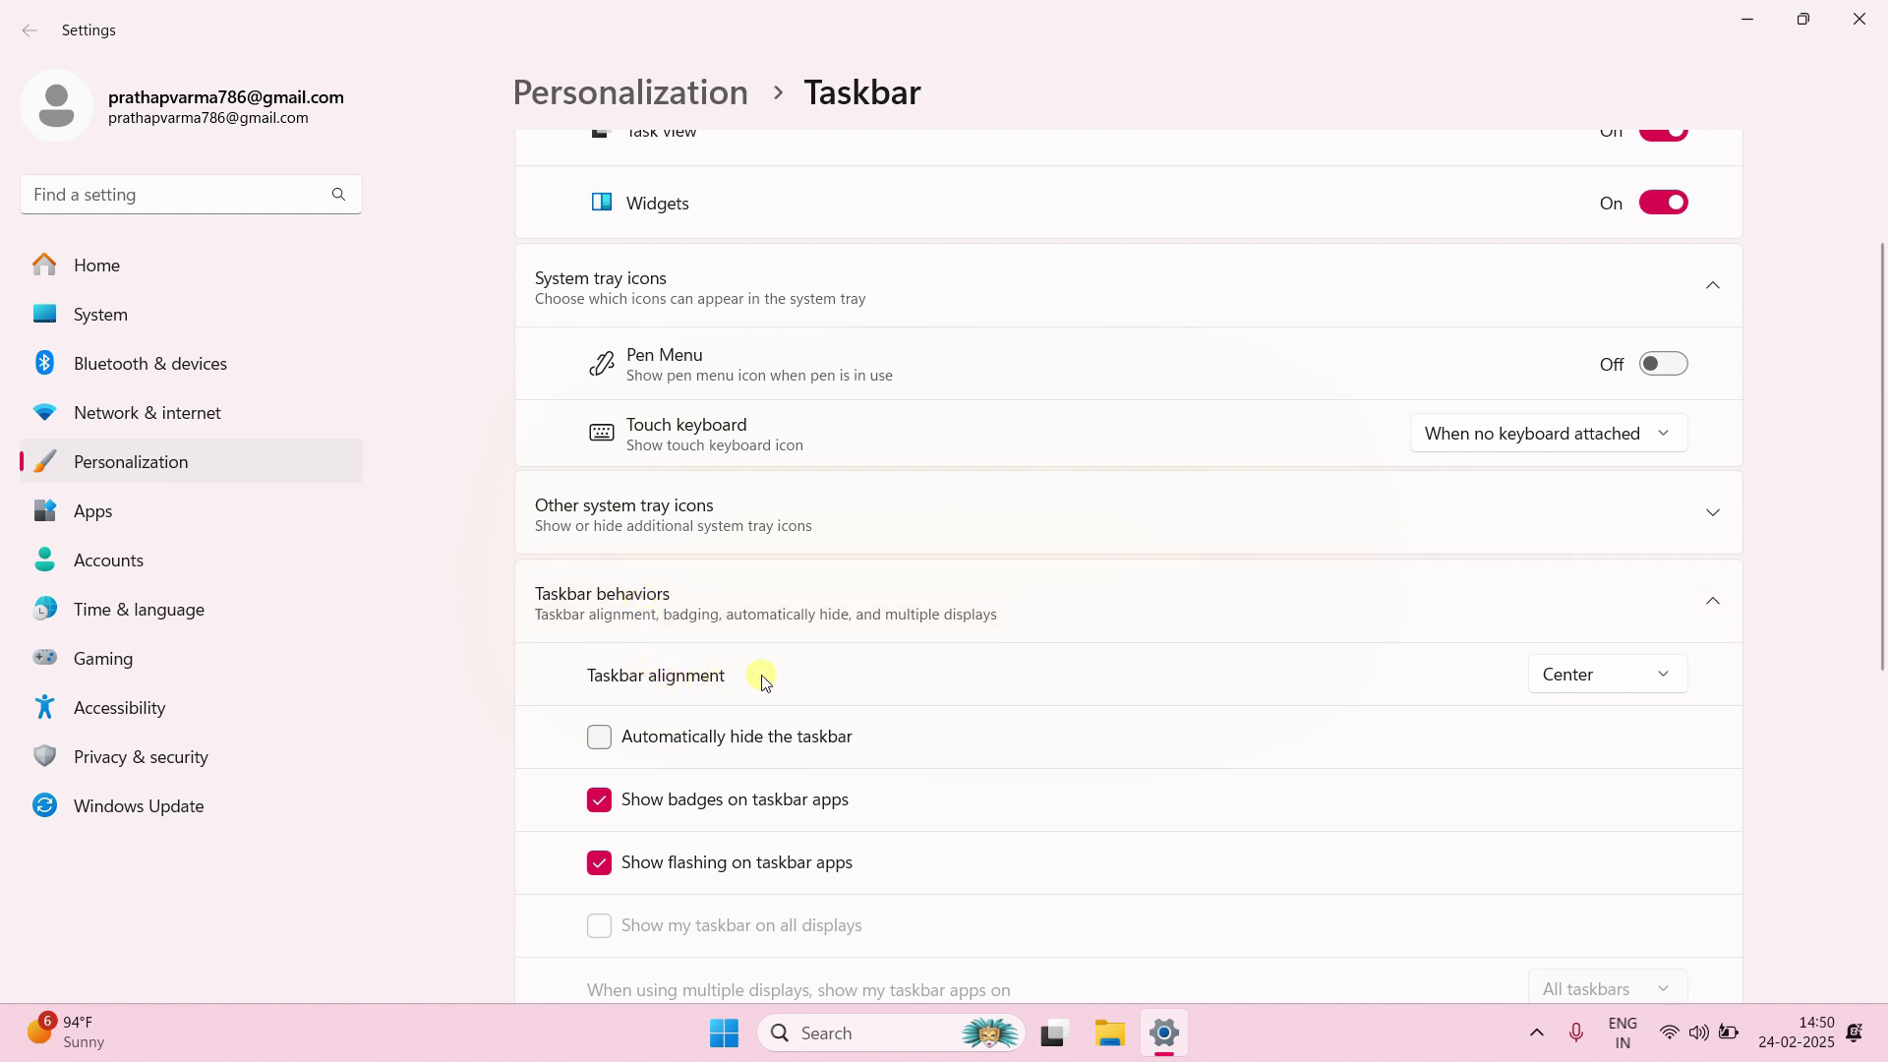
left_click(1607, 681)
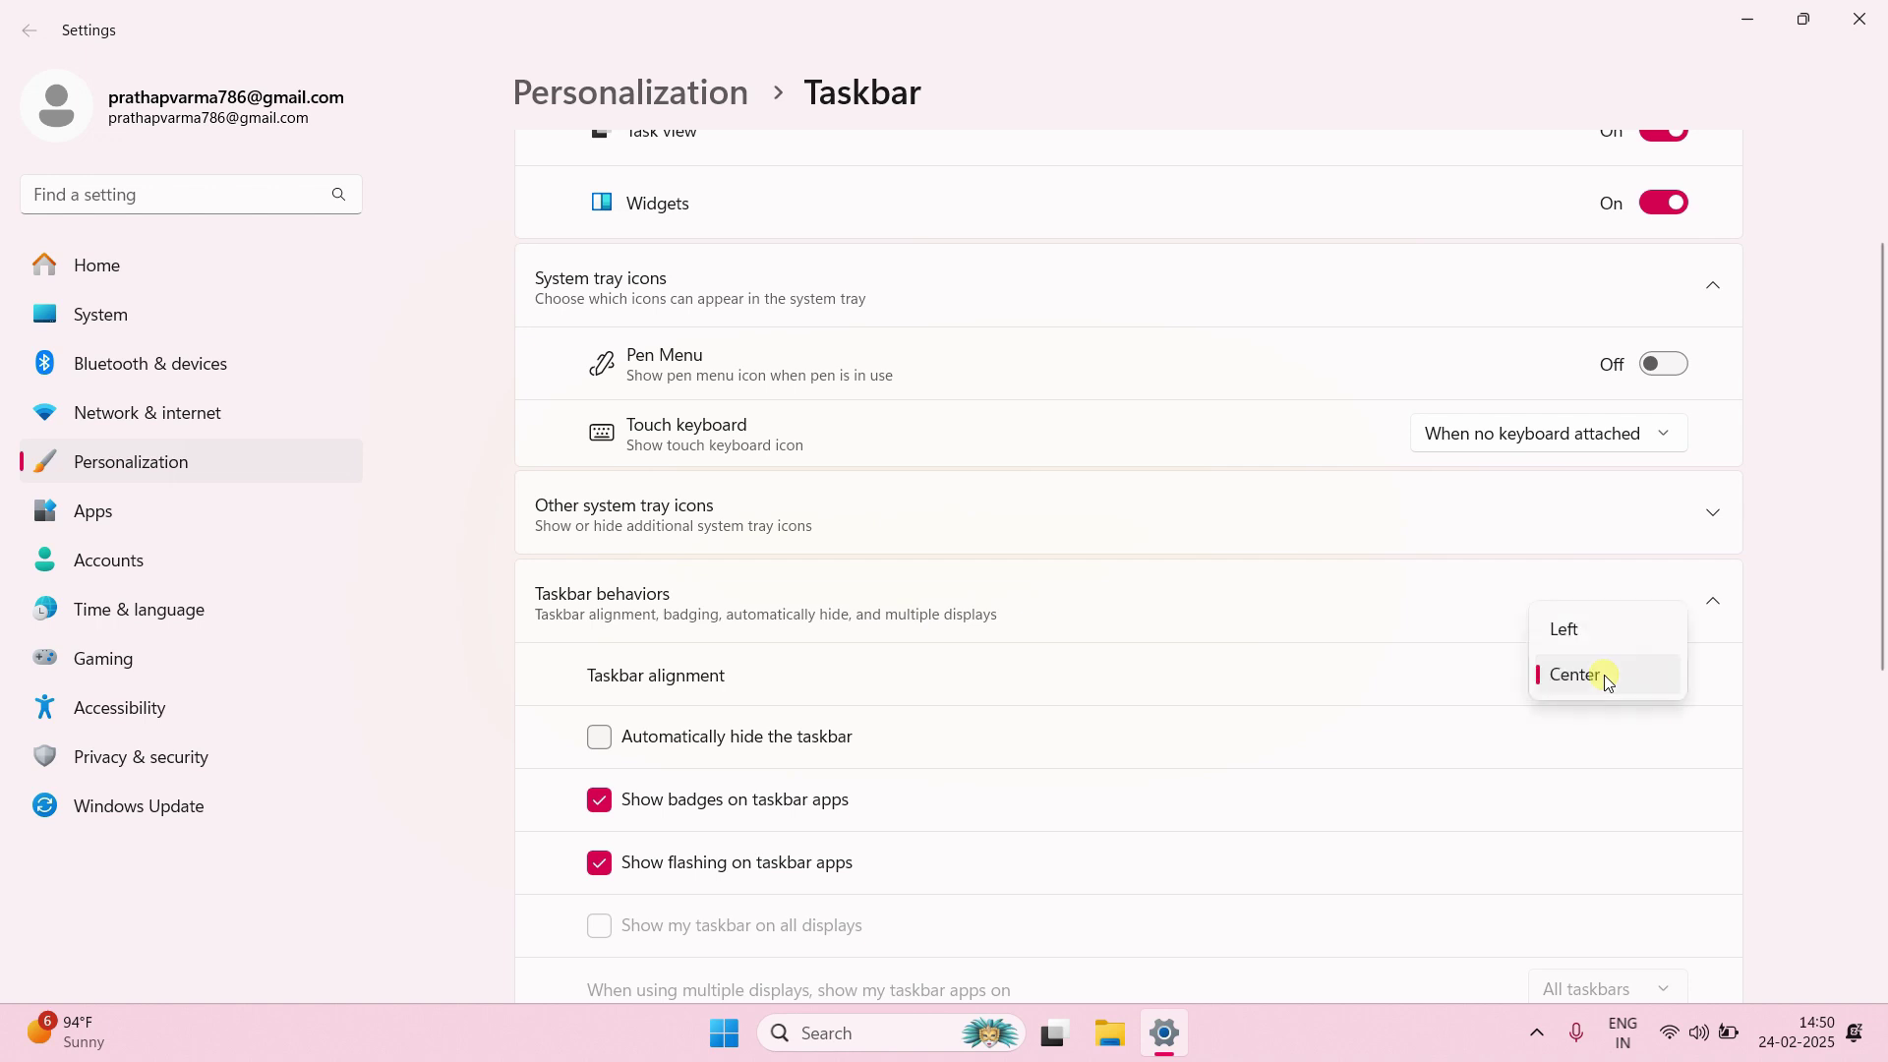
left_click(1565, 628)
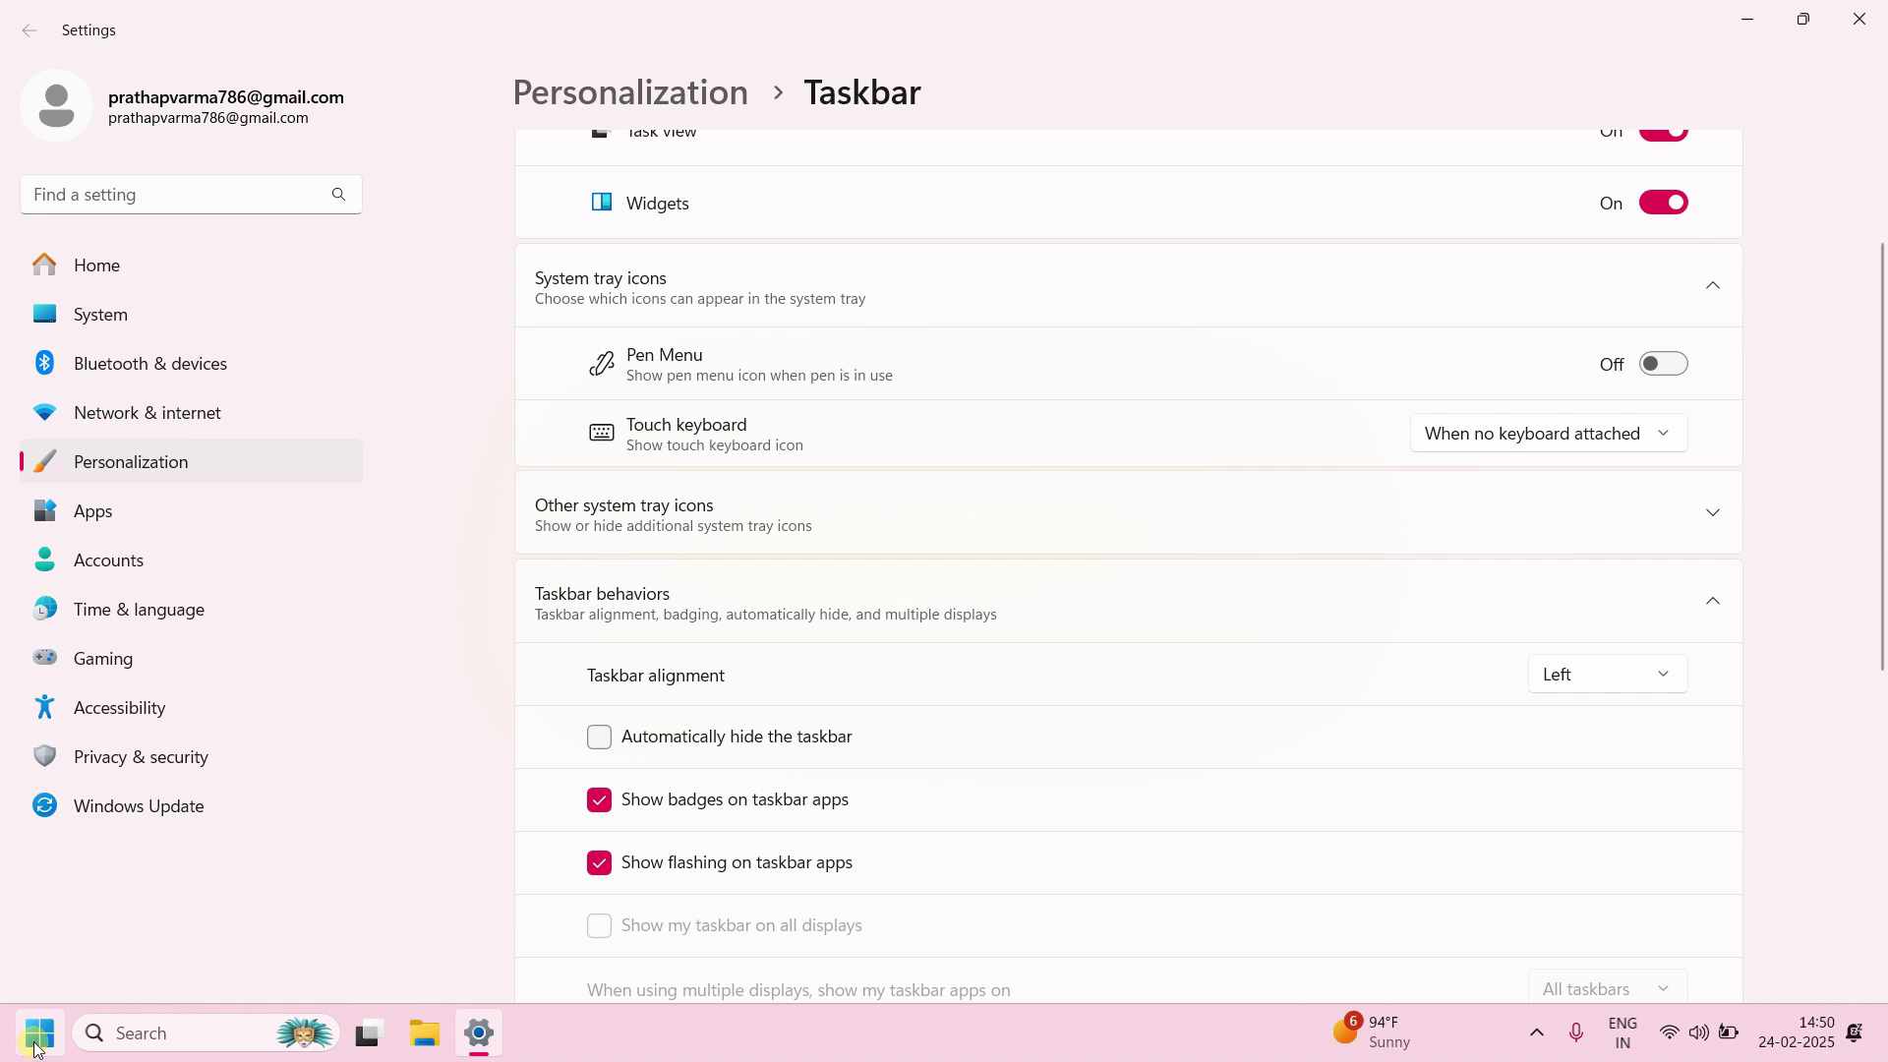
left_click(1858, 19)
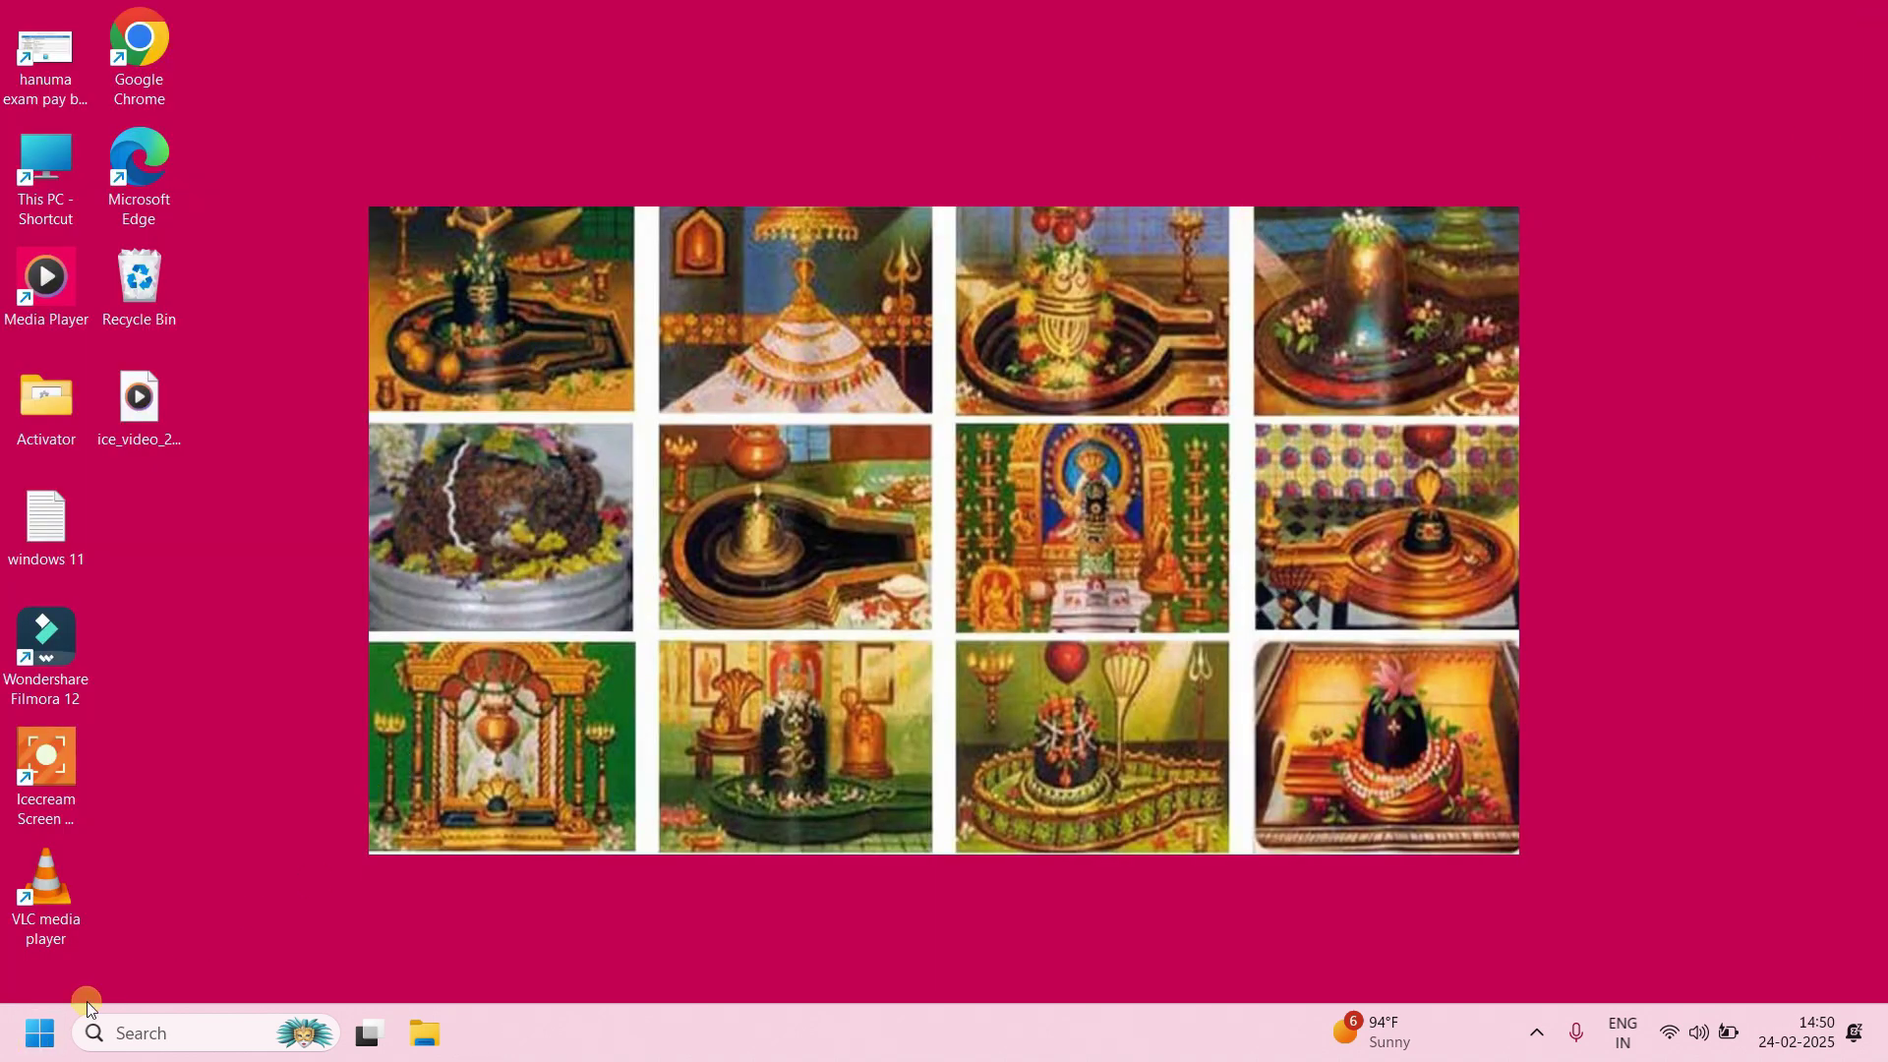
Examine the Start menu, including its pinned apps, full apps list and power options, and close it.
left_click(40, 1033)
left_click(39, 1033)
left_click(39, 1033)
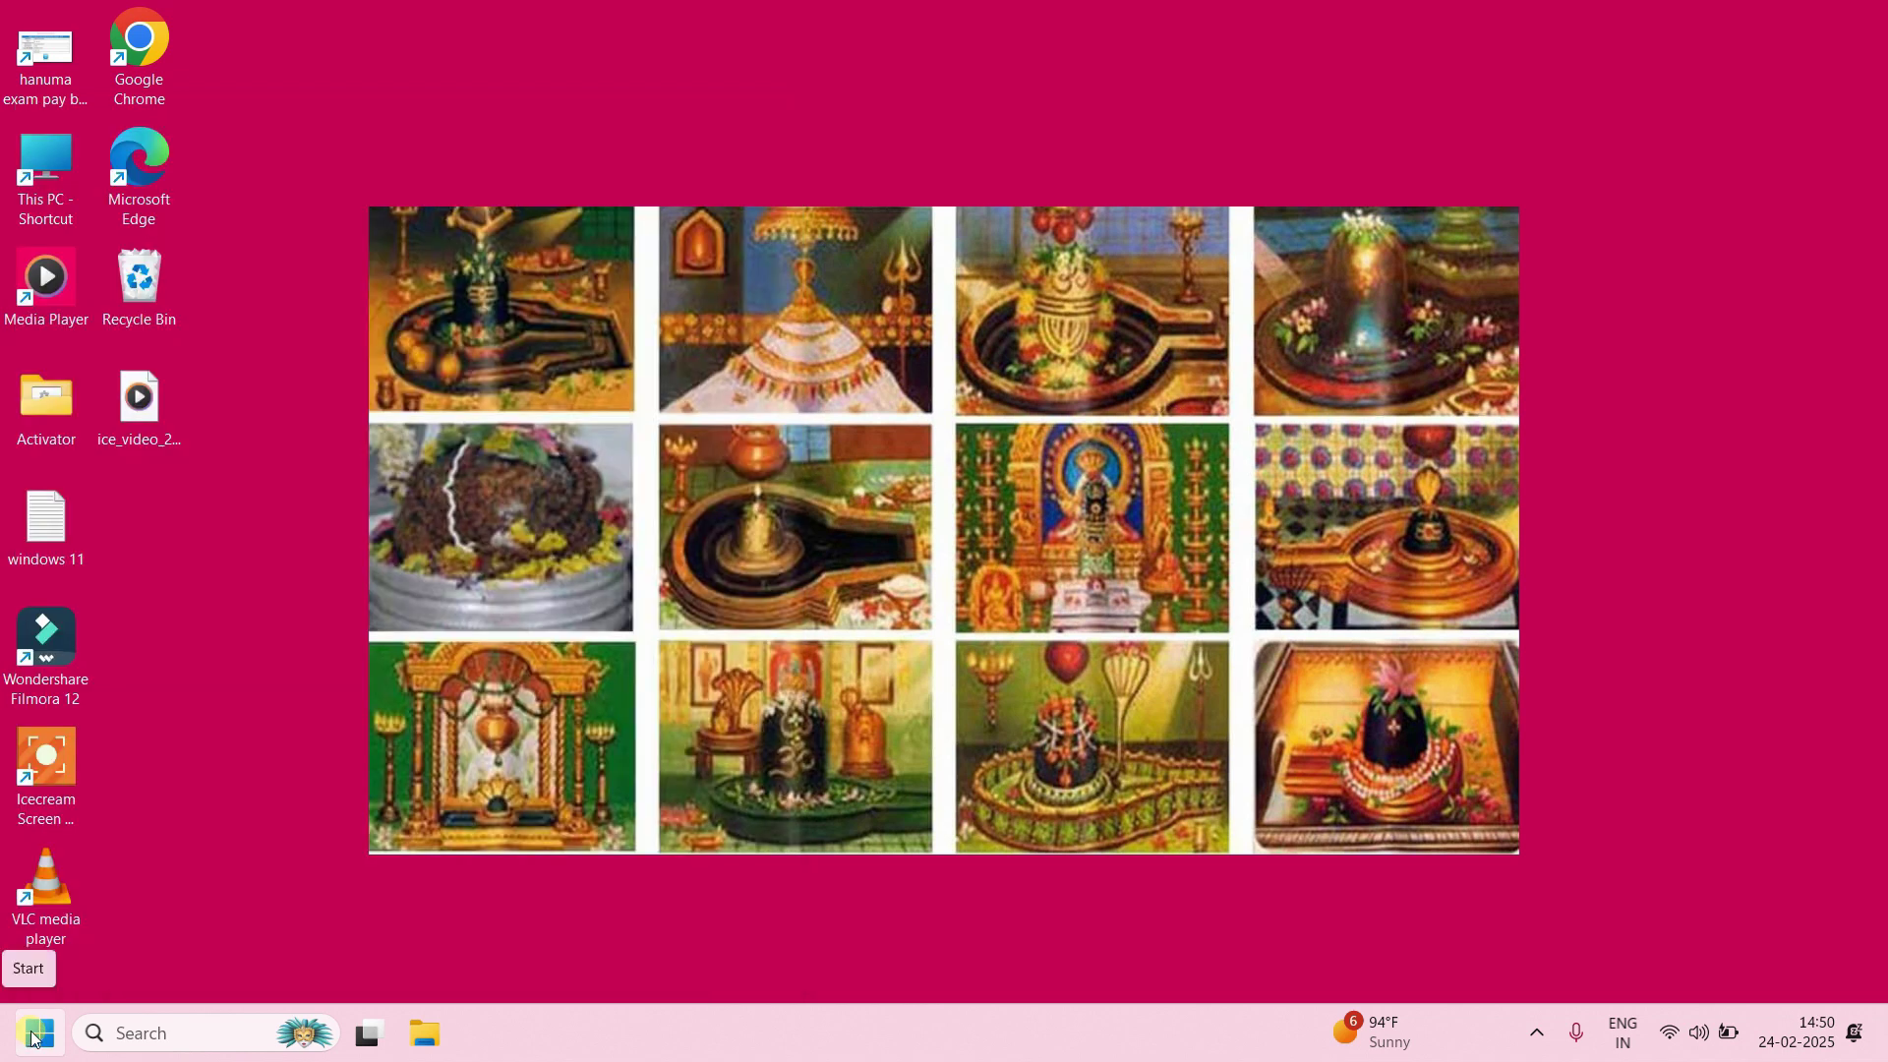
left_click(39, 1032)
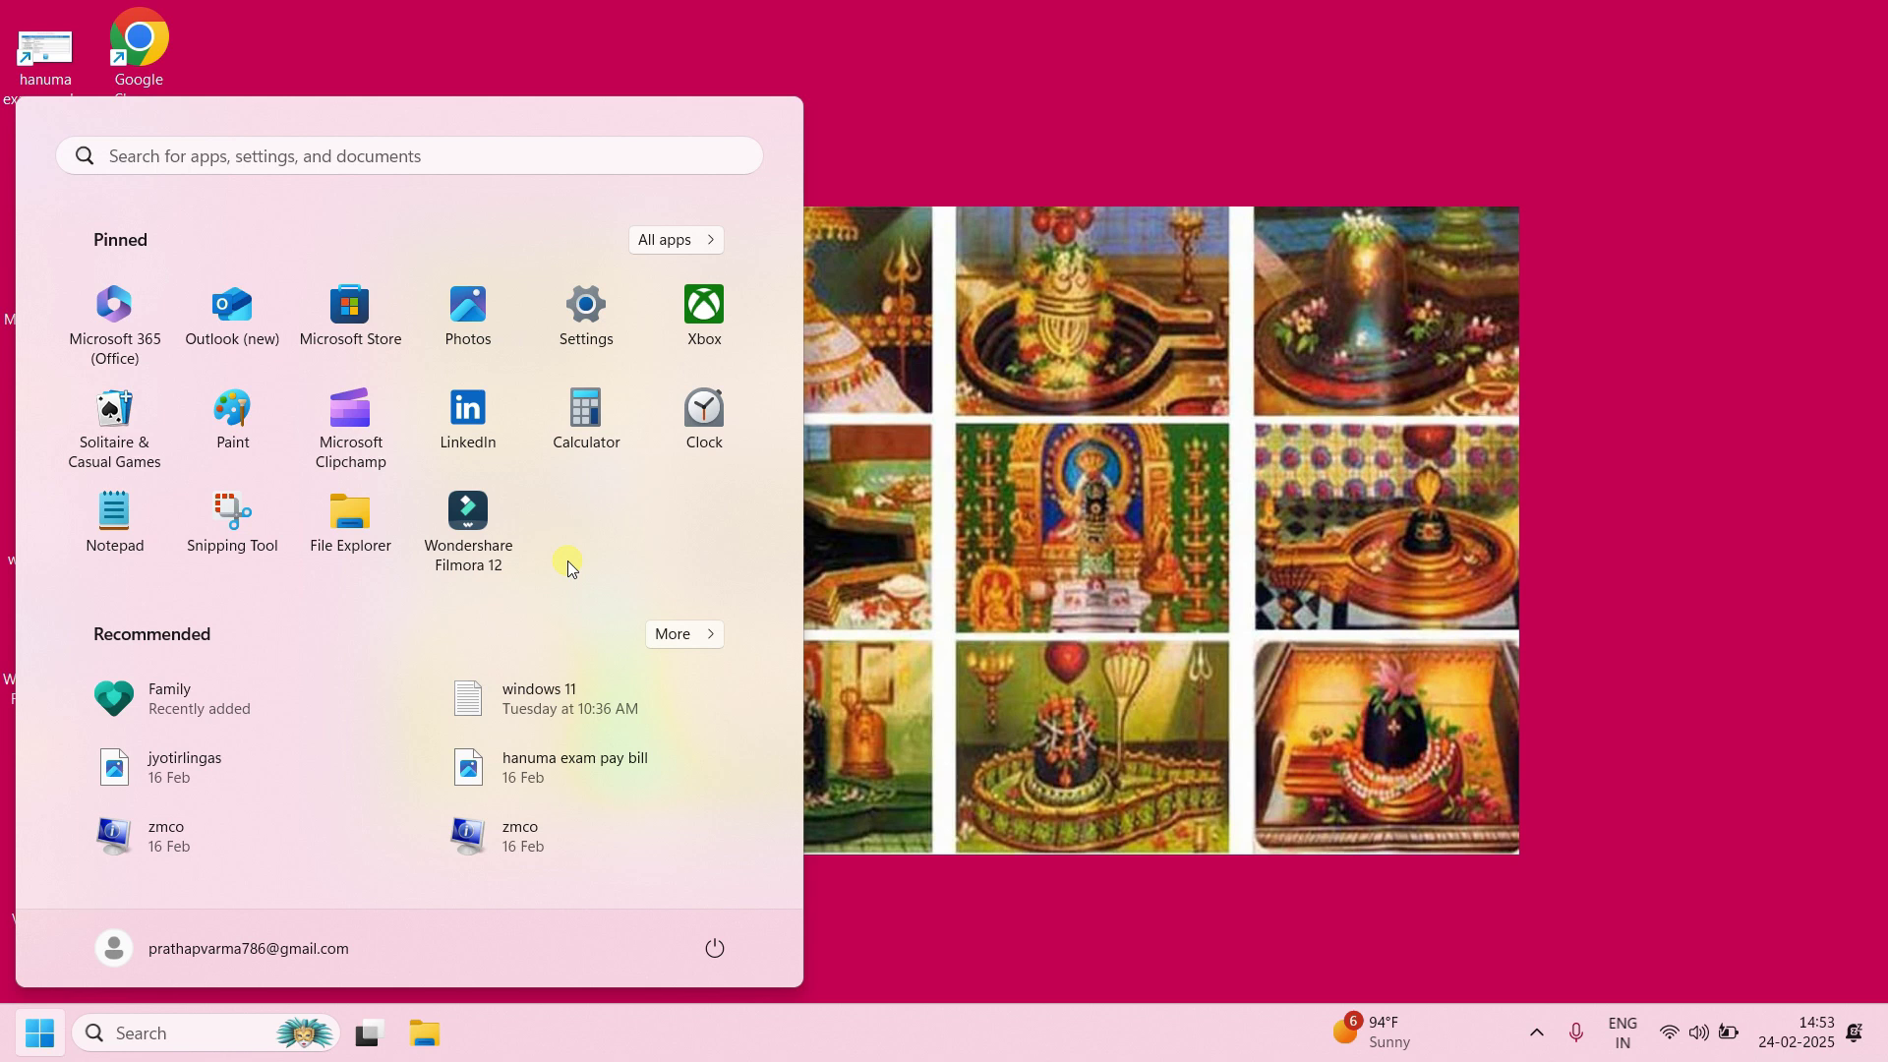
left_click(668, 243)
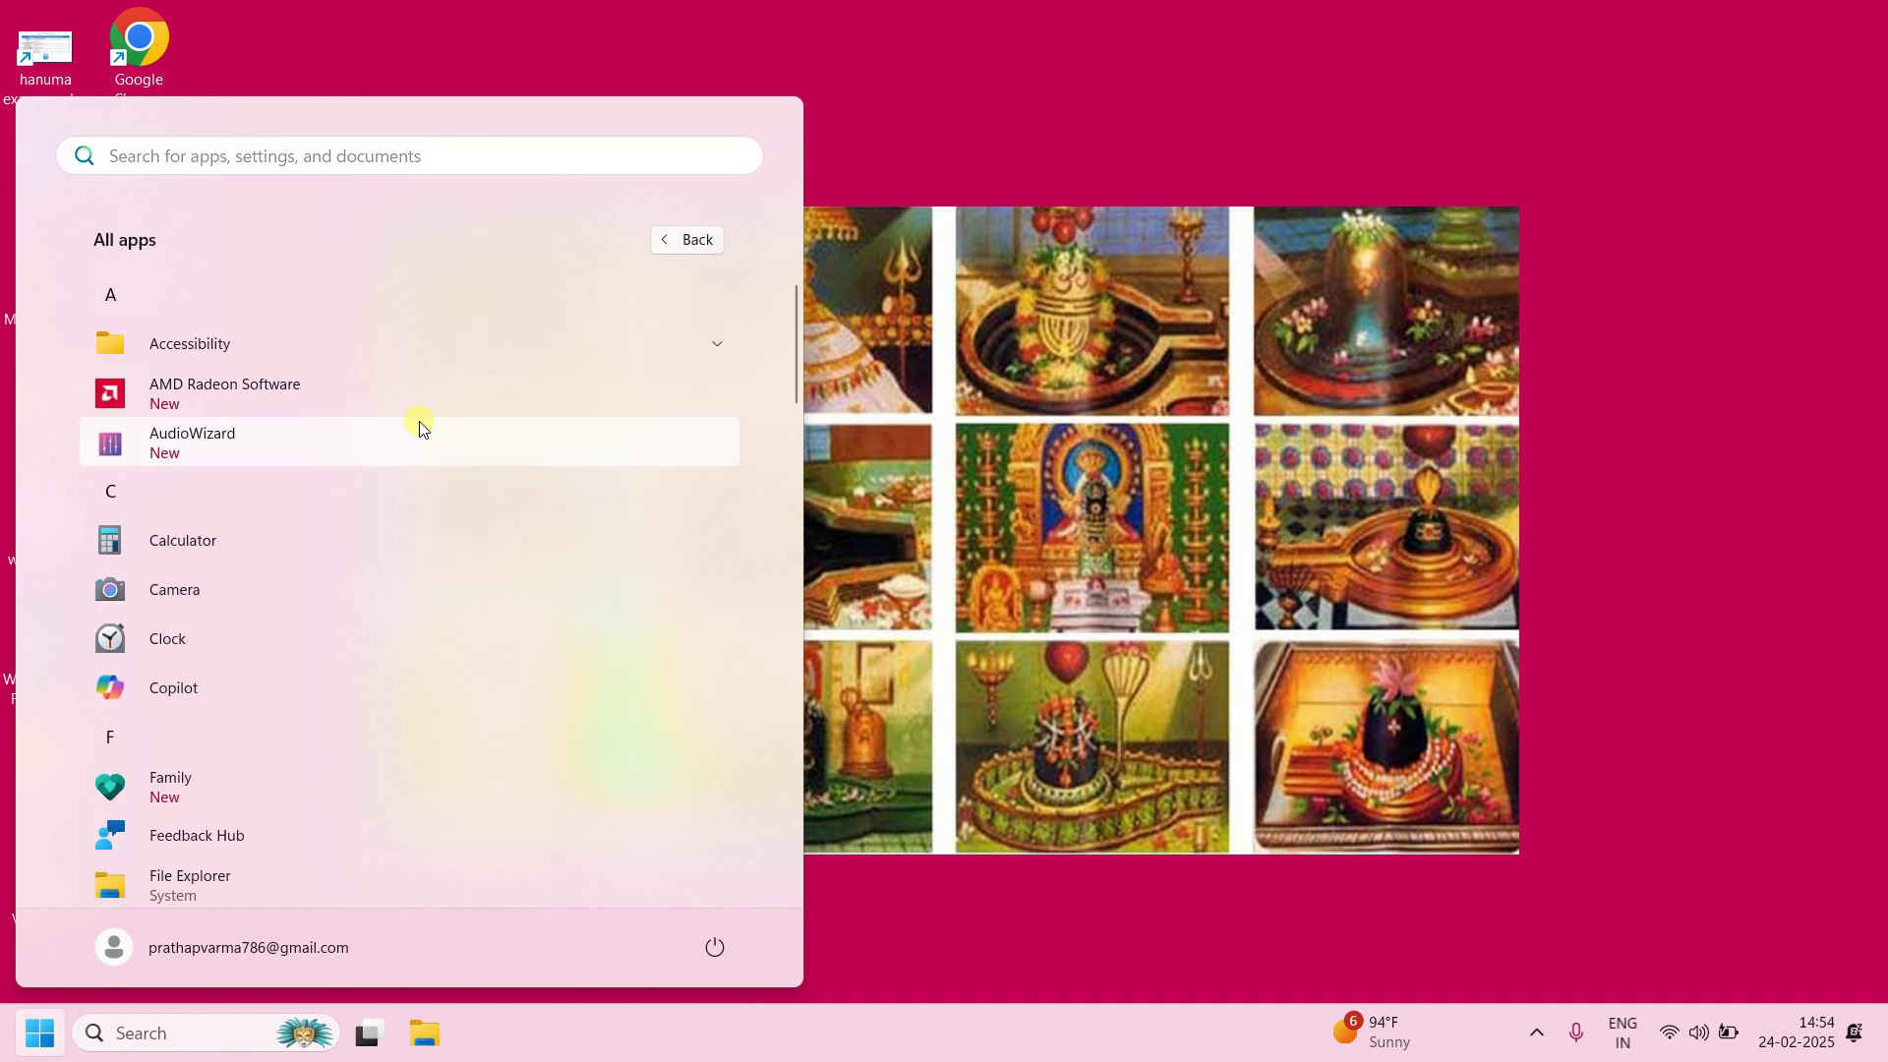
scroll(420, 428, "down", 3)
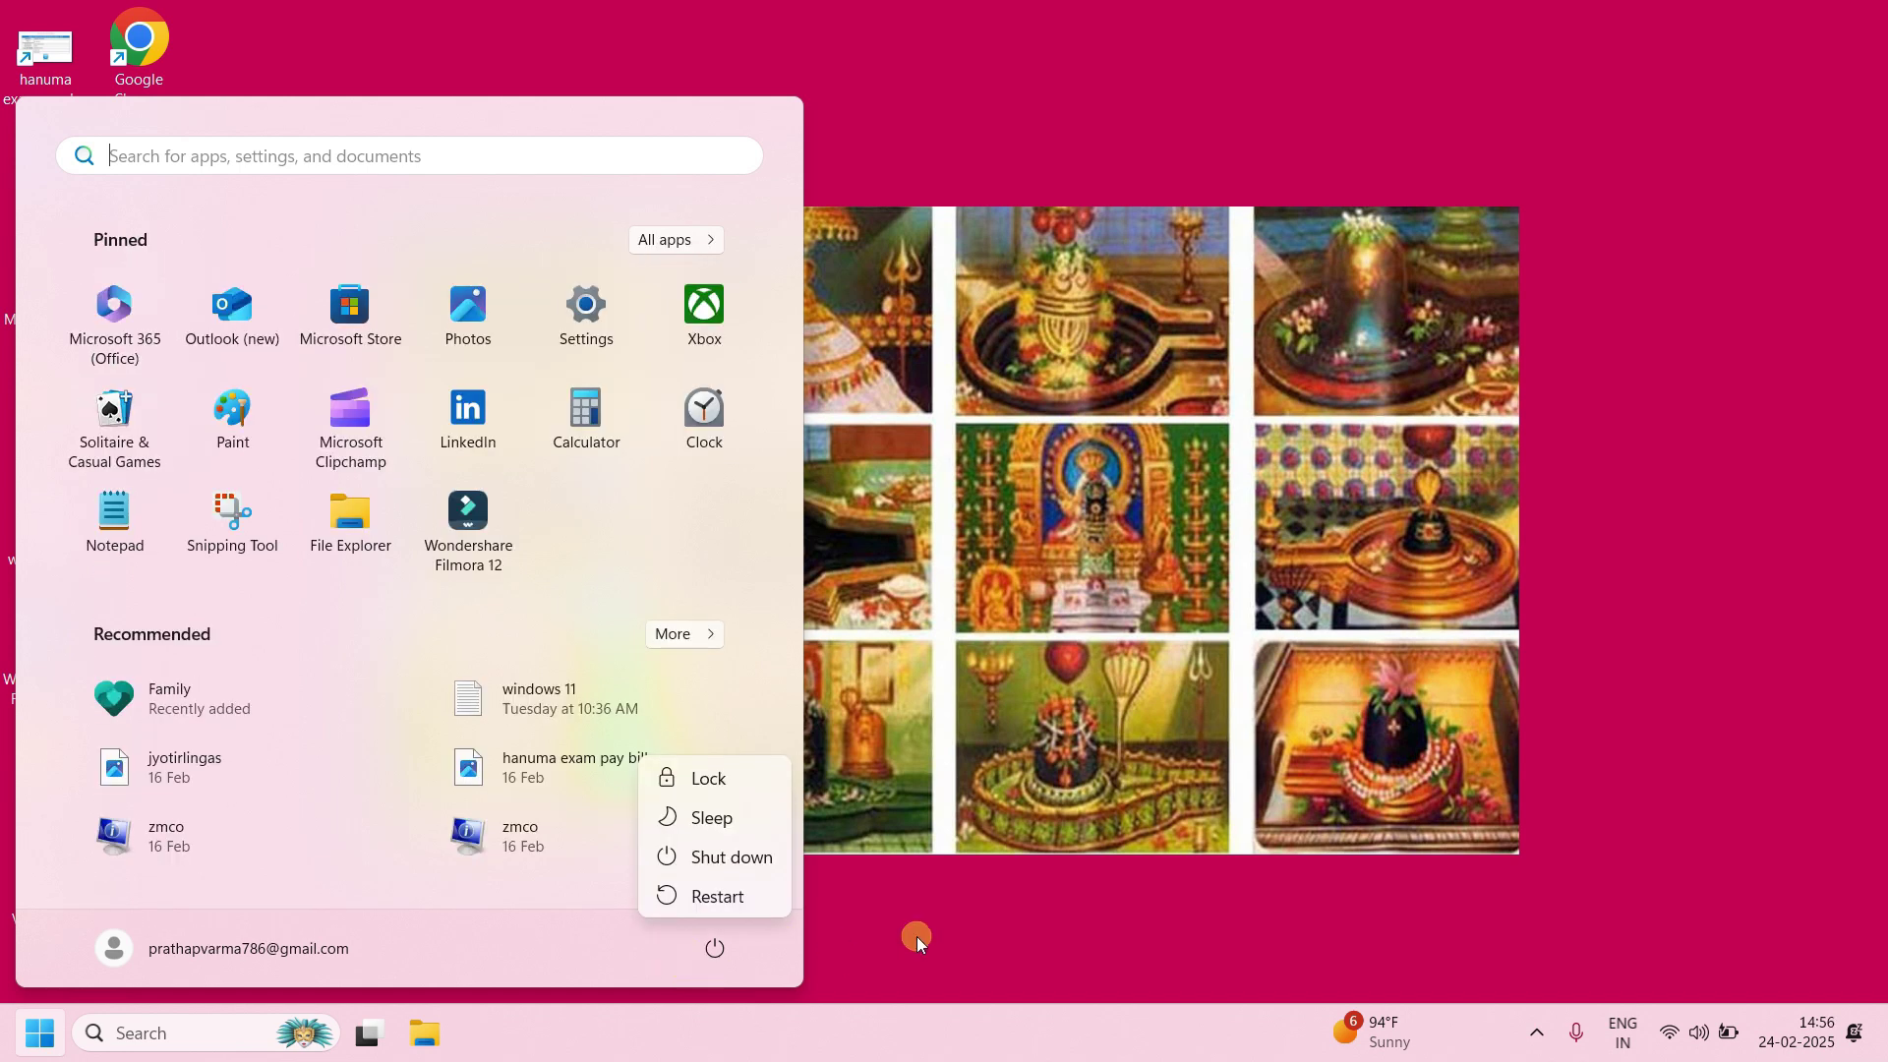
left_click(931, 930)
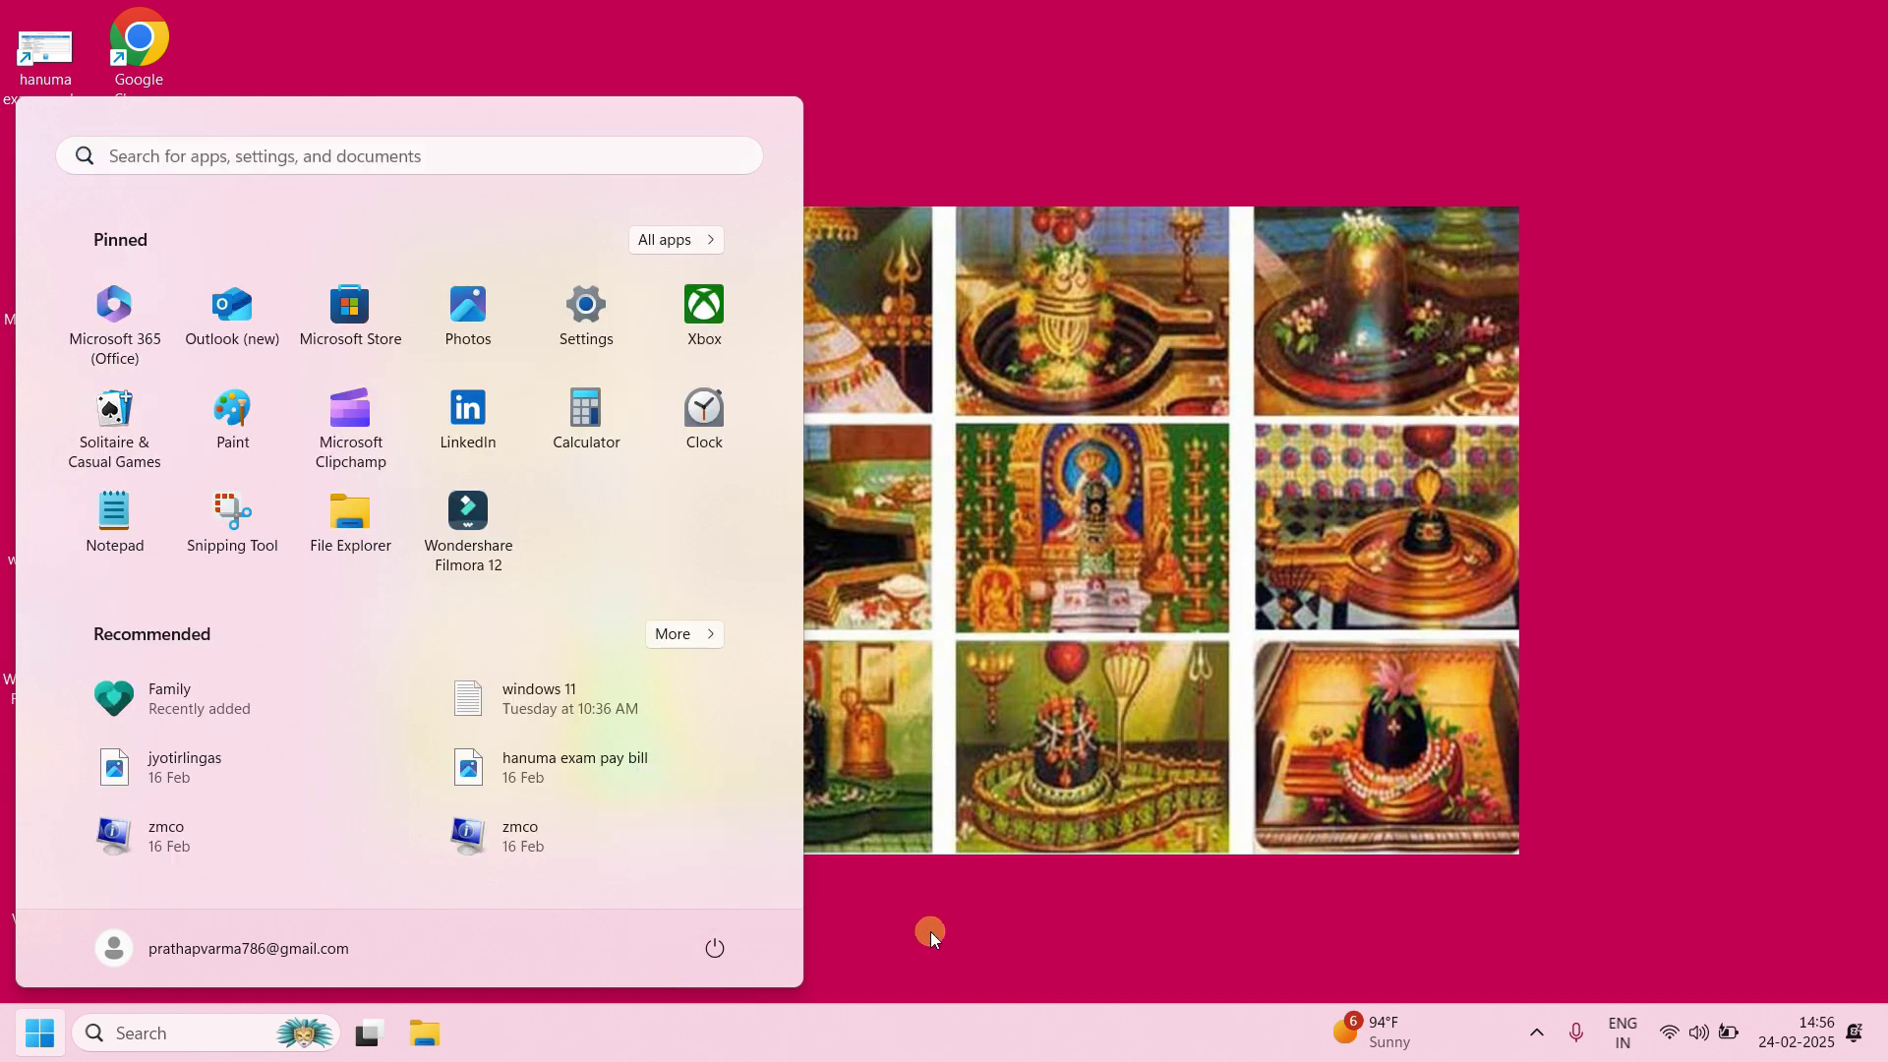
left_click(905, 882)
left_click(40, 1032)
left_click(1235, 451)
Search the taskbar for "wonder".
left_click(168, 1033)
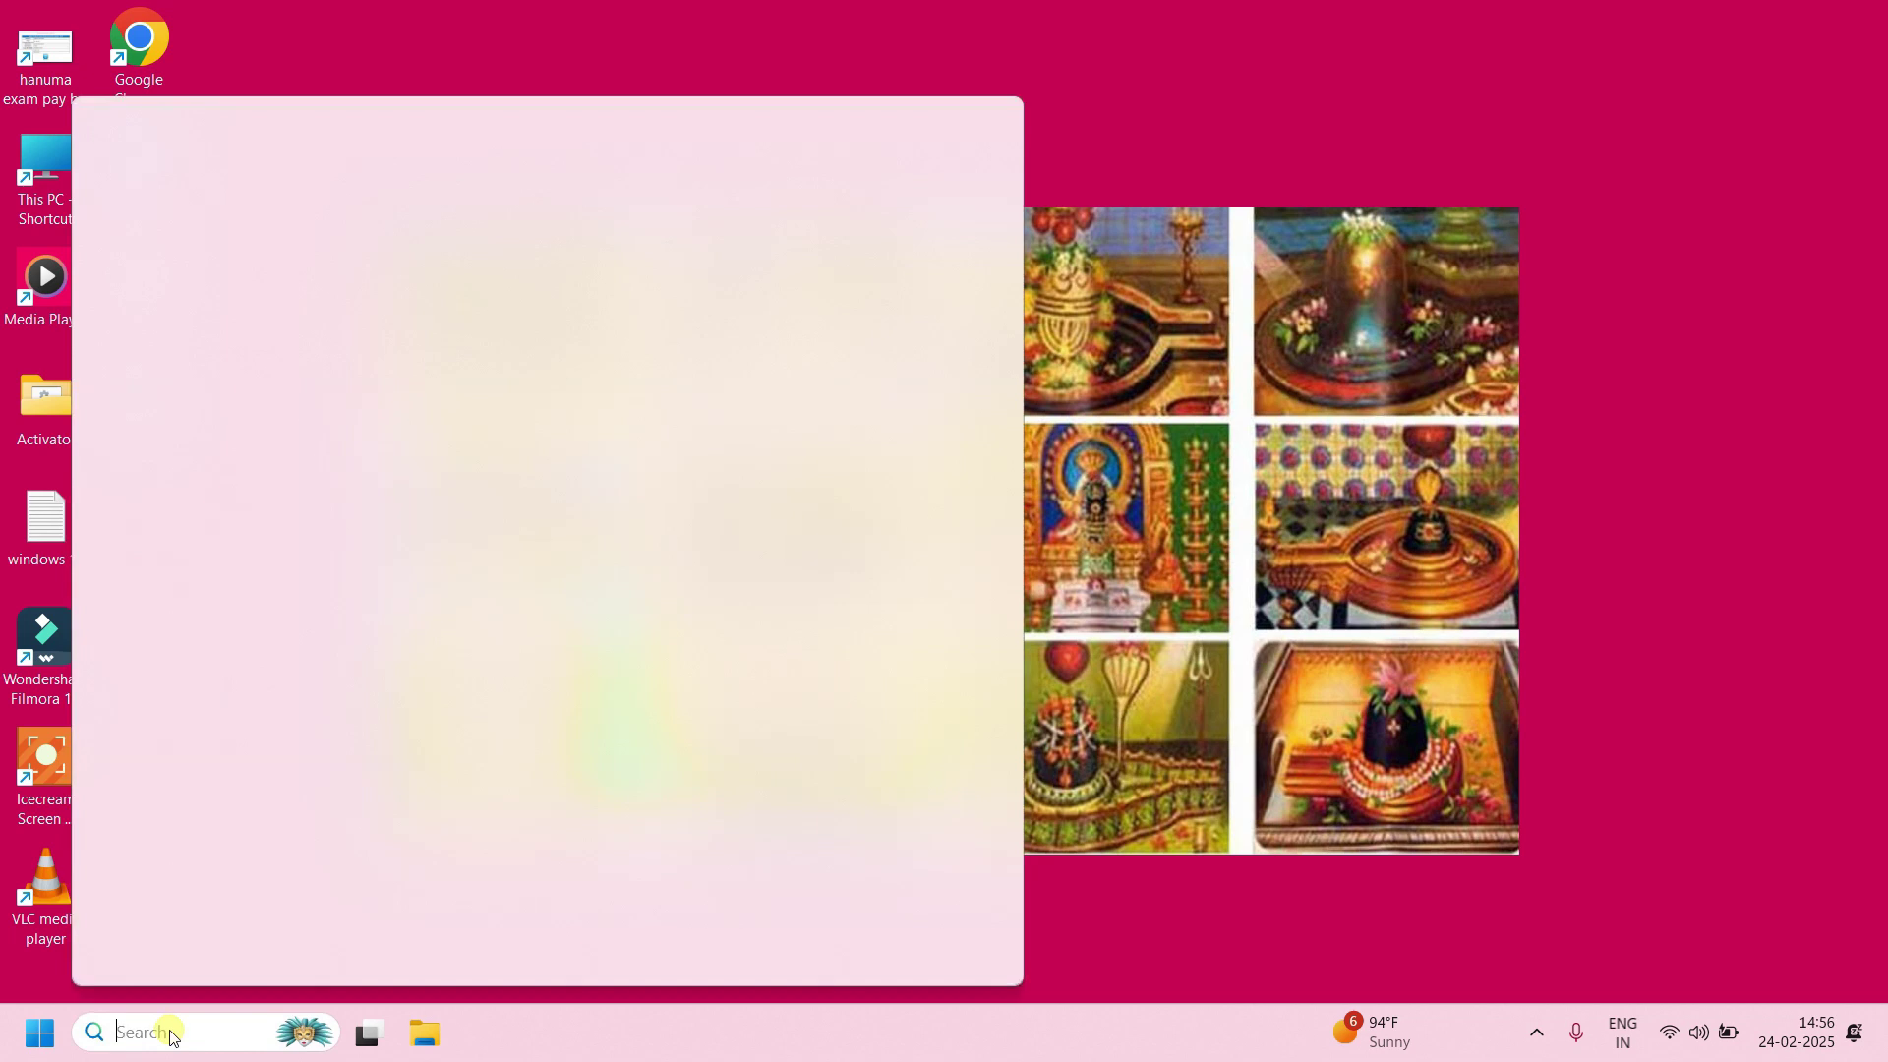
type("wonder")
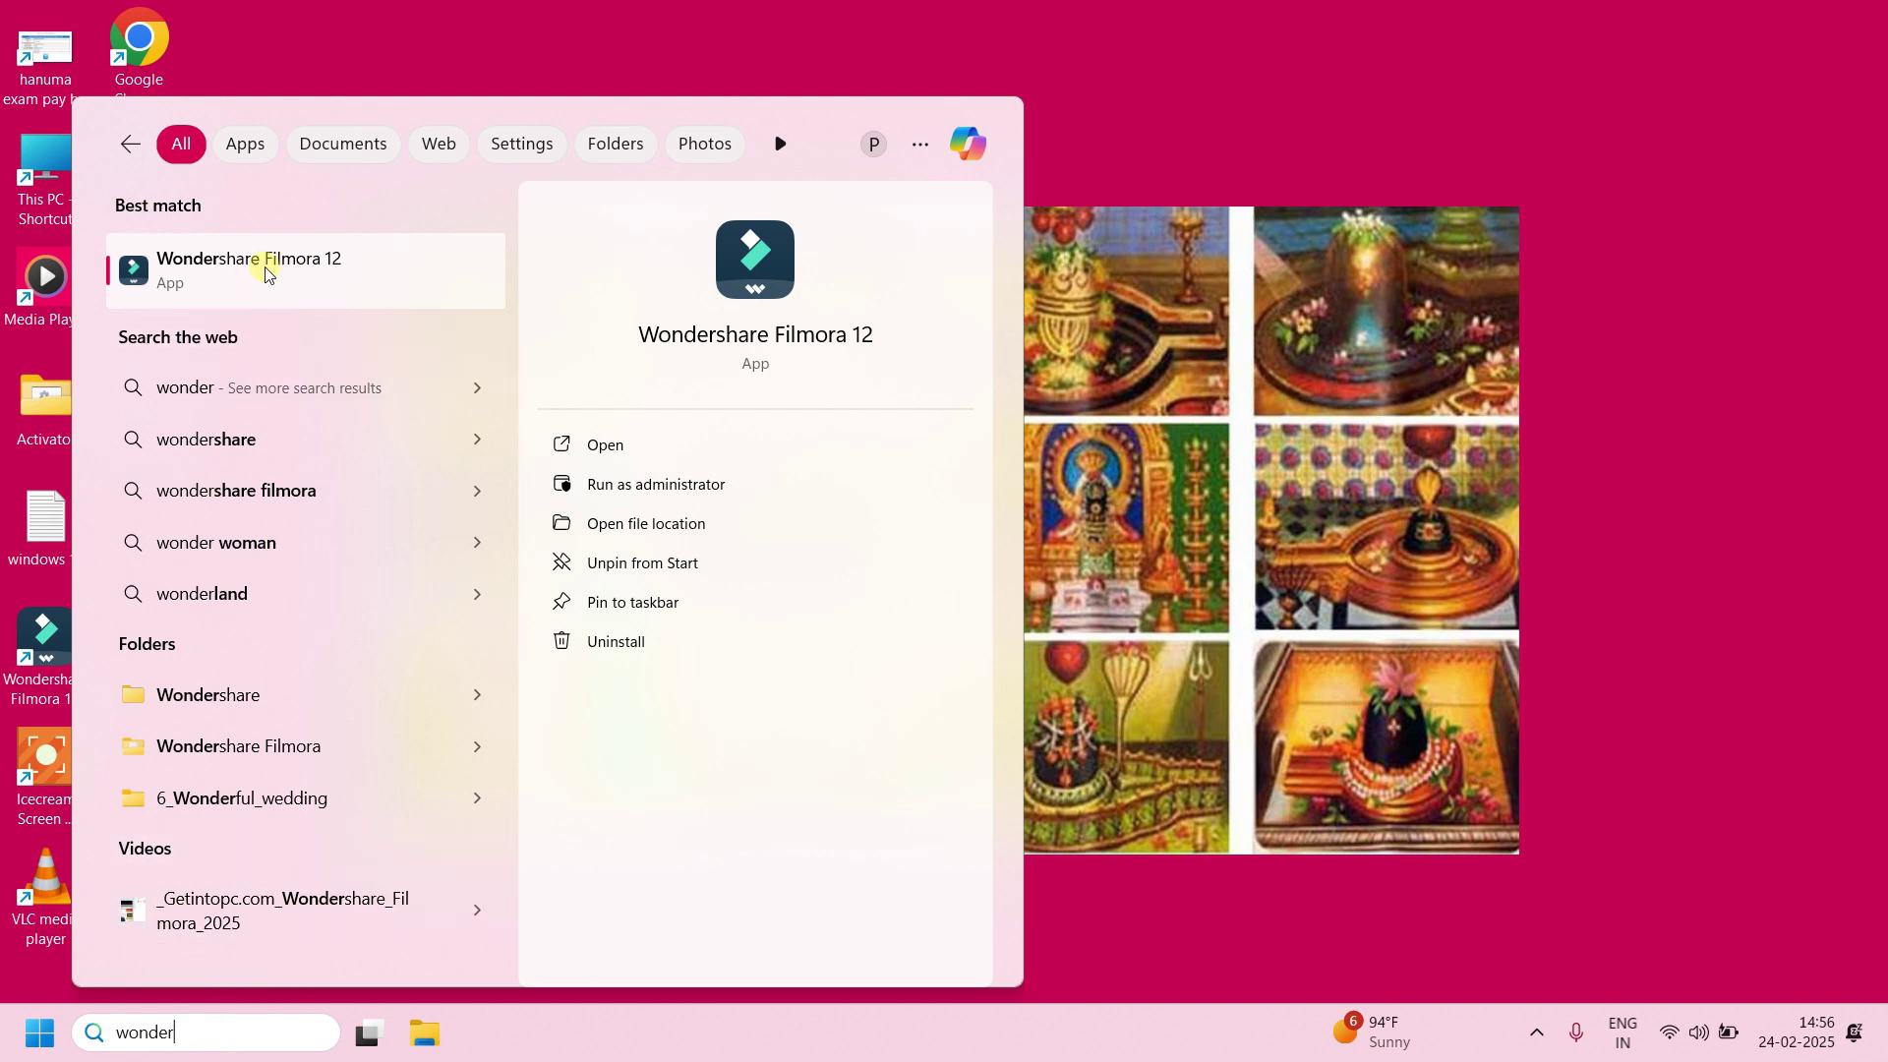
View the network, brightness and sound controls in the quick settings and close them.
left_click(1672, 1035)
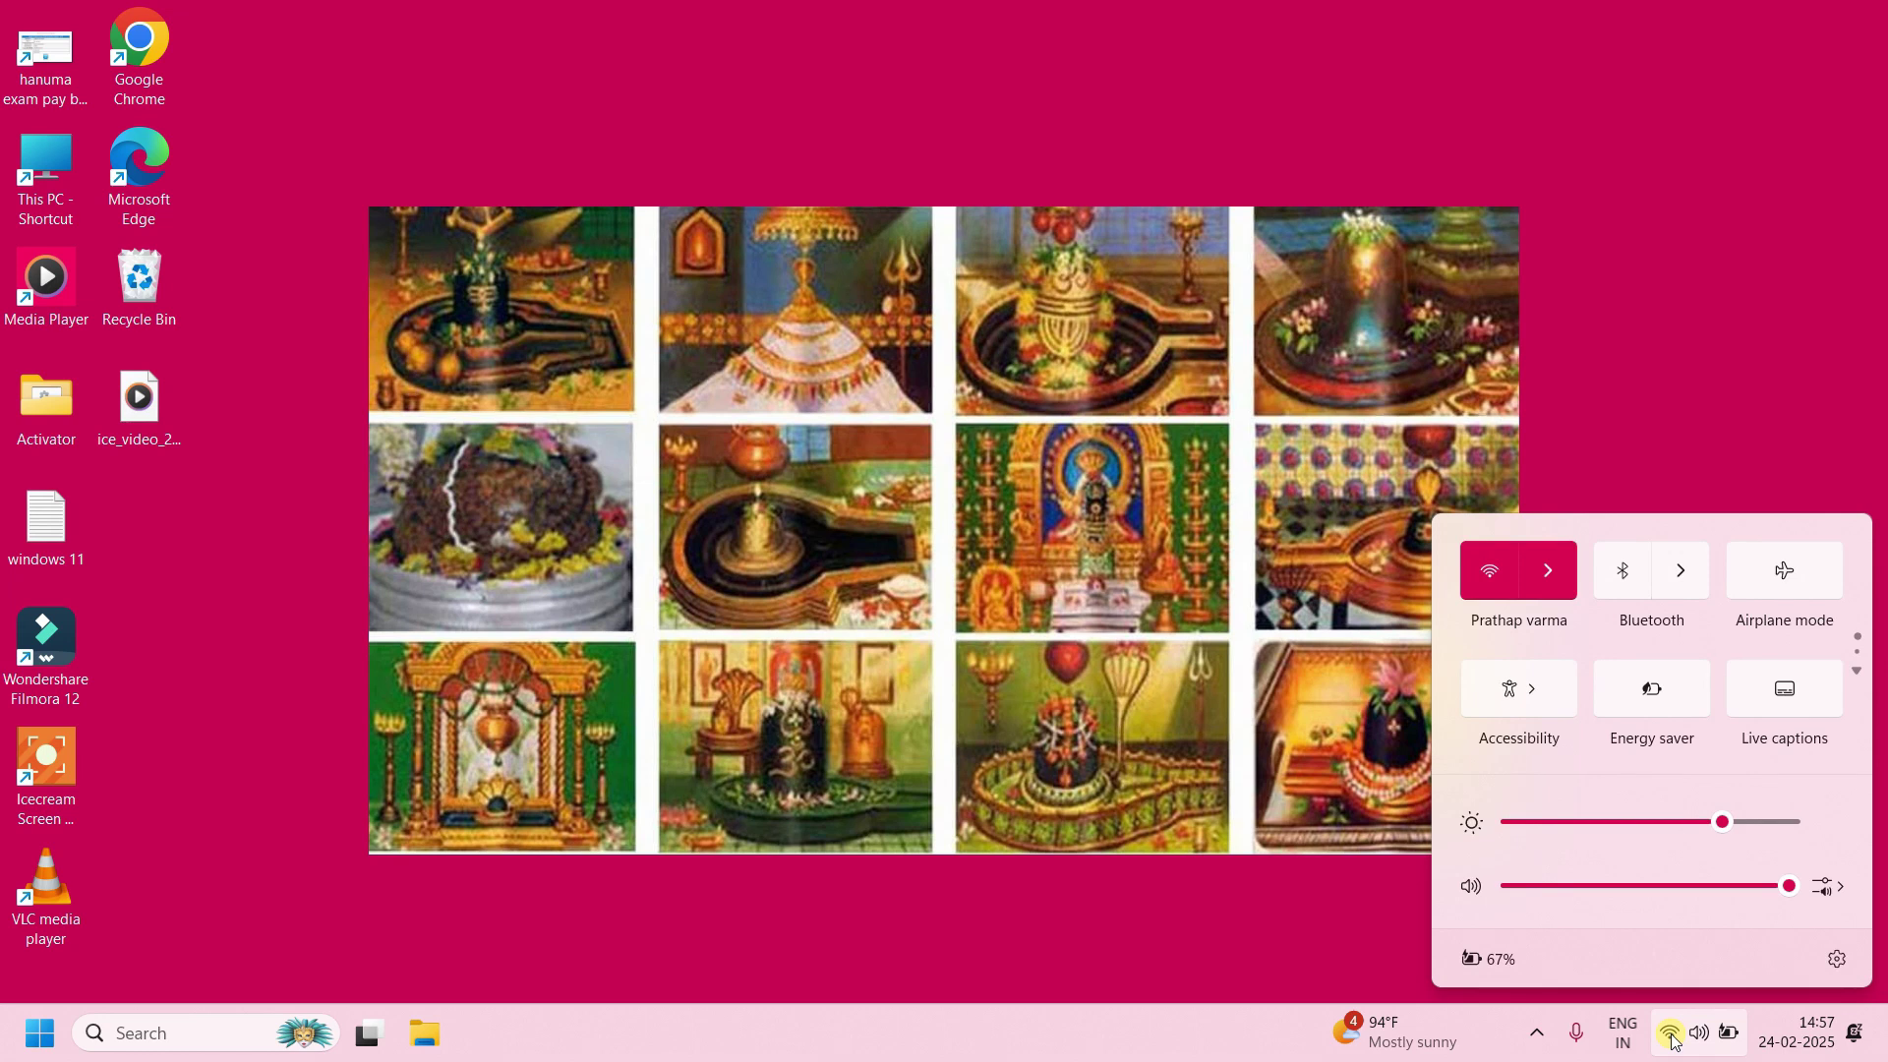
left_click(1672, 1035)
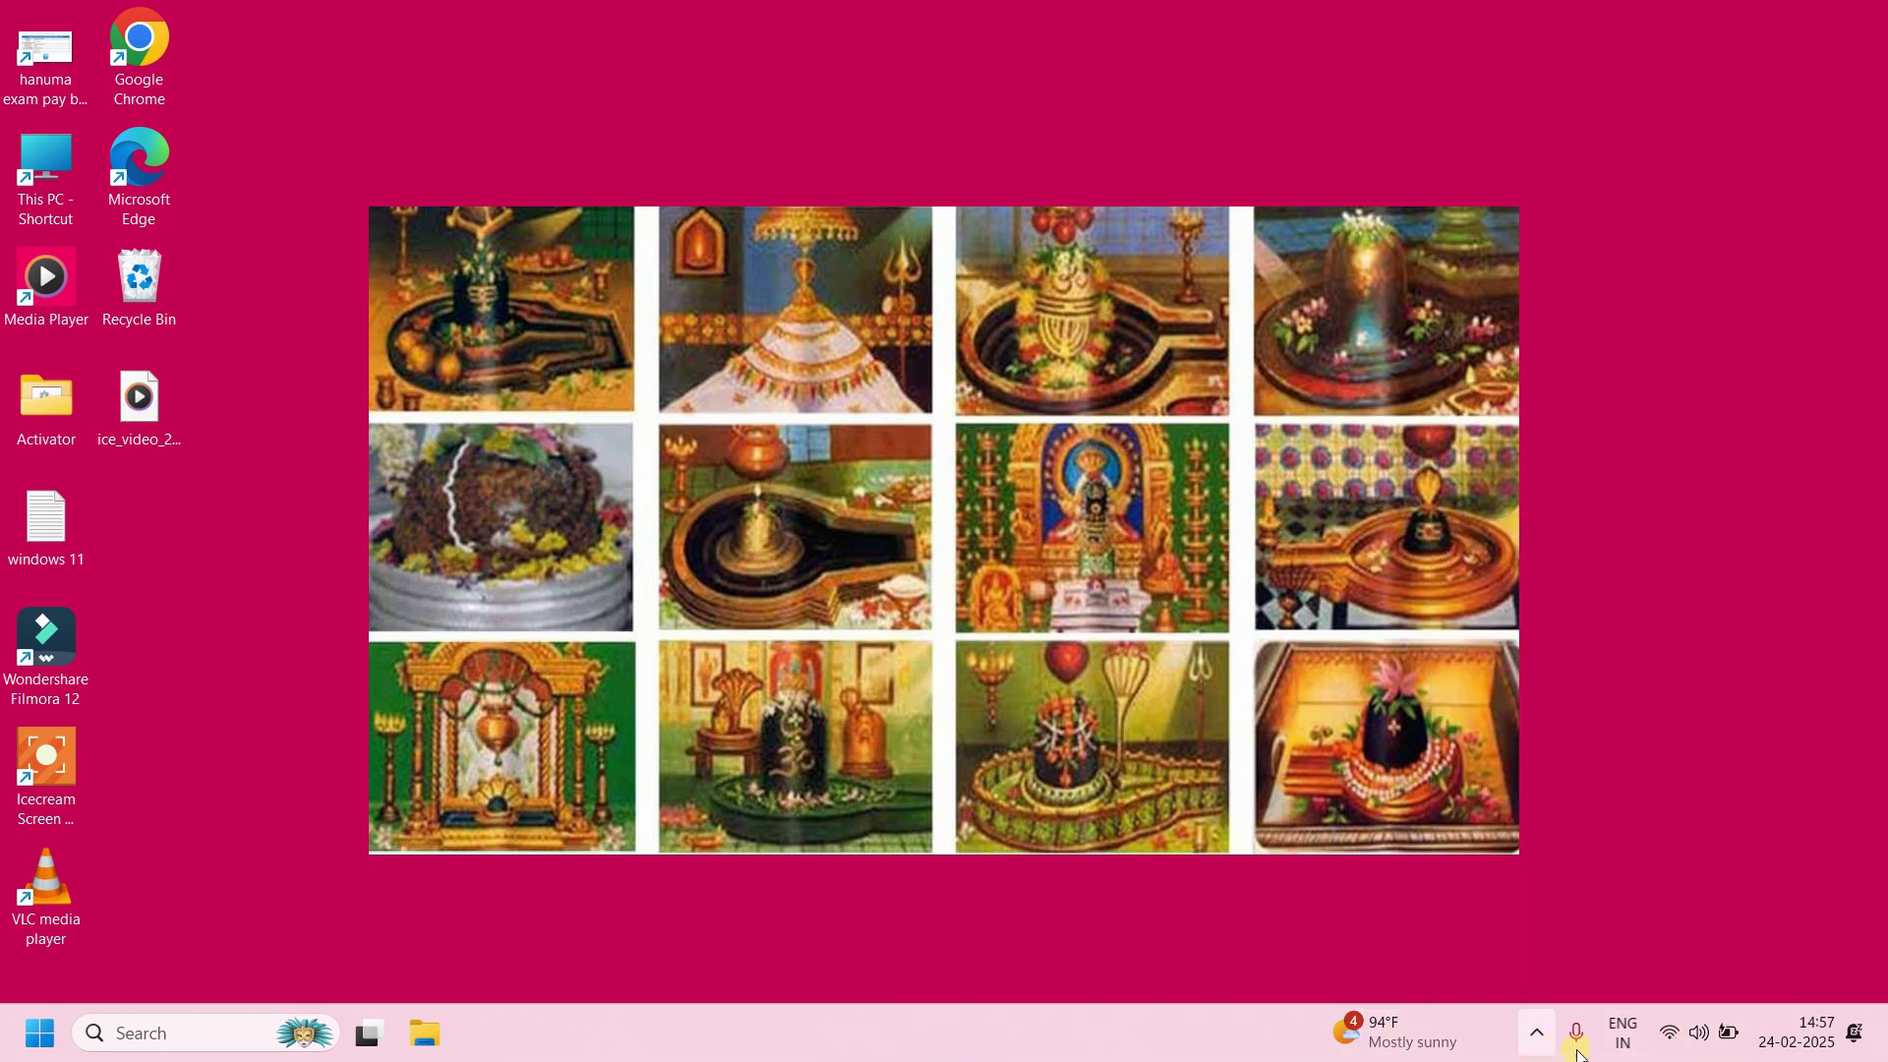
left_click(1670, 1035)
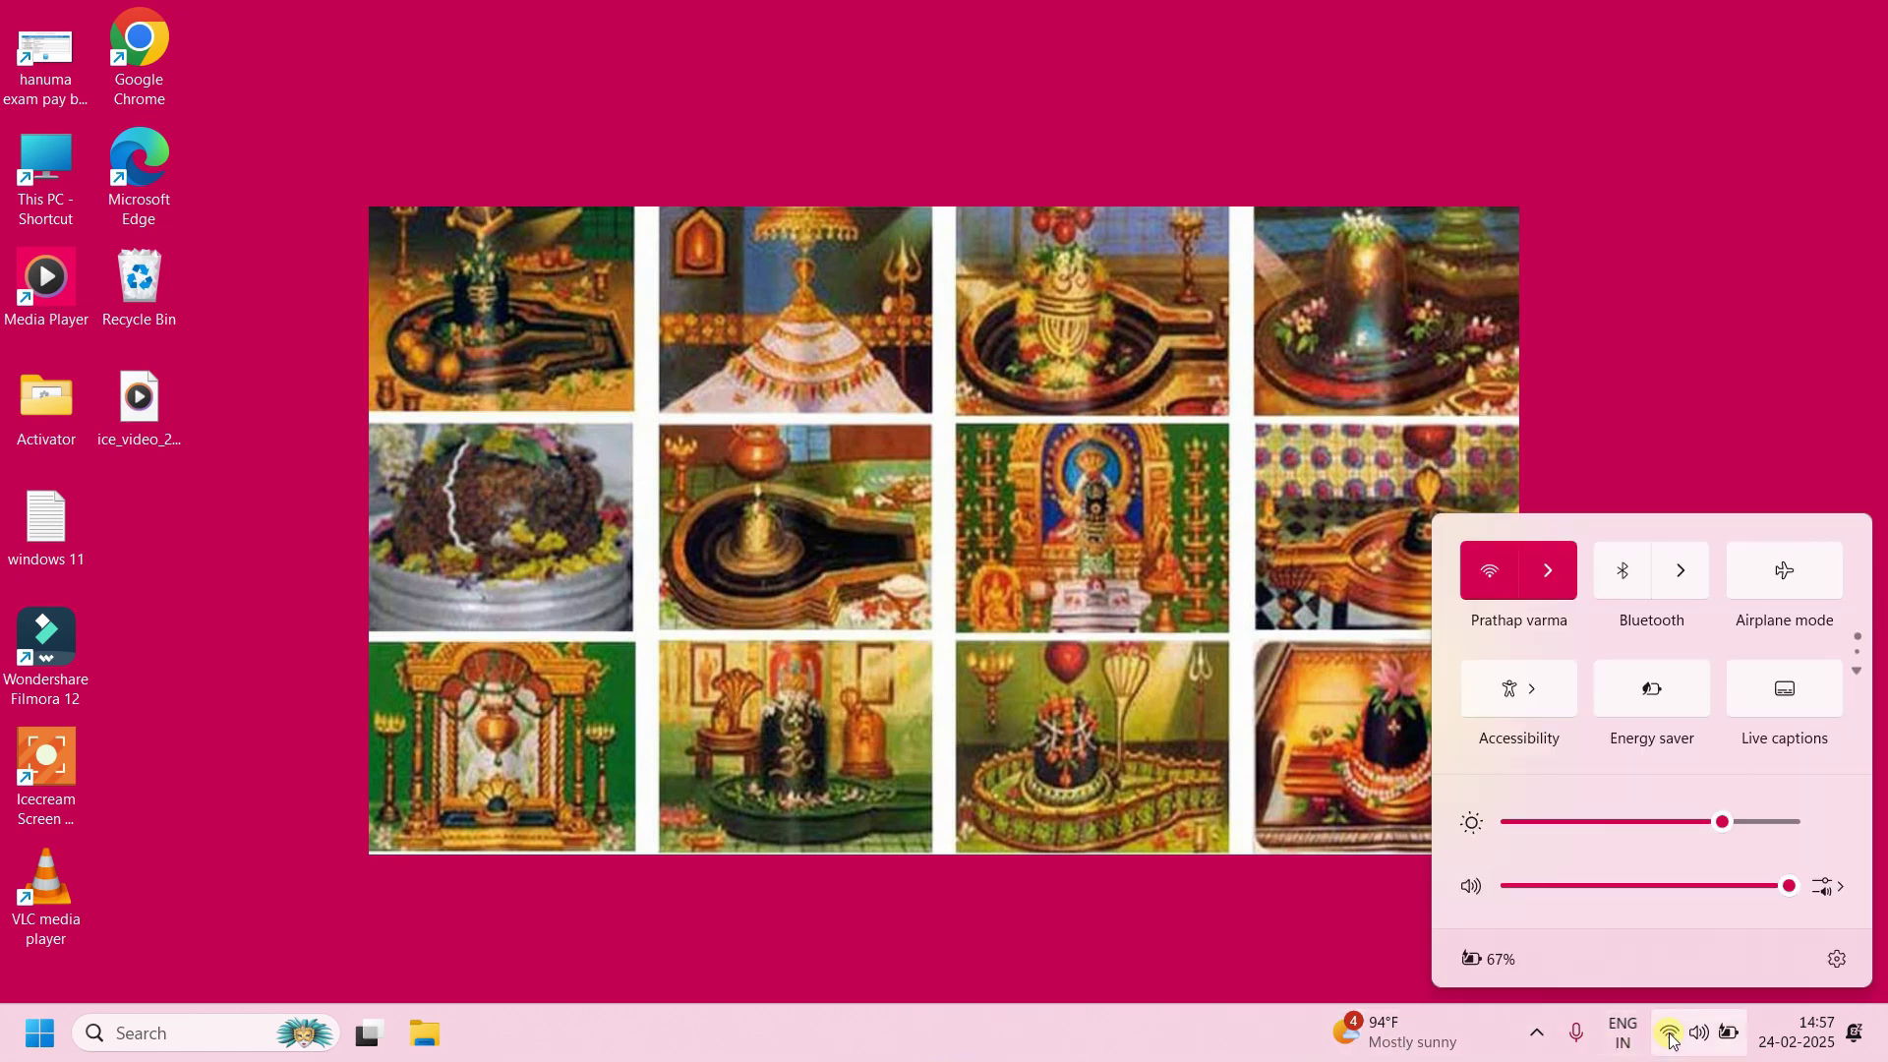
left_click(1670, 1034)
Lower the system sound volume in the quick settings and close them.
left_click(1700, 1035)
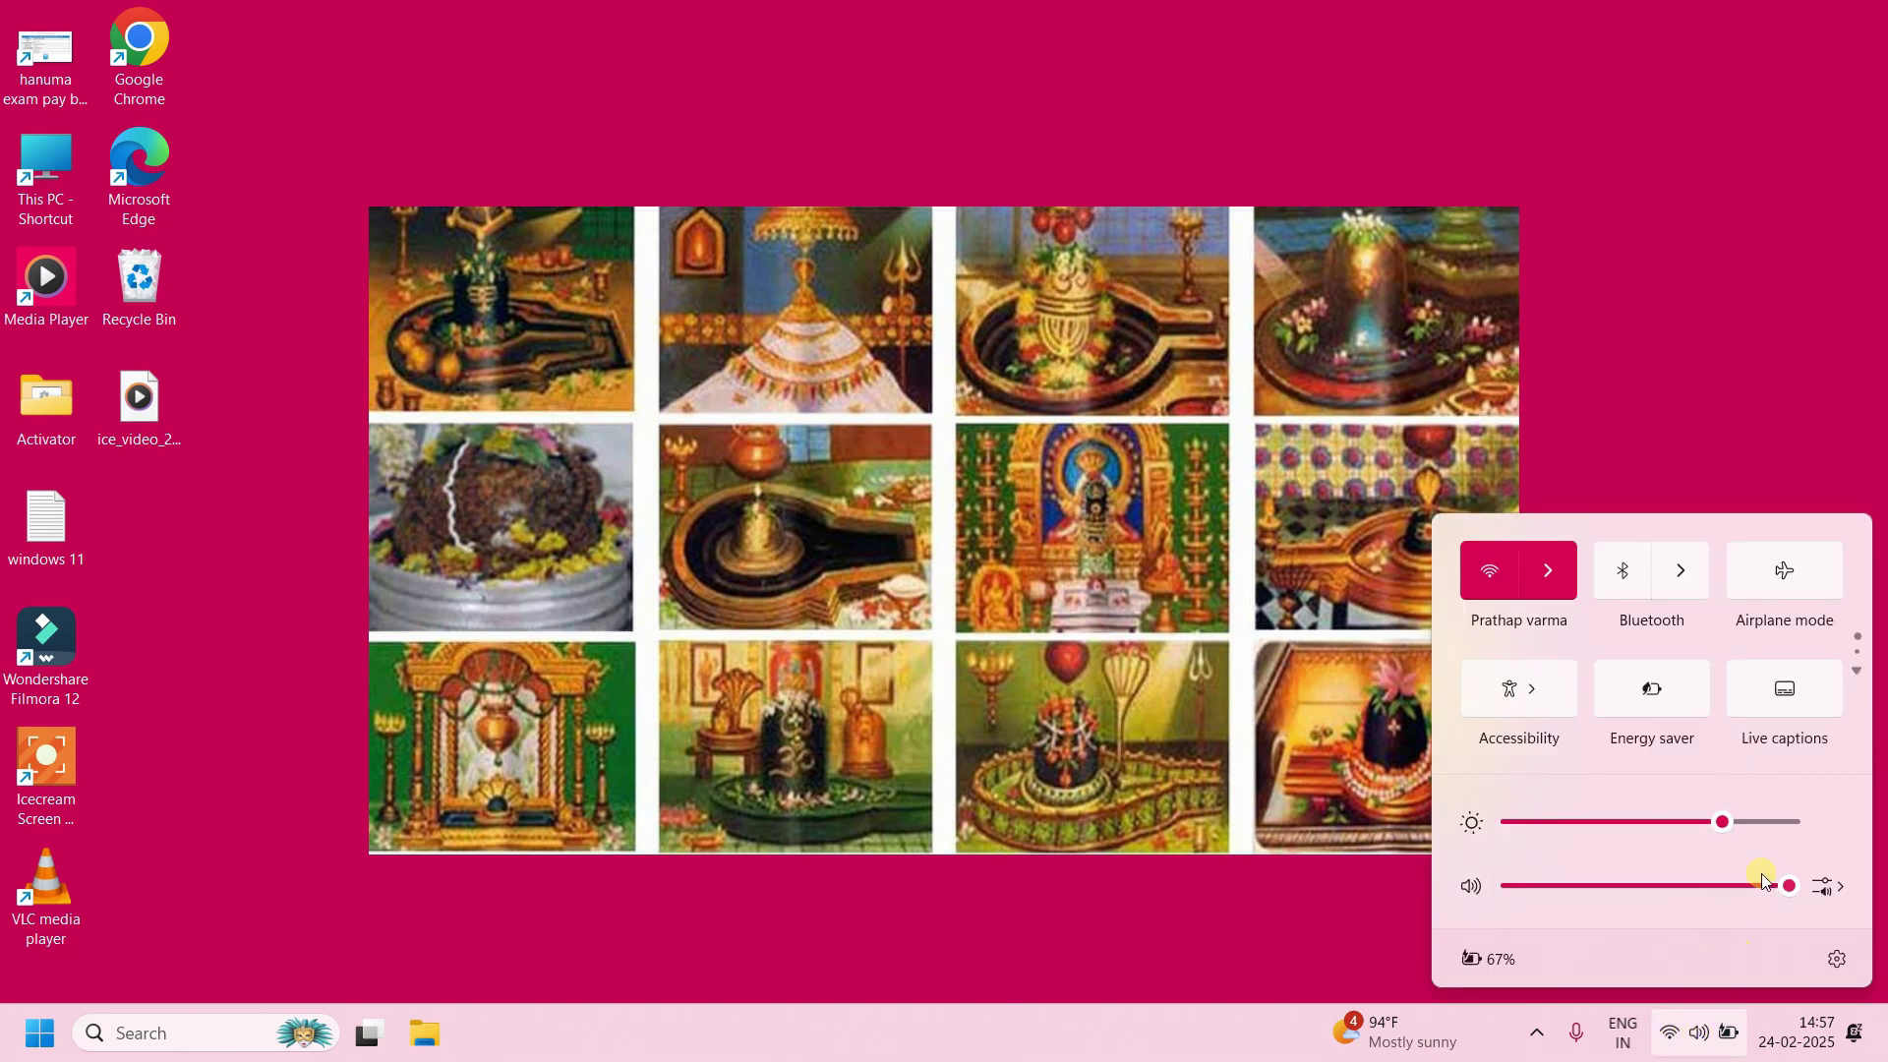
left_click_drag(1786, 885, 1680, 885)
left_click(1732, 1040)
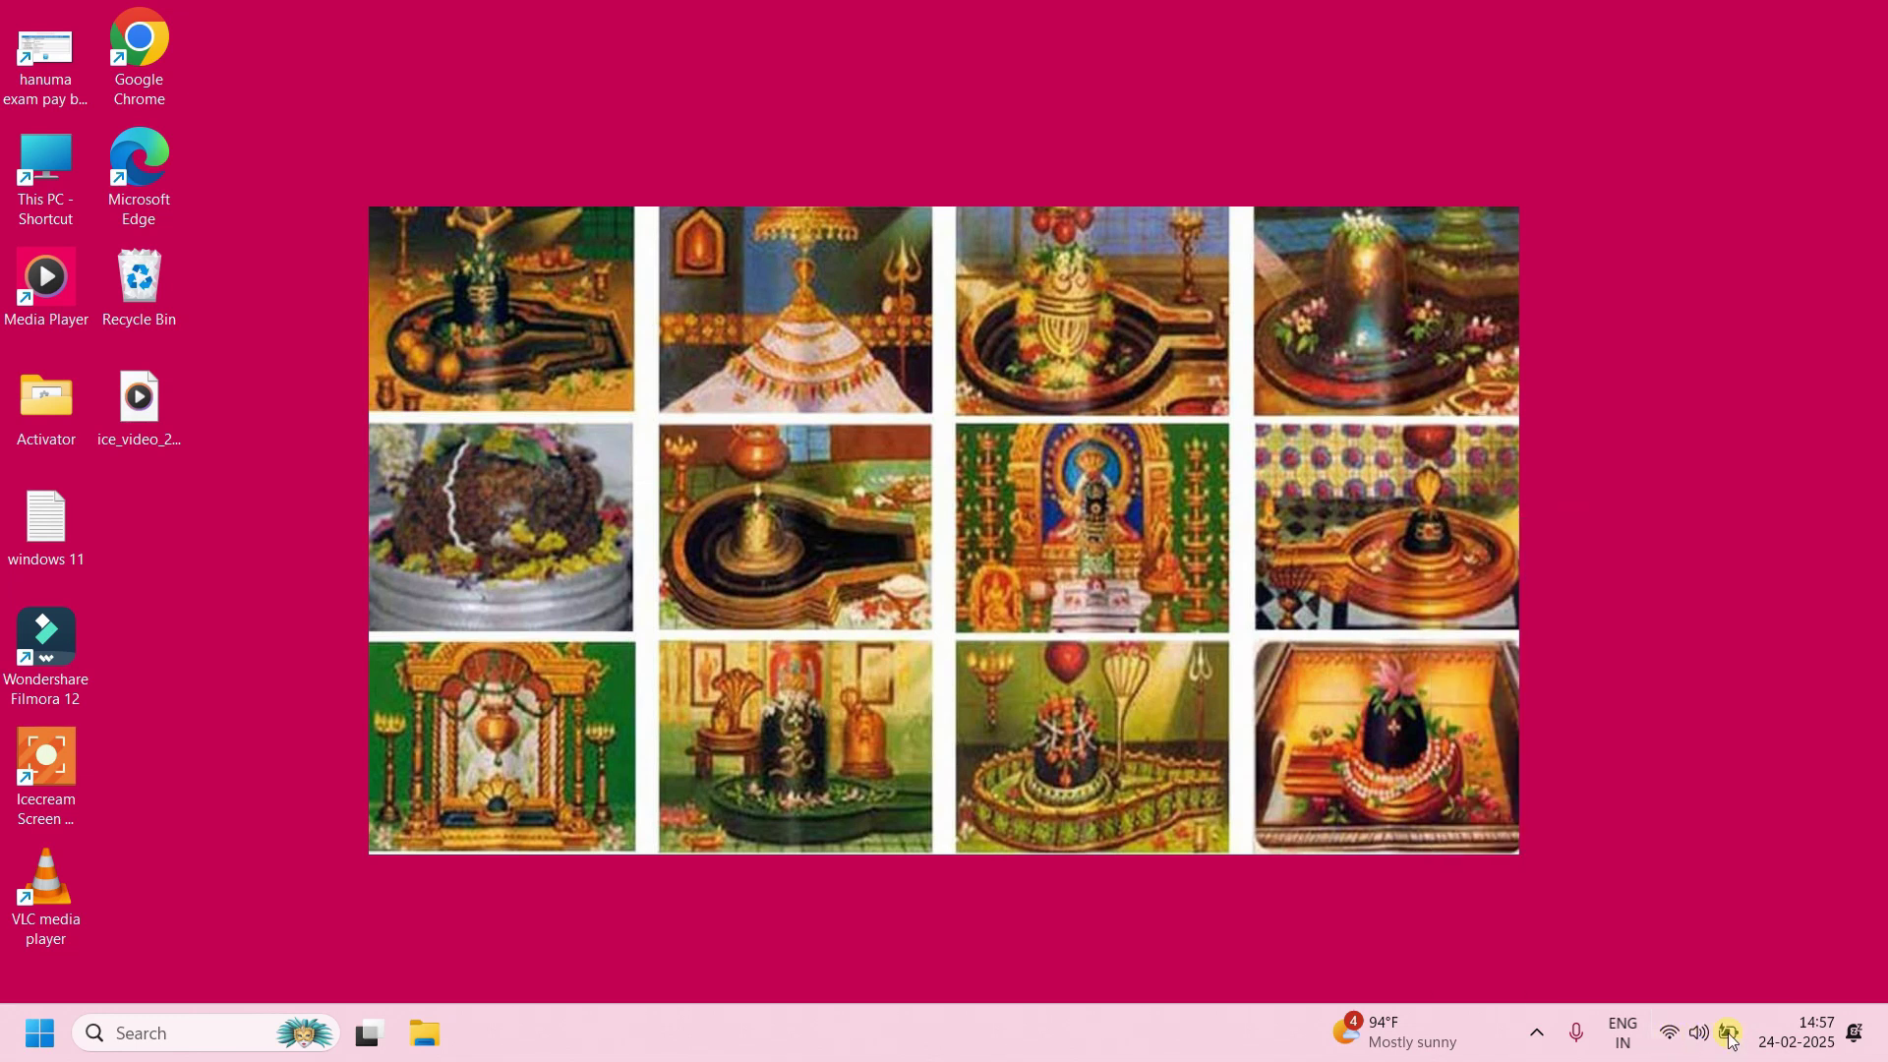
left_click(1700, 1034)
left_click(1701, 1040)
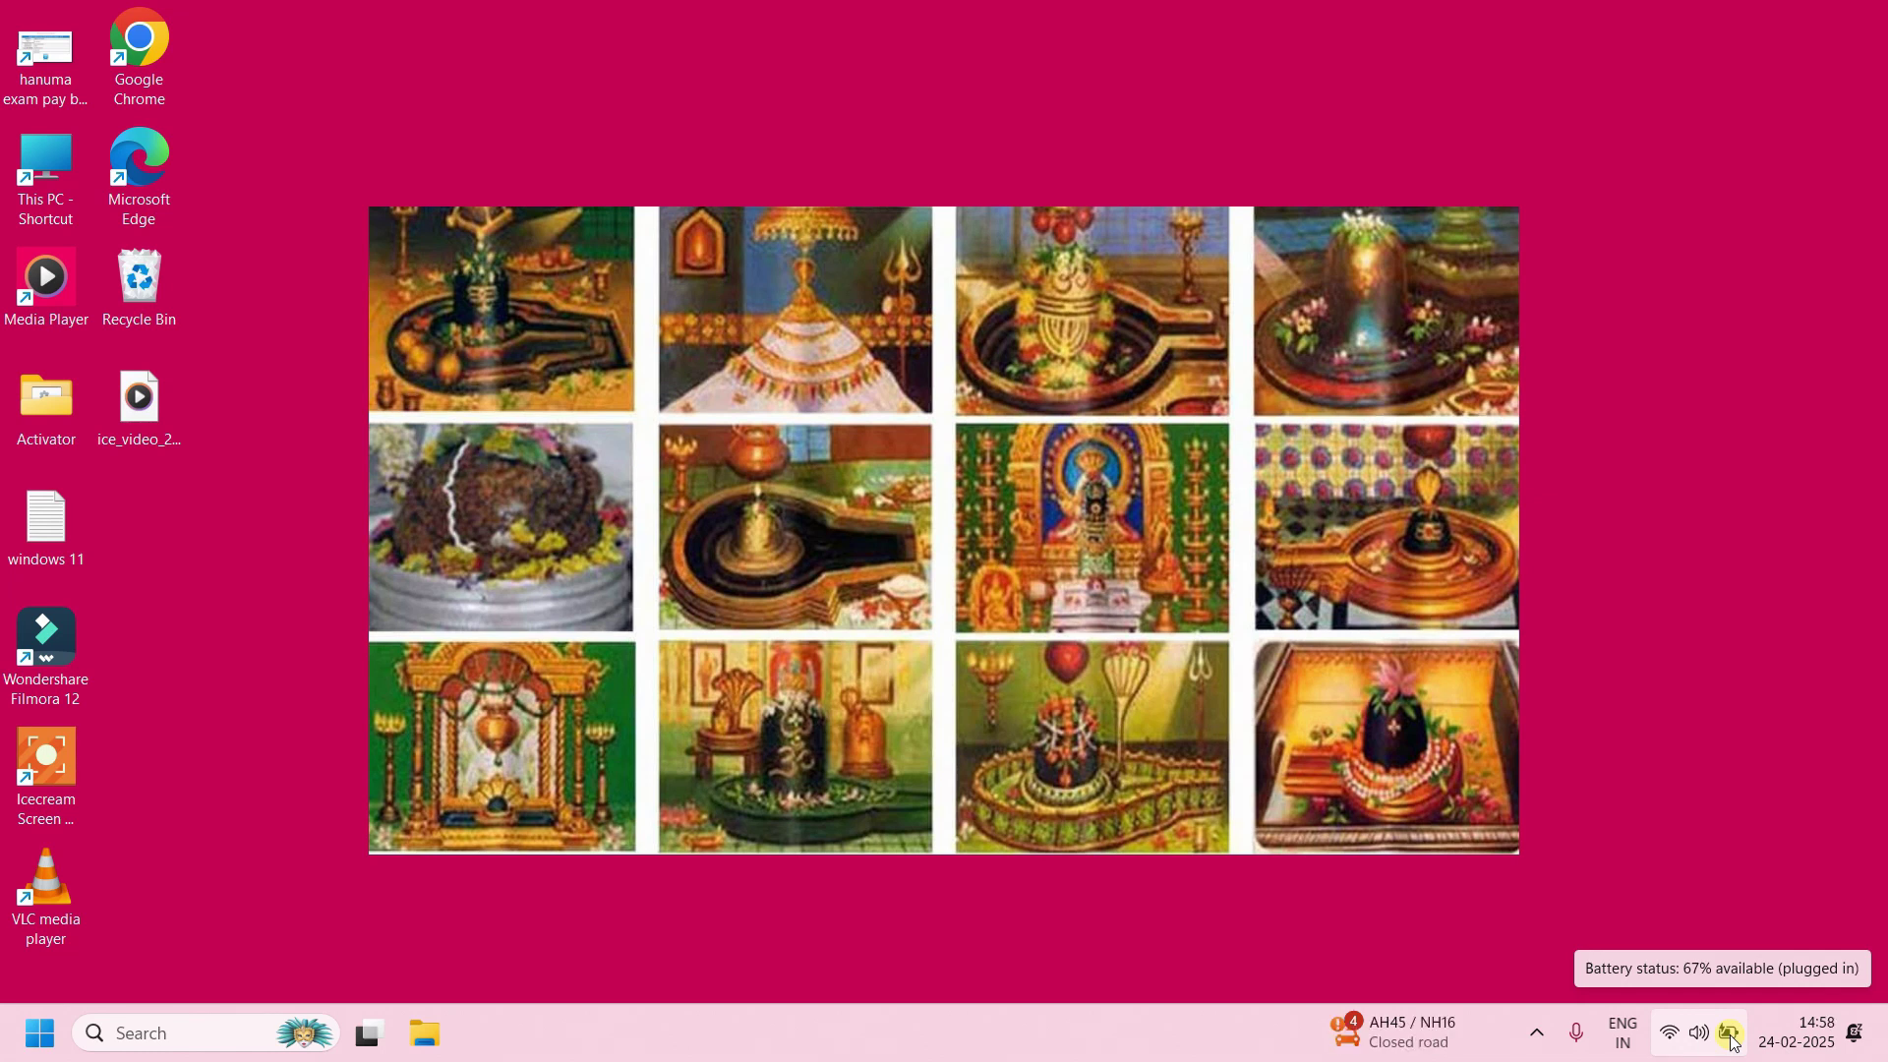
Review the notifications in the notification center and clear them all.
left_click(1858, 1035)
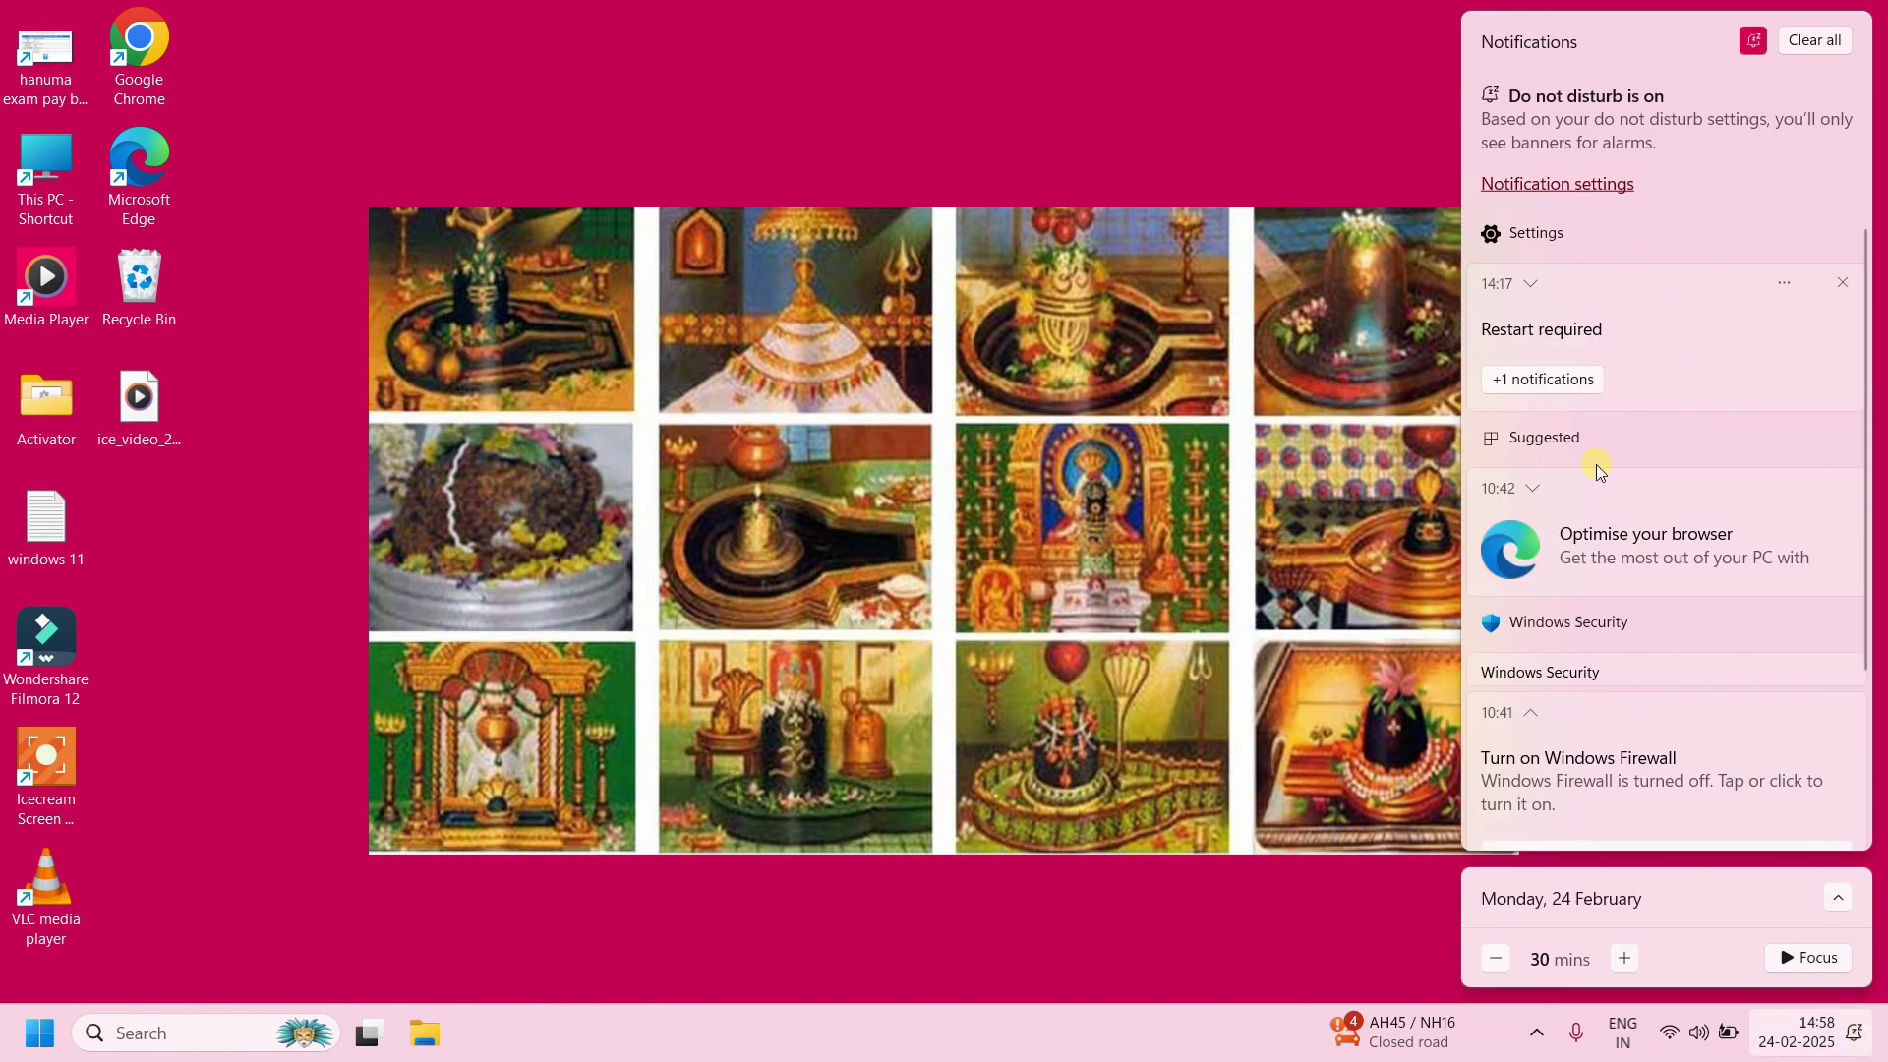
scroll(1596, 464, "down", 2)
scroll(1596, 464, "up", 2)
left_click(1825, 45)
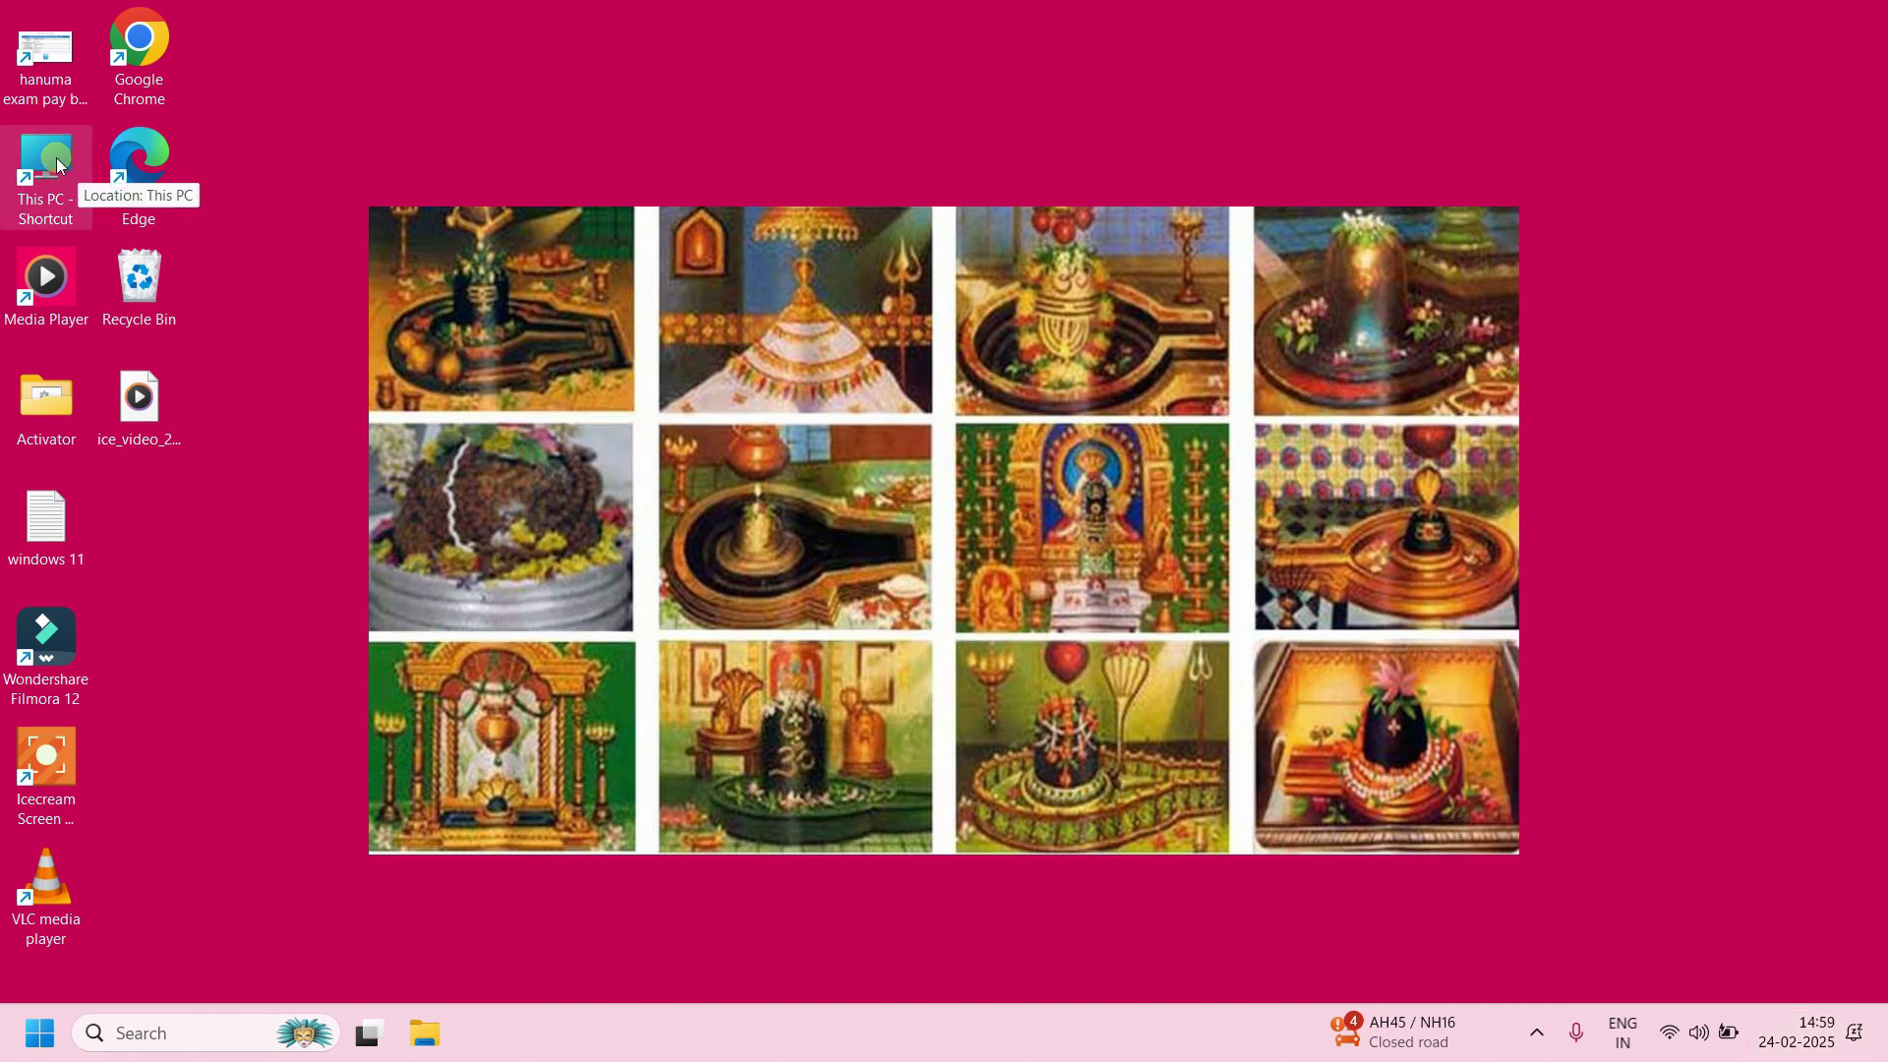
Open This PC from its desktop shortcut and safely eject the WINSETUP (G:) USB drive.
double_click(59, 165)
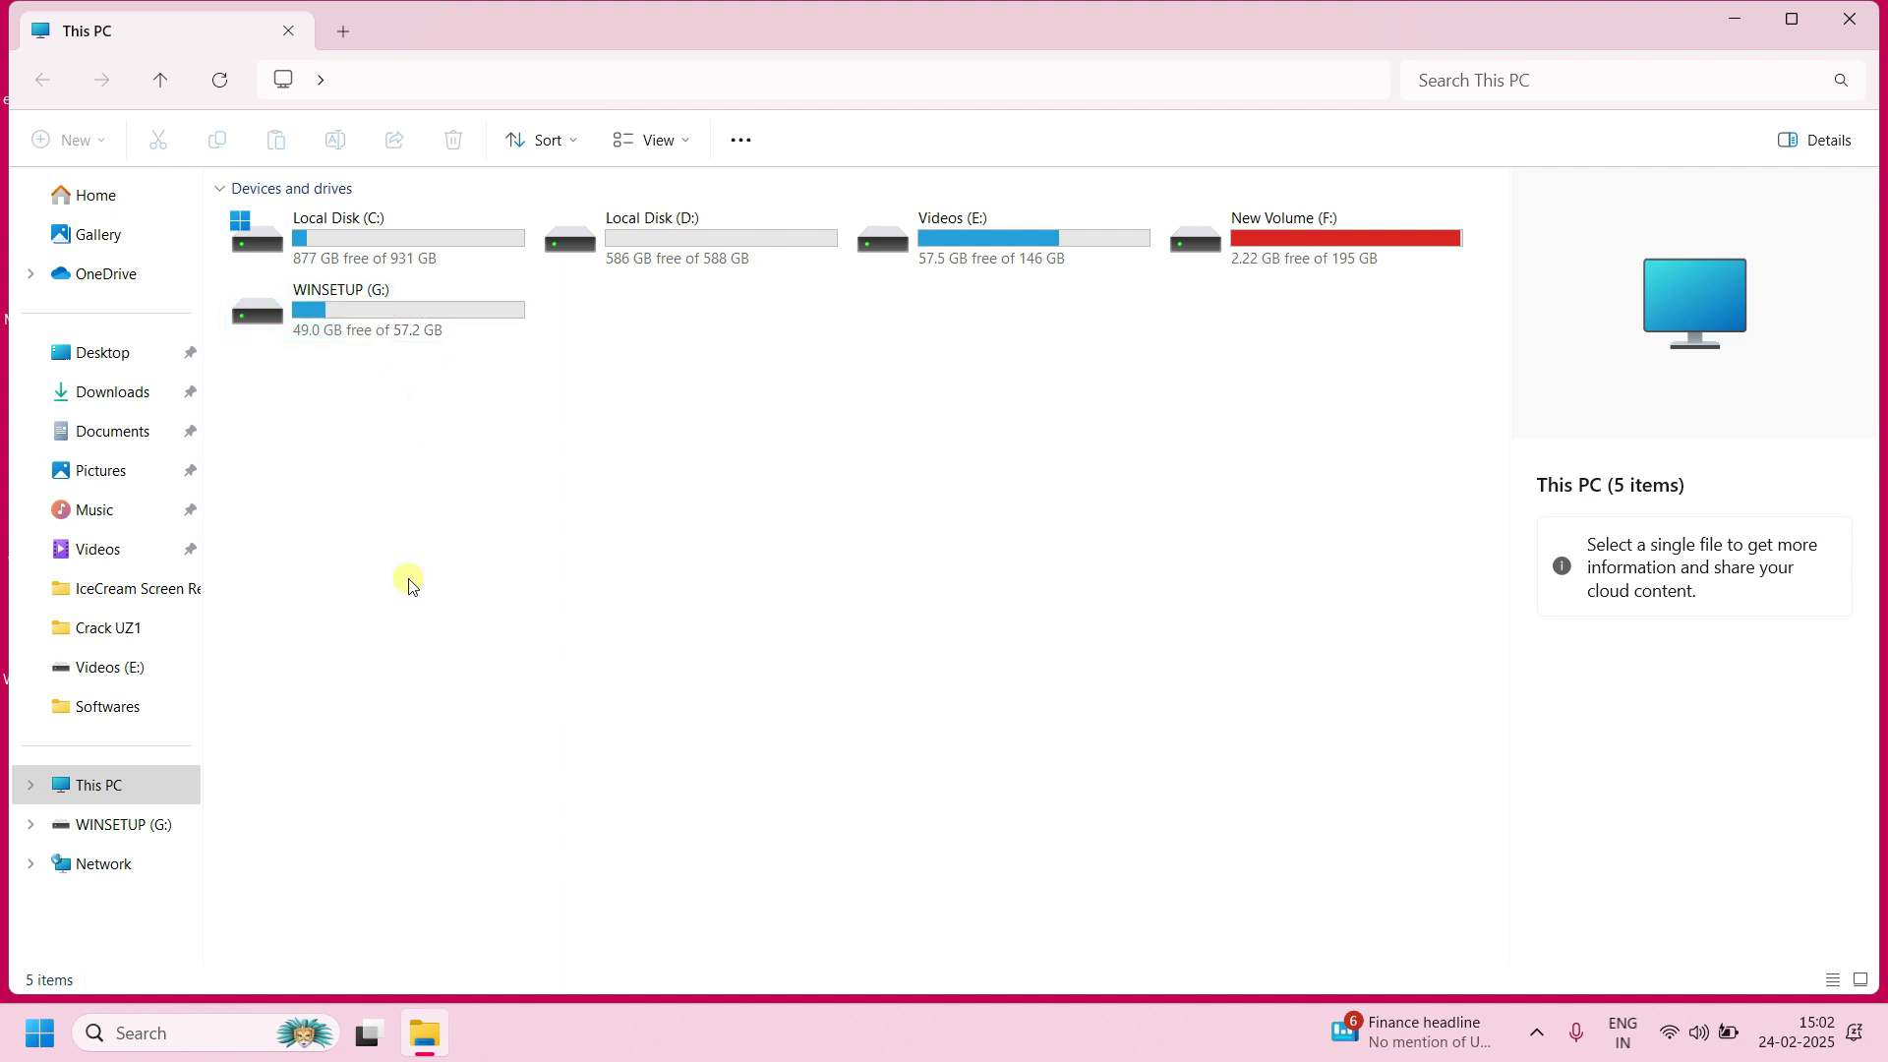
left_click(1537, 1033)
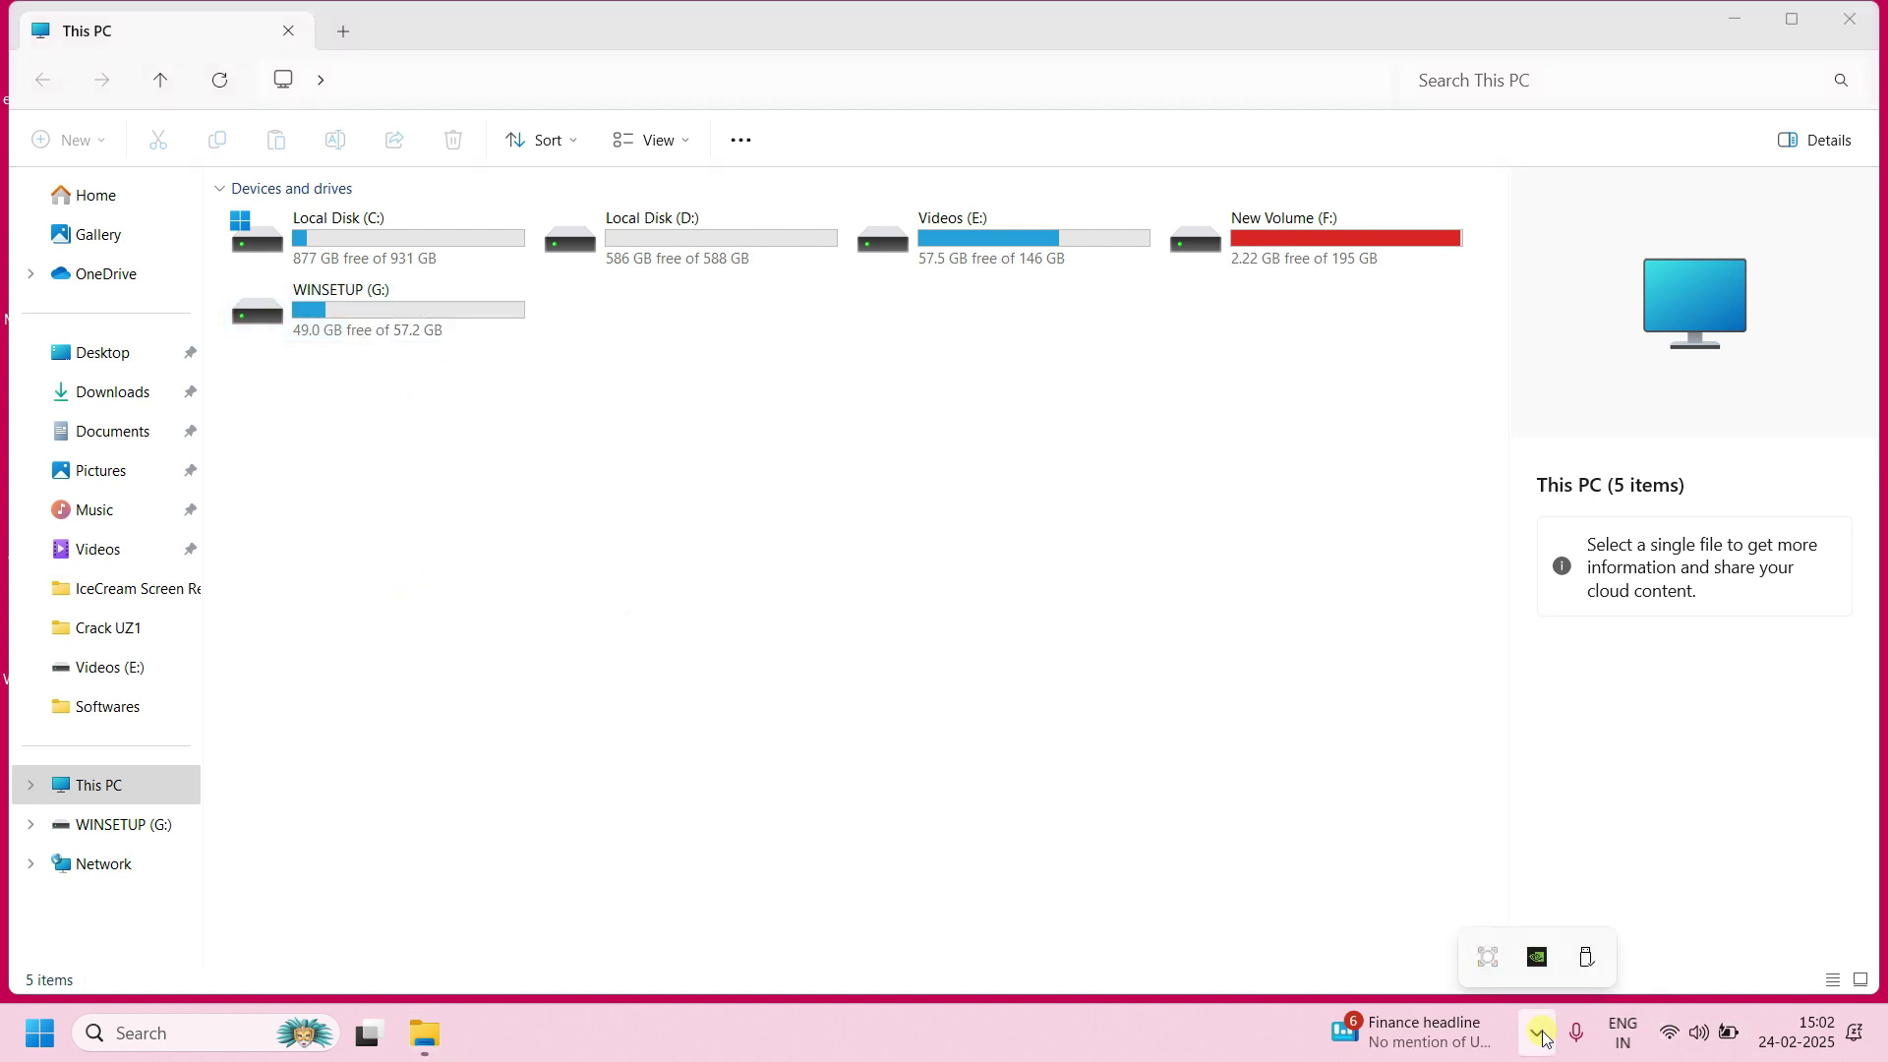
left_click(1590, 961)
left_click(1673, 914)
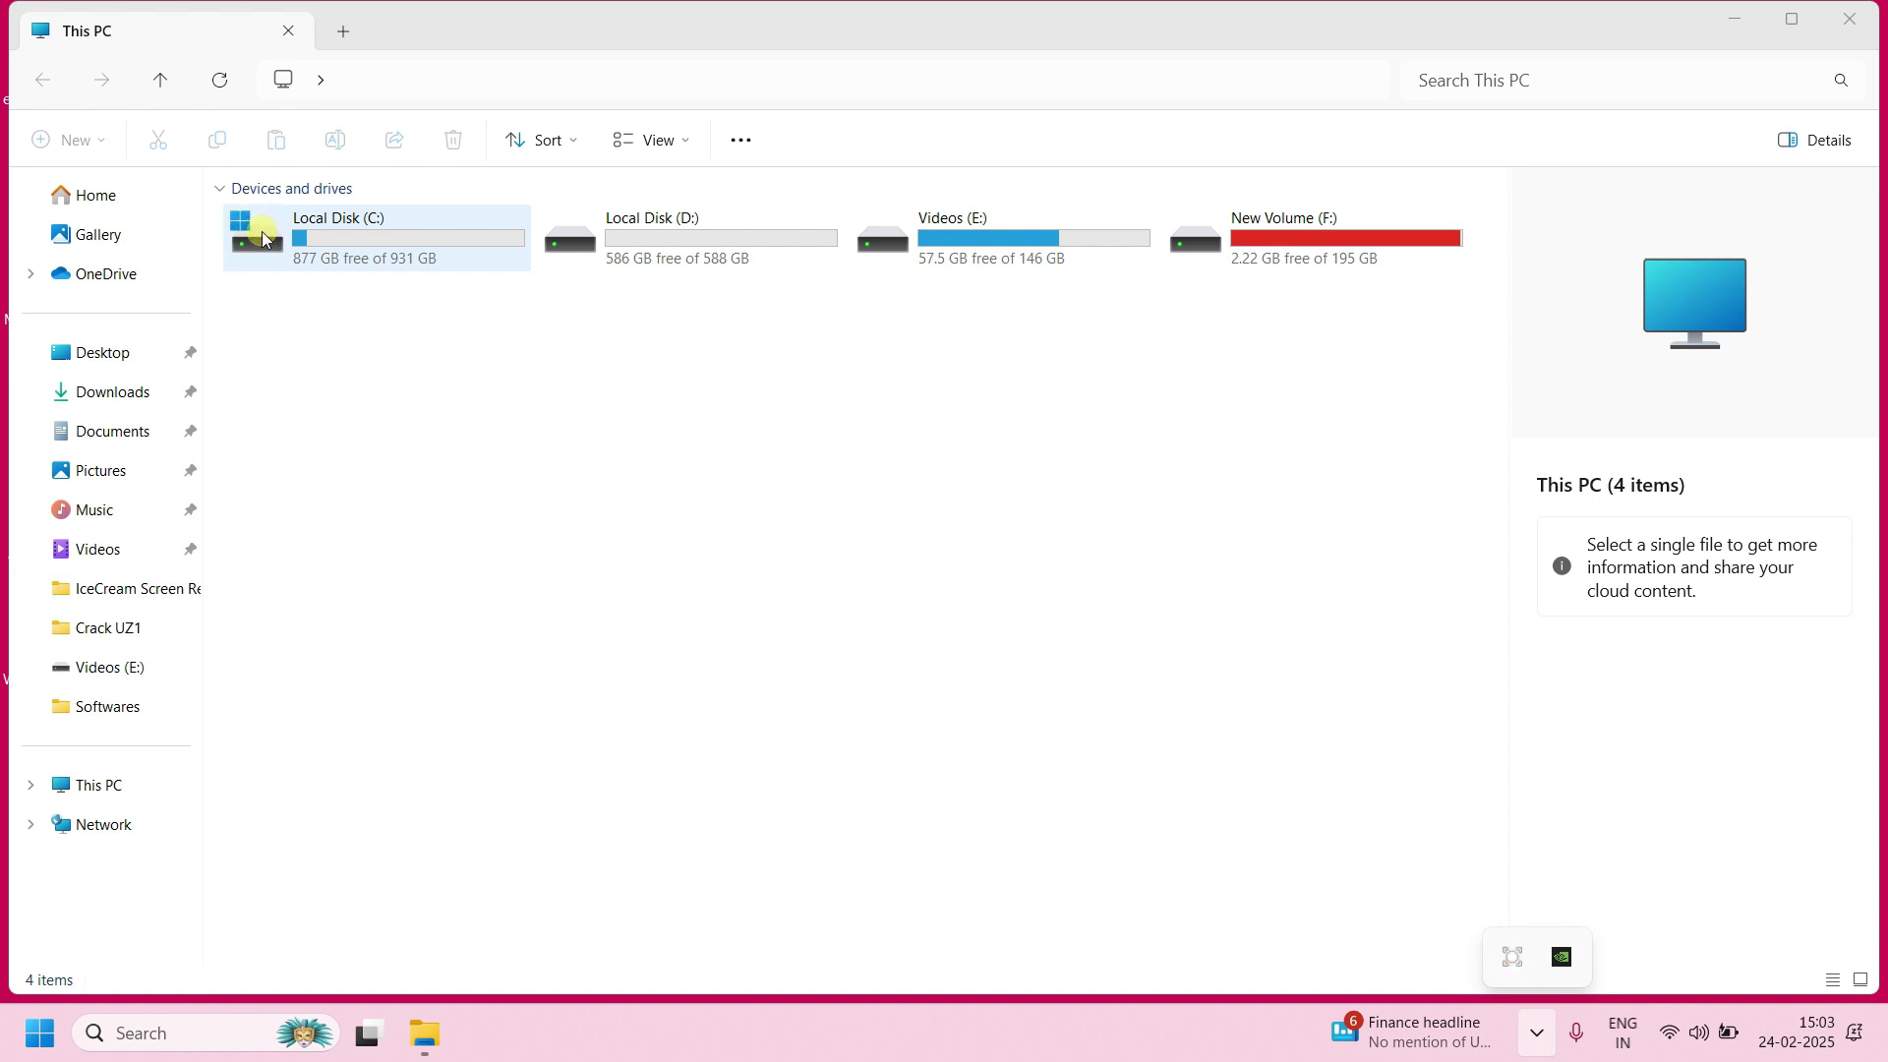
View the contents of Local Disk (C:), return to This PC and check the drive's details.
double_click(350, 244)
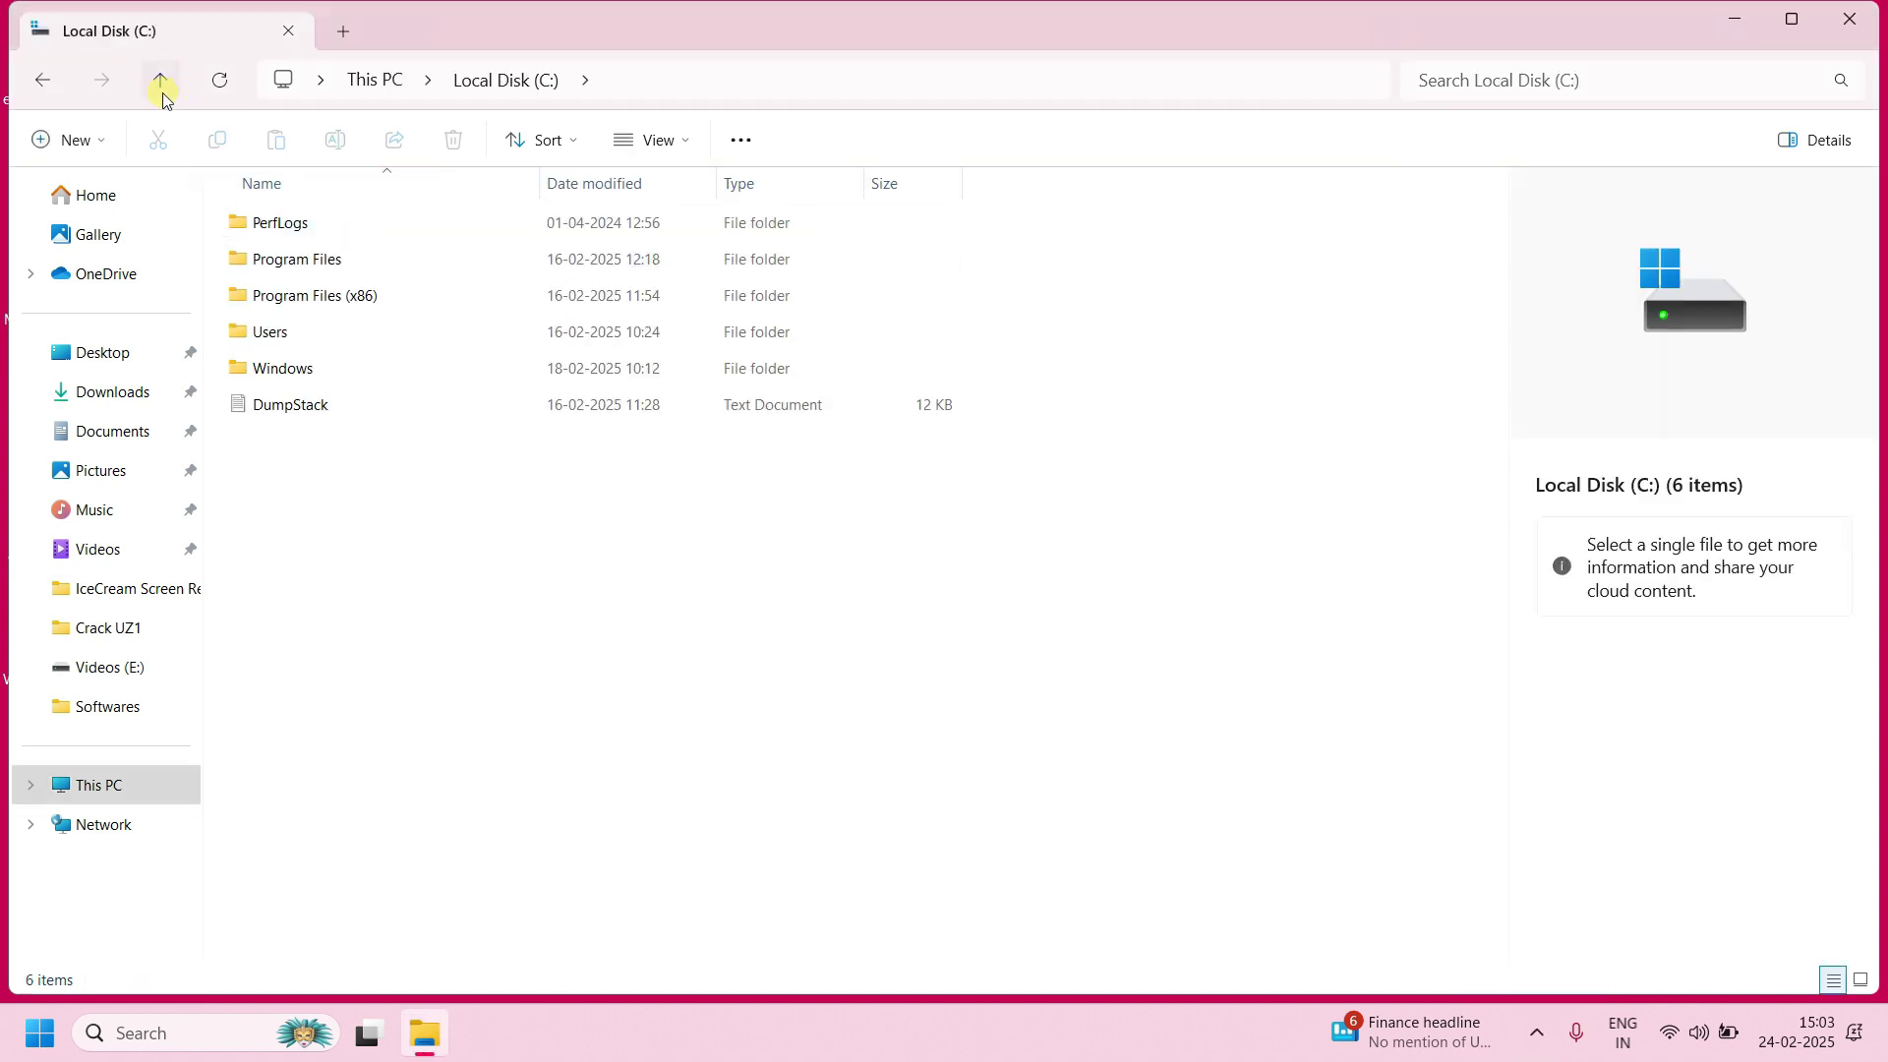
left_click(160, 82)
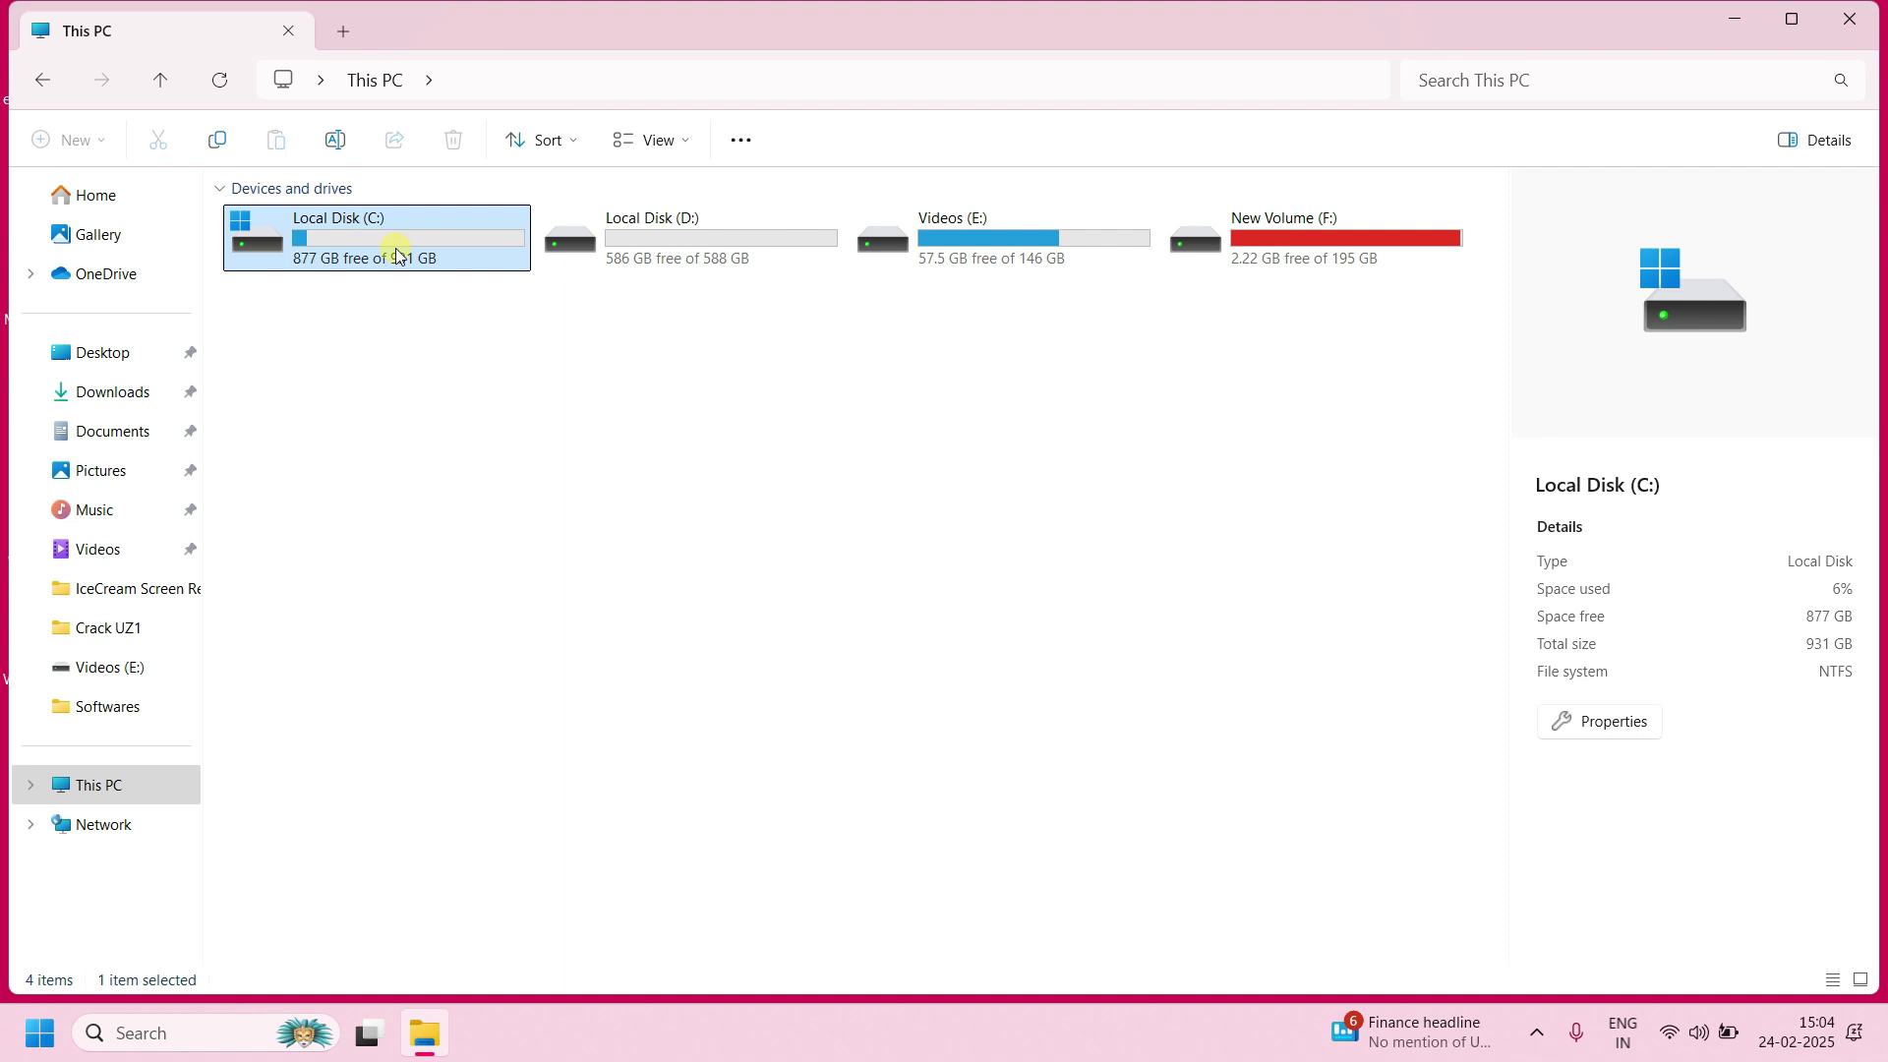
left_click(497, 309)
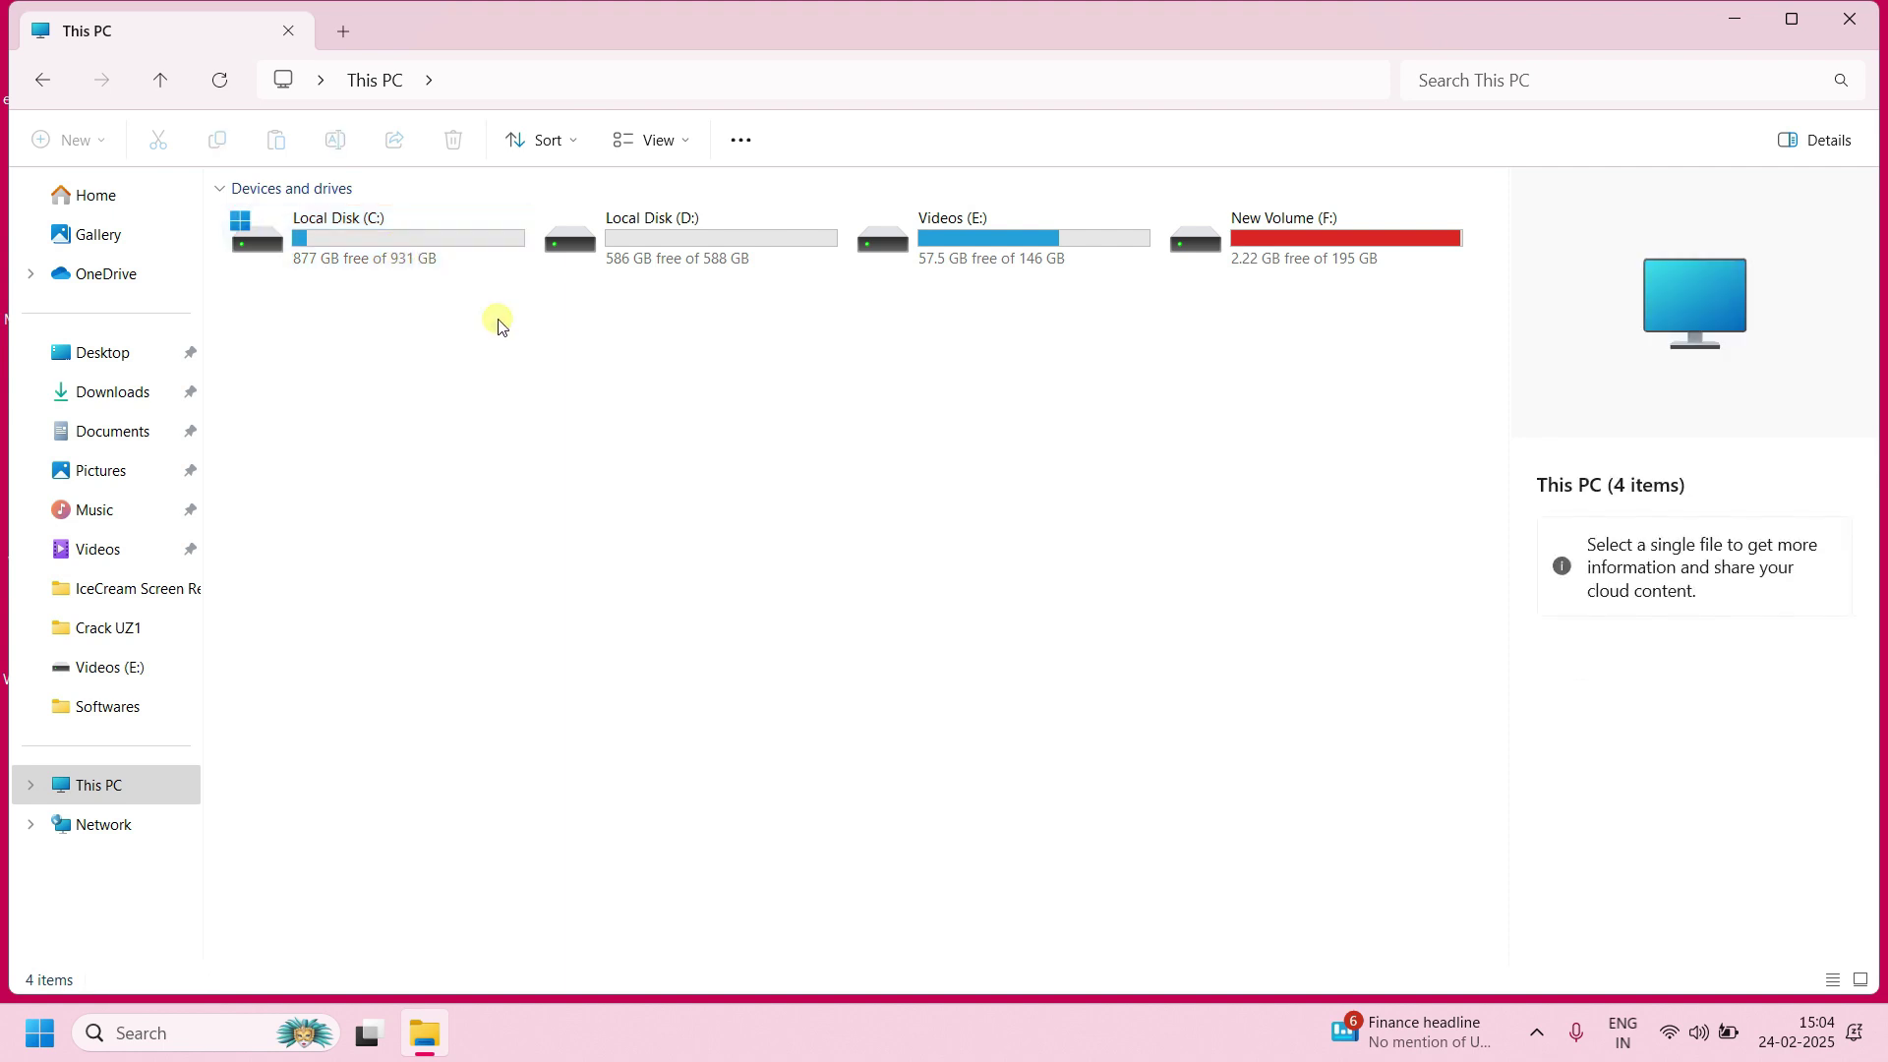
left_click(411, 240)
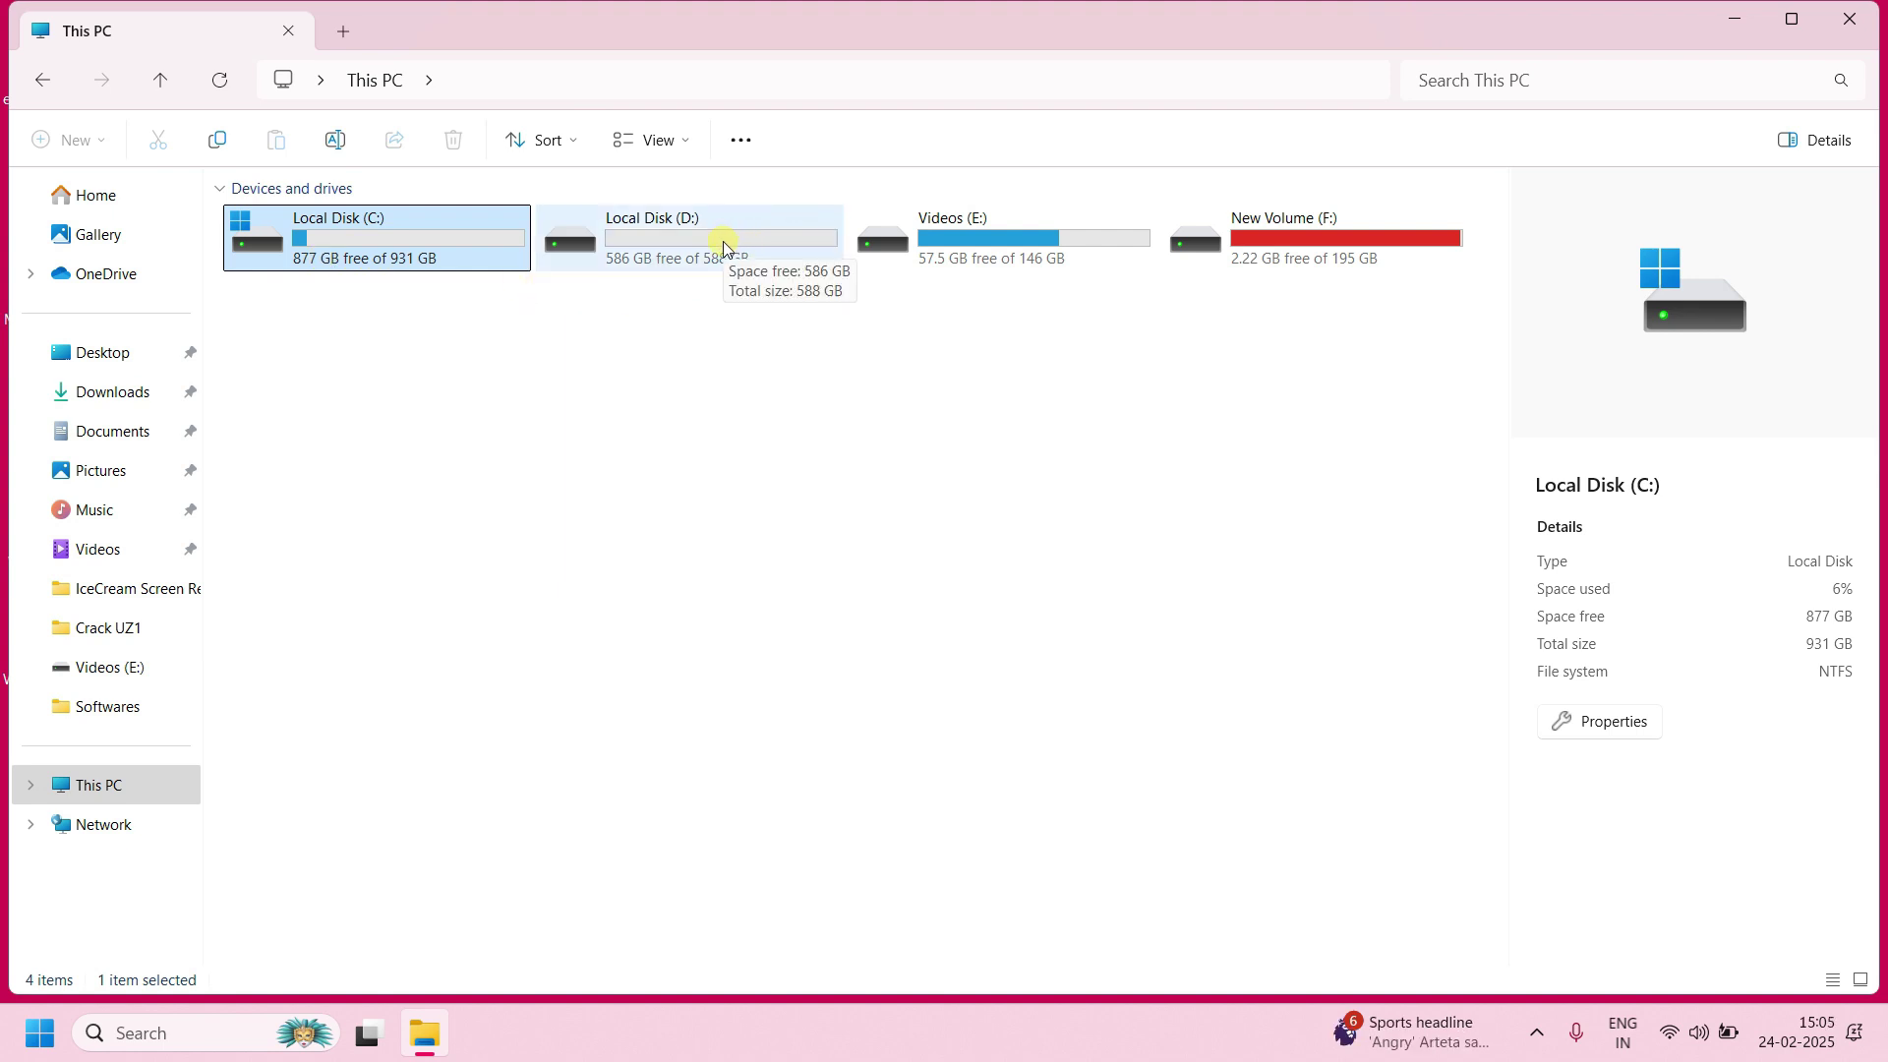
Rename the Videos (E:) drive to Songs and grant administrator permission for the change.
left_click(957, 244)
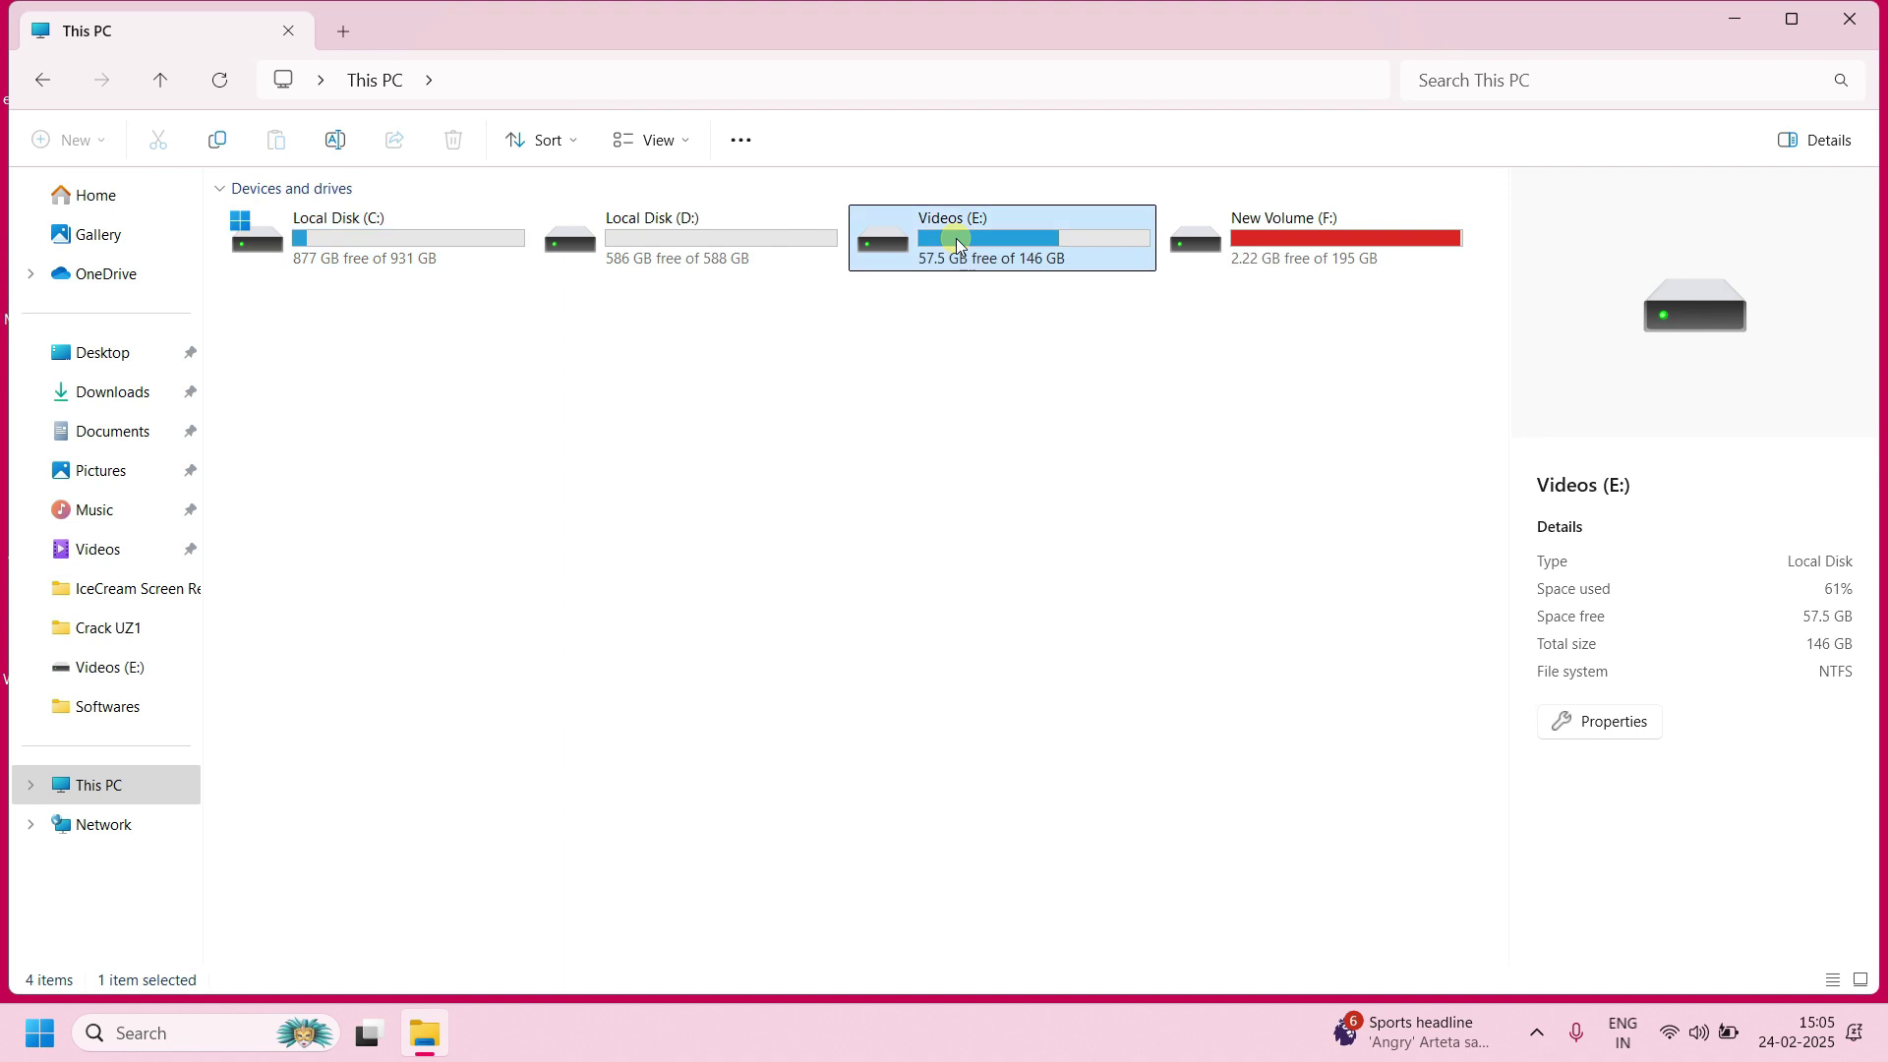
right_click(957, 244)
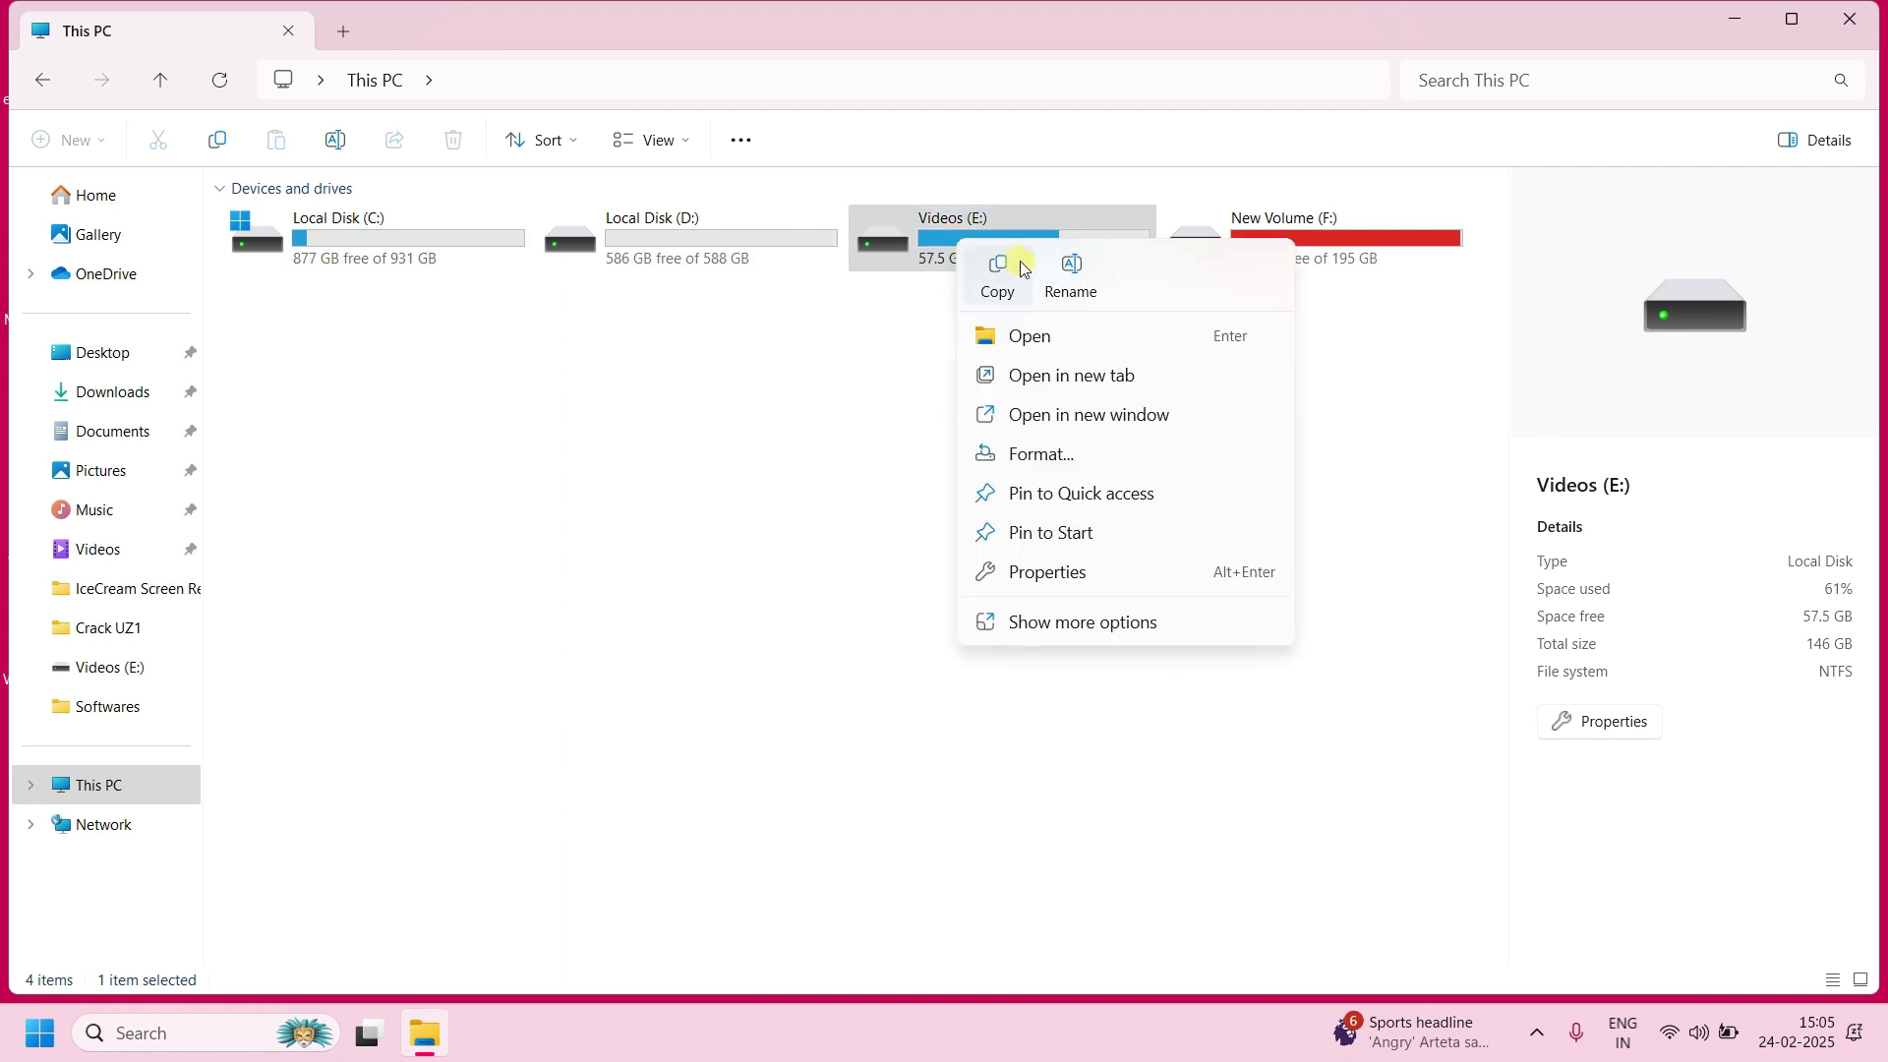
left_click(1071, 280)
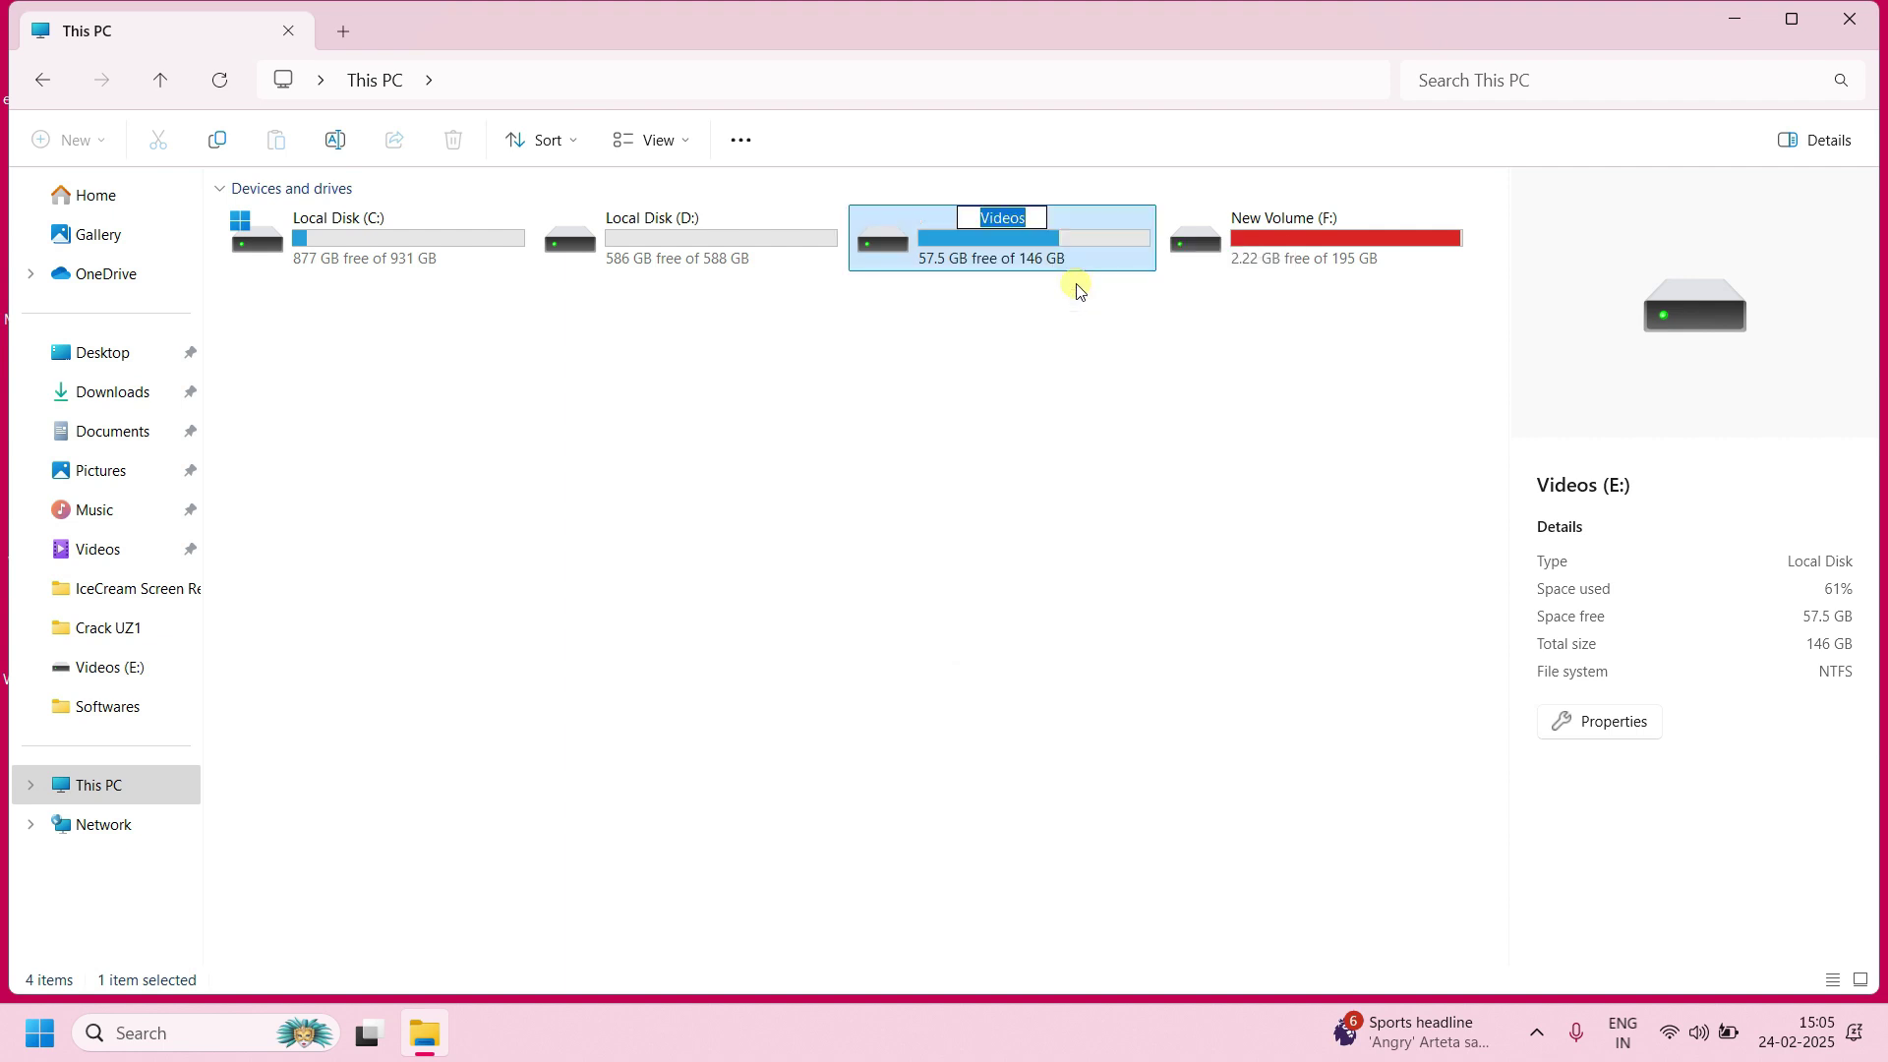
type("Songs")
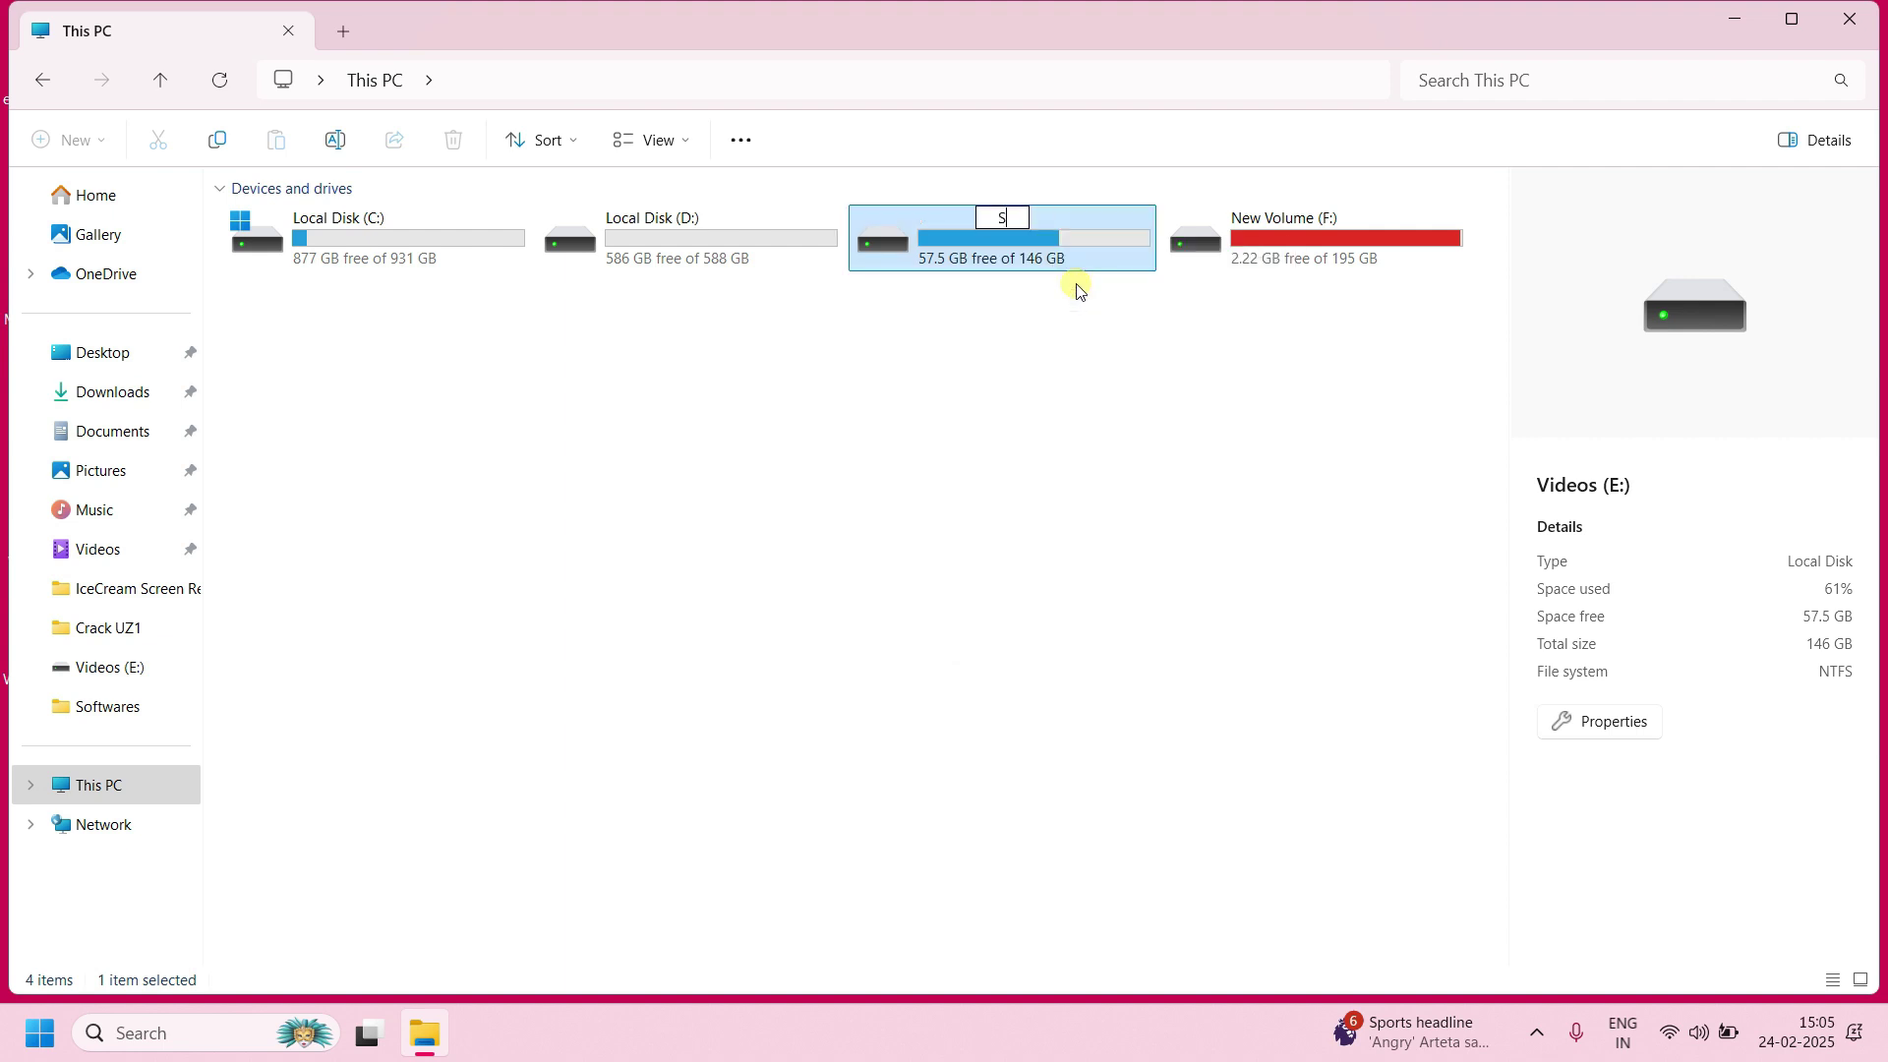
key("Return")
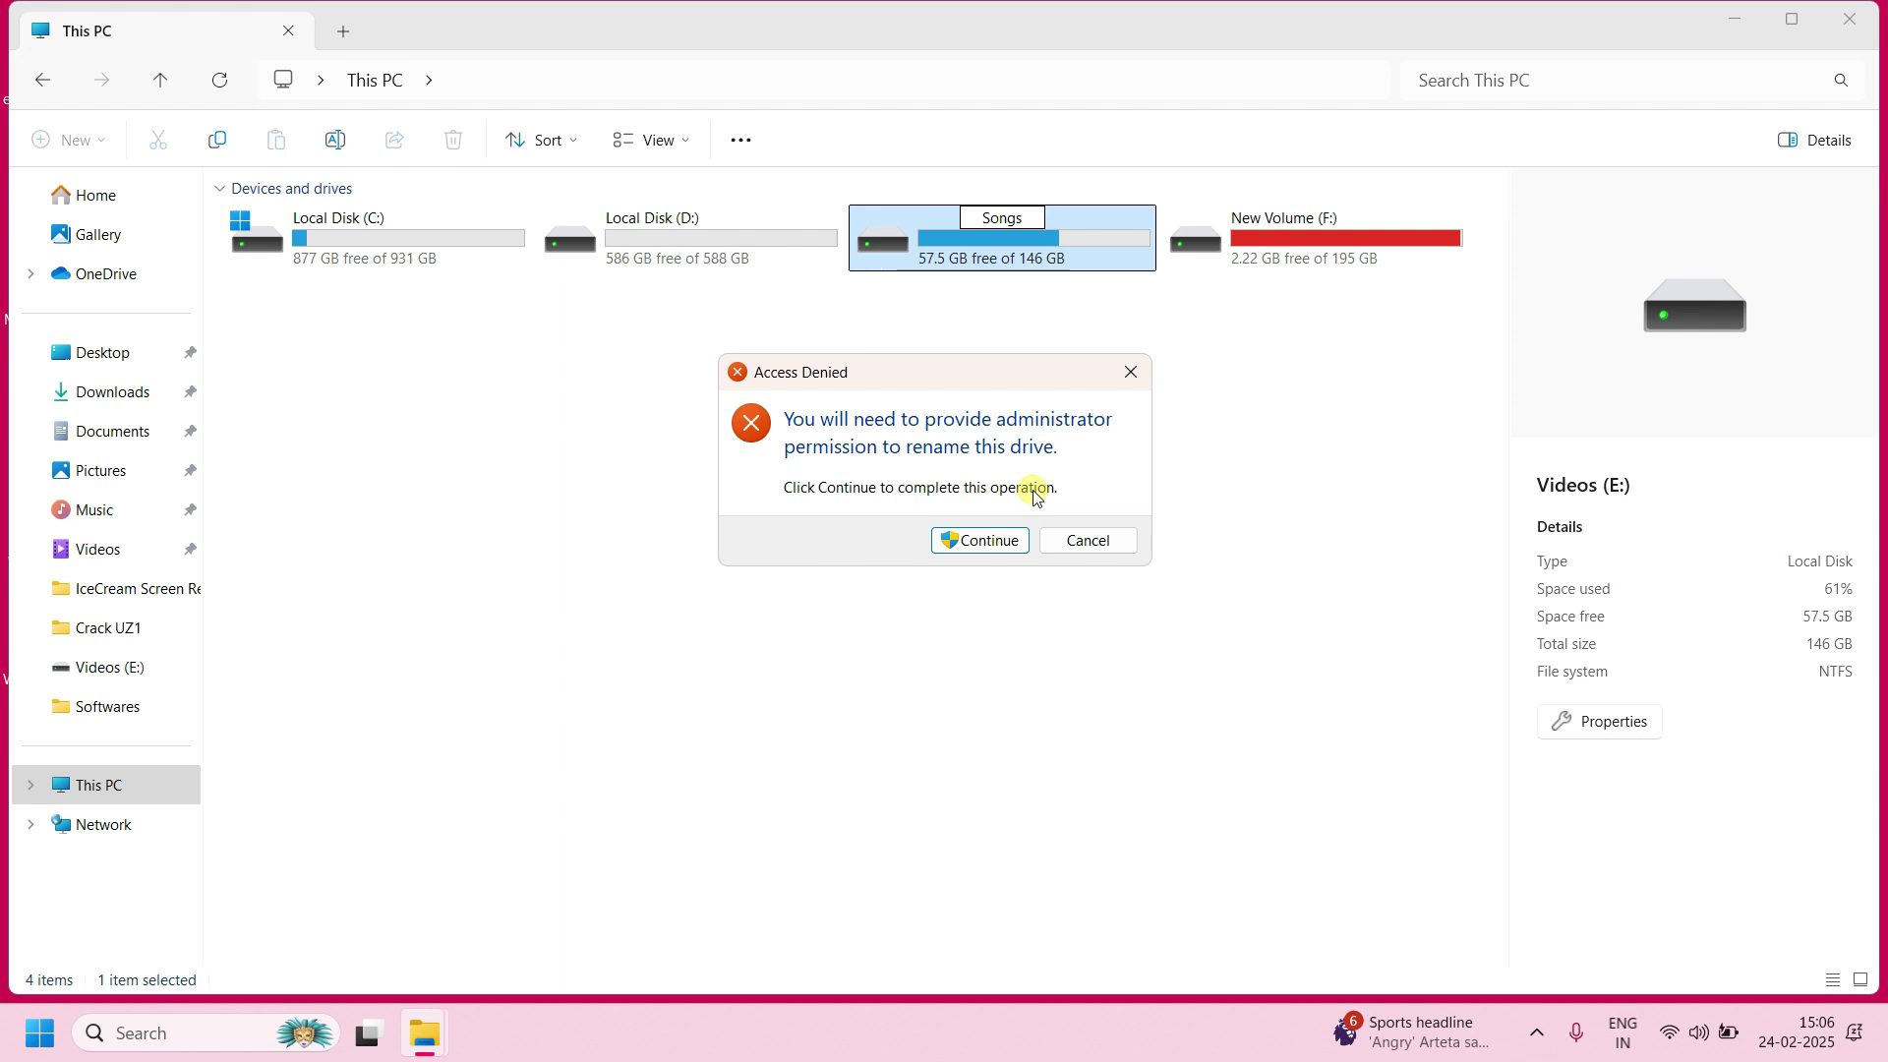
left_click(990, 547)
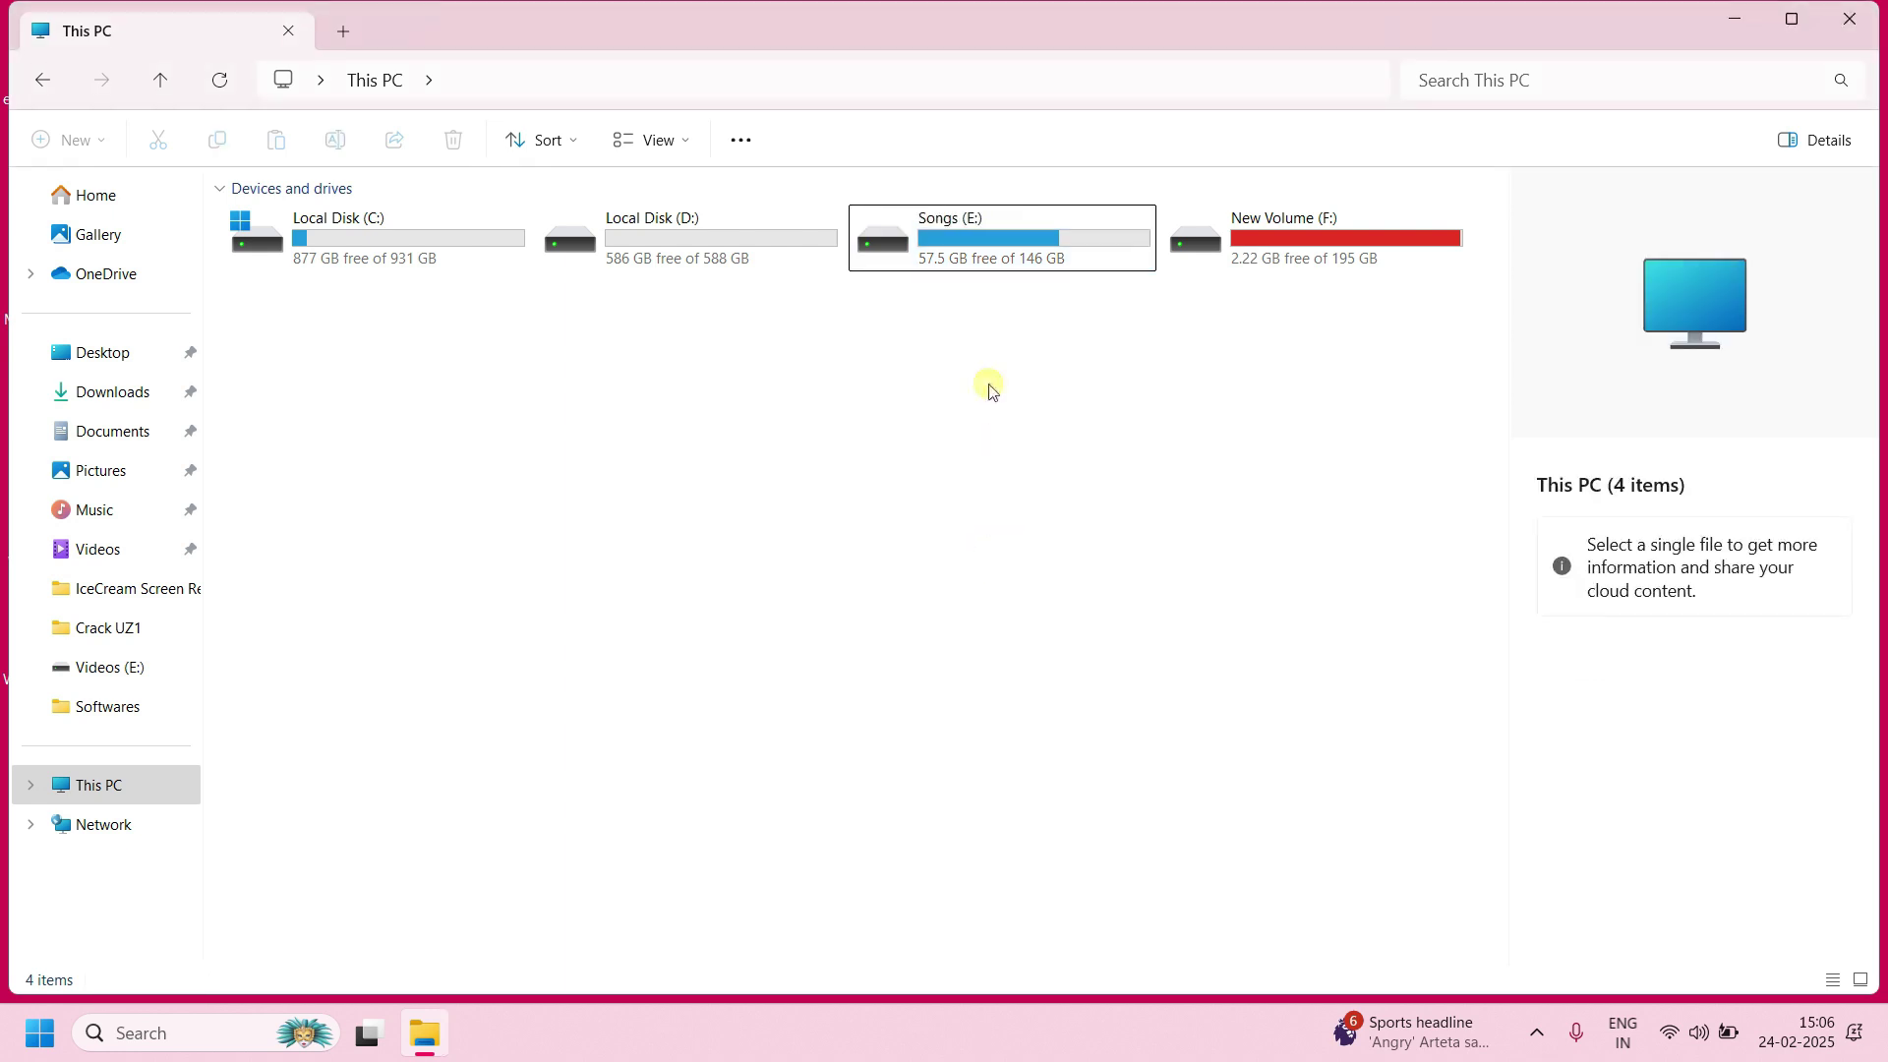
right_click(900, 234)
left_click(788, 510)
left_click(990, 234)
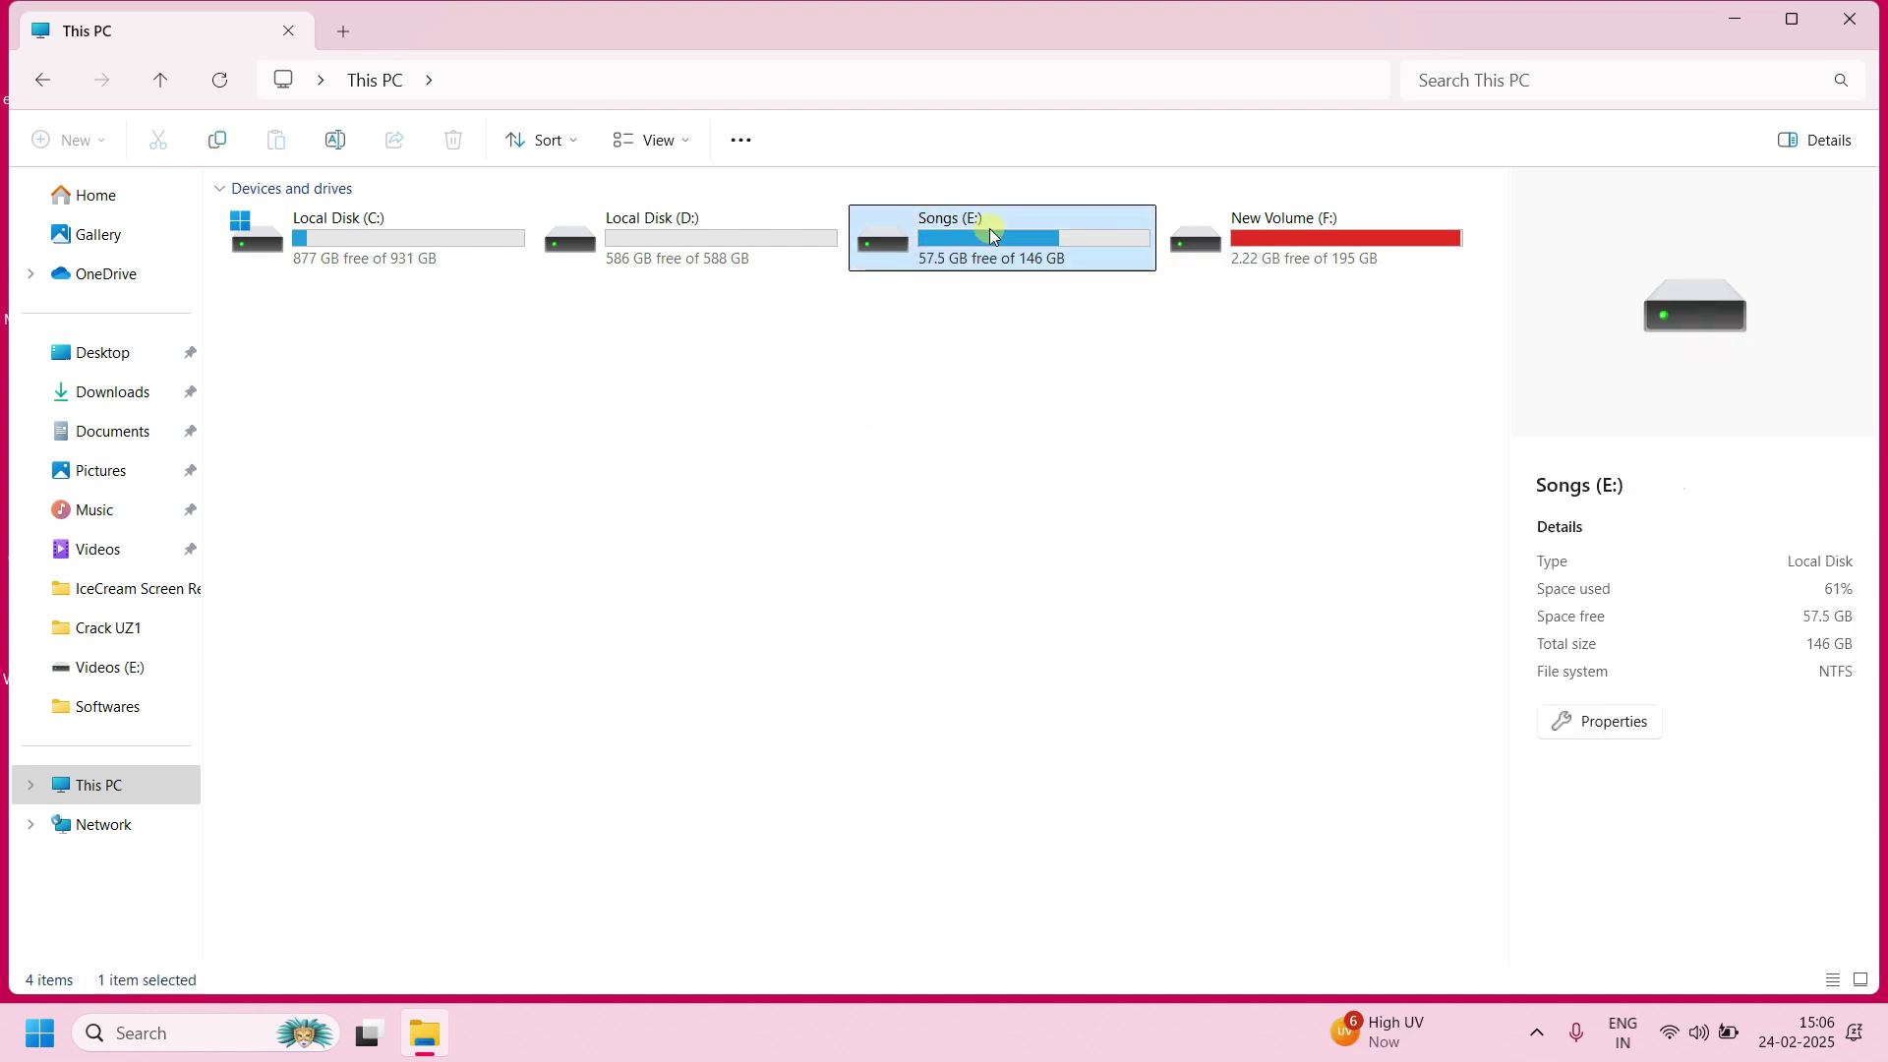
right_click(990, 234)
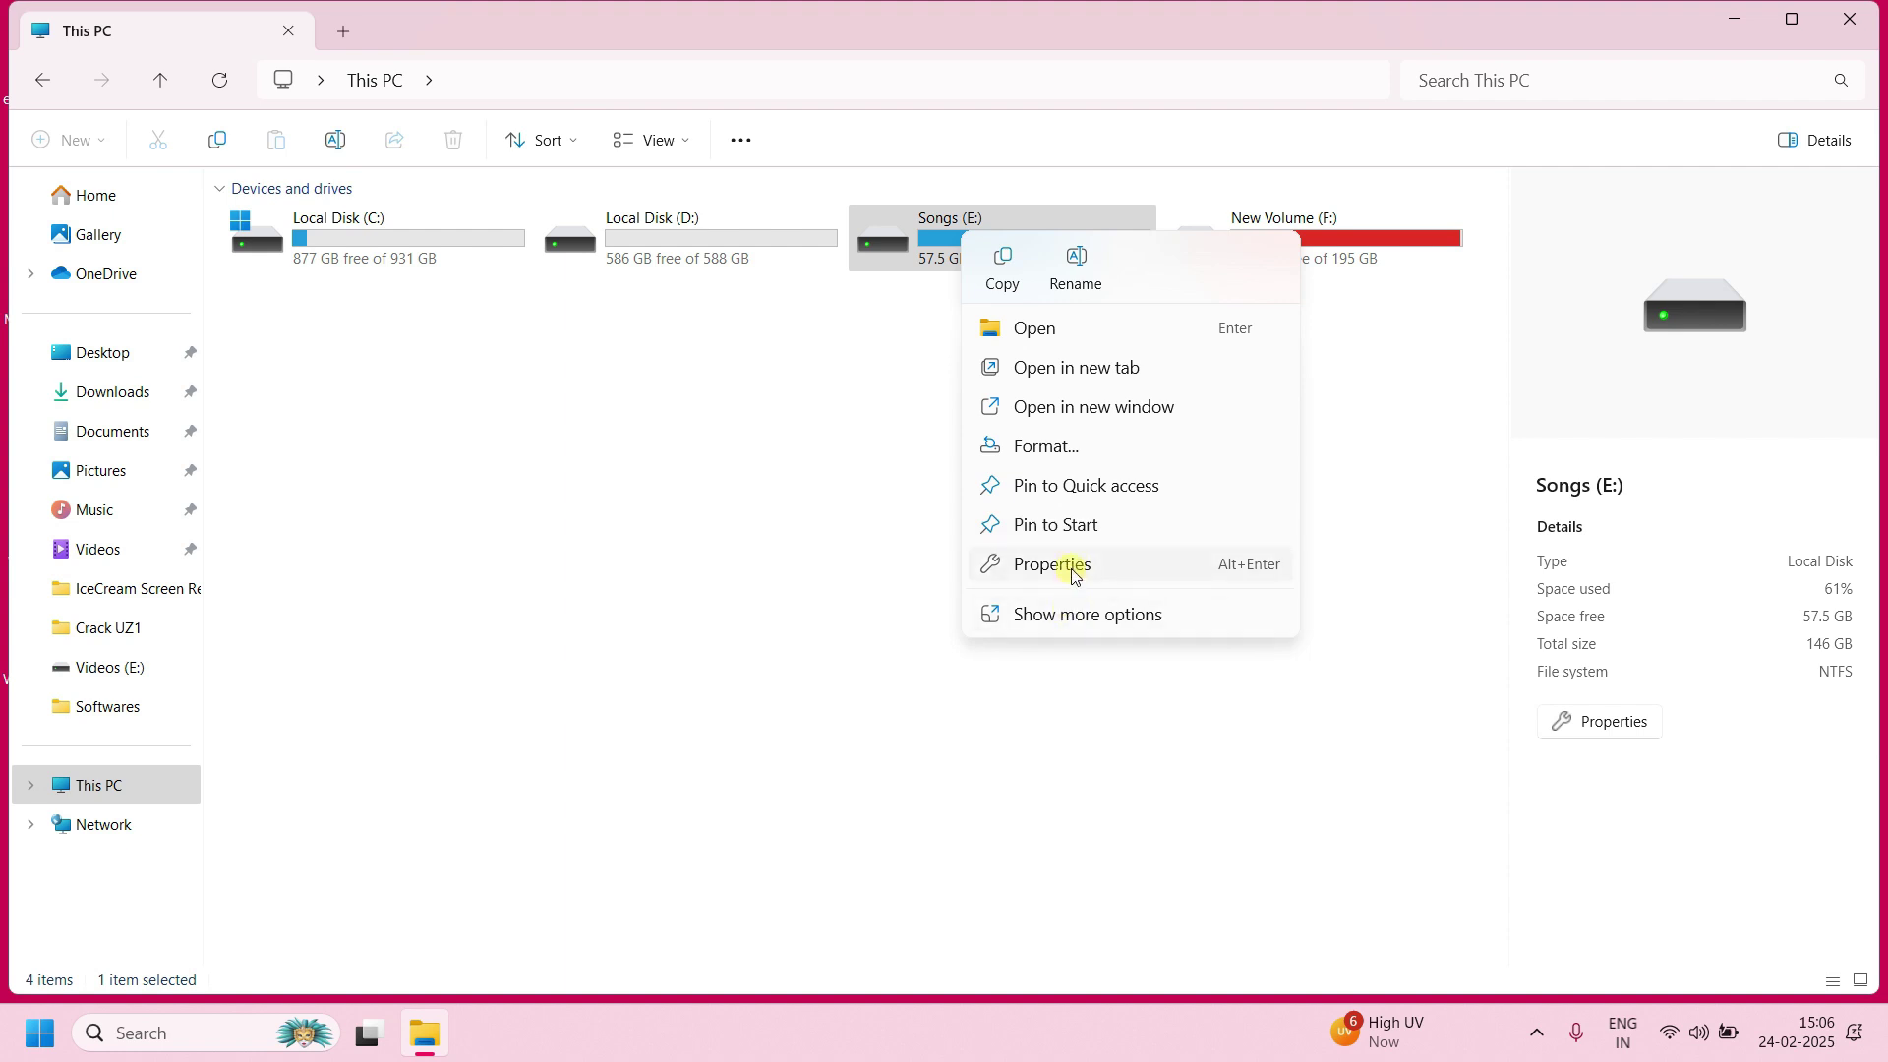
left_click(1040, 447)
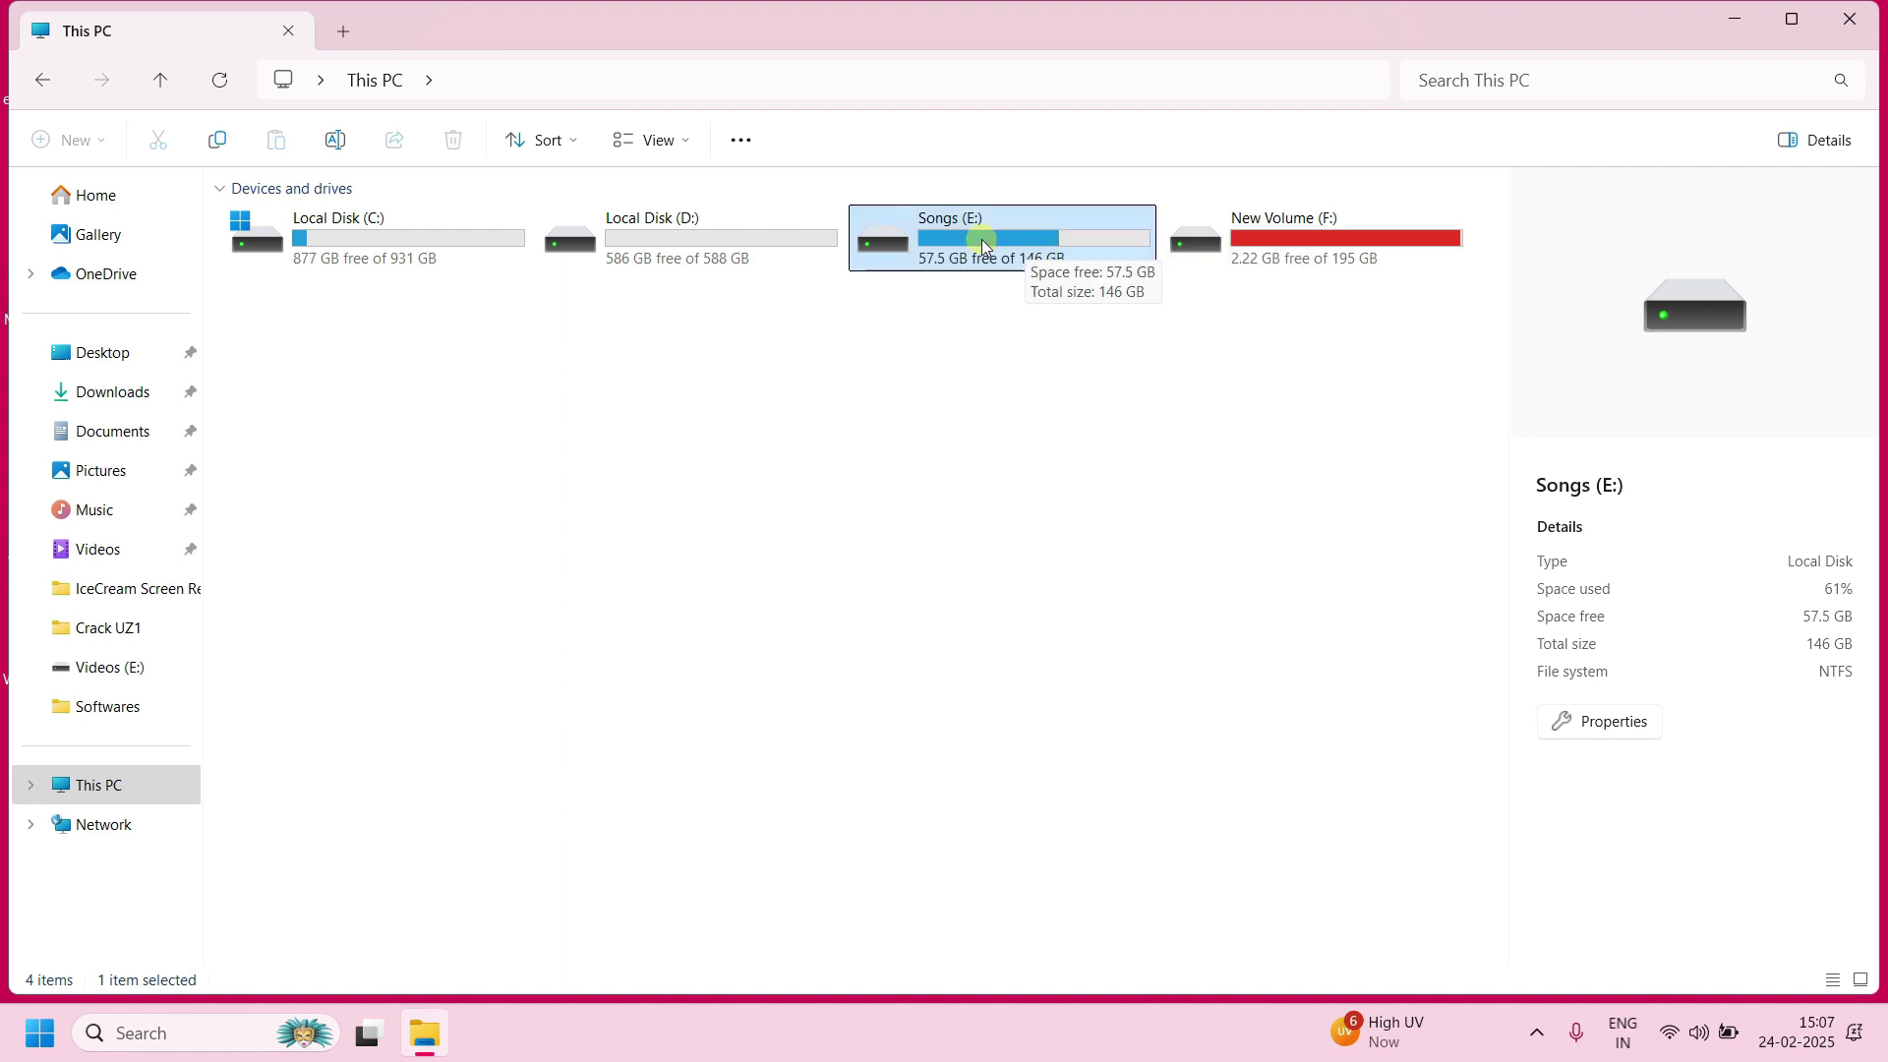
View the contents of the Songs (E:) drive and return to This PC.
double_click(983, 246)
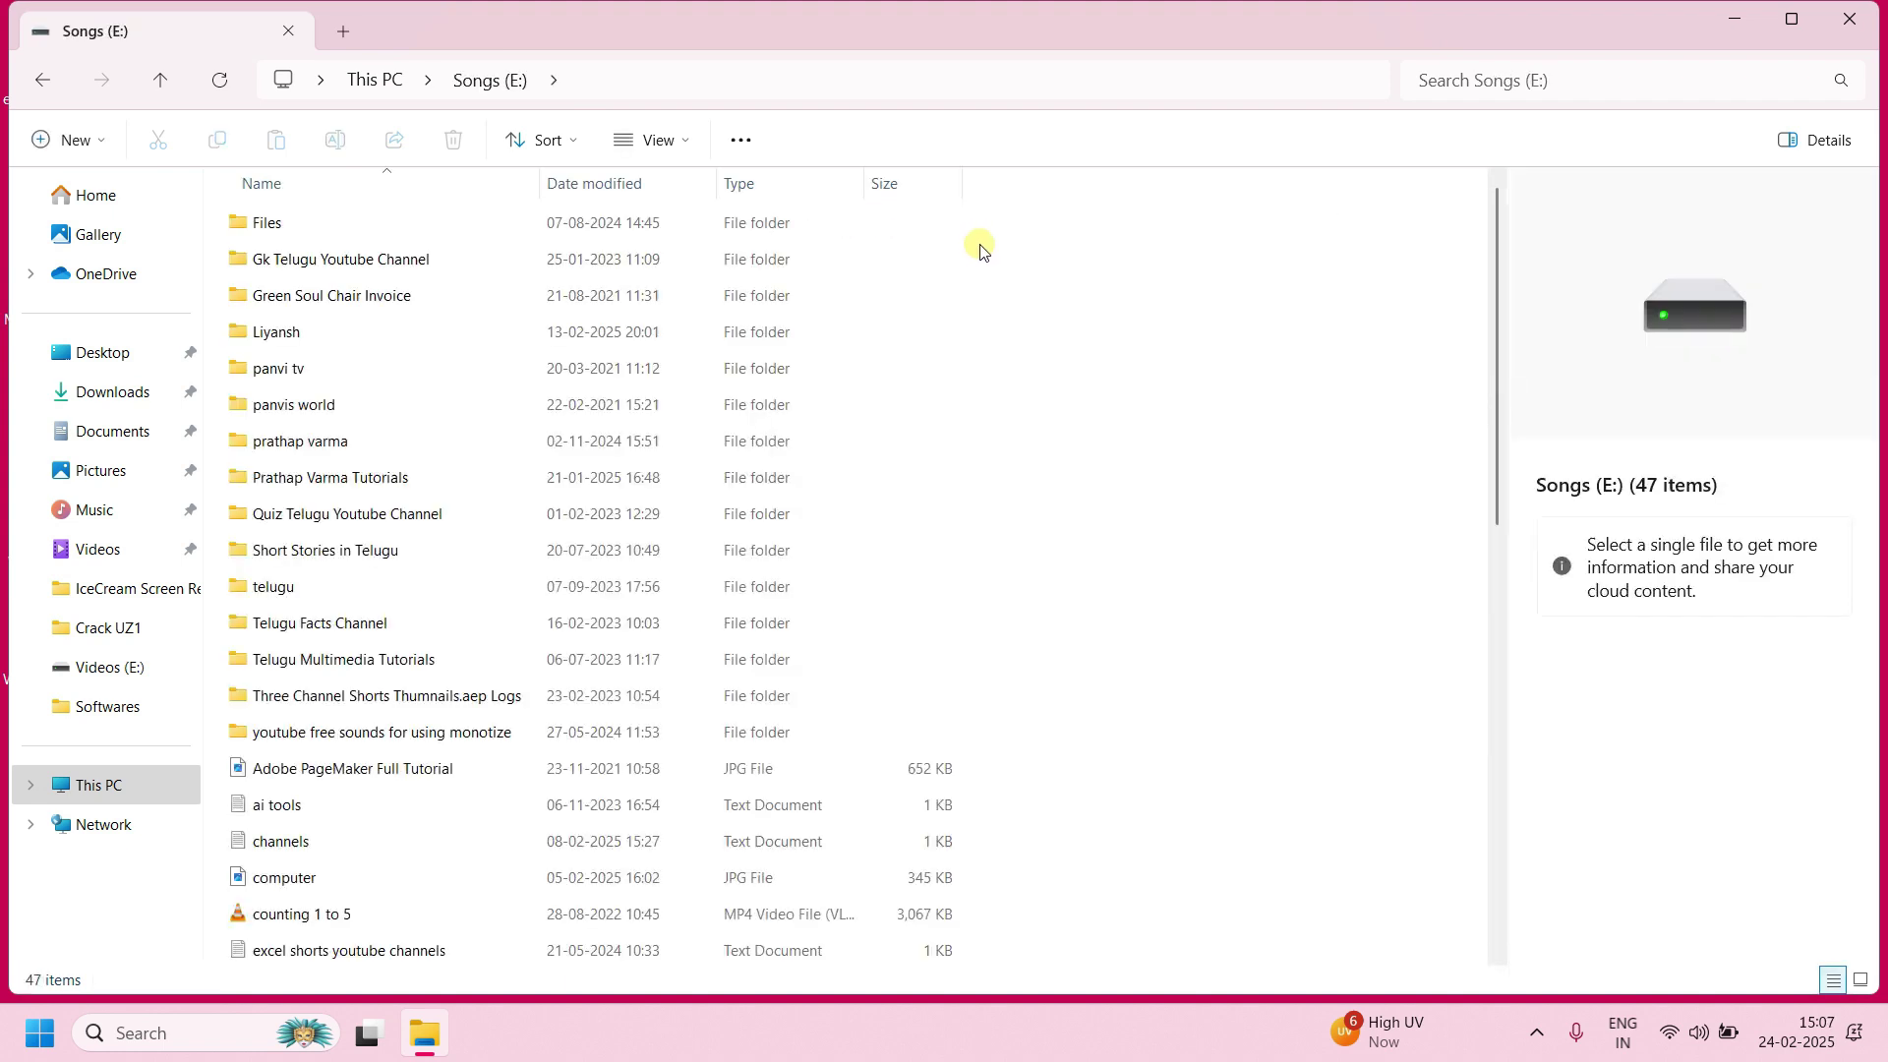
left_click(159, 82)
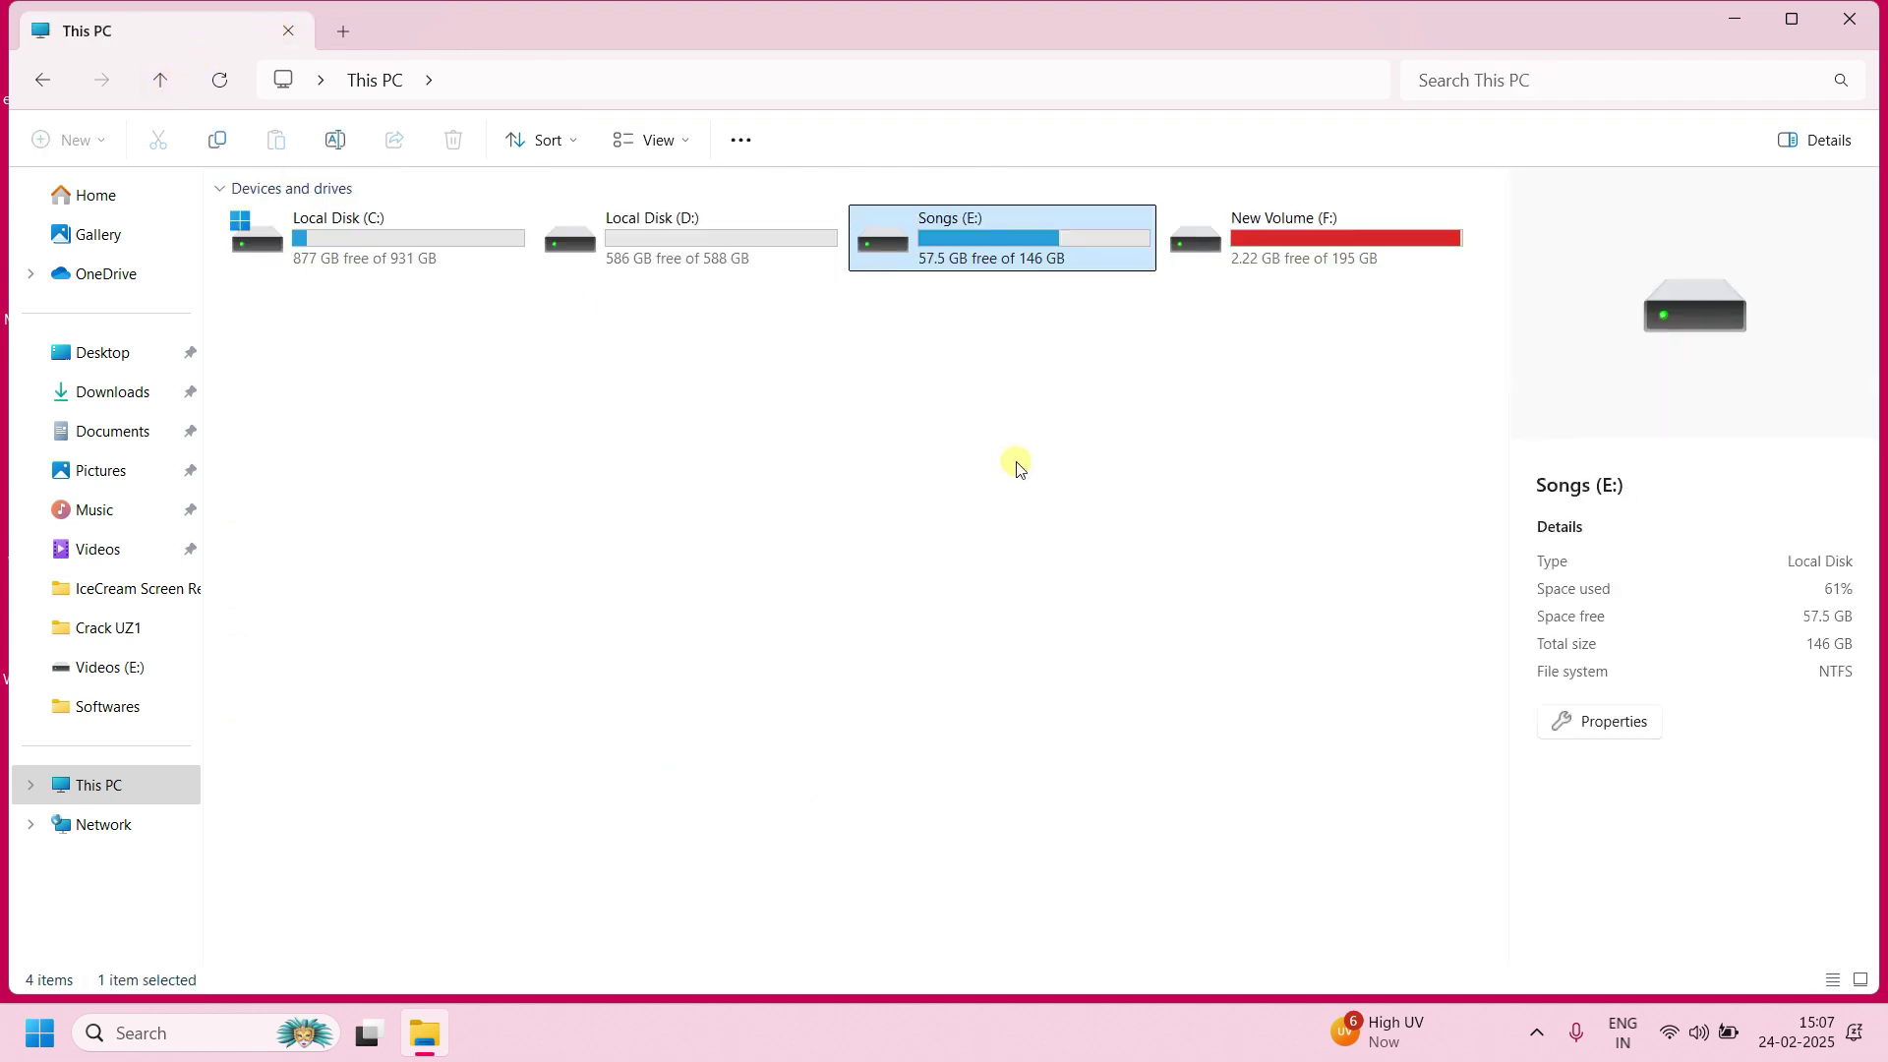
right_click(953, 251)
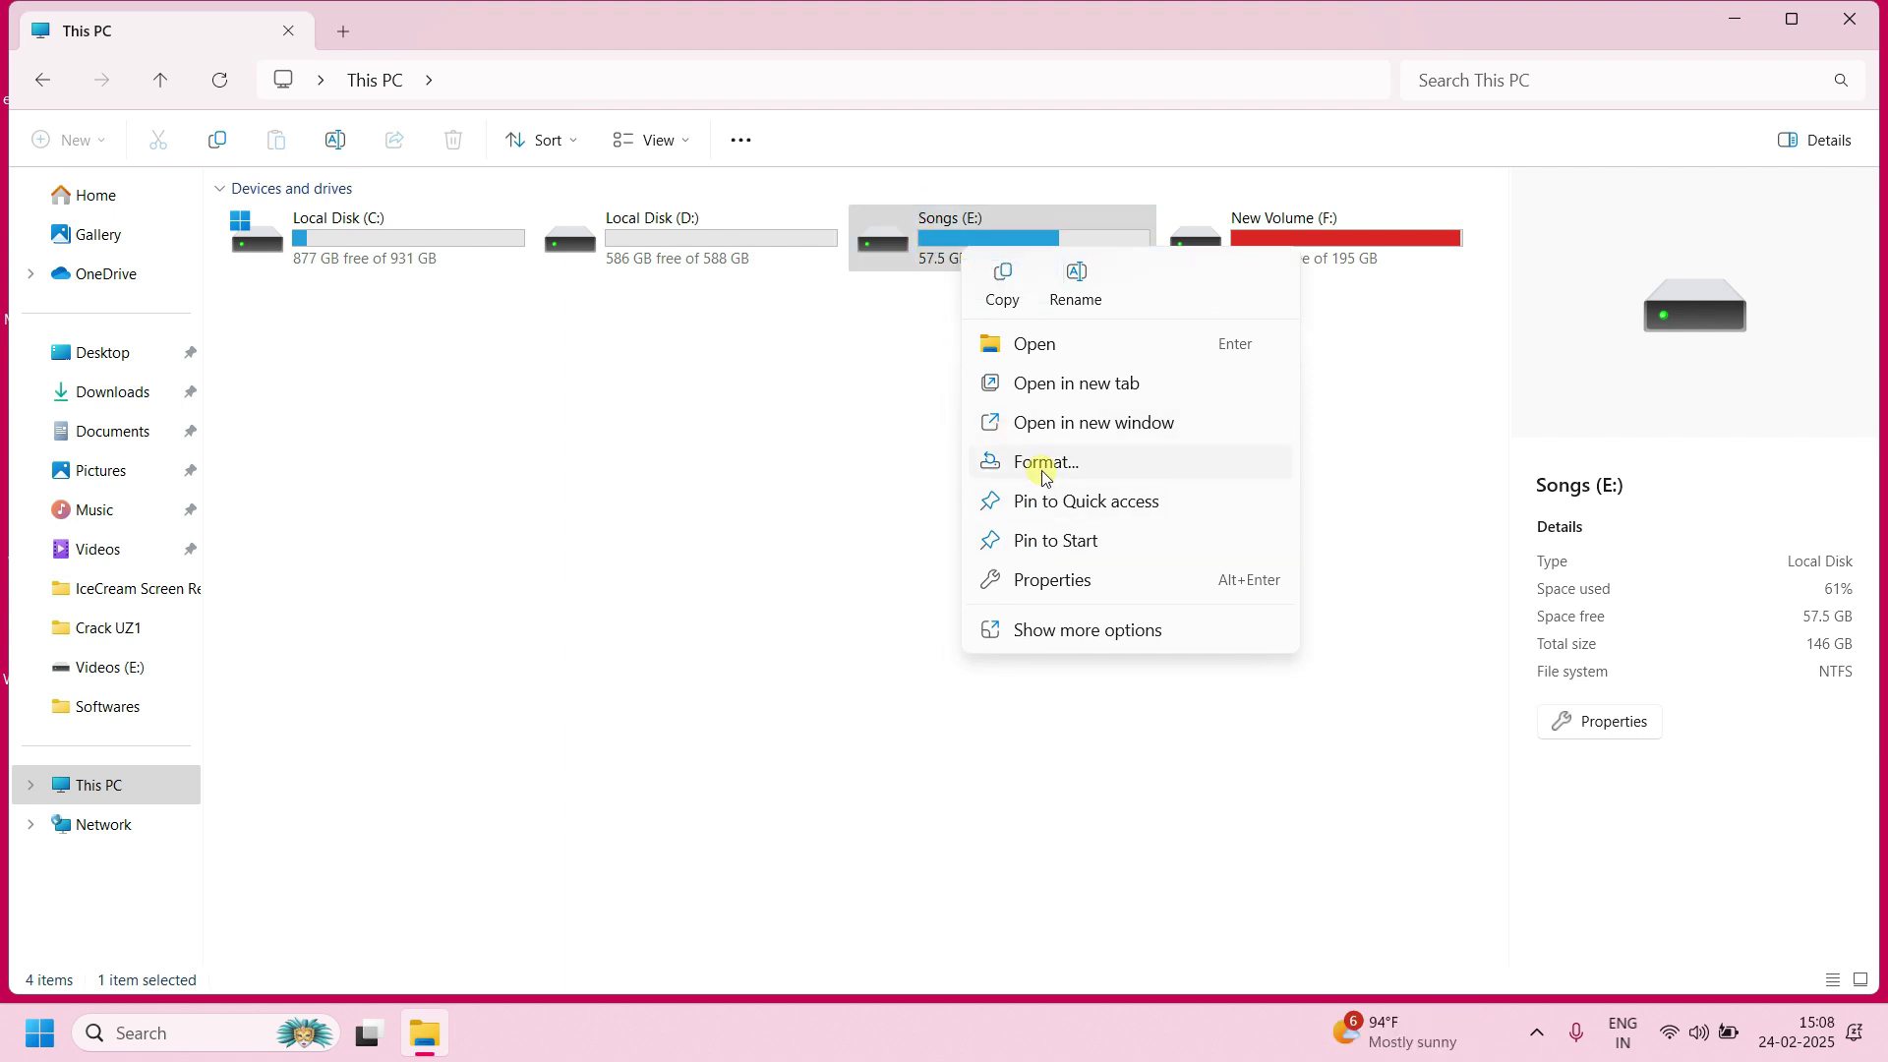
left_click(999, 291)
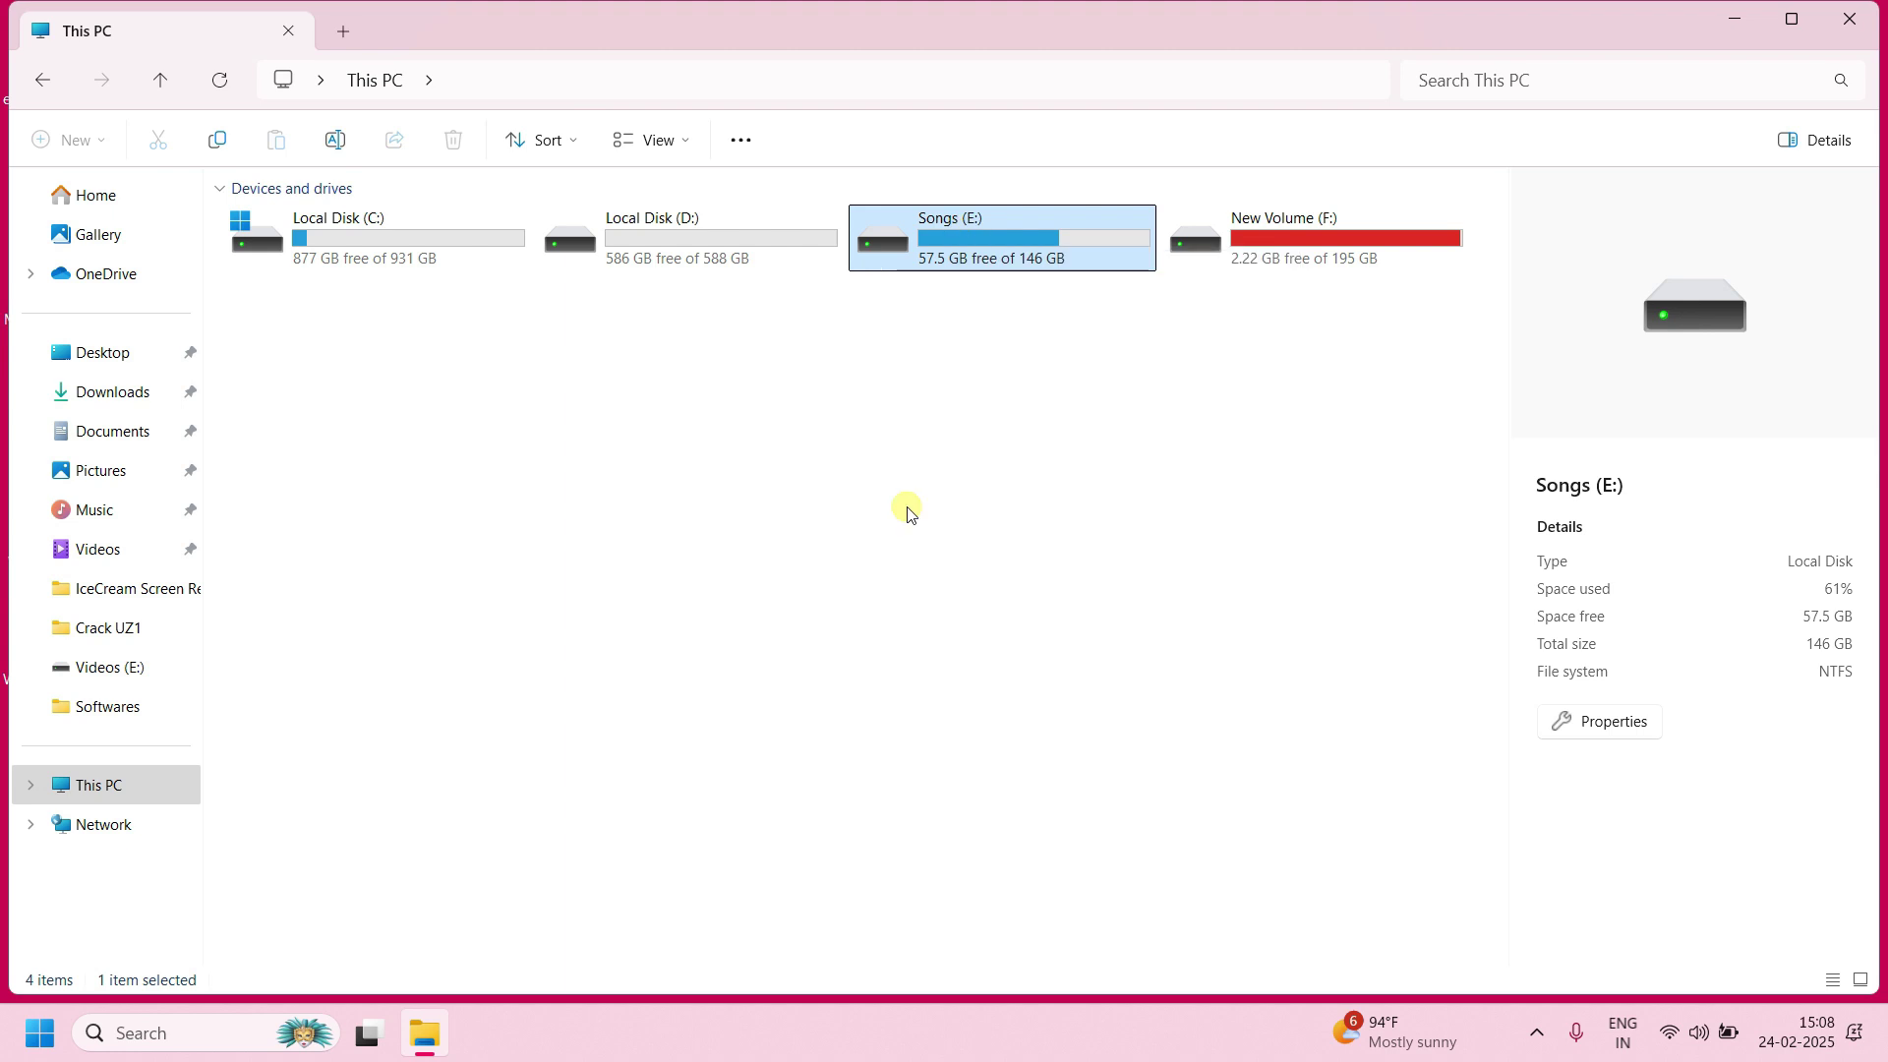
Open the properties of the Songs (E:) drive and enter Videos as its name.
right_click(952, 253)
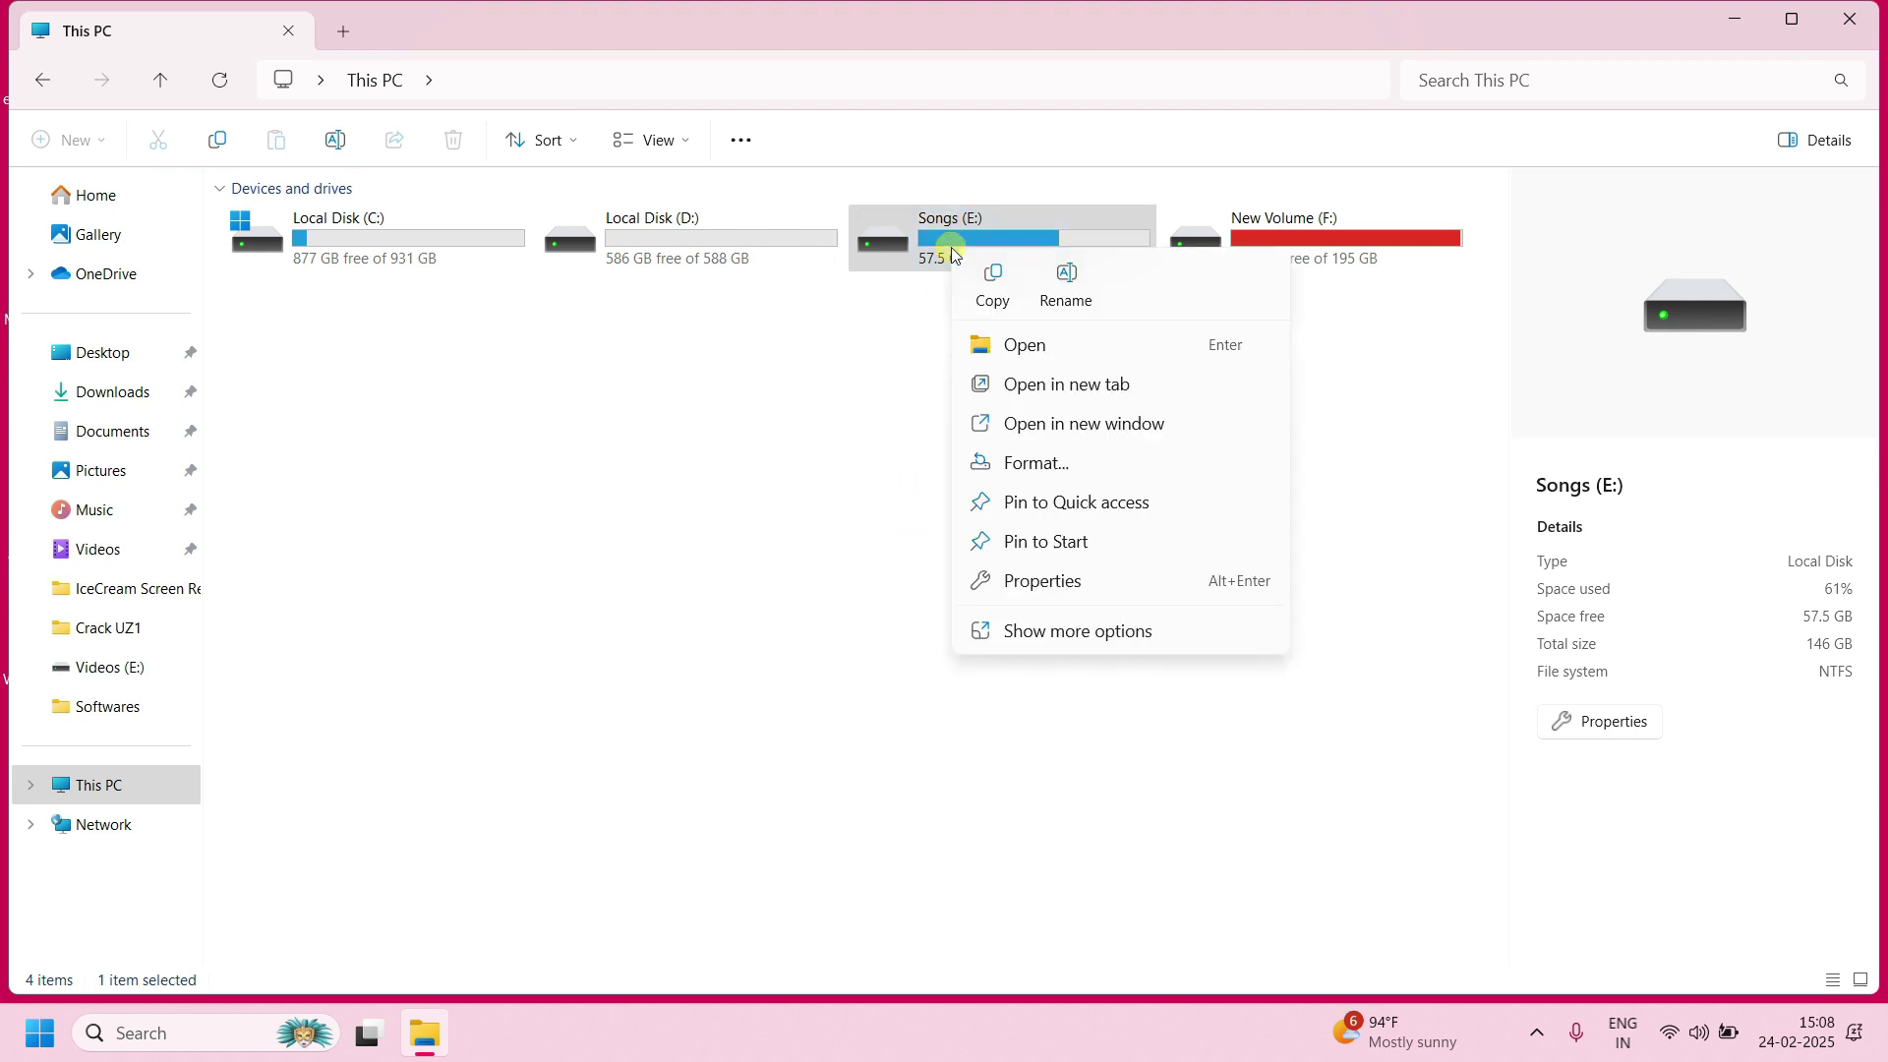
left_click(1042, 582)
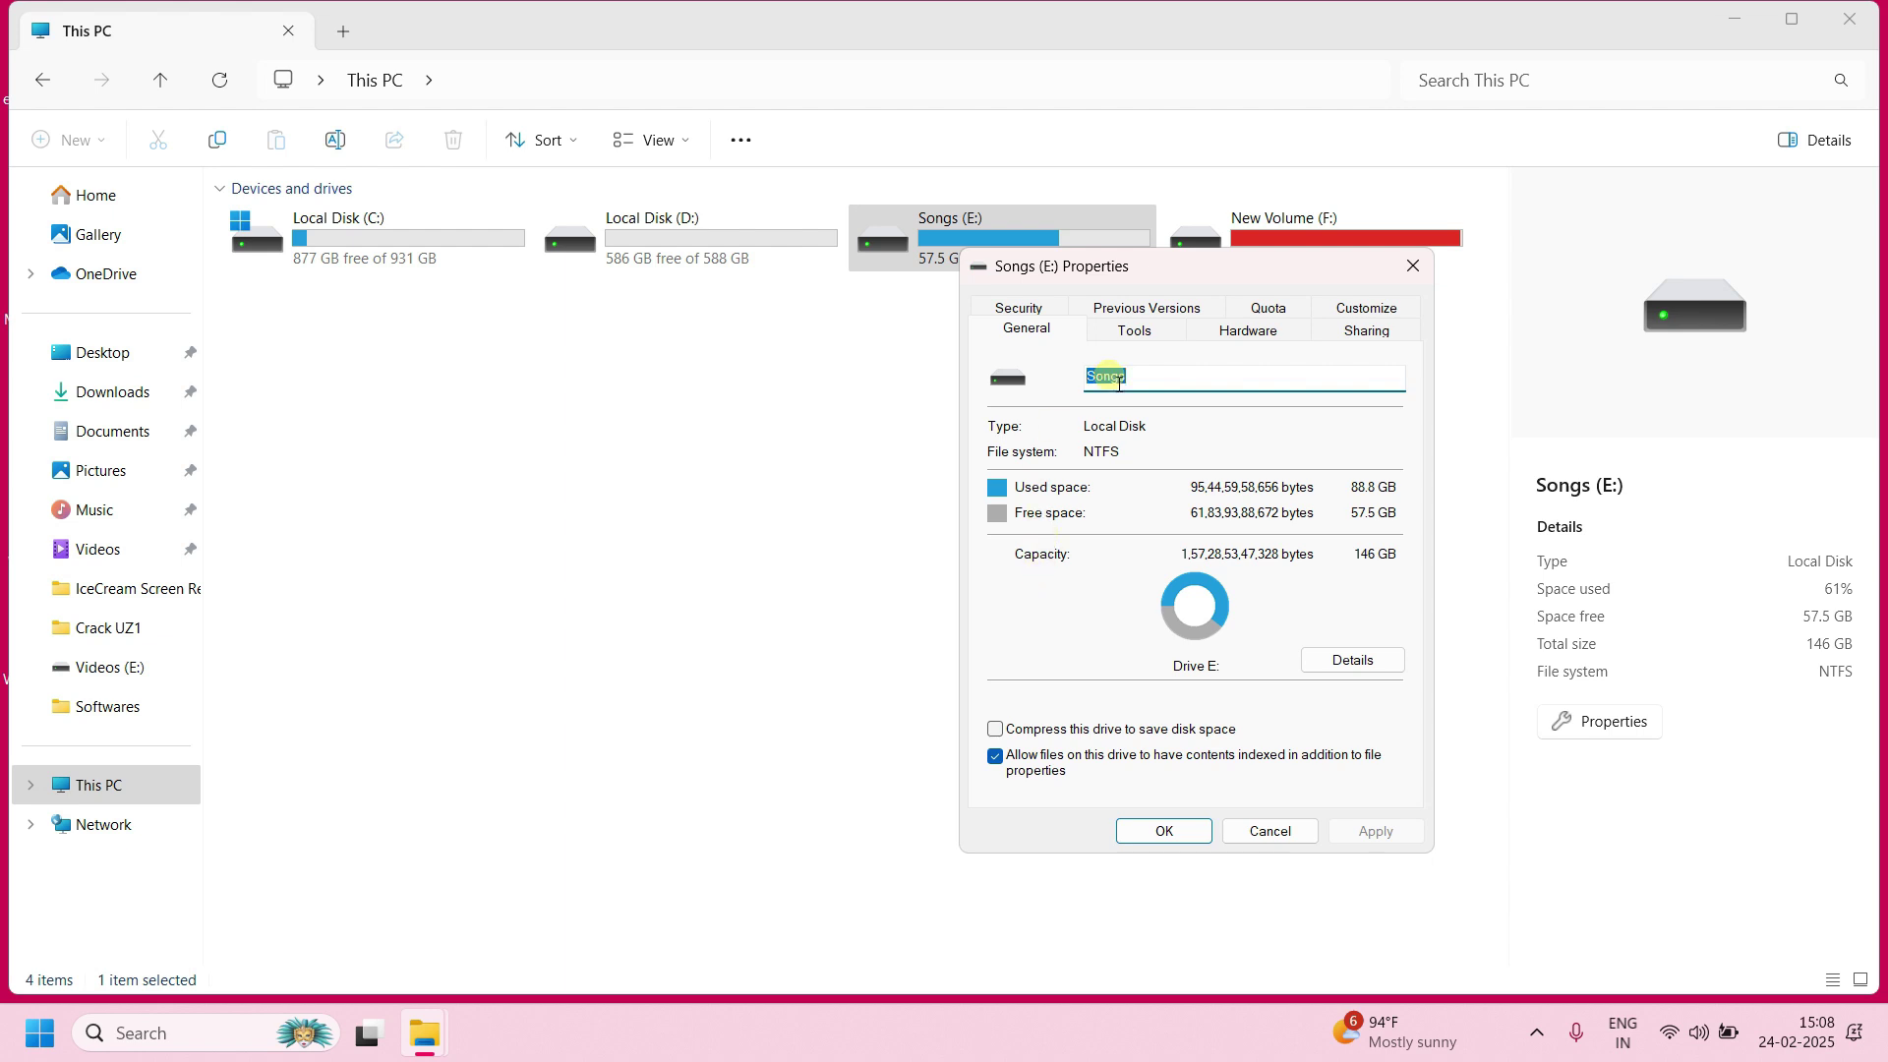
type("Videos")
key("Tab")
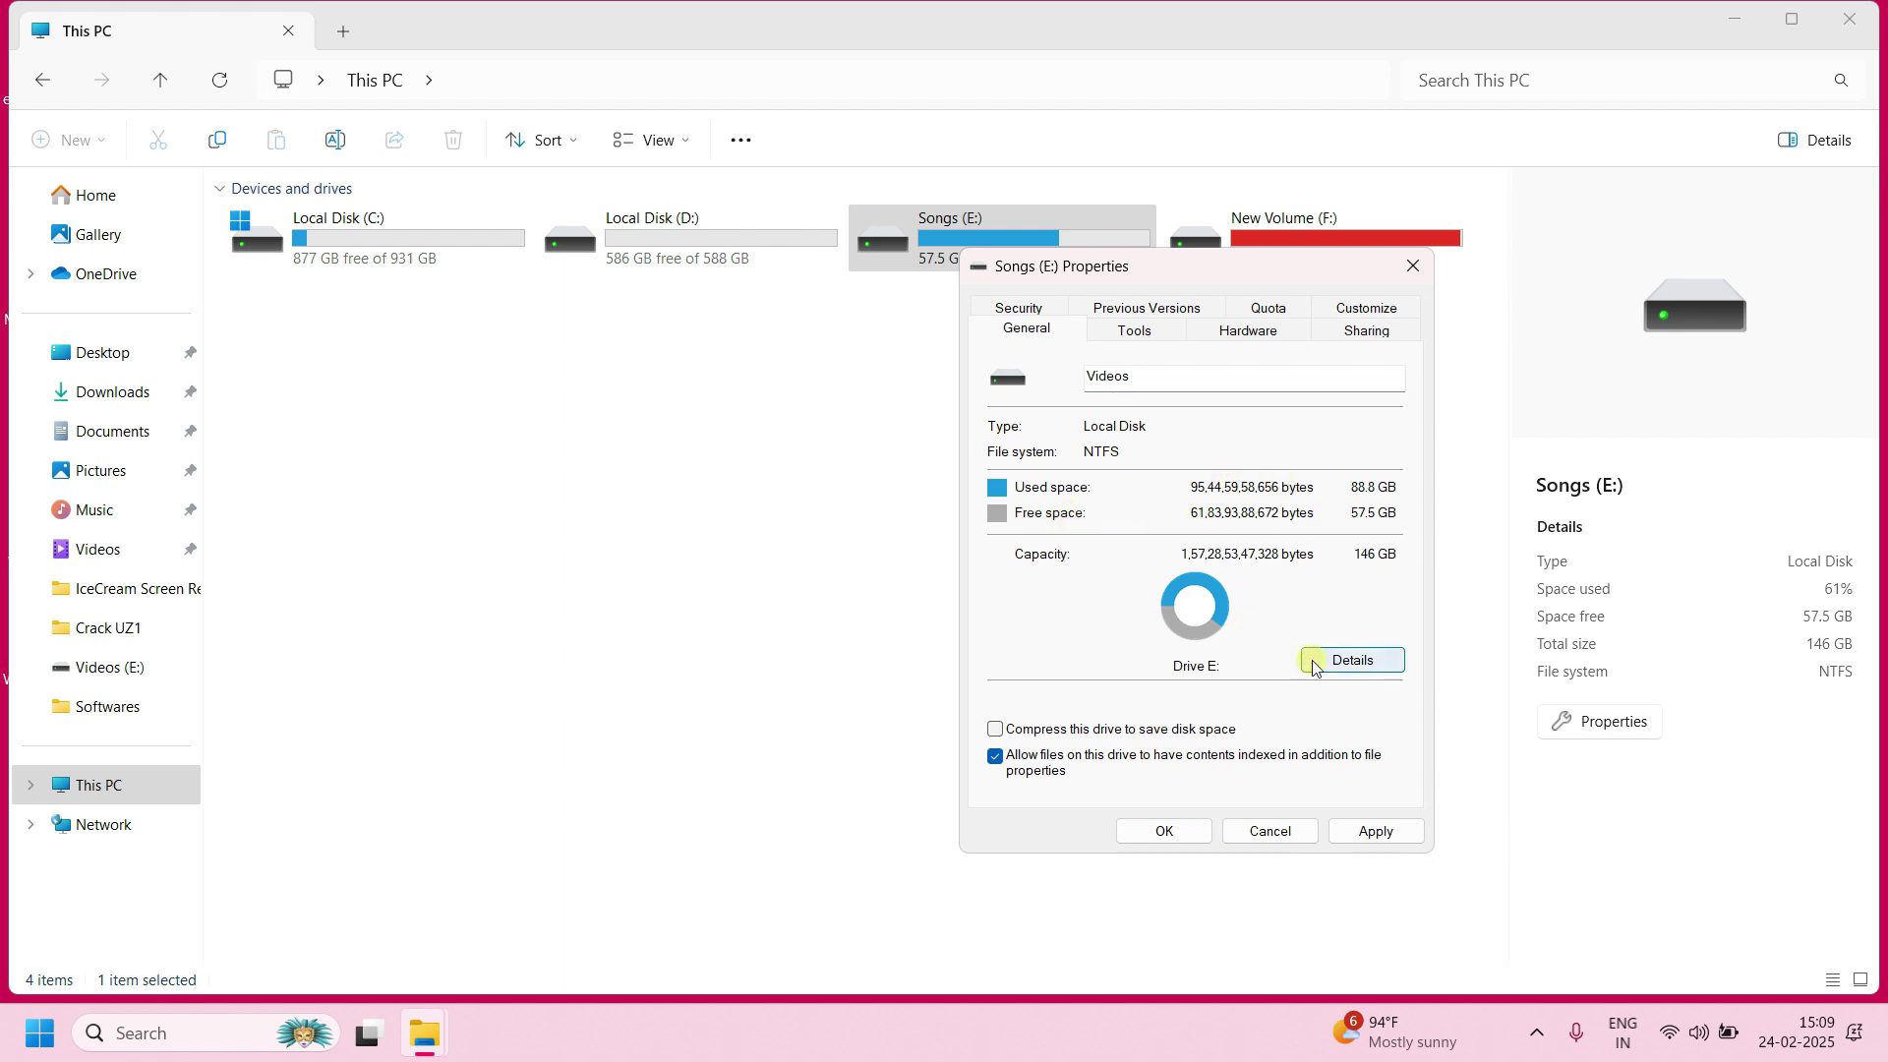
Review the drive's detailed storage usage in Settings, close it and cancel the drive's properties dialog.
left_click(1354, 660)
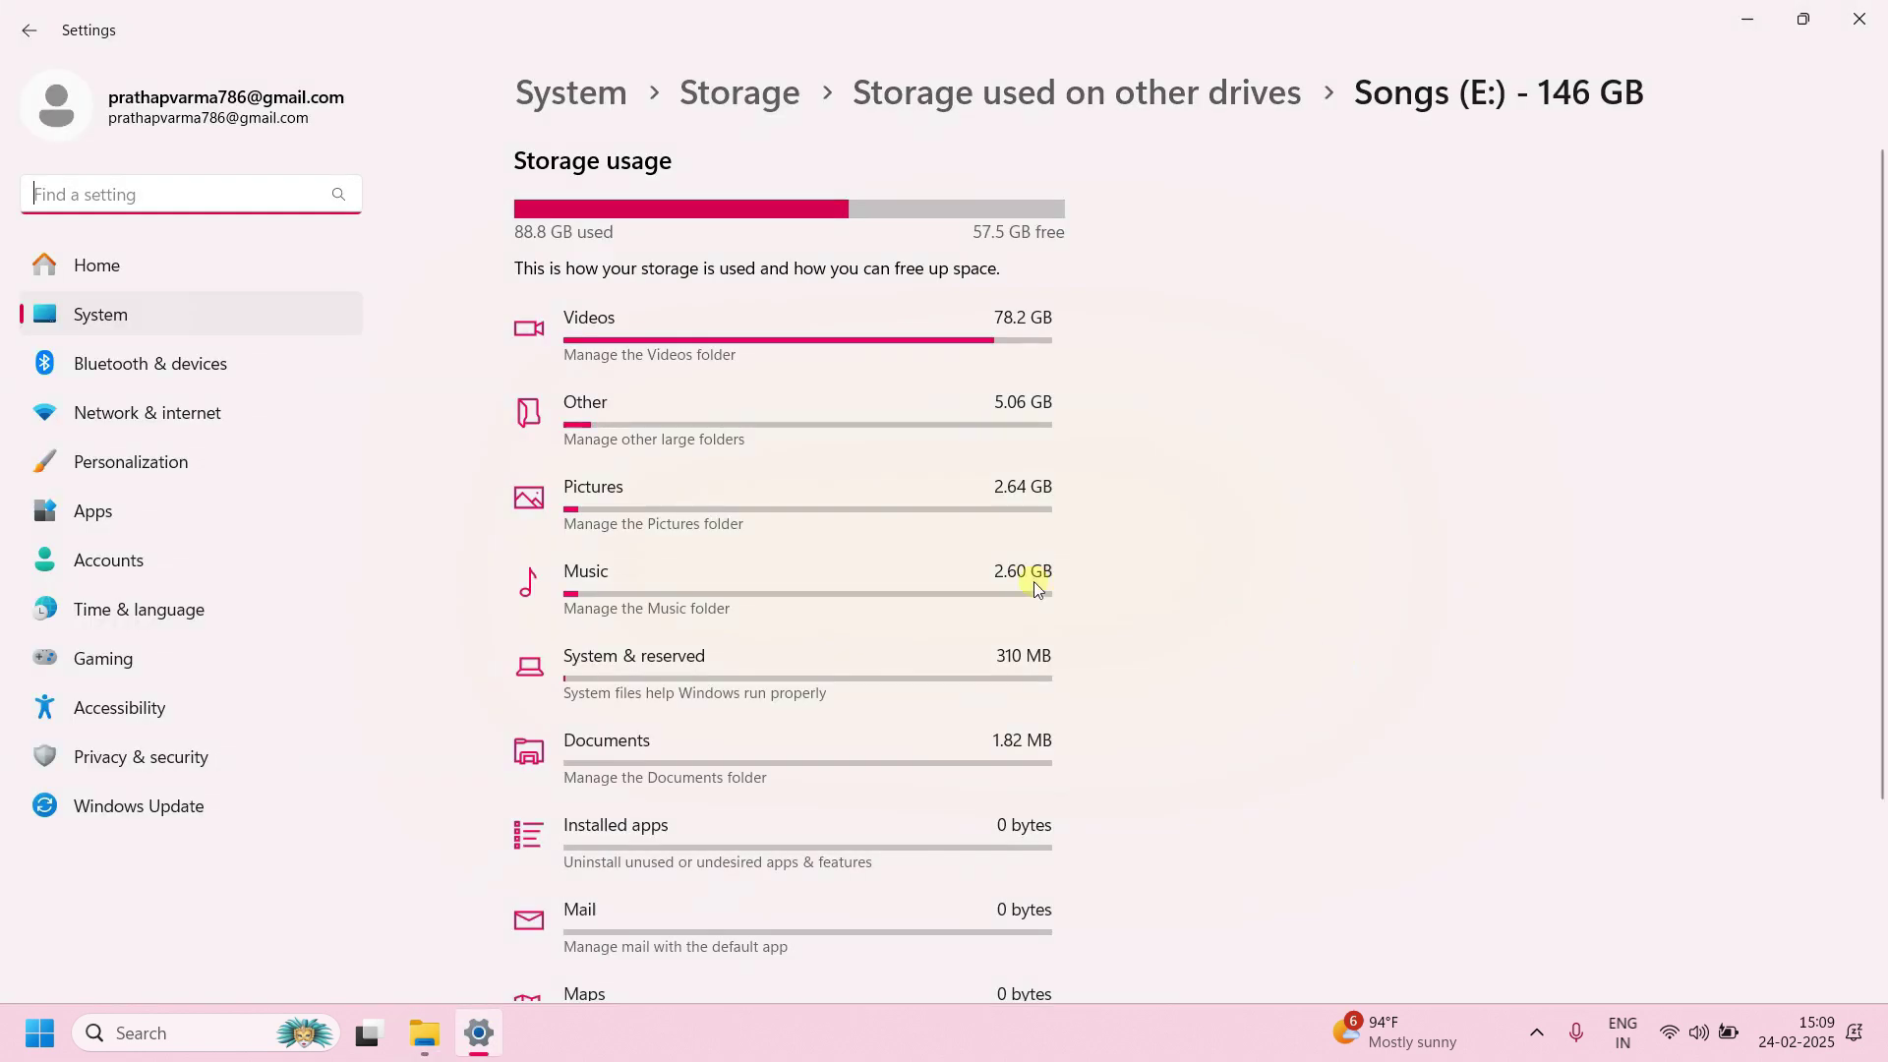
scroll(909, 802, "down", 1)
scroll(915, 806, "down", 3)
left_click(1858, 19)
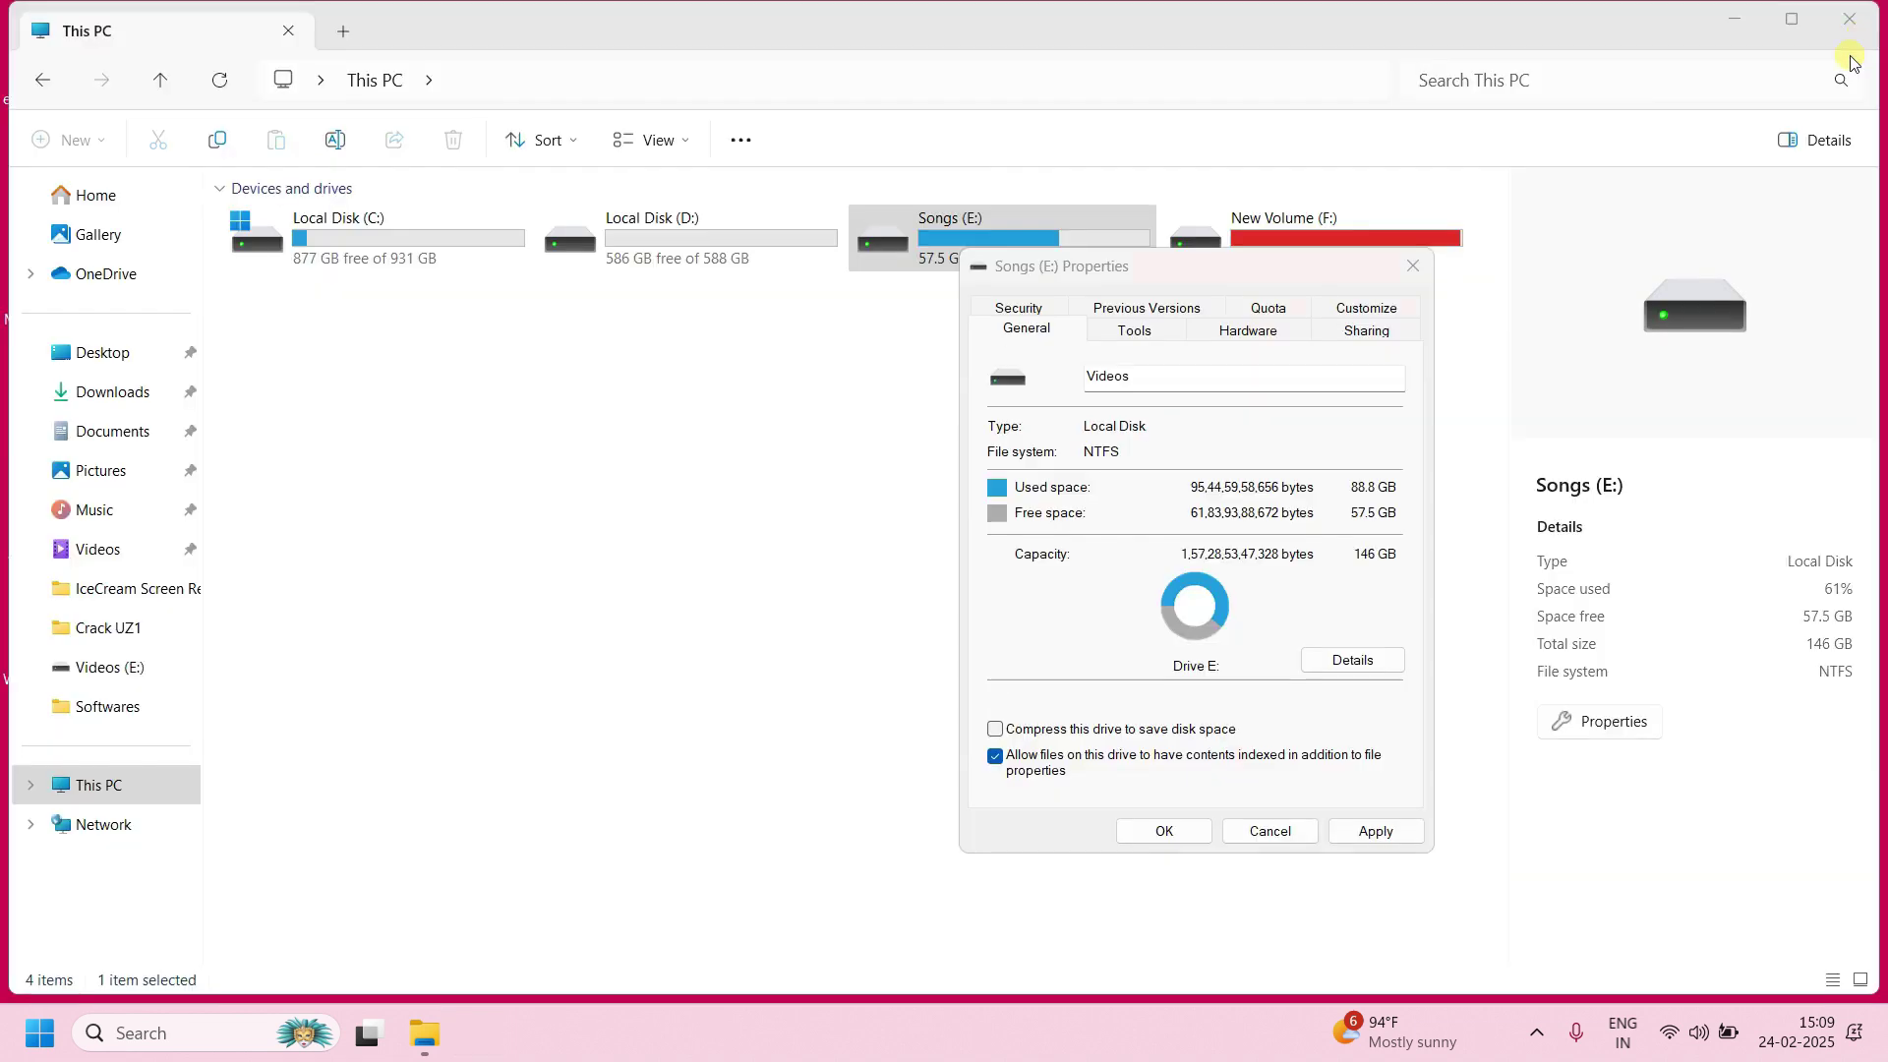
left_click(1269, 832)
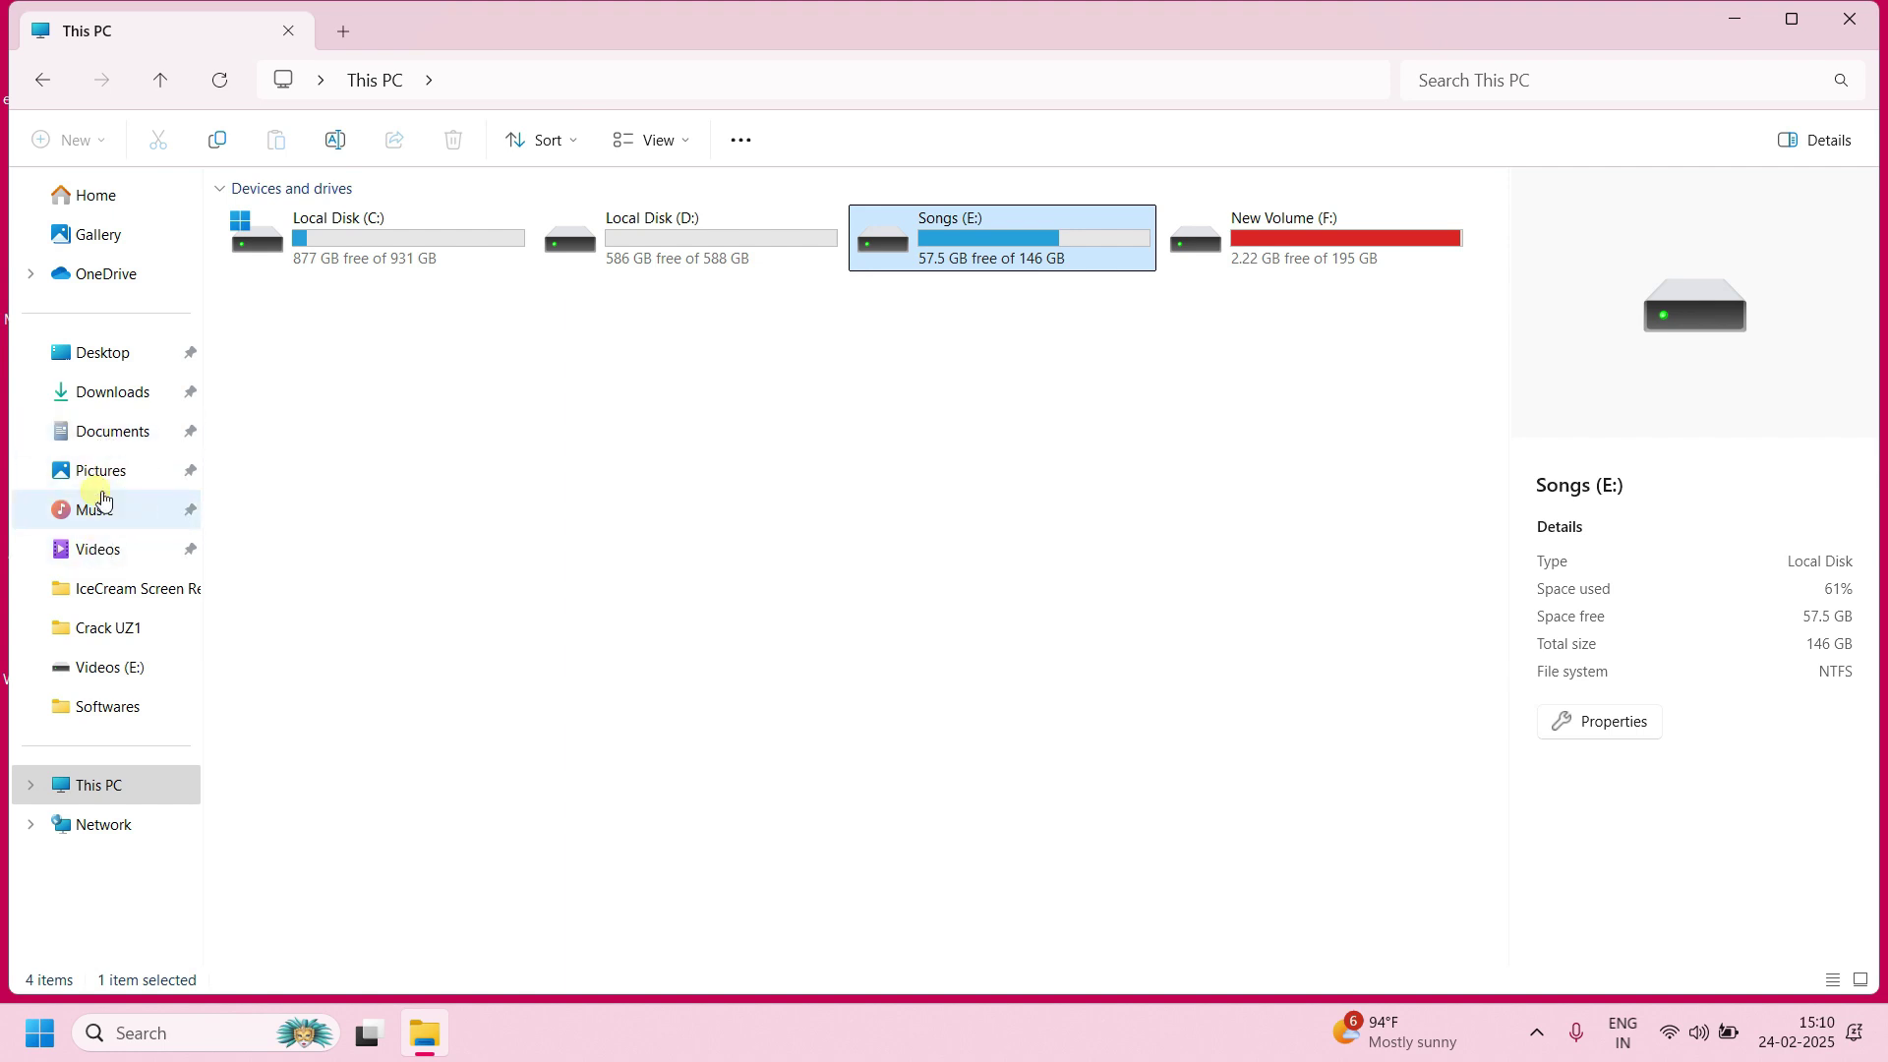
Browse the telugu folder on the Songs (E:) drive and close the window.
left_click(644, 506)
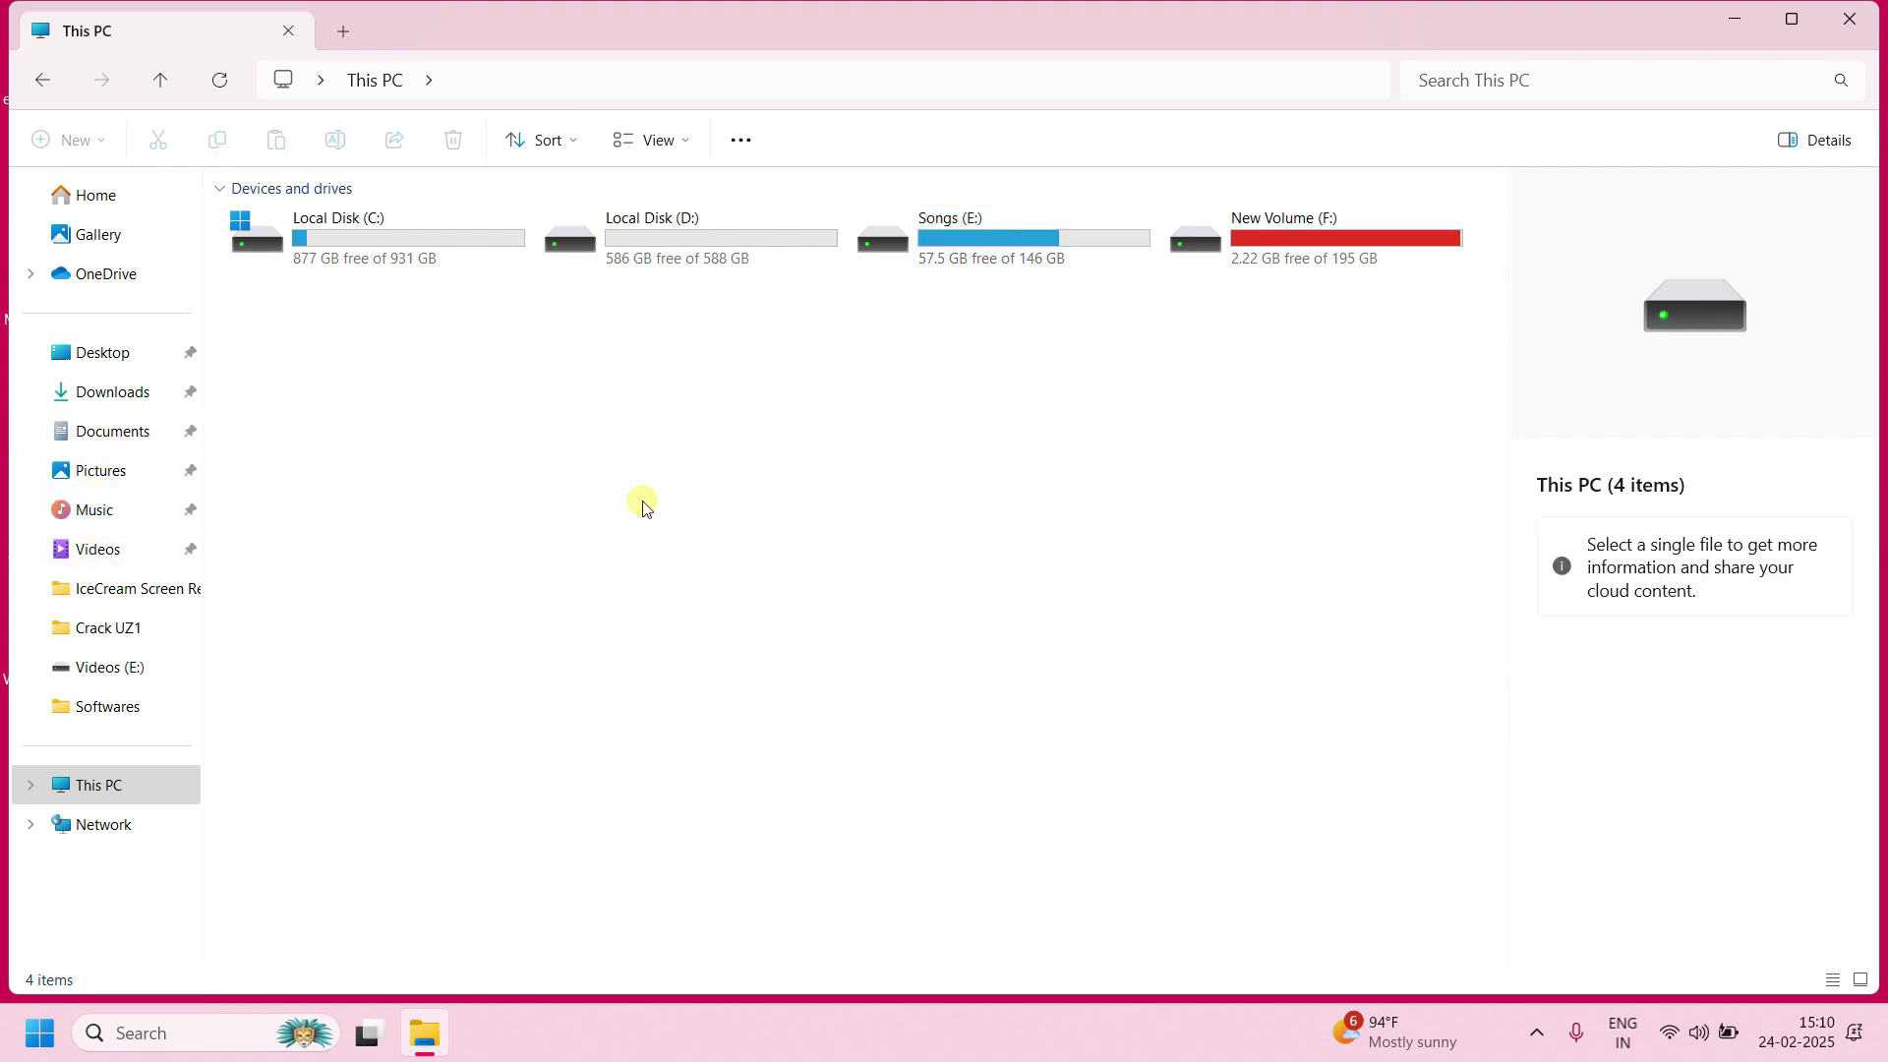
double_click(1024, 227)
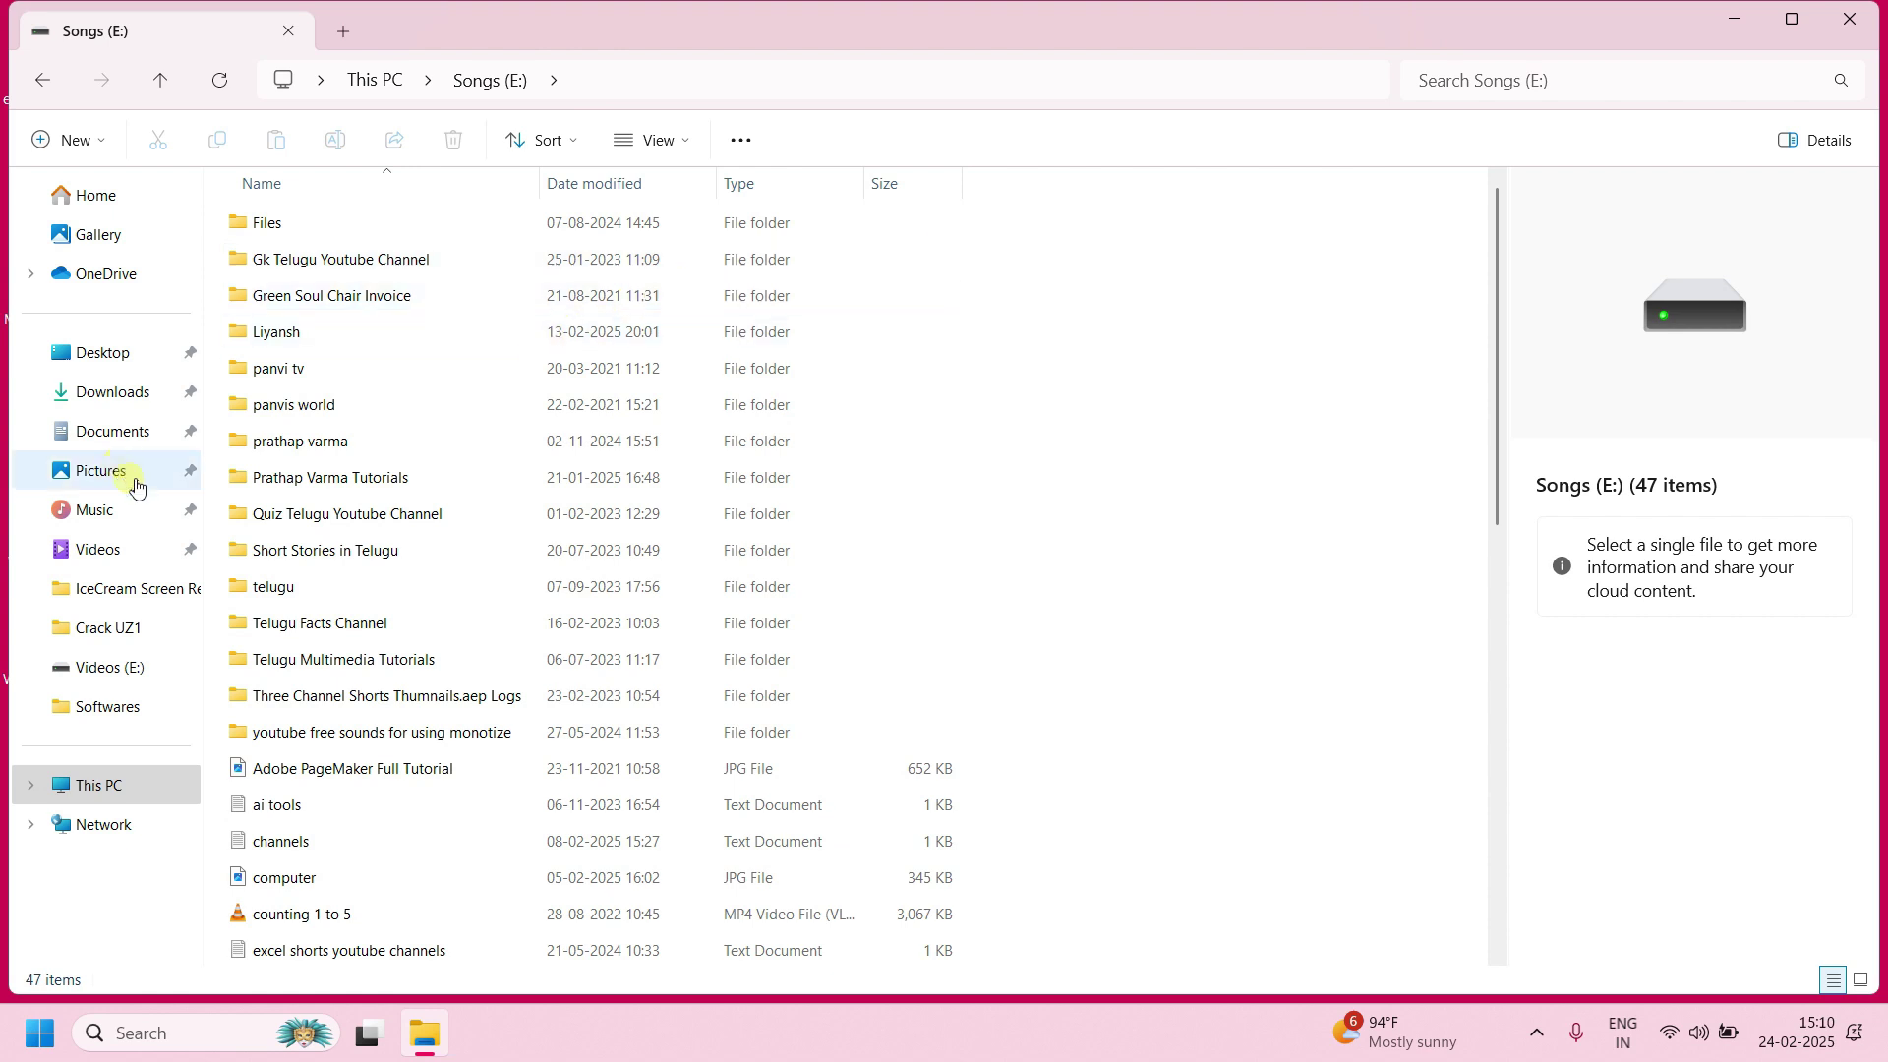
double_click(257, 588)
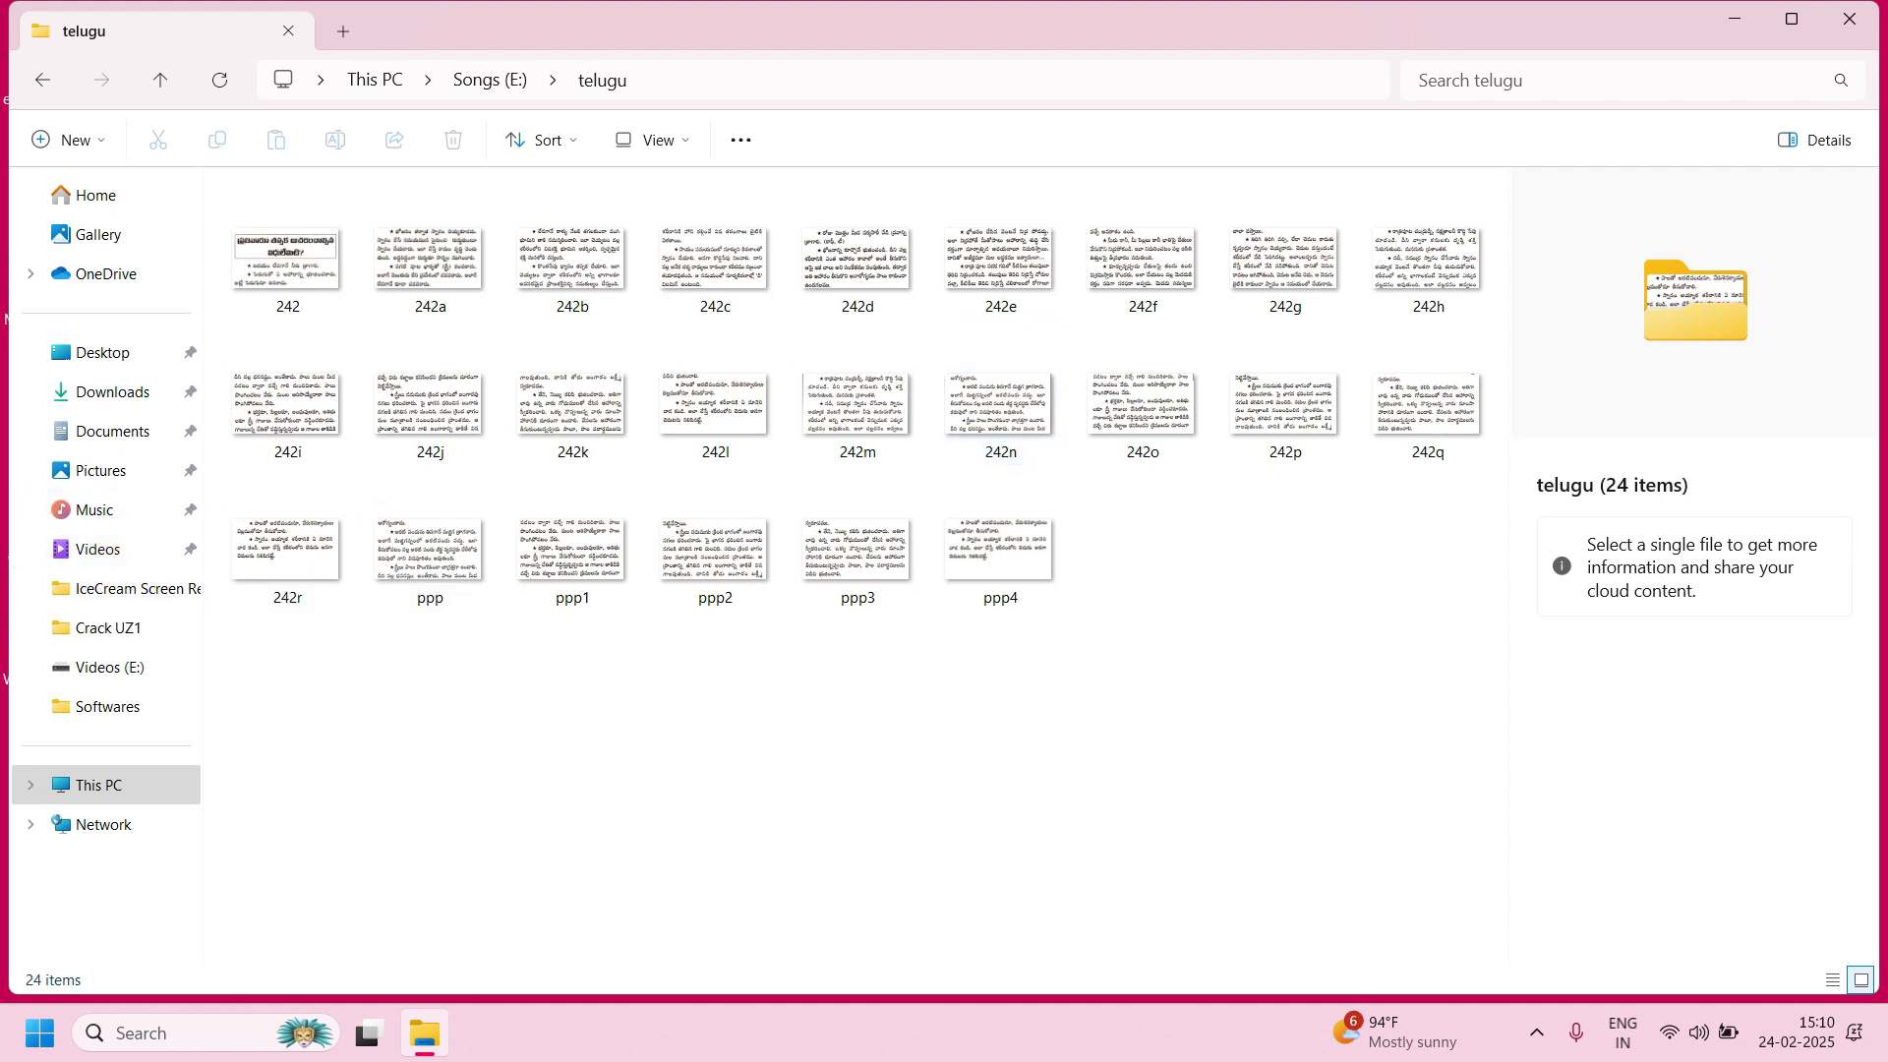
left_click(1849, 18)
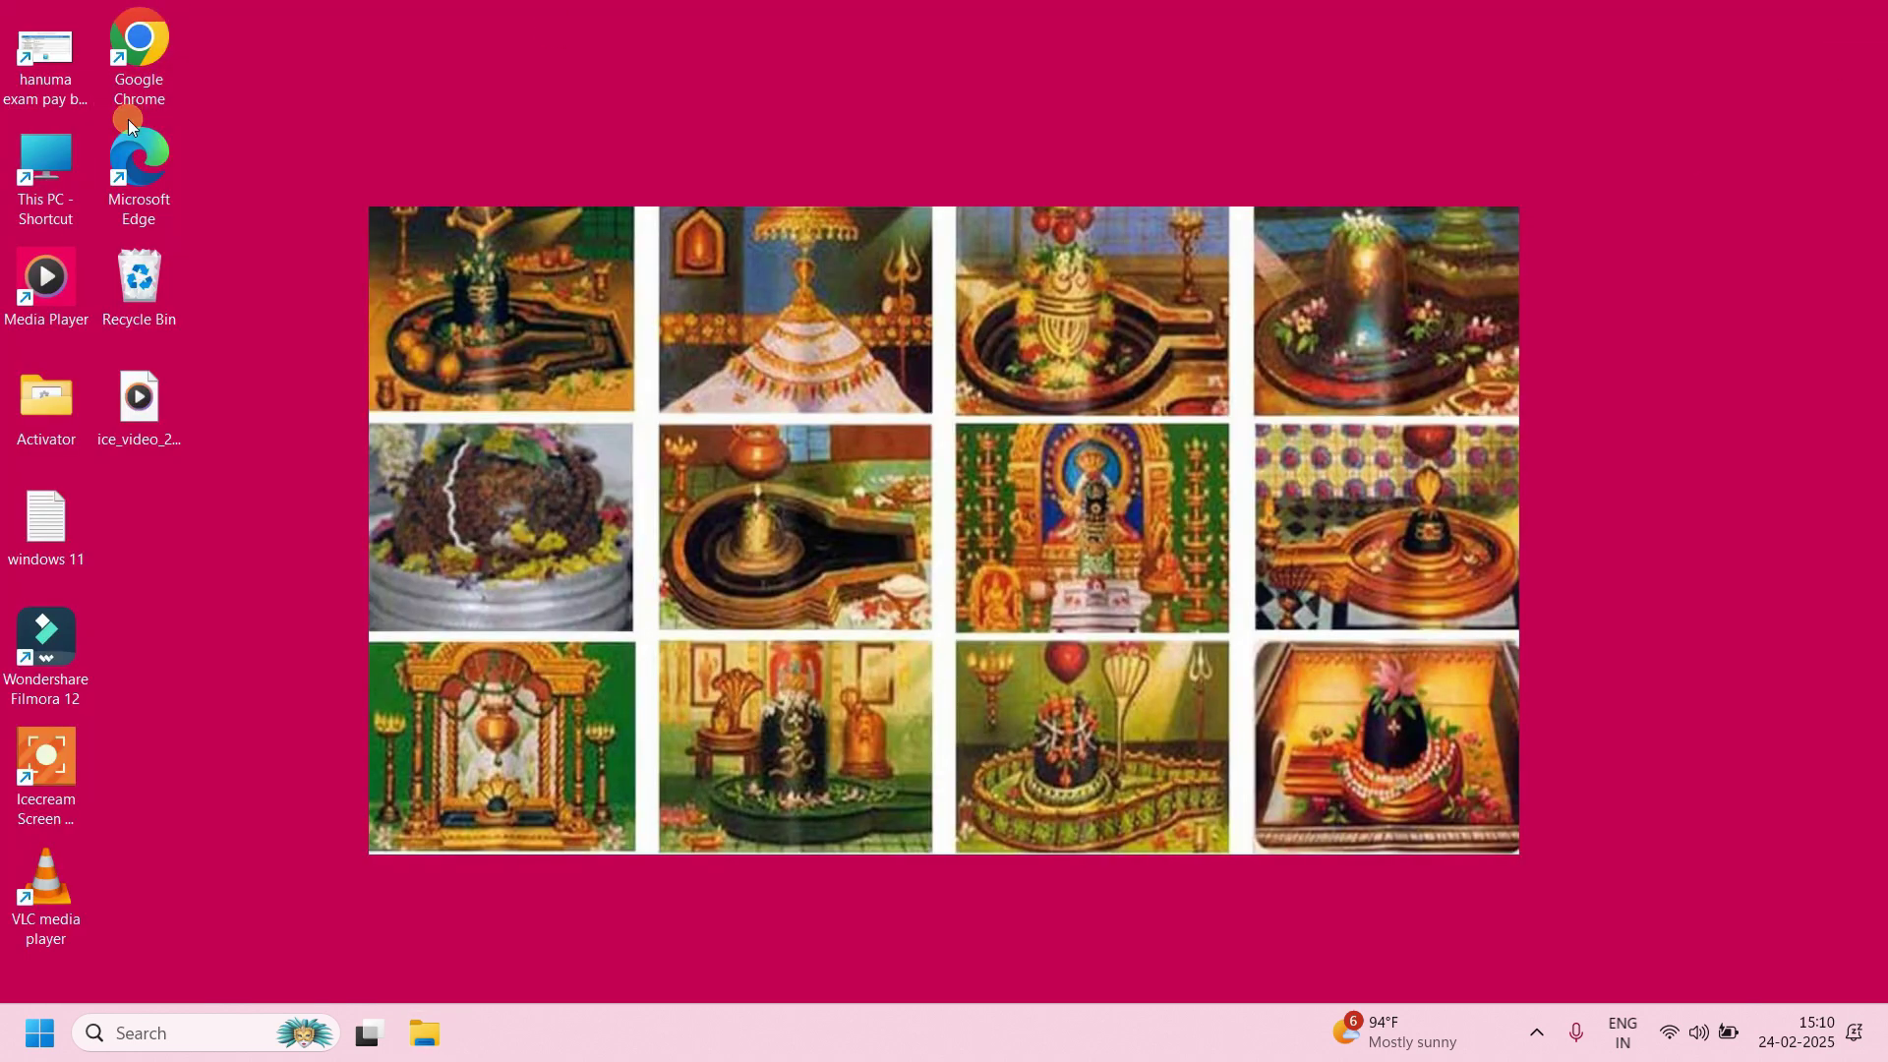
Open This PC from its desktop shortcut and close it, and do the same with File Explorer's Home view.
double_click(49, 167)
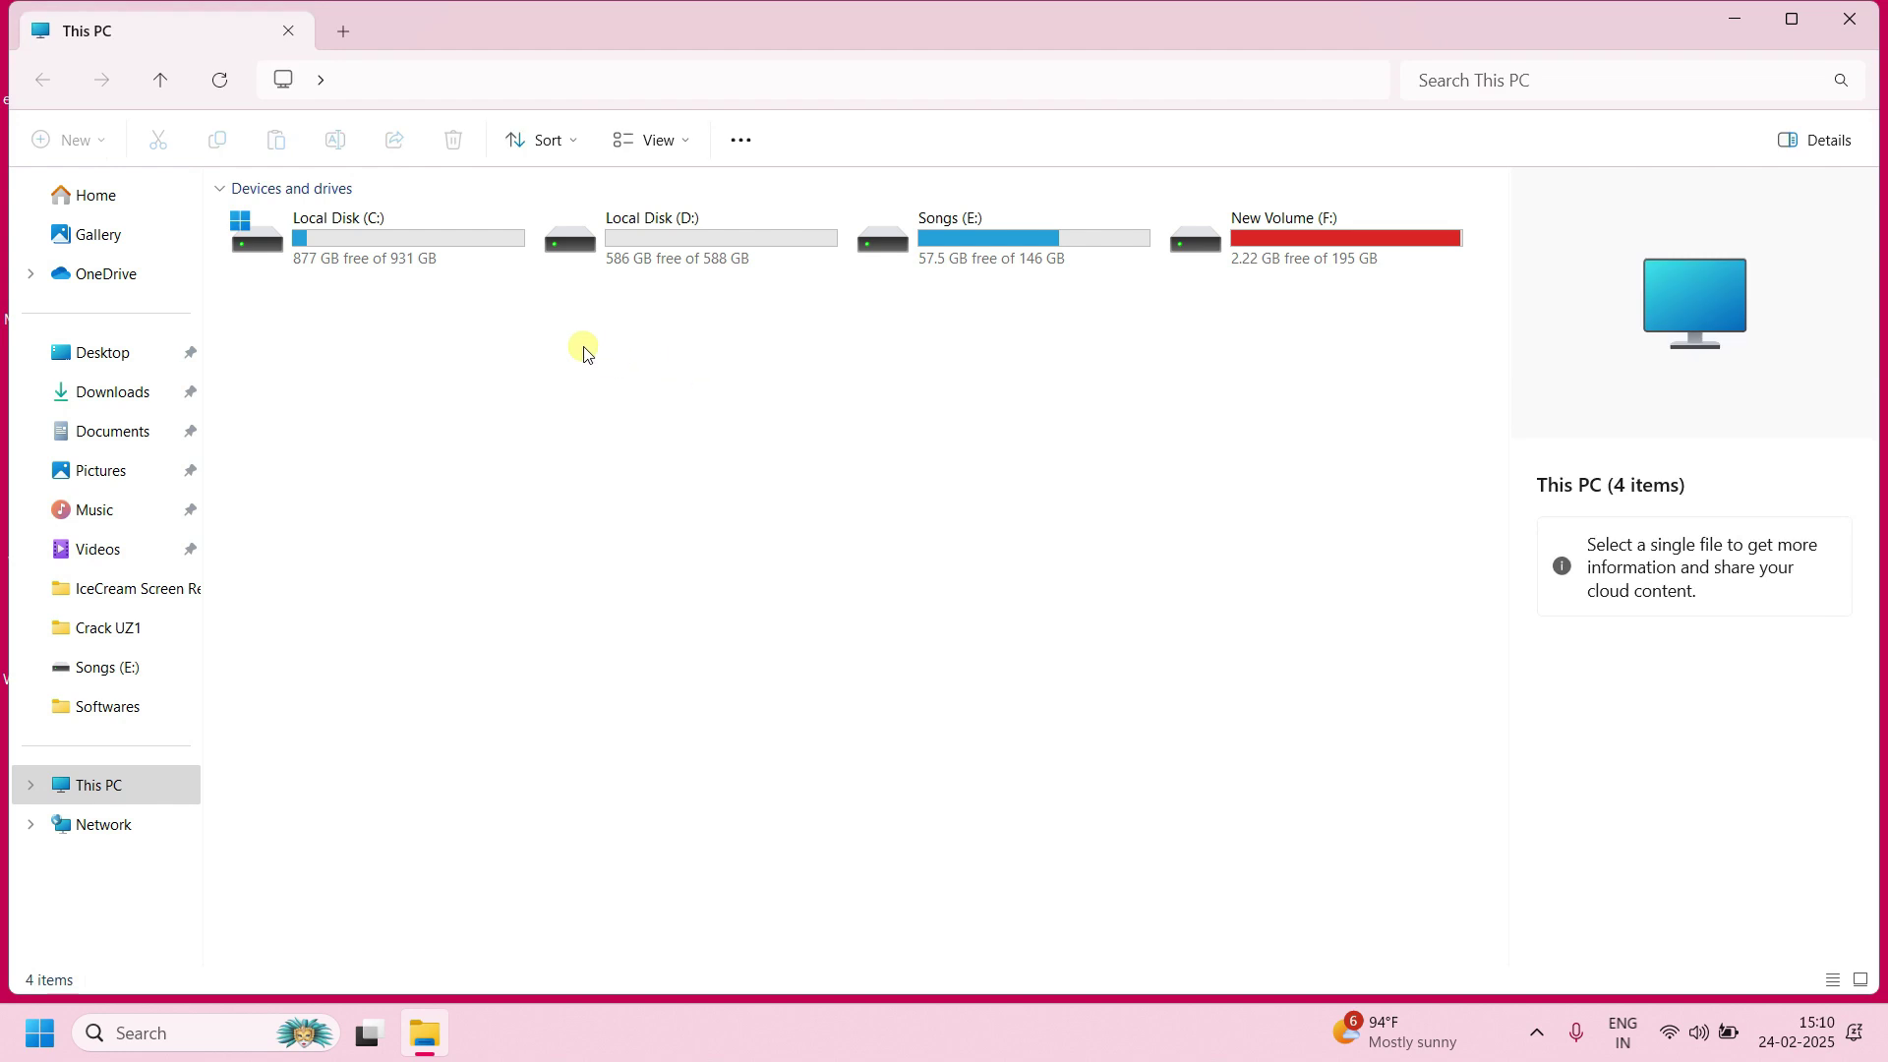
left_click(1868, 15)
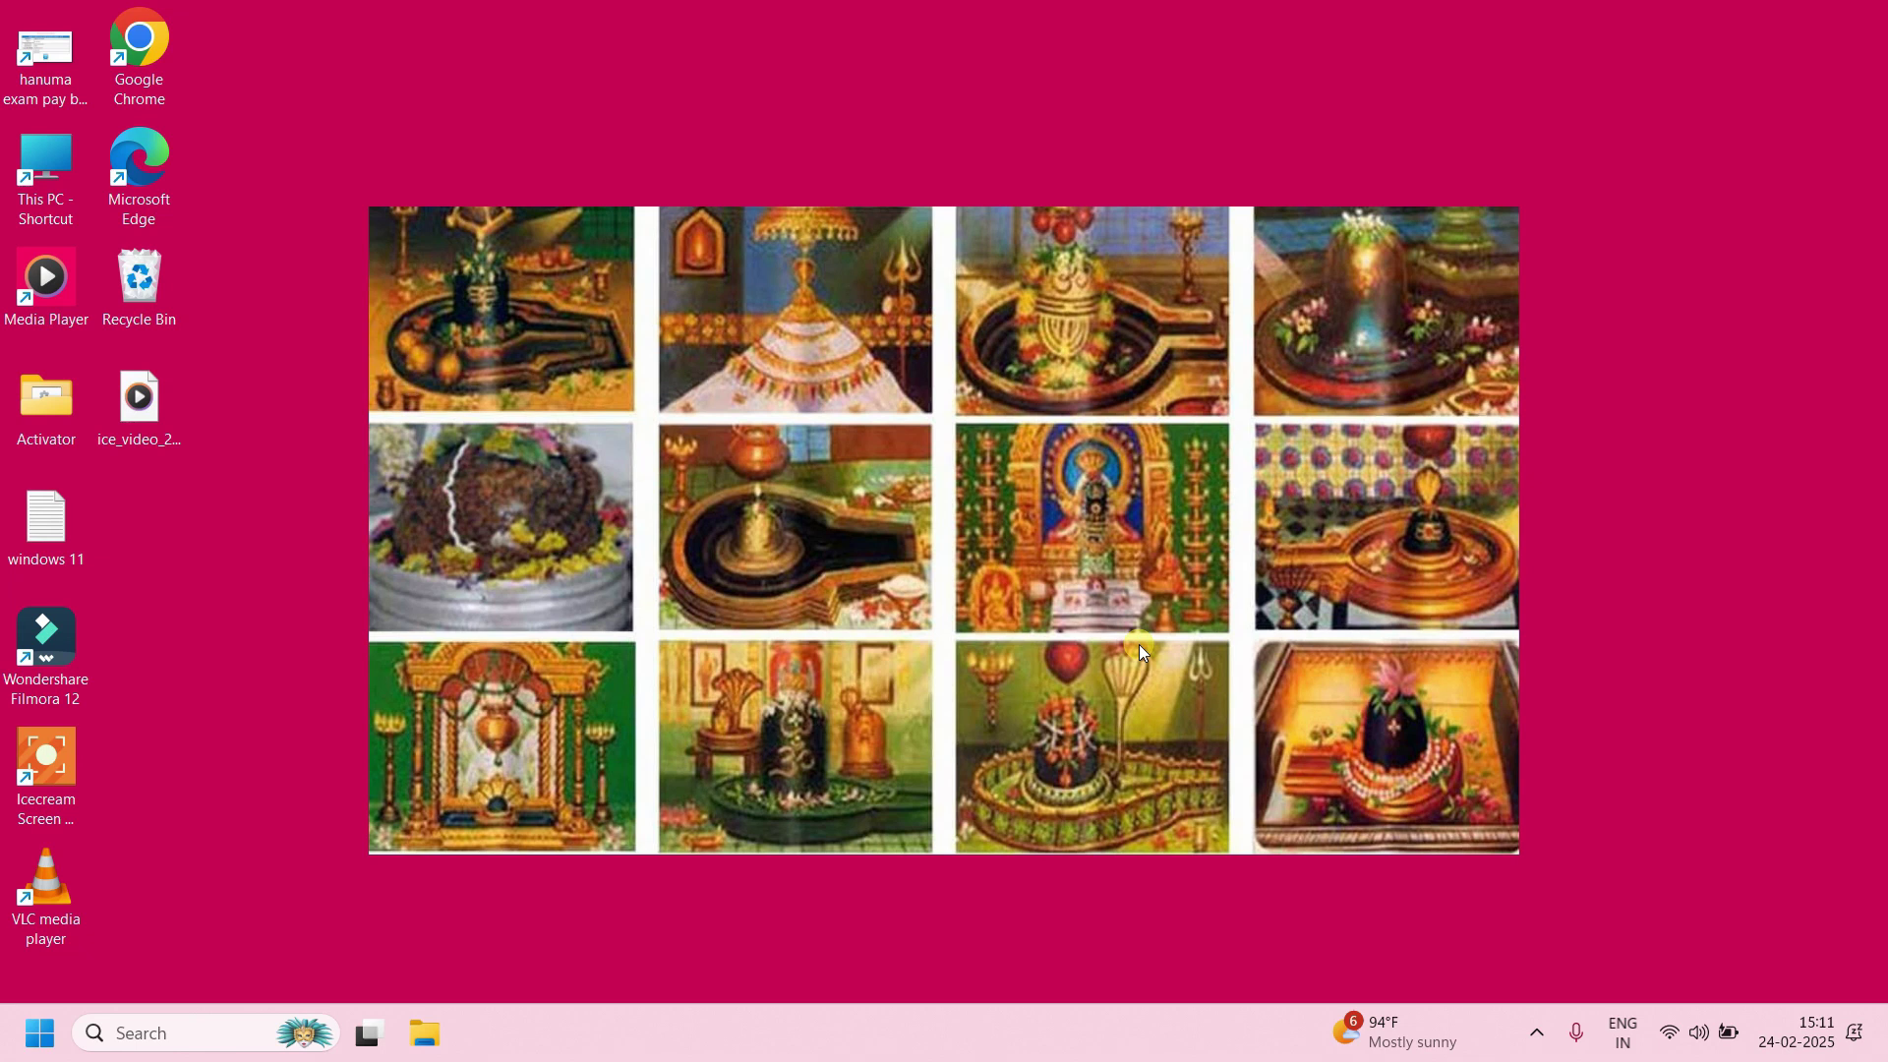
key("super+e")
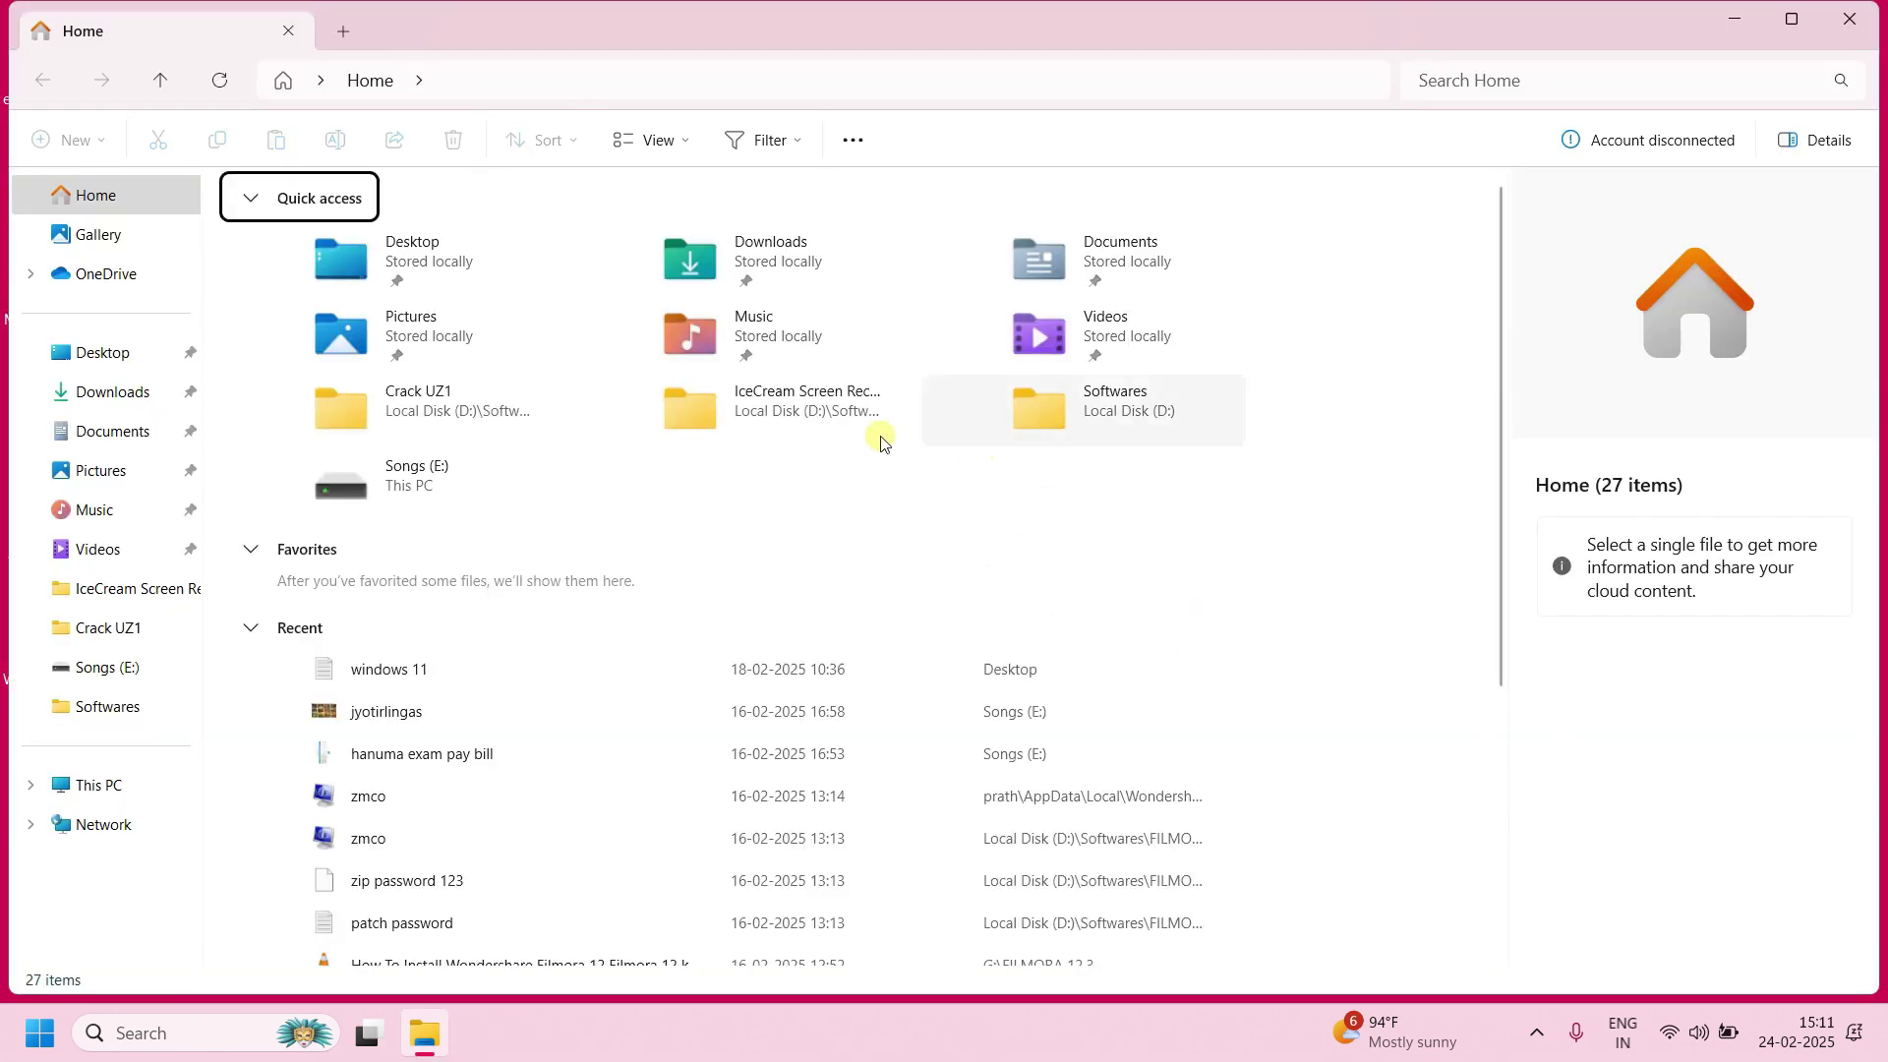
left_click(1853, 28)
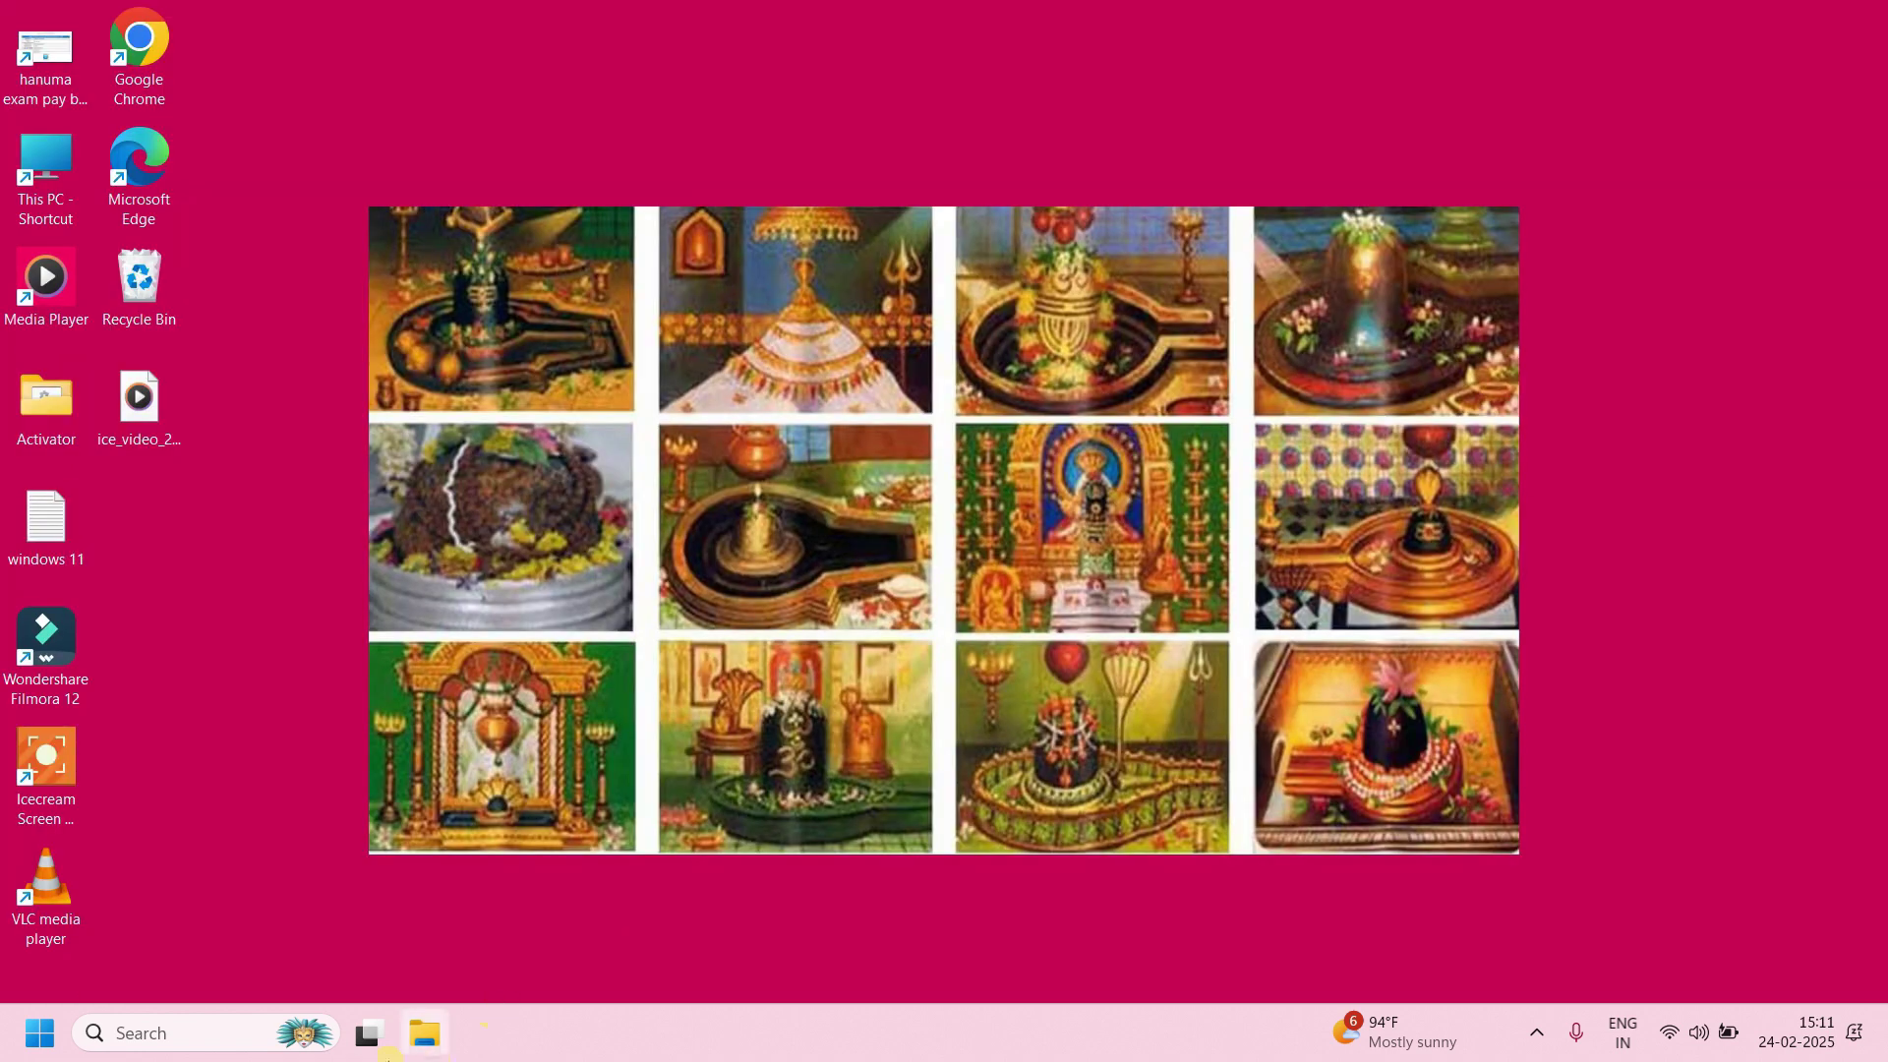
Open File Explorer at Home, minimize it and close the second Home window.
left_click(435, 1049)
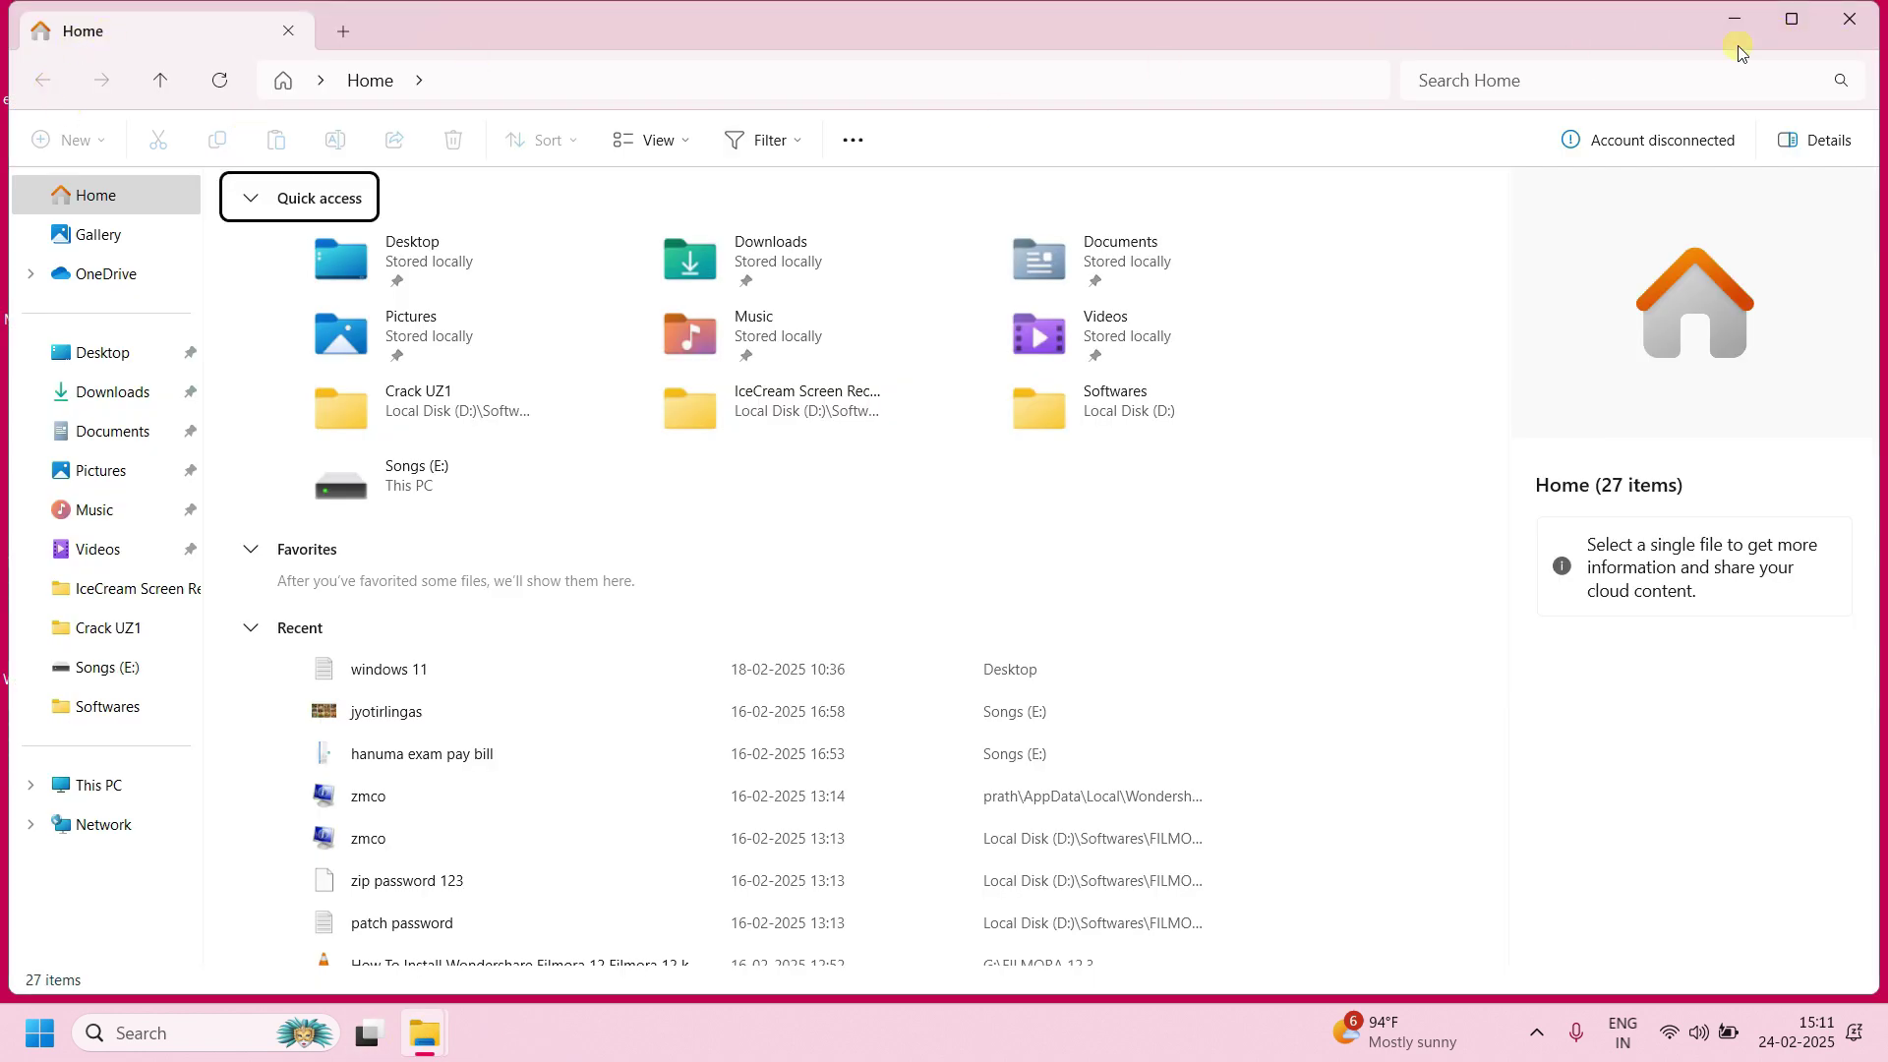
left_click(1733, 21)
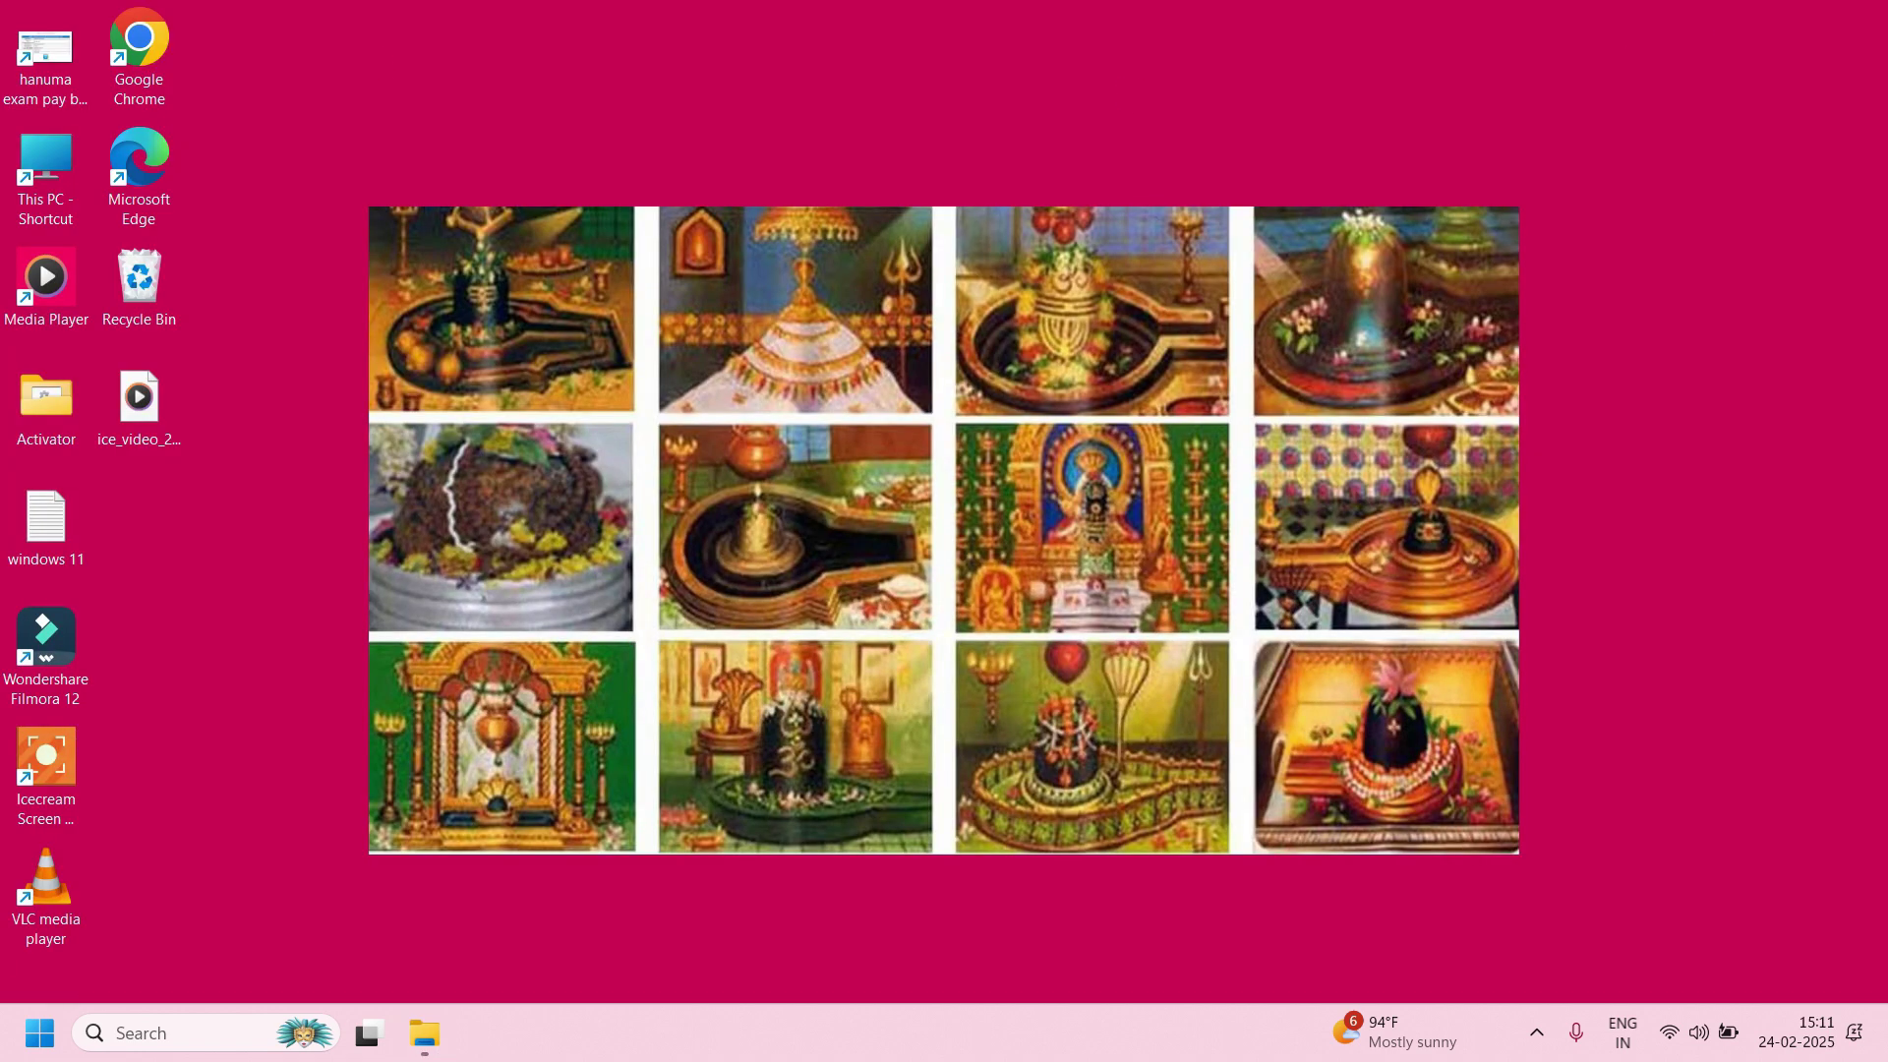
double_click(35, 175)
mouse_move(425, 1032)
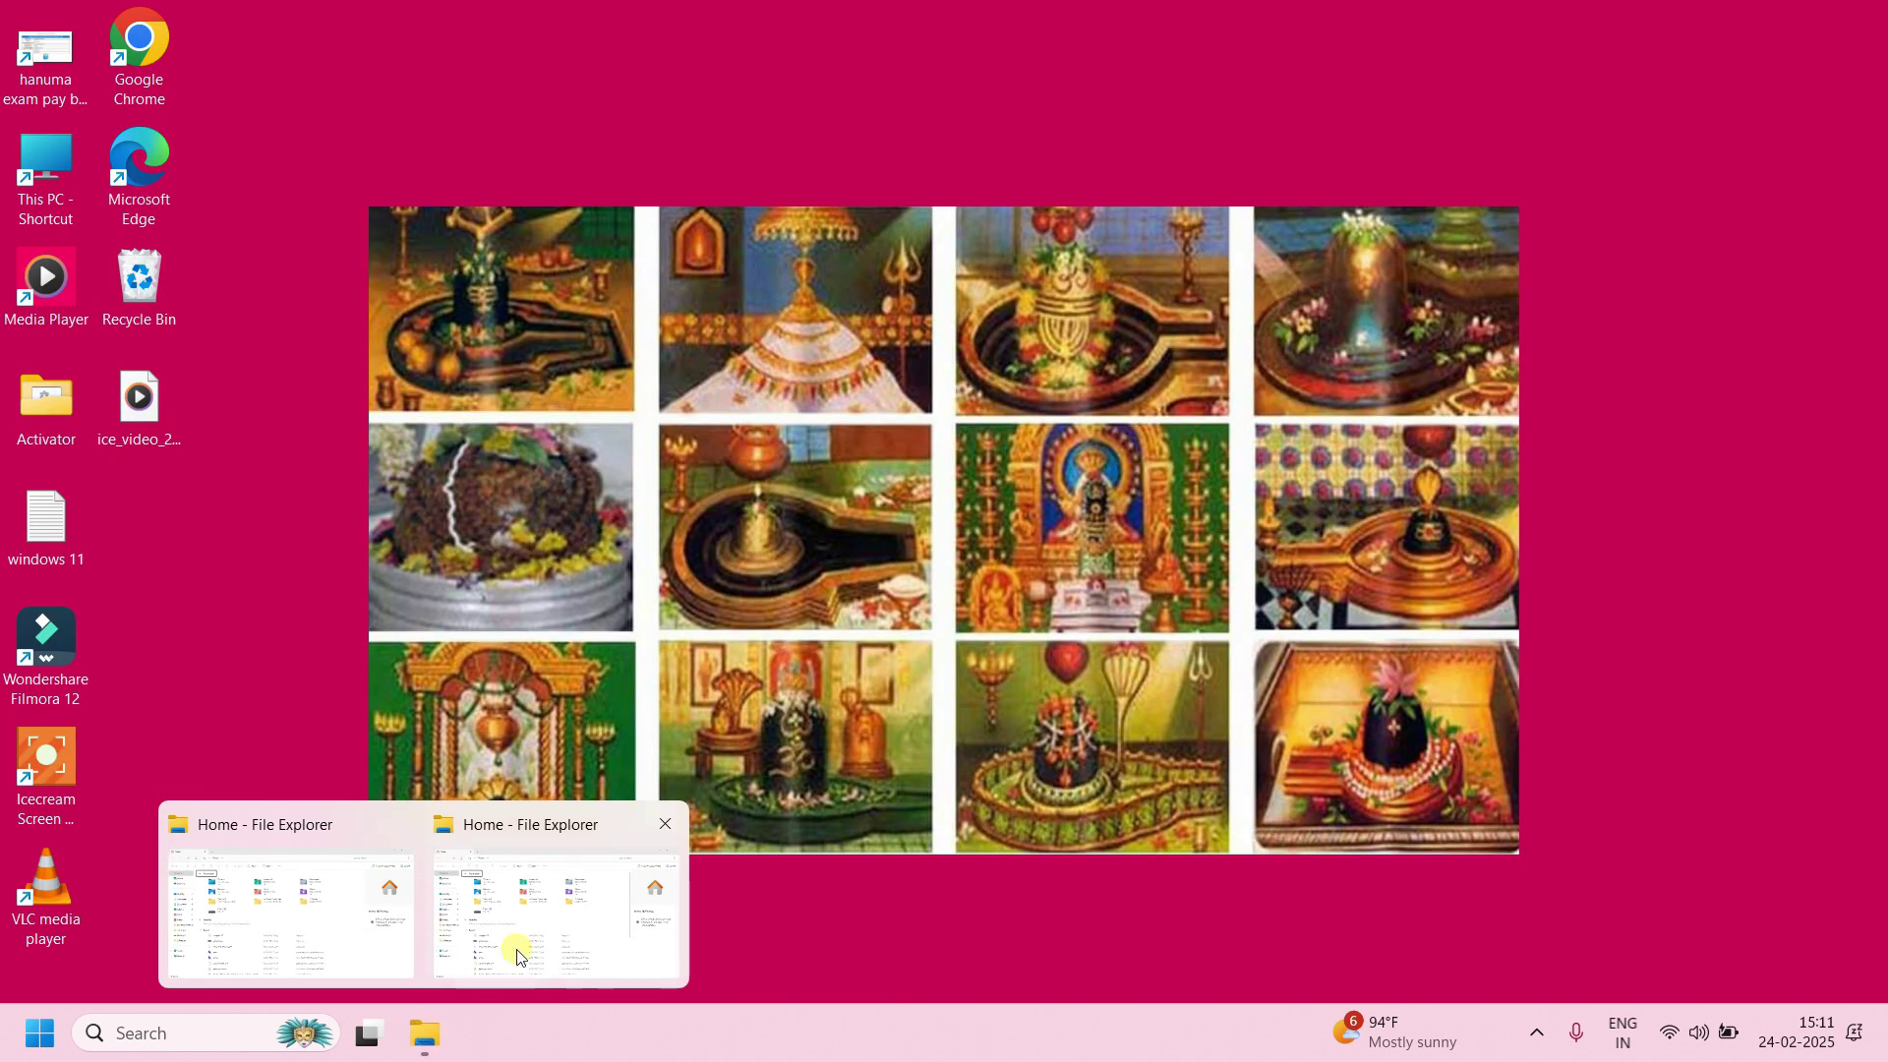
left_click(661, 826)
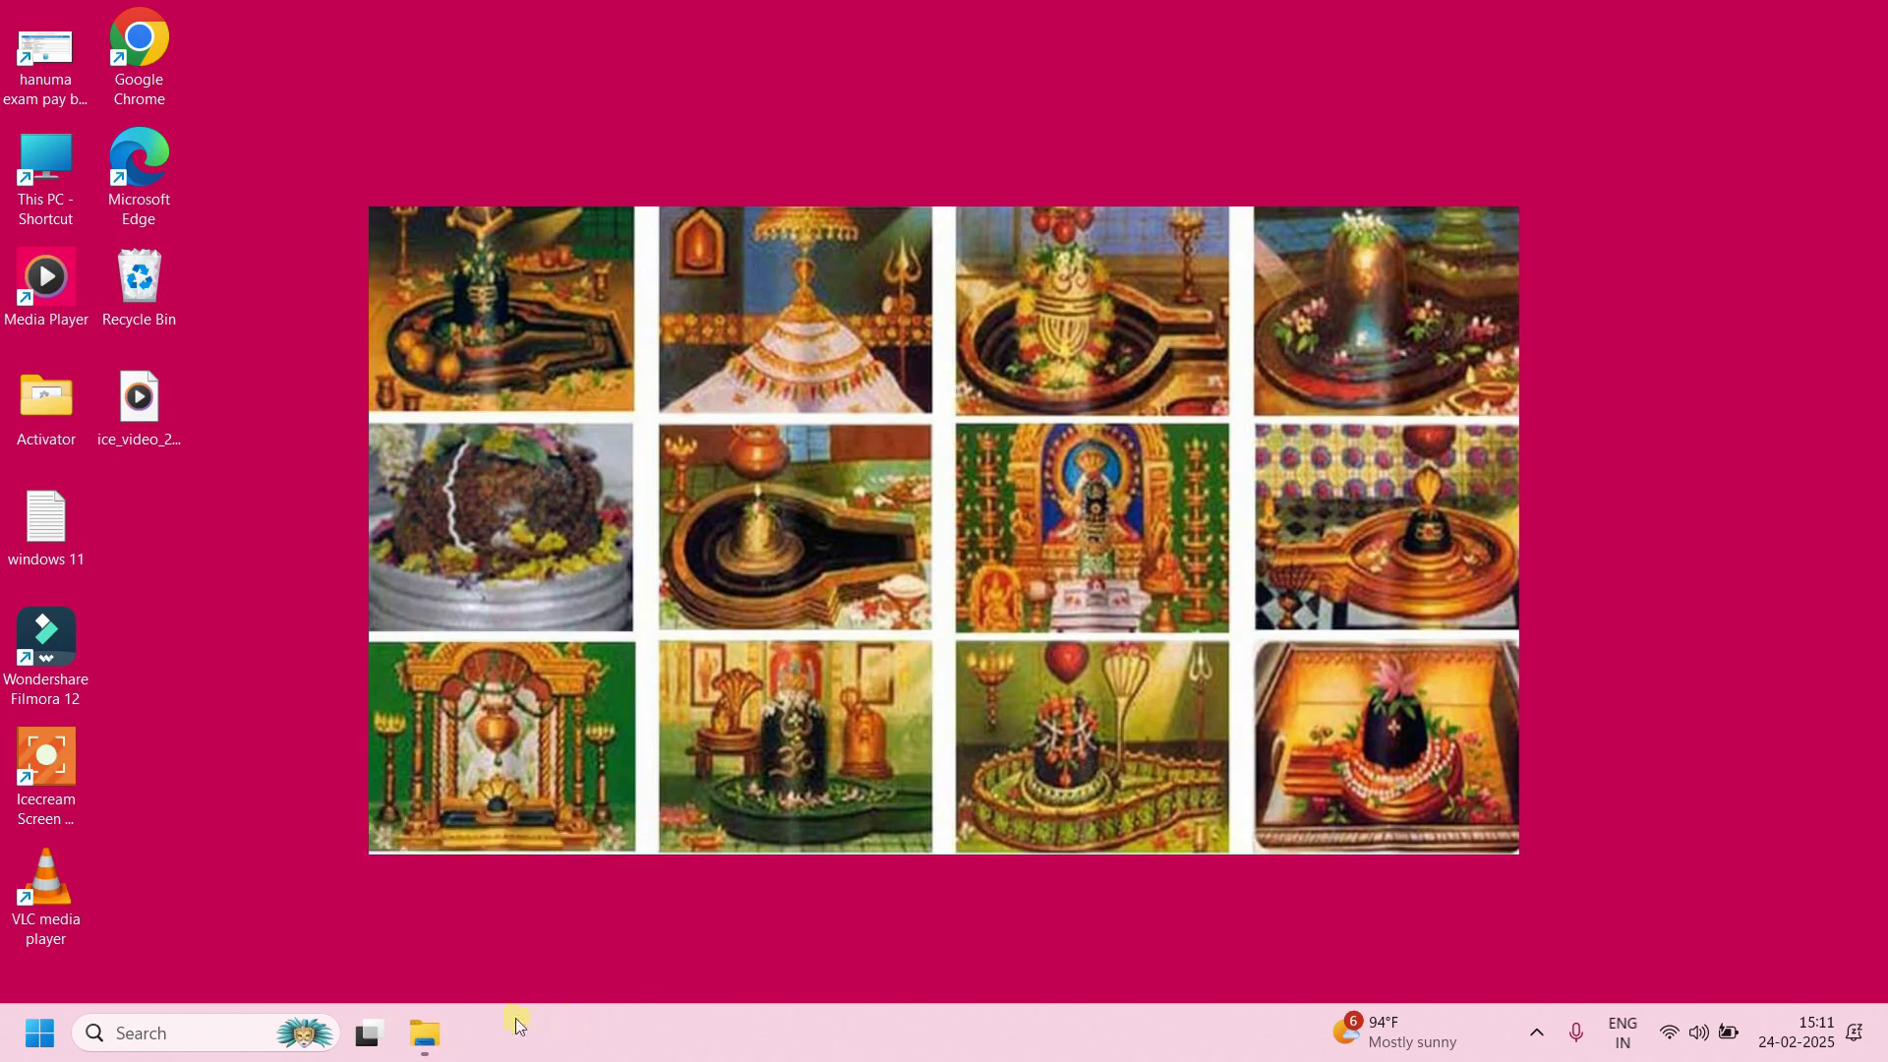
Restore the File Explorer window and browse the Downloads, Desktop and Music folders.
left_click(439, 1040)
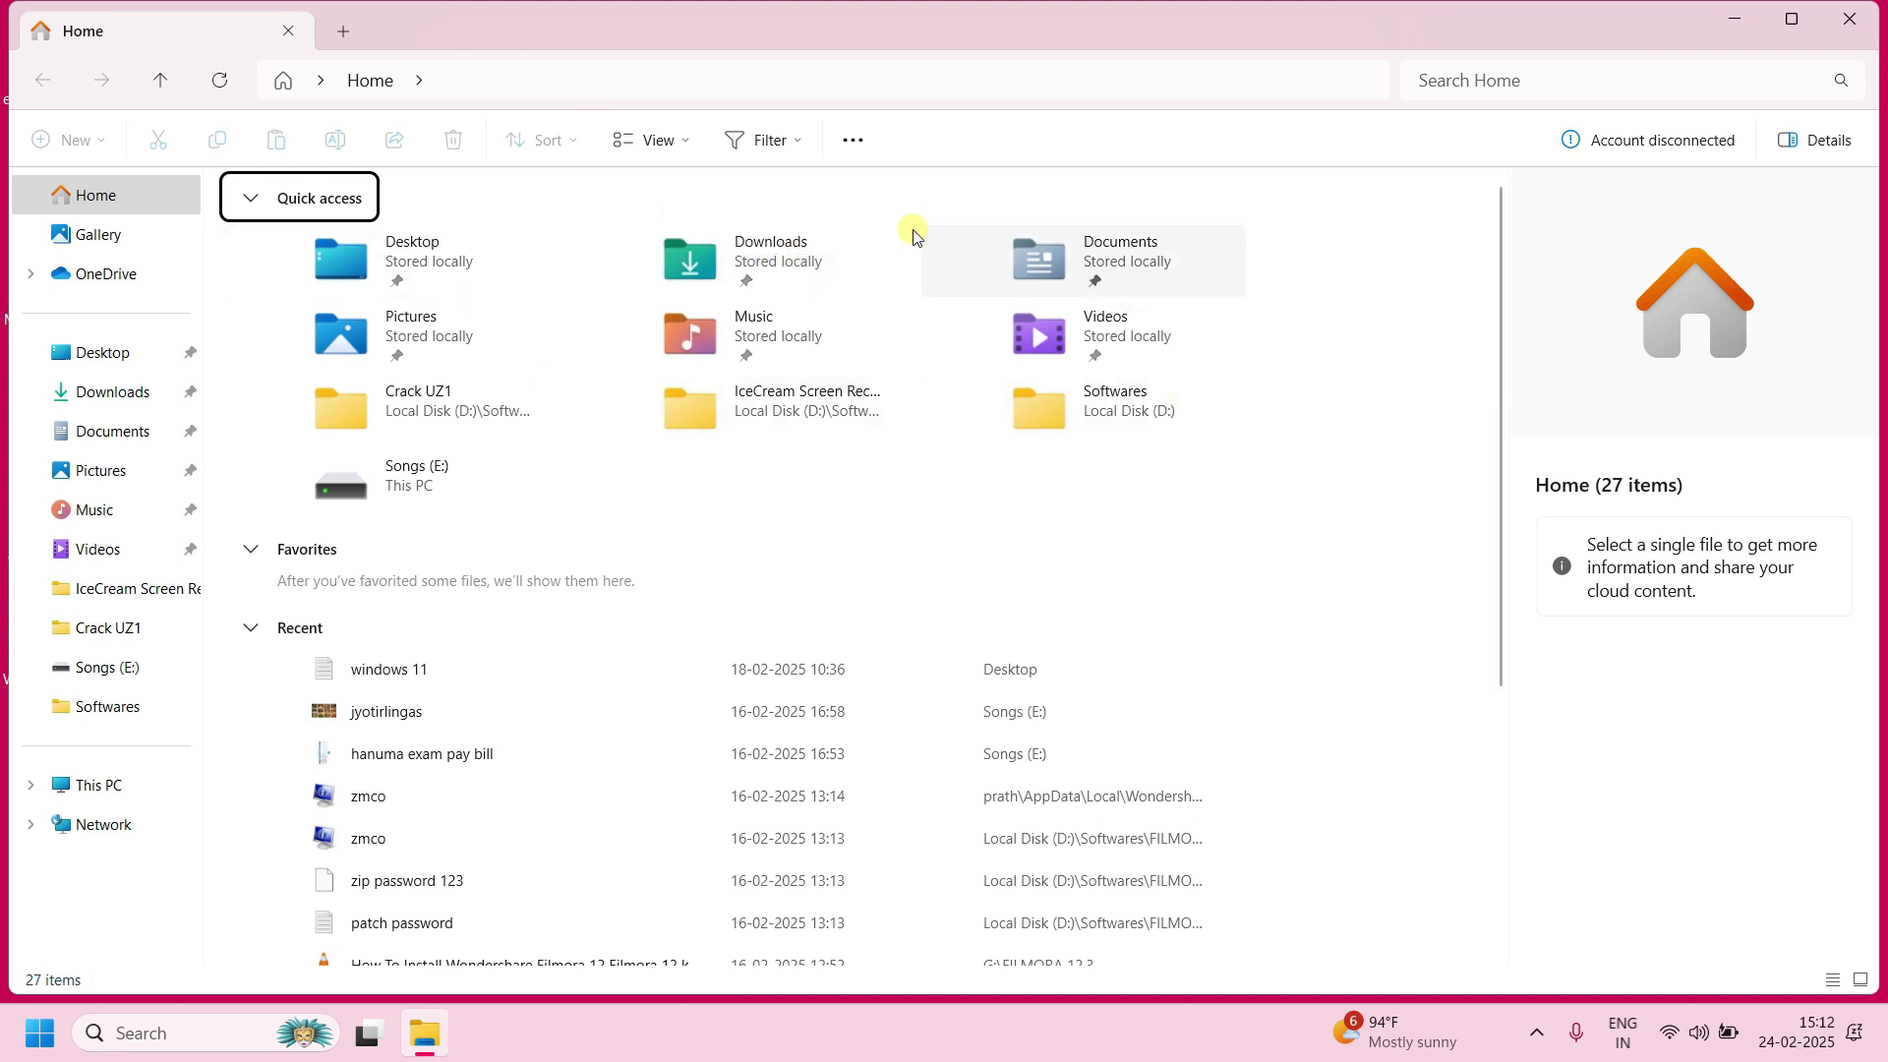
double_click(809, 258)
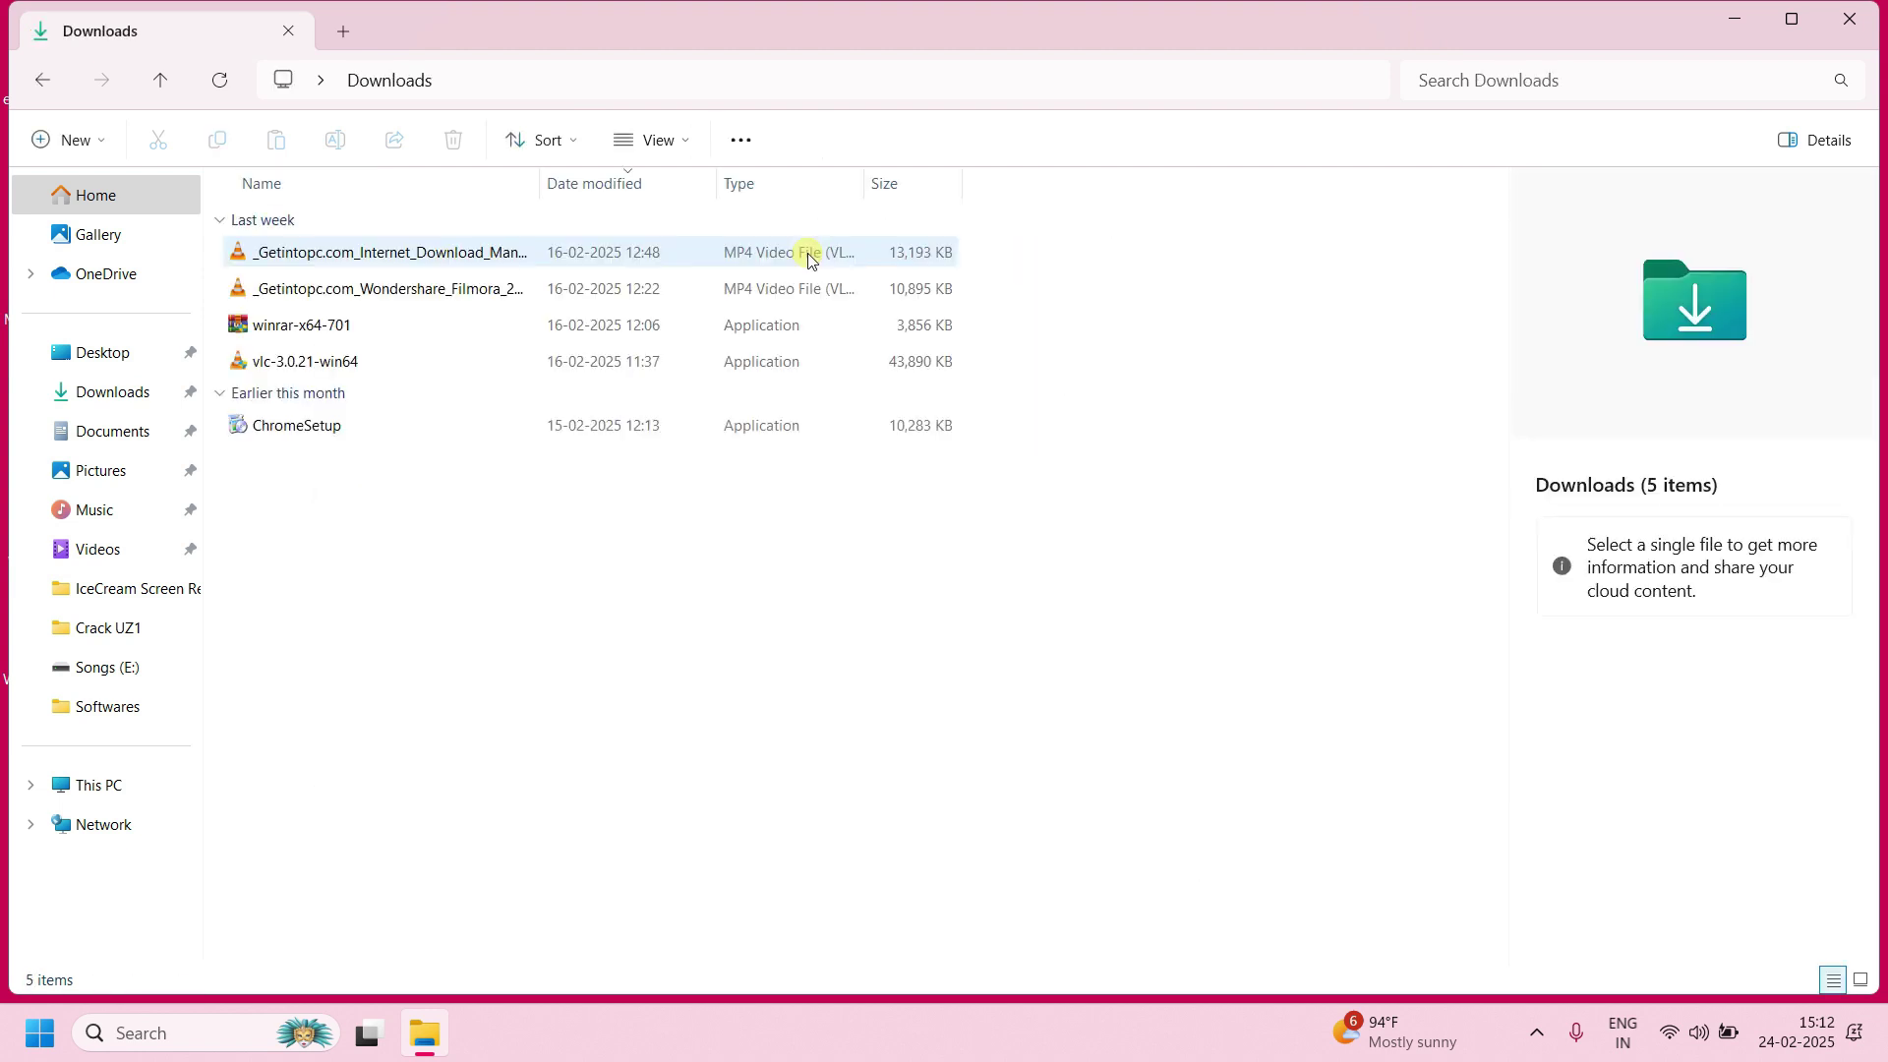
left_click(160, 80)
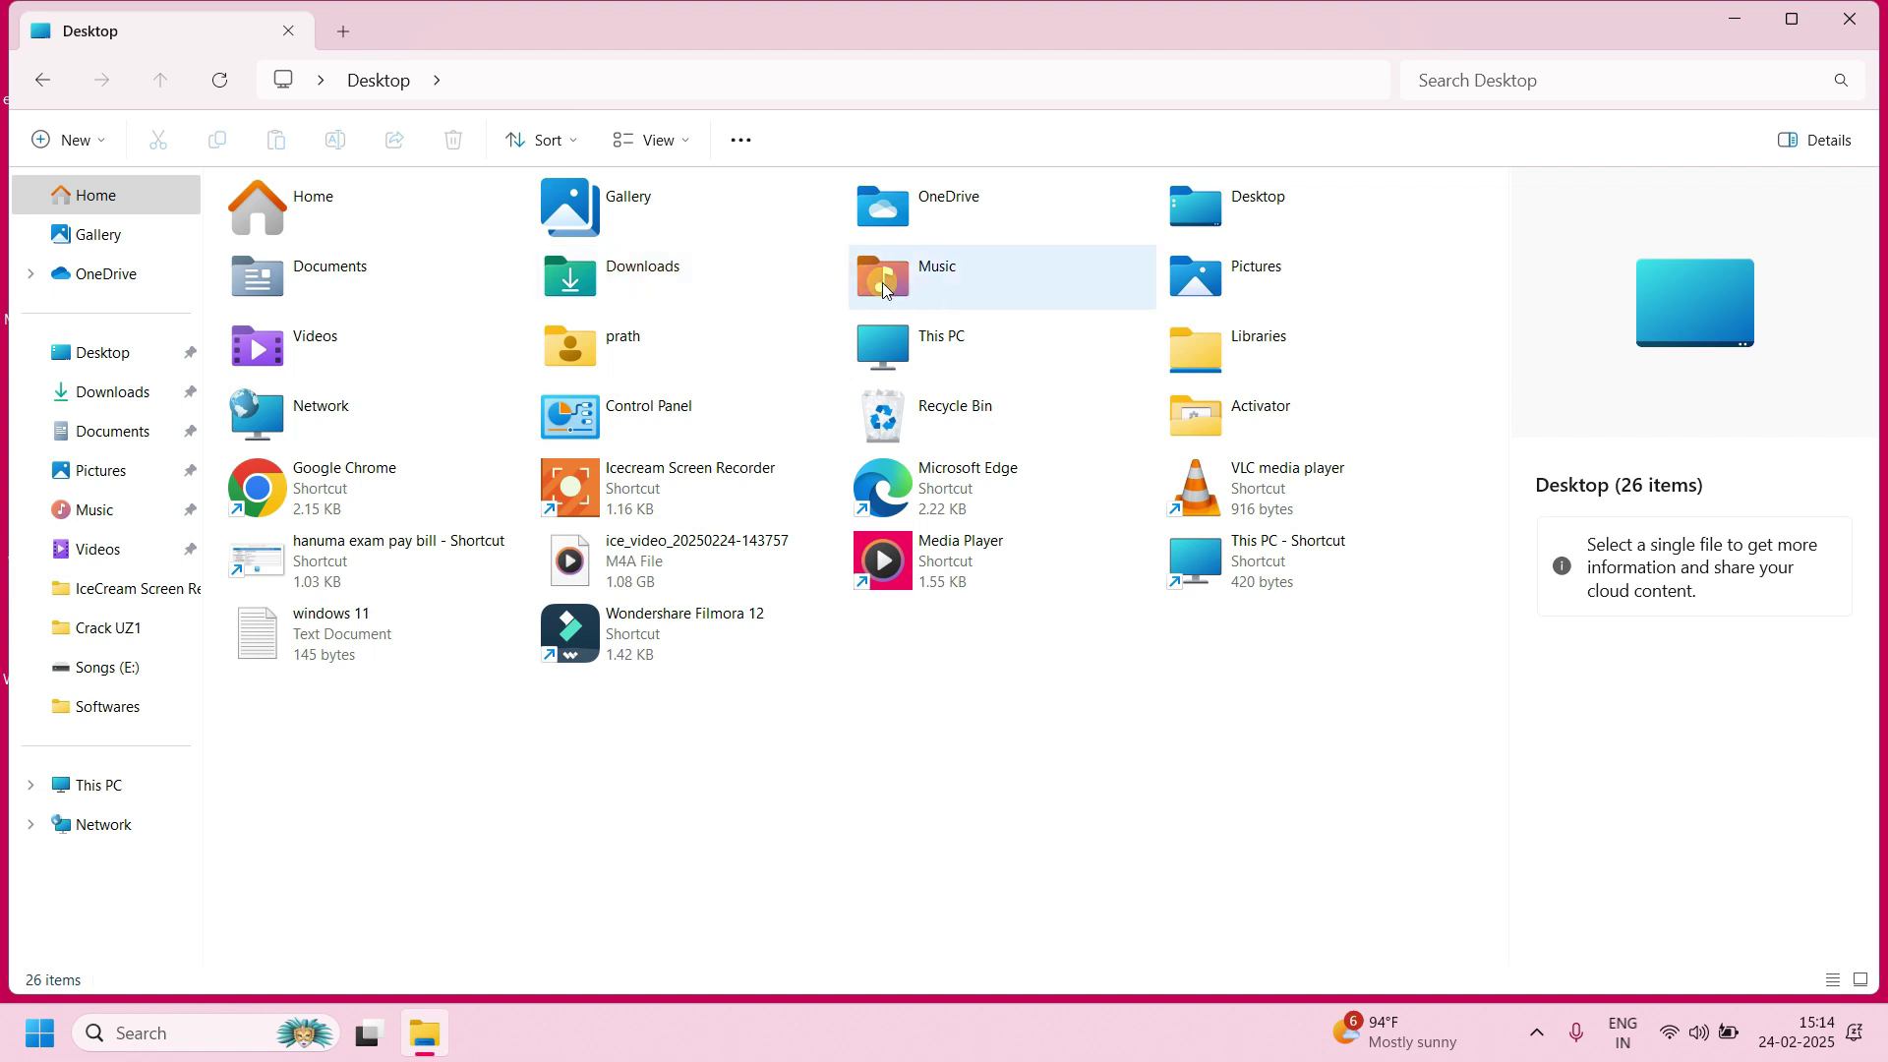
double_click(896, 283)
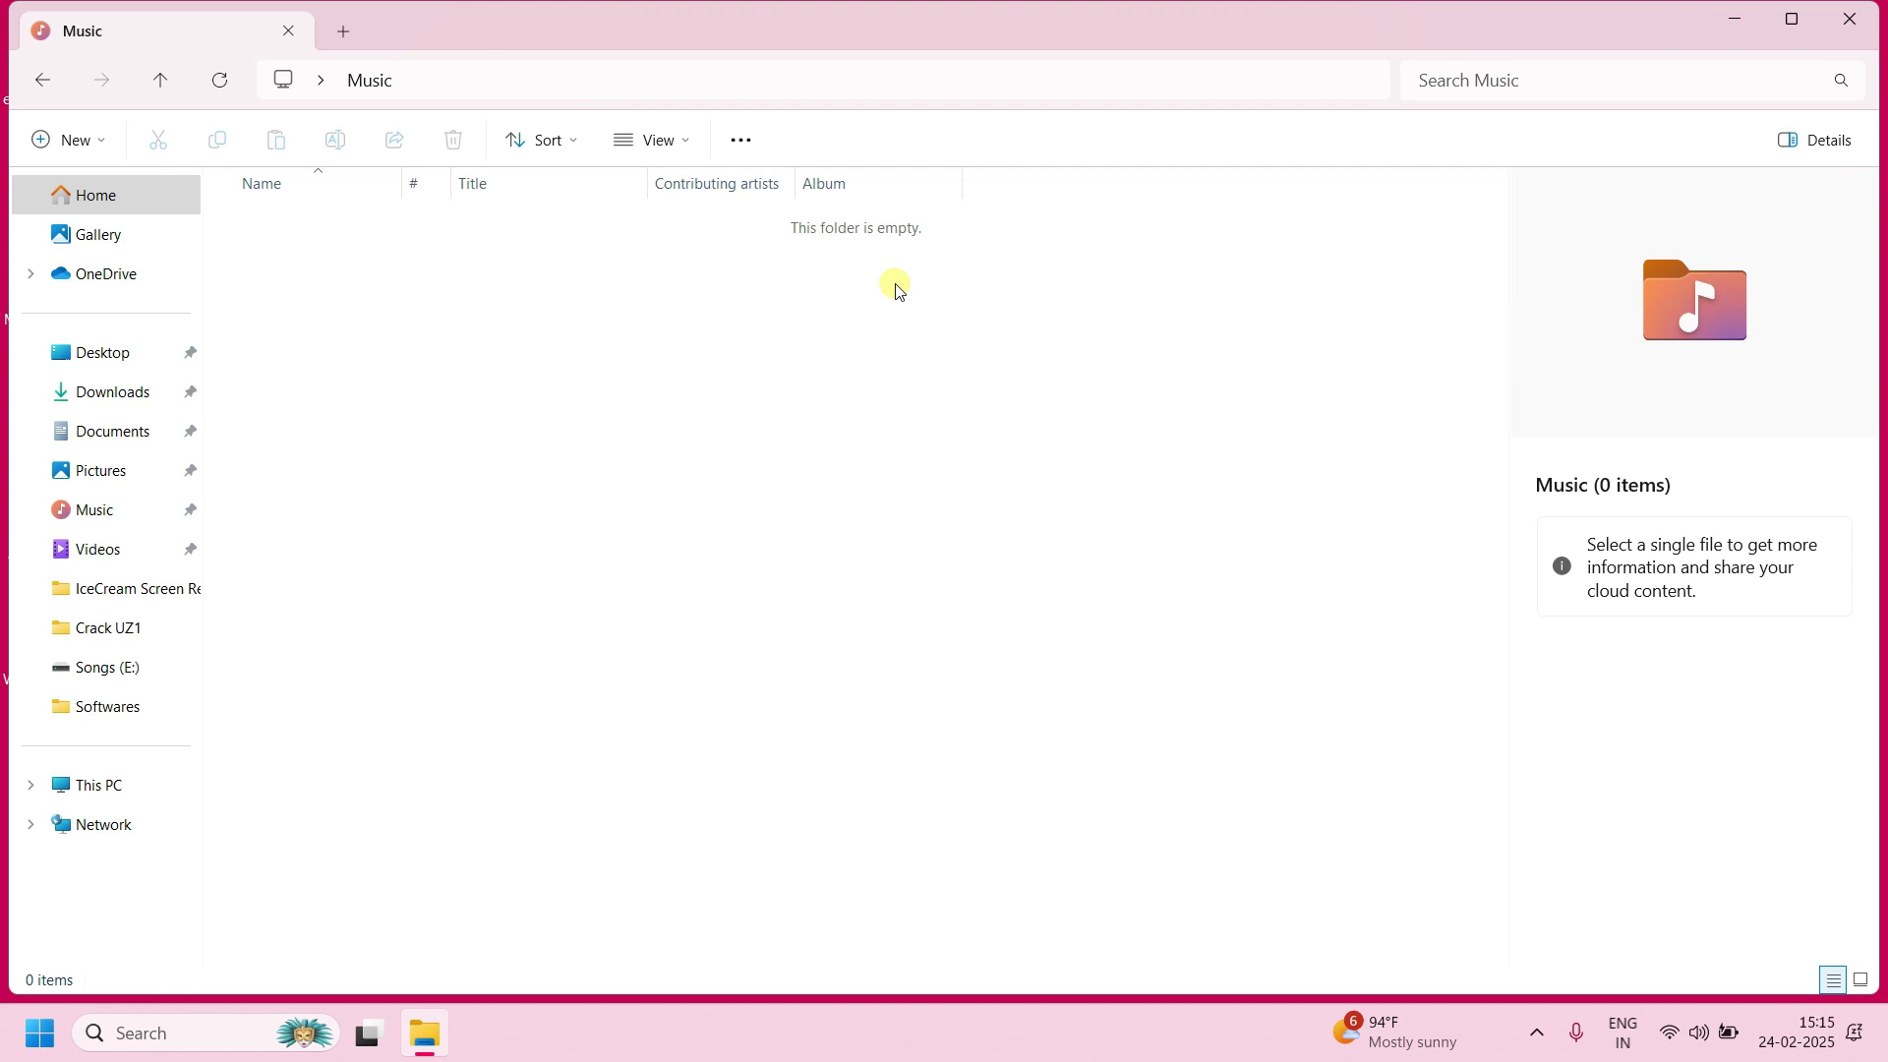
Browse Softwares, the Quiz Telugu Youtube Channel folder on Songs (E:), Downloads, Videos and Music, and close the File Explorer window.
left_click(160, 80)
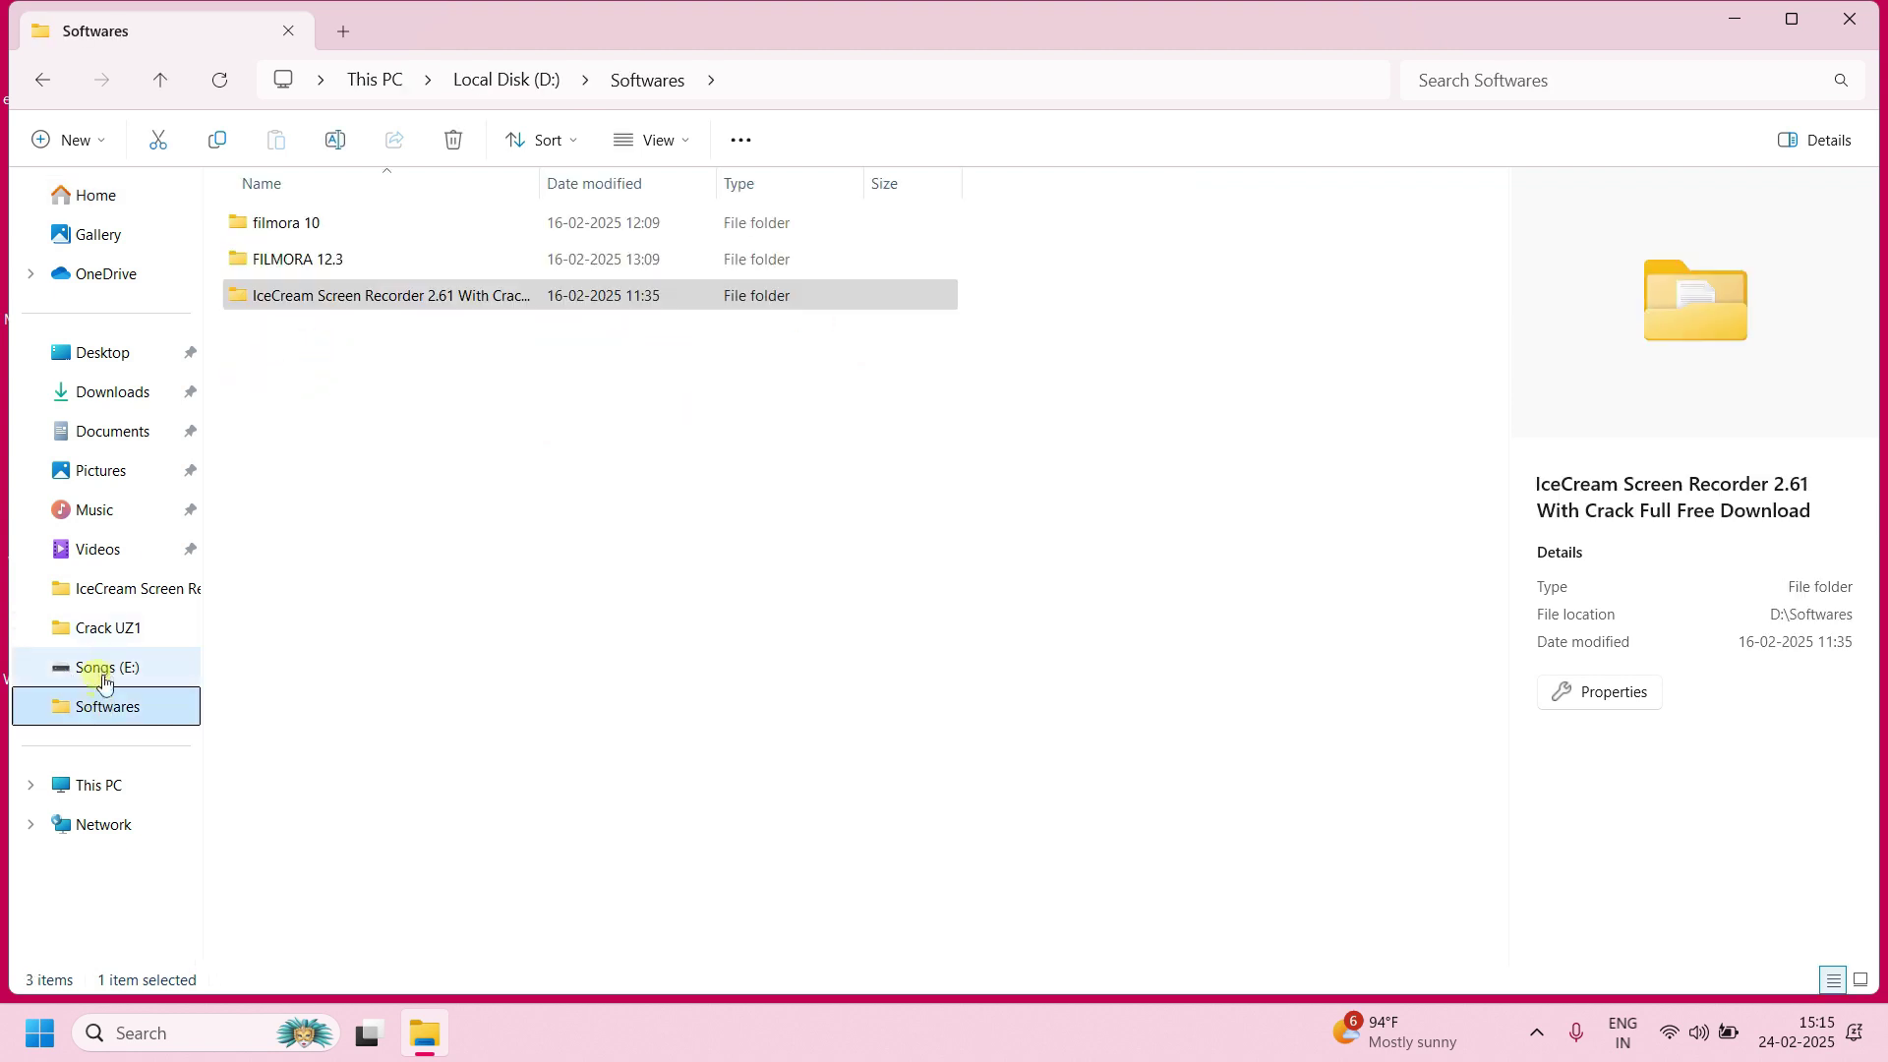
left_click(102, 679)
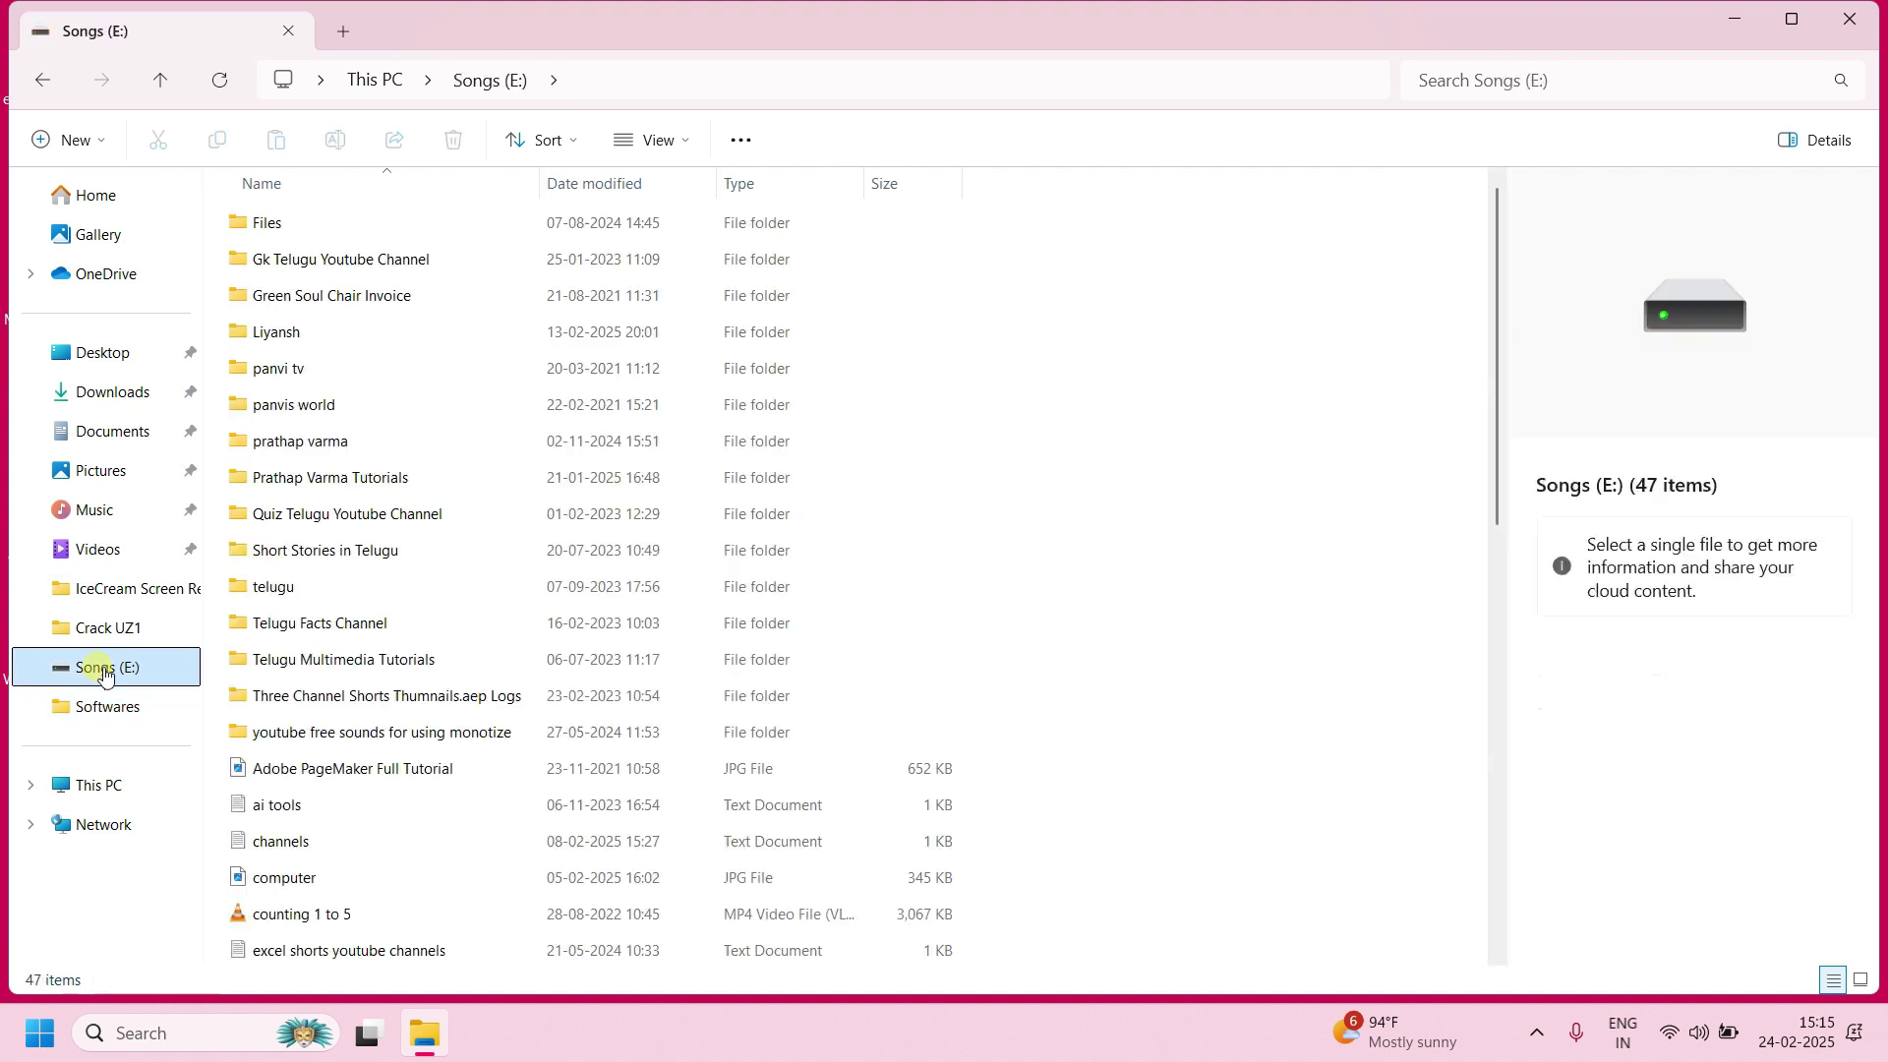
double_click(313, 521)
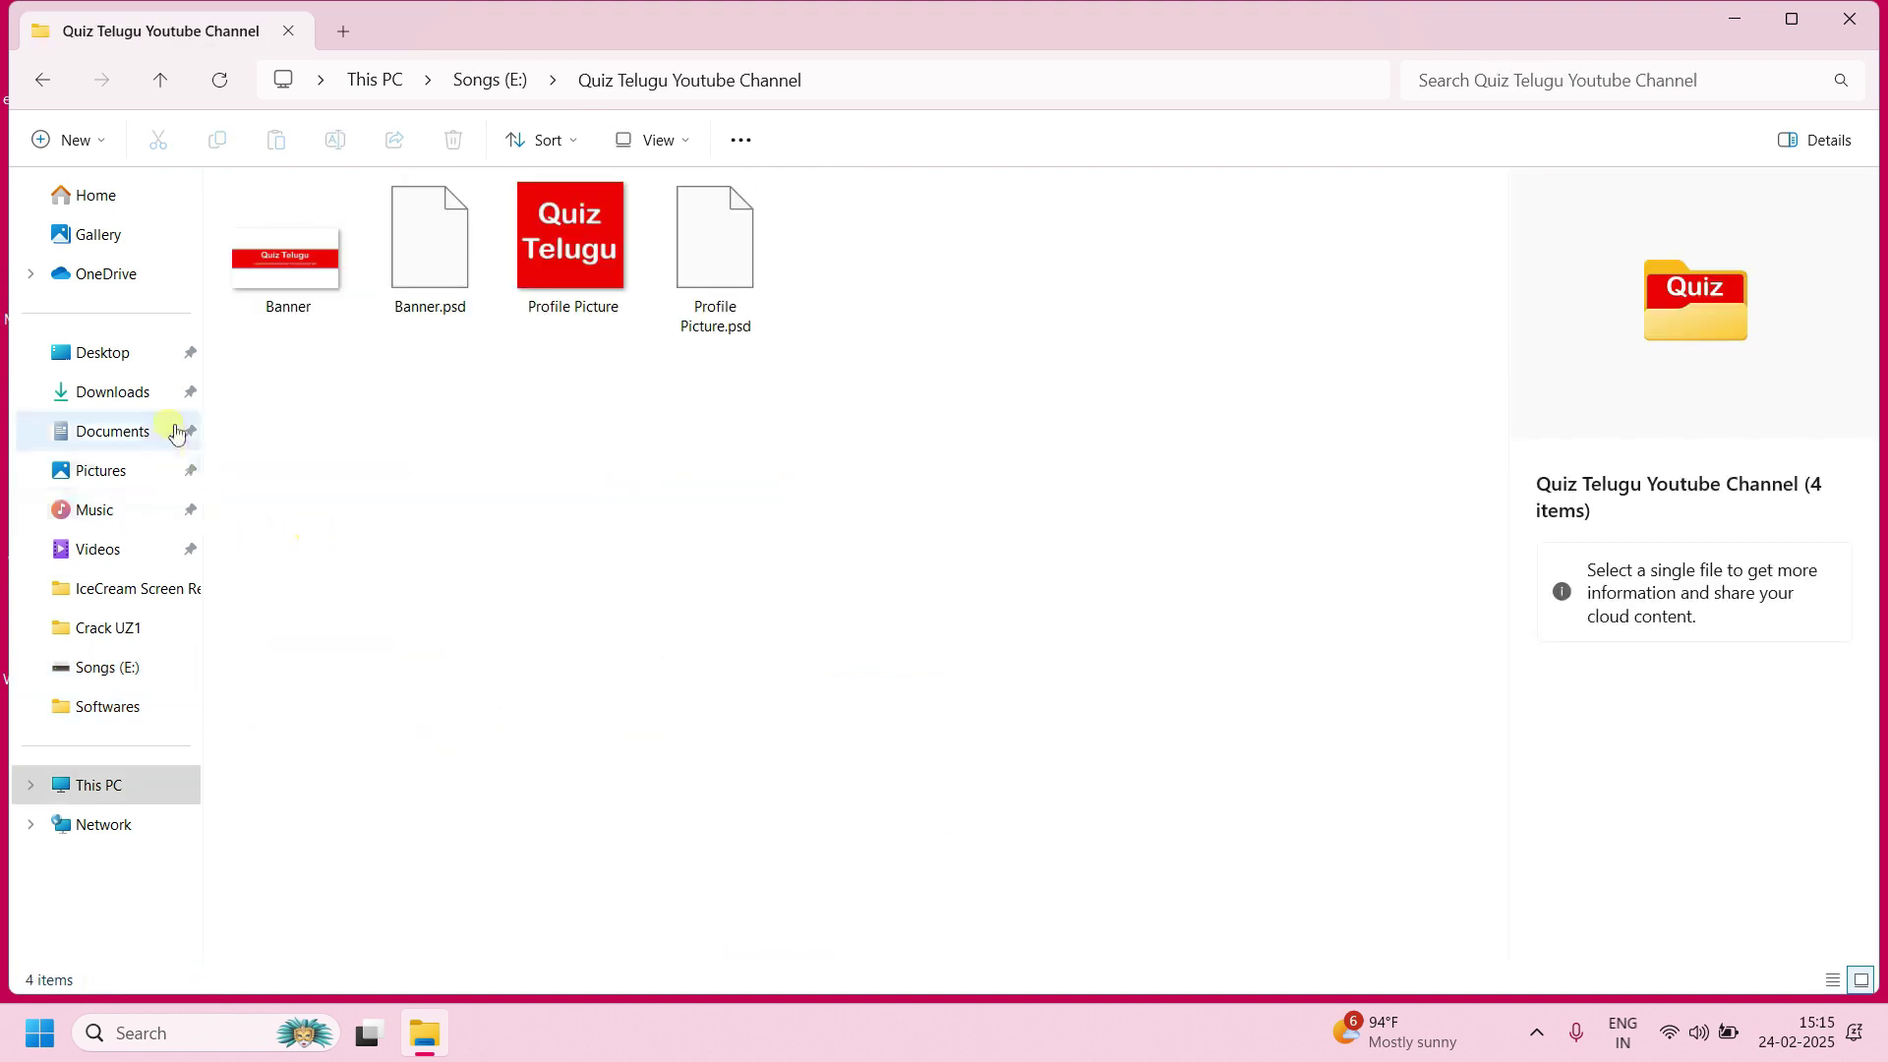
left_click(109, 401)
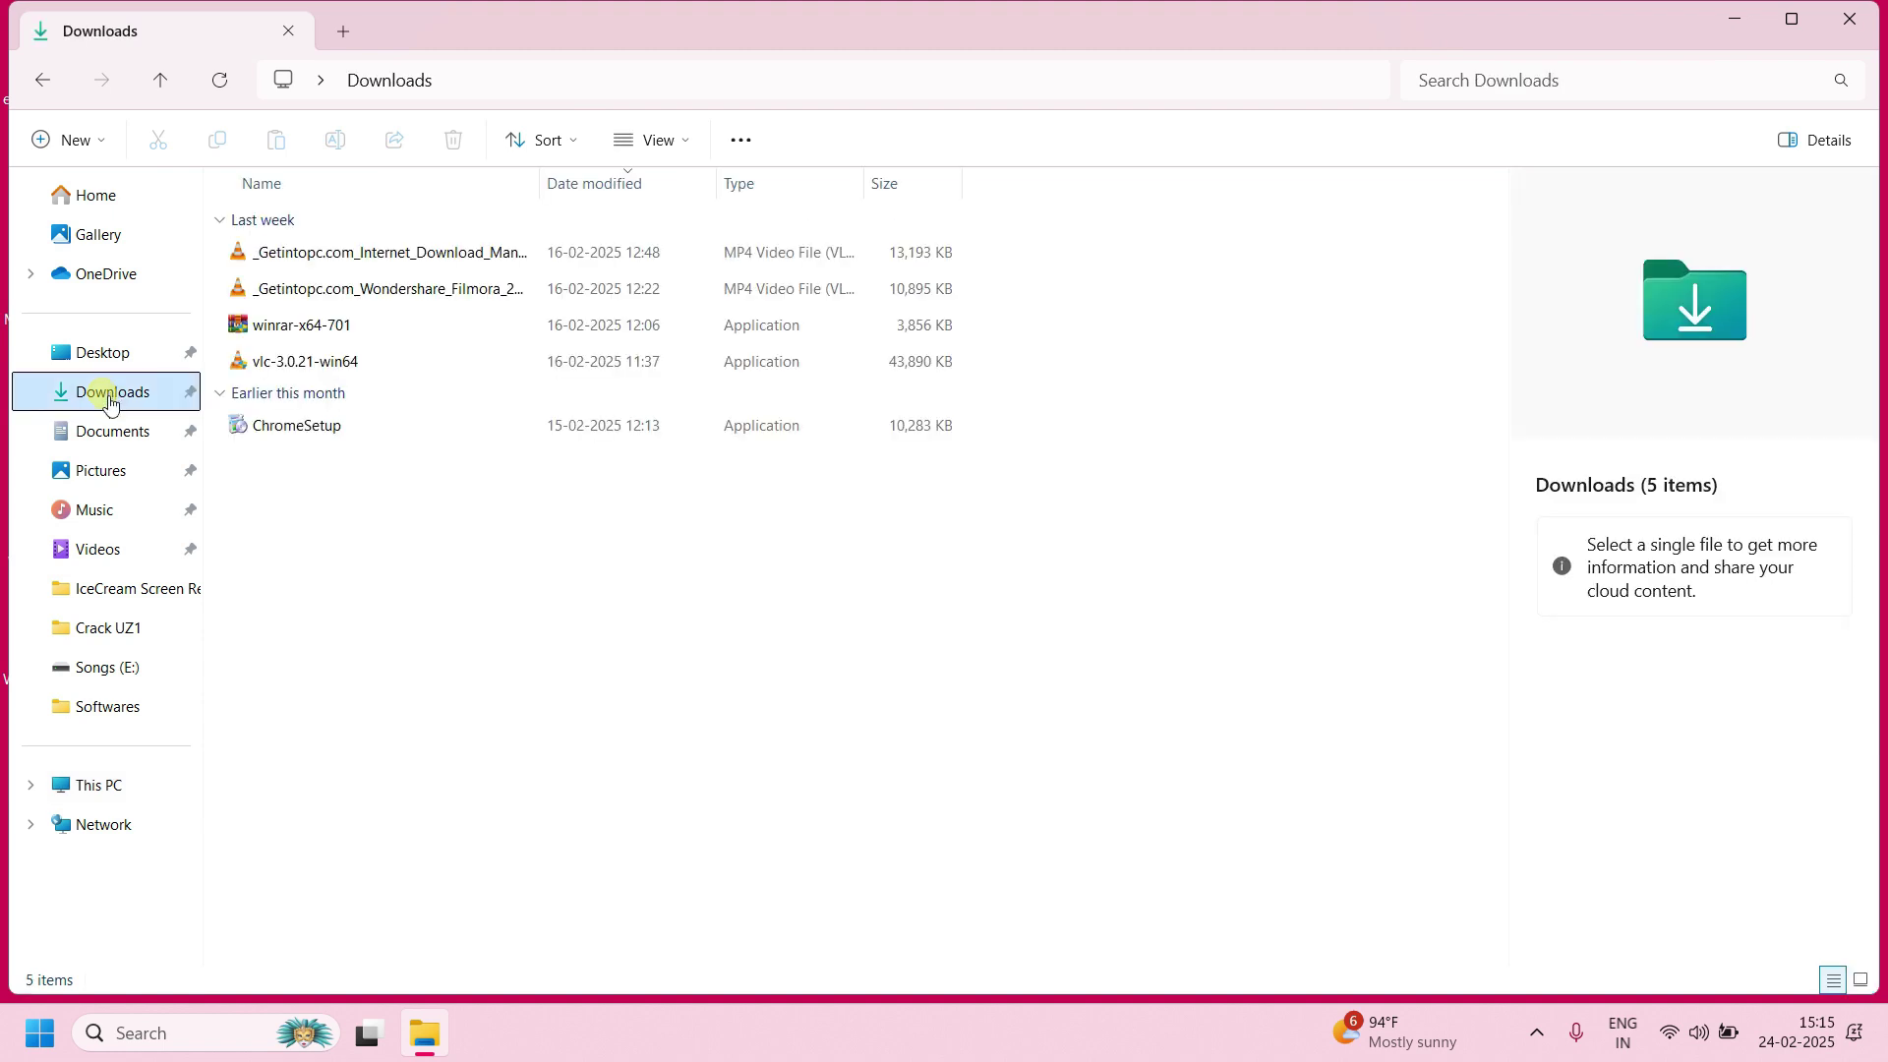
left_click(99, 556)
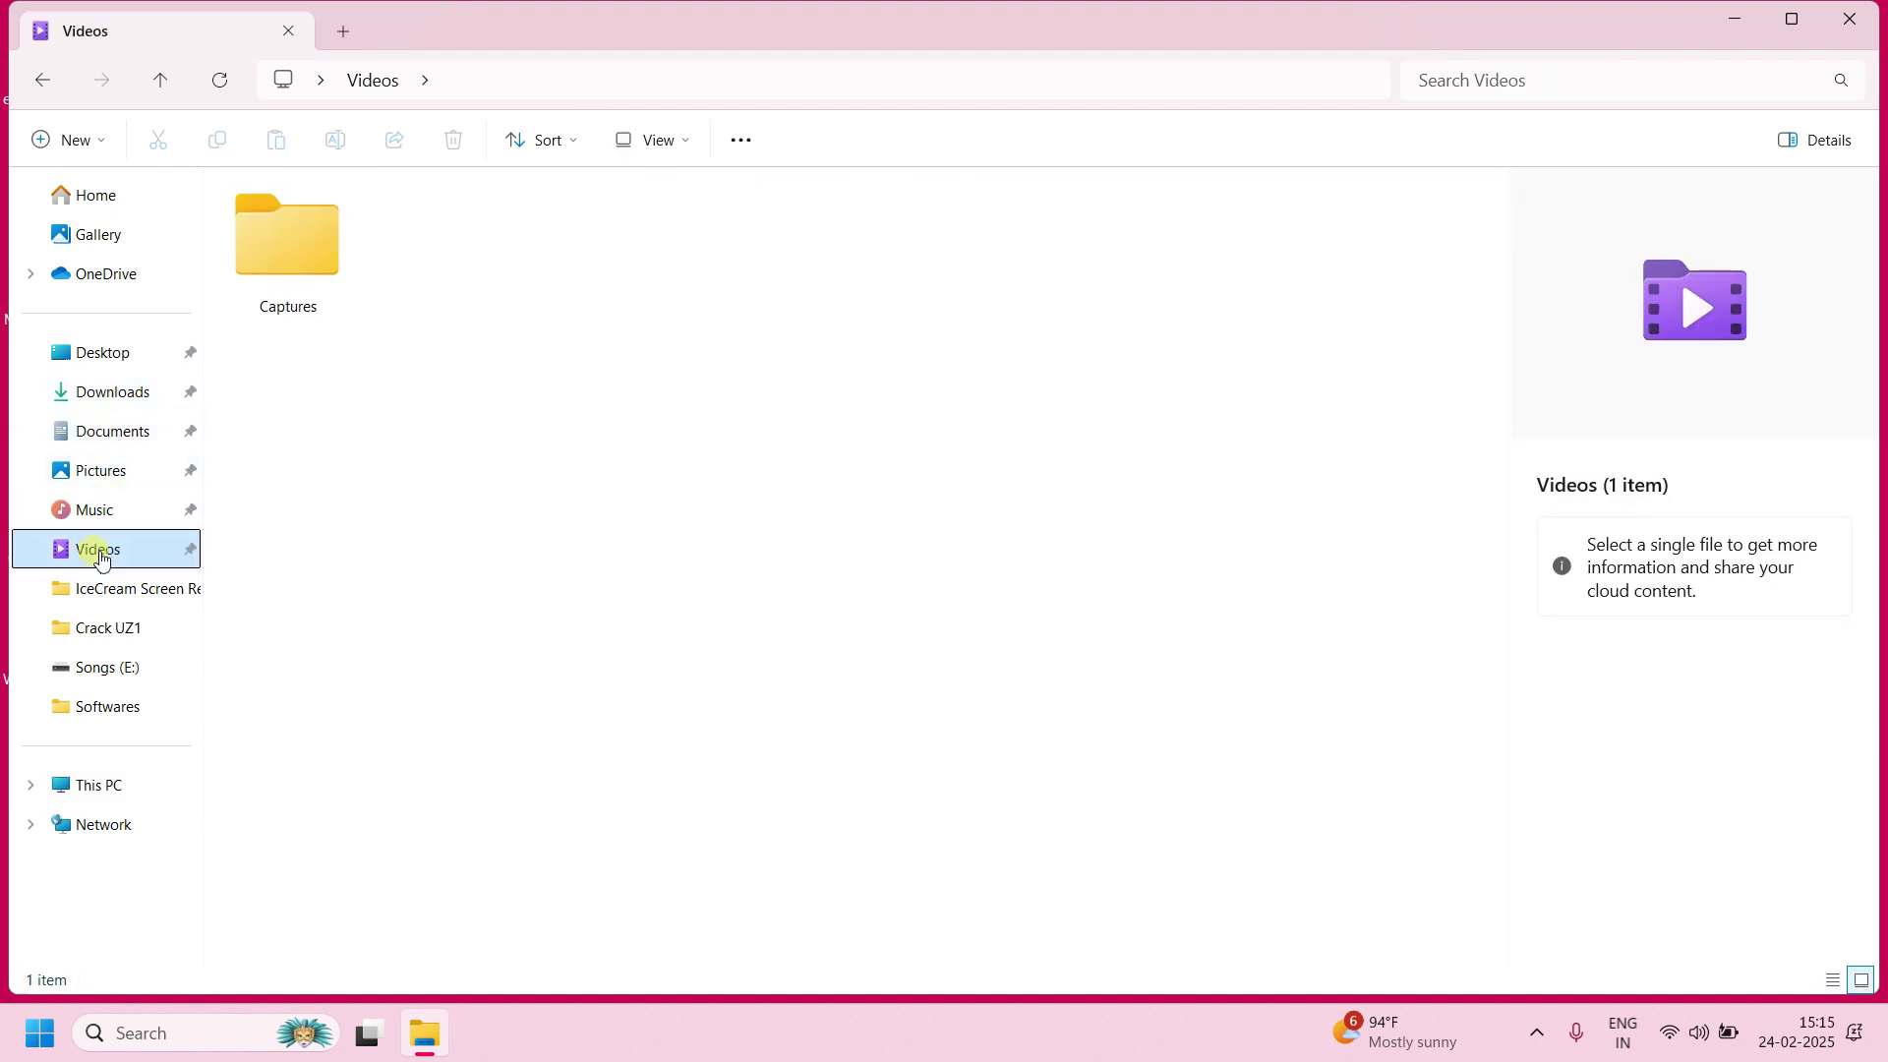
left_click(96, 511)
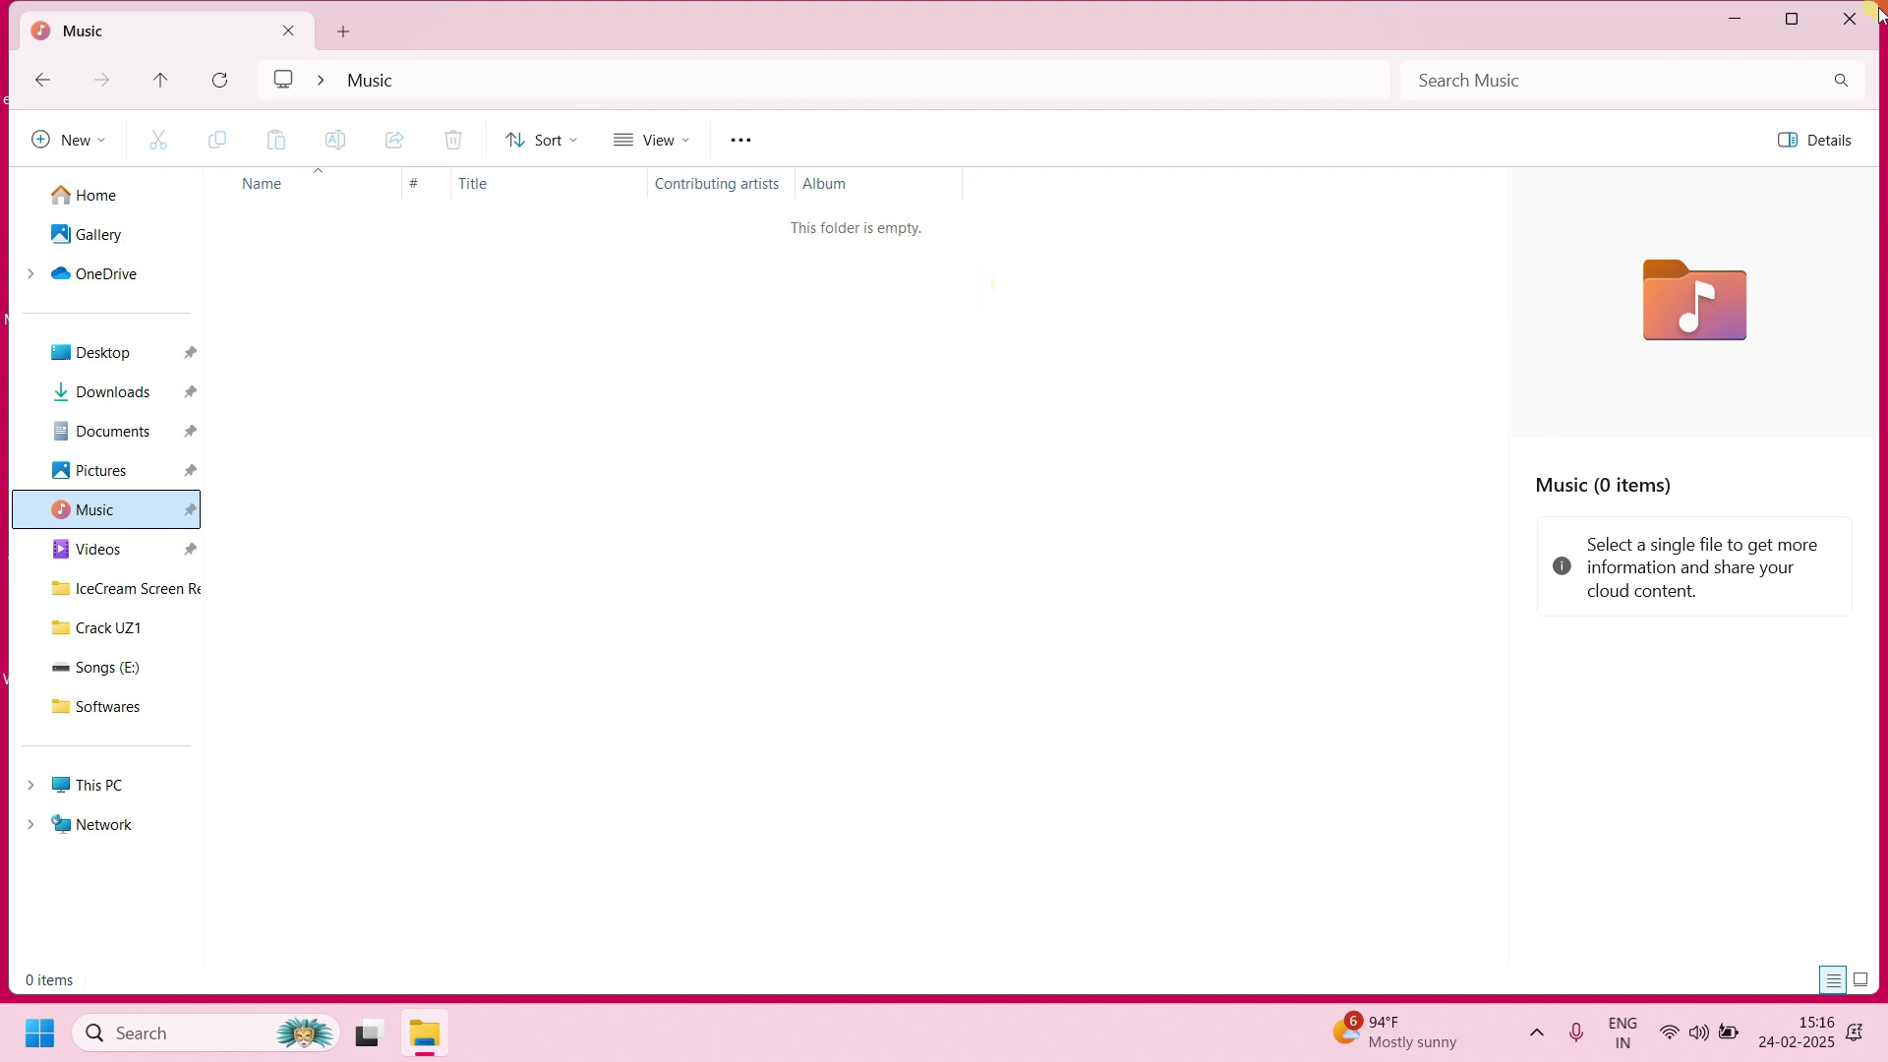
left_click(1850, 19)
double_click(46, 177)
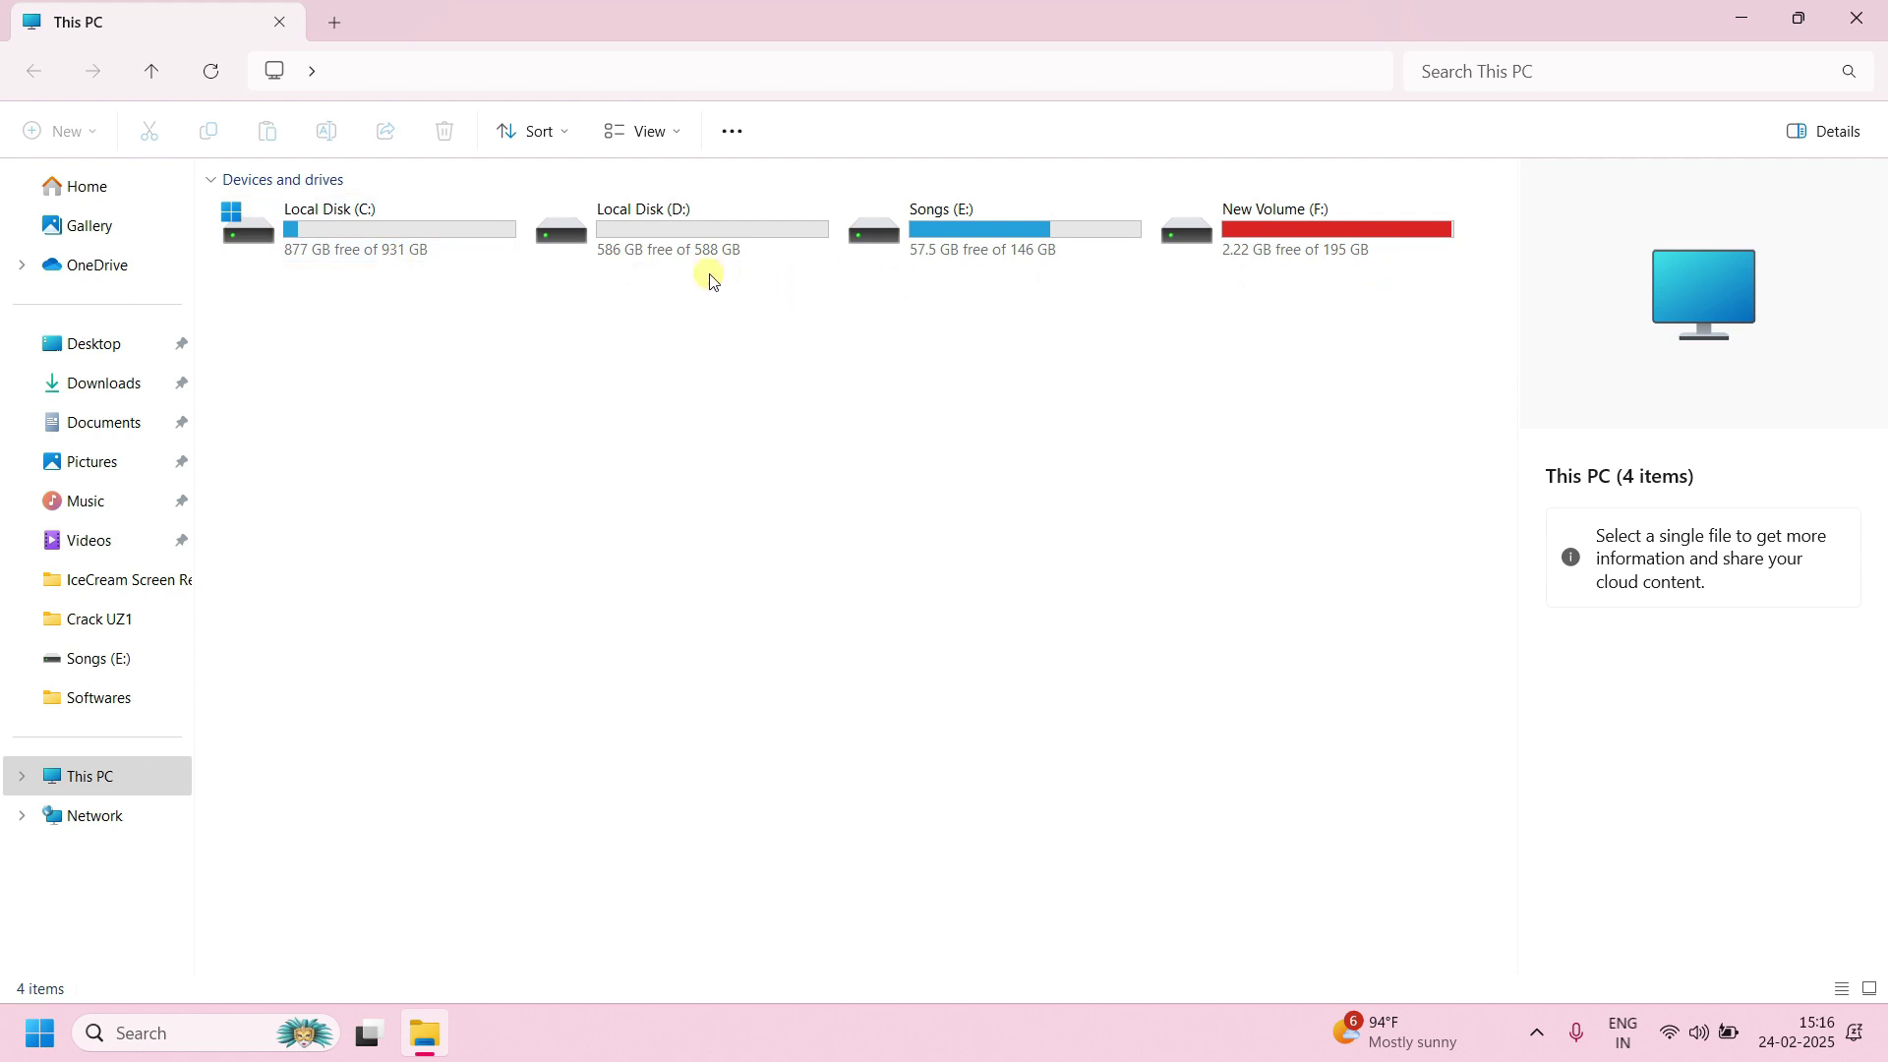
double_click(999, 227)
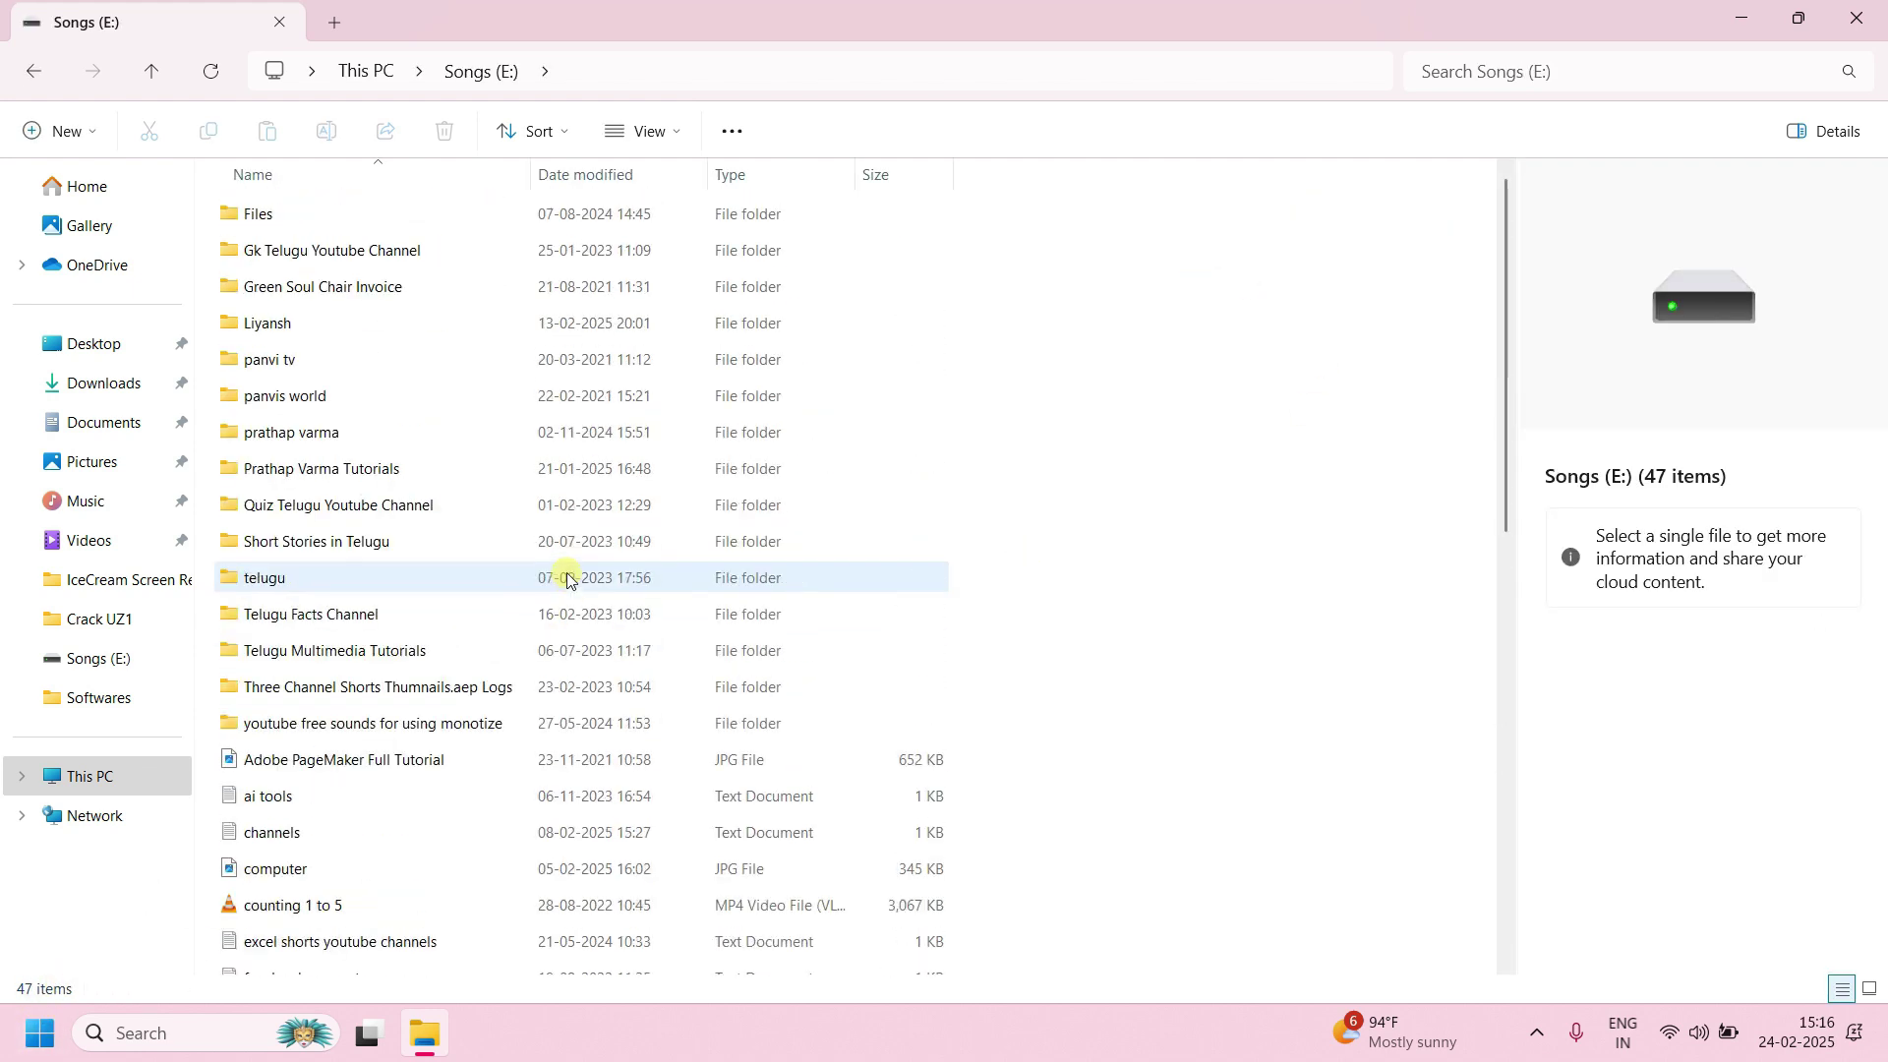
scroll(566, 579, "down", 4)
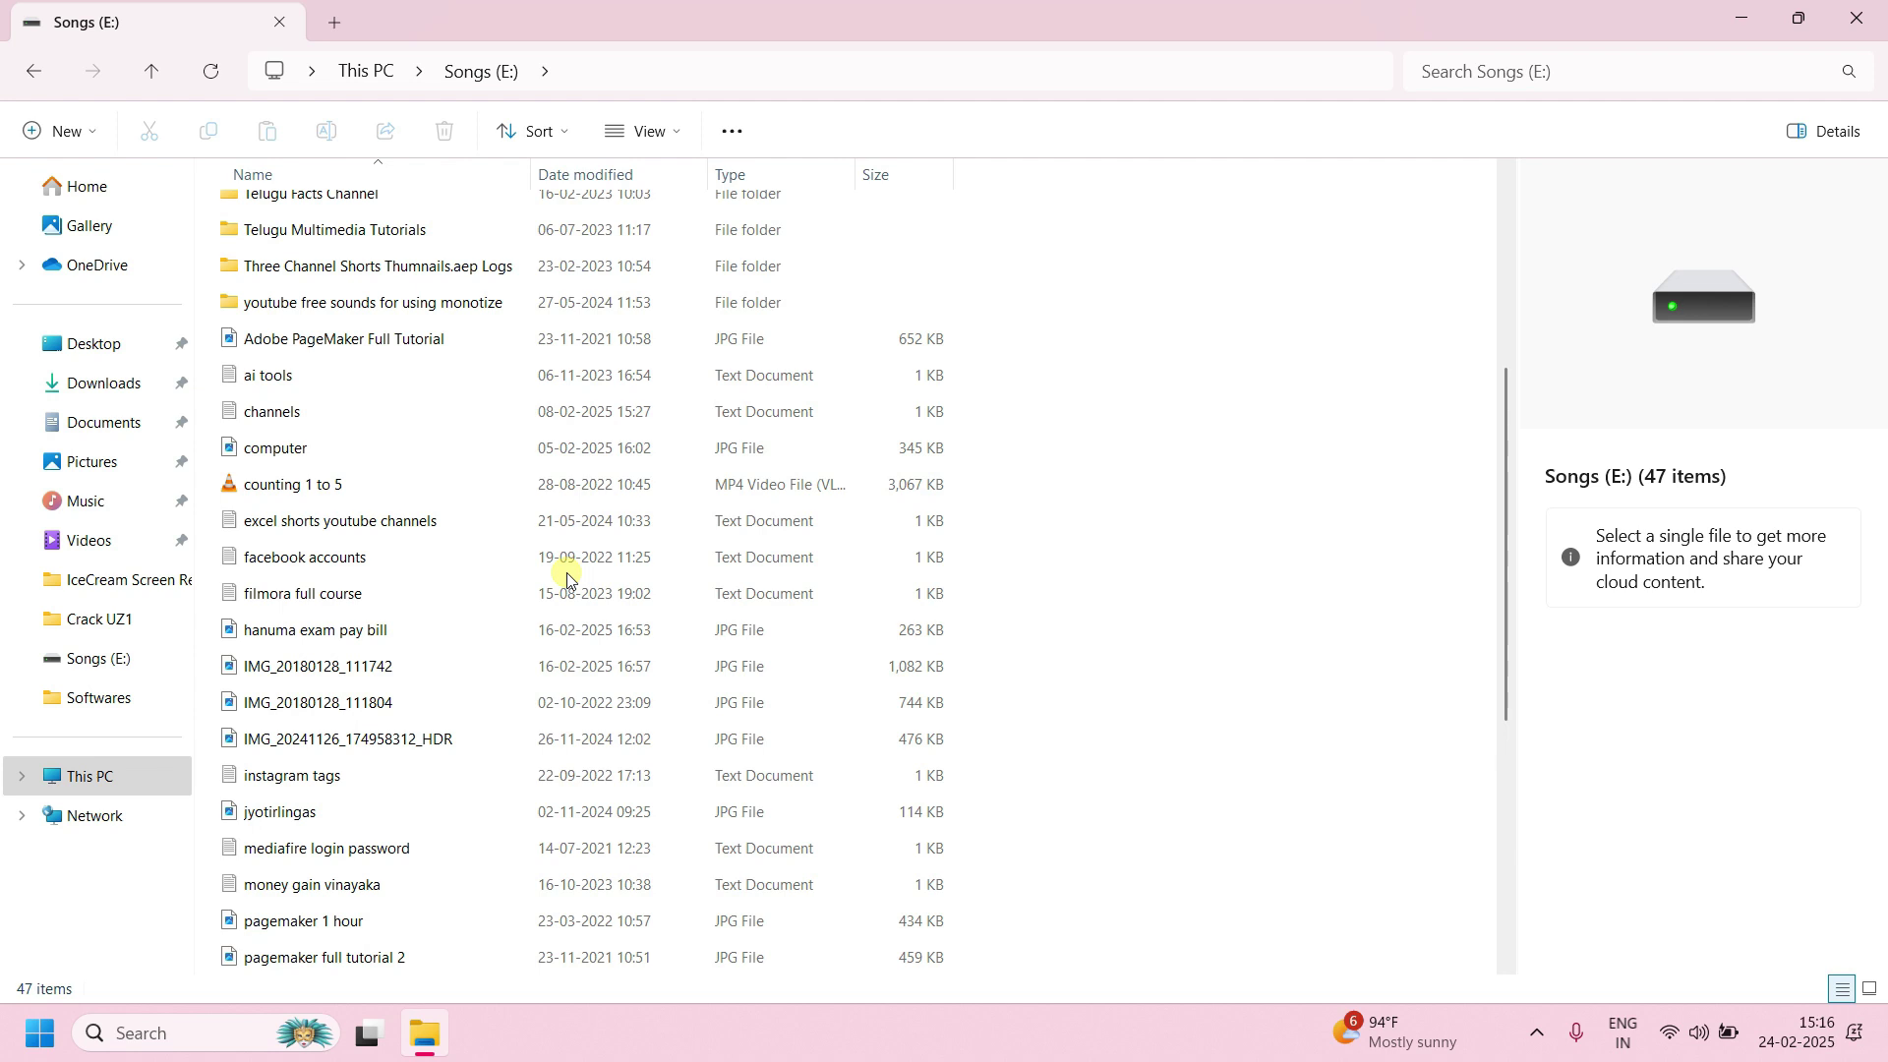
scroll(683, 556, "up", 1)
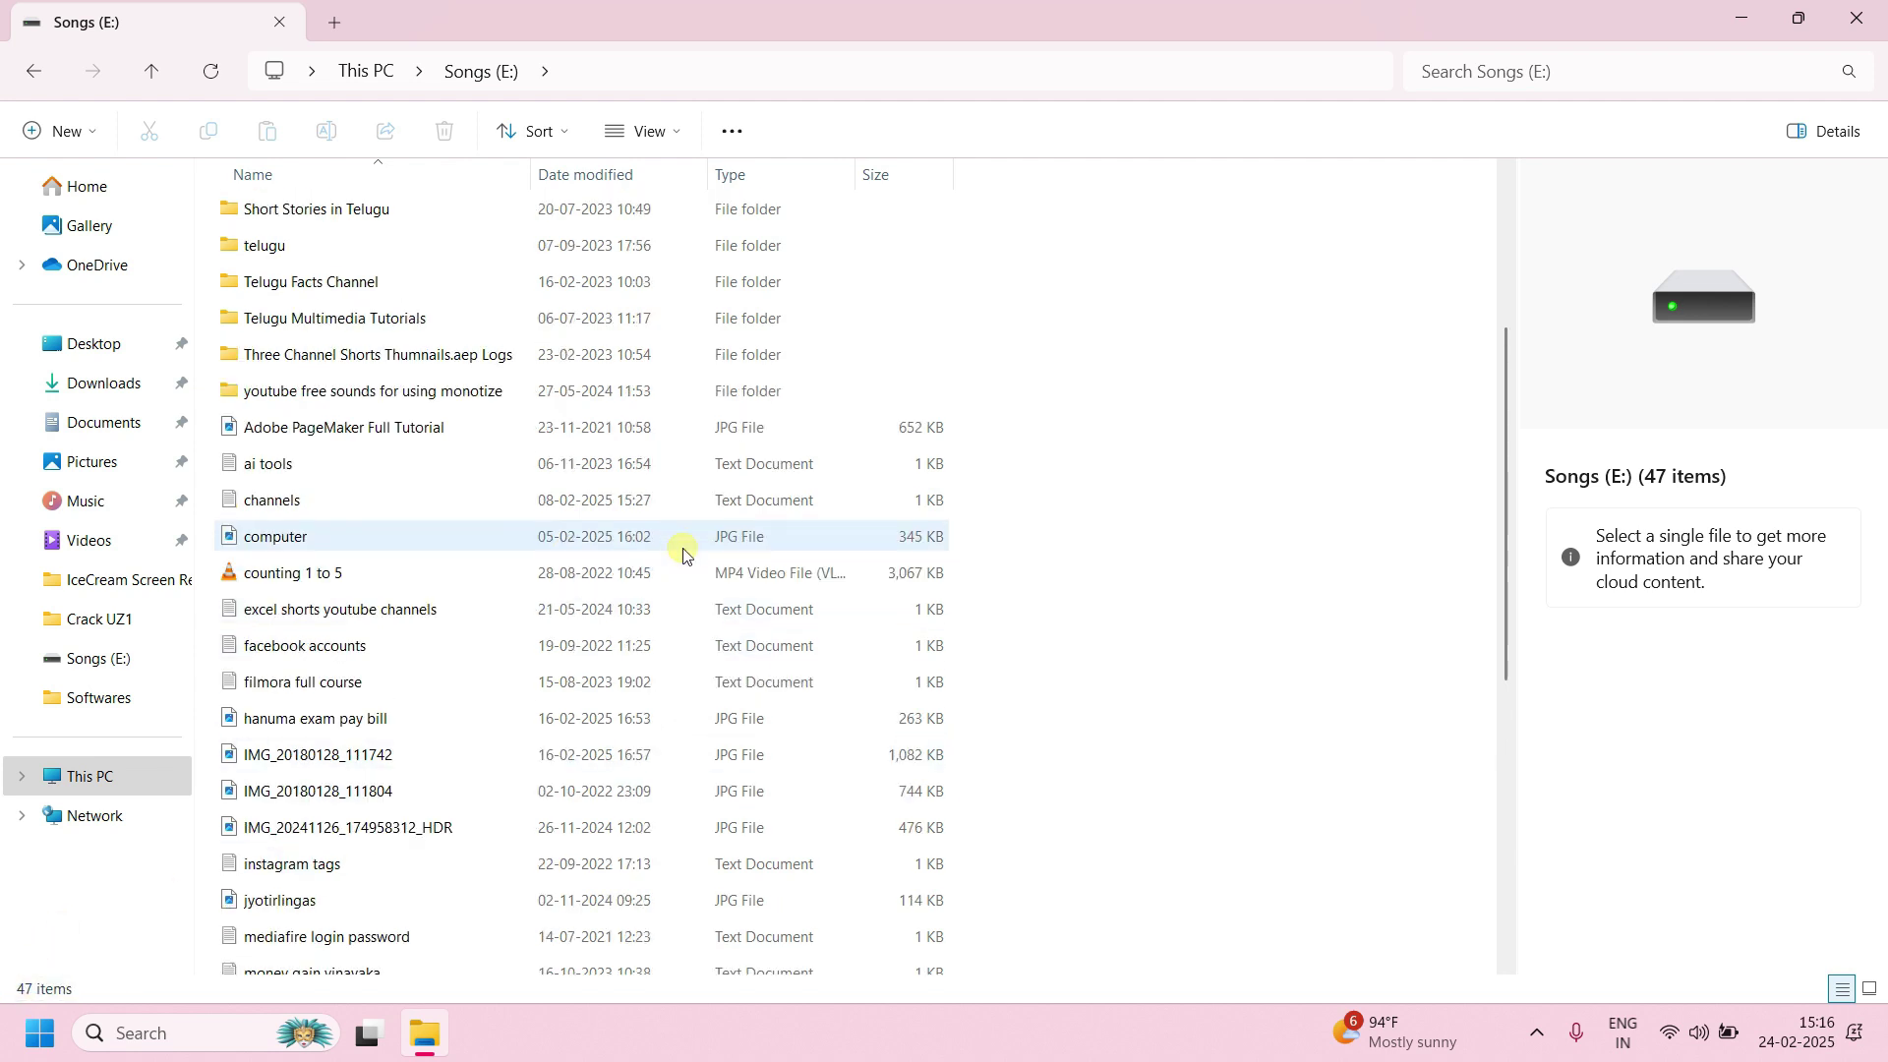
double_click(393, 358)
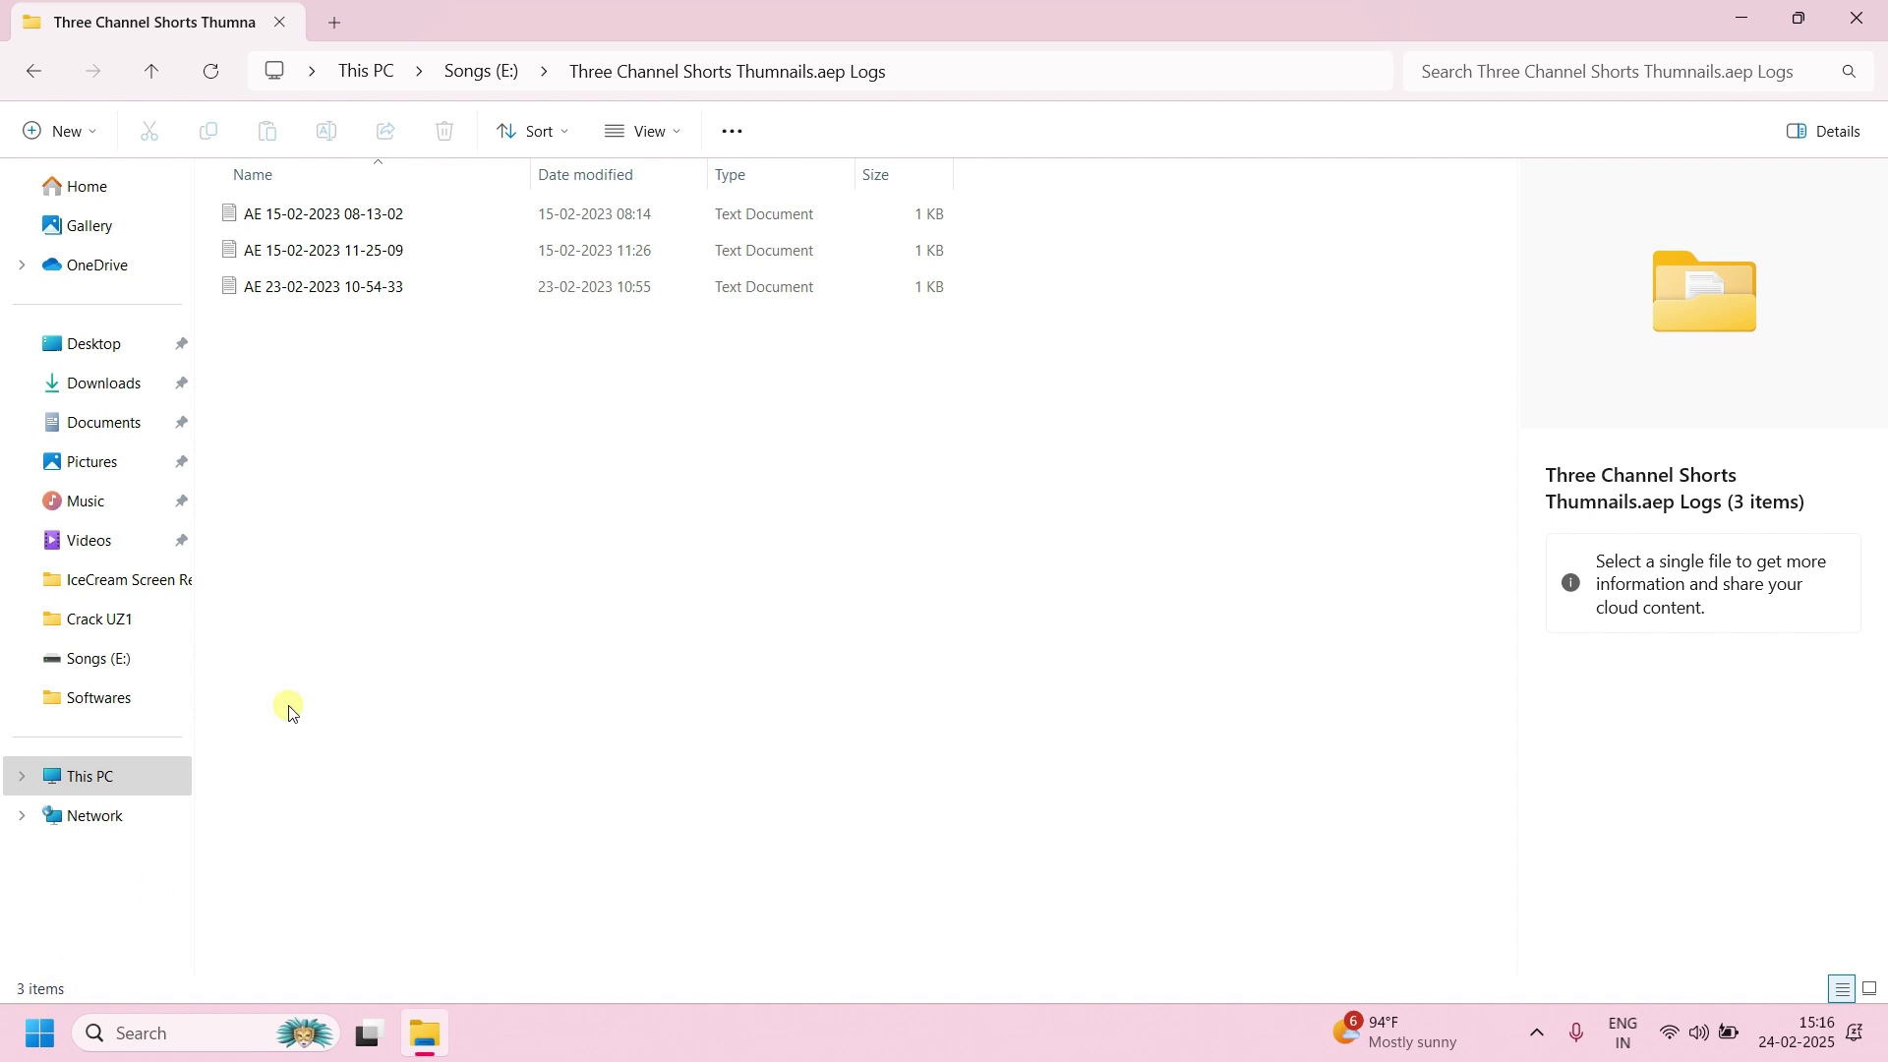
left_click(283, 217)
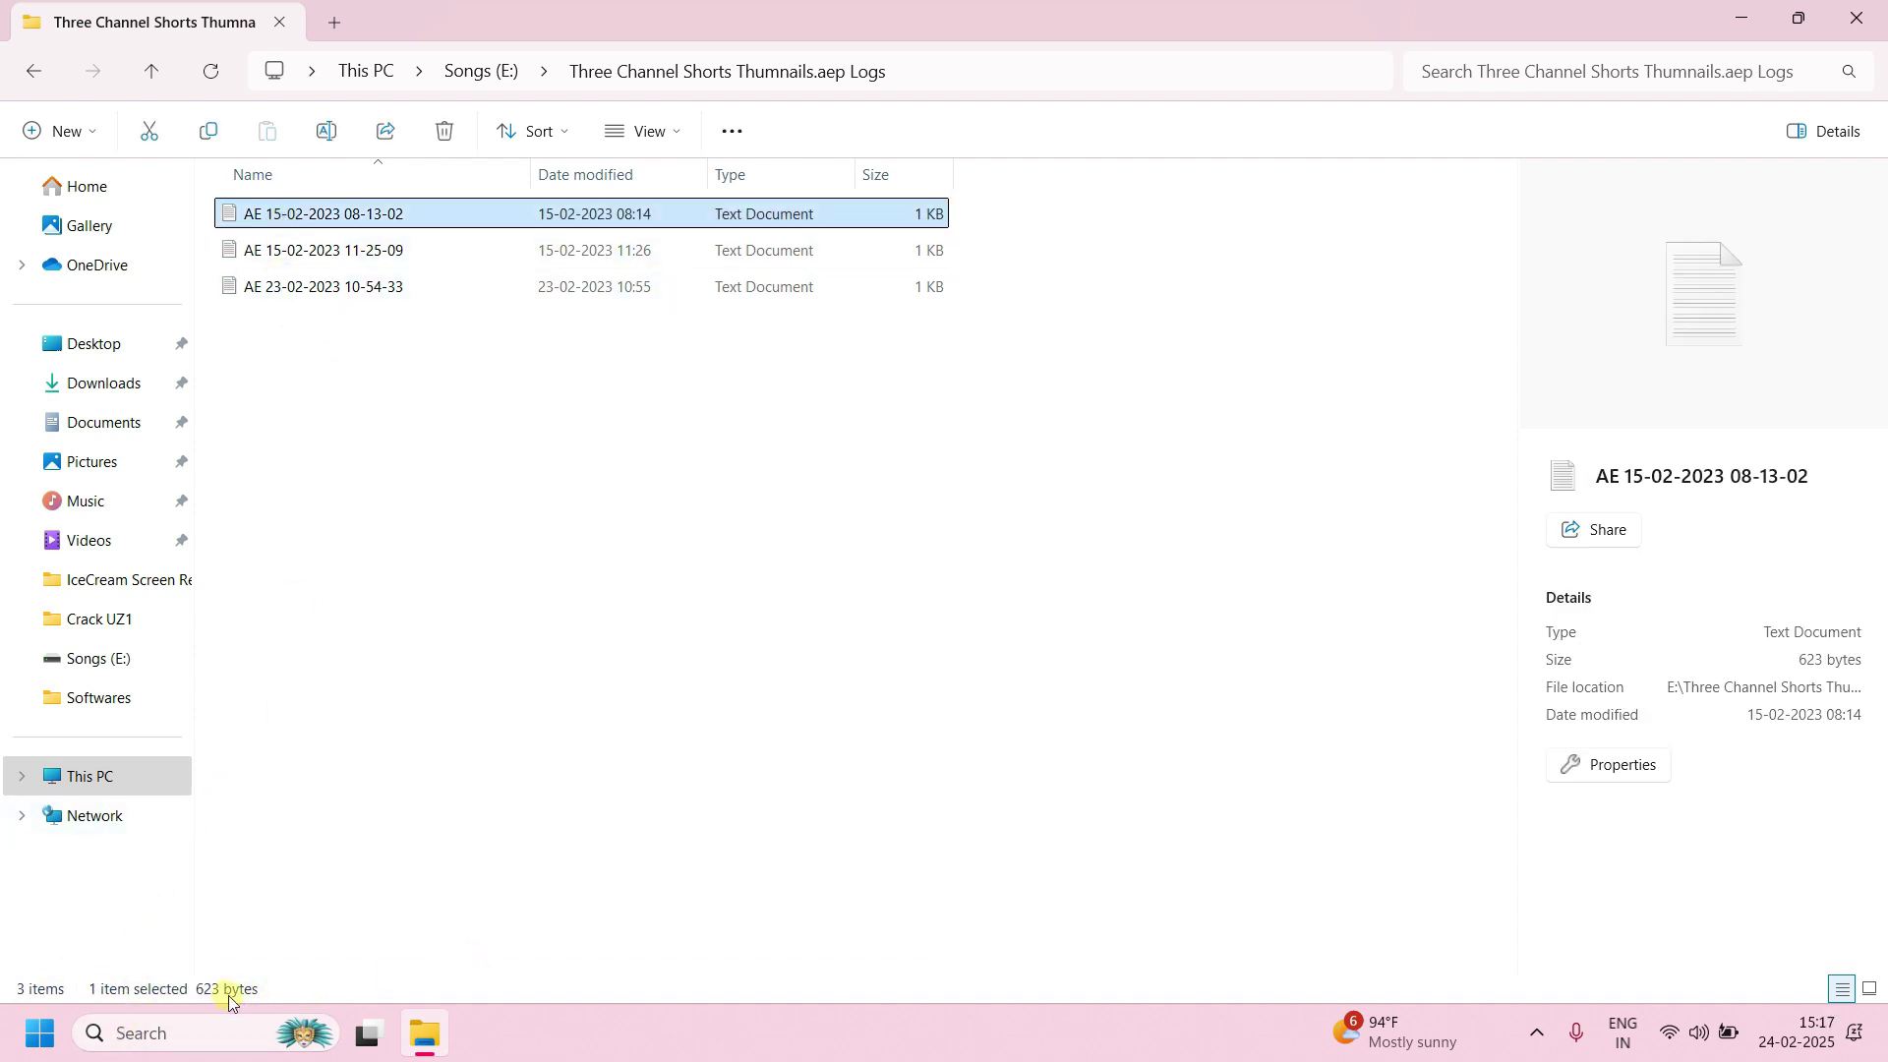
Return to Songs (E:), open the tutorials folder and select the Clip Champ folder to view its details.
left_click(151, 71)
double_click(393, 466)
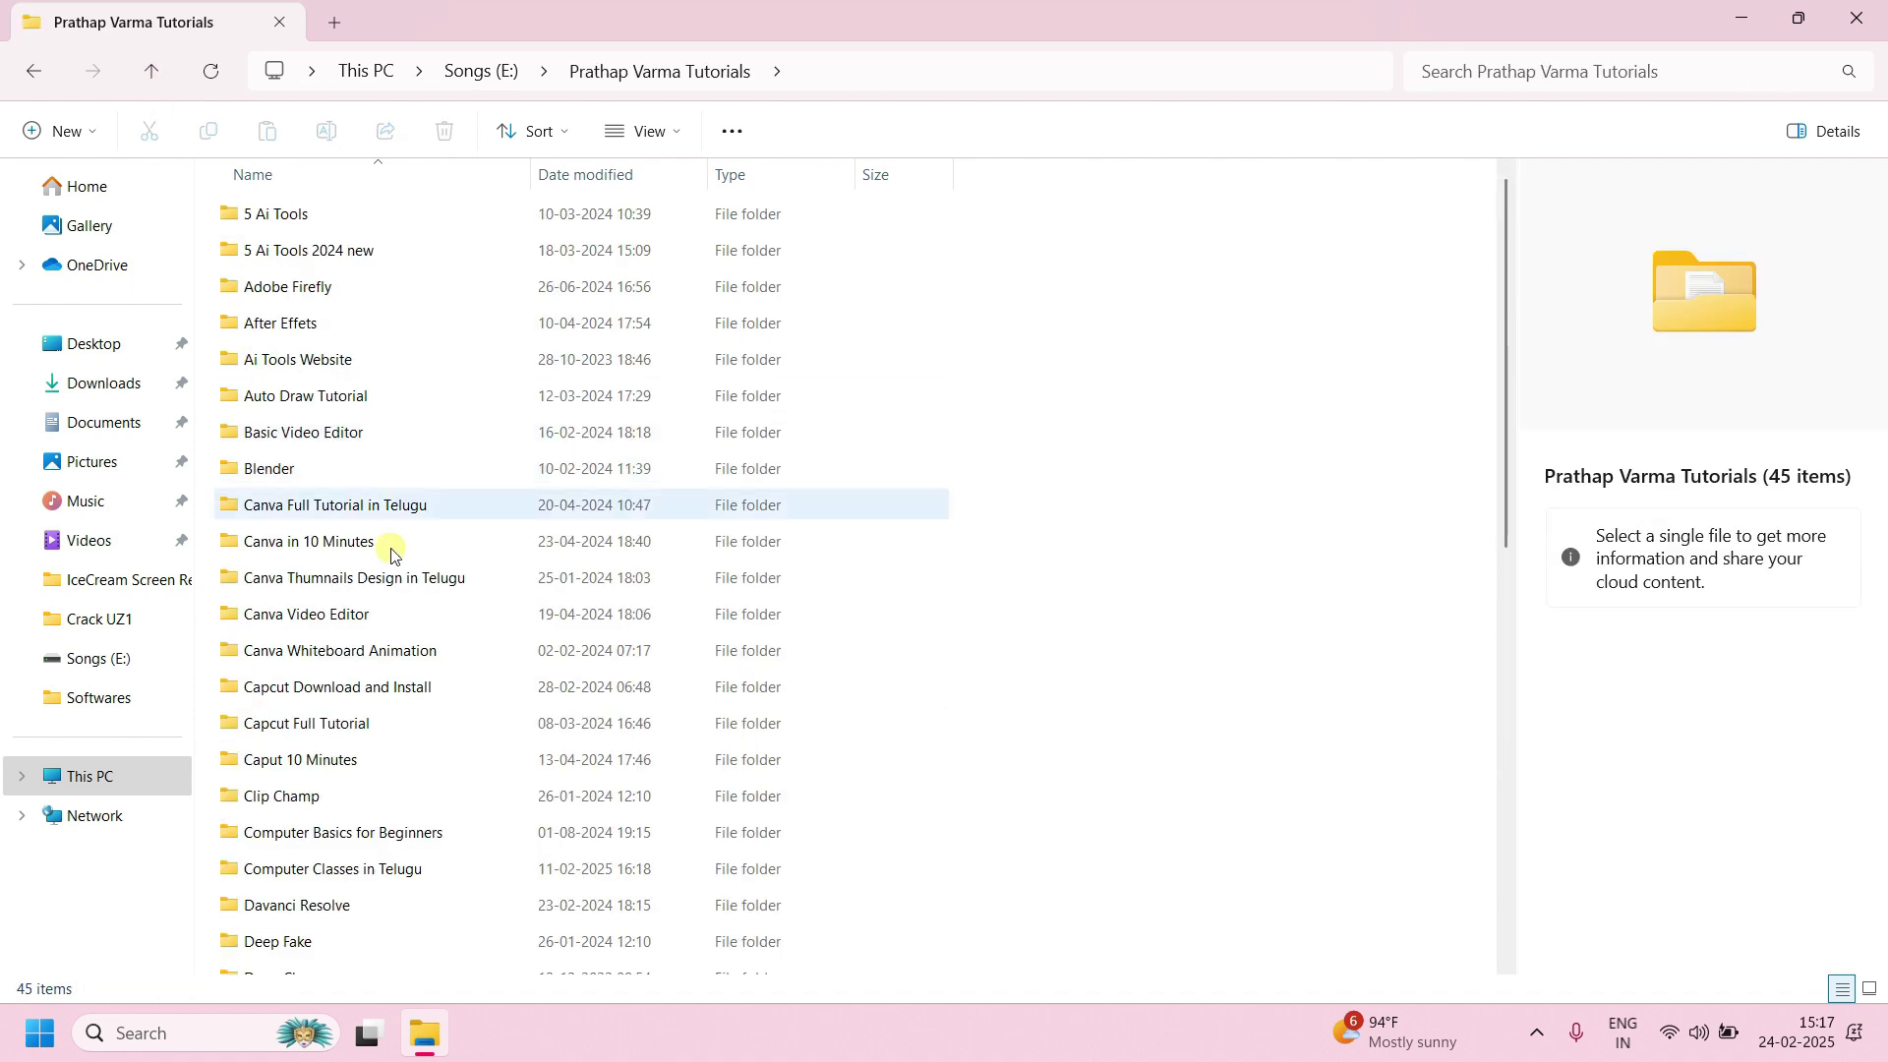
scroll(380, 649, "down", 1)
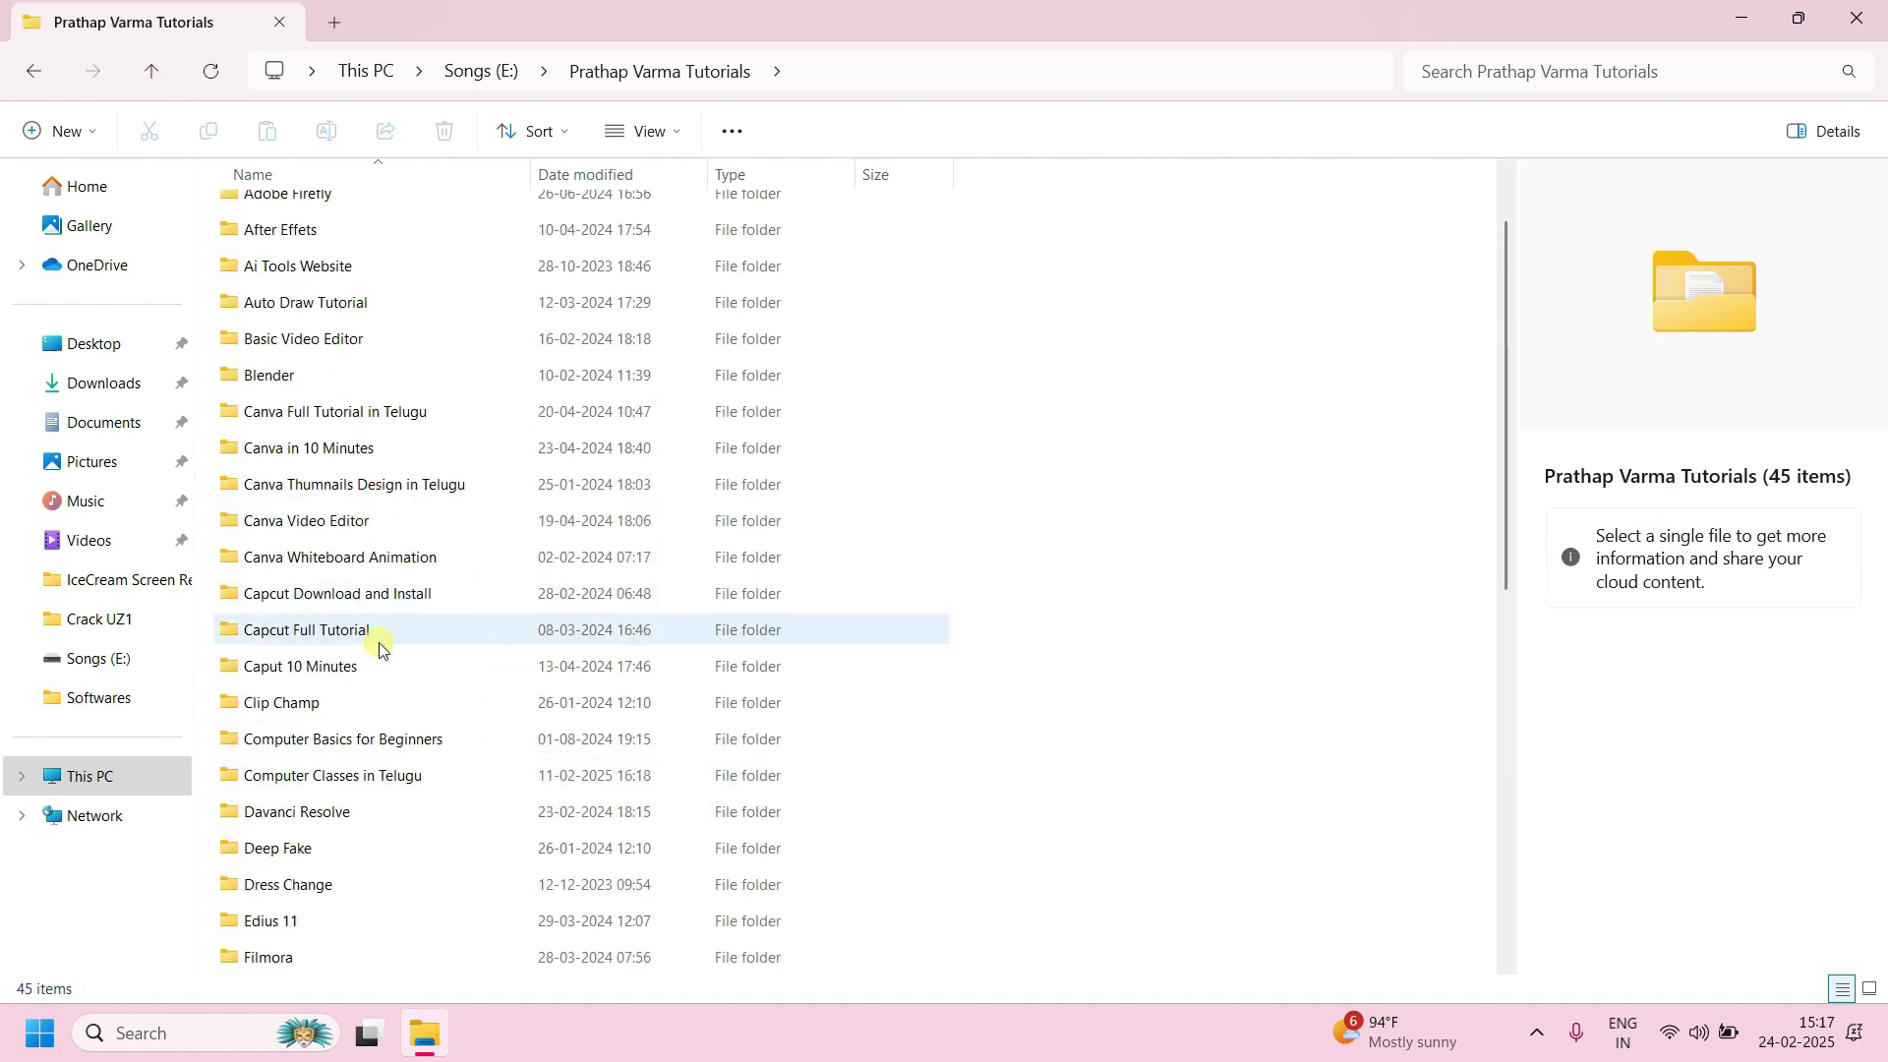
left_click(313, 708)
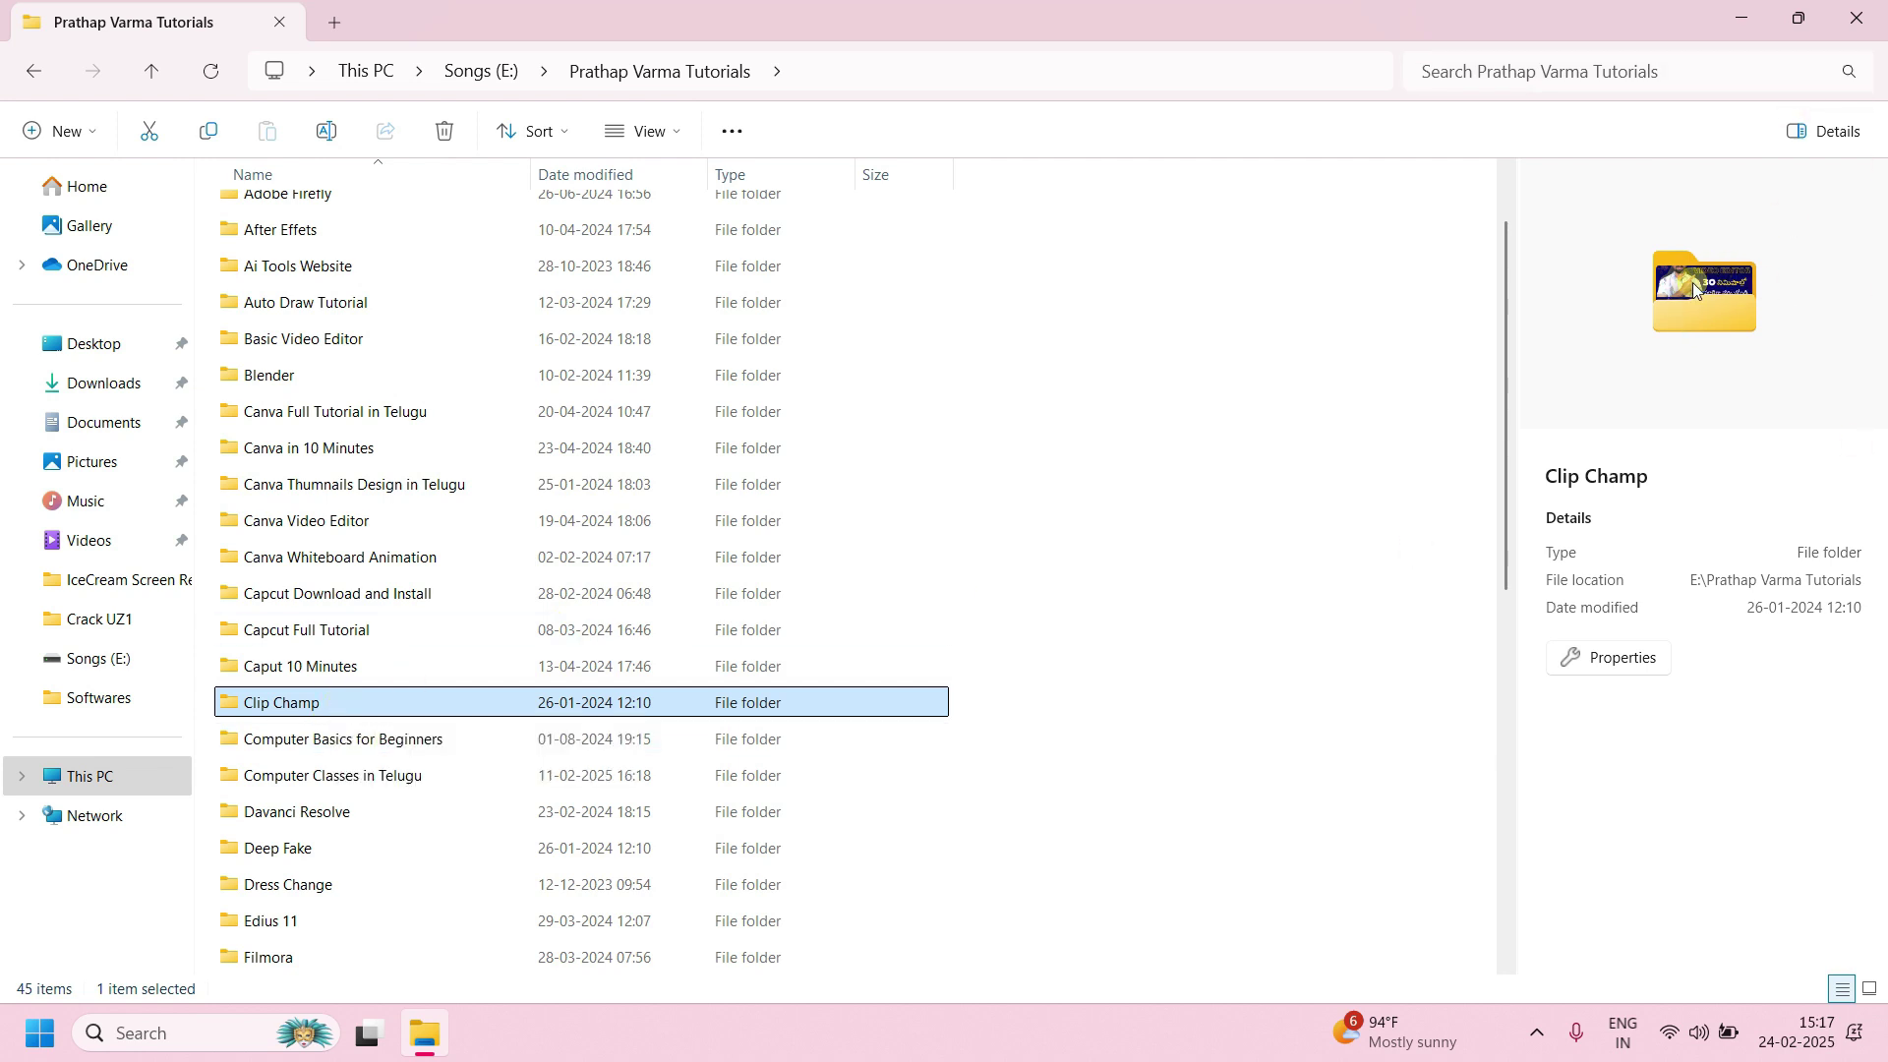
Toggle the details pane, select New Volume (F:) in This PC and show the drive's details in the pane.
left_click(1824, 135)
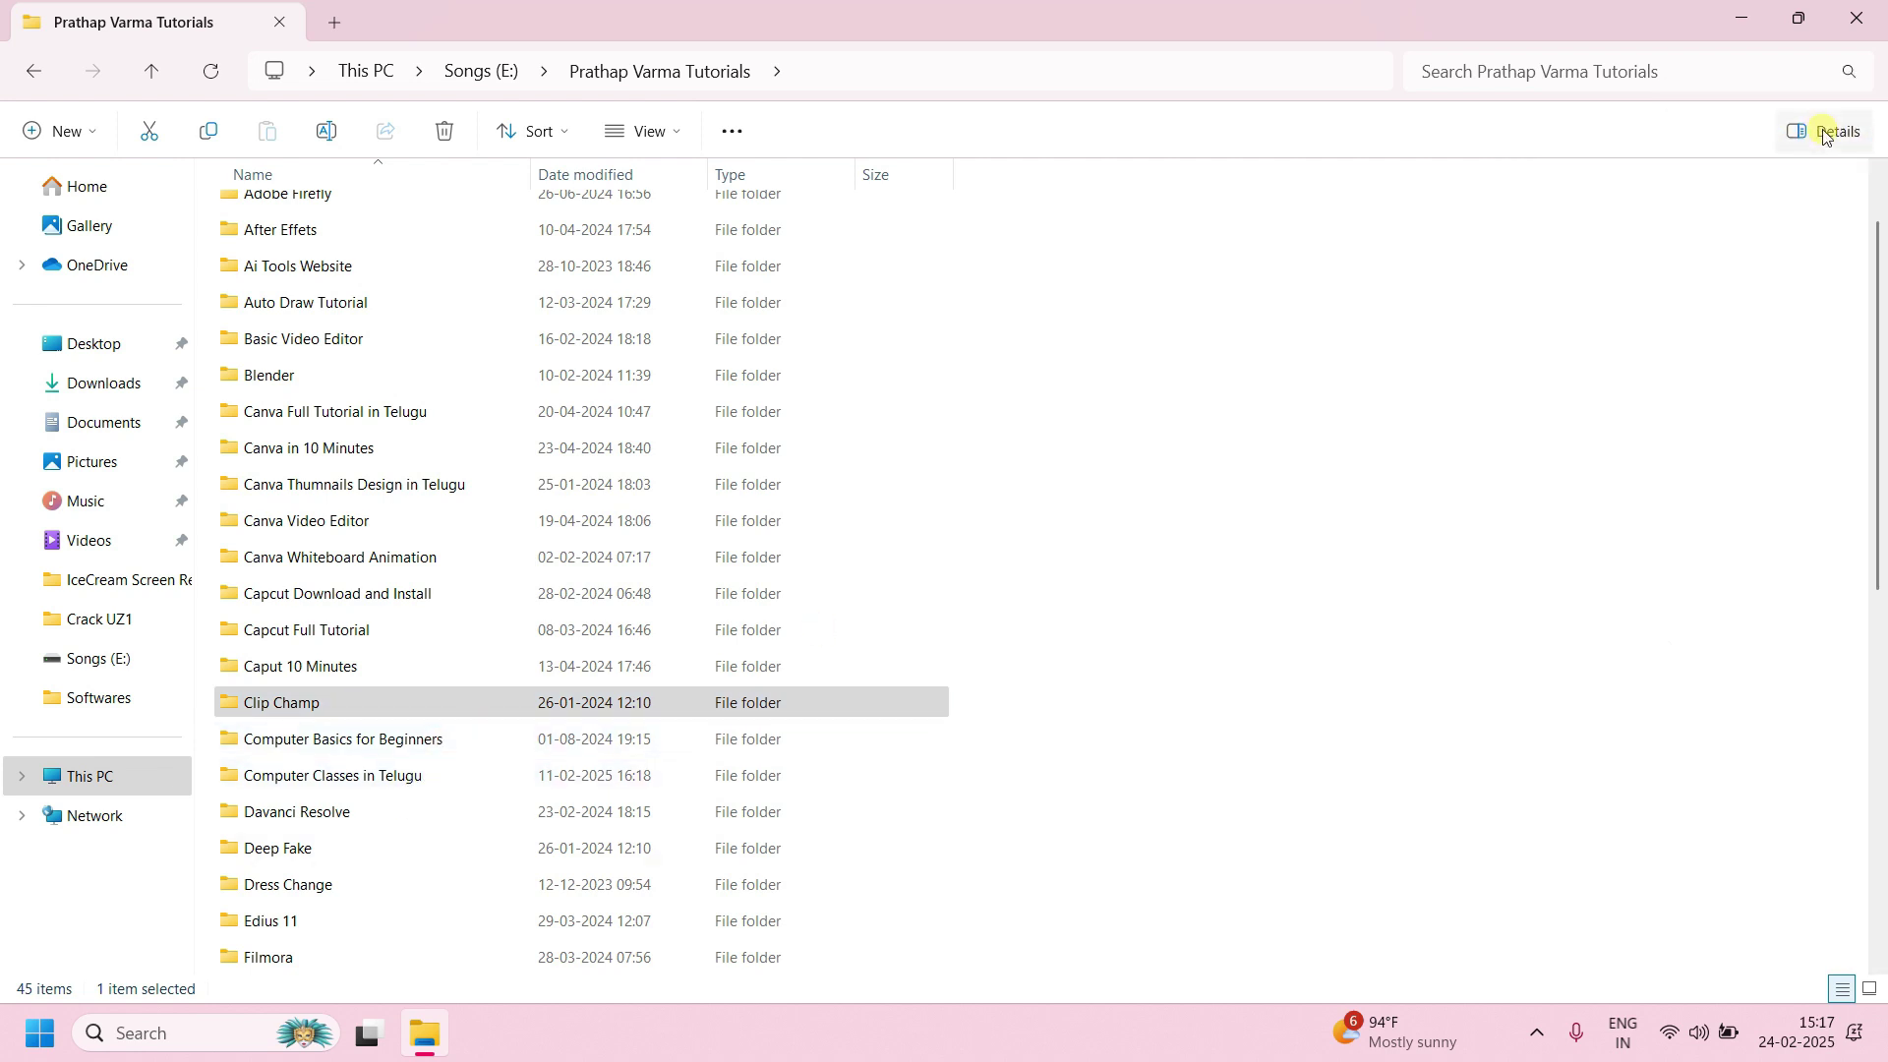
left_click(1825, 130)
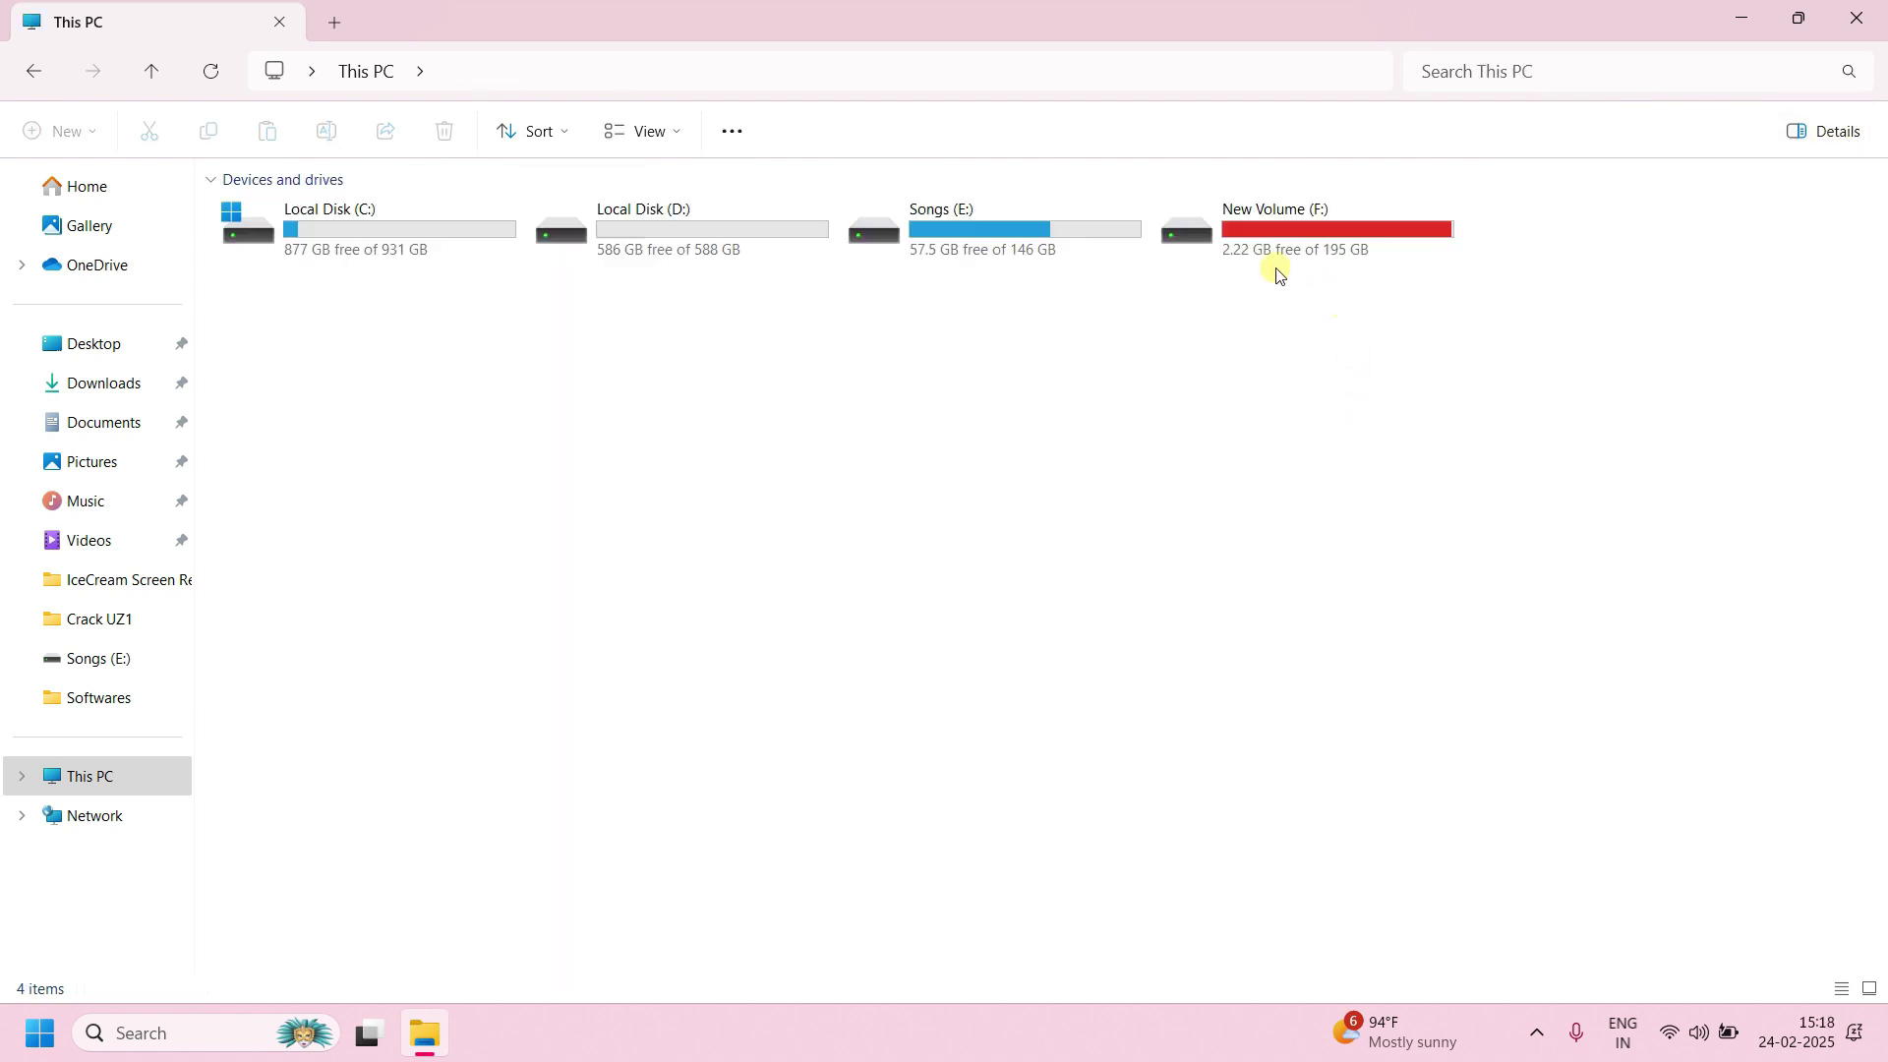
left_click(1314, 210)
left_click(1822, 147)
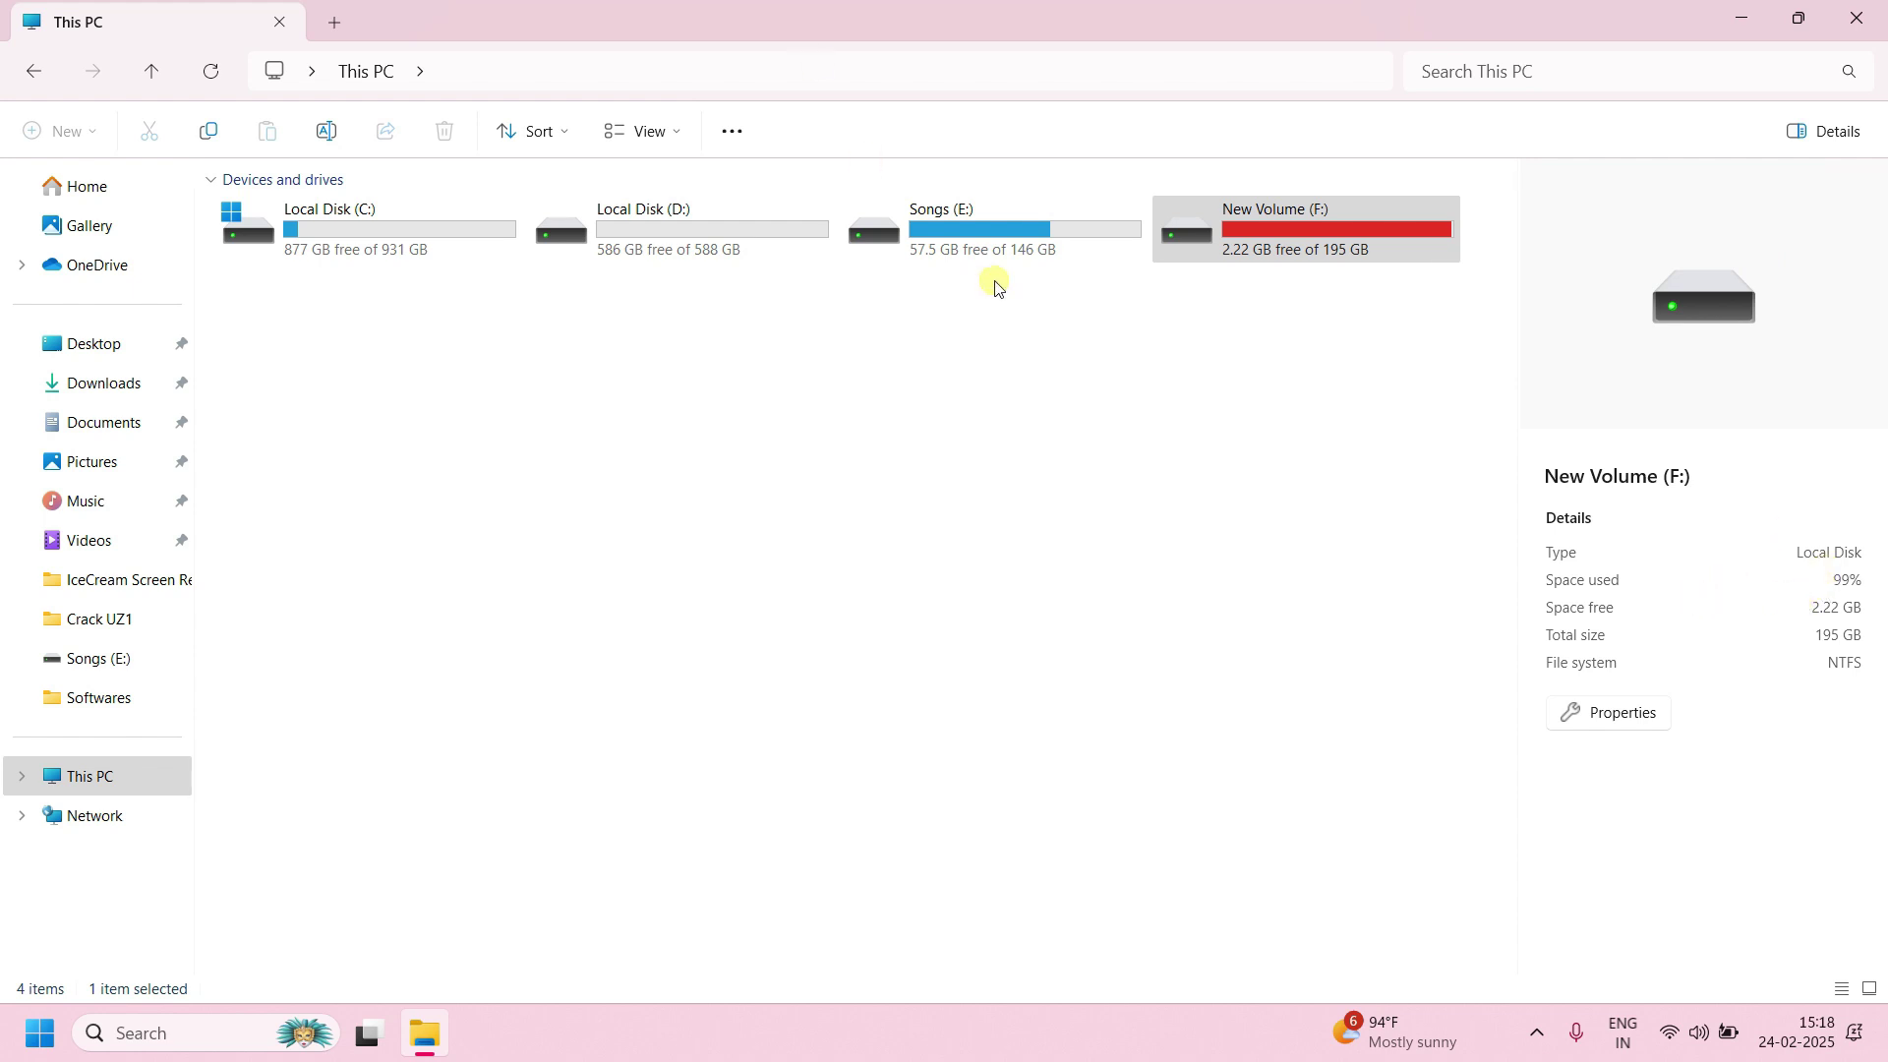
Select the Adobe PageMaker Full Tutorial image on Songs (E:), view its properties and close them.
double_click(983, 239)
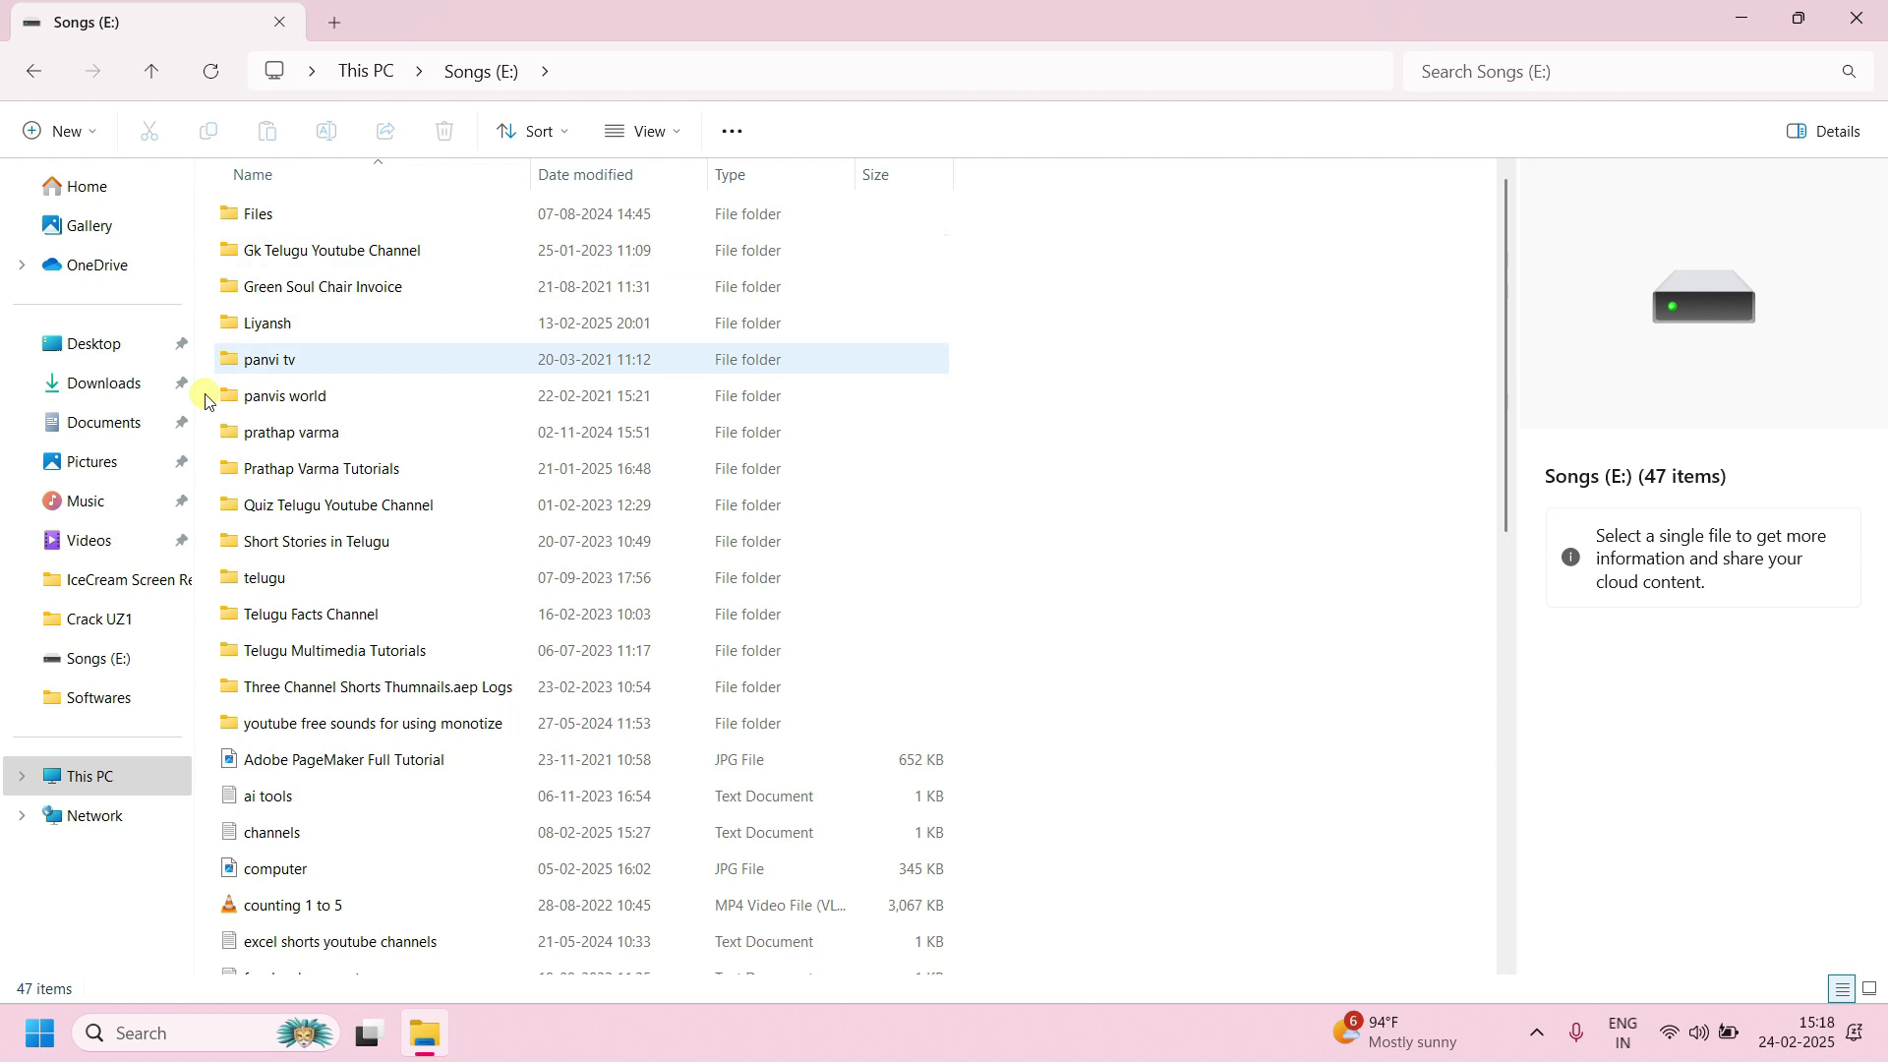
left_click(280, 759)
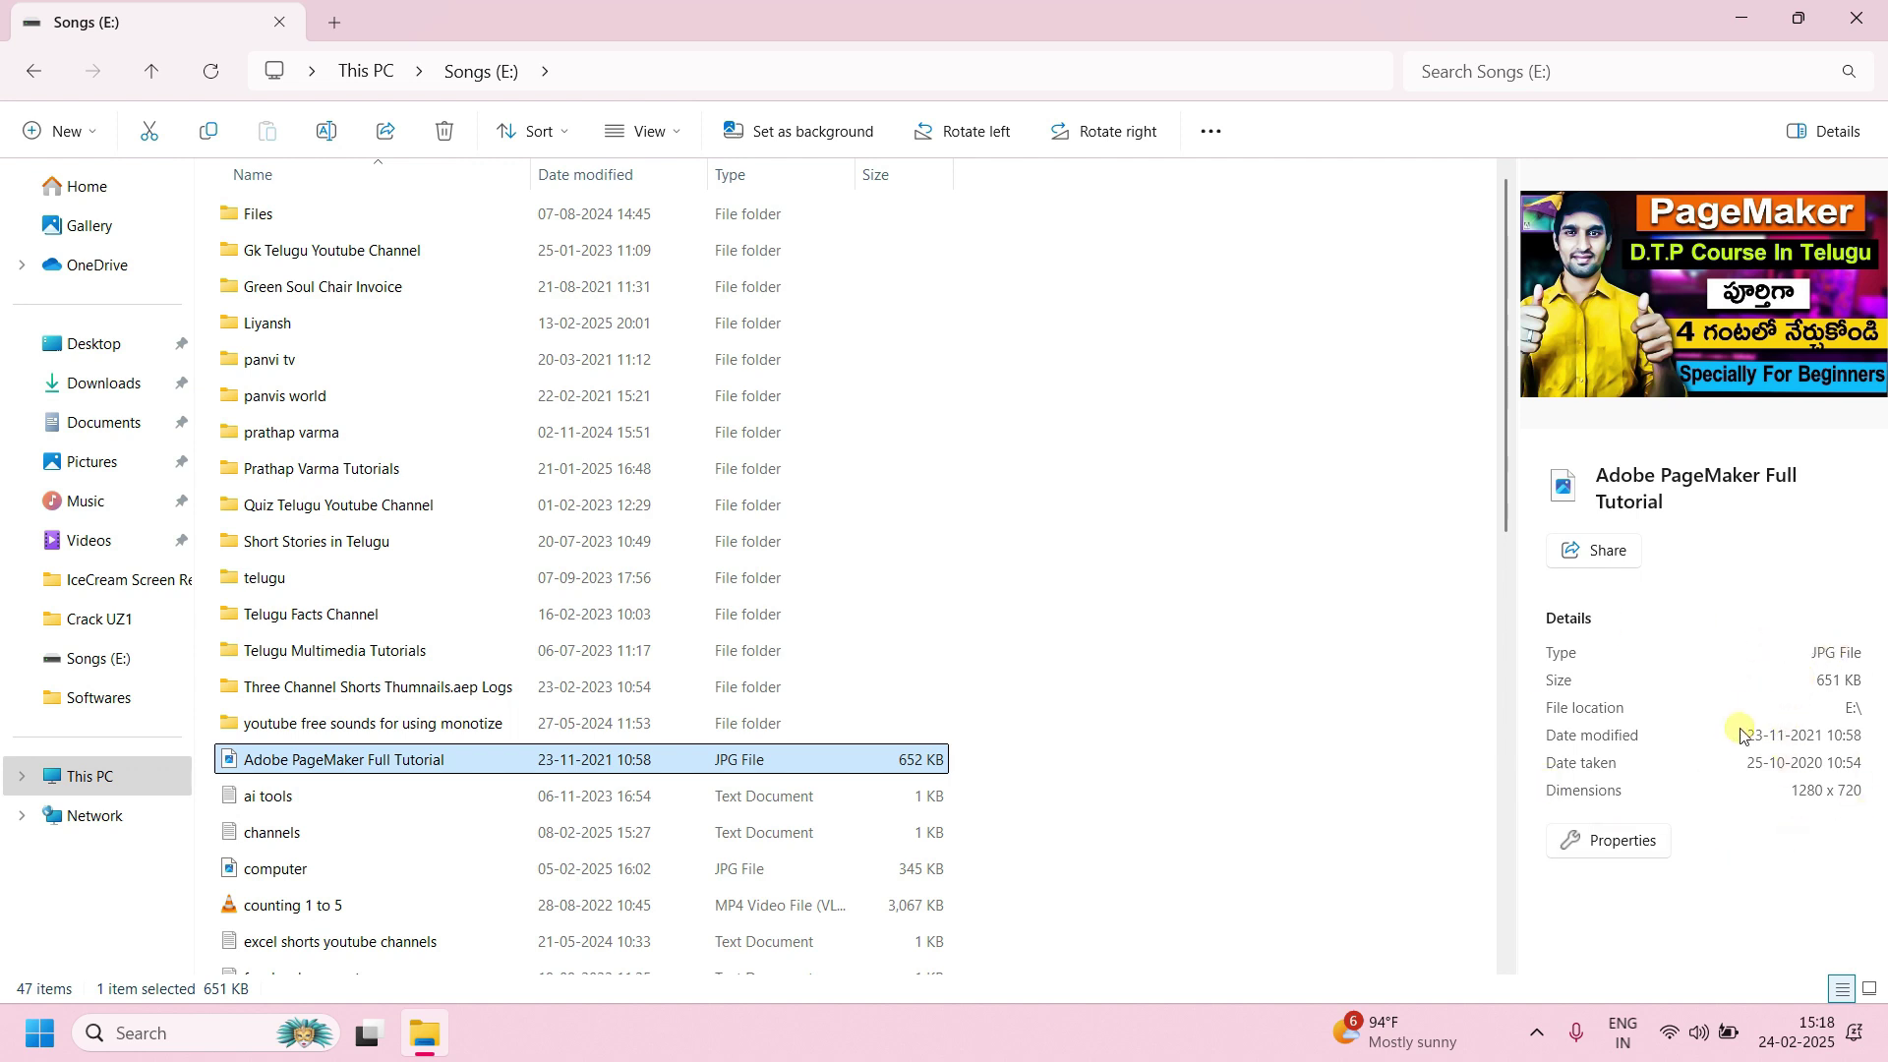
left_click(1624, 846)
left_click(1558, 492)
key("ctrl+a")
key("Escape")
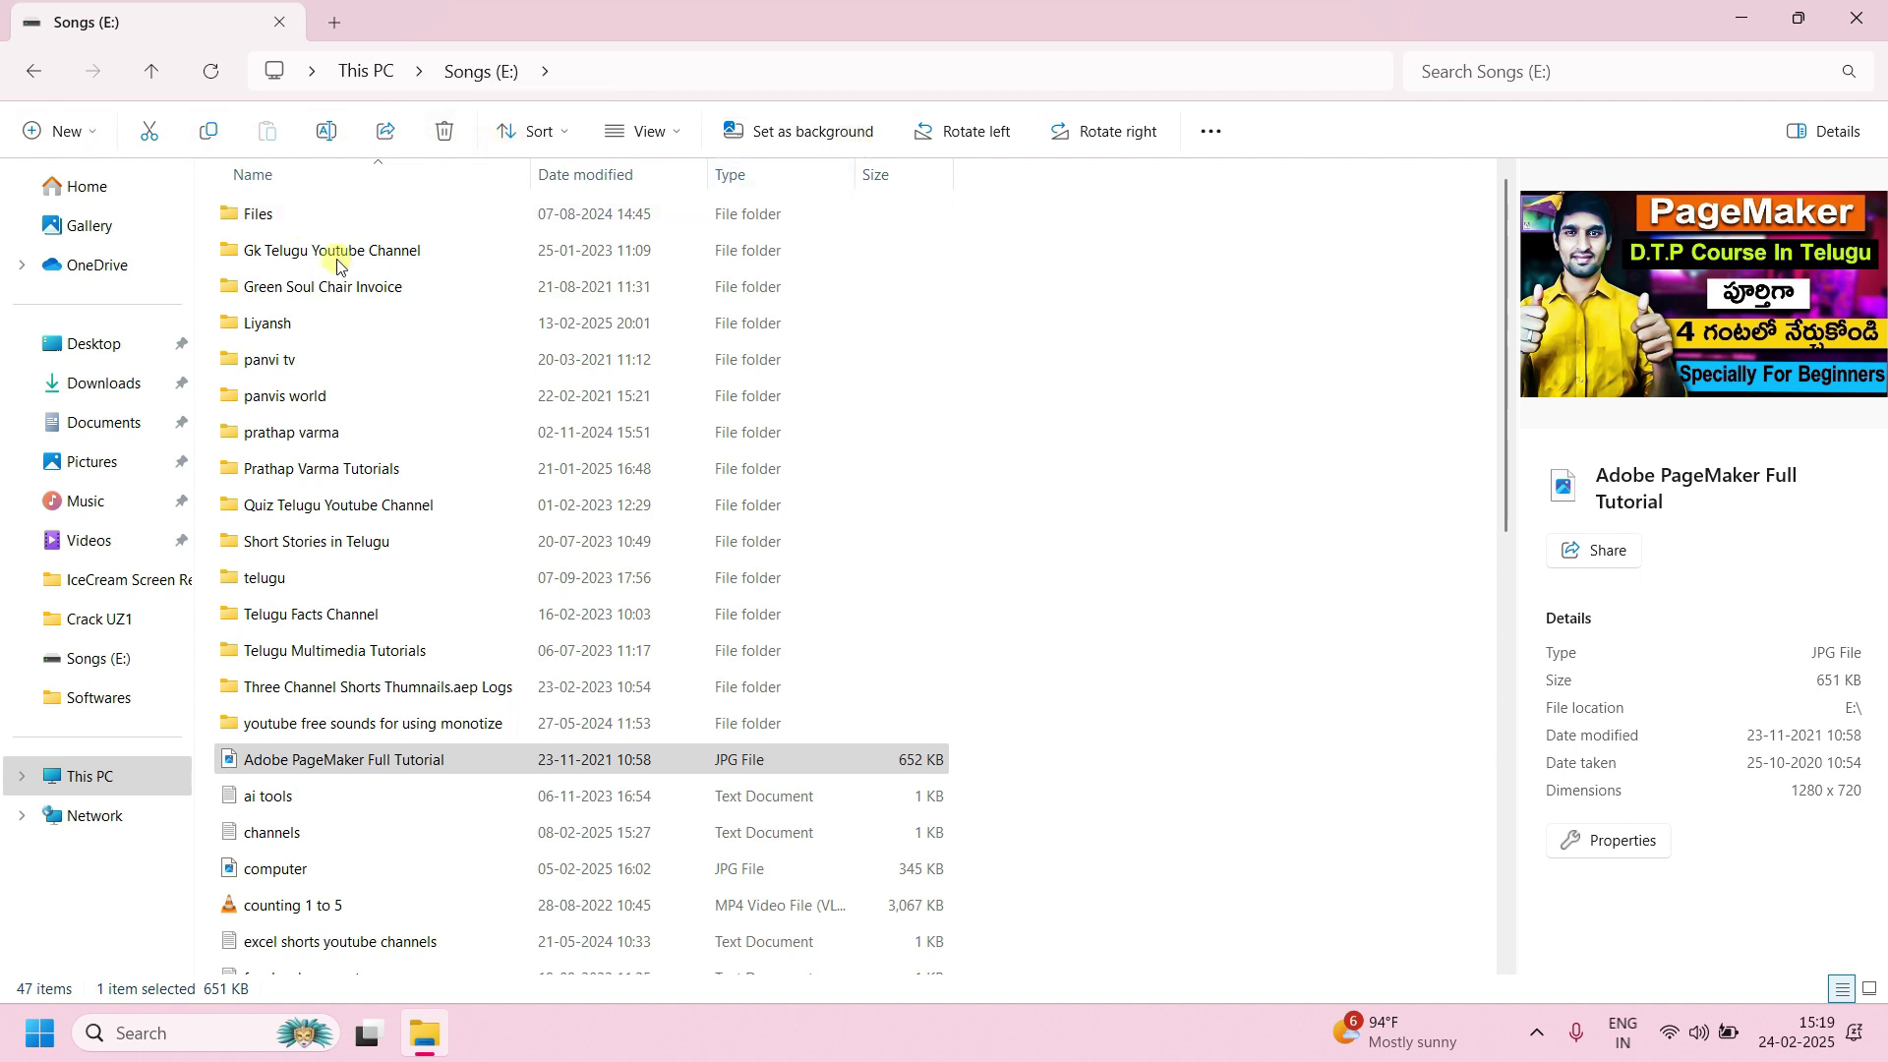
Cut the Adobe PageMaker Full Tutorial image and set it as the desktop background.
left_click(316, 763)
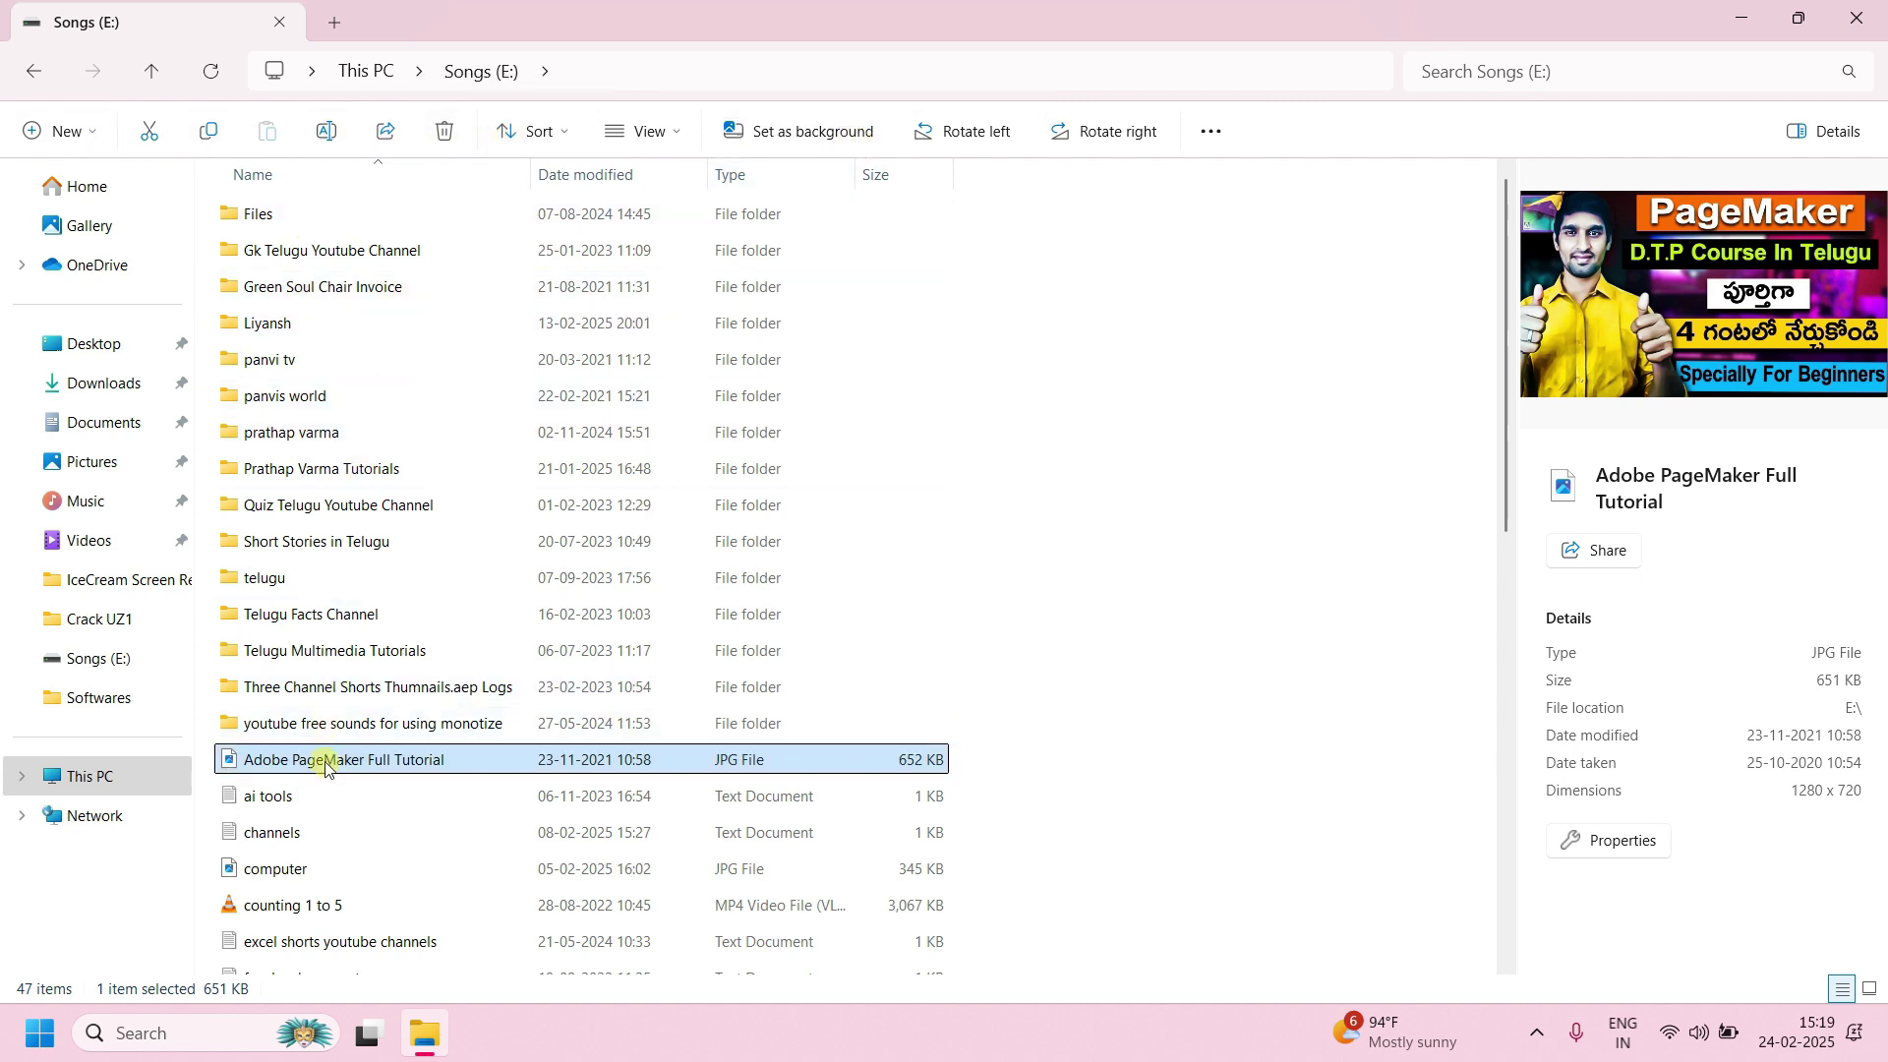
left_click(149, 136)
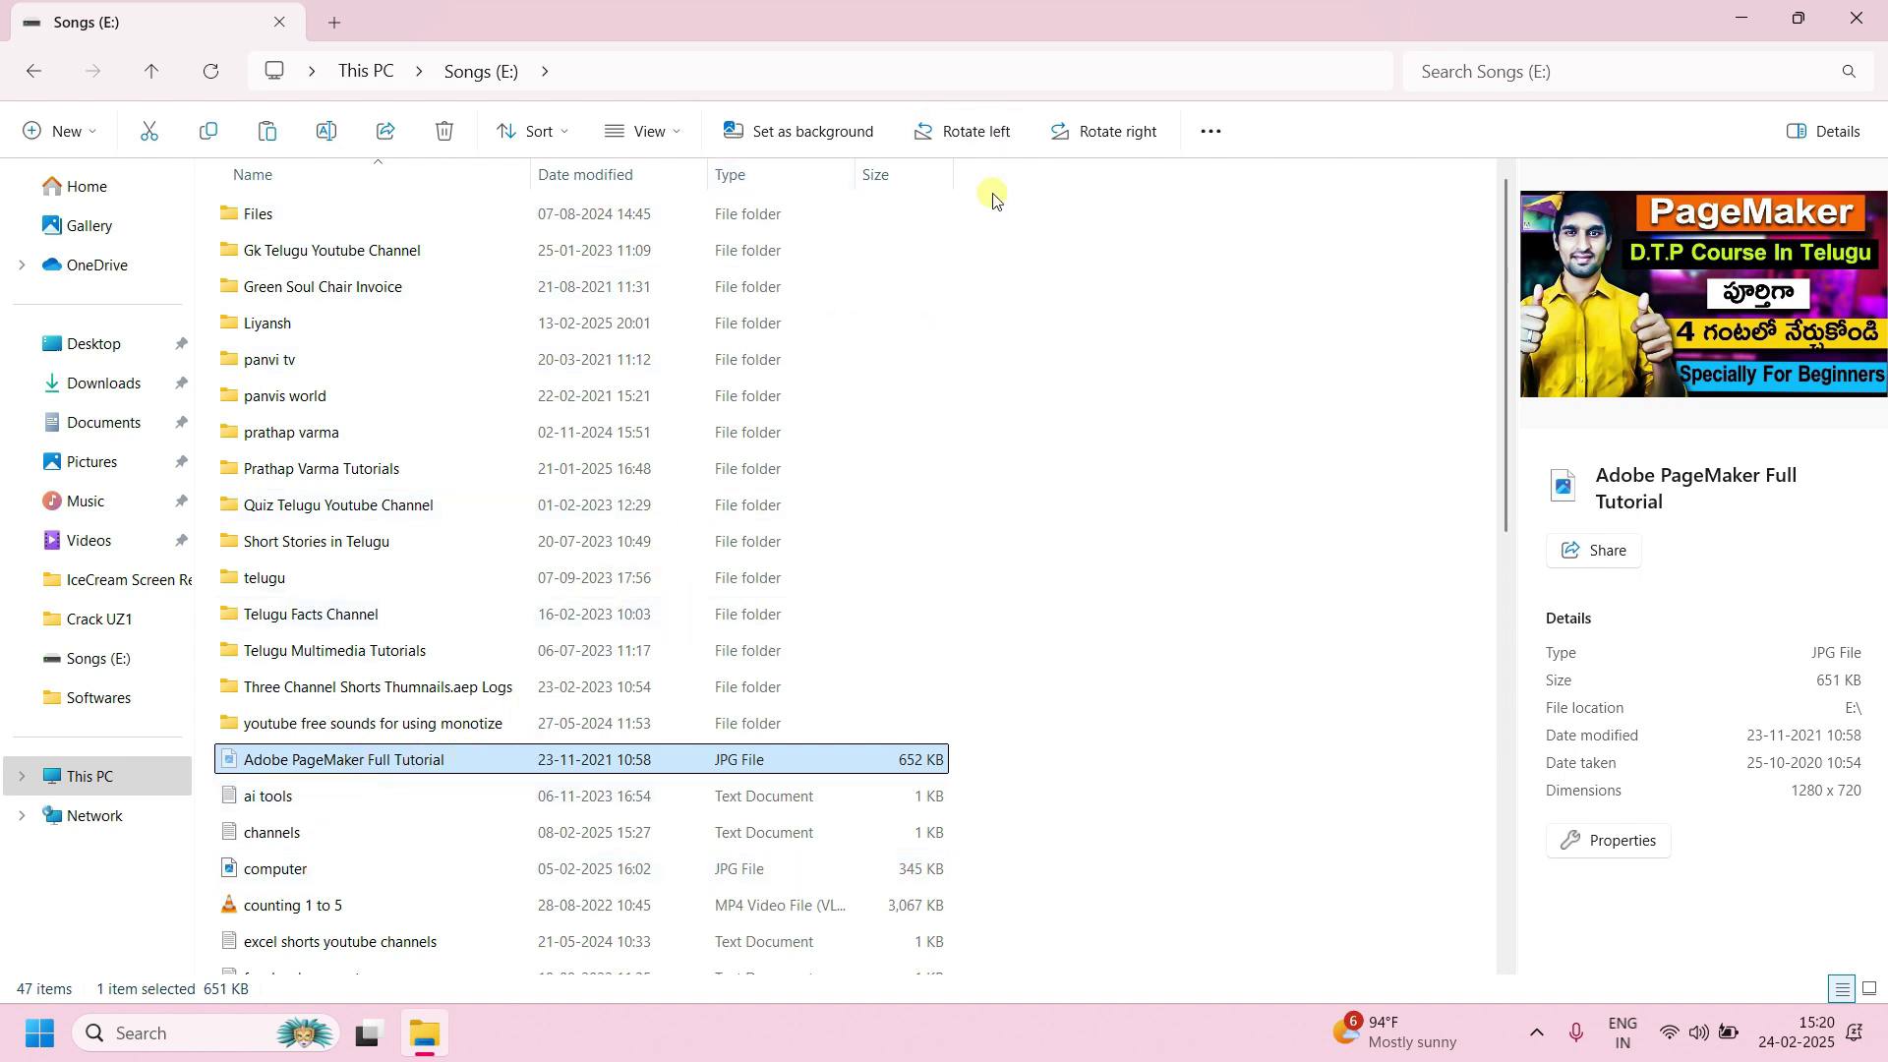
left_click(803, 133)
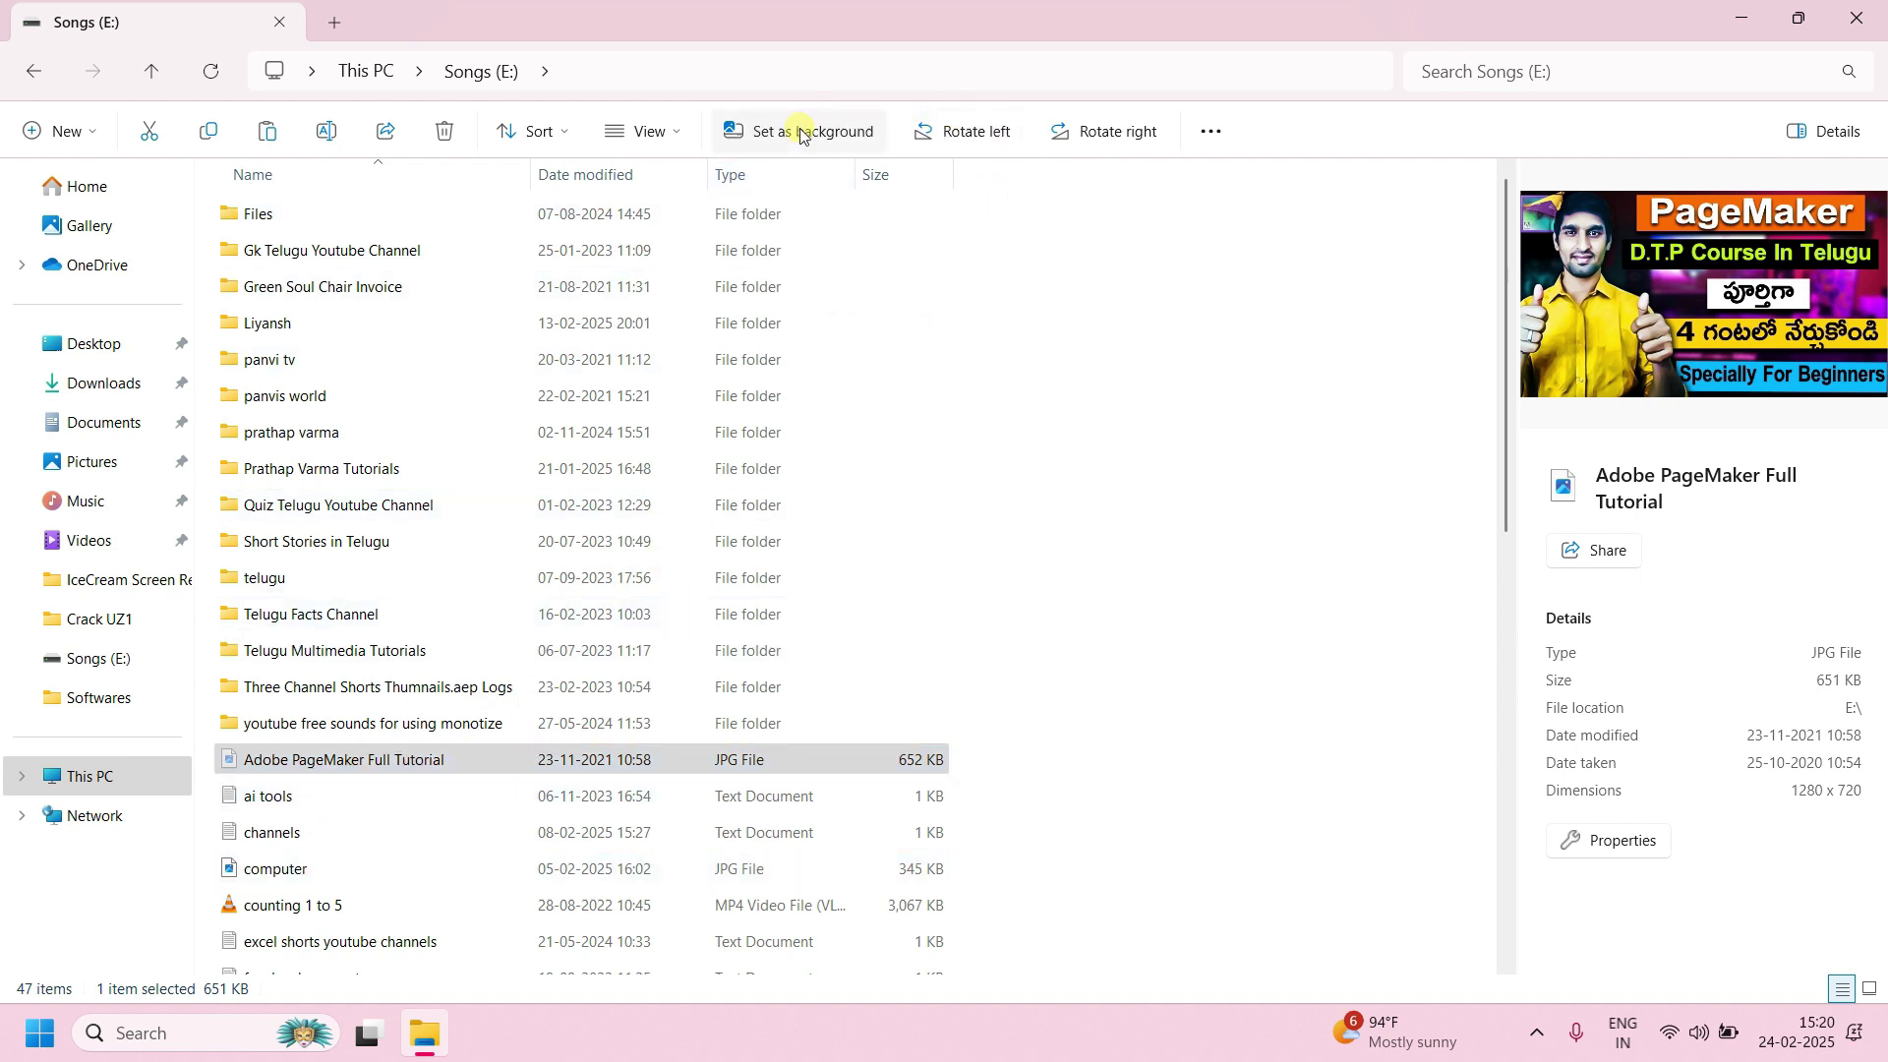
Show the contents of Songs (E:) as extra large icons and hide the details pane.
left_click(564, 135)
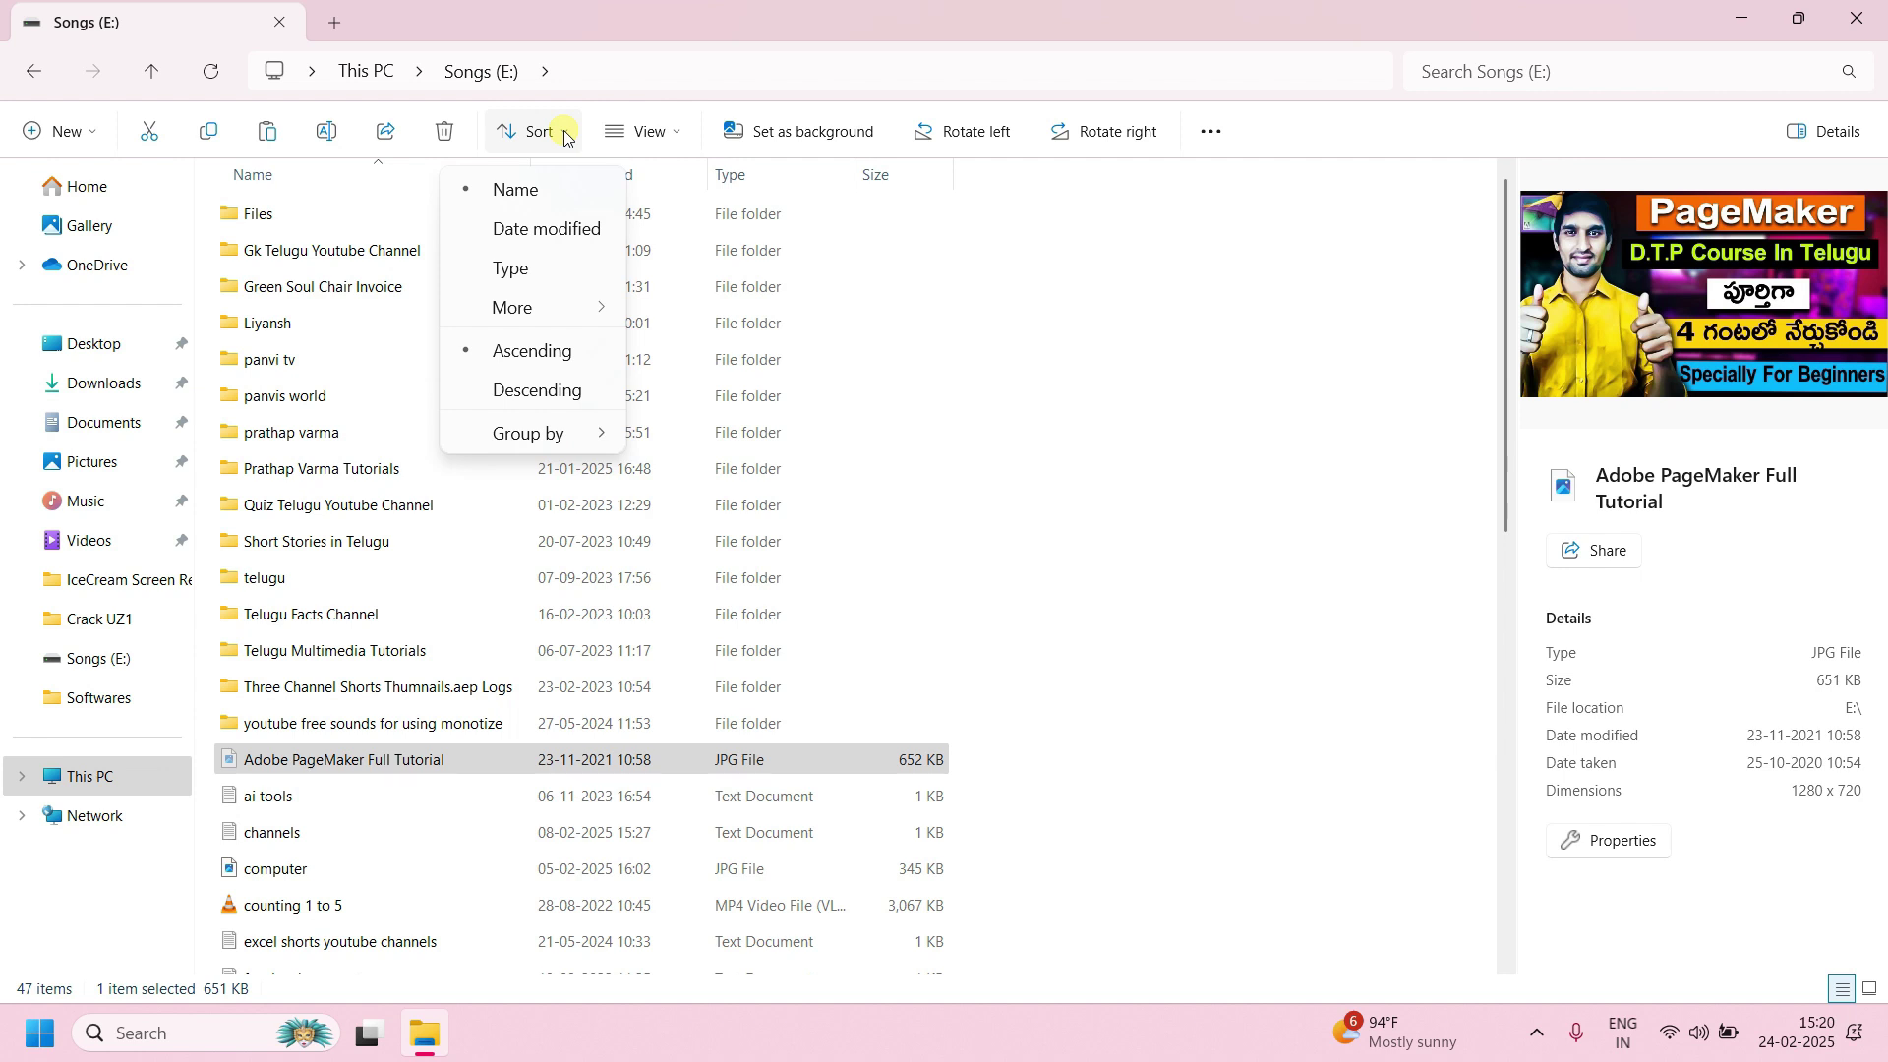
left_click(686, 138)
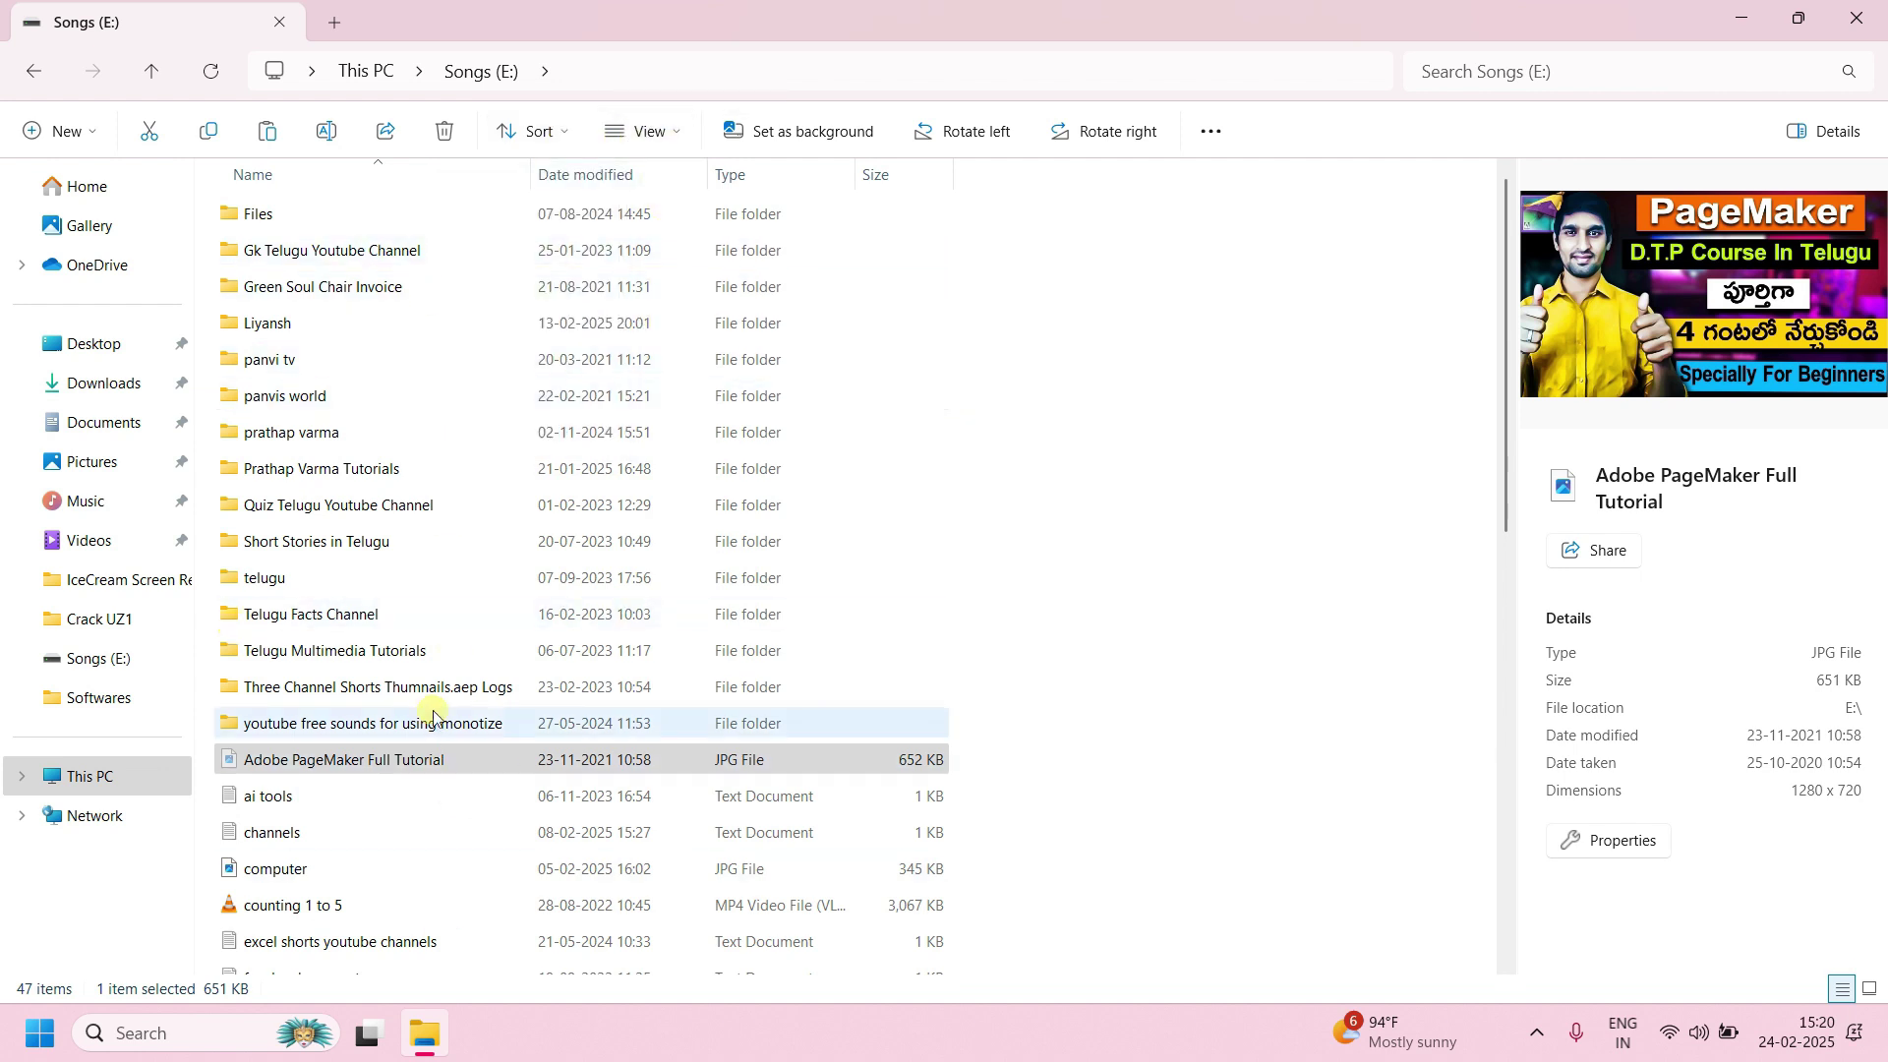
left_click(677, 137)
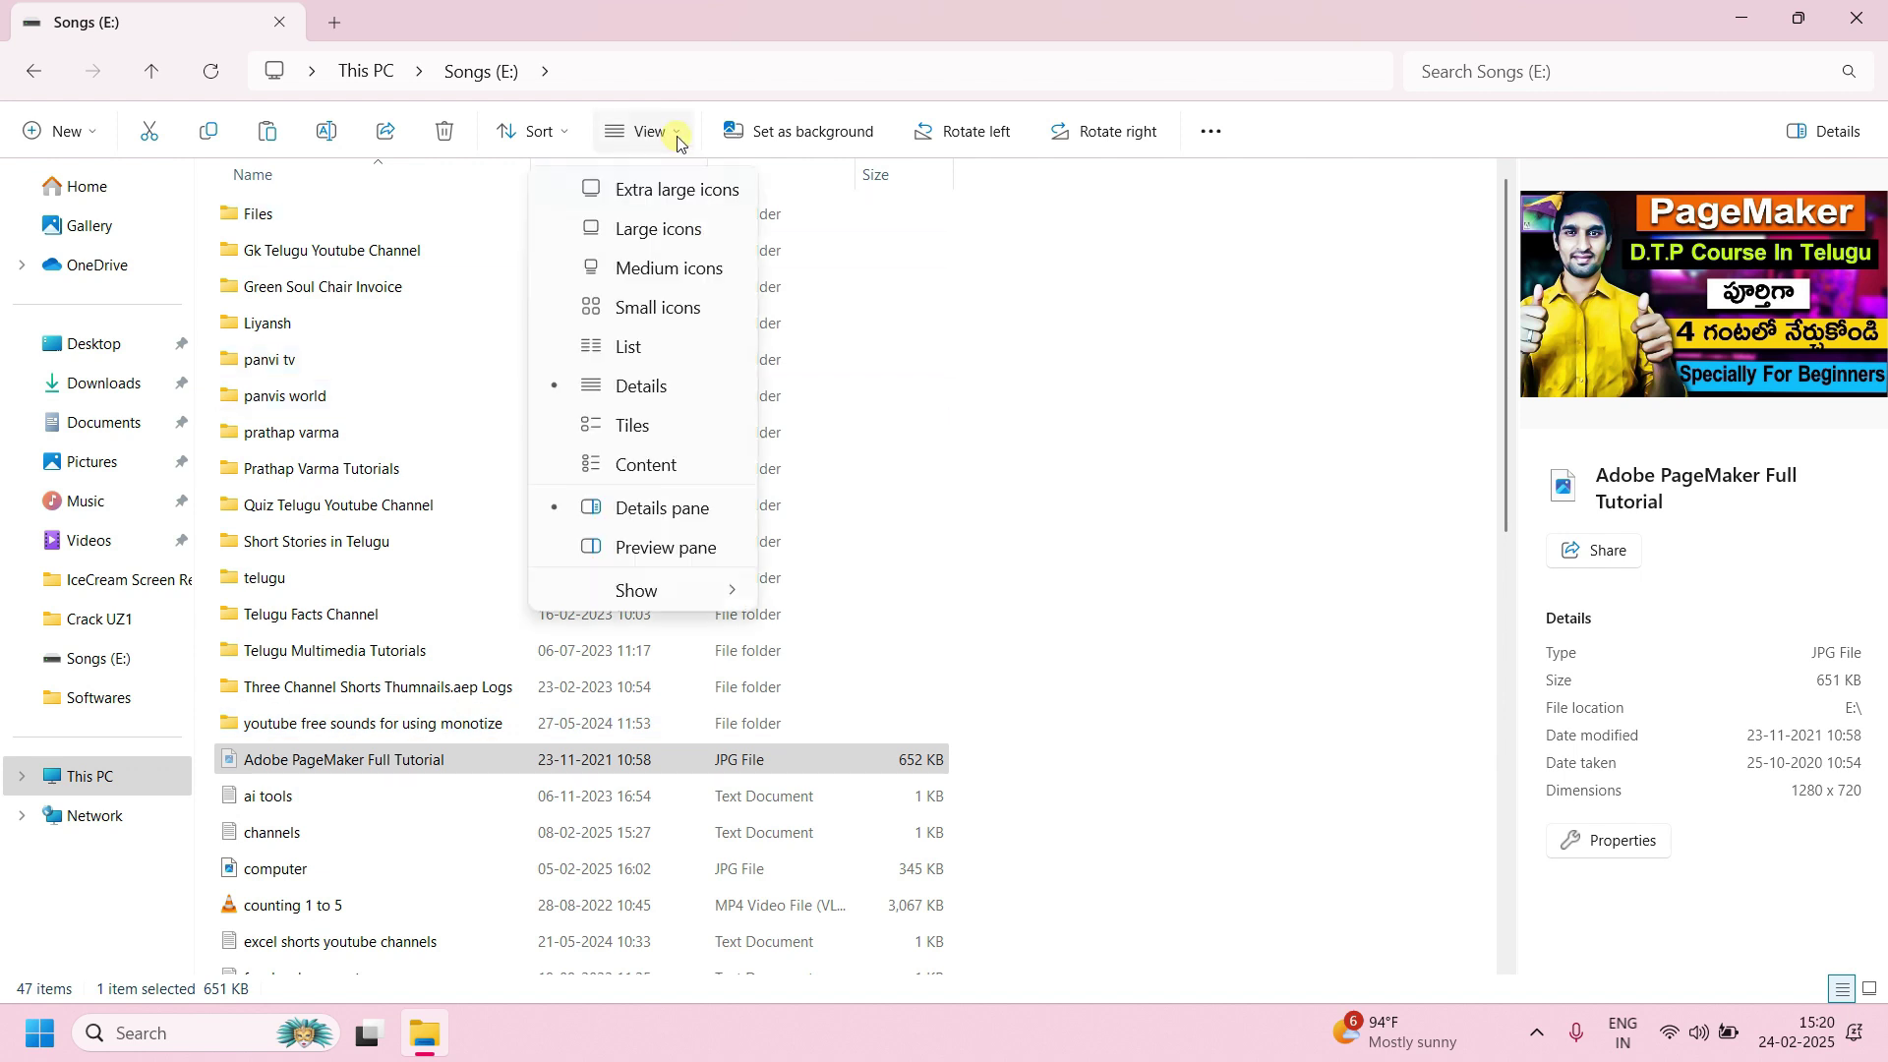
left_click(685, 196)
scroll(809, 363, "down", 3)
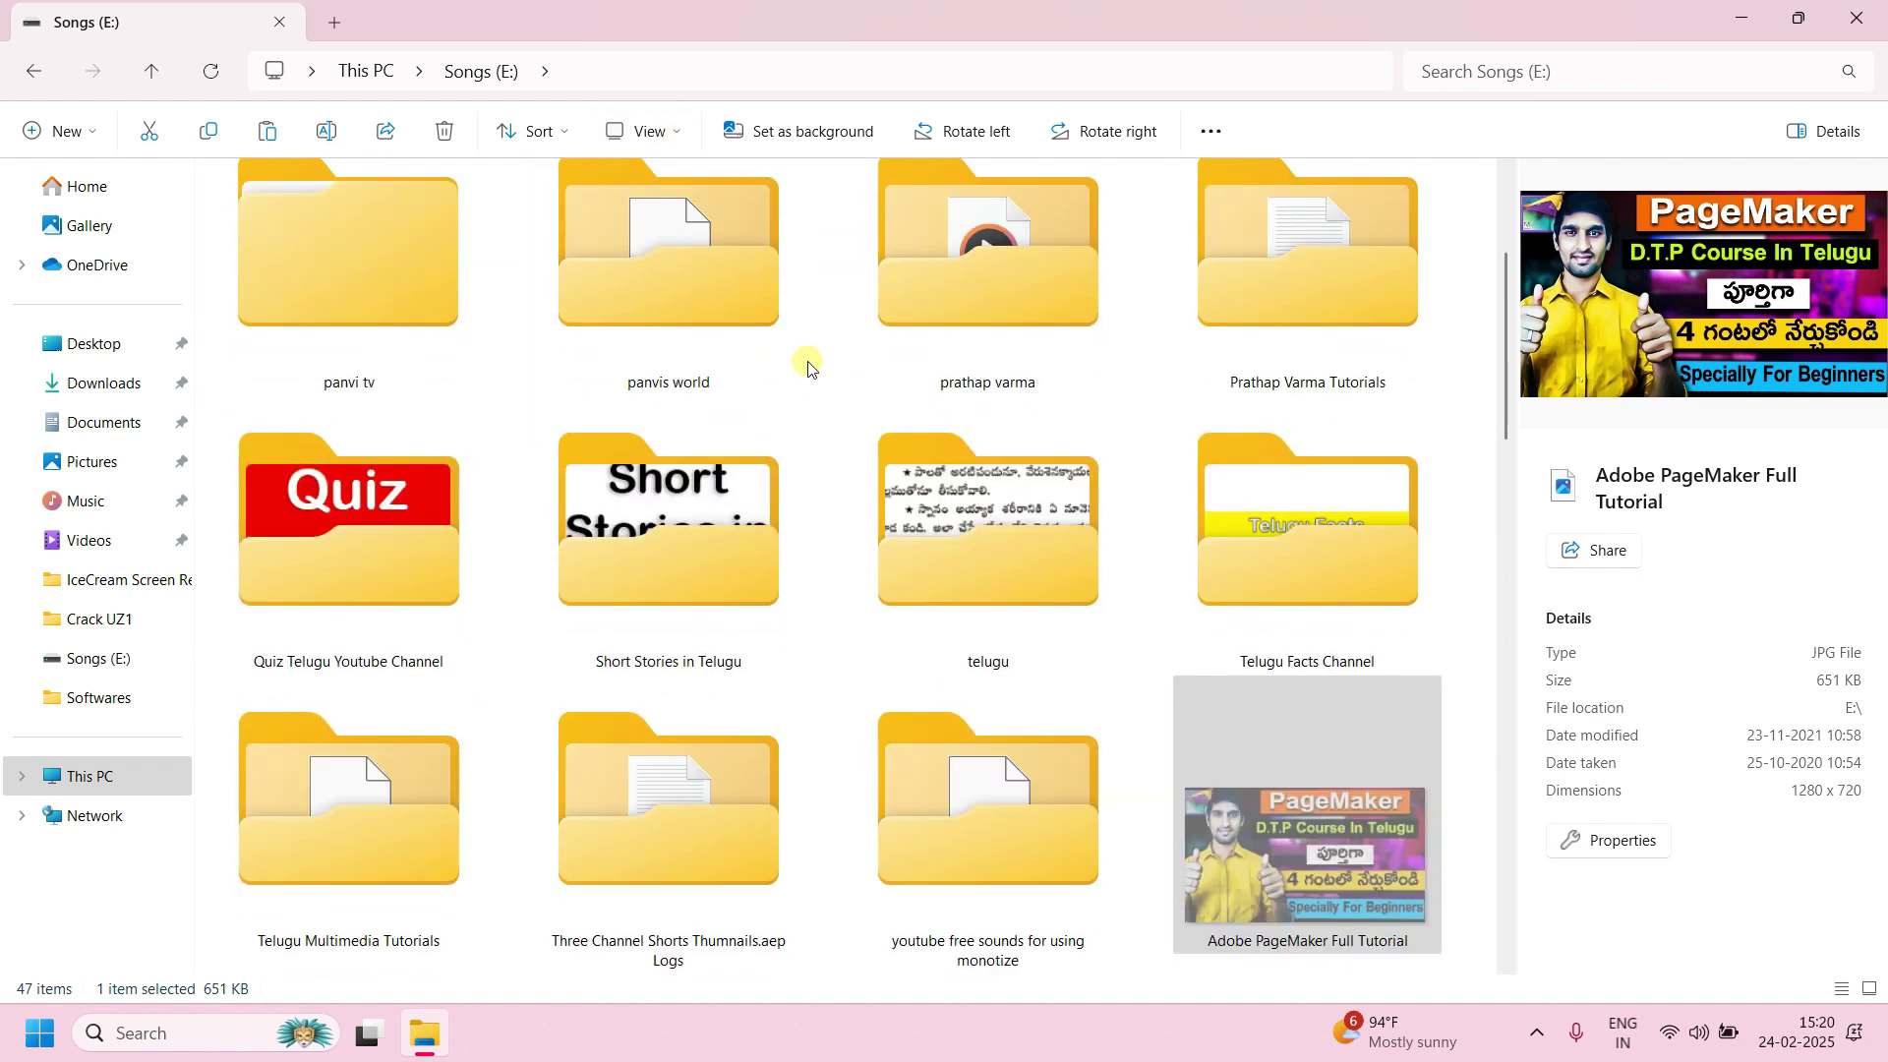
scroll(801, 359, "down", 6)
scroll(802, 359, "up", 2)
left_click(1825, 131)
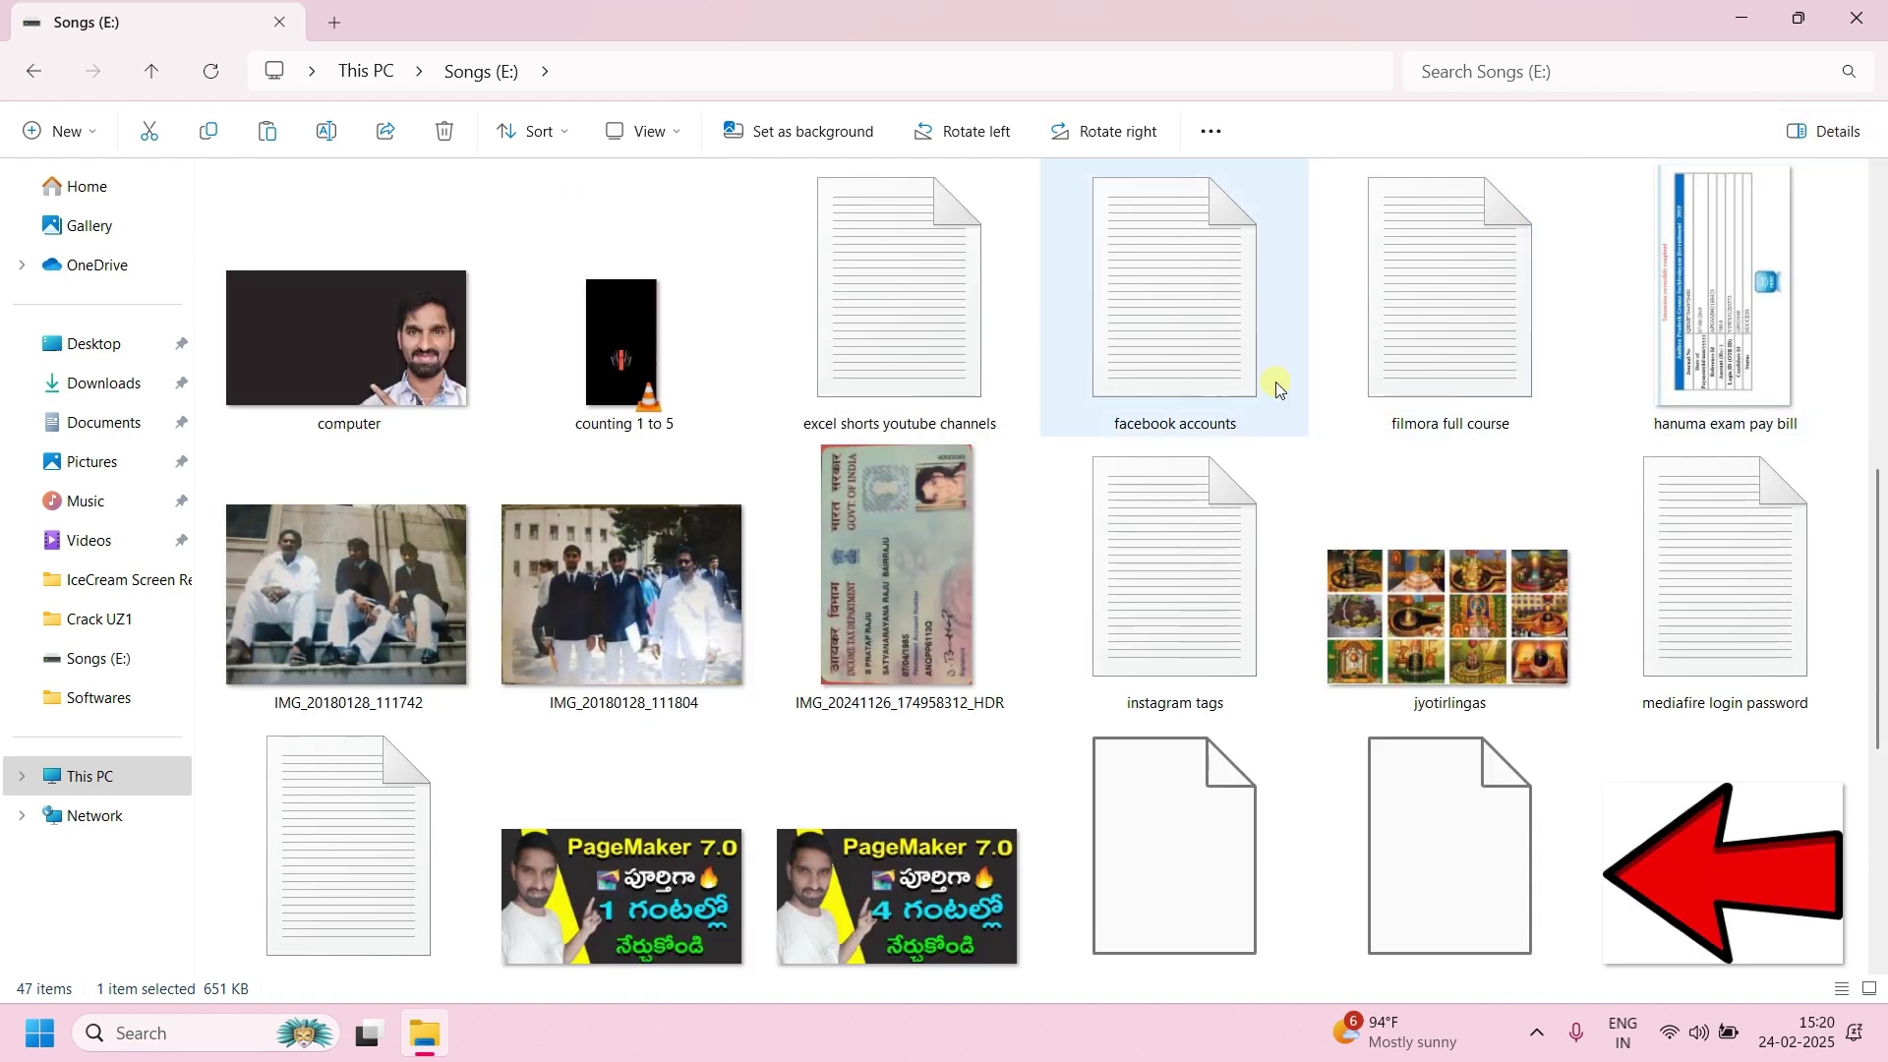
scroll(1271, 386, "down", 4)
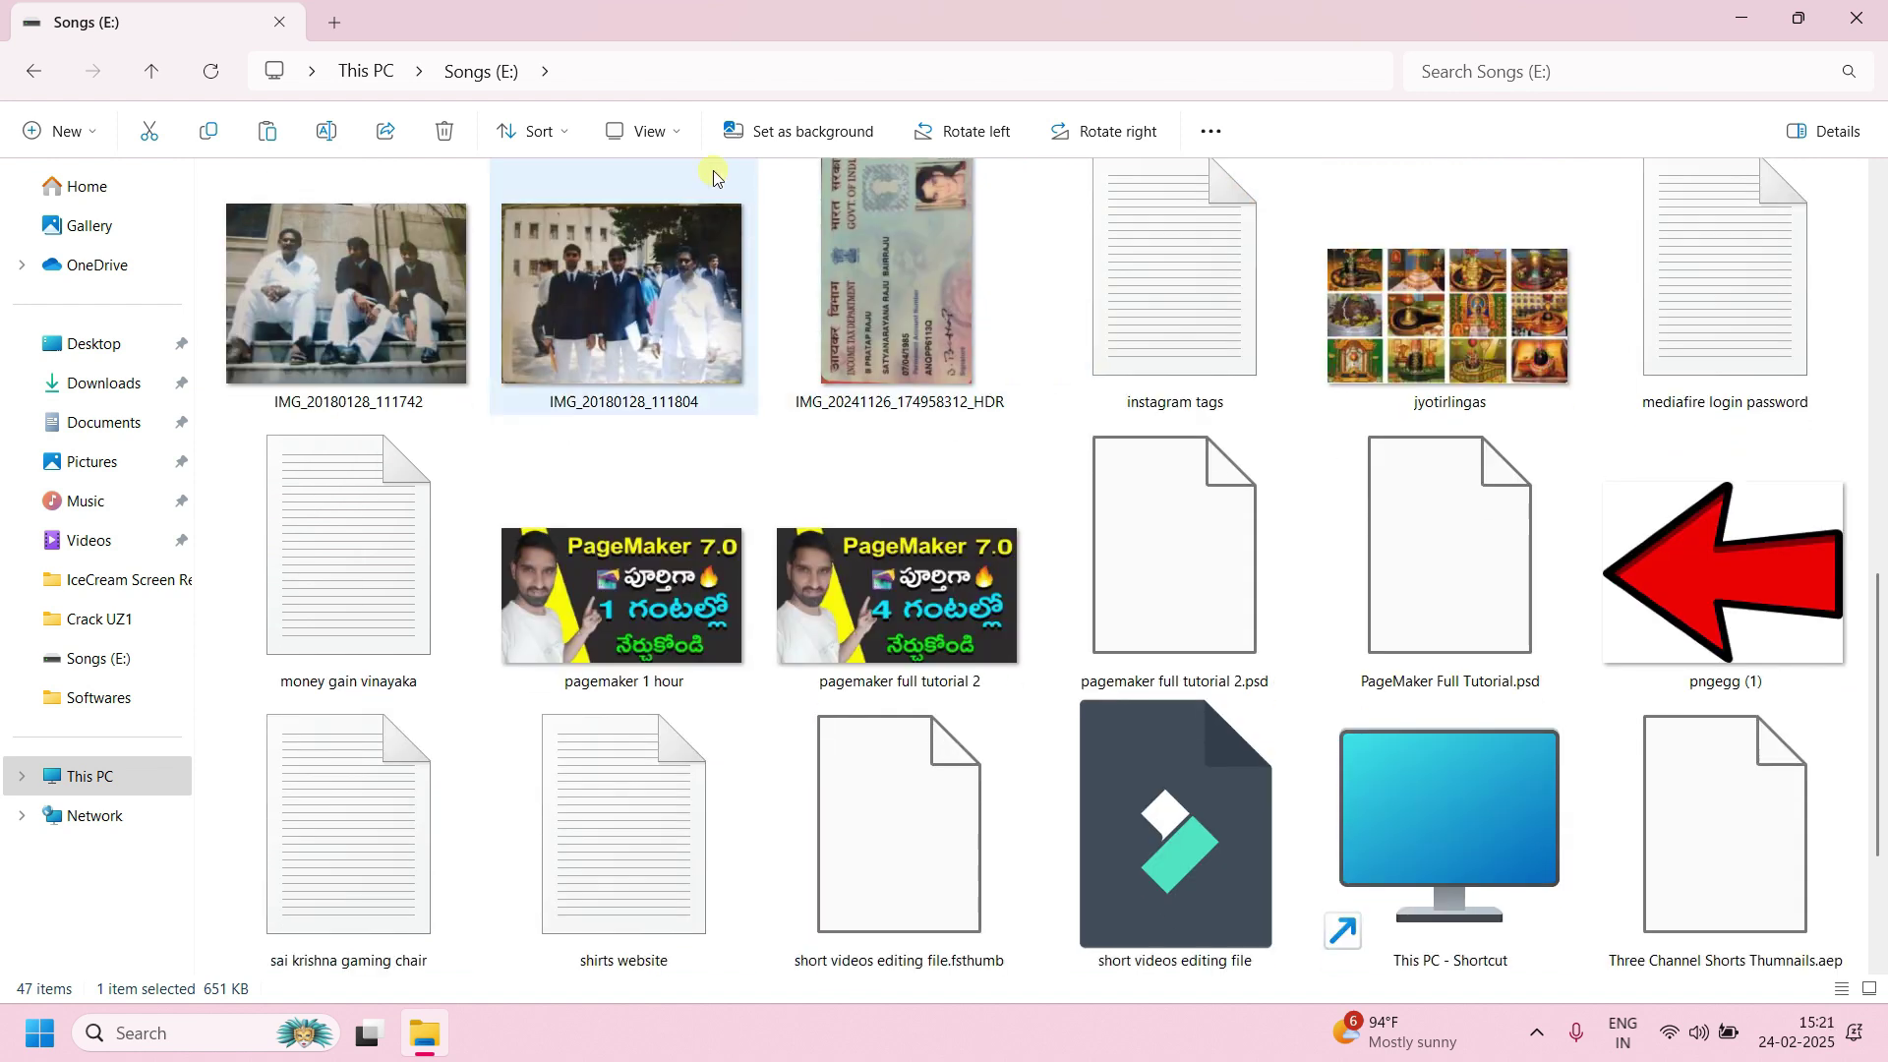
Switch the Songs (E:) layout through large, medium and small icons, ending with the list layout.
left_click(677, 135)
left_click(680, 137)
left_click(680, 141)
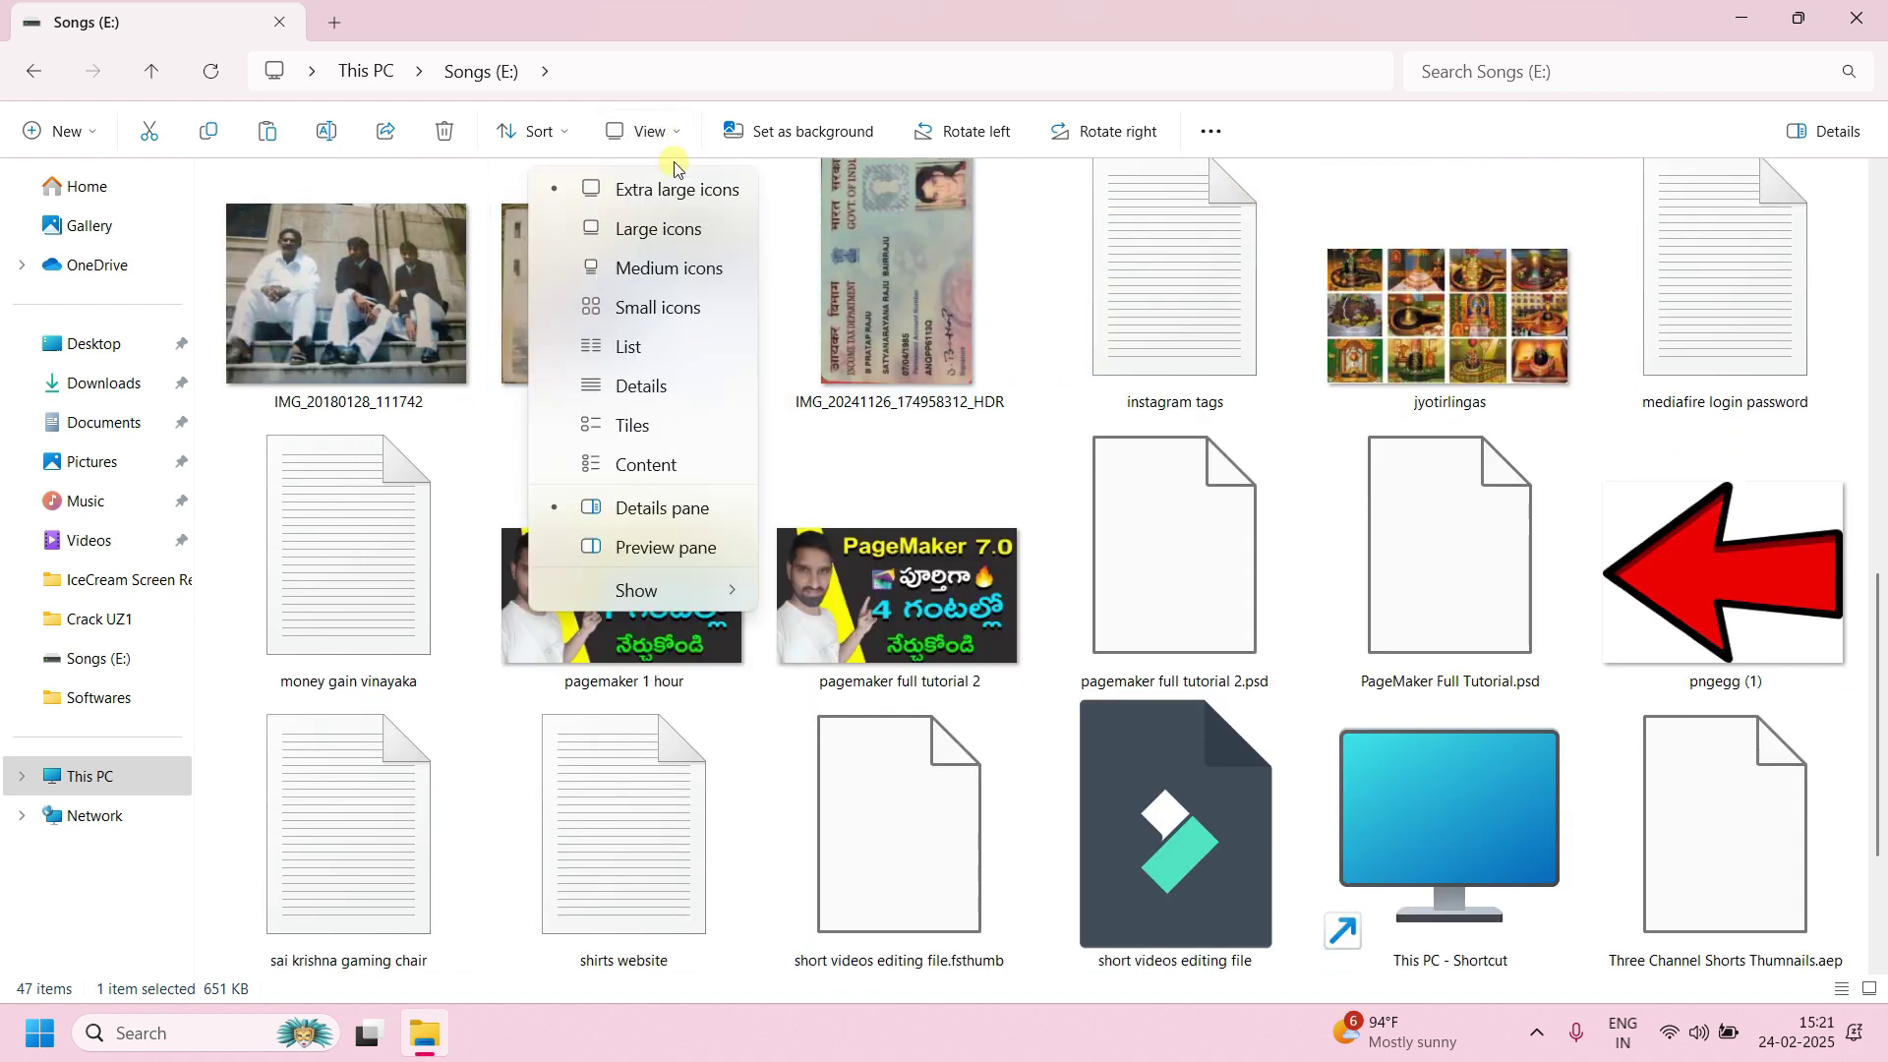
left_click(680, 229)
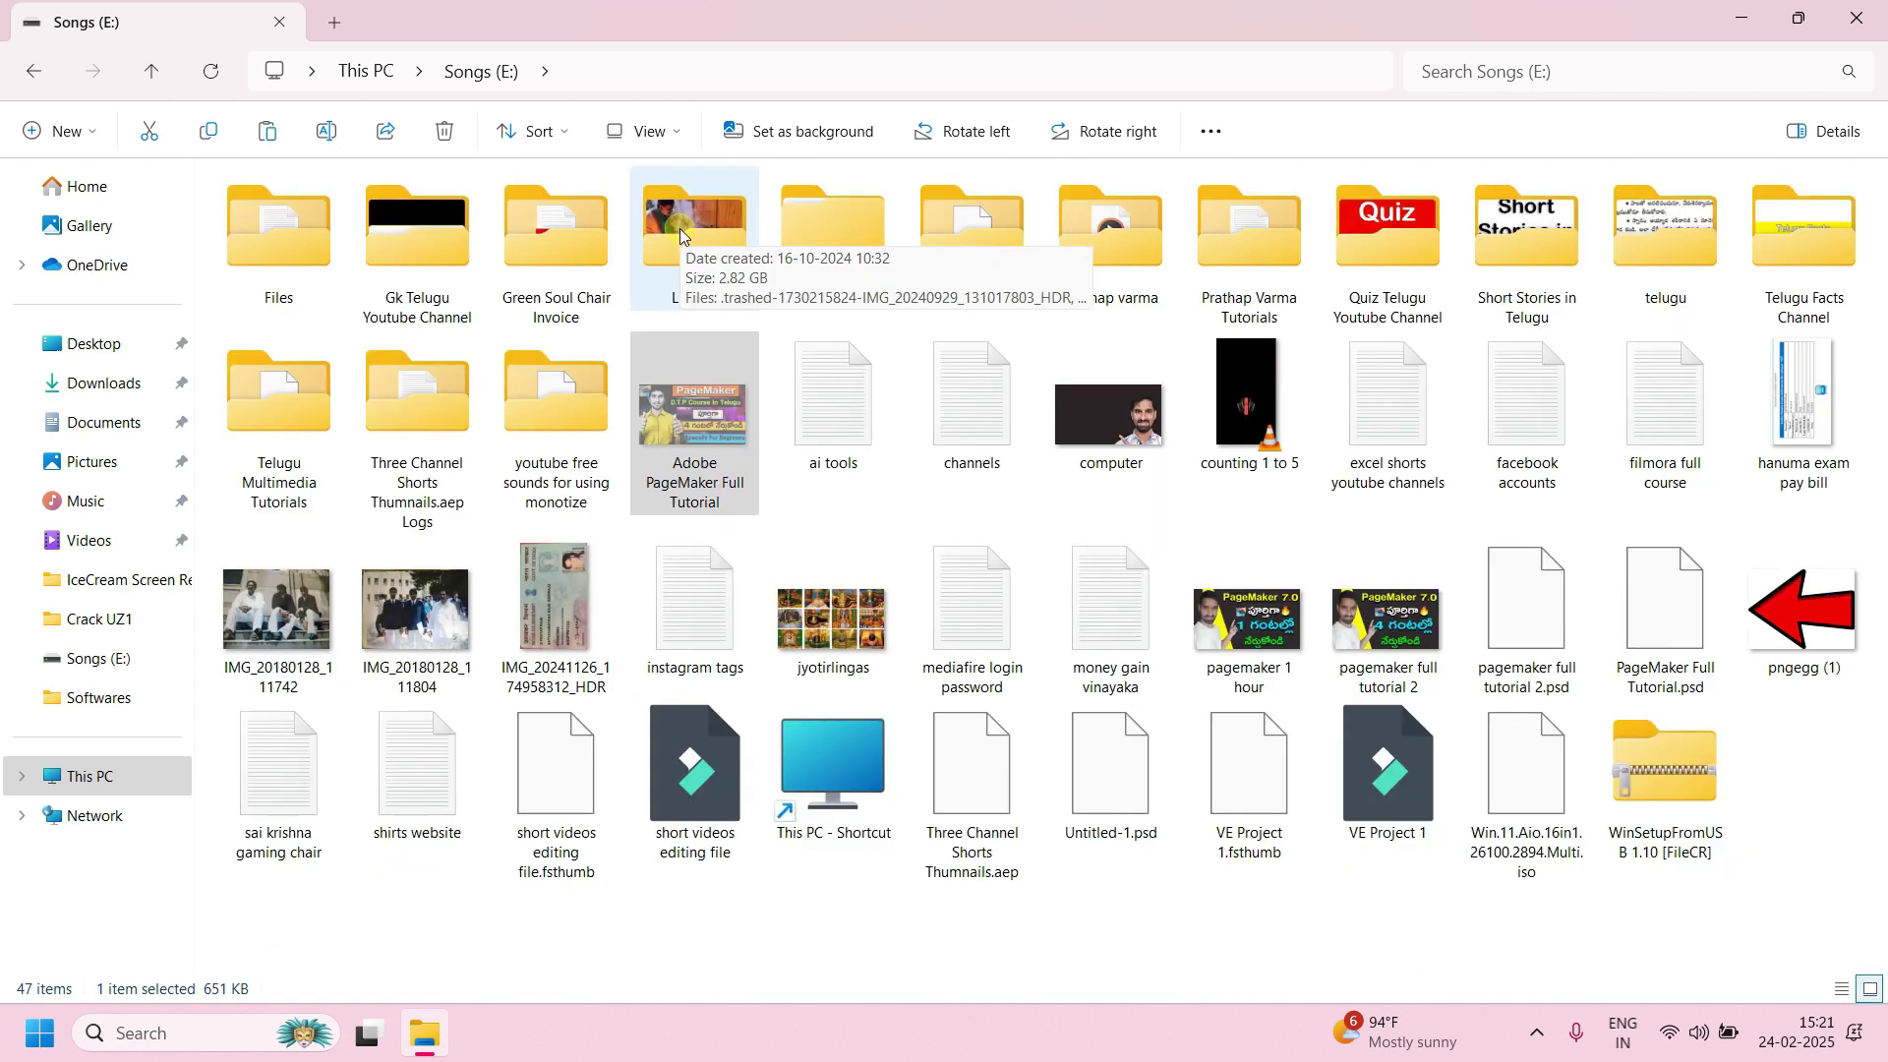
left_click(678, 140)
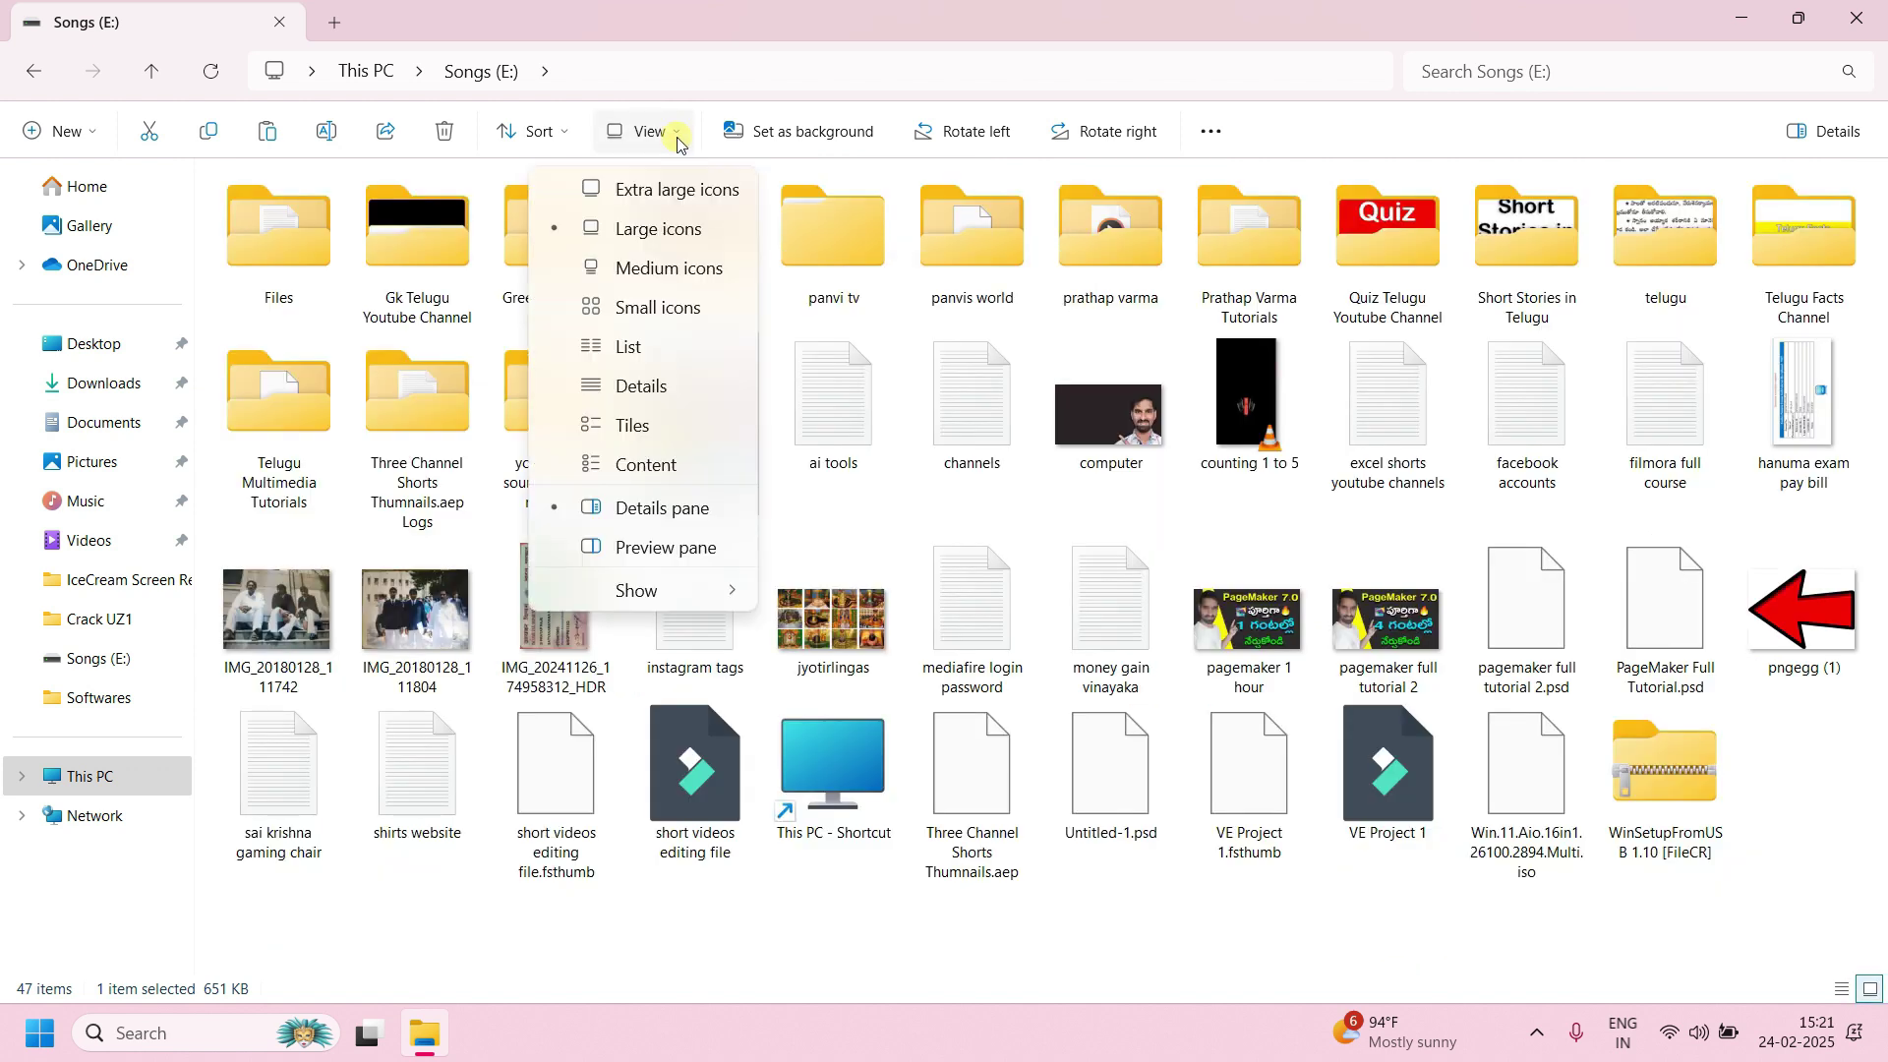
left_click(657, 268)
left_click(676, 137)
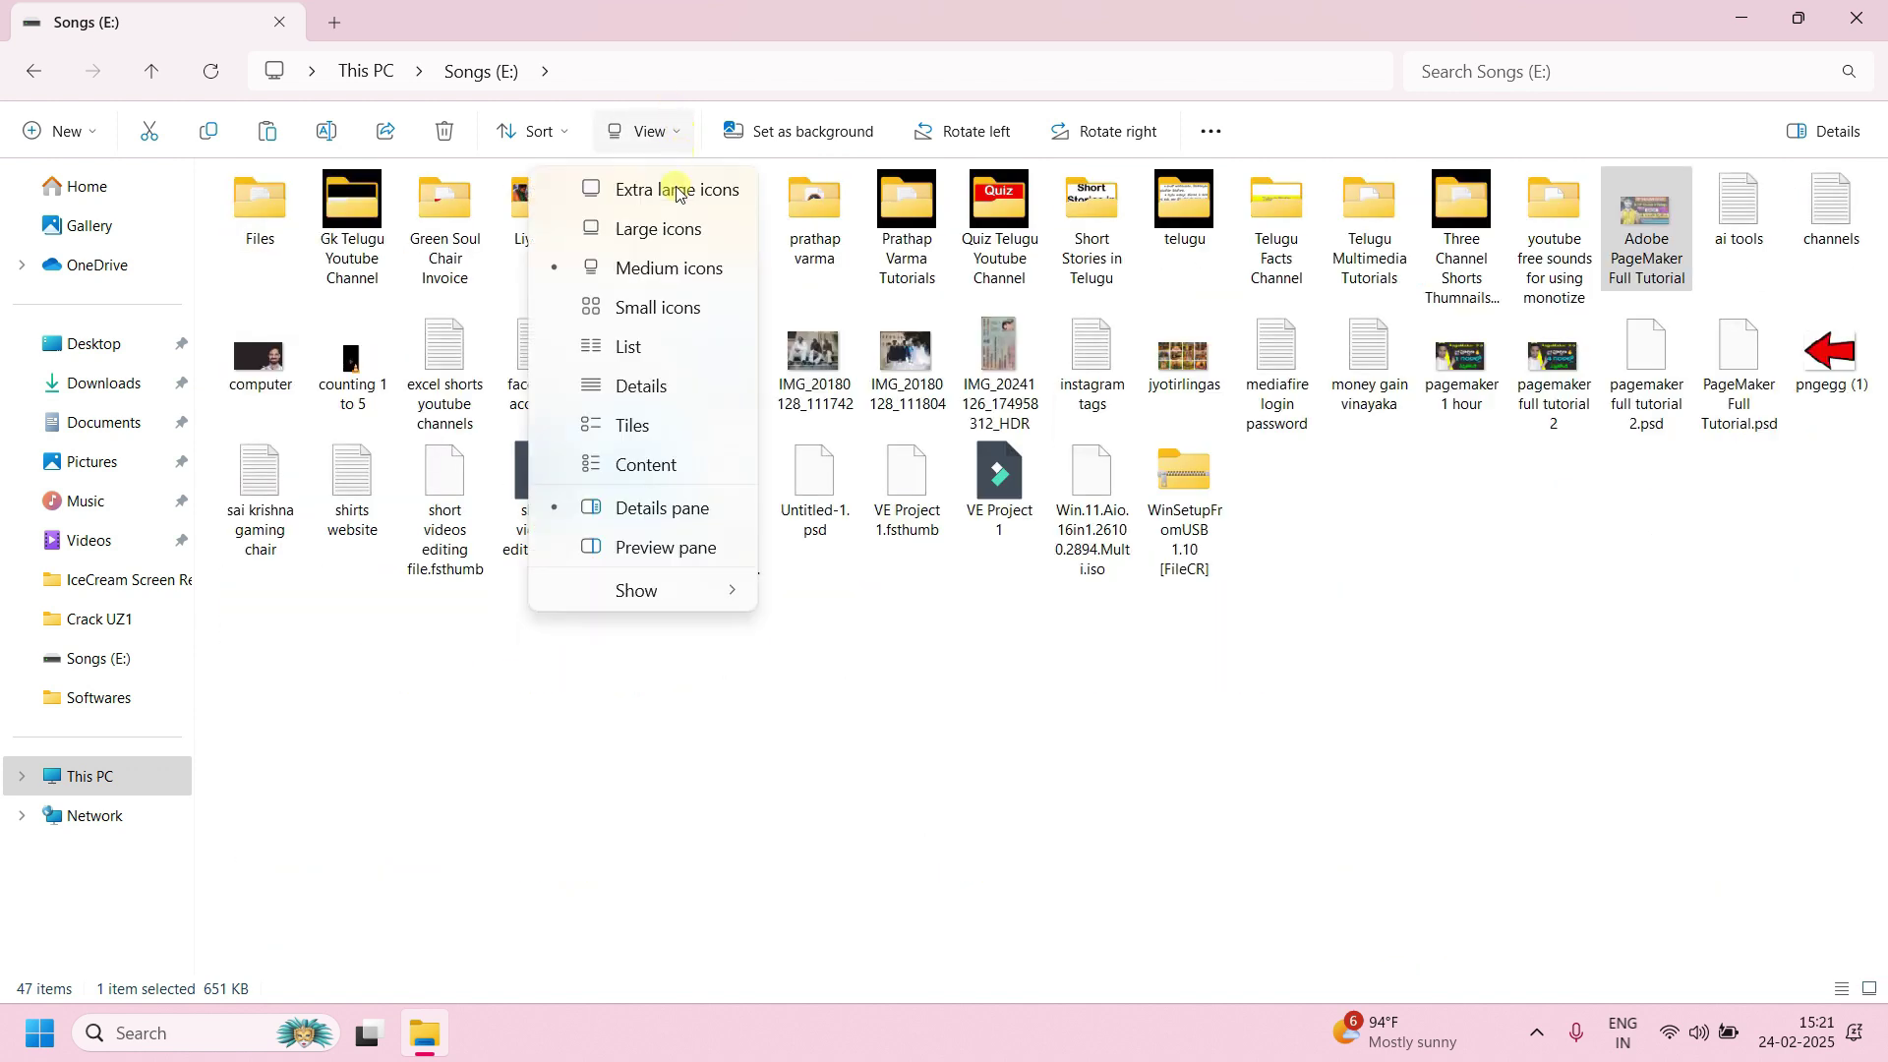
left_click(669, 308)
key("ctrl+shift+5")
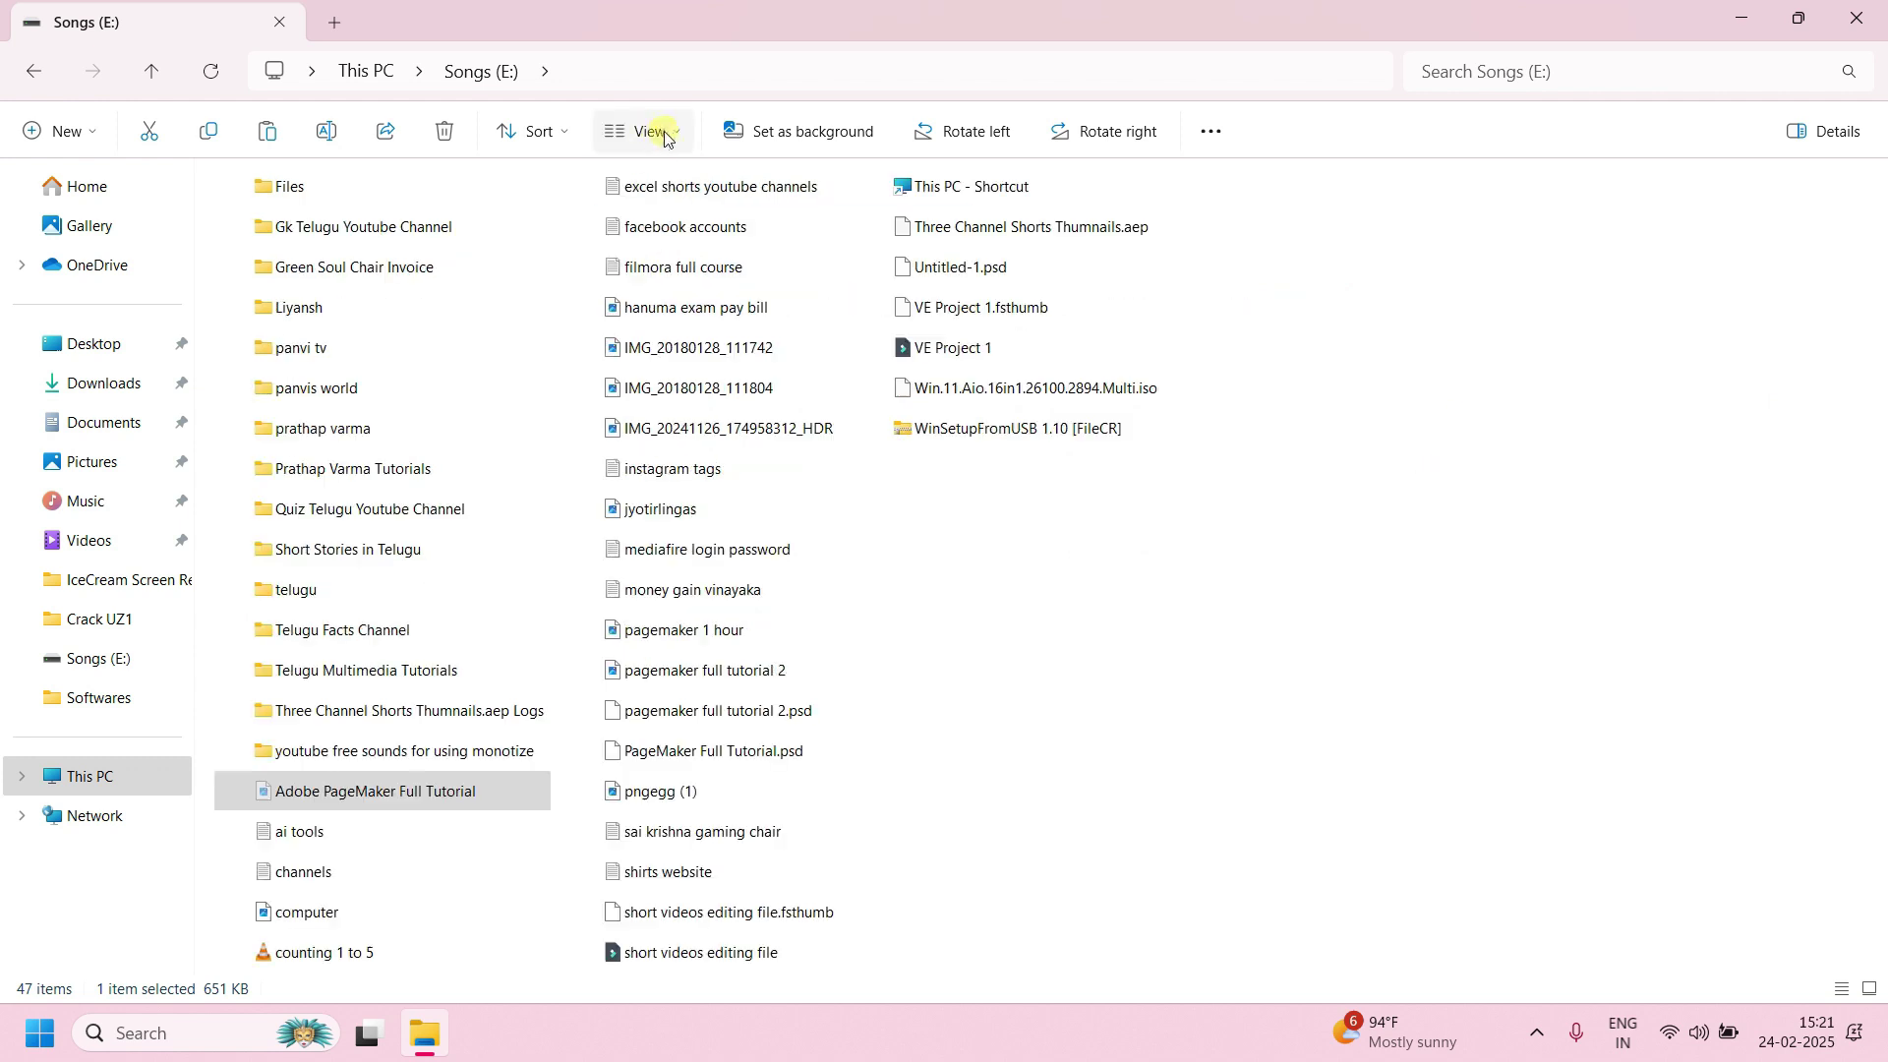
Keep the Songs (E:) contents in the list layout, switch them to details, and end with large icons.
left_click(659, 132)
left_click(629, 346)
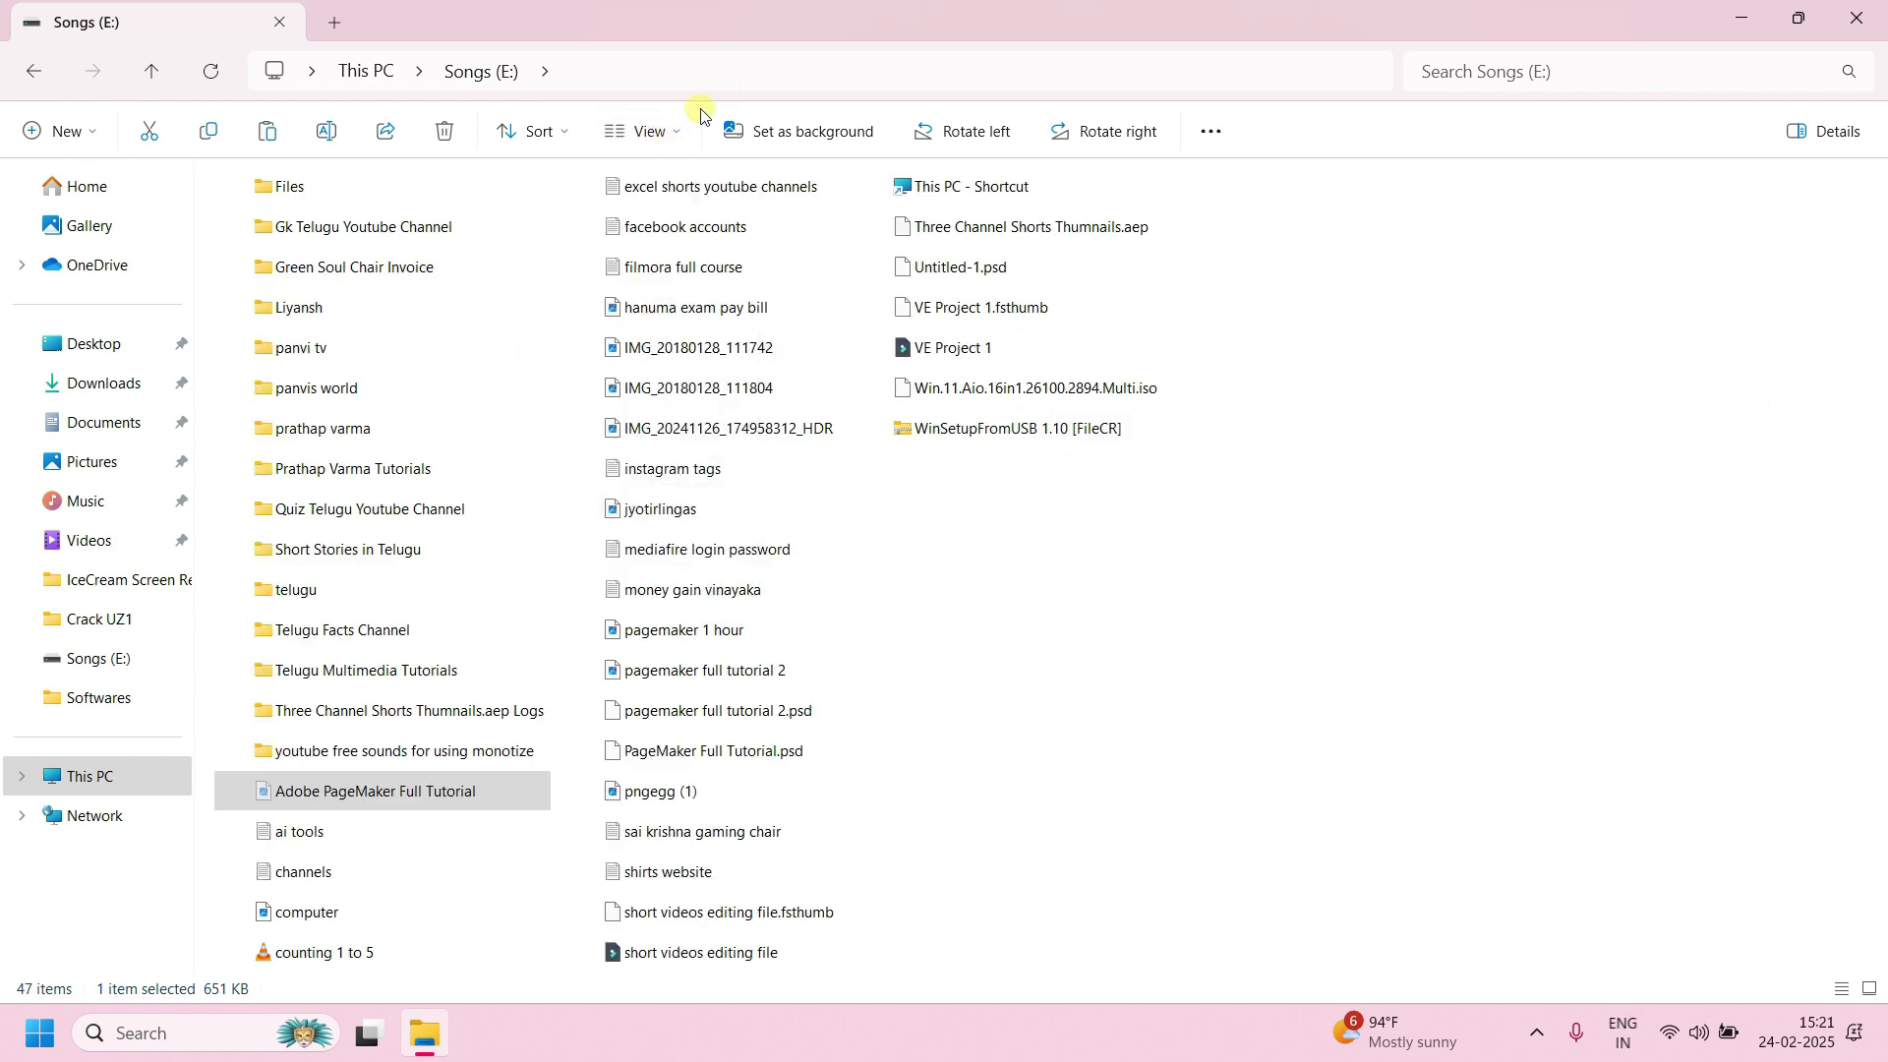
left_click(649, 132)
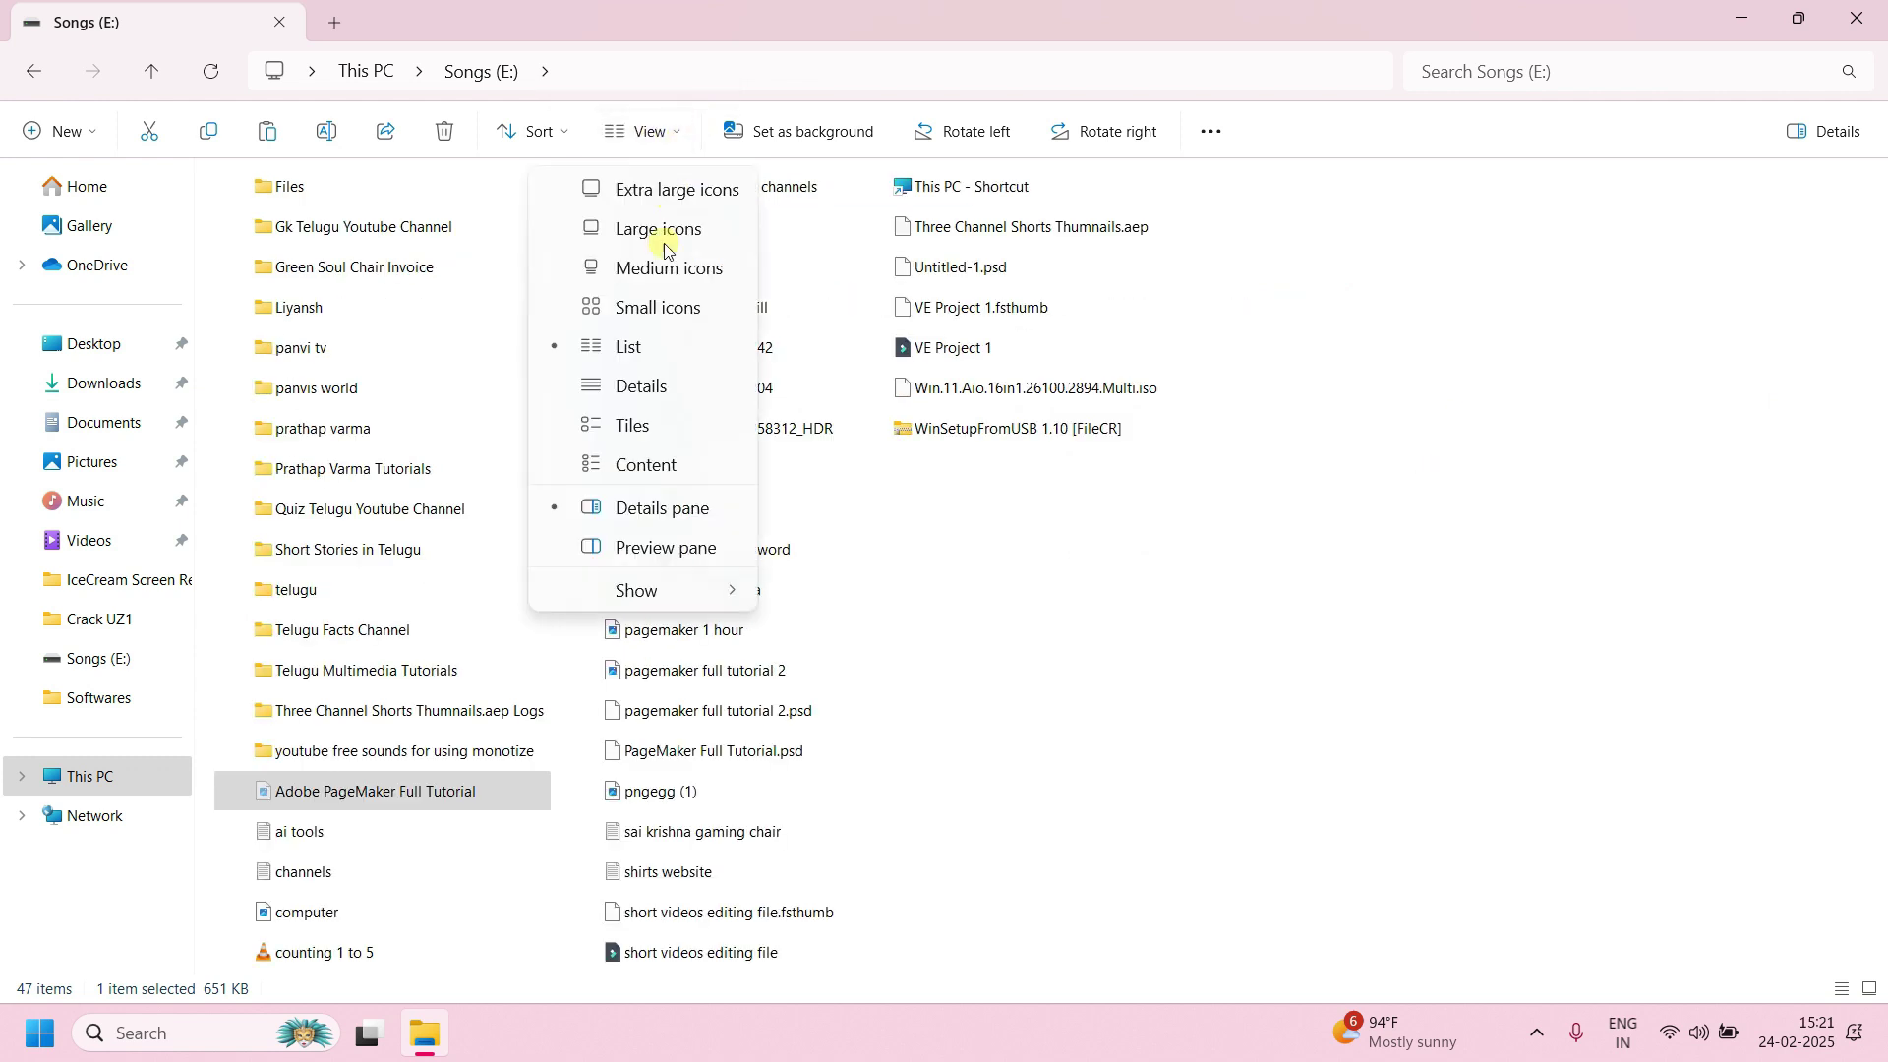
left_click(649, 386)
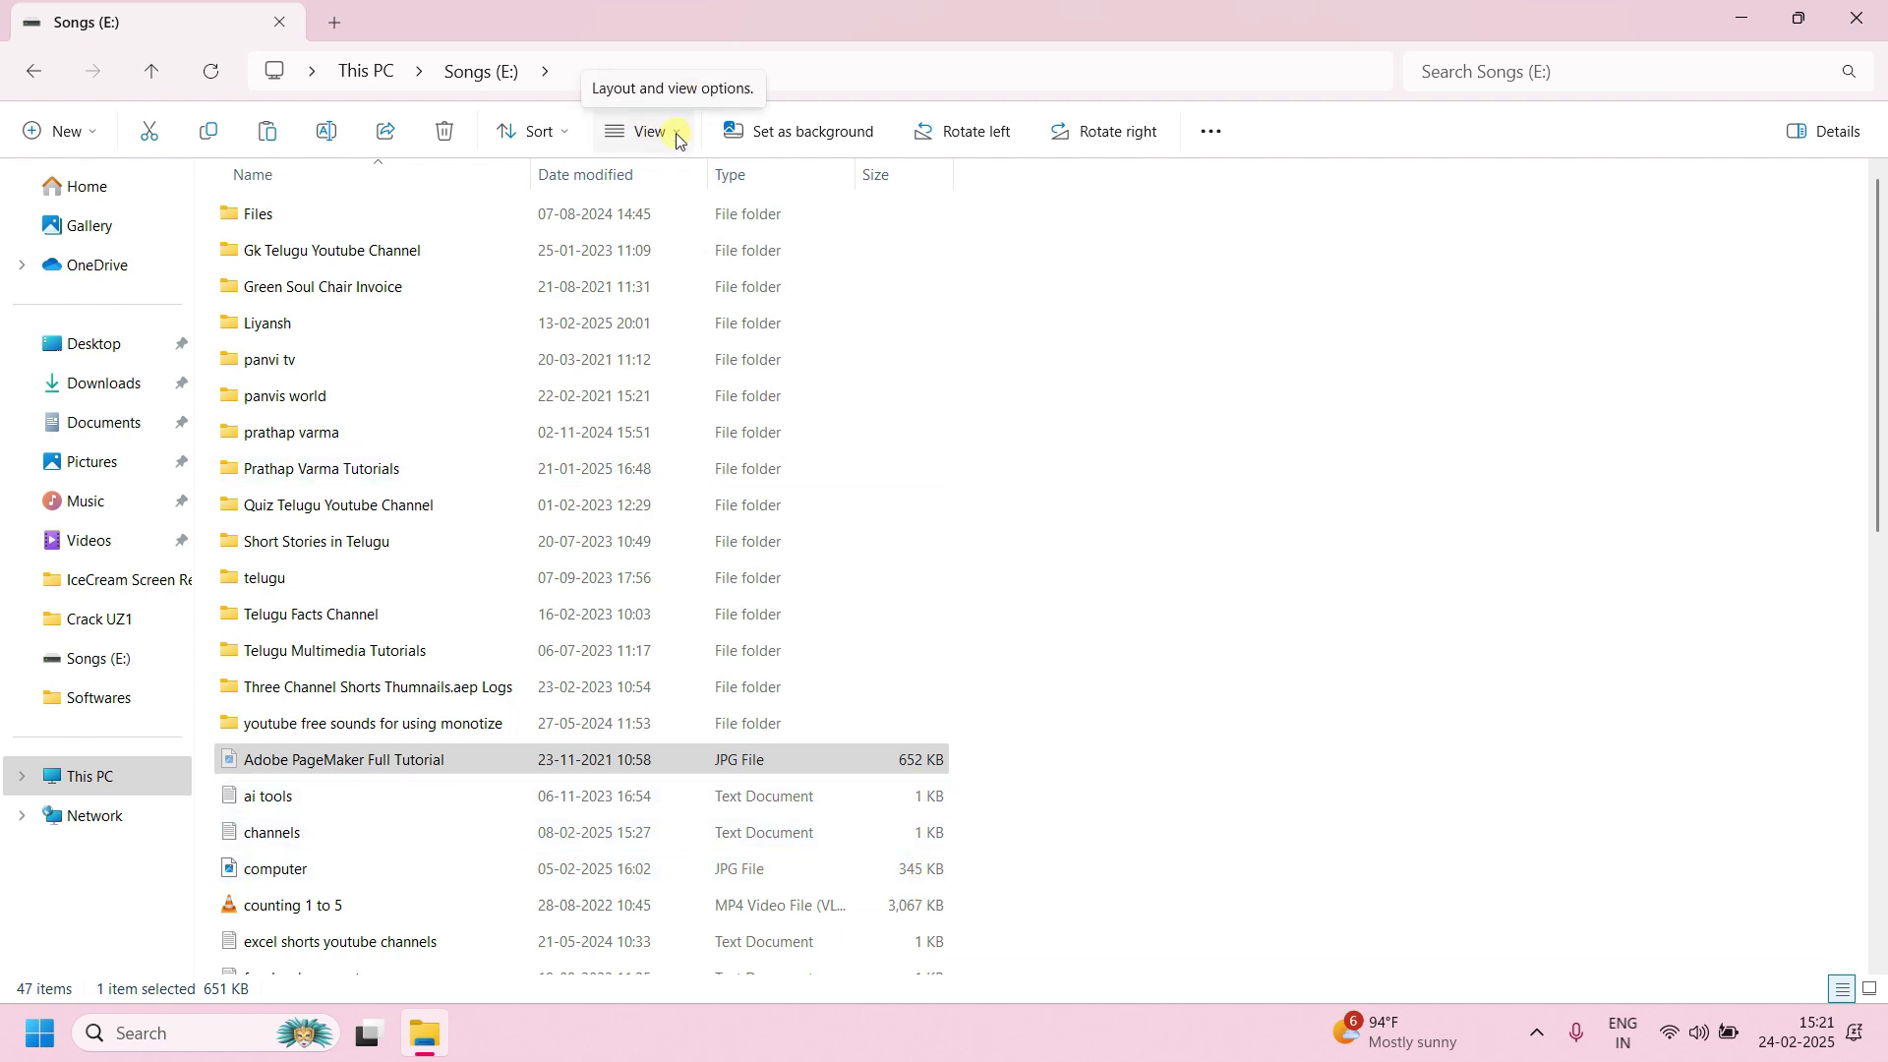
key("ctrl+shift+2")
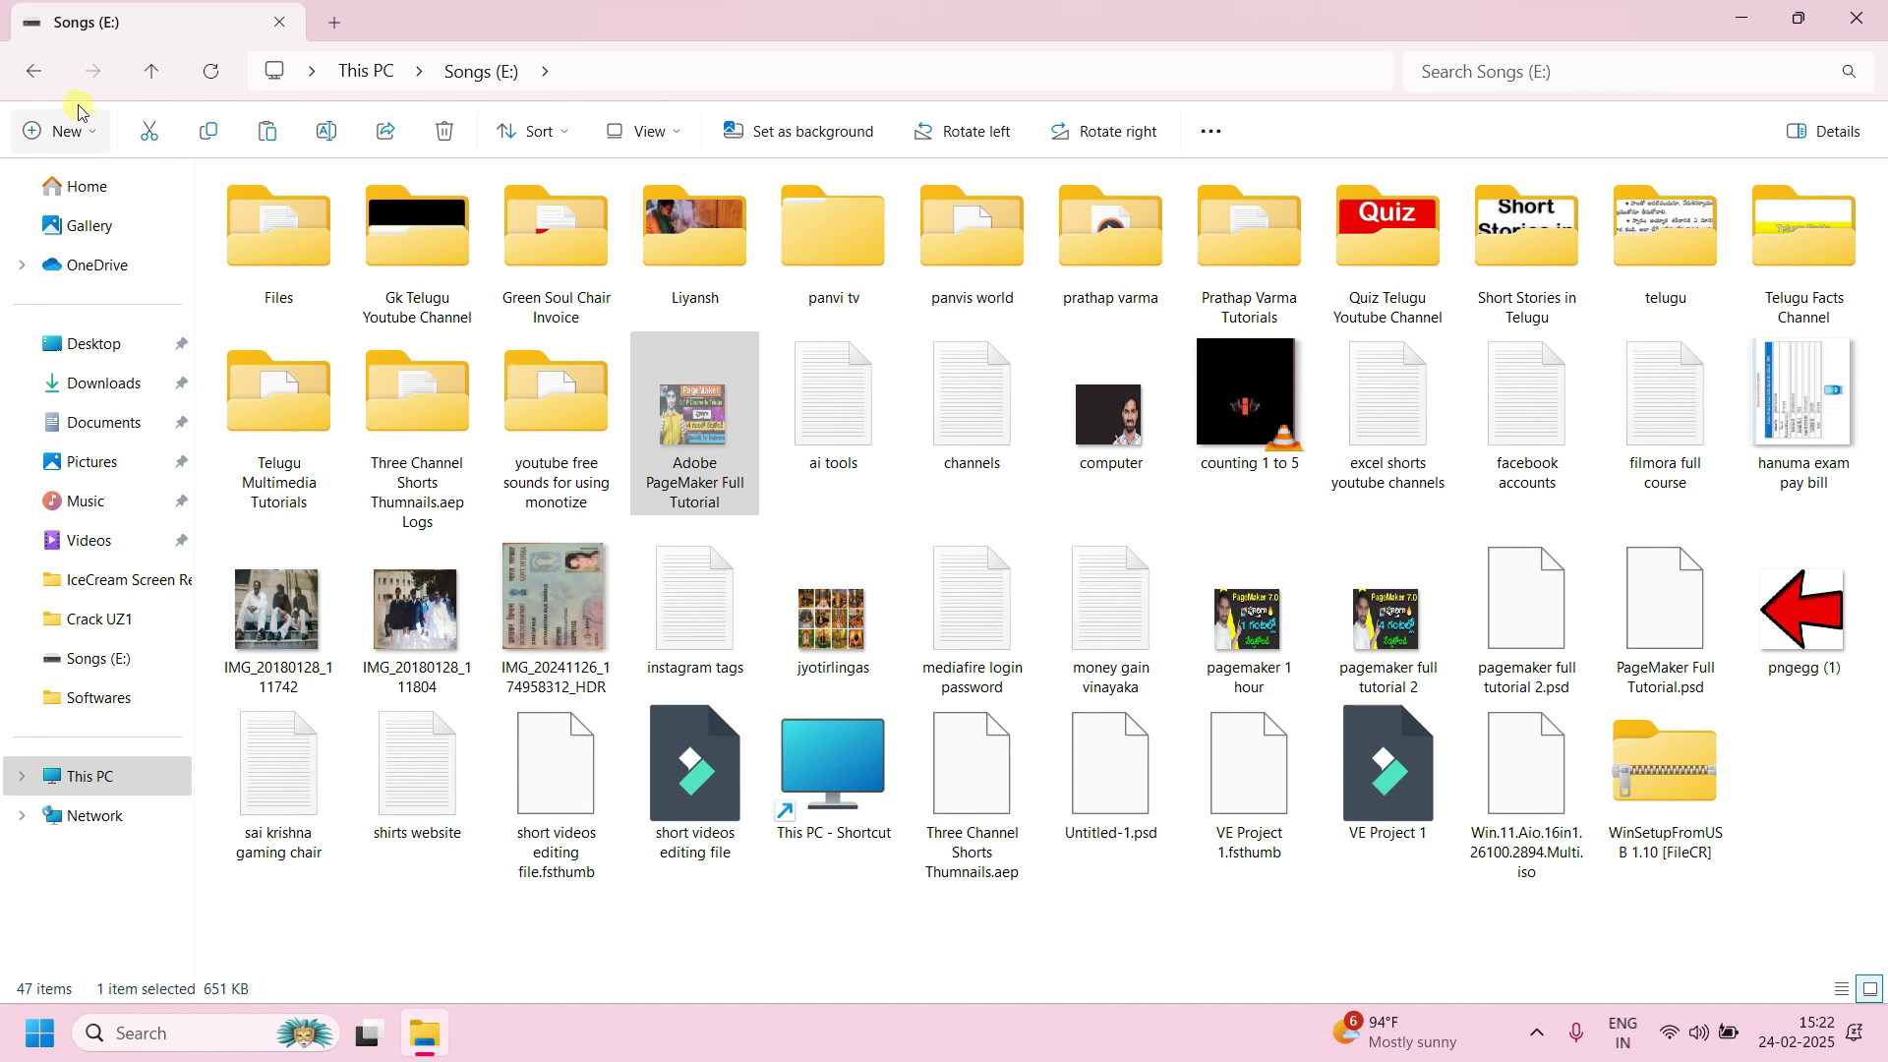
Return to This PC, reopen Songs (E:) and open its Files folder.
left_click(34, 75)
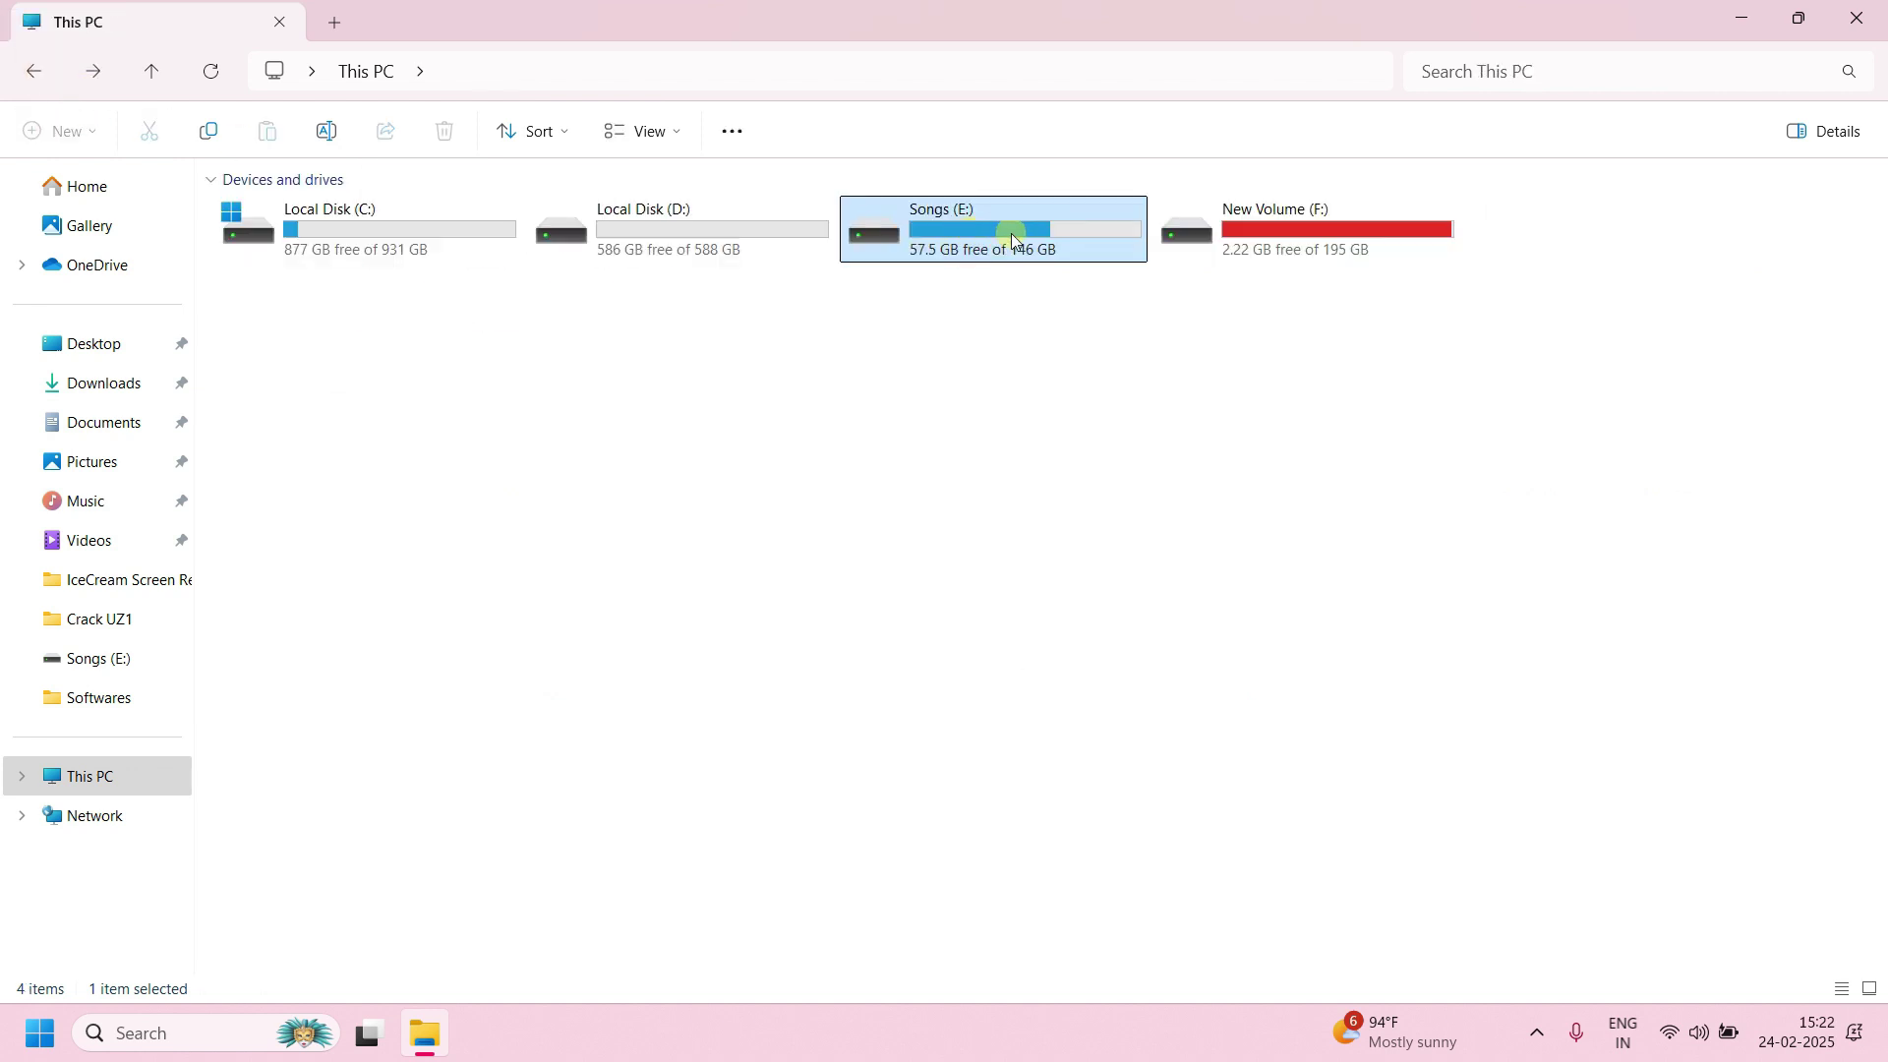
double_click(949, 222)
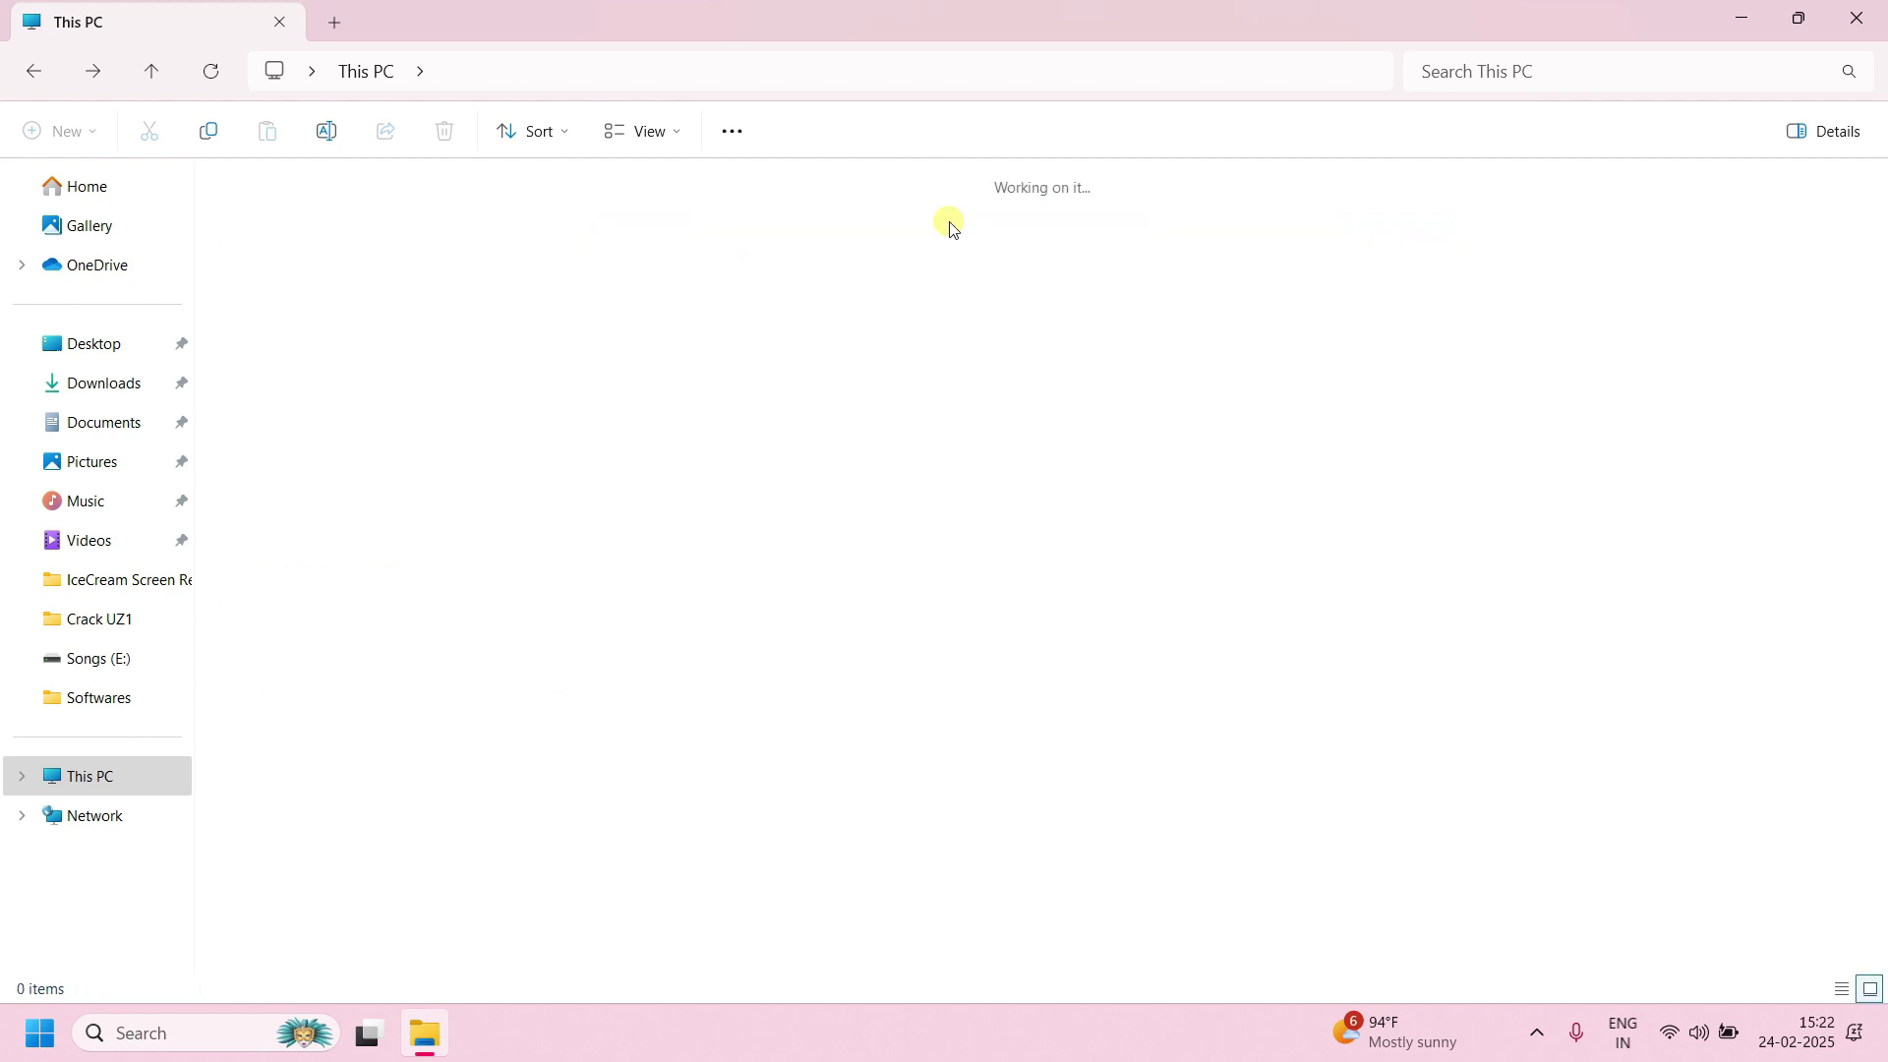
double_click(302, 240)
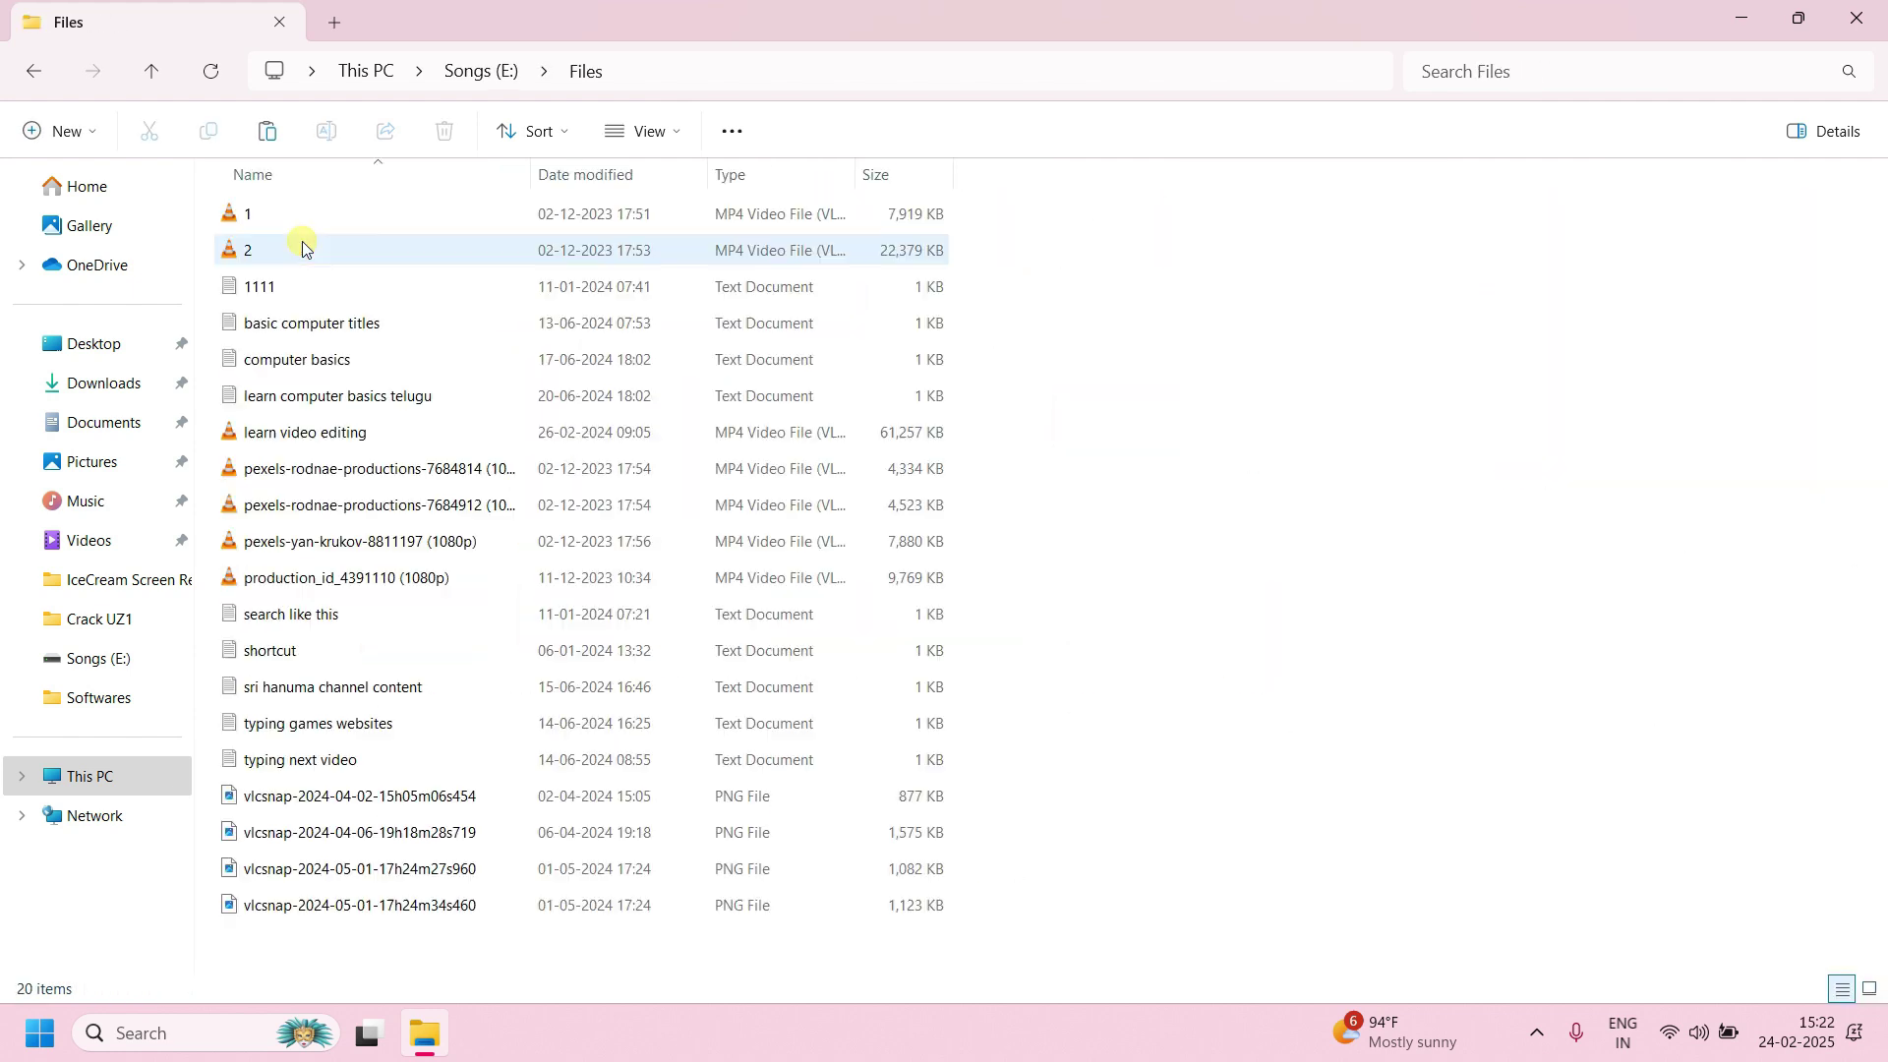
Go back from the Files folder to This PC, and forward again through Songs (E:) to Files.
left_click(34, 76)
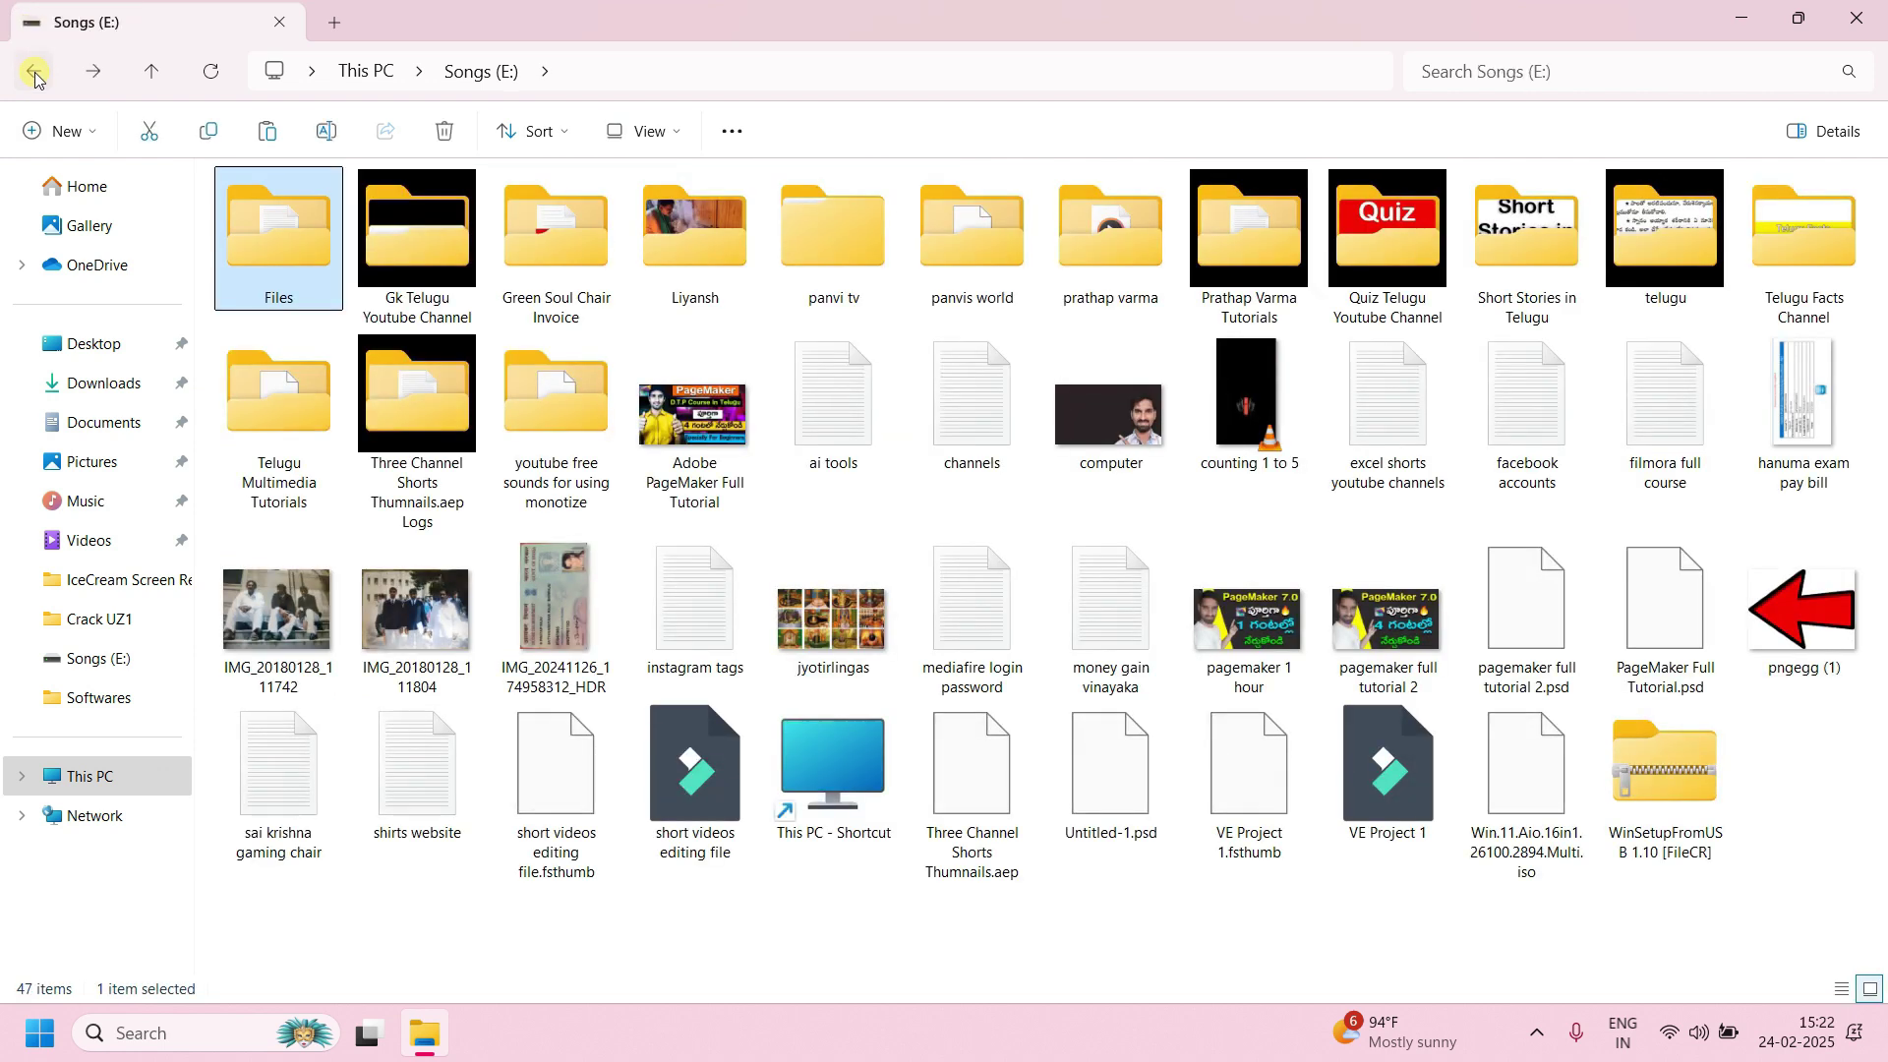
left_click(35, 77)
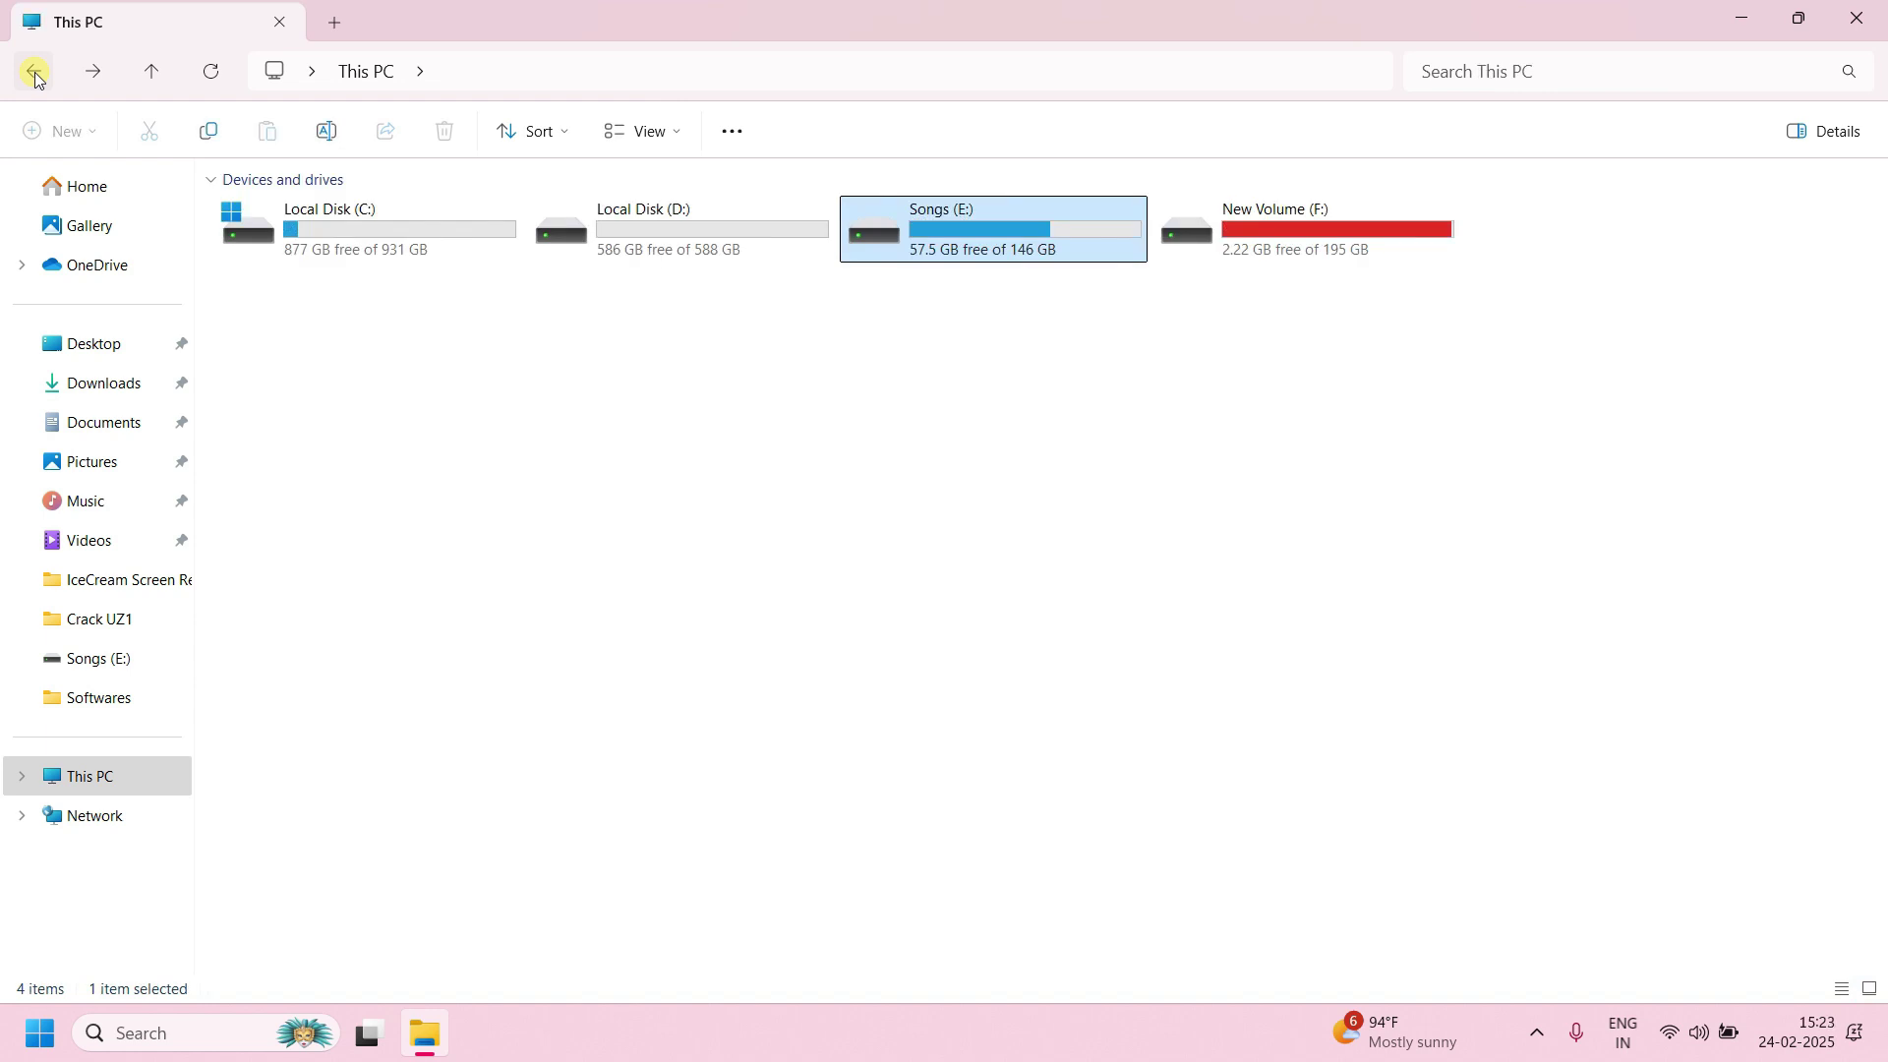
left_click(97, 74)
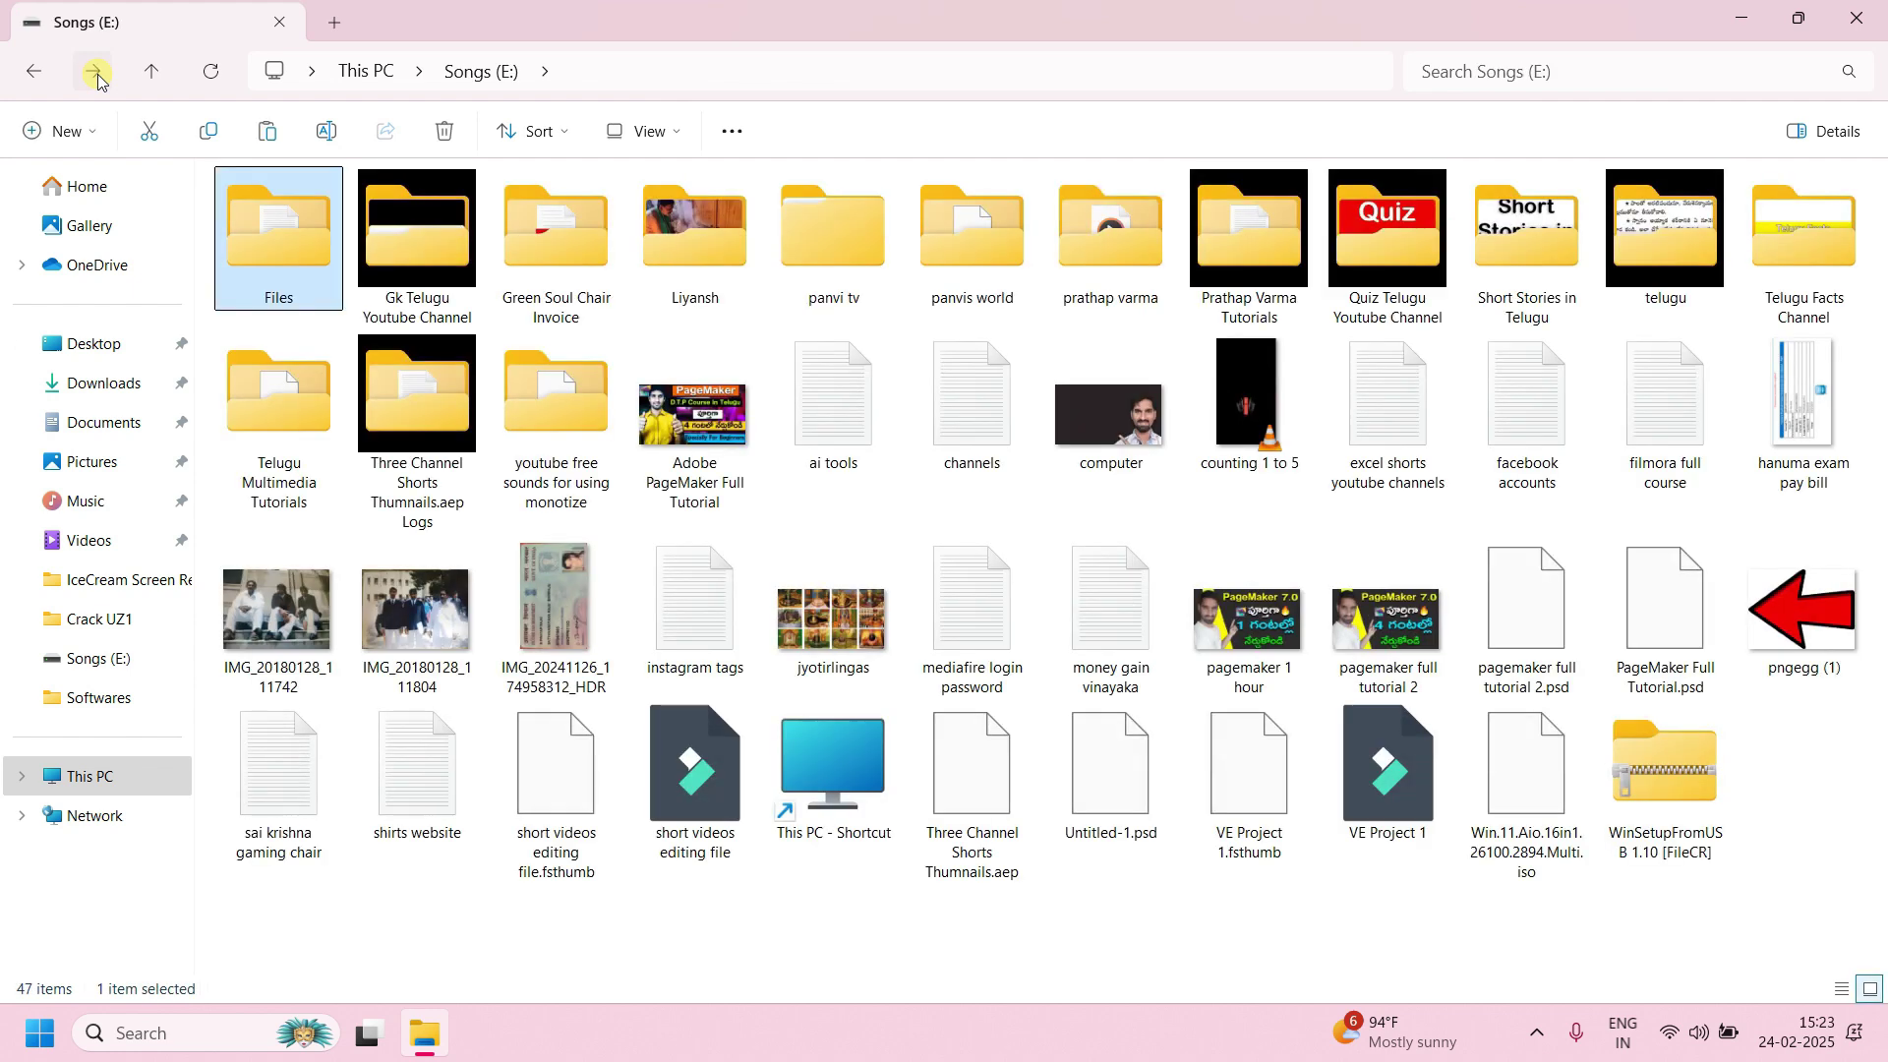
left_click(97, 74)
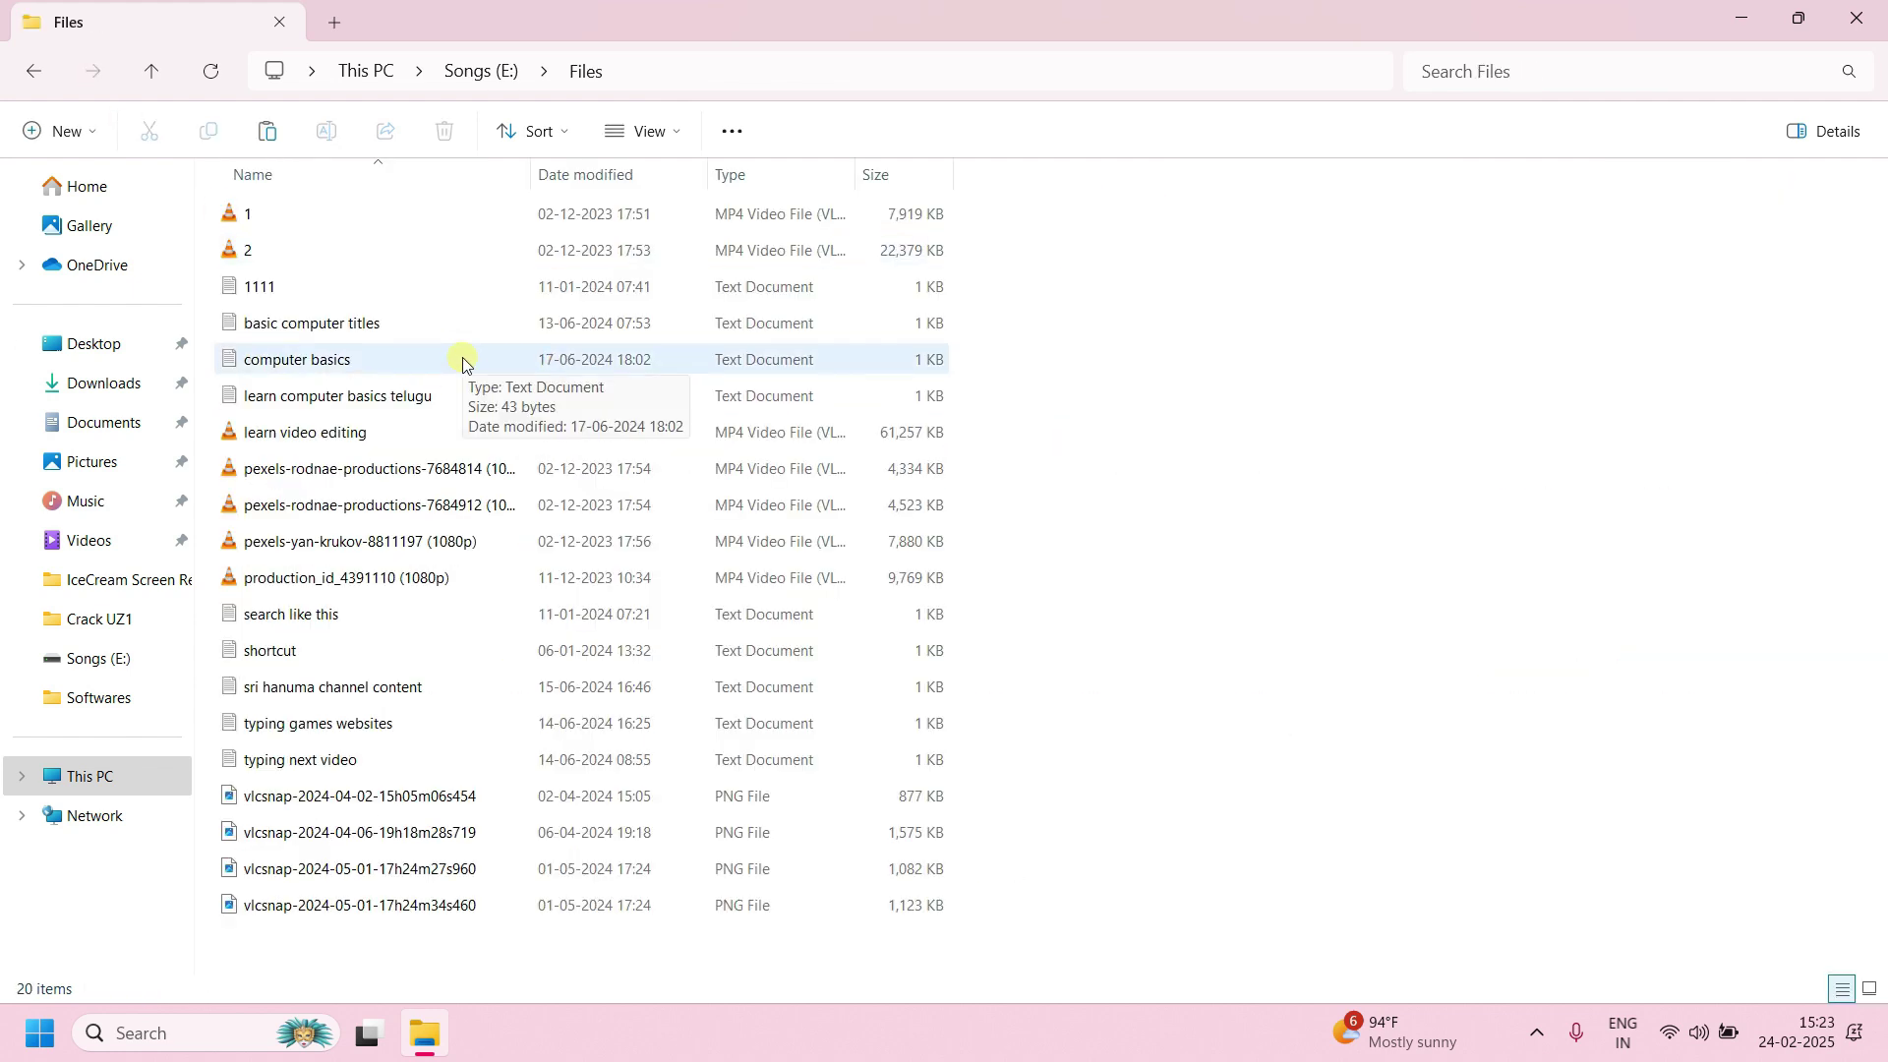
Refresh the Files folder, display its full path in the address bar and dismiss the path editing.
left_click(311, 71)
left_click(305, 73)
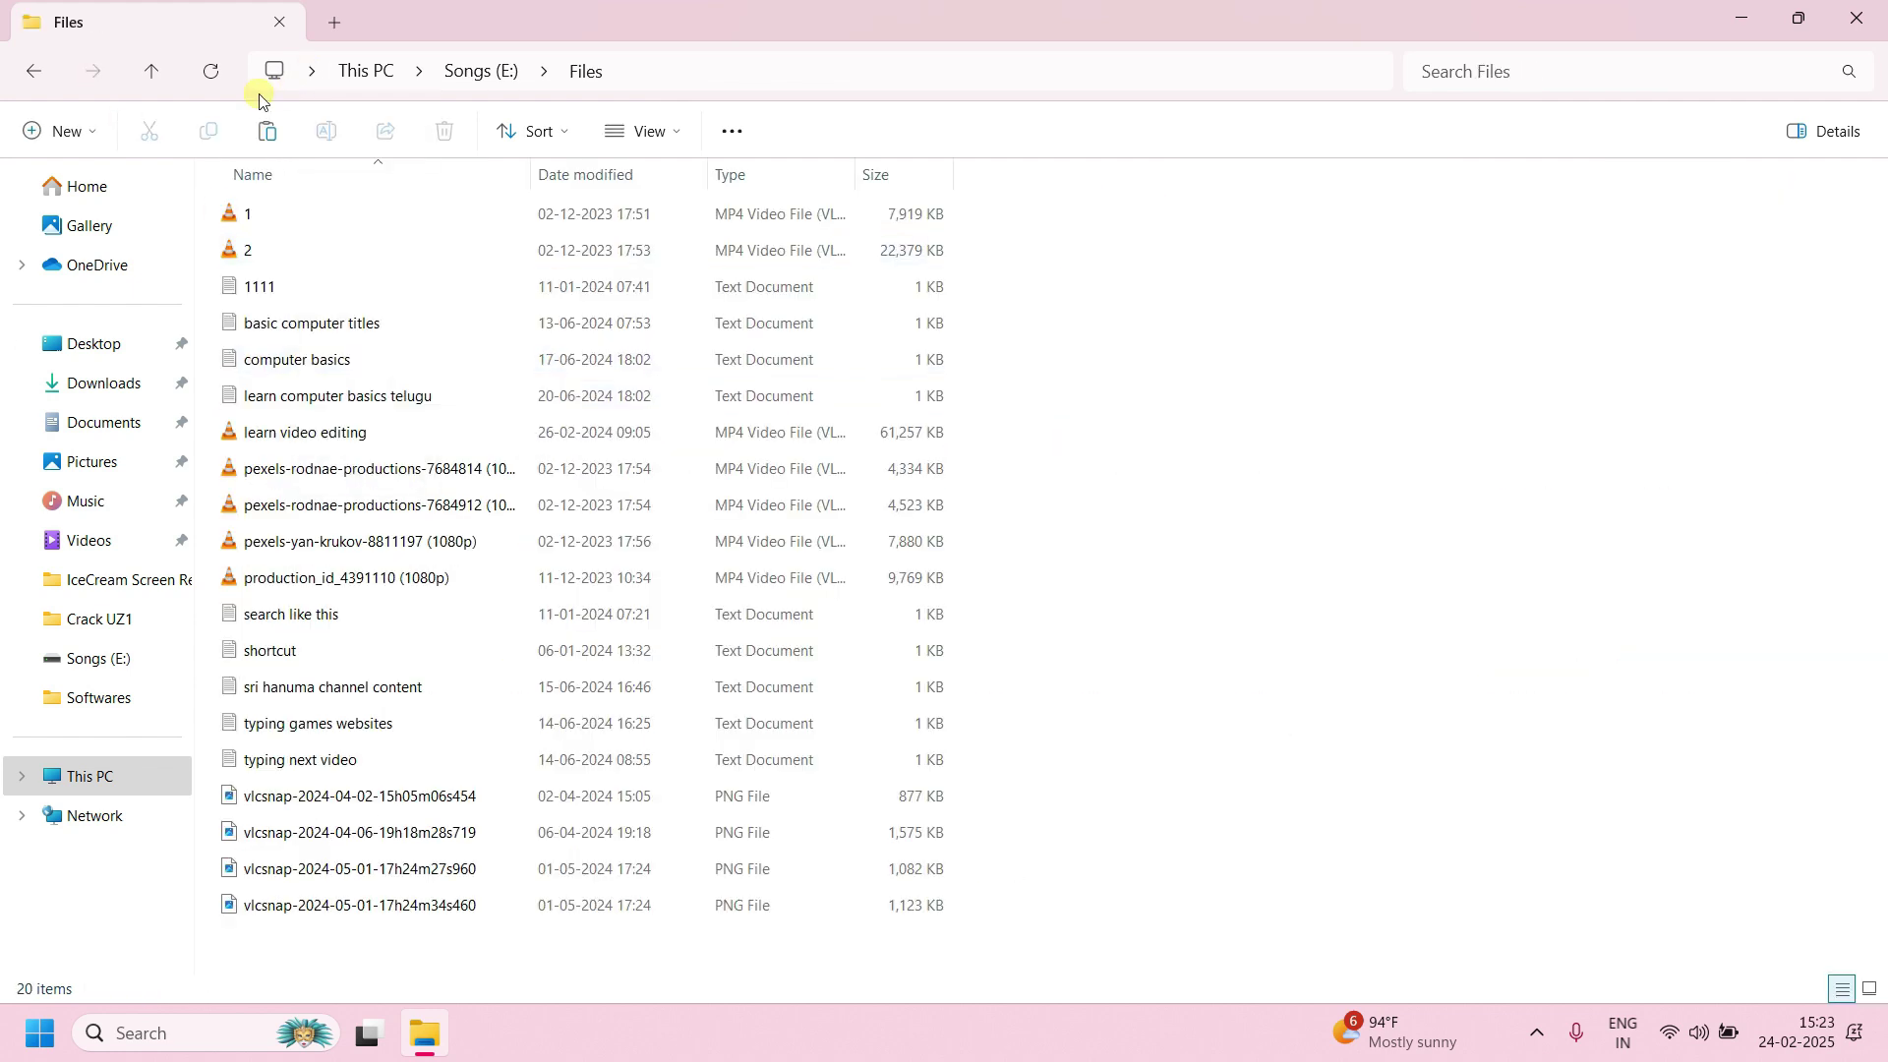
left_click(212, 79)
left_click(805, 71)
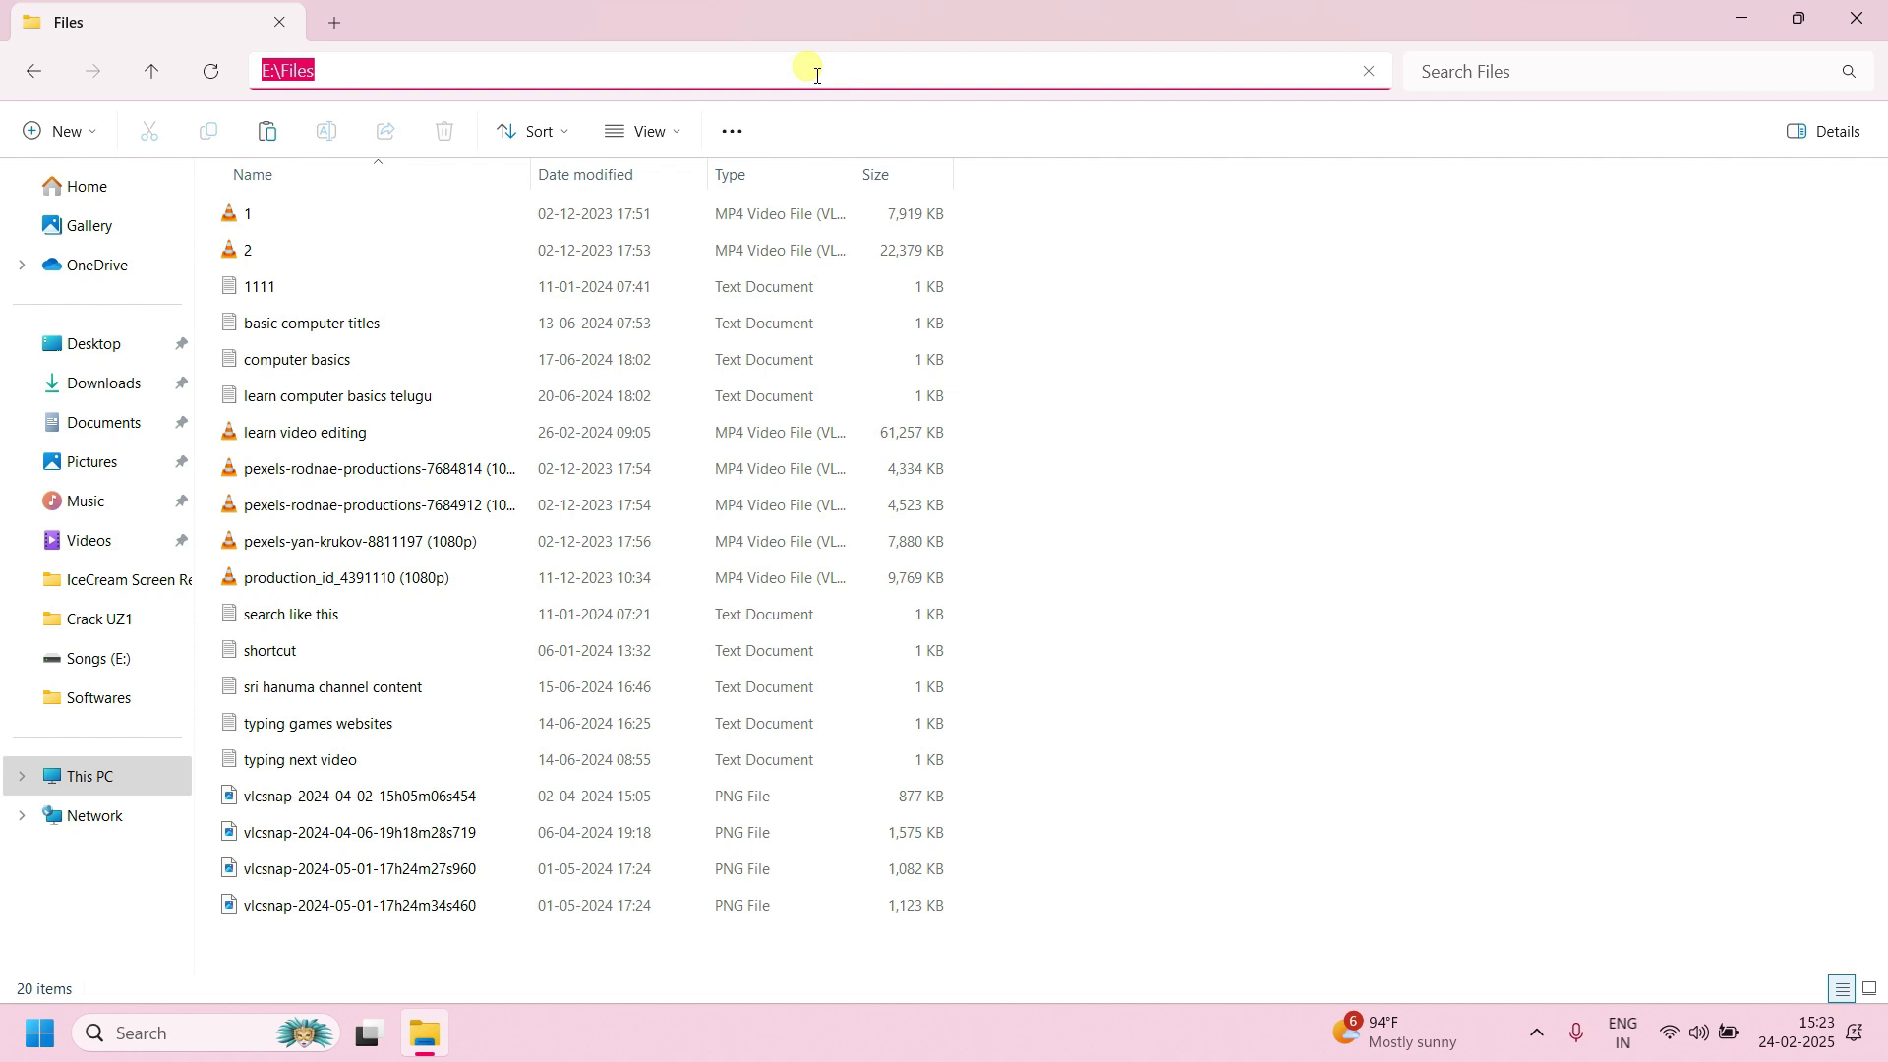
left_click(1480, 388)
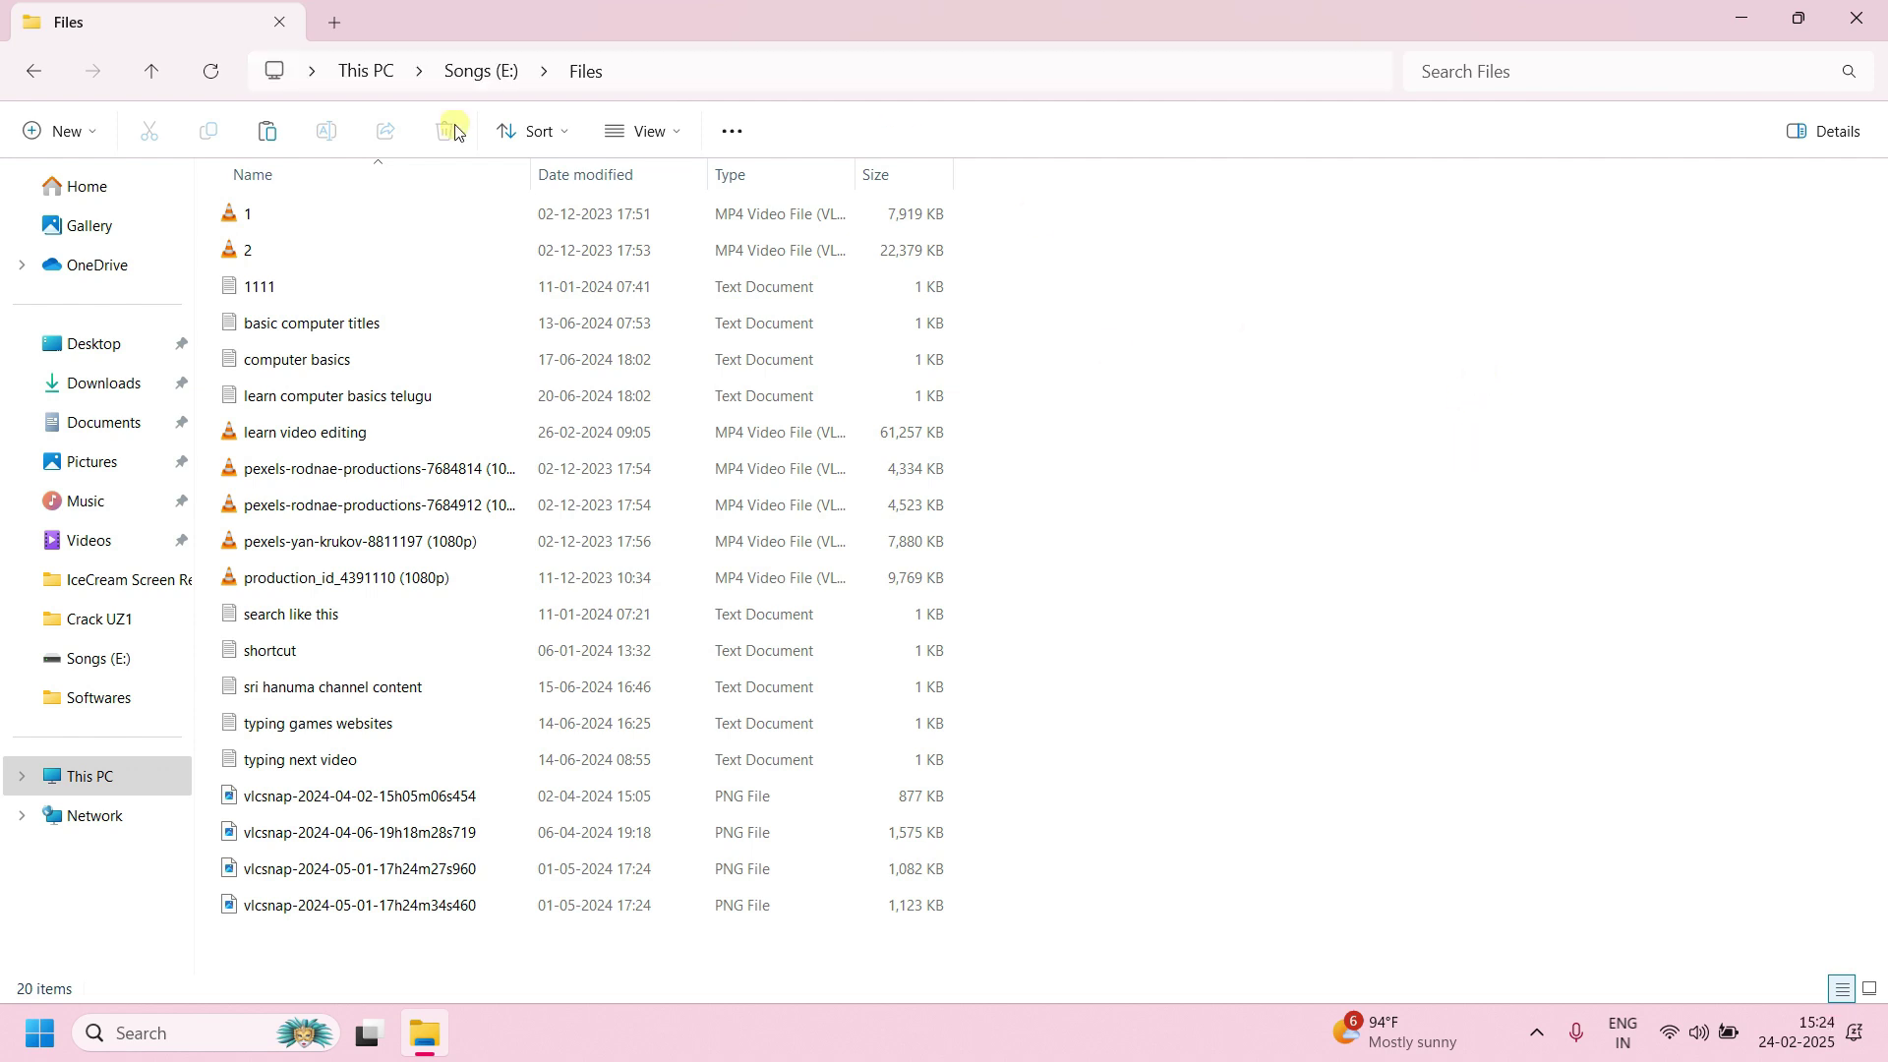
Copy the path E:\Files from the address bar and close the File Explorer window.
left_click(665, 77)
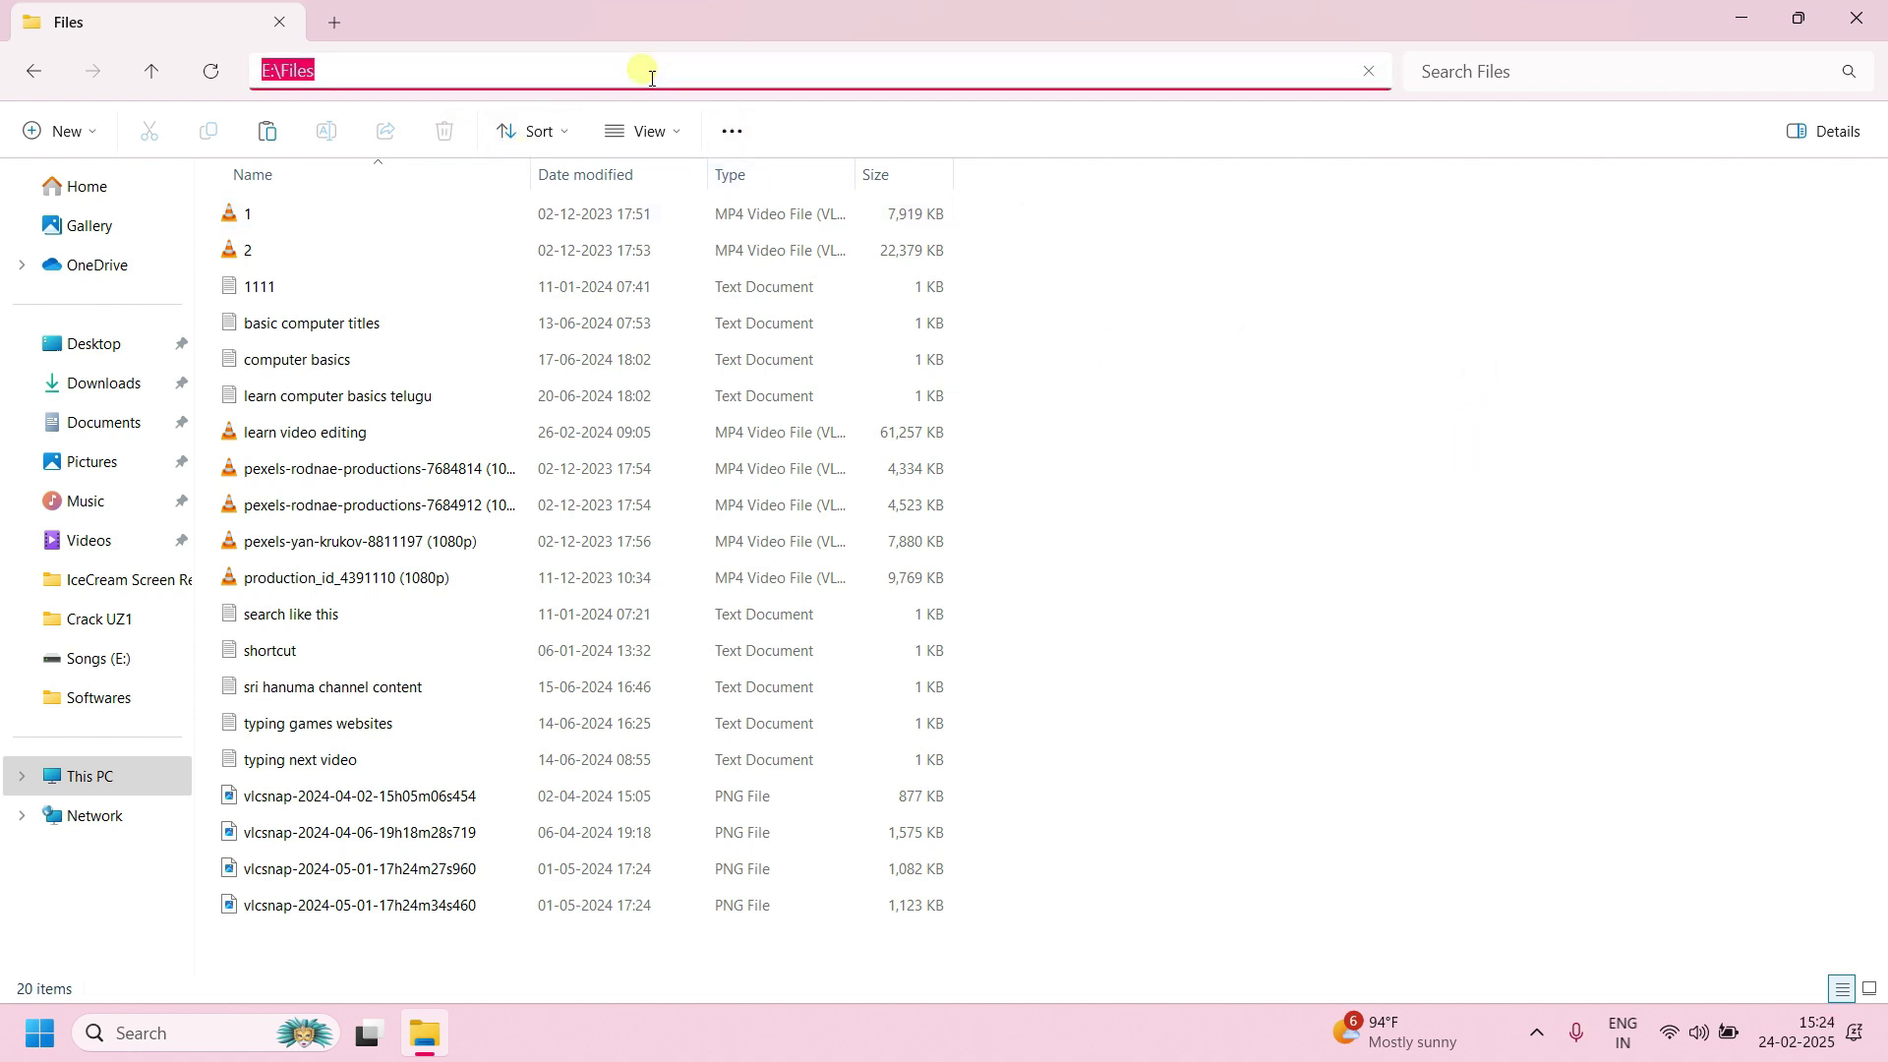
right_click(301, 79)
left_click(366, 140)
left_click(1857, 19)
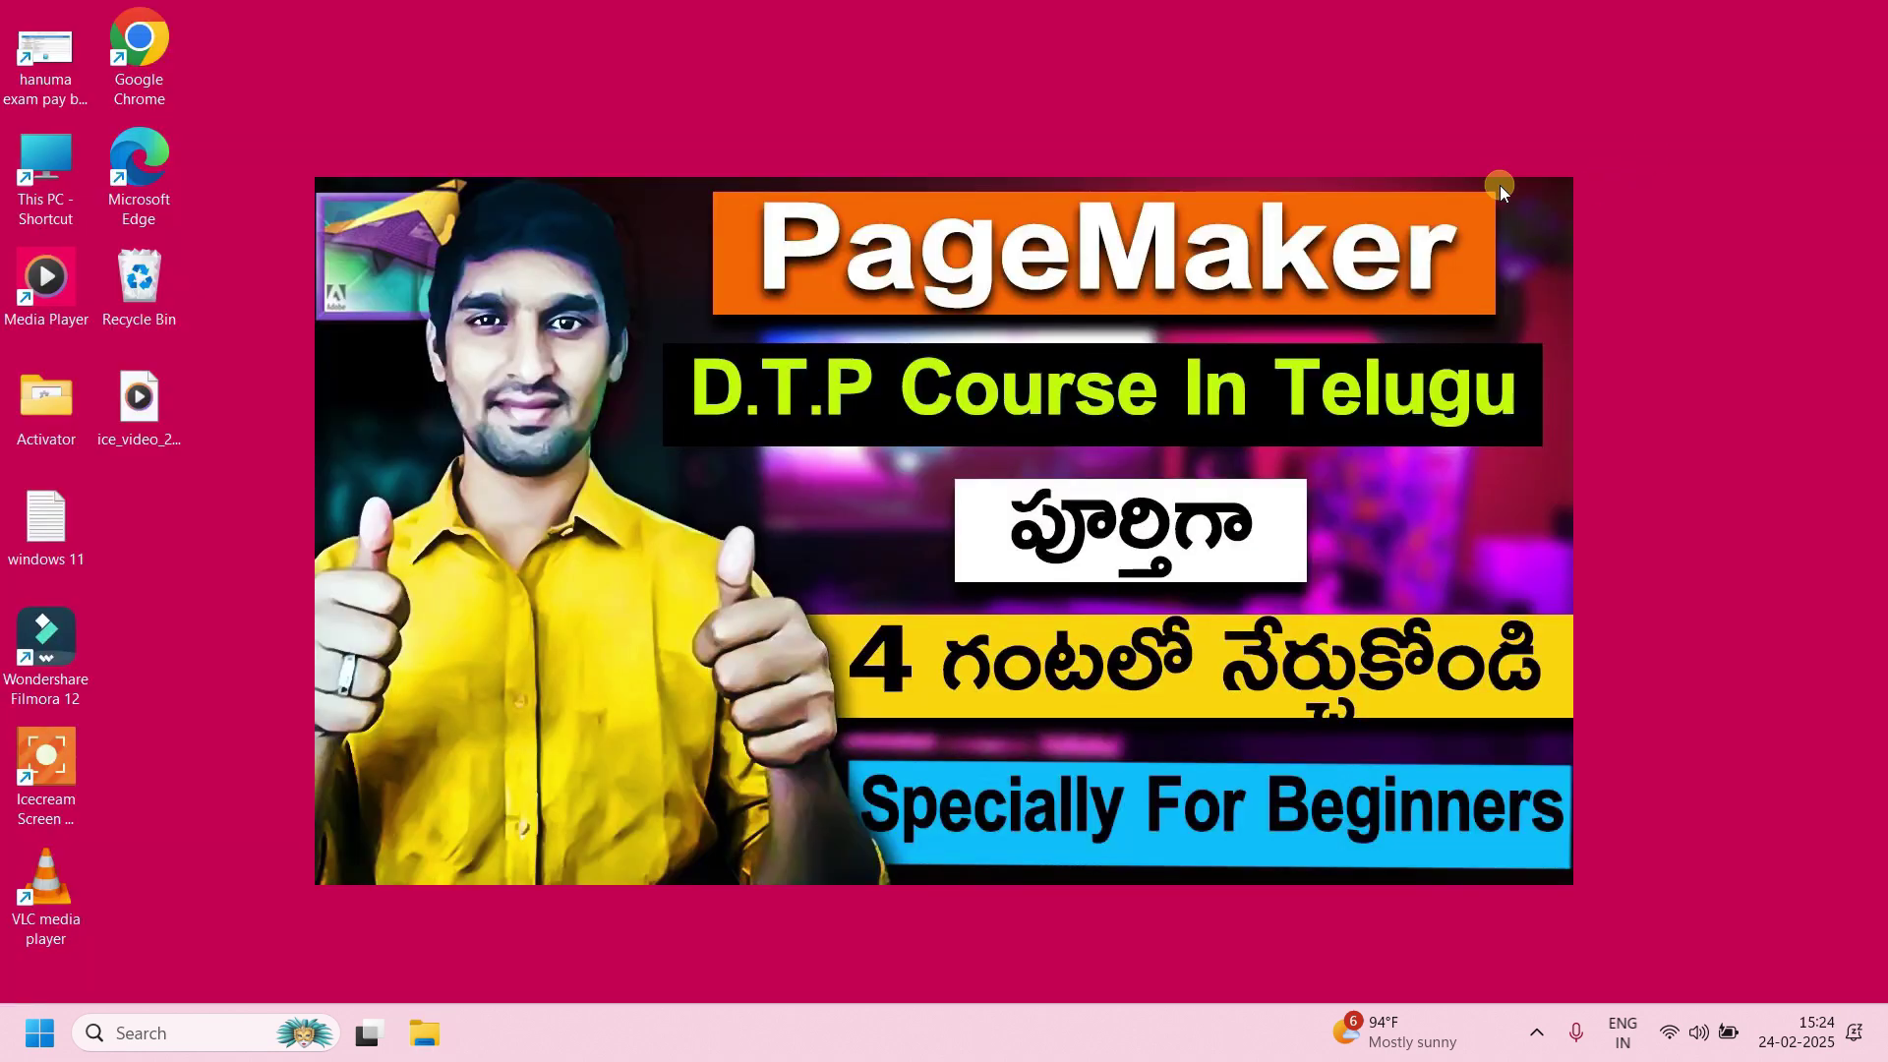
Open This PC from the desktop, go to the pasted address E:\Files and close the window.
double_click(20, 212)
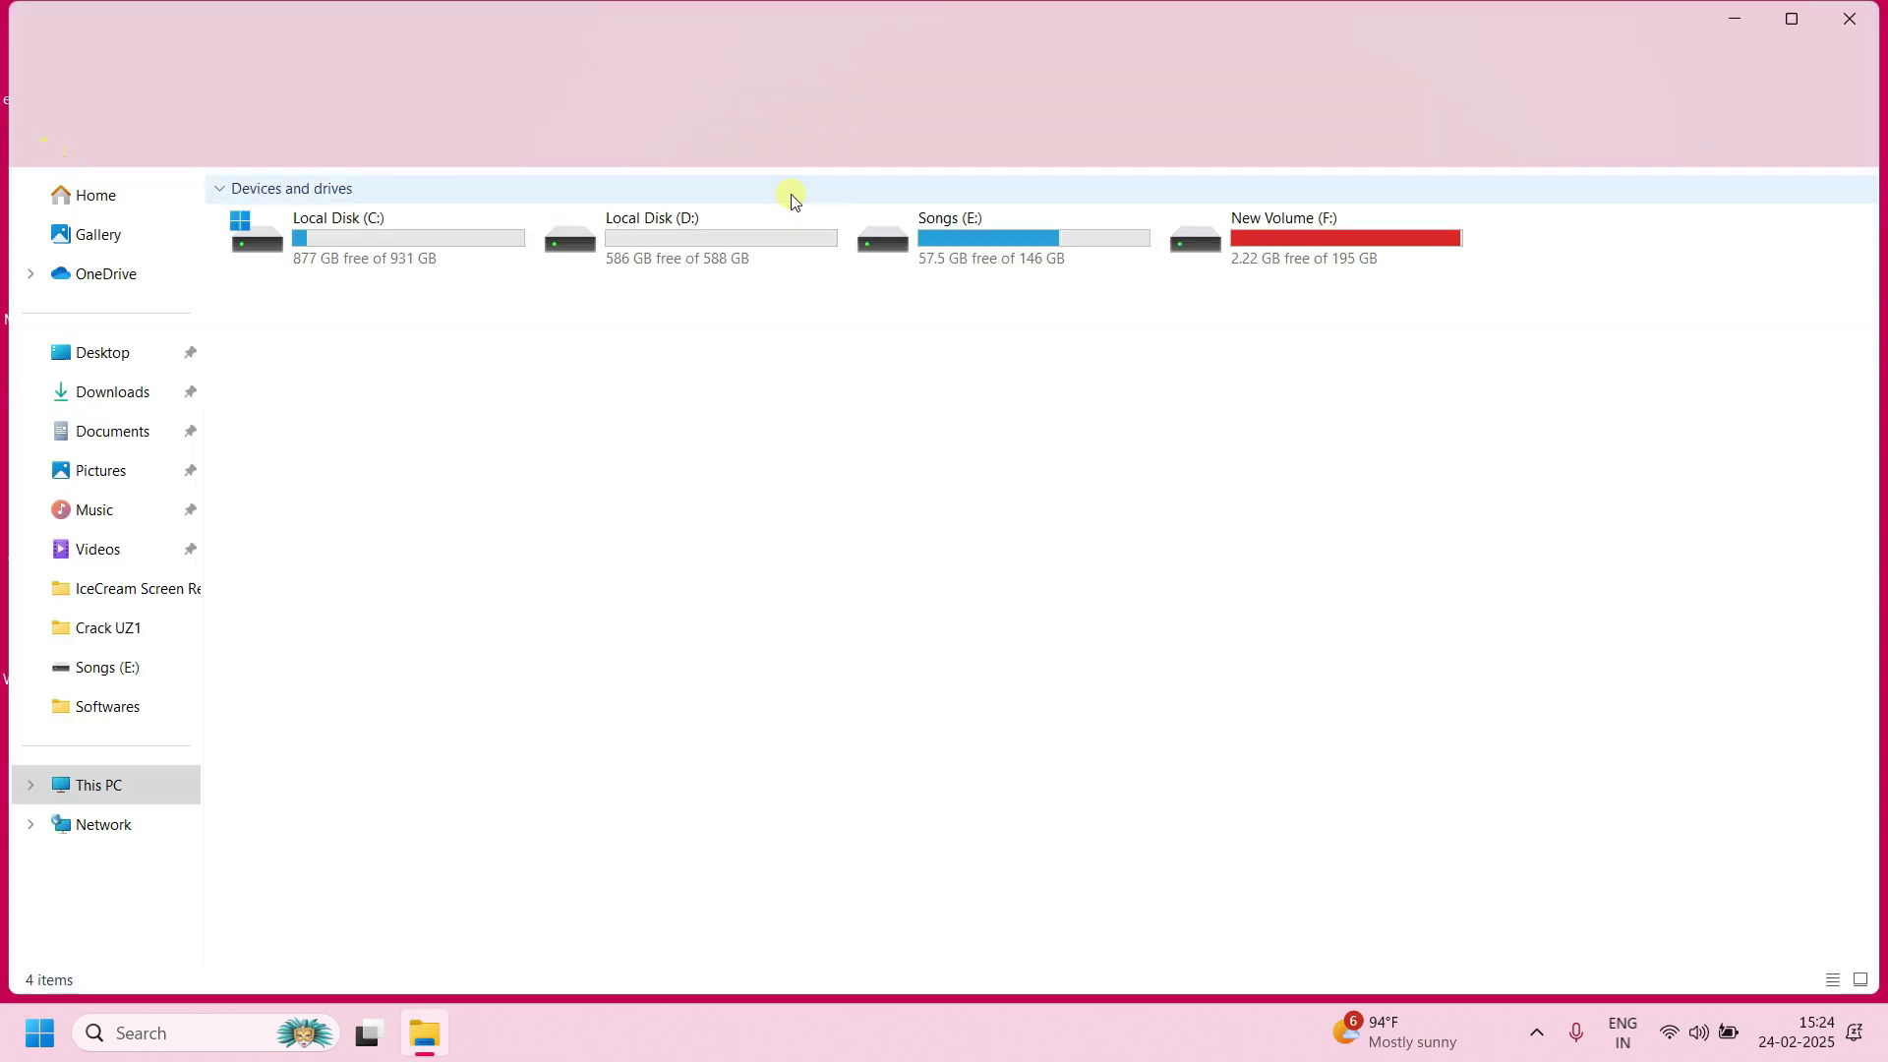
left_click(843, 84)
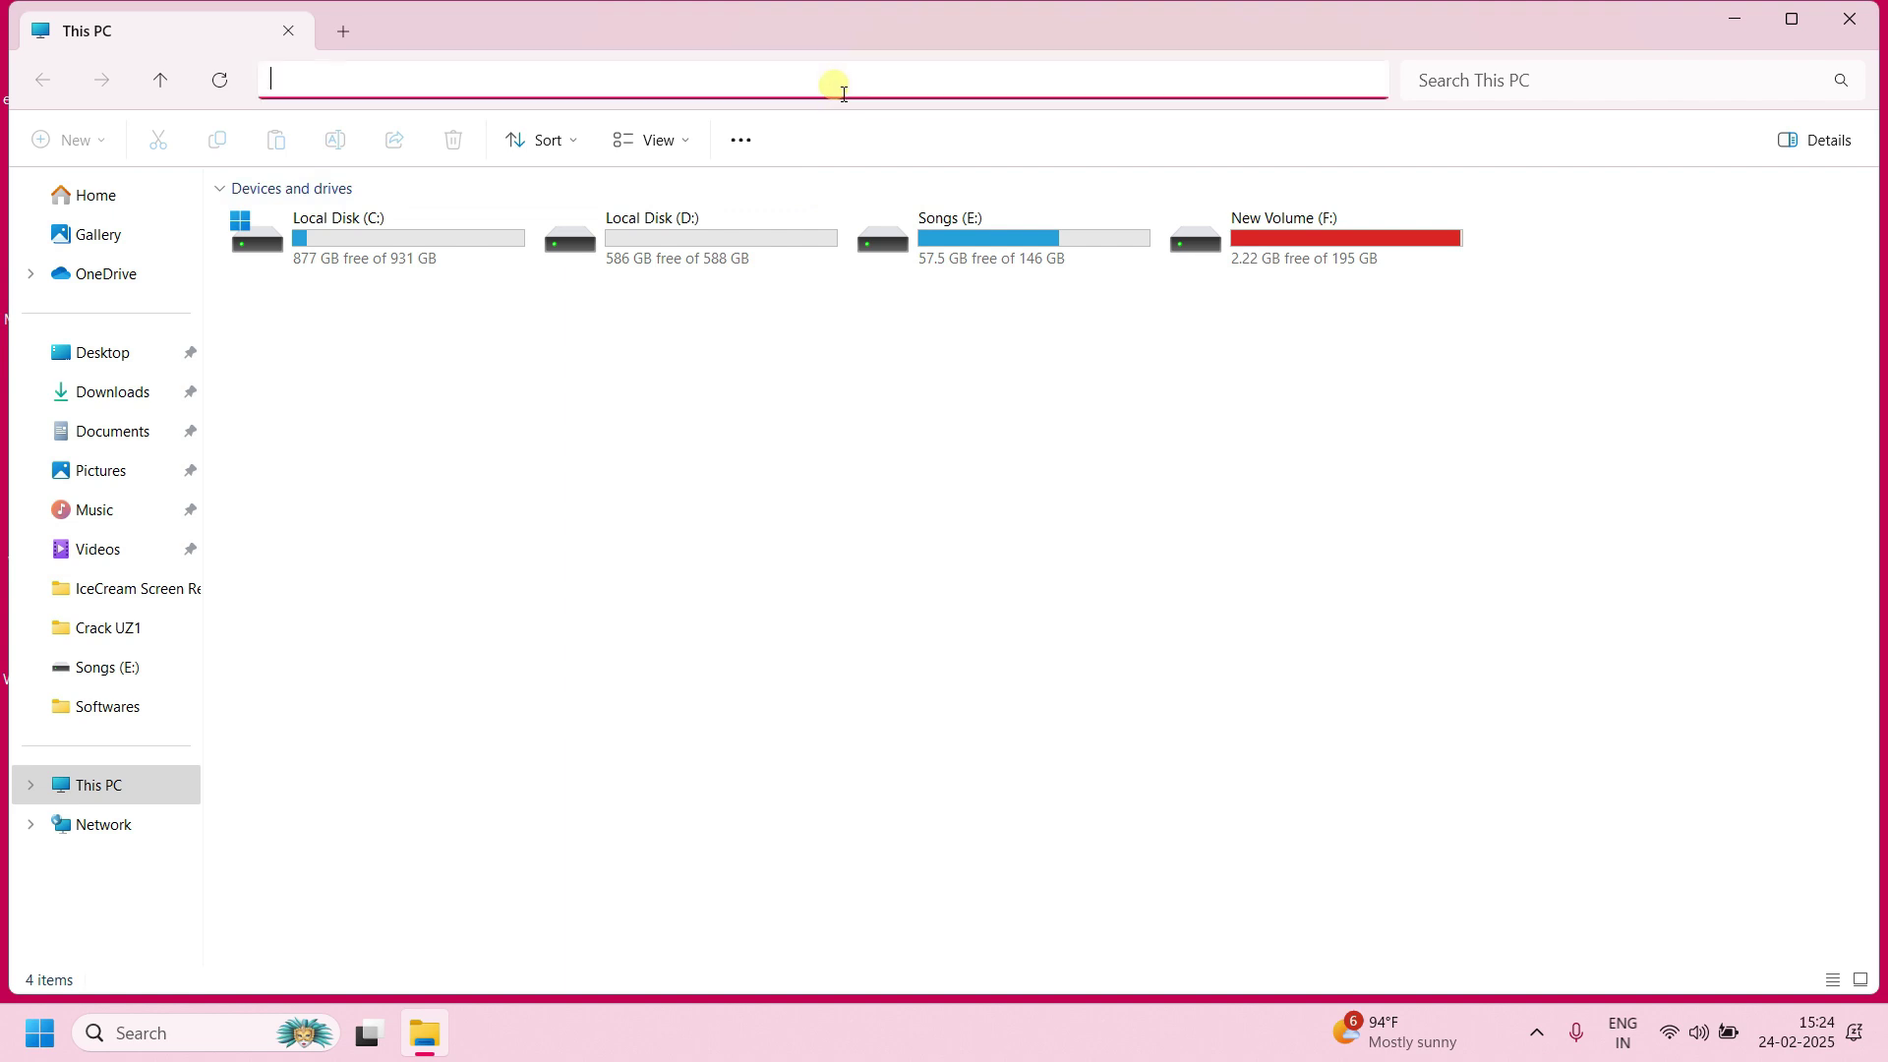
right_click(844, 90)
left_click(898, 114)
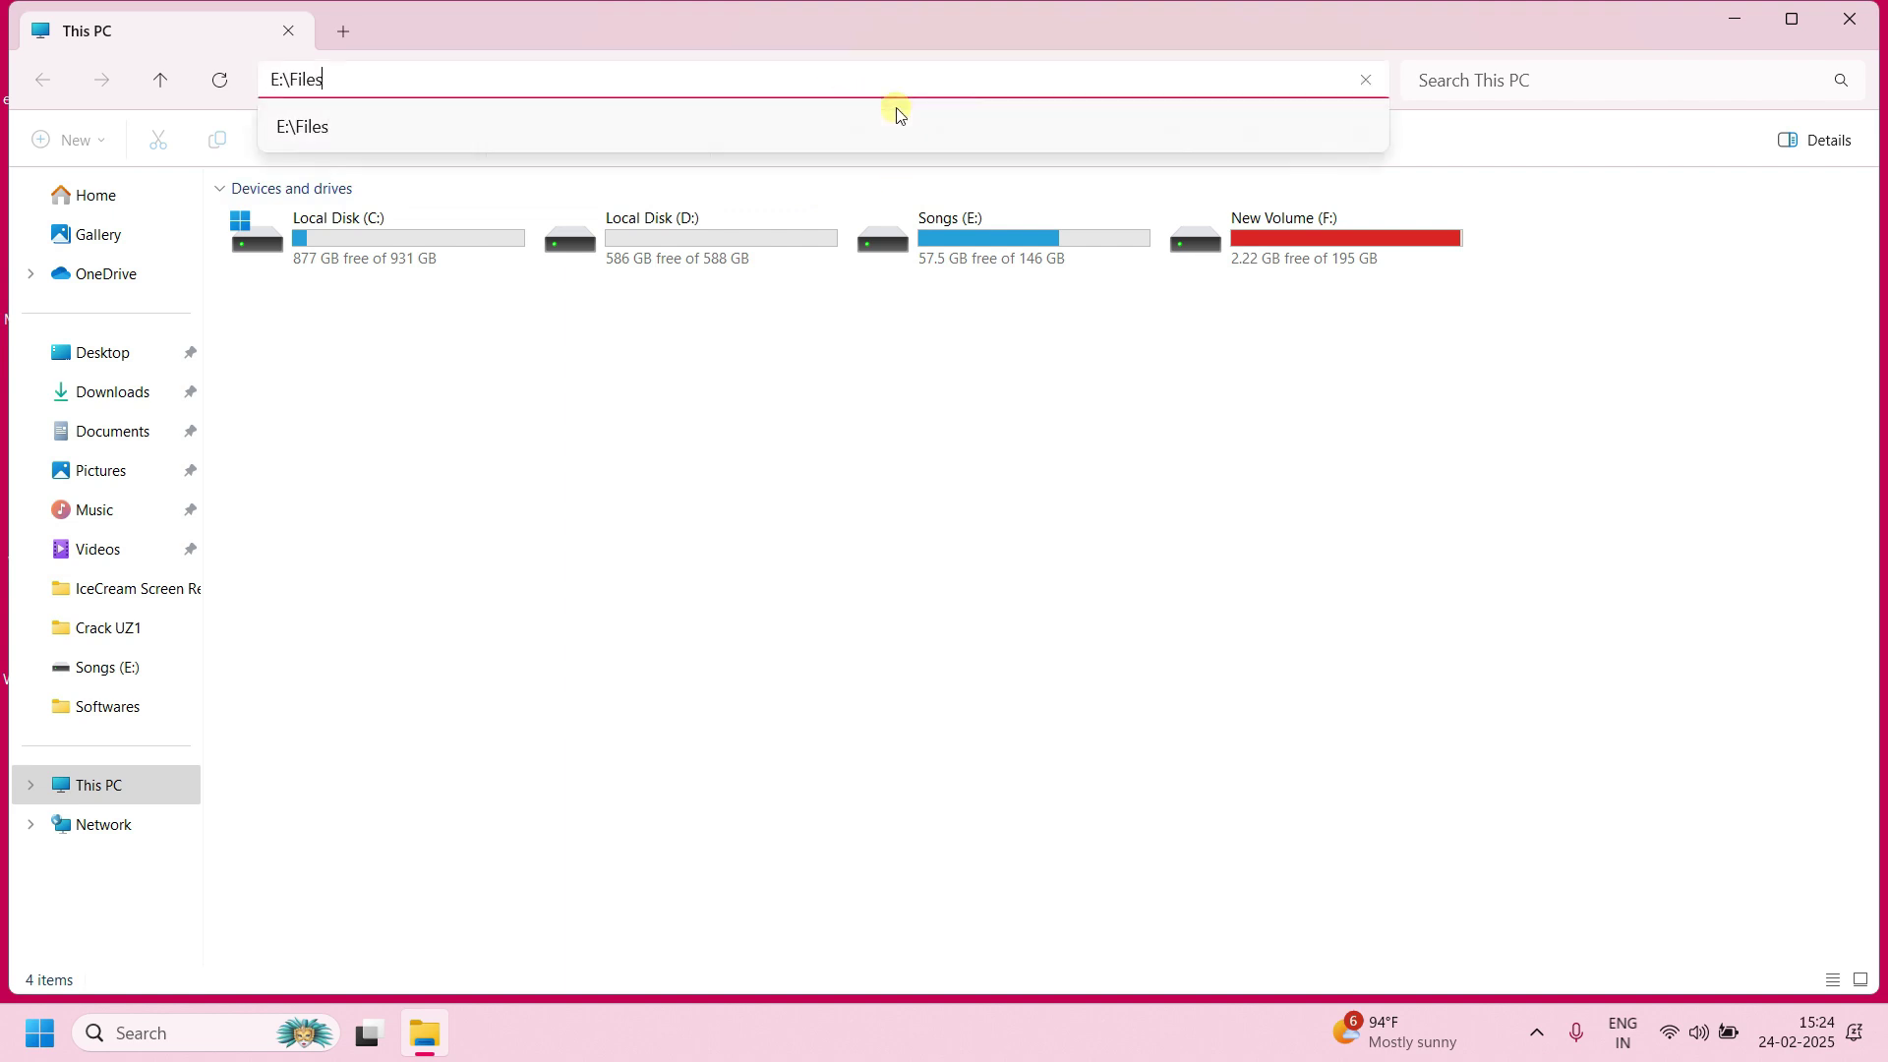
left_click(898, 114)
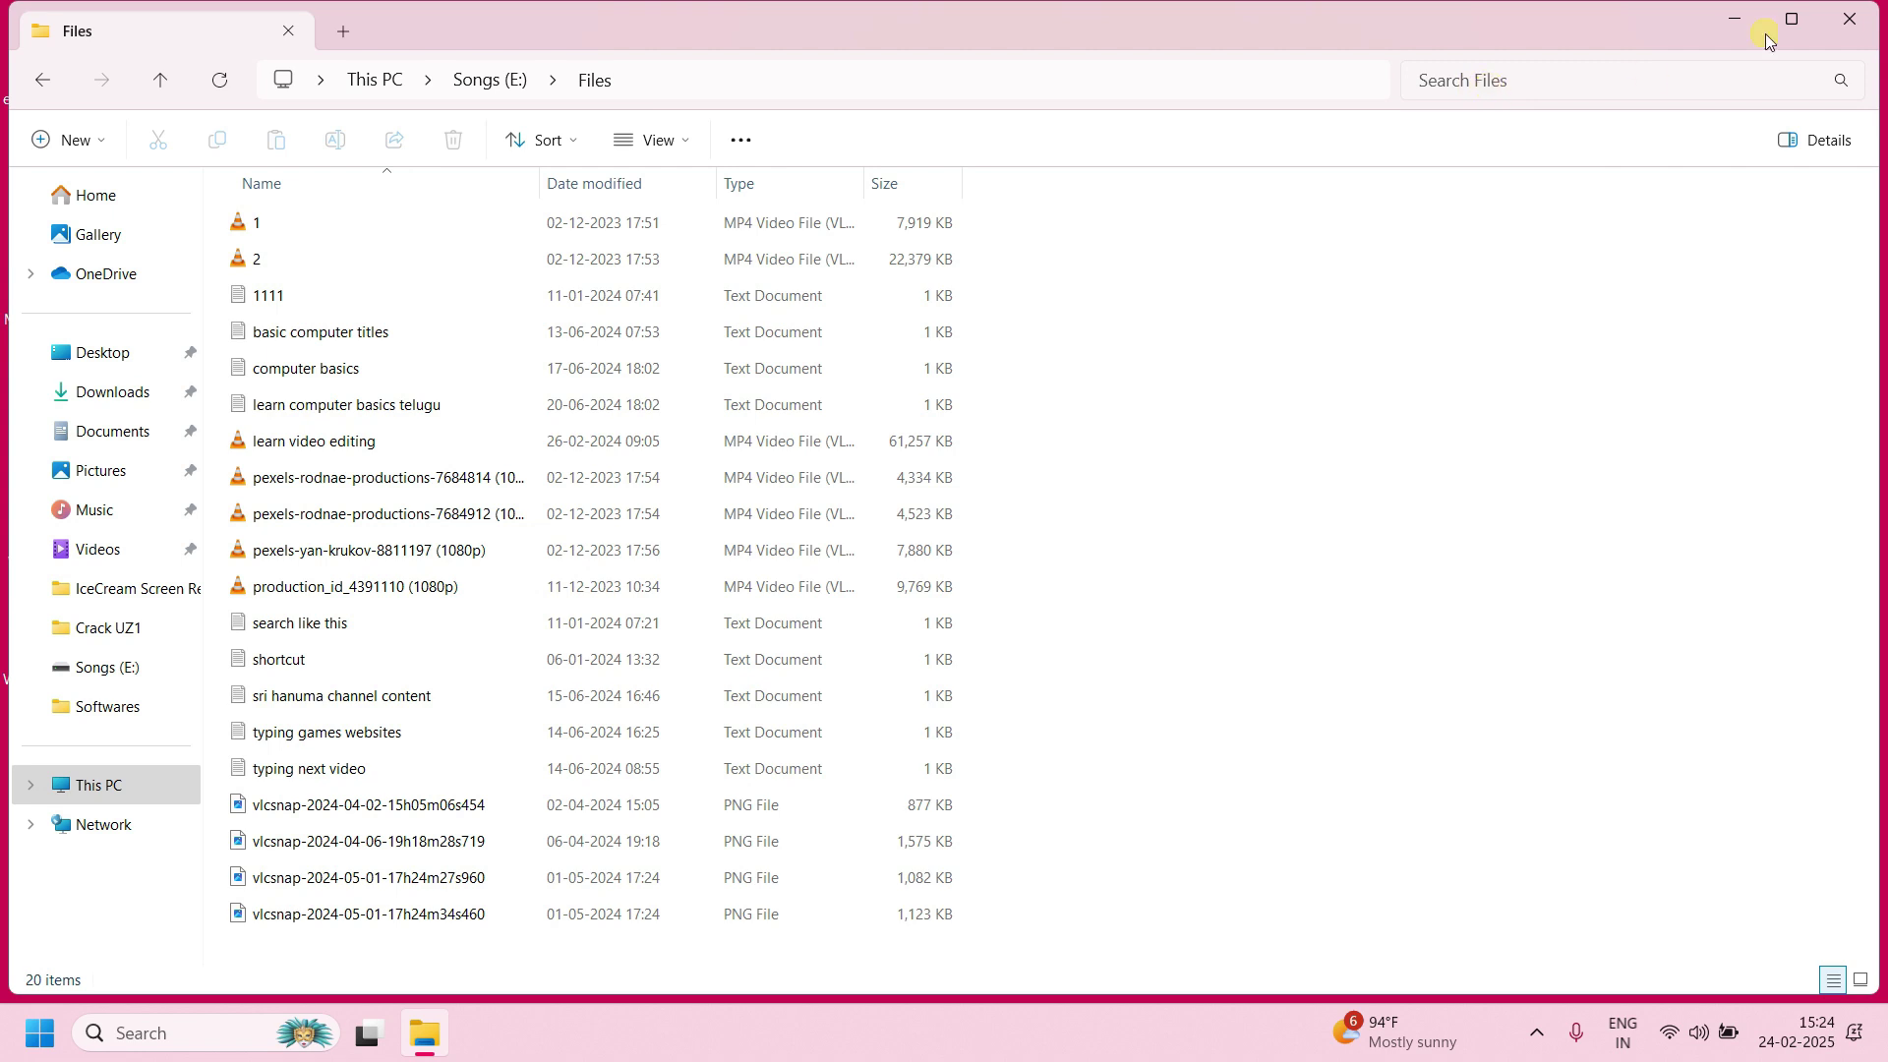
left_click(1849, 19)
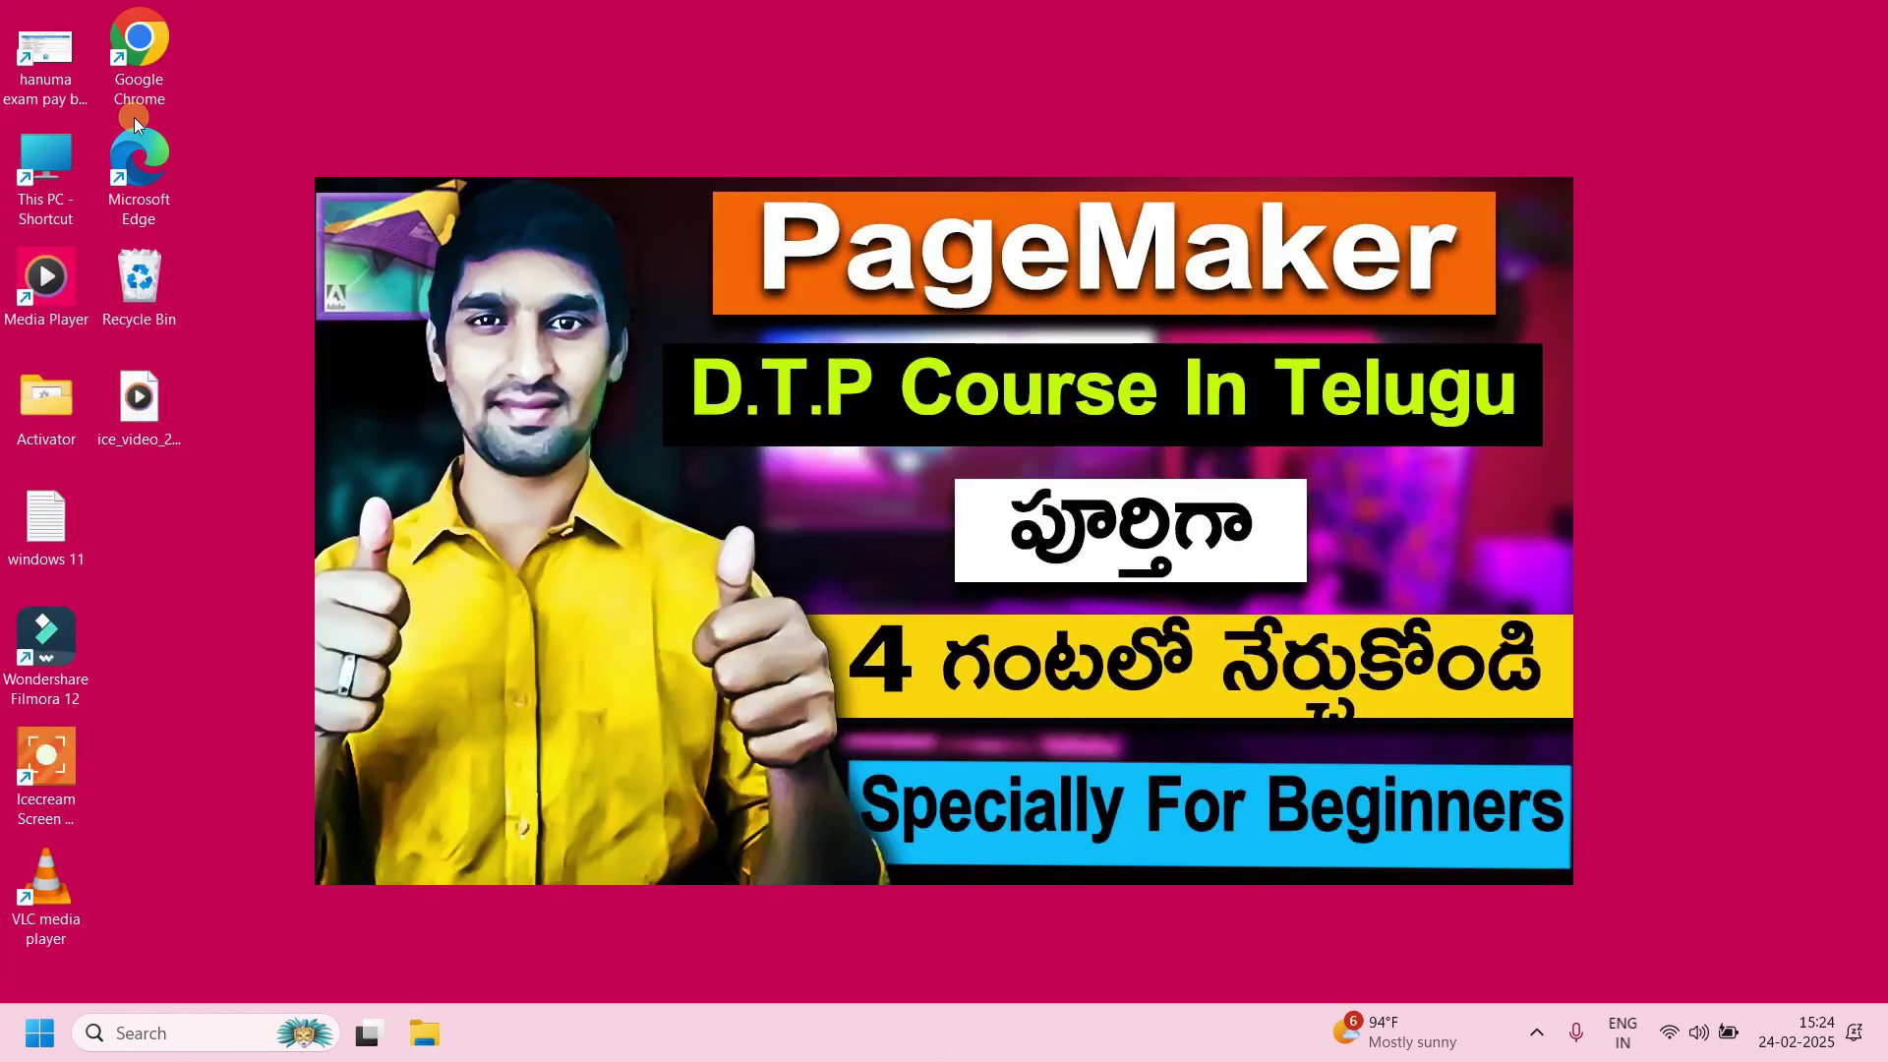
Reopen This PC from the desktop and view the contents of New Volume (F:).
double_click(67, 162)
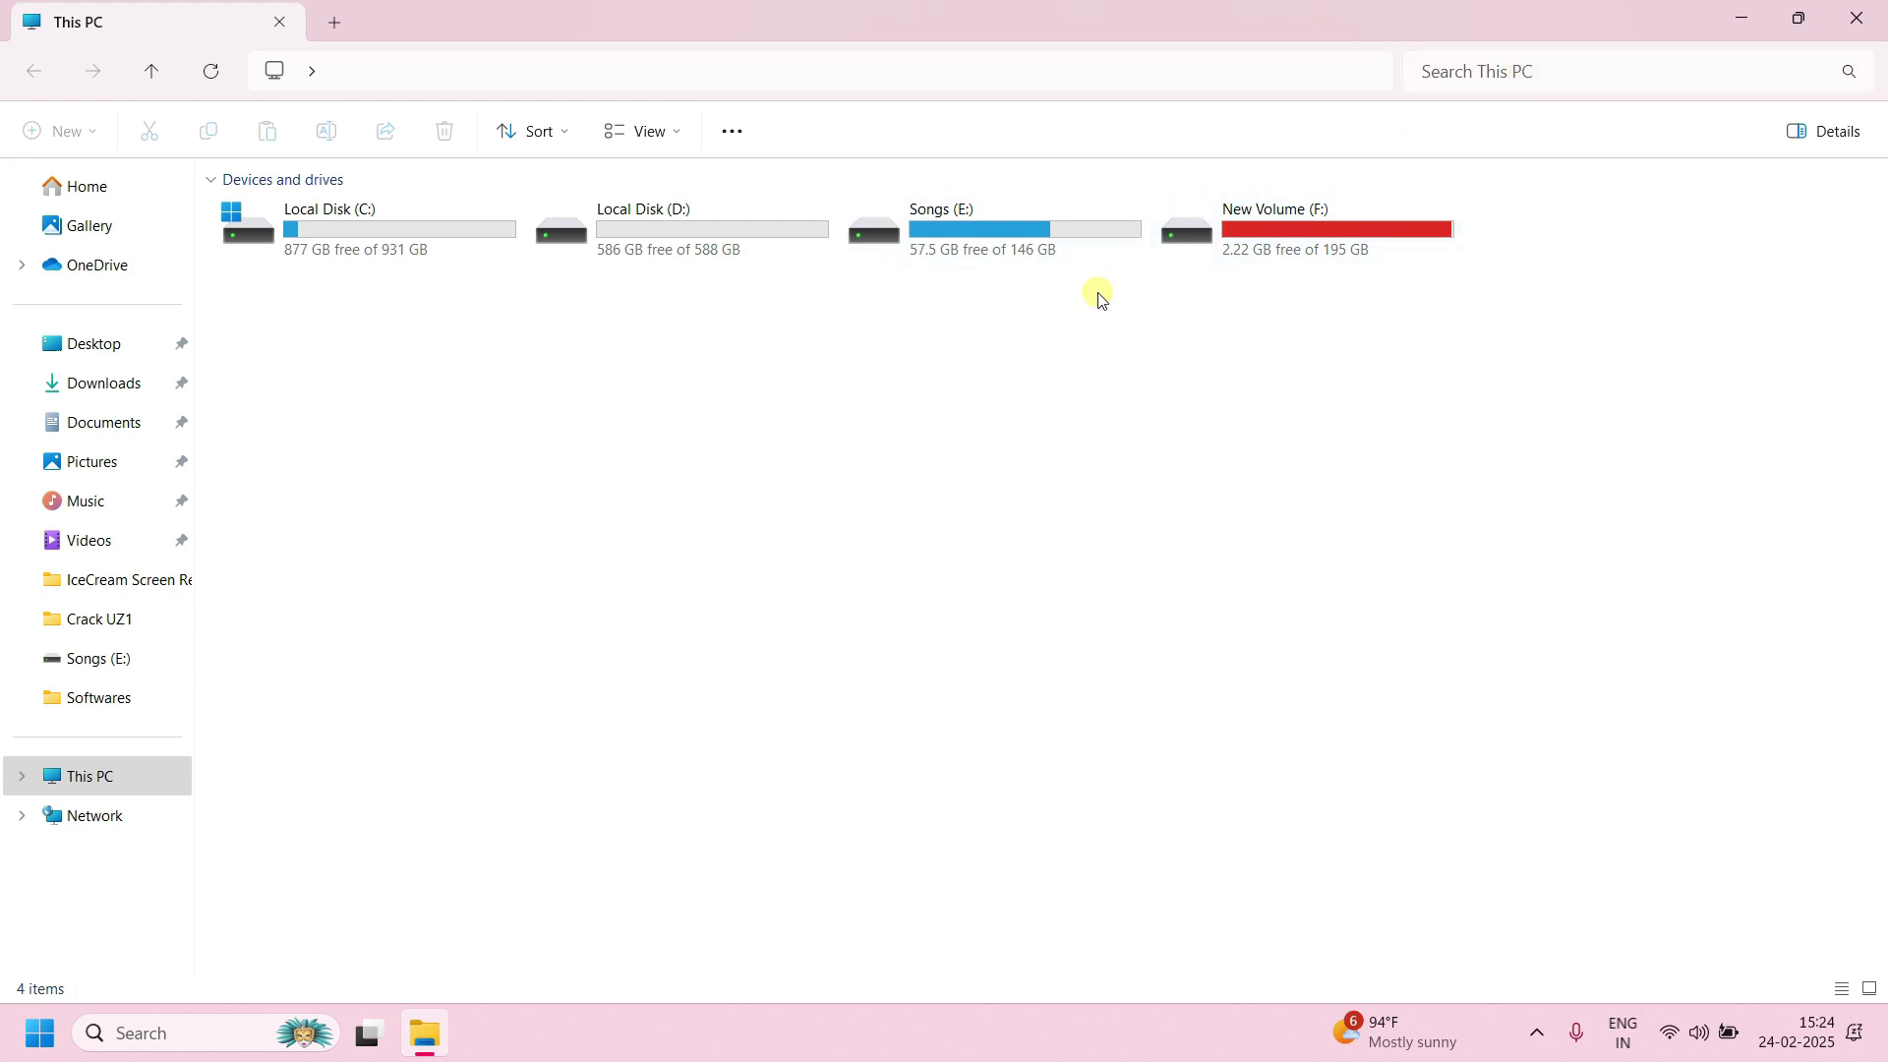
left_click(1574, 75)
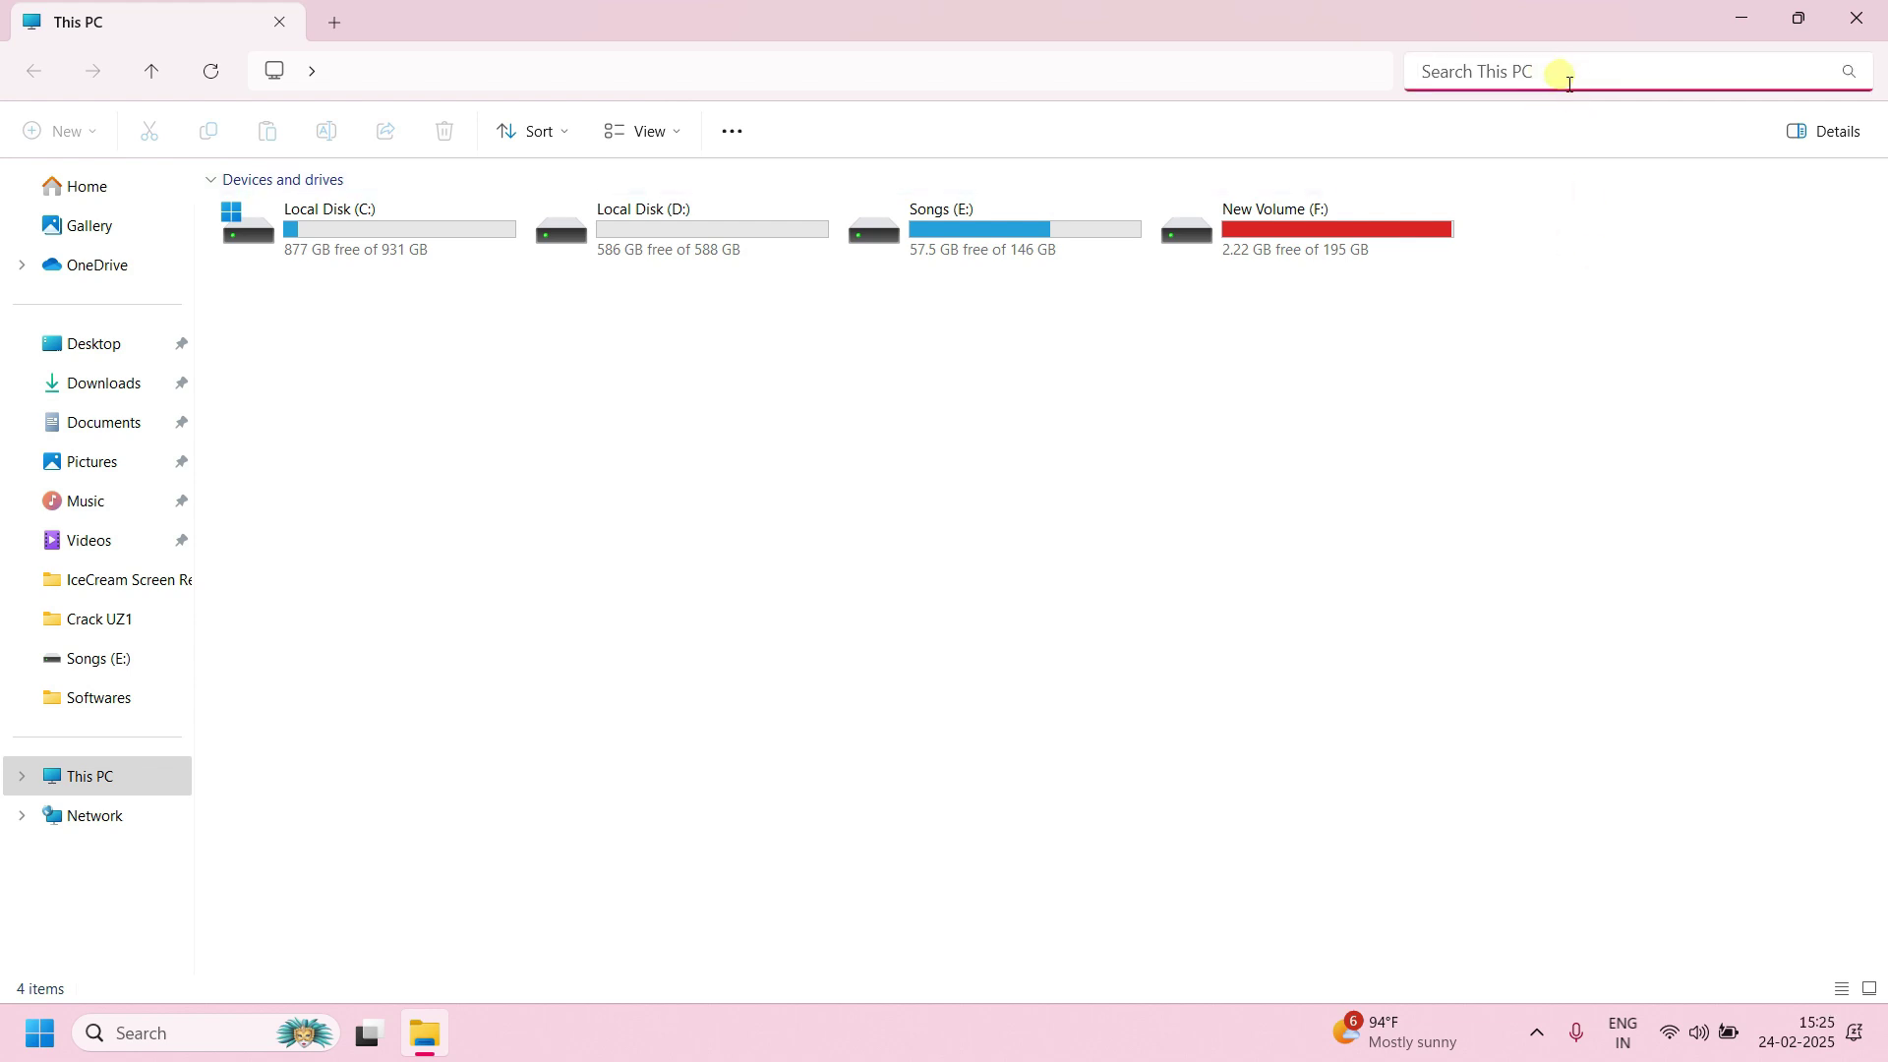
left_click(1271, 228)
double_click(1270, 227)
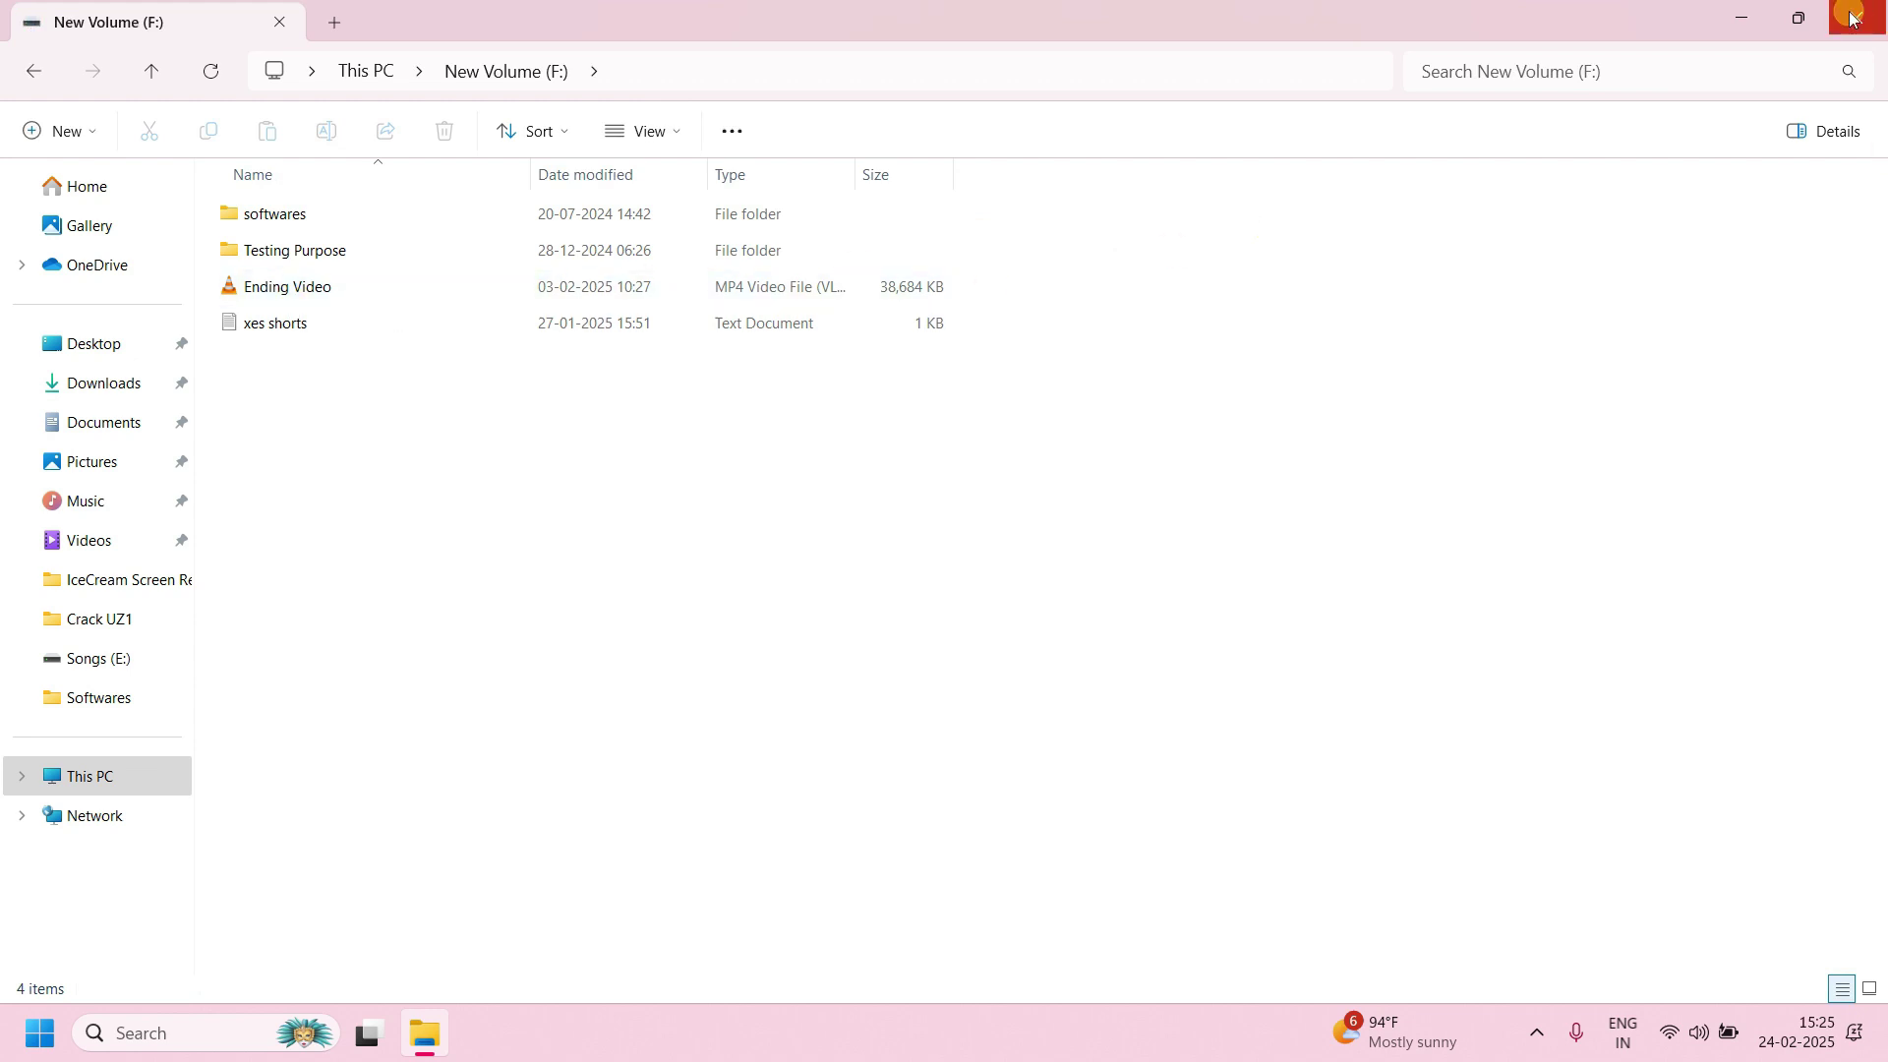
Return to This PC and search all drives for "ending video".
left_click(165, 85)
left_click(1723, 71)
type("end")
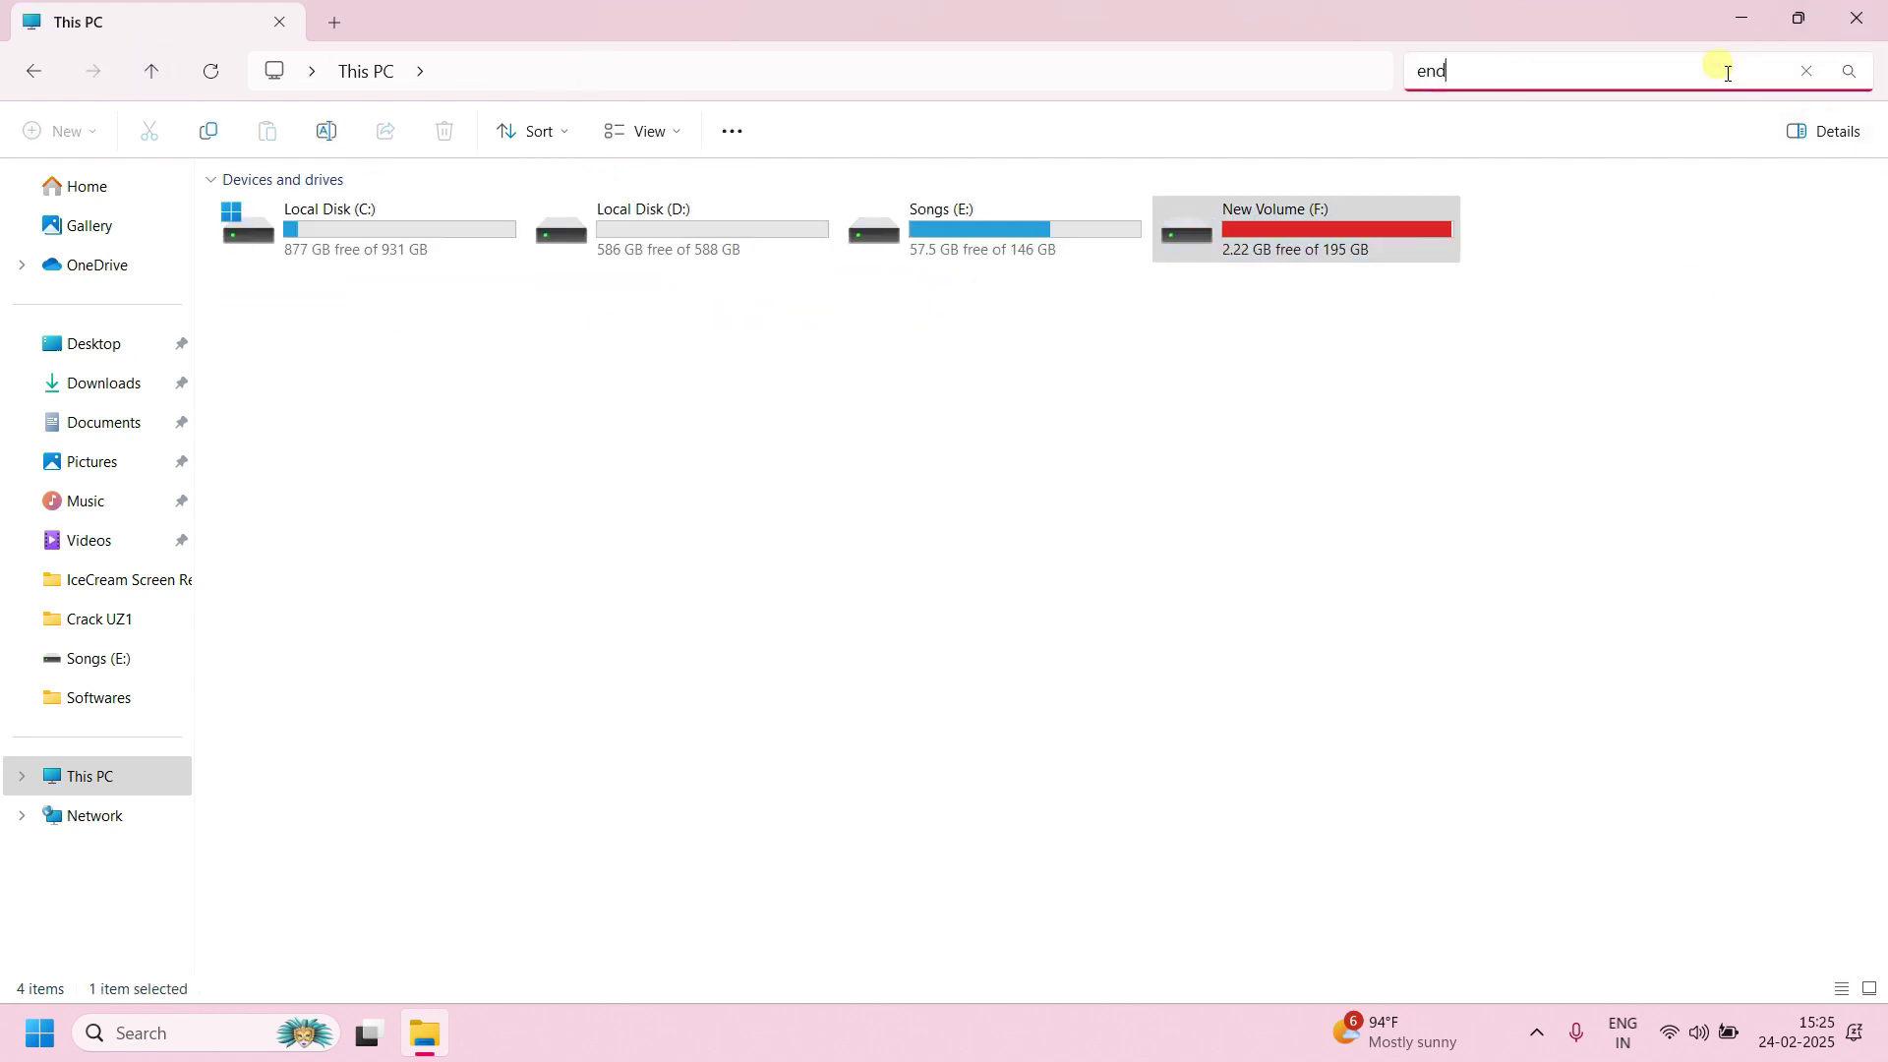
type("ing video")
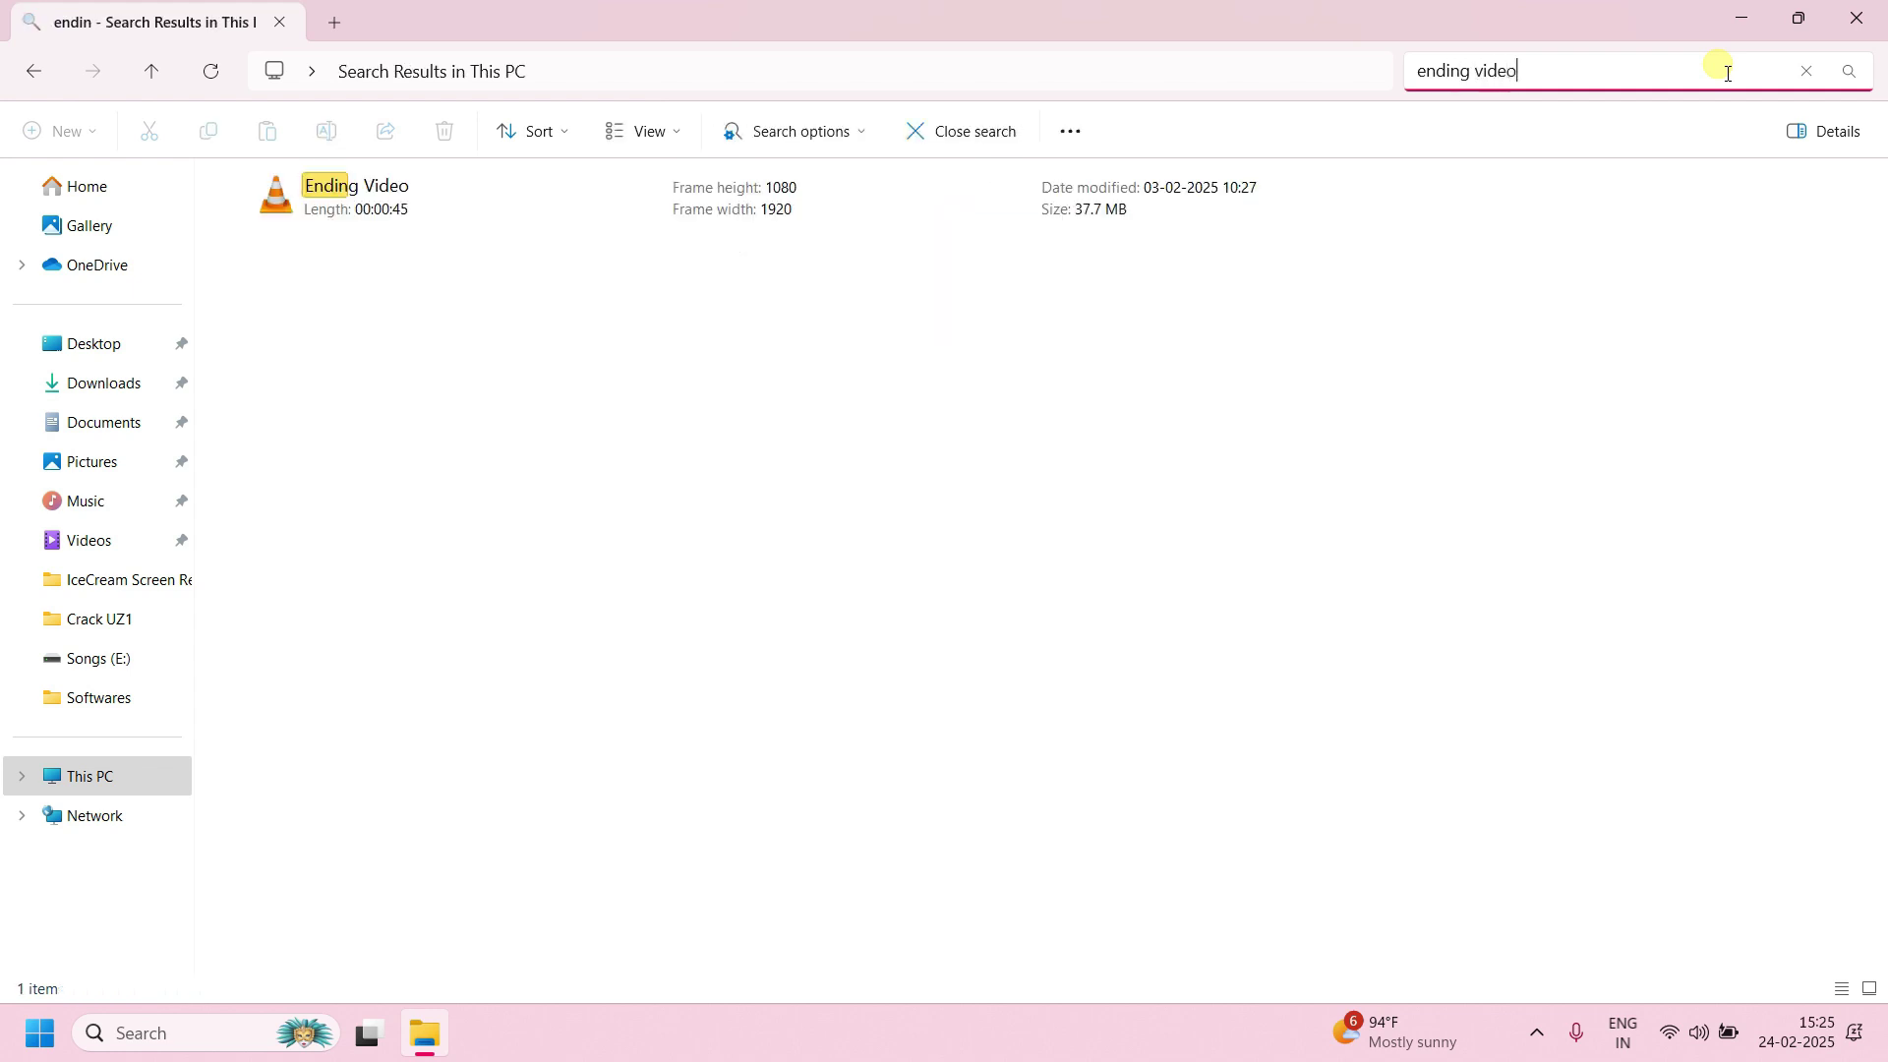
View the available file commands for the Ending Video result, dismiss them and go back to This PC.
left_click(388, 209)
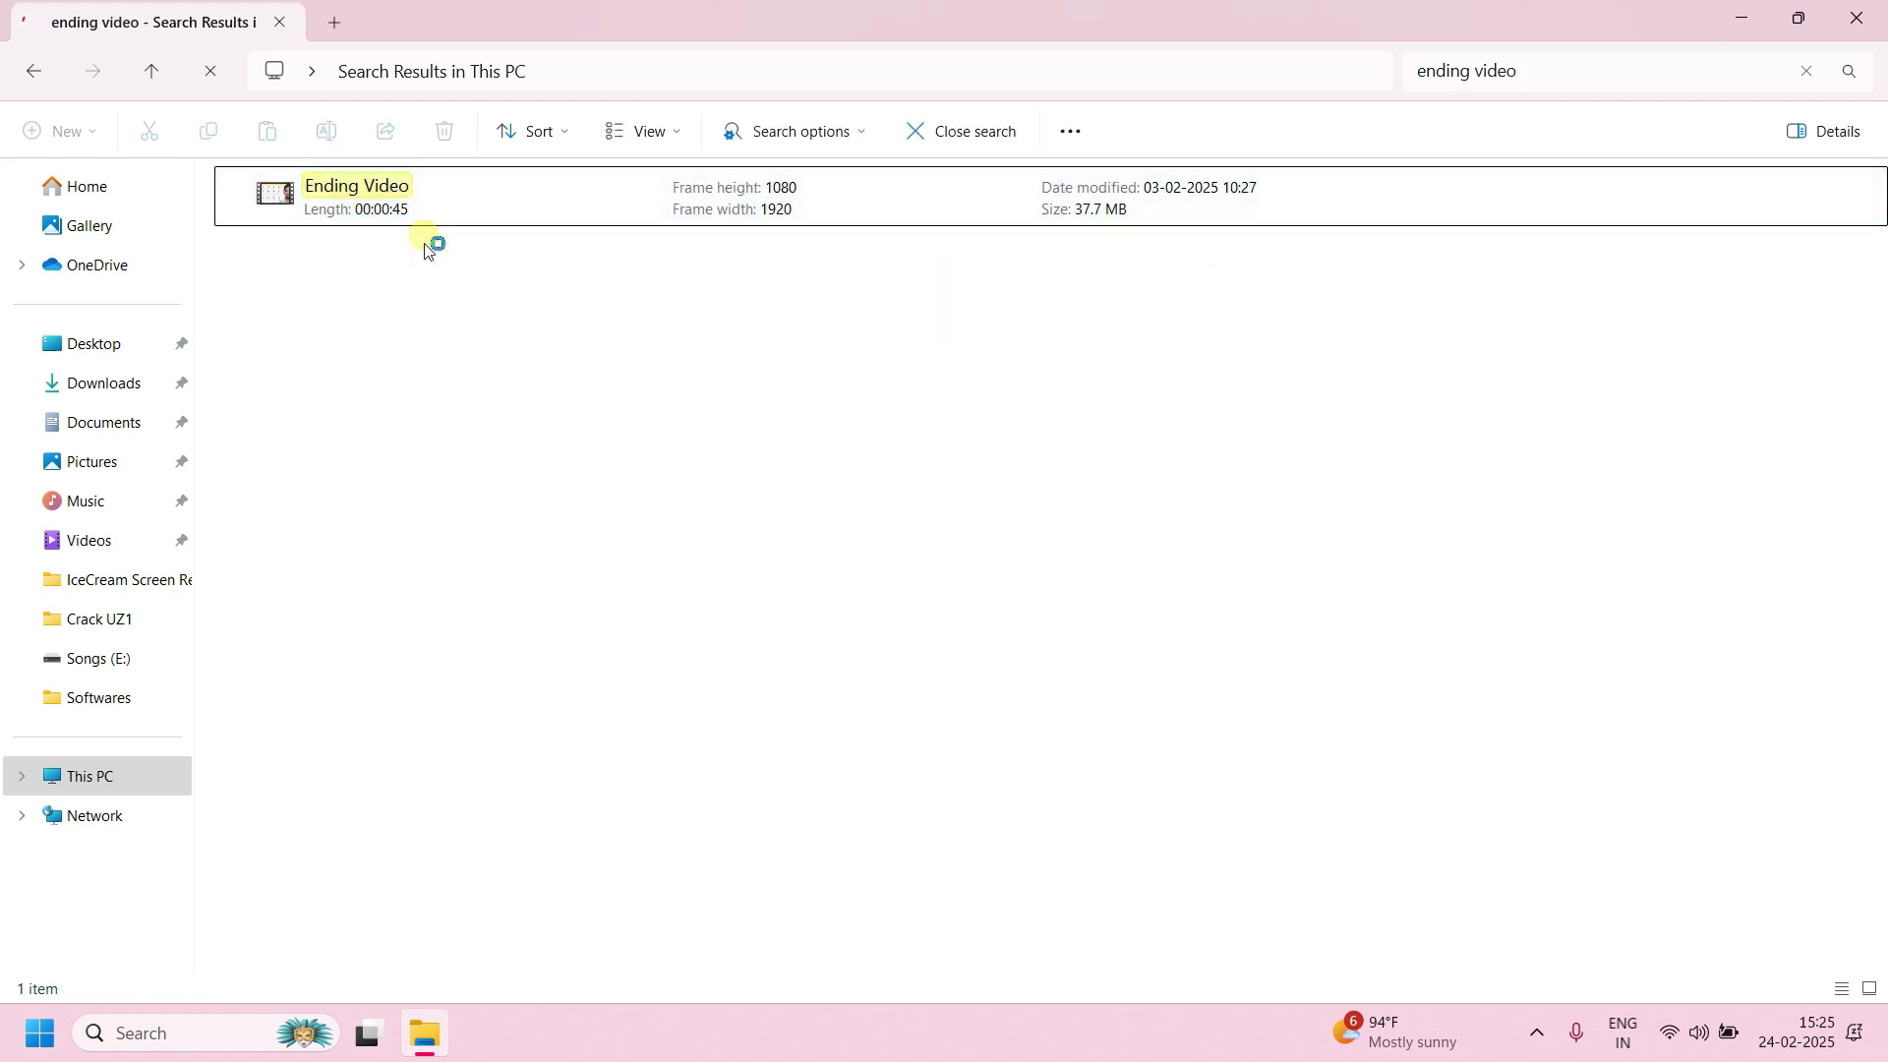
right_click(382, 203)
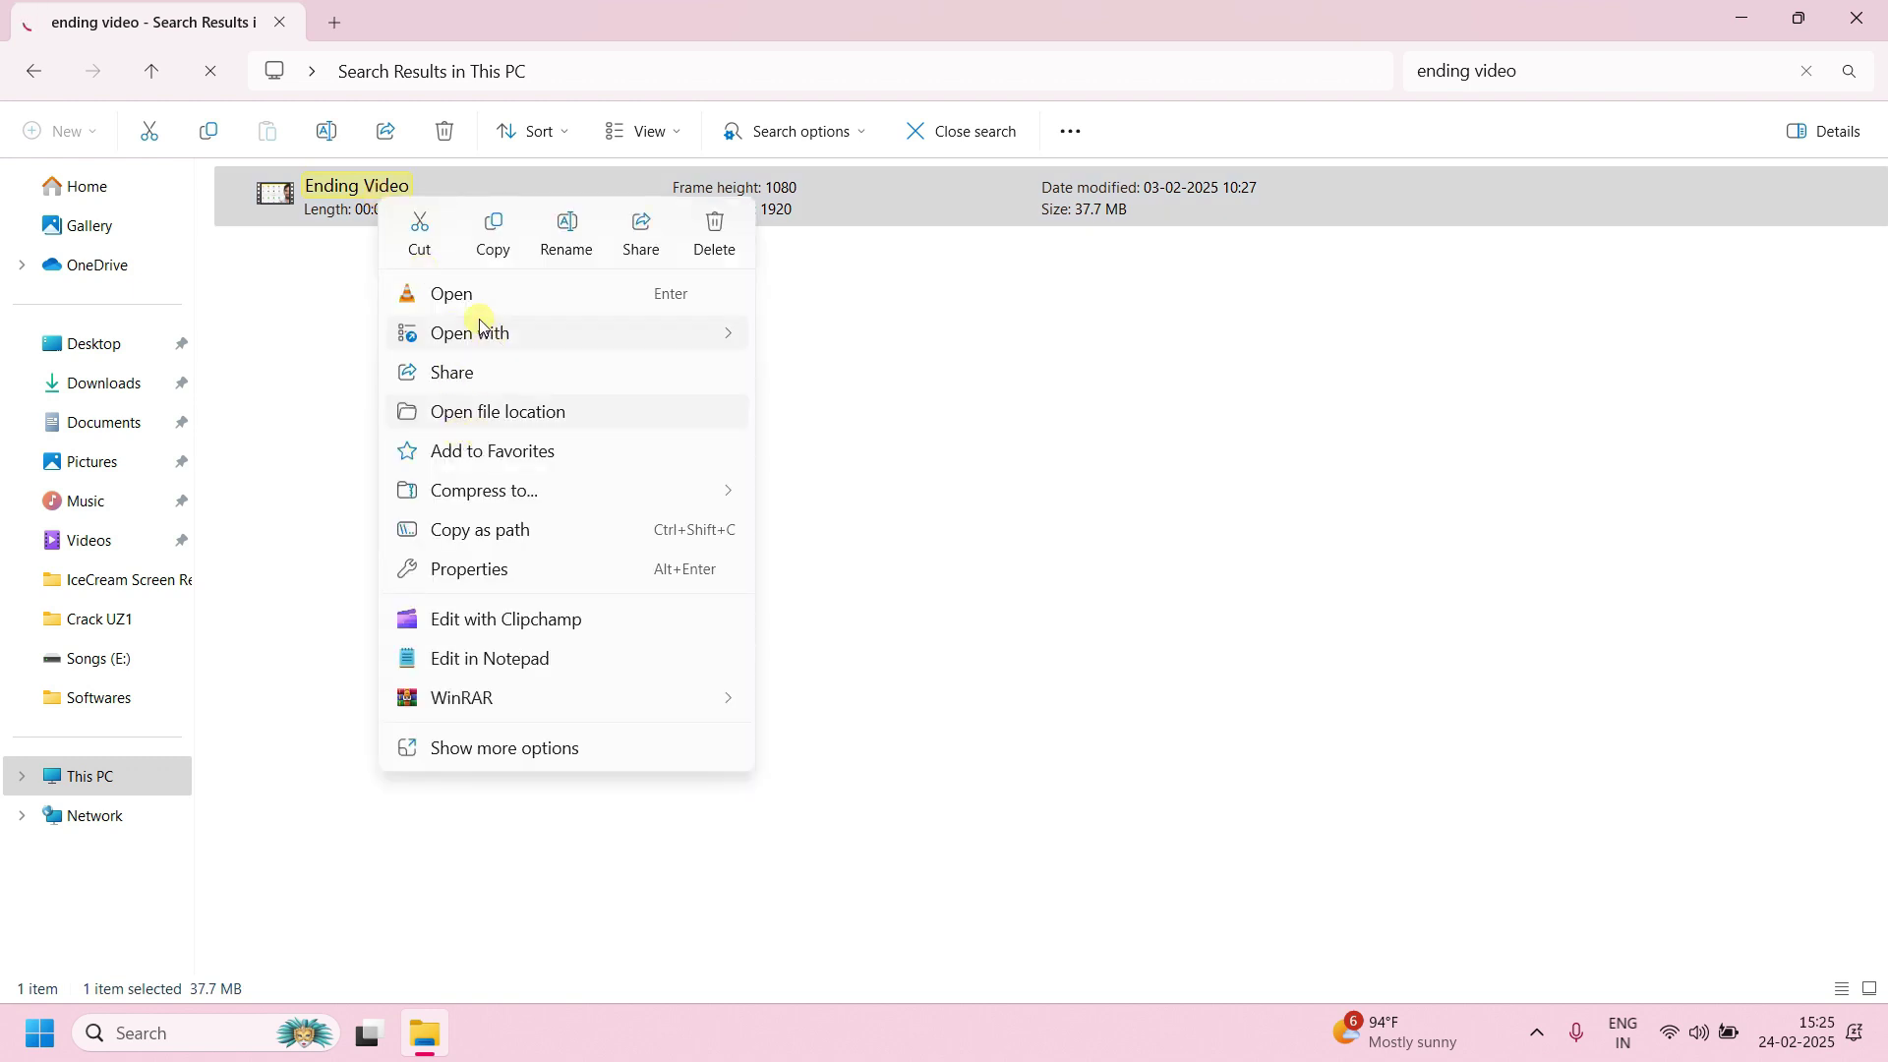
left_click(1381, 511)
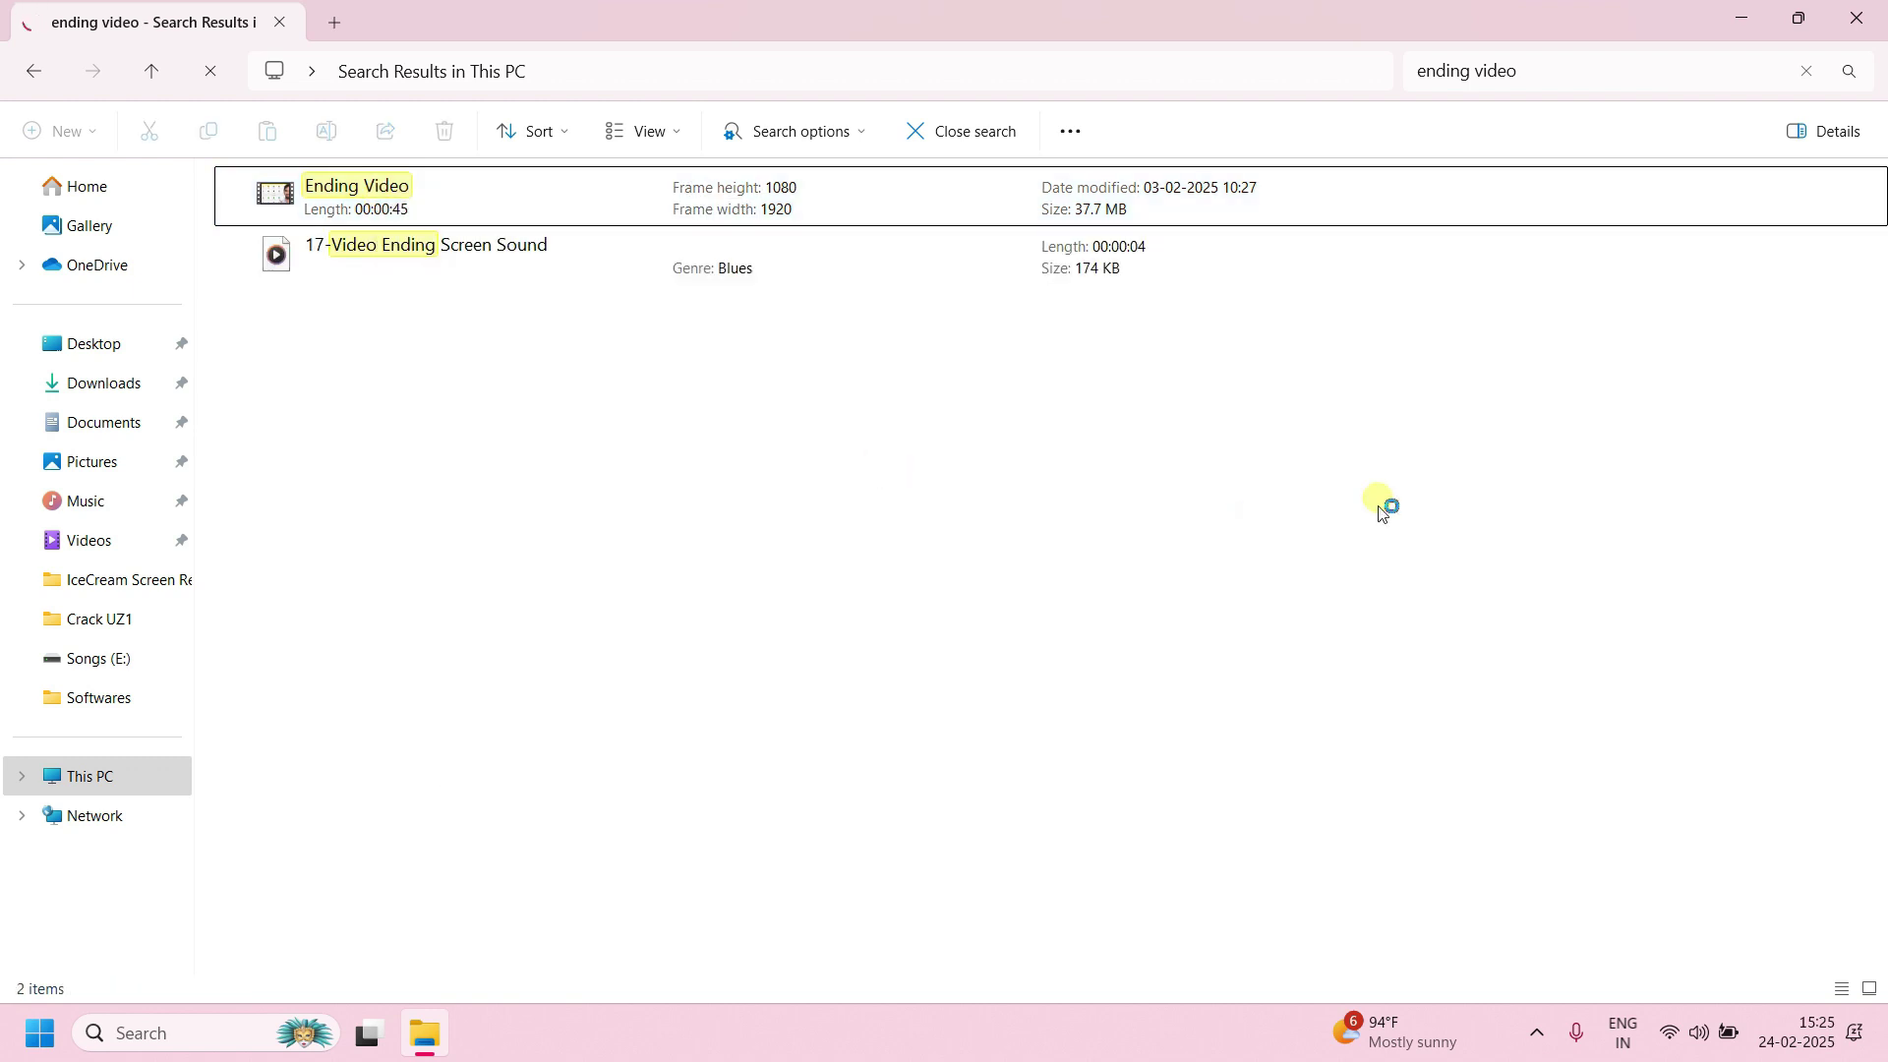
key("alt+Left")
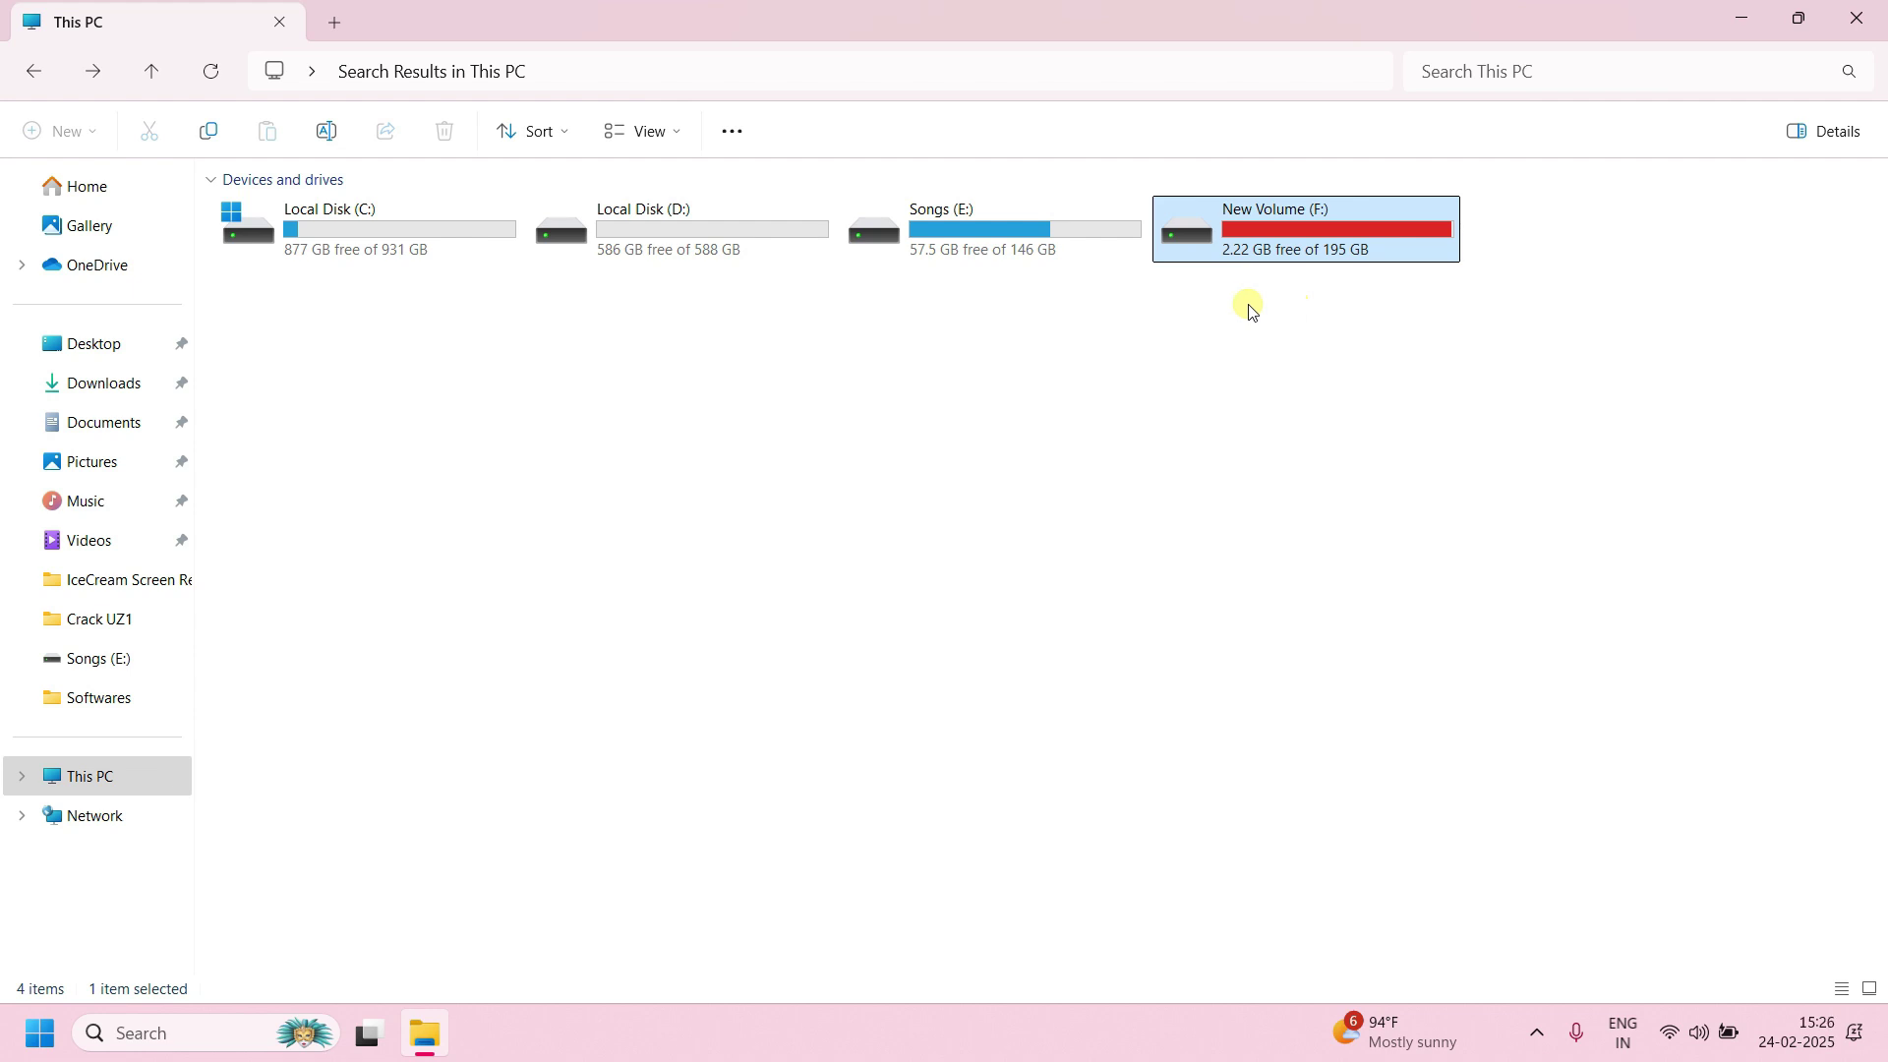
Open Songs (E:) and search it for "png" files.
left_click(994, 307)
left_click(968, 248)
double_click(966, 247)
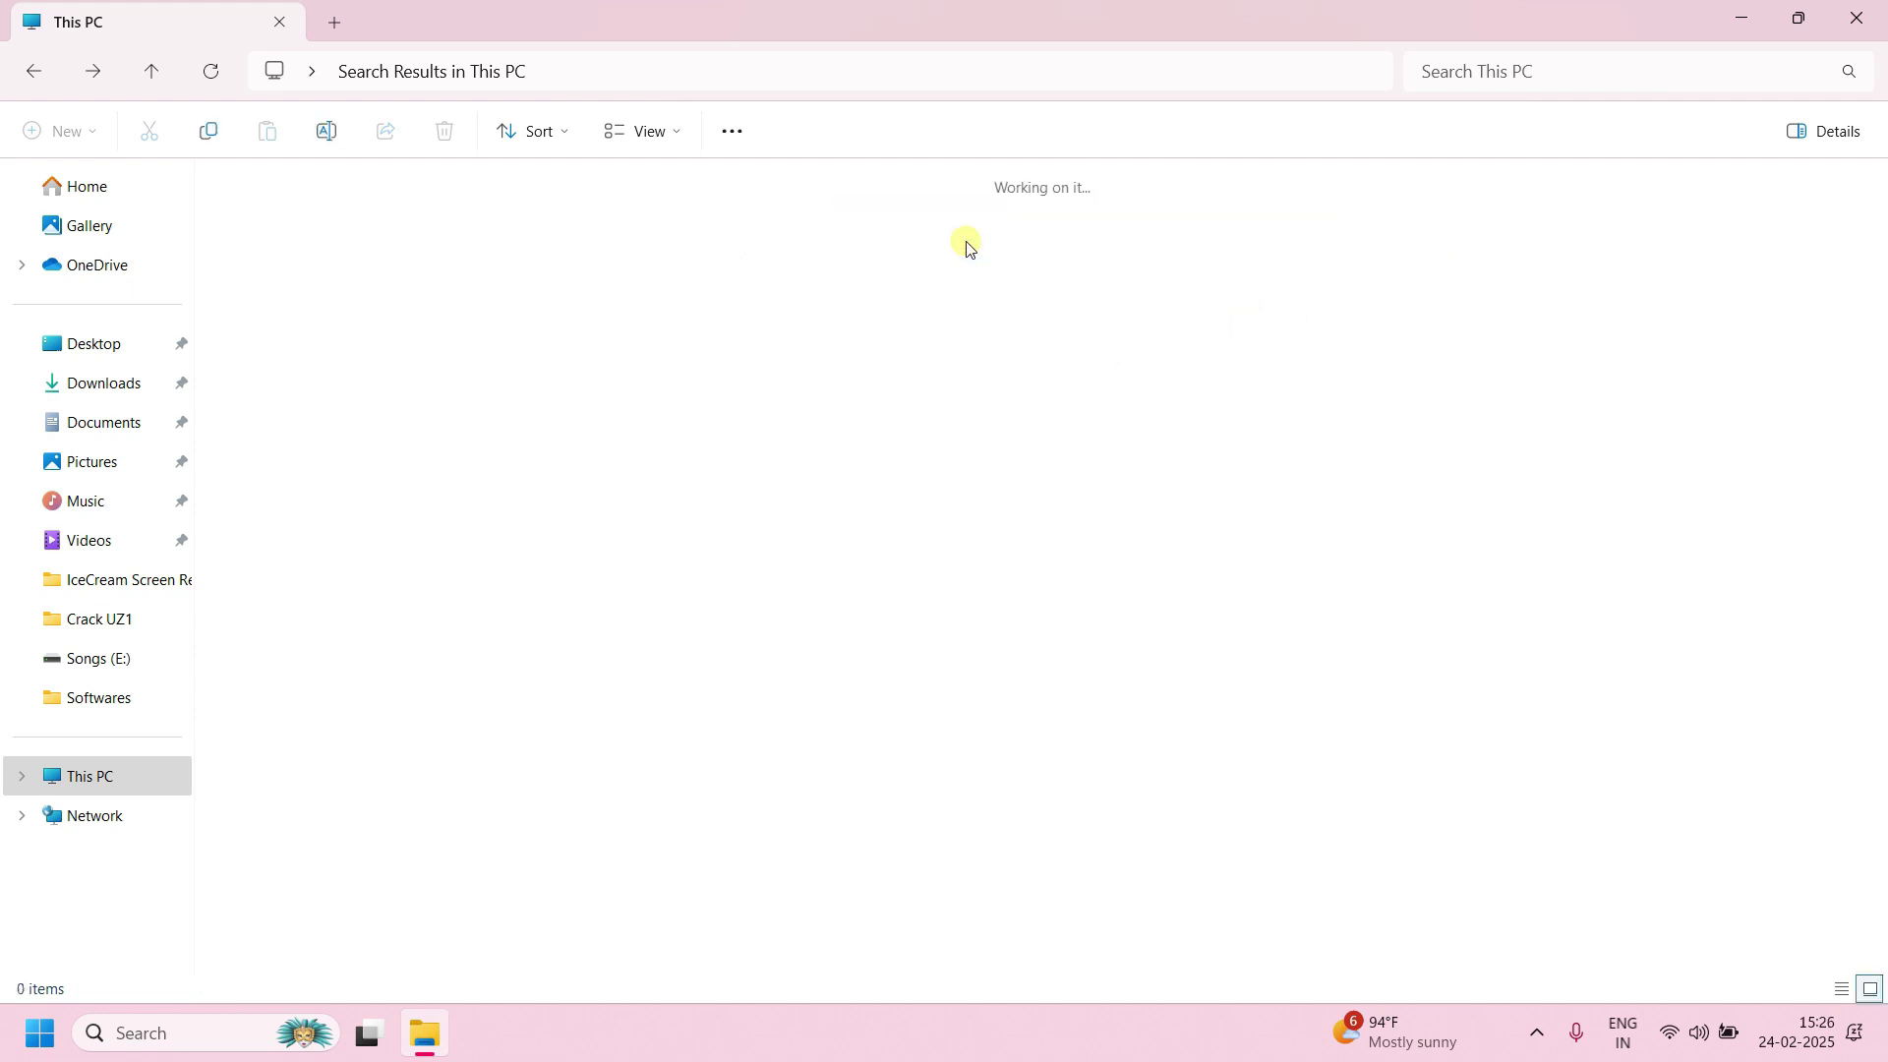
left_click(1567, 73)
type("png")
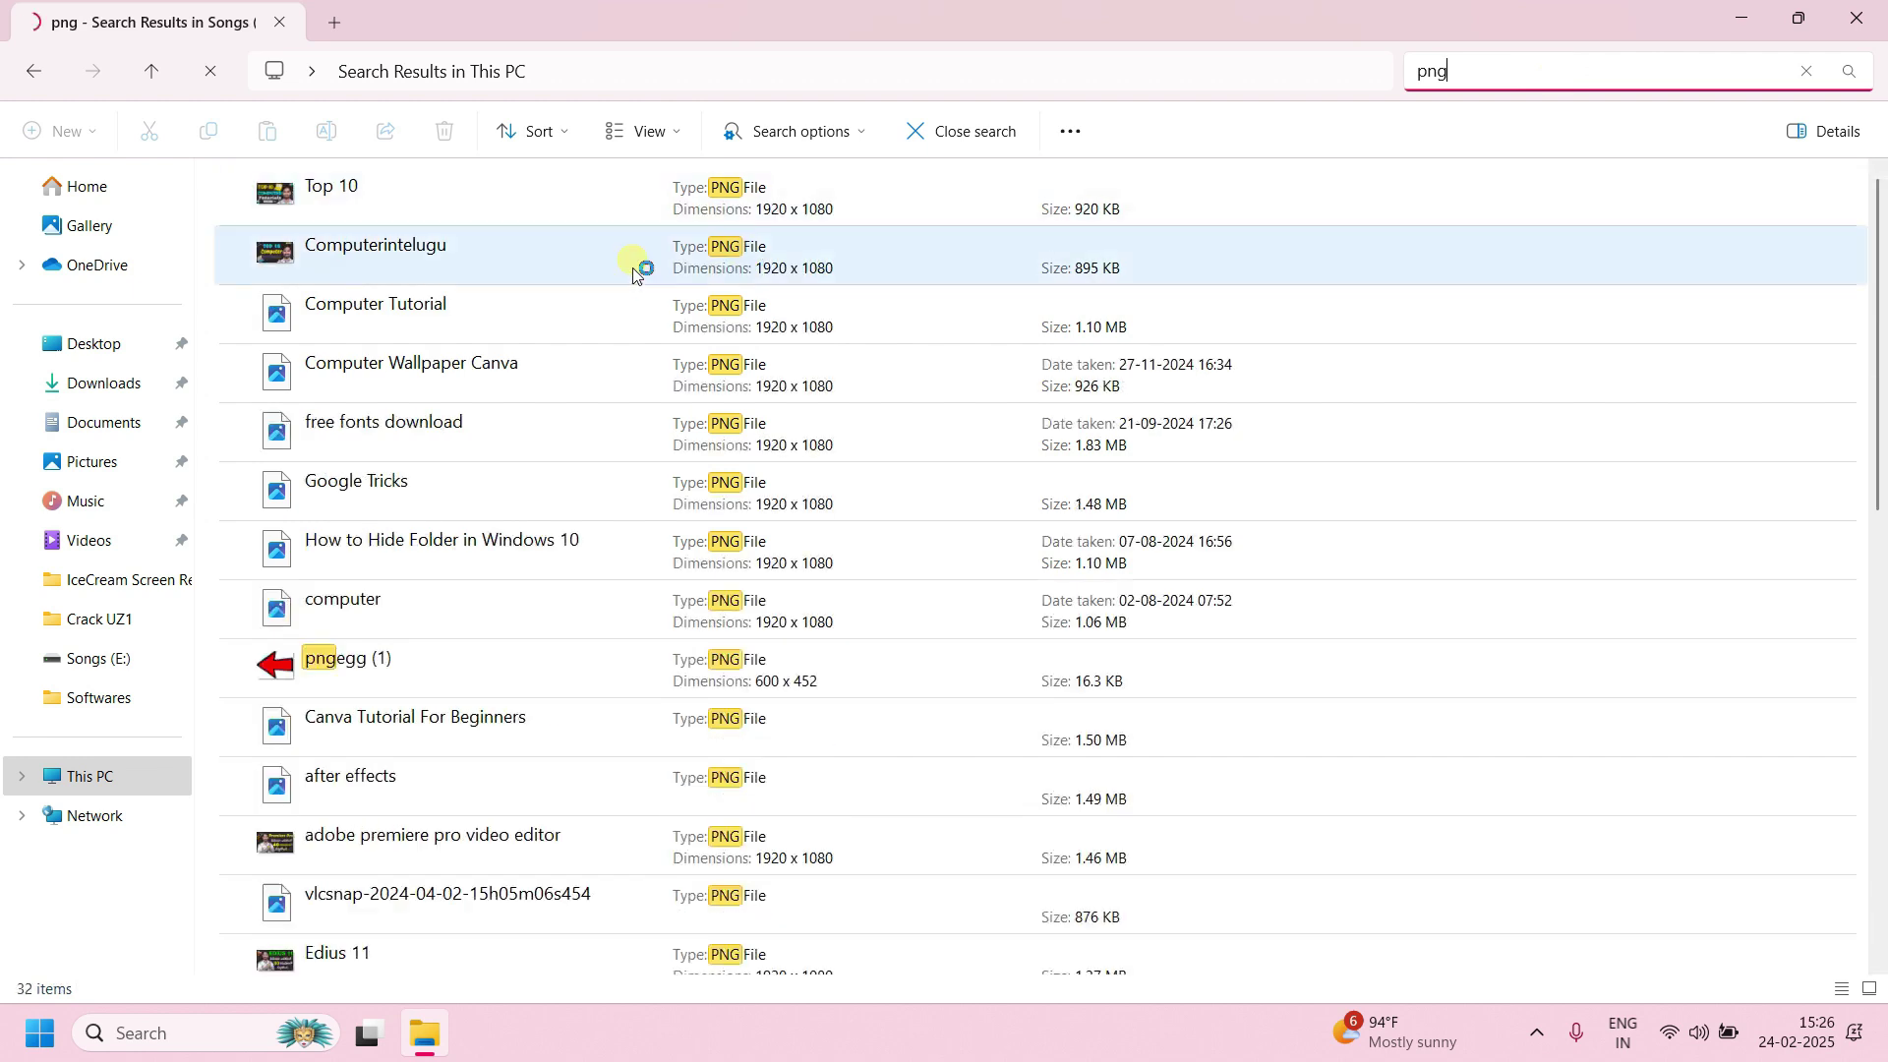
Leave the "png" results and browse the unfiltered search listing of Songs (E:).
left_click(154, 71)
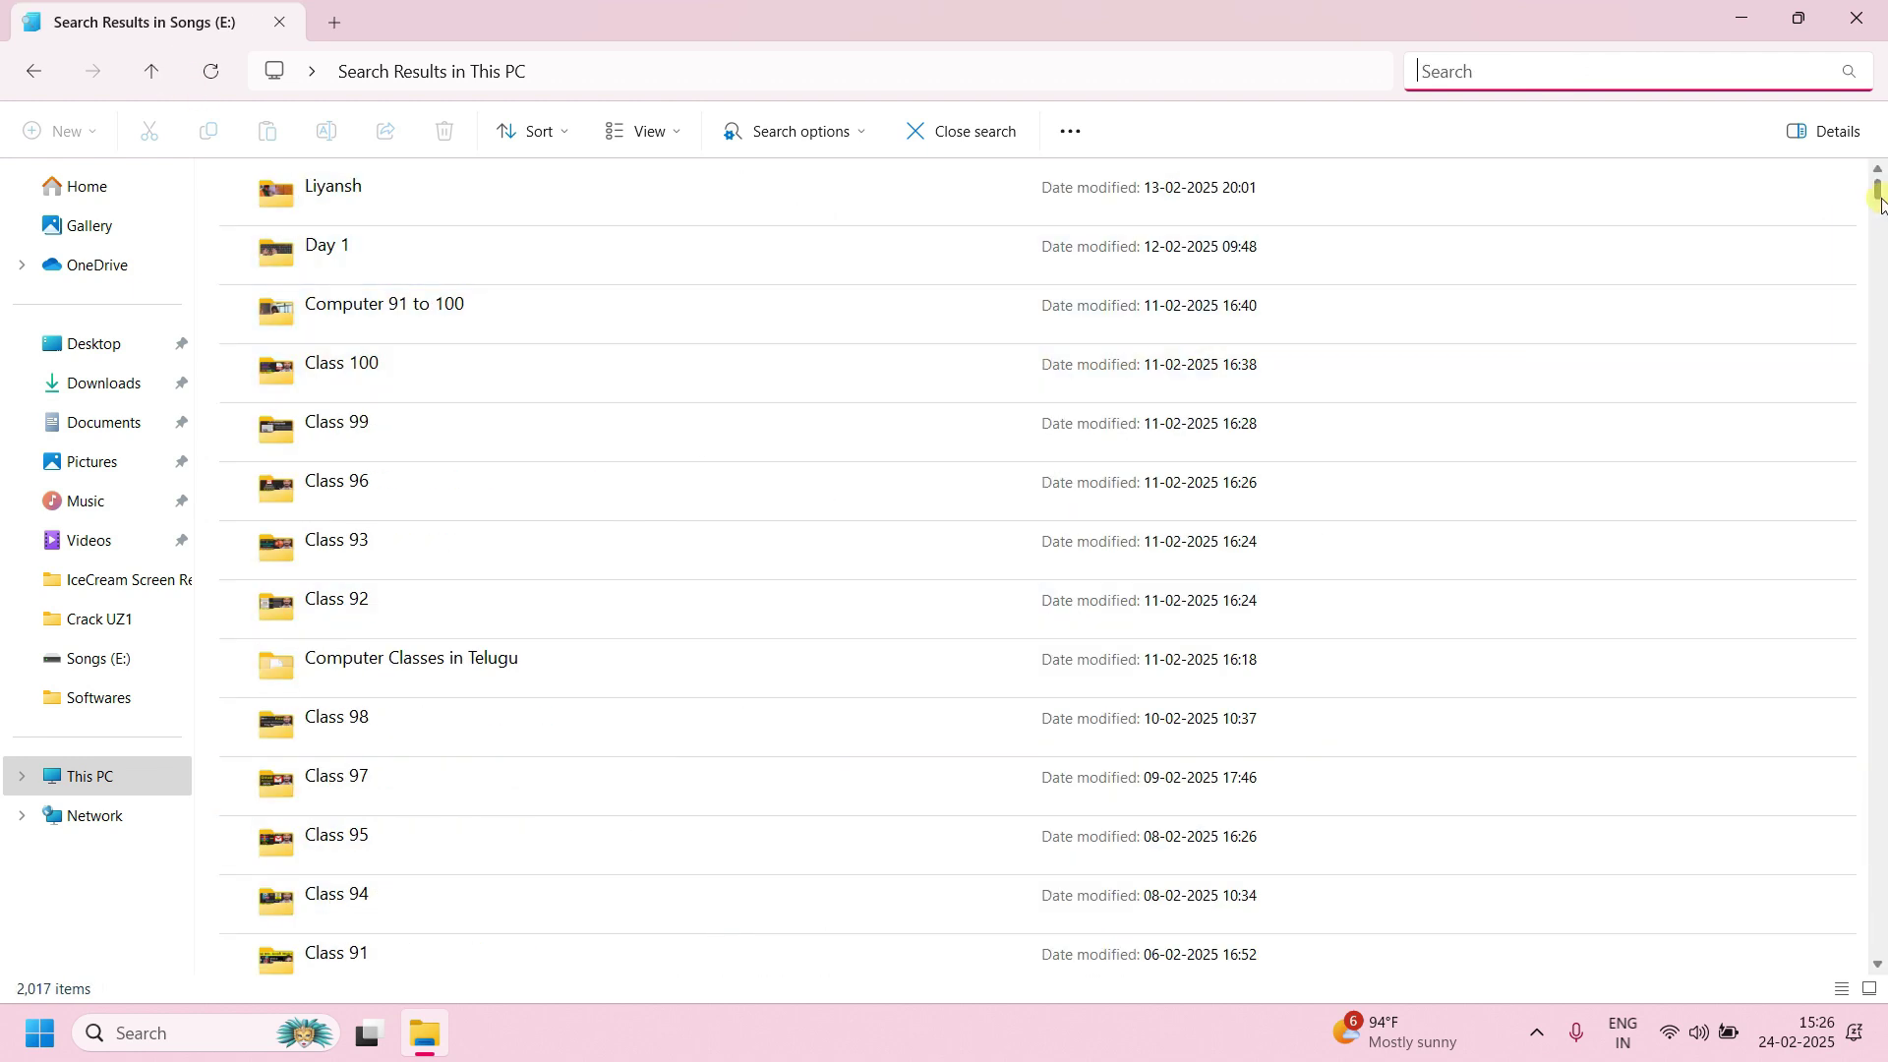
left_click_drag(1880, 197, 1880, 710)
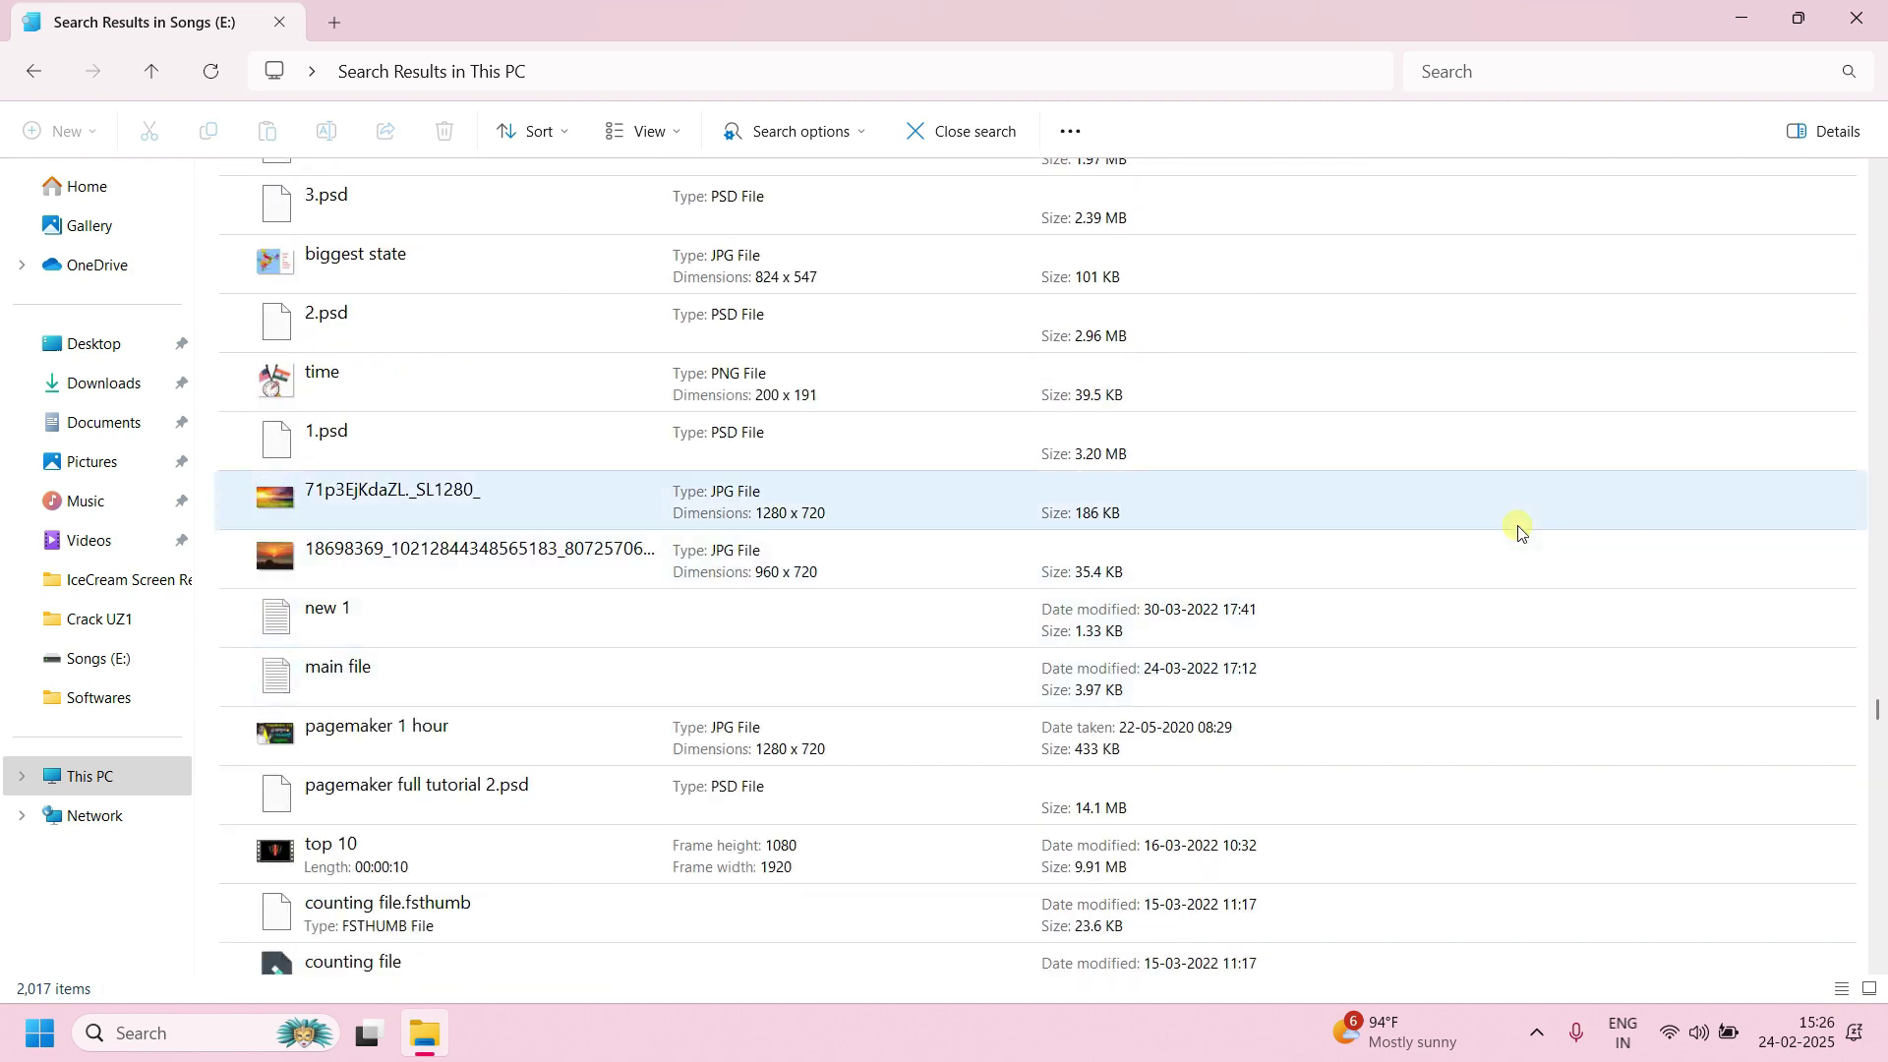
scroll(1515, 534, "up", 20)
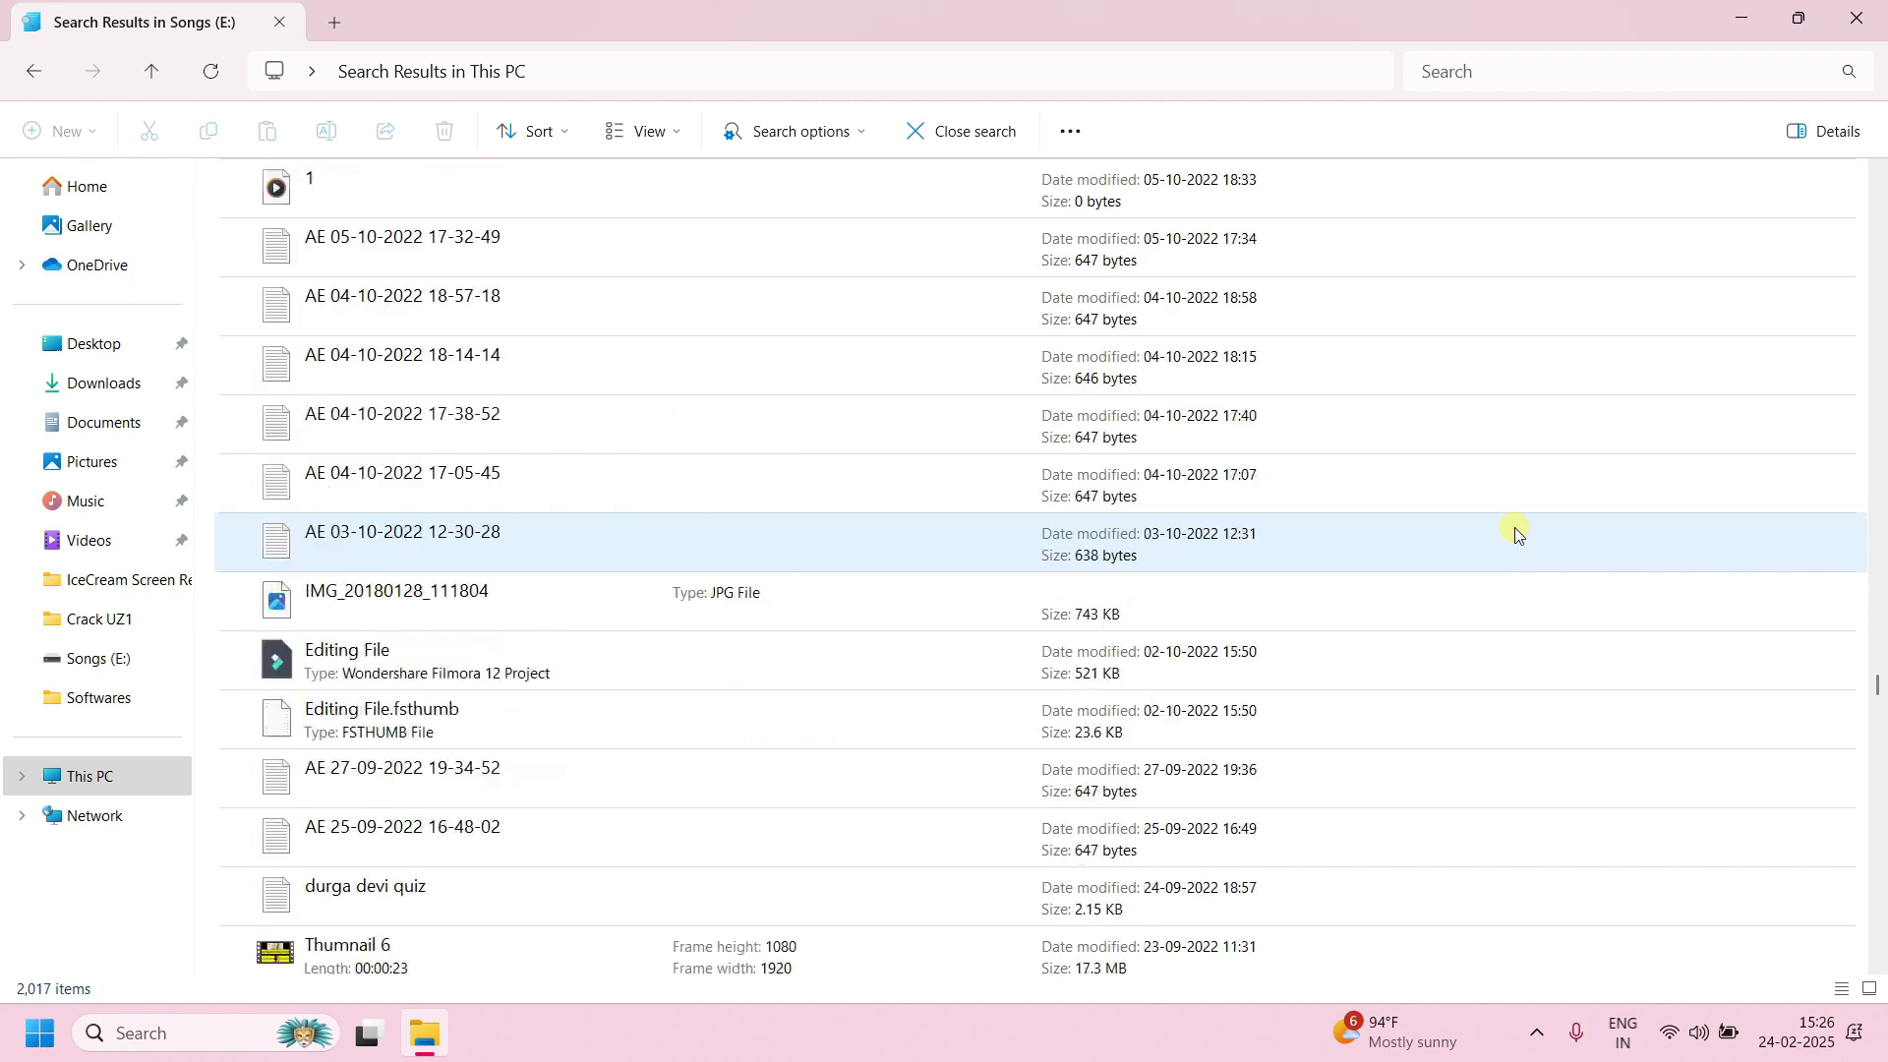
Minimise the Songs (E:) search results window to the desktop and bring it back.
scroll(1515, 534, "down", 10)
scroll(1514, 534, "down", 8)
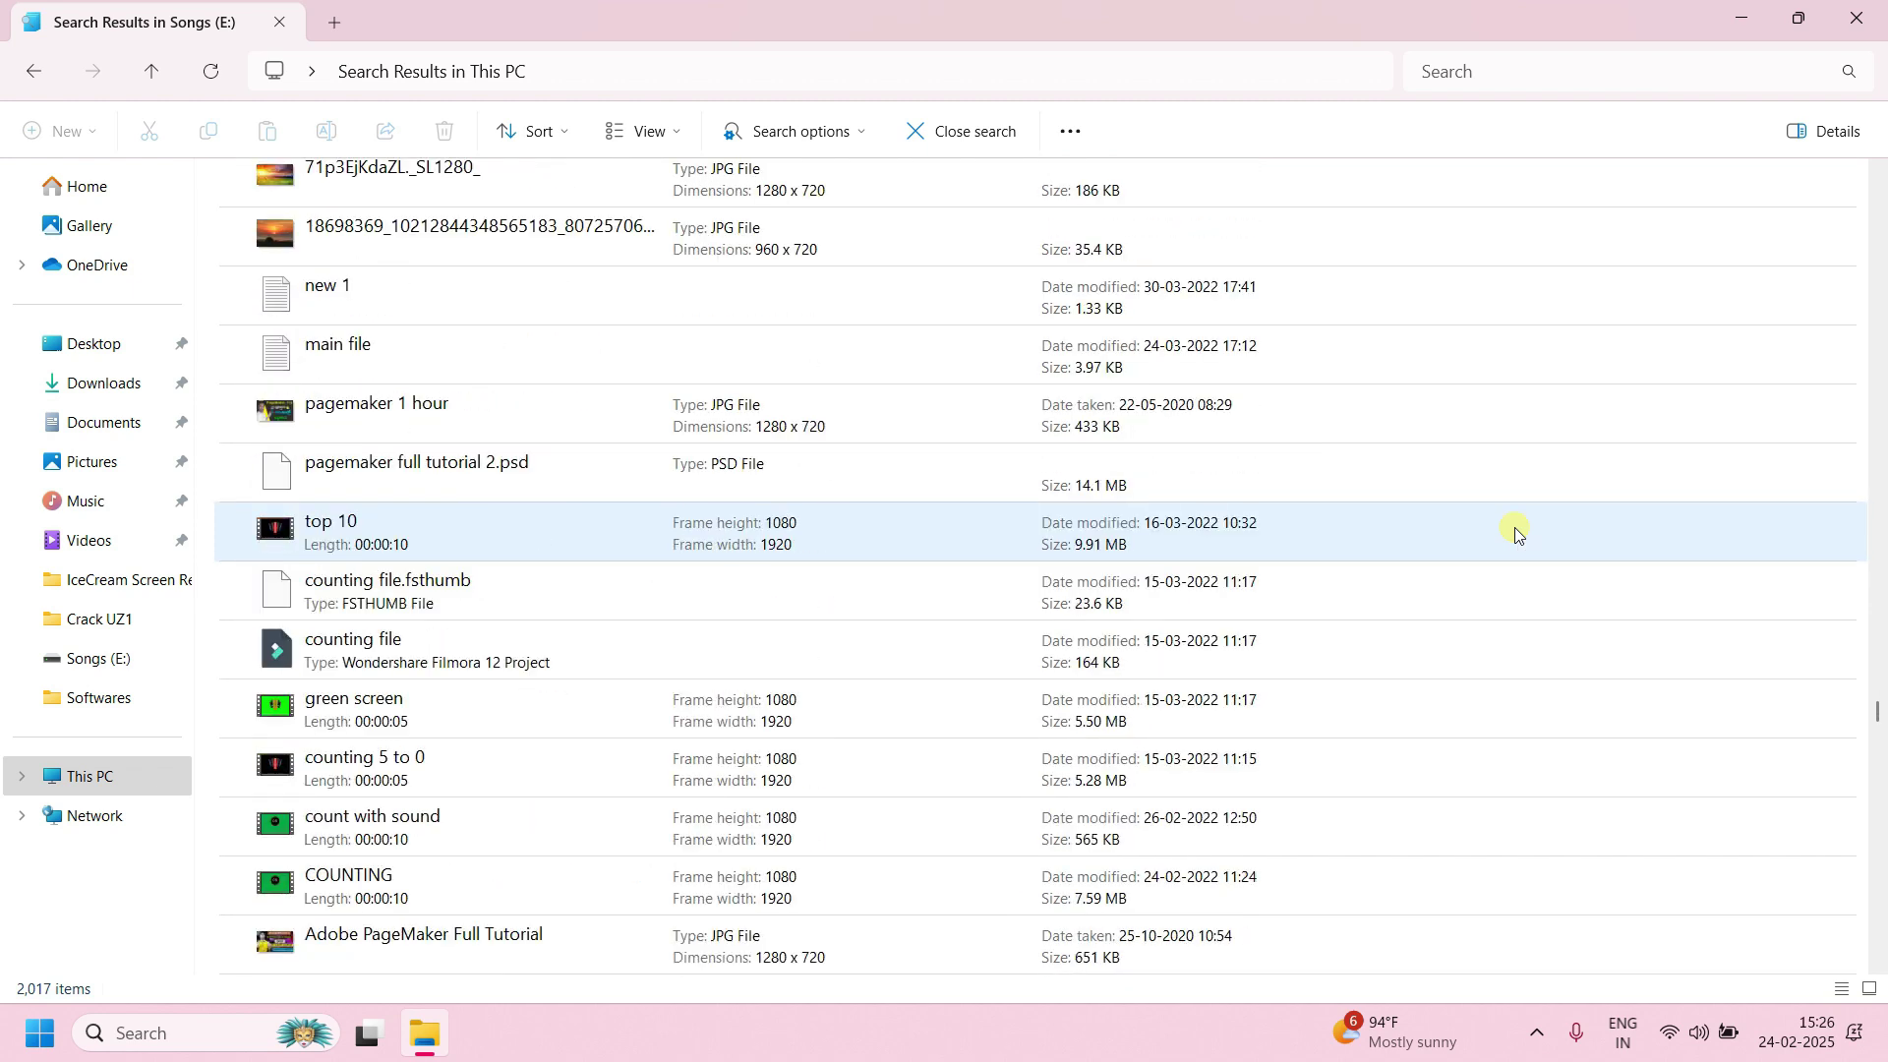
left_click_drag(1875, 710, 1875, 393)
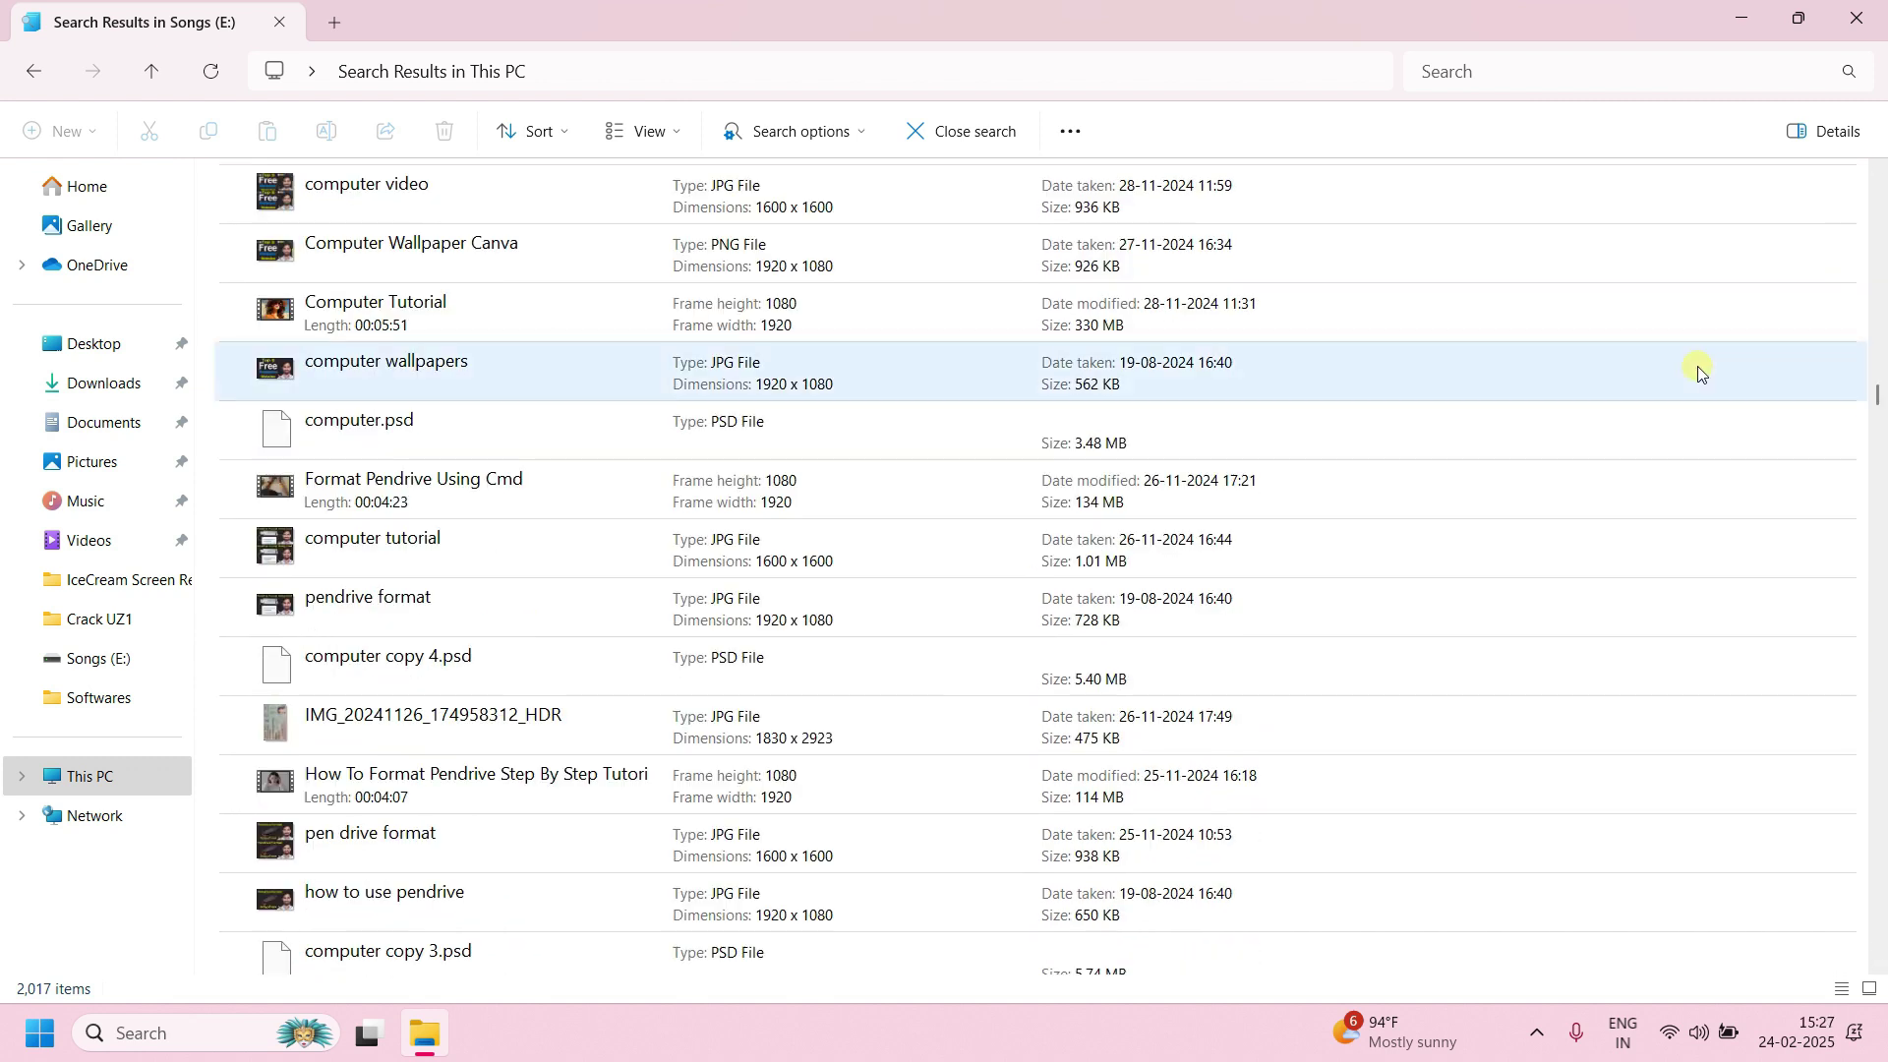
left_click(1737, 22)
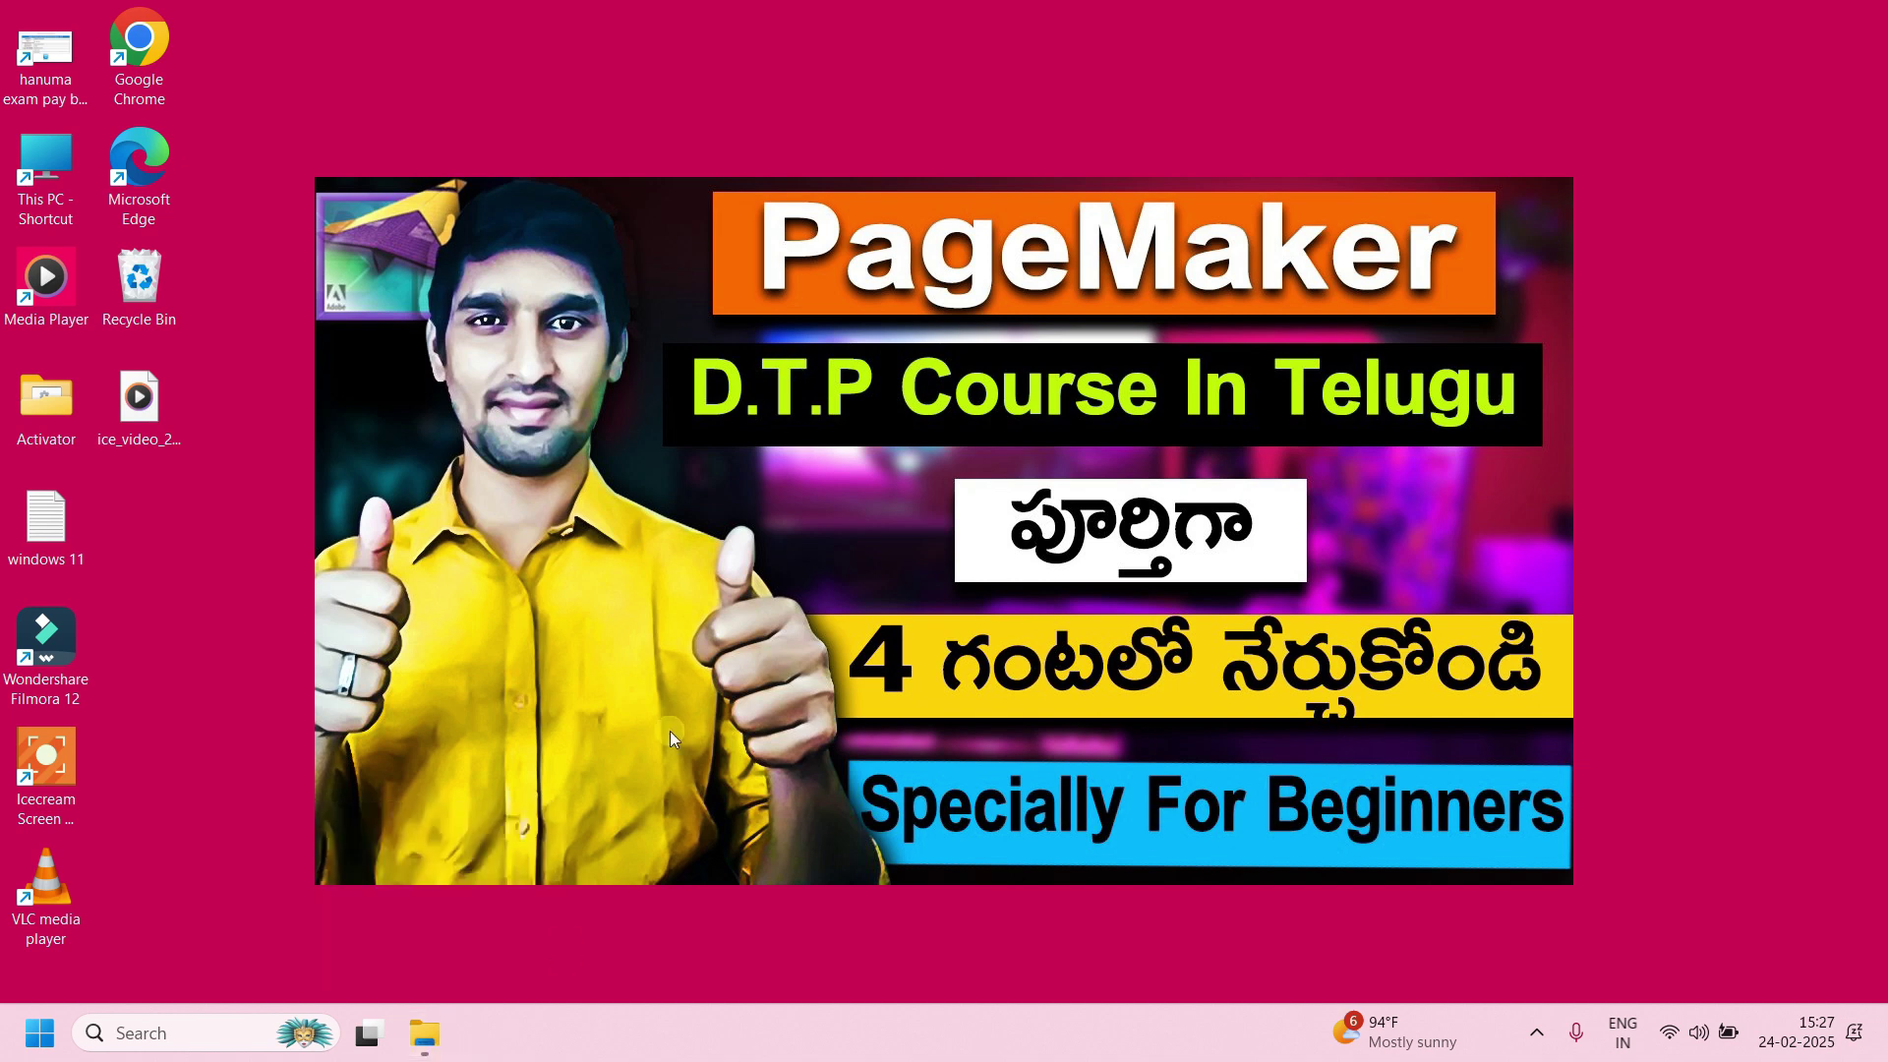
mouse_move(426, 1048)
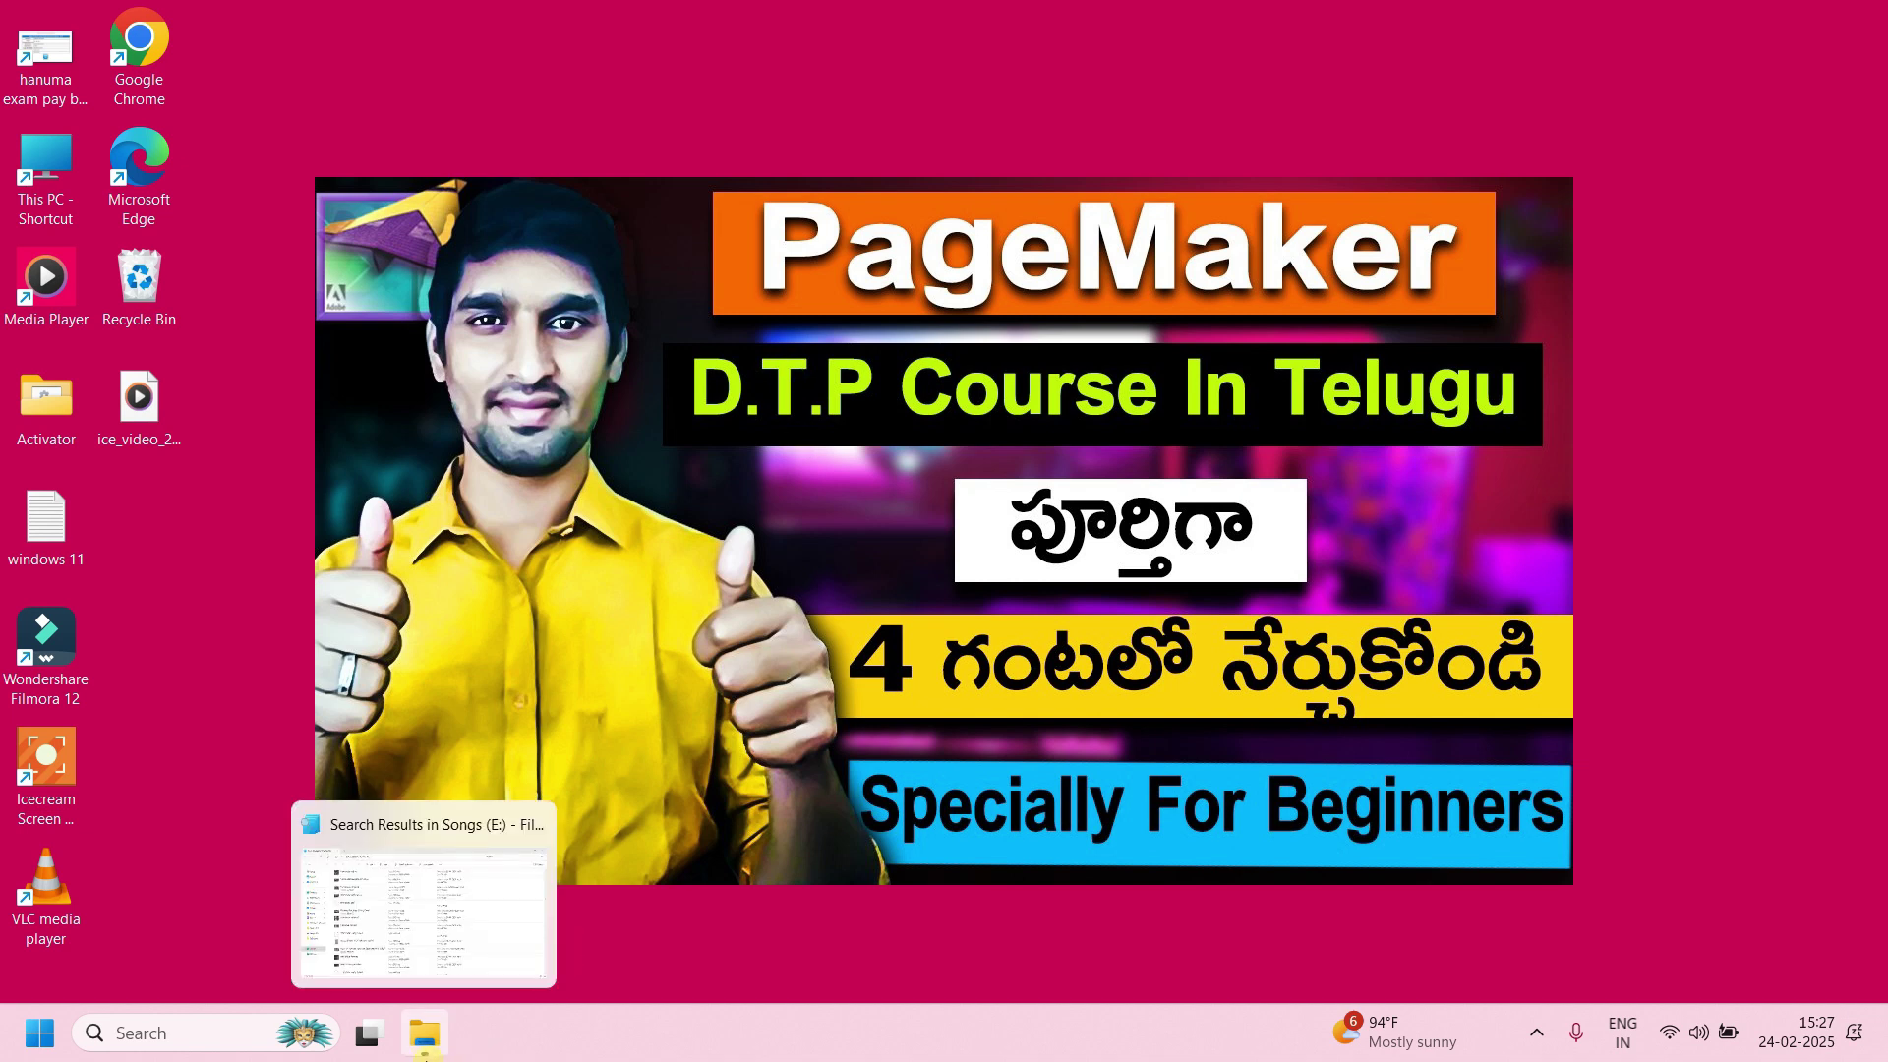
left_click(426, 1045)
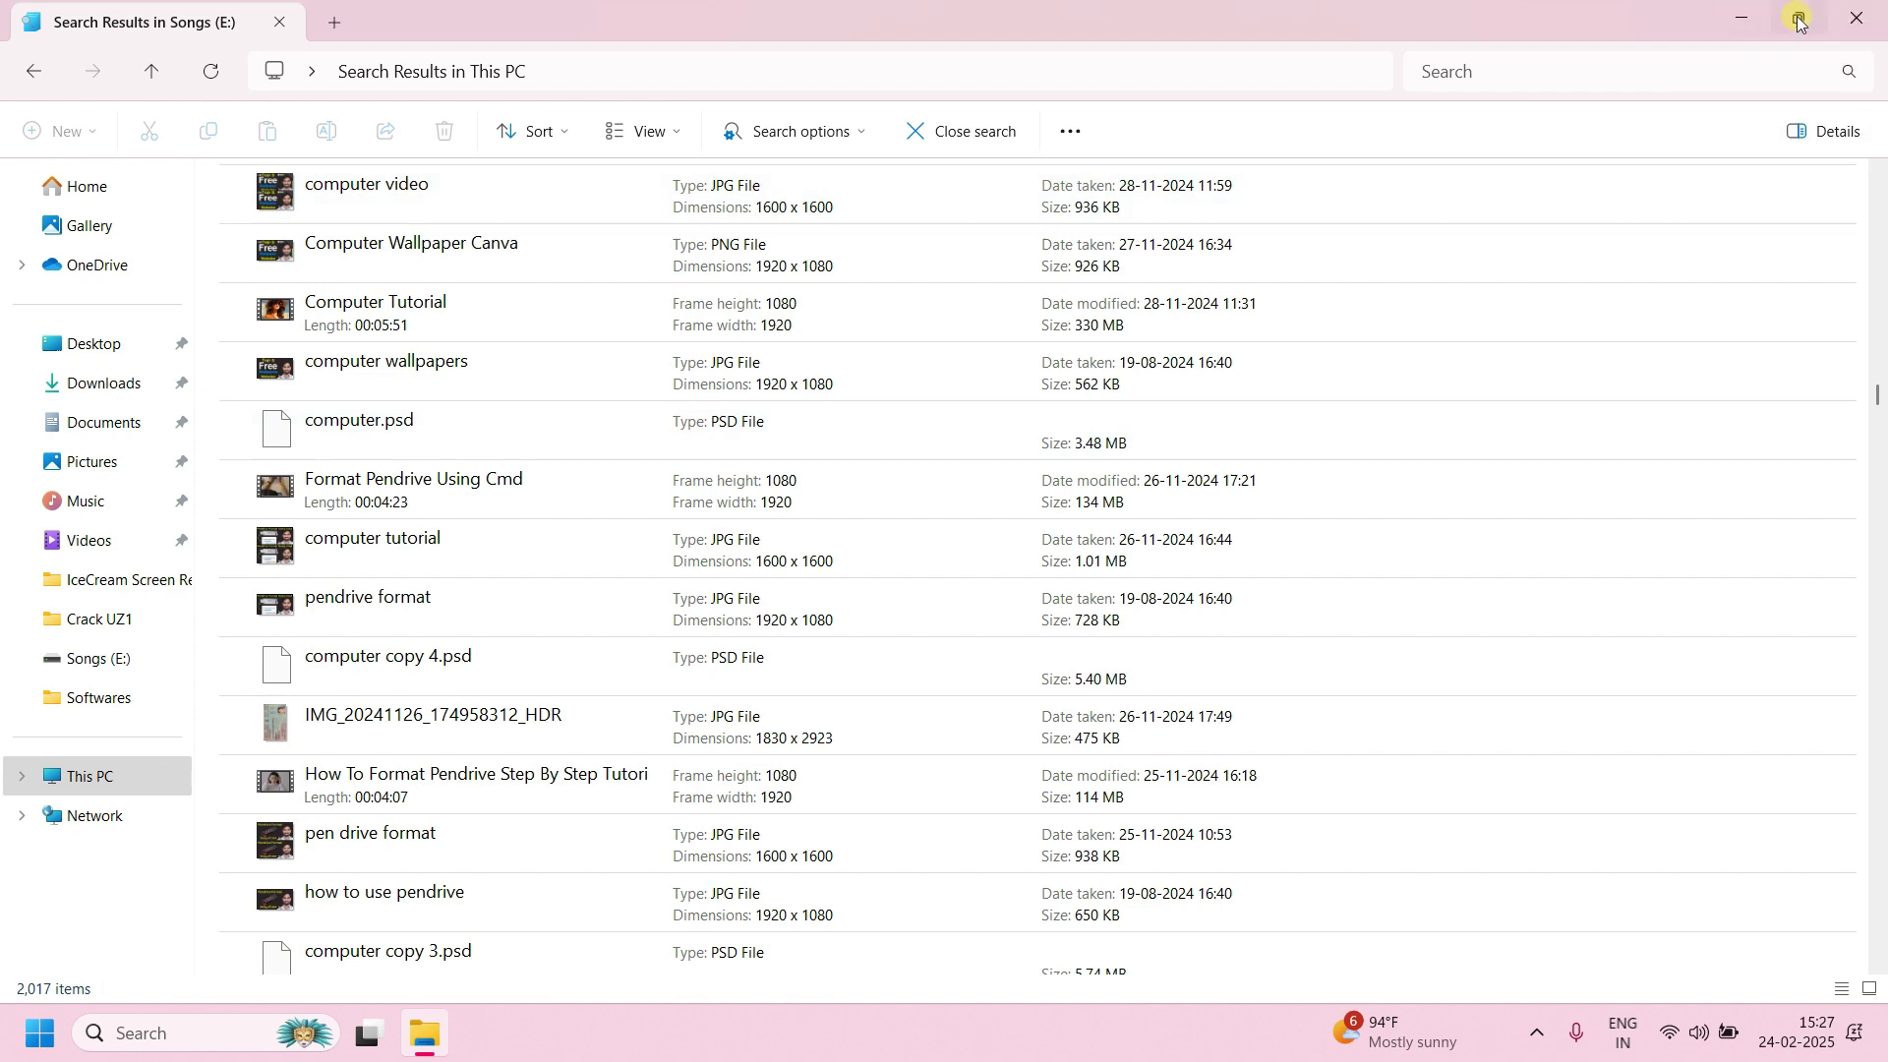
Toggle the search results window between maximised and restored size, and shrink the restored window to uncover part of the desktop.
mouse_move(1799, 22)
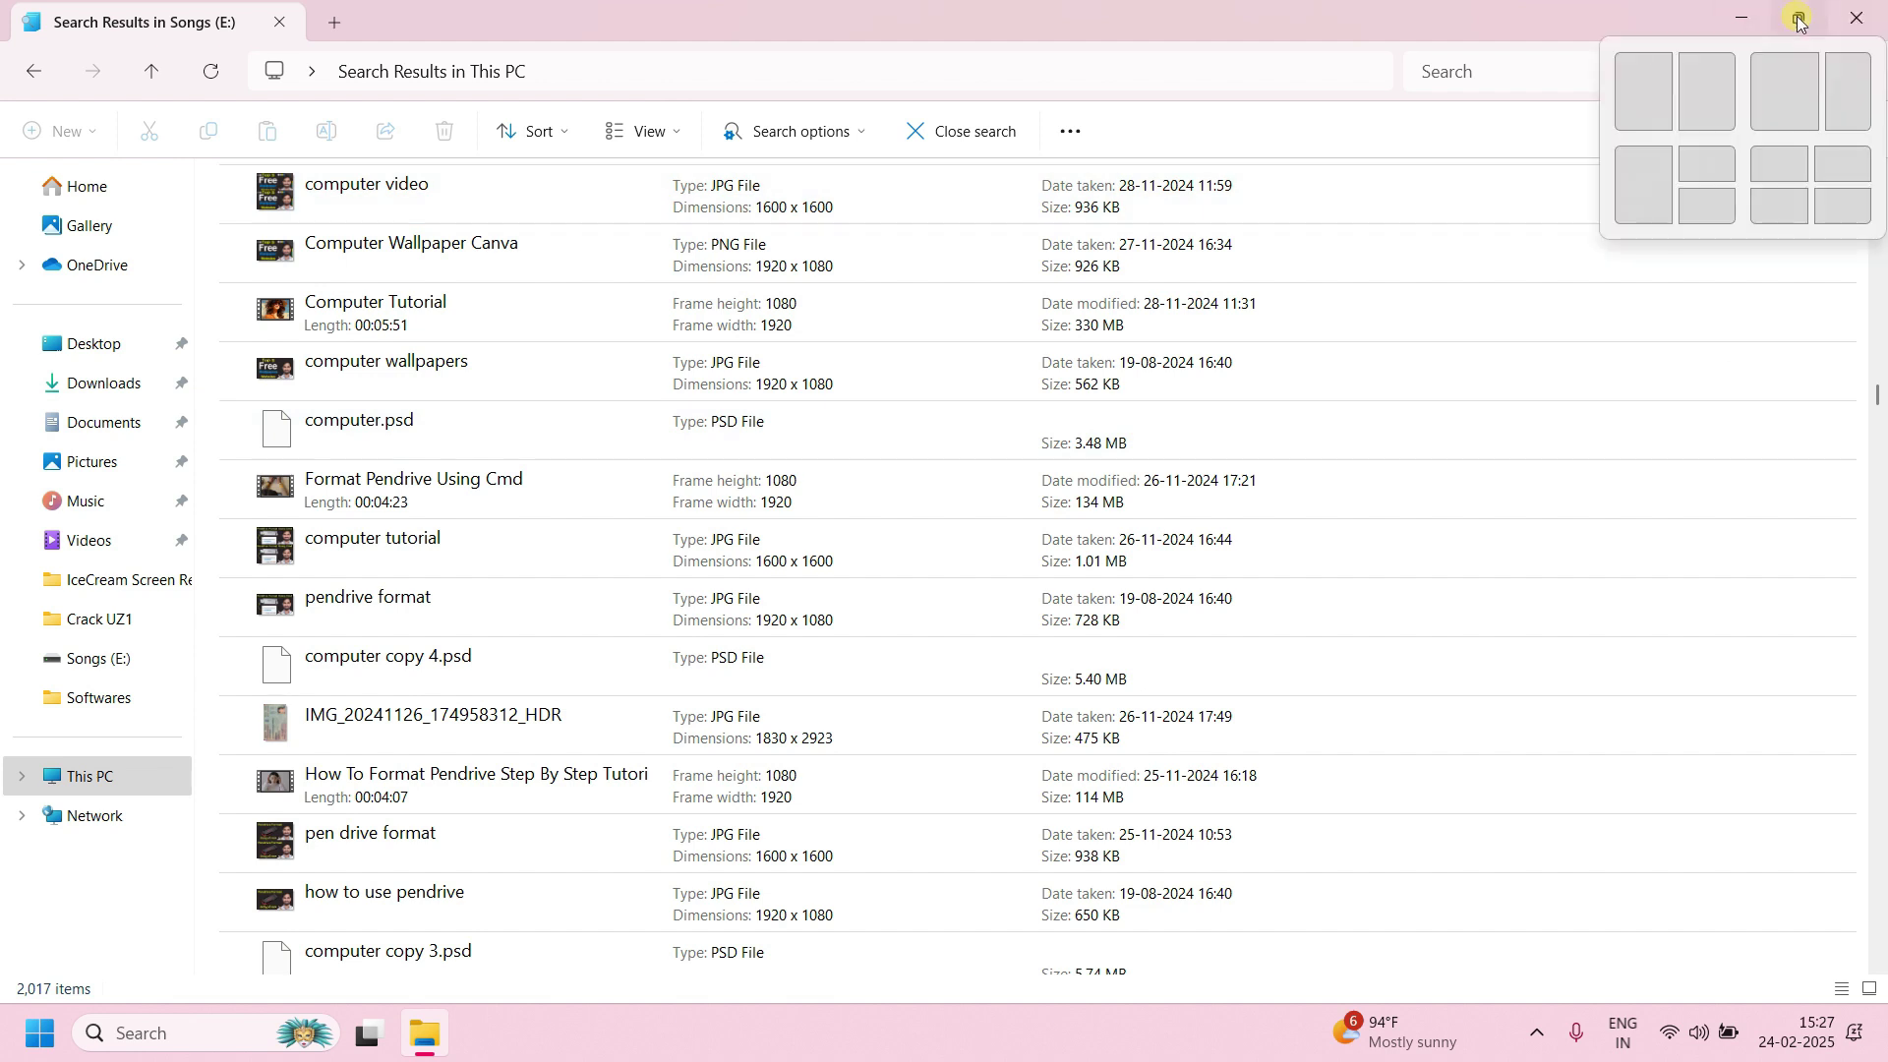
left_click(1798, 22)
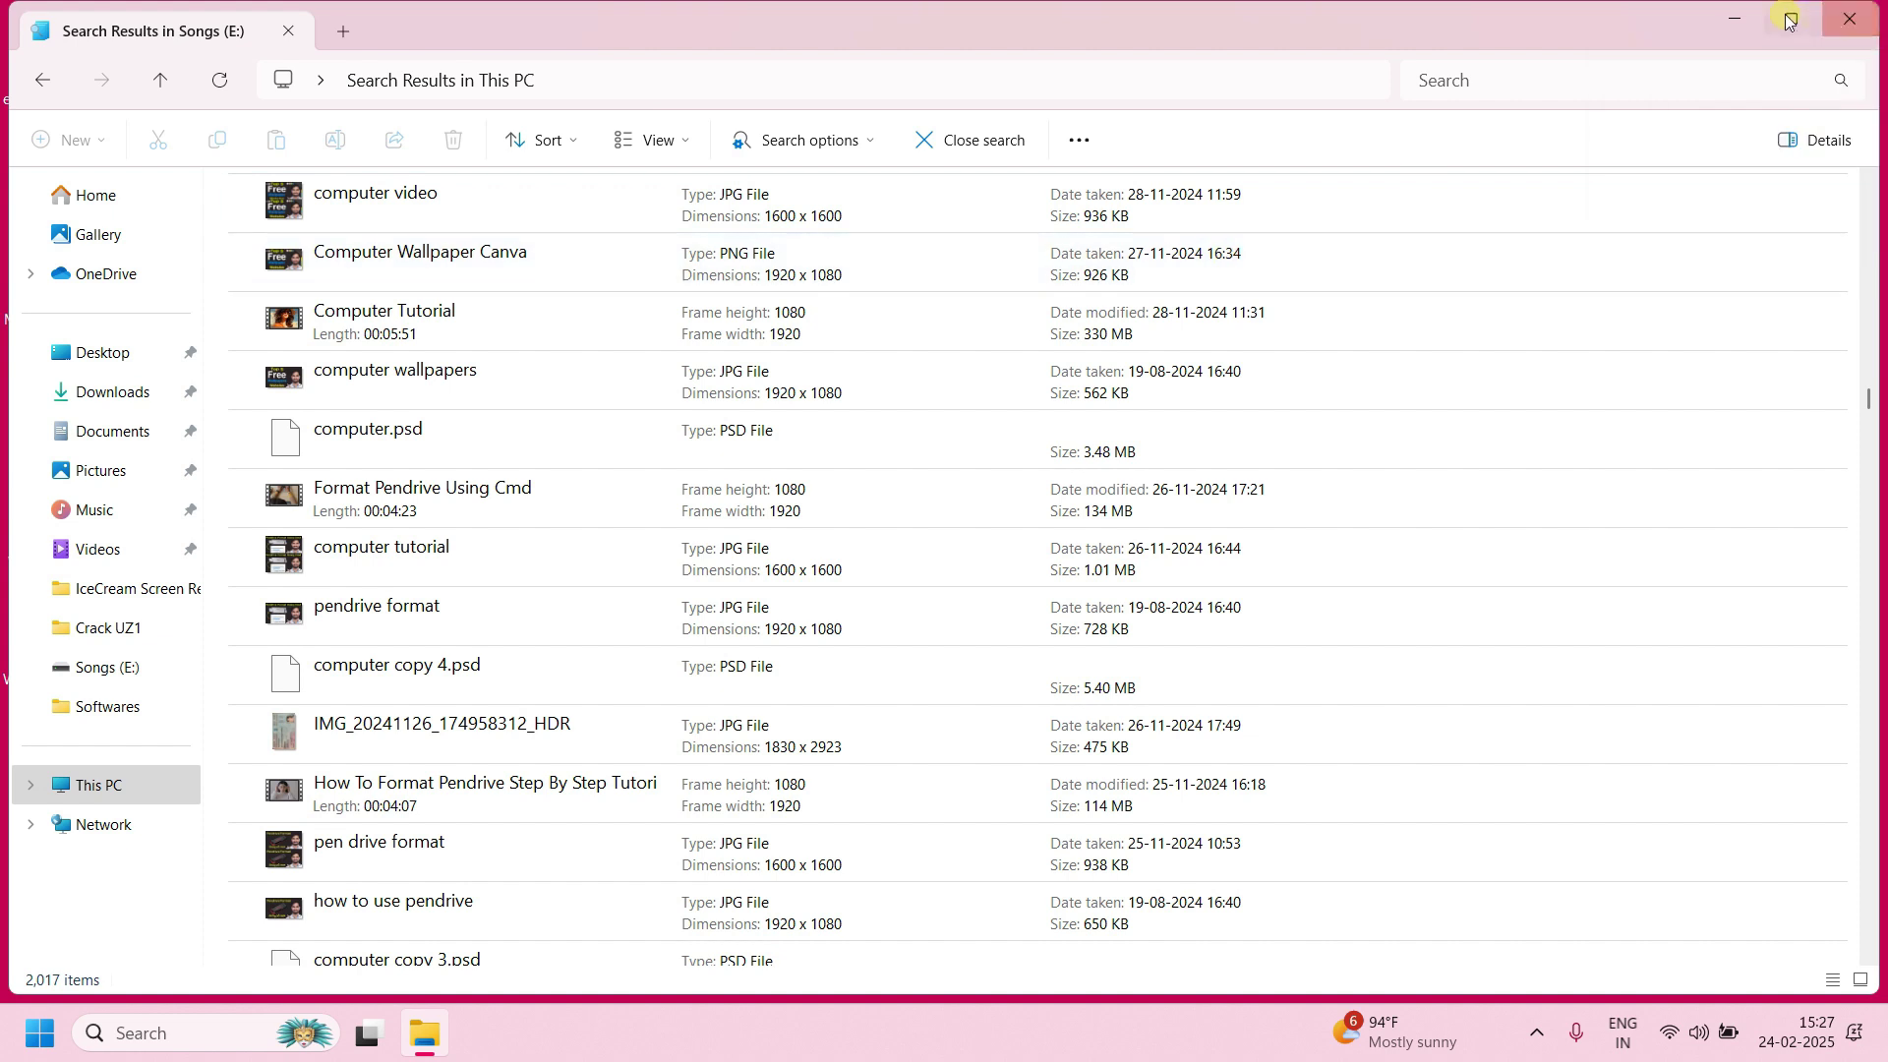
left_click(1785, 20)
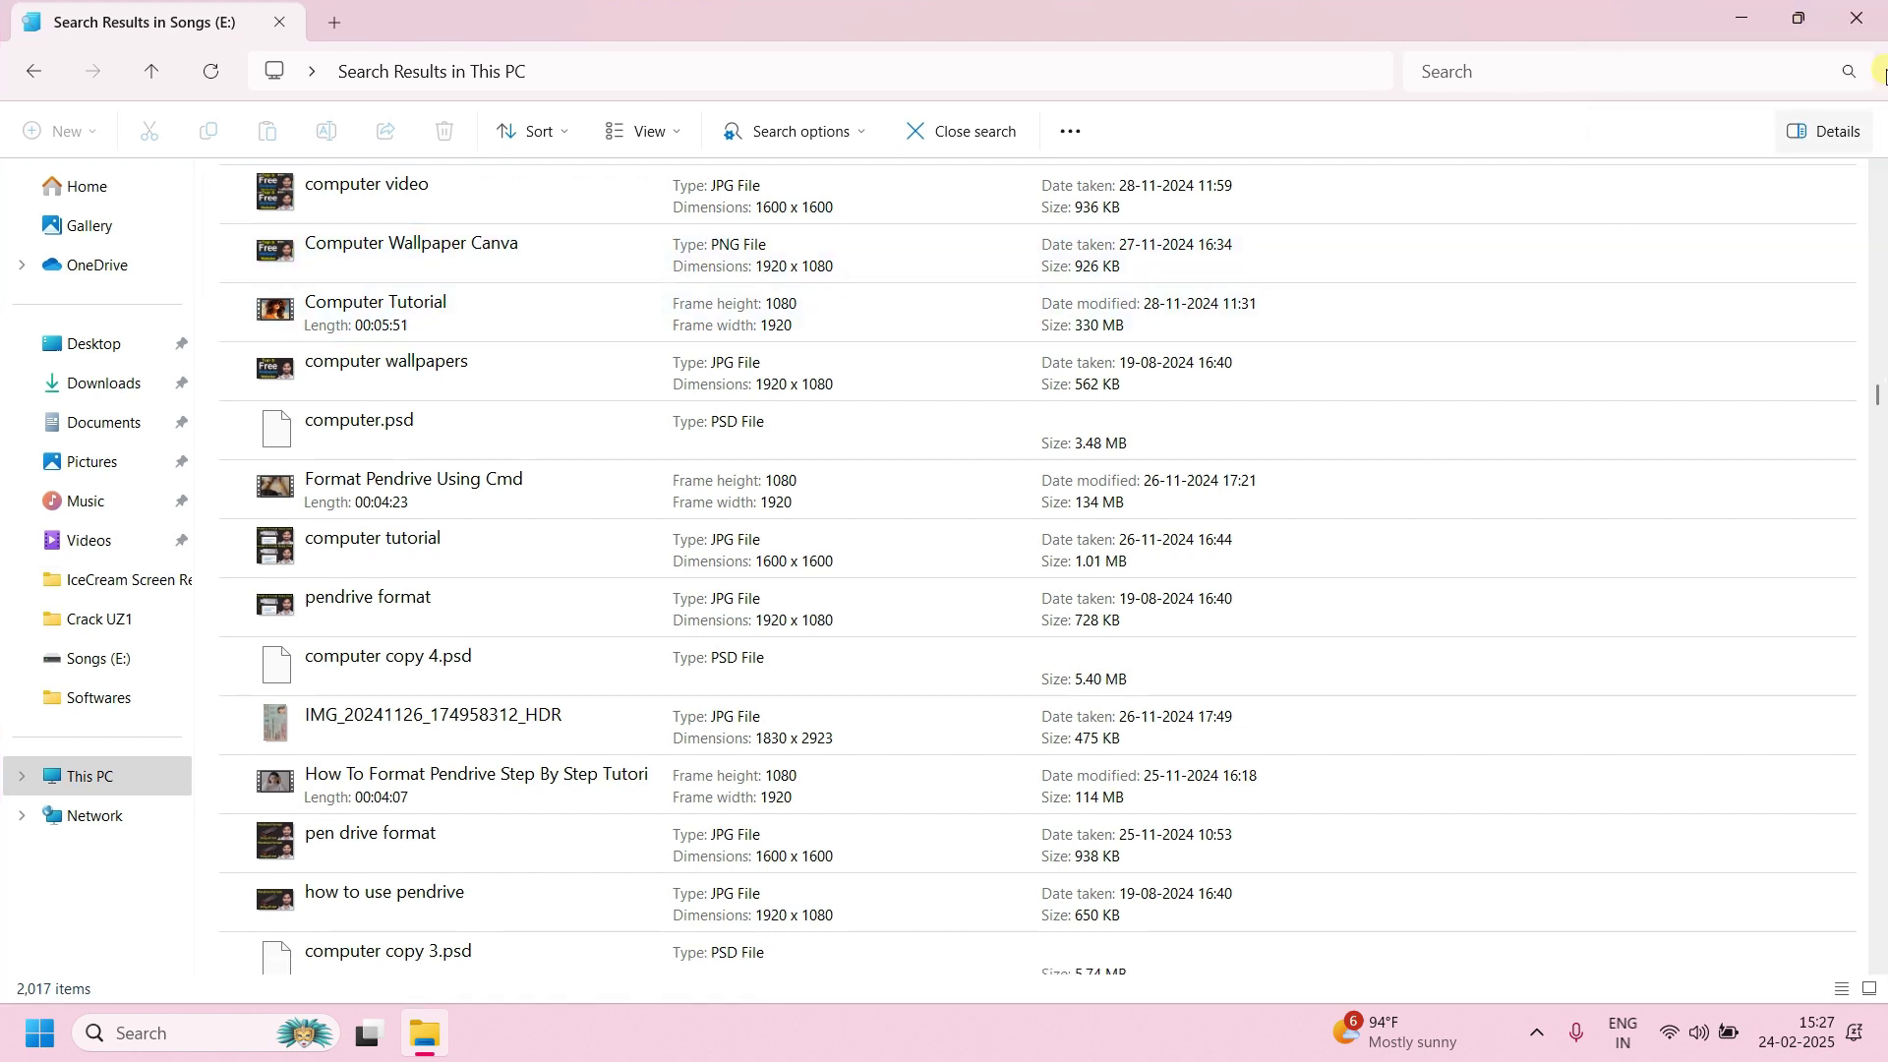
left_click(1799, 21)
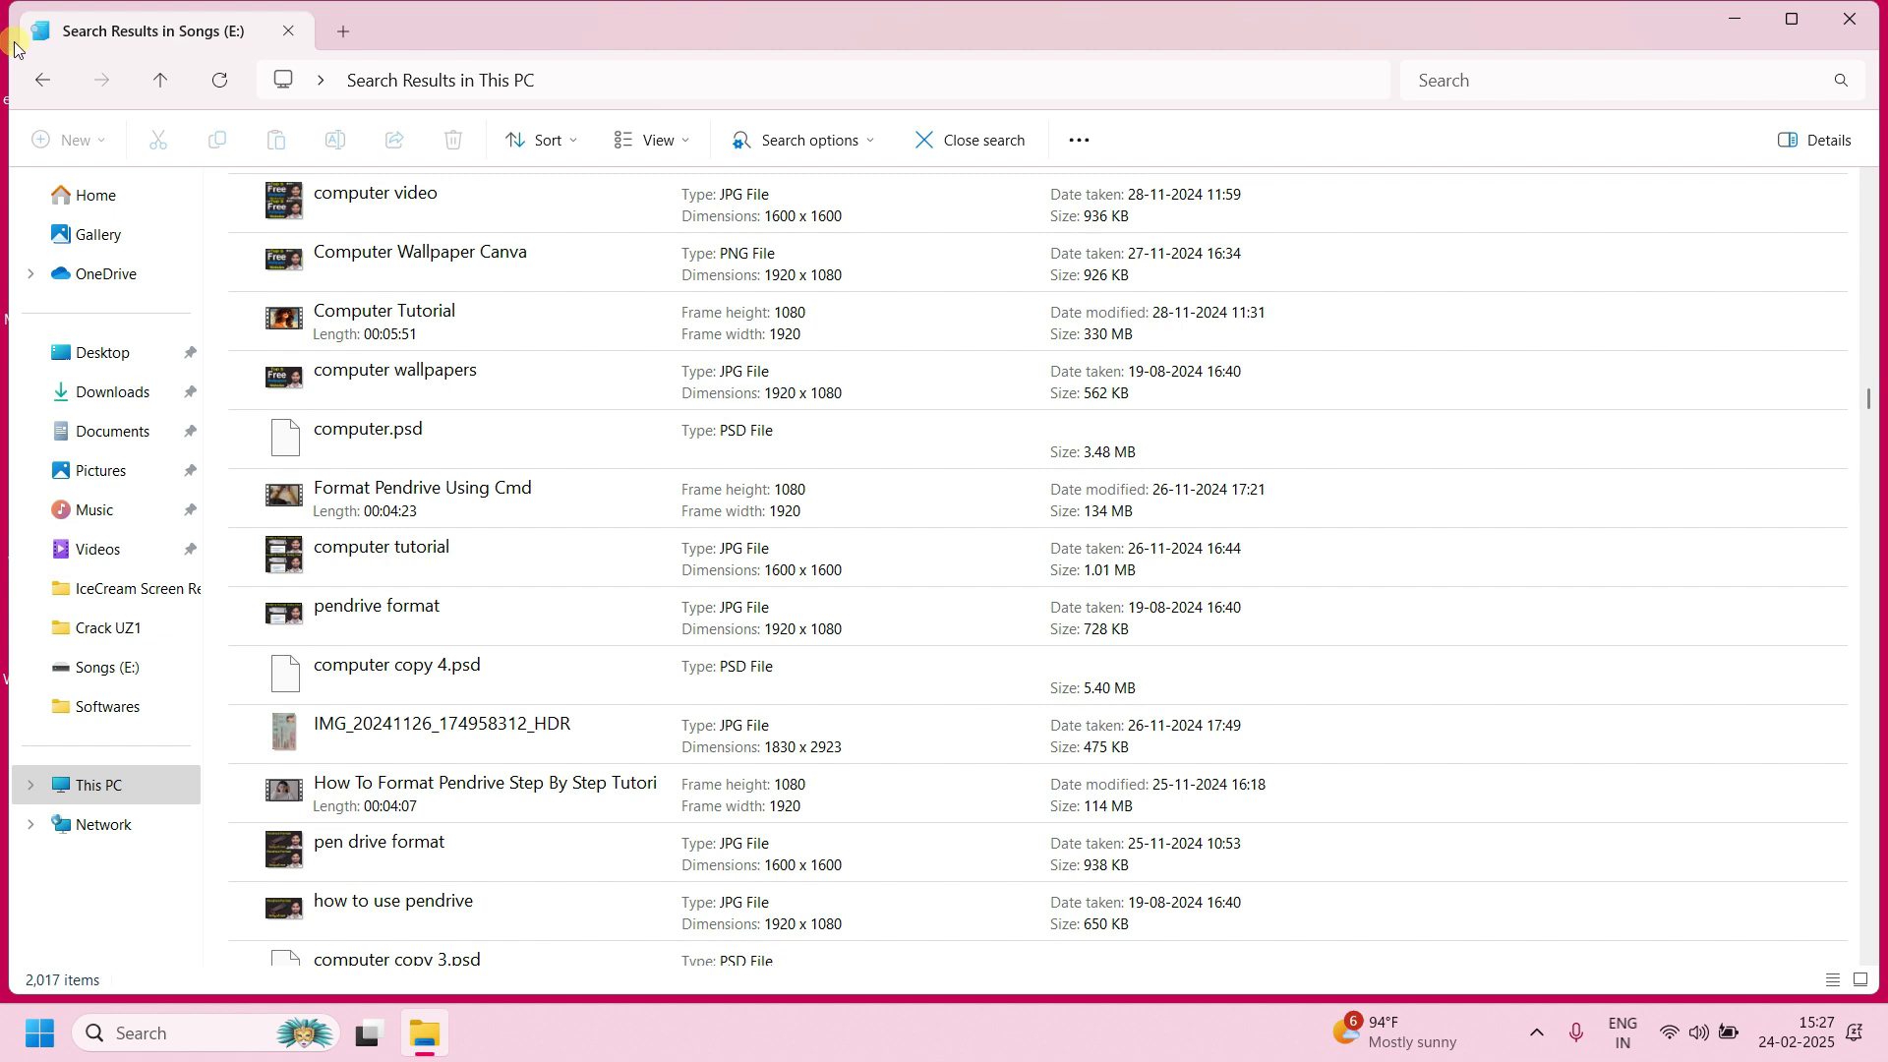
left_click_drag(20, 2, 1112, 315)
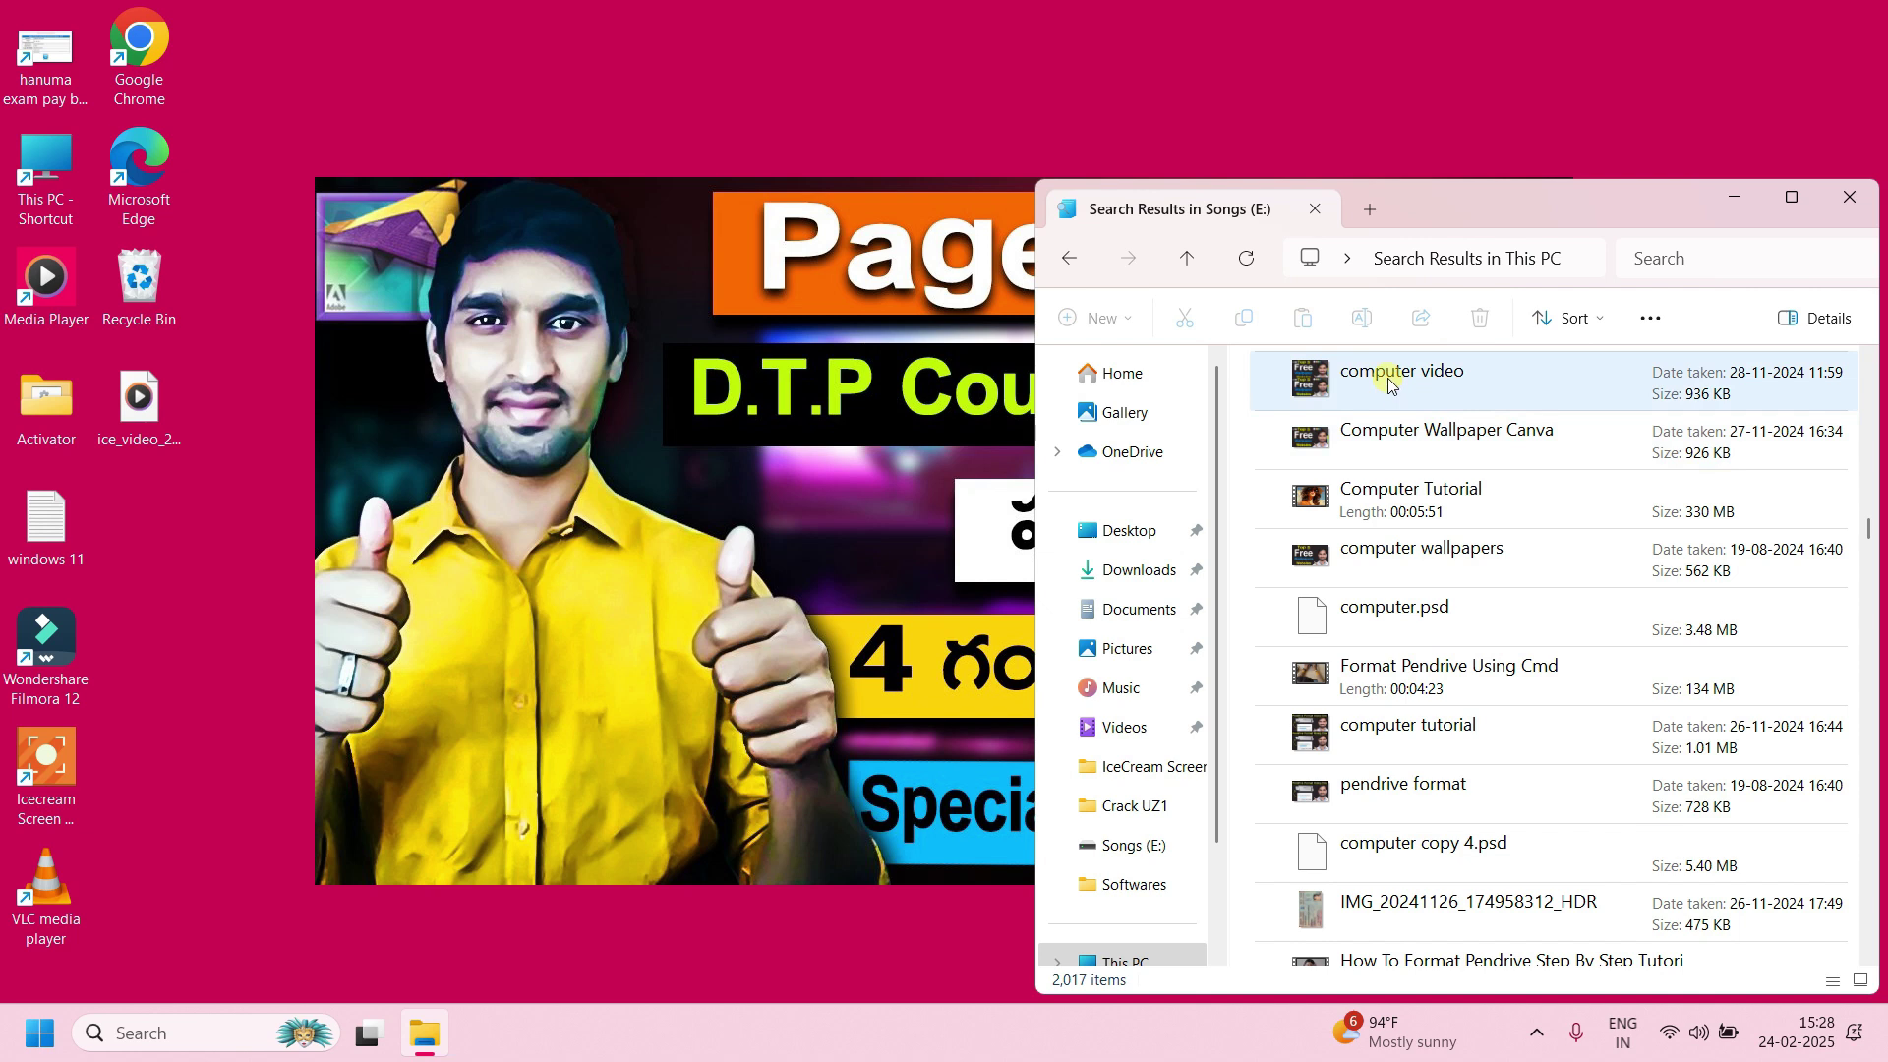
Copy the "computer video" image and the "Computer Tutorial" video from the results to the desktop, and close the maximised window.
left_click_drag(1467, 369, 620, 147)
left_click_drag(620, 147, 605, 148)
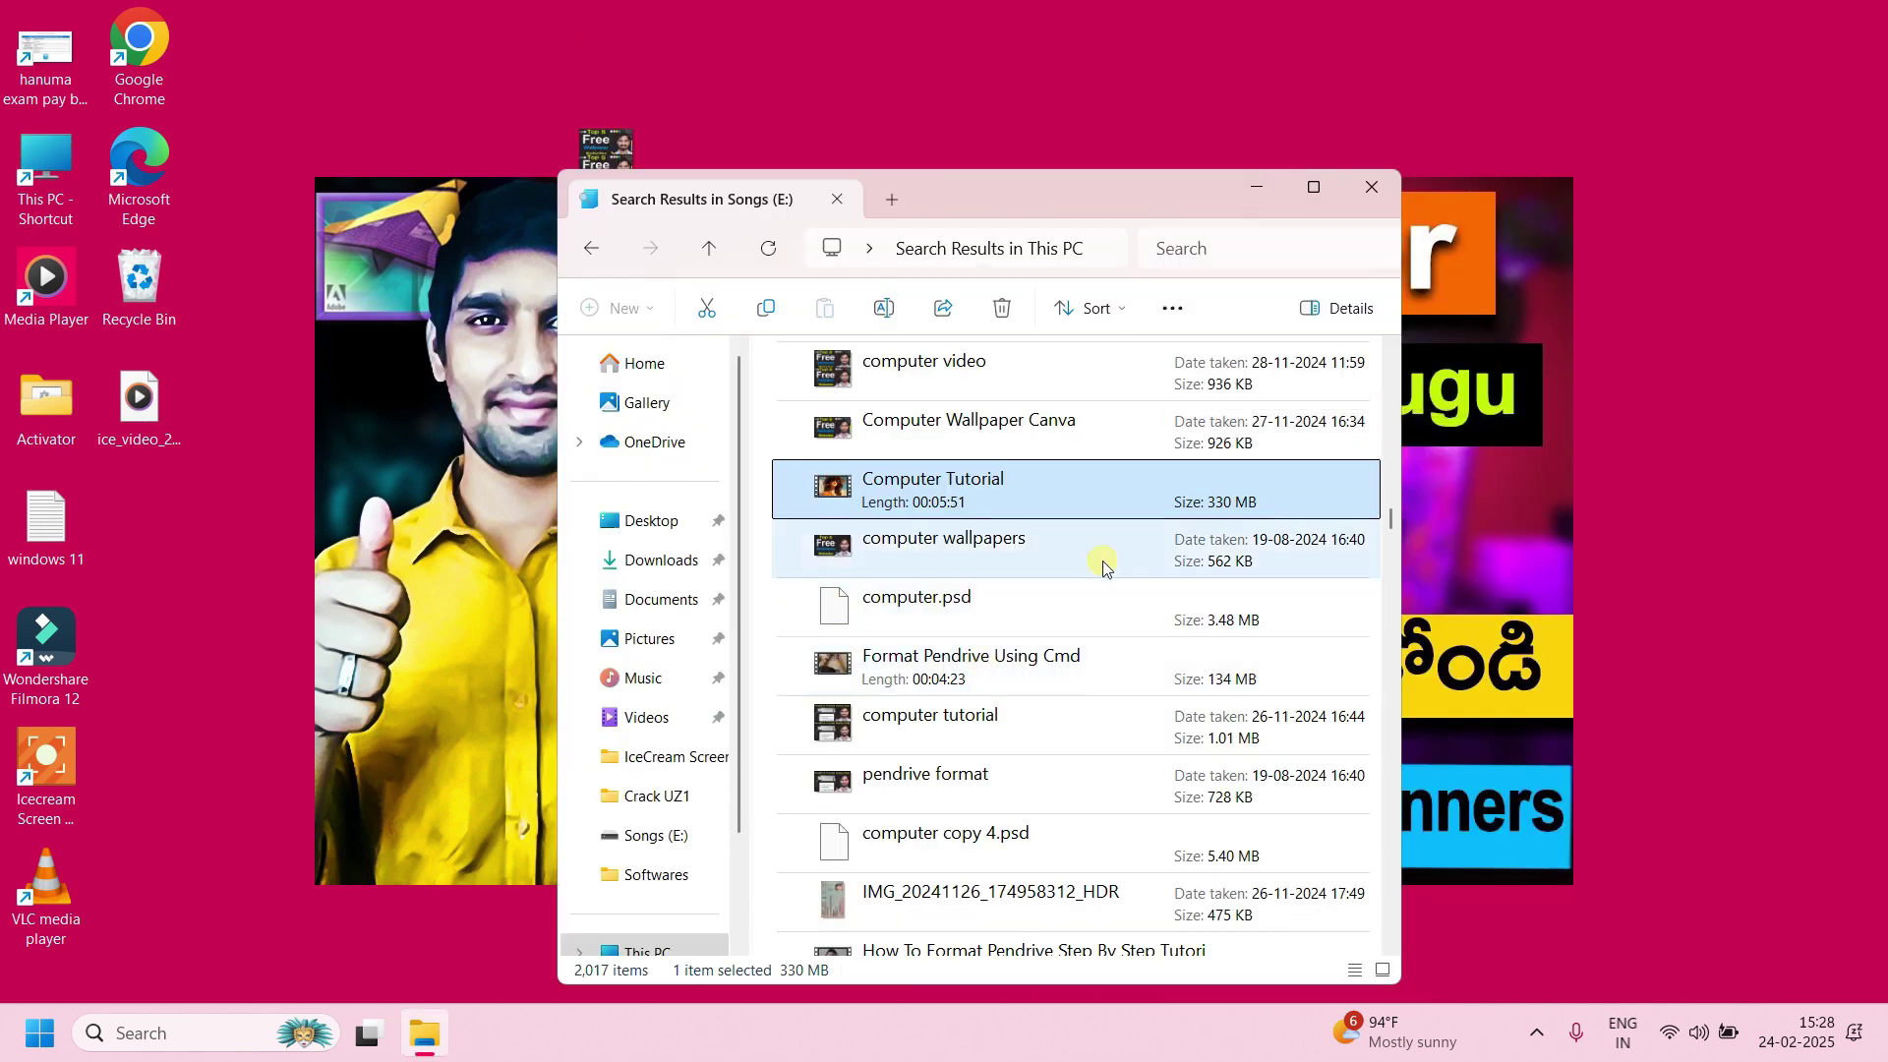
left_click(1313, 189)
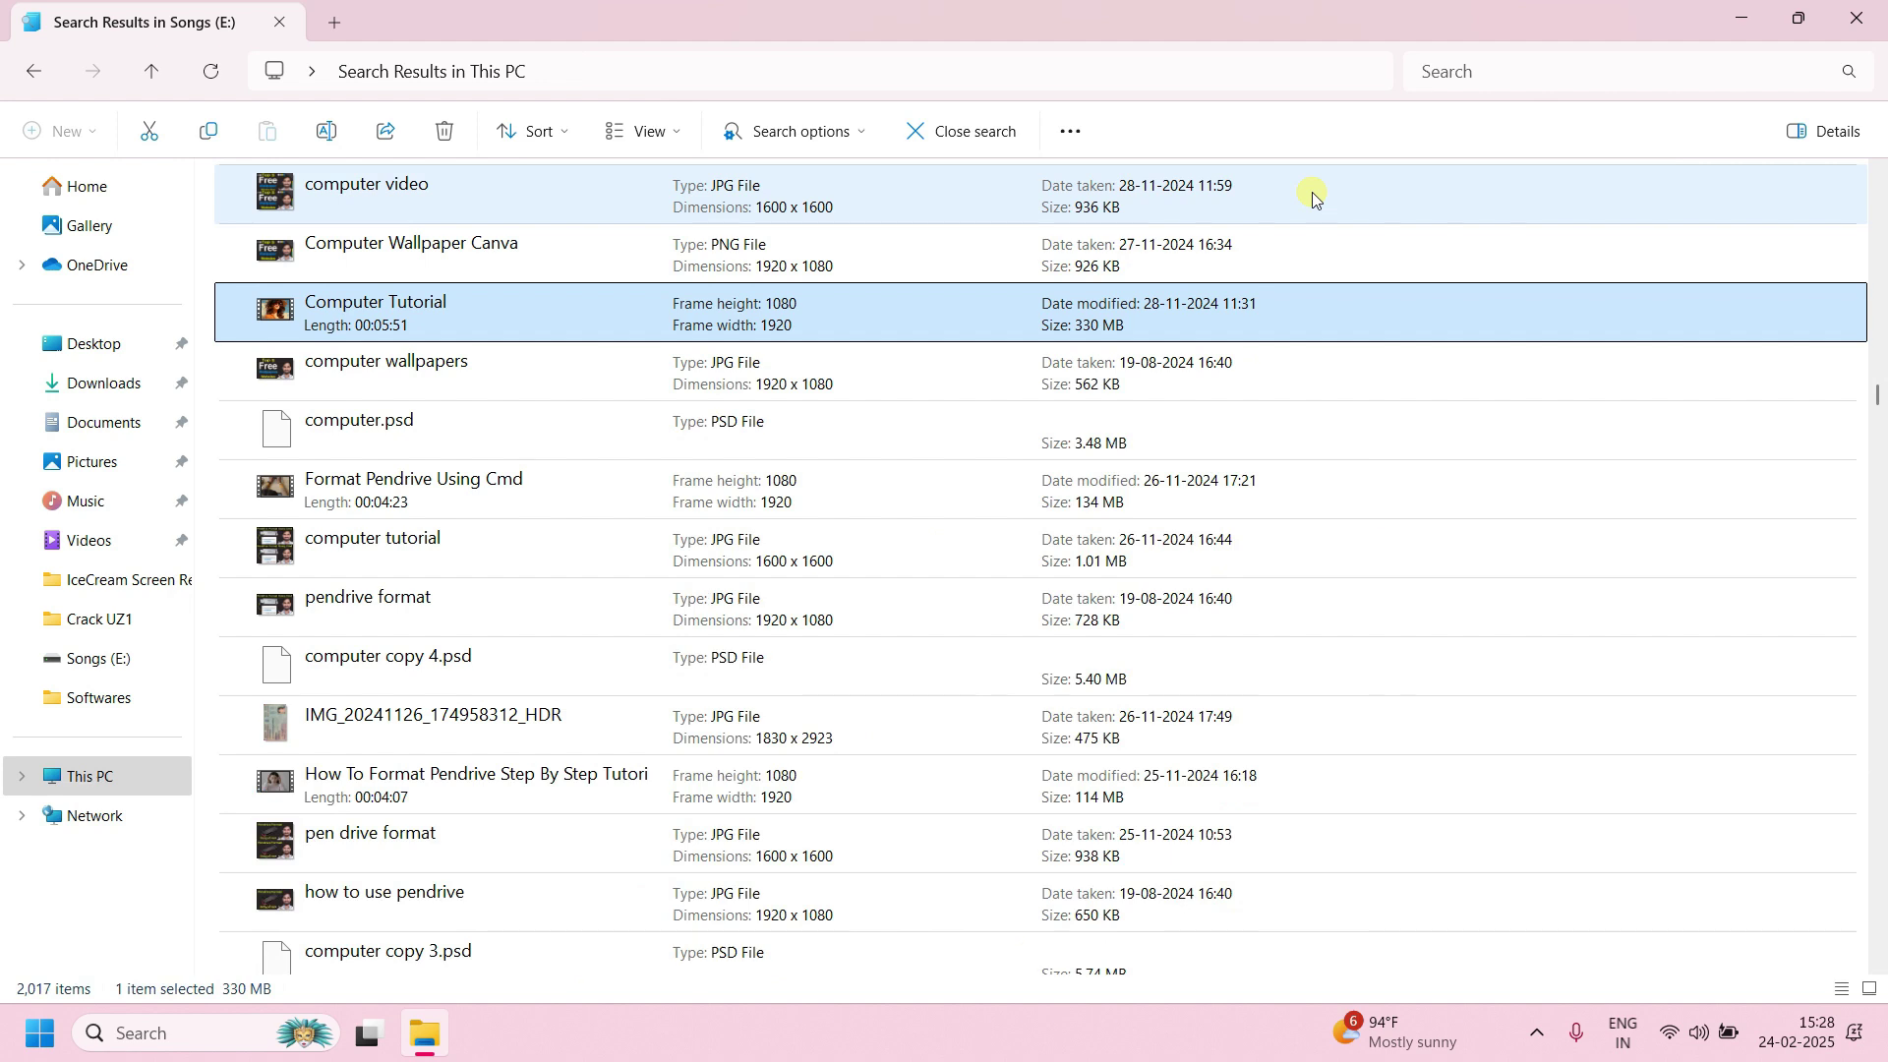
left_click(1869, 20)
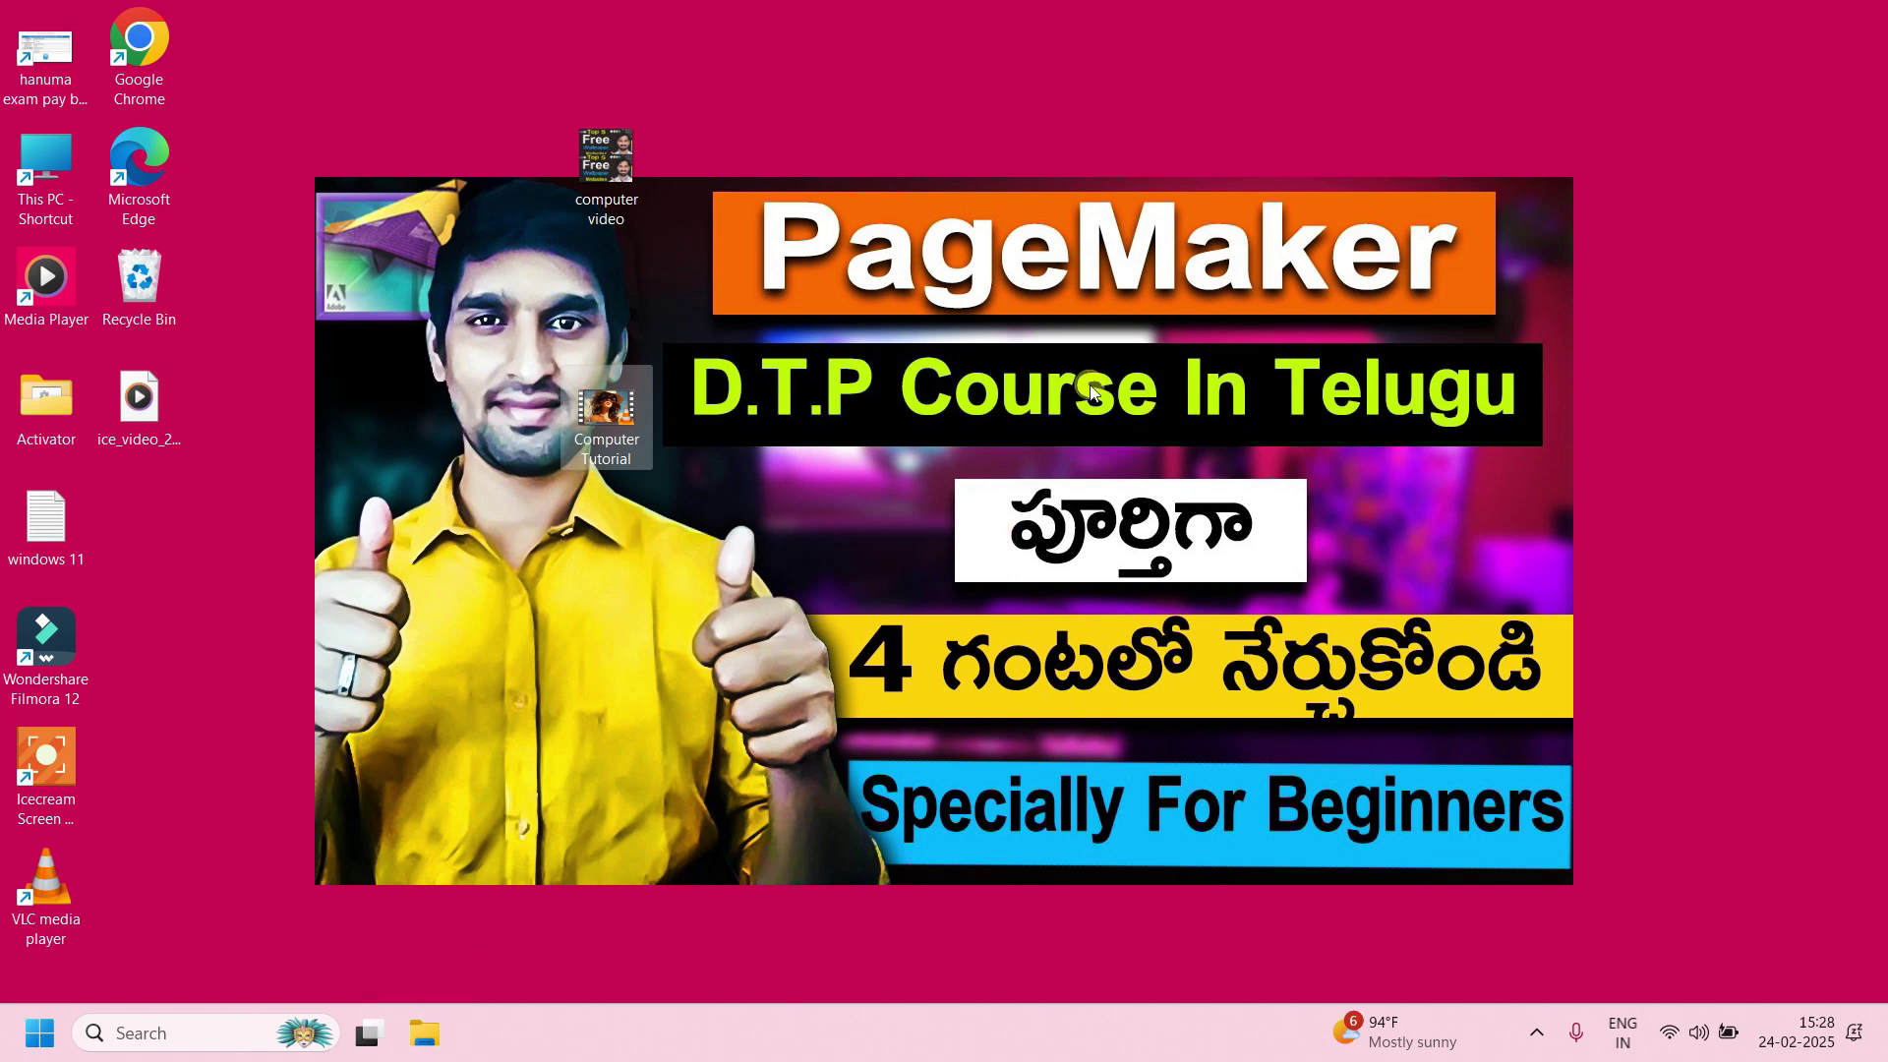
Switch the desktop icons to Large icons and back to Medium icons.
right_click(934, 70)
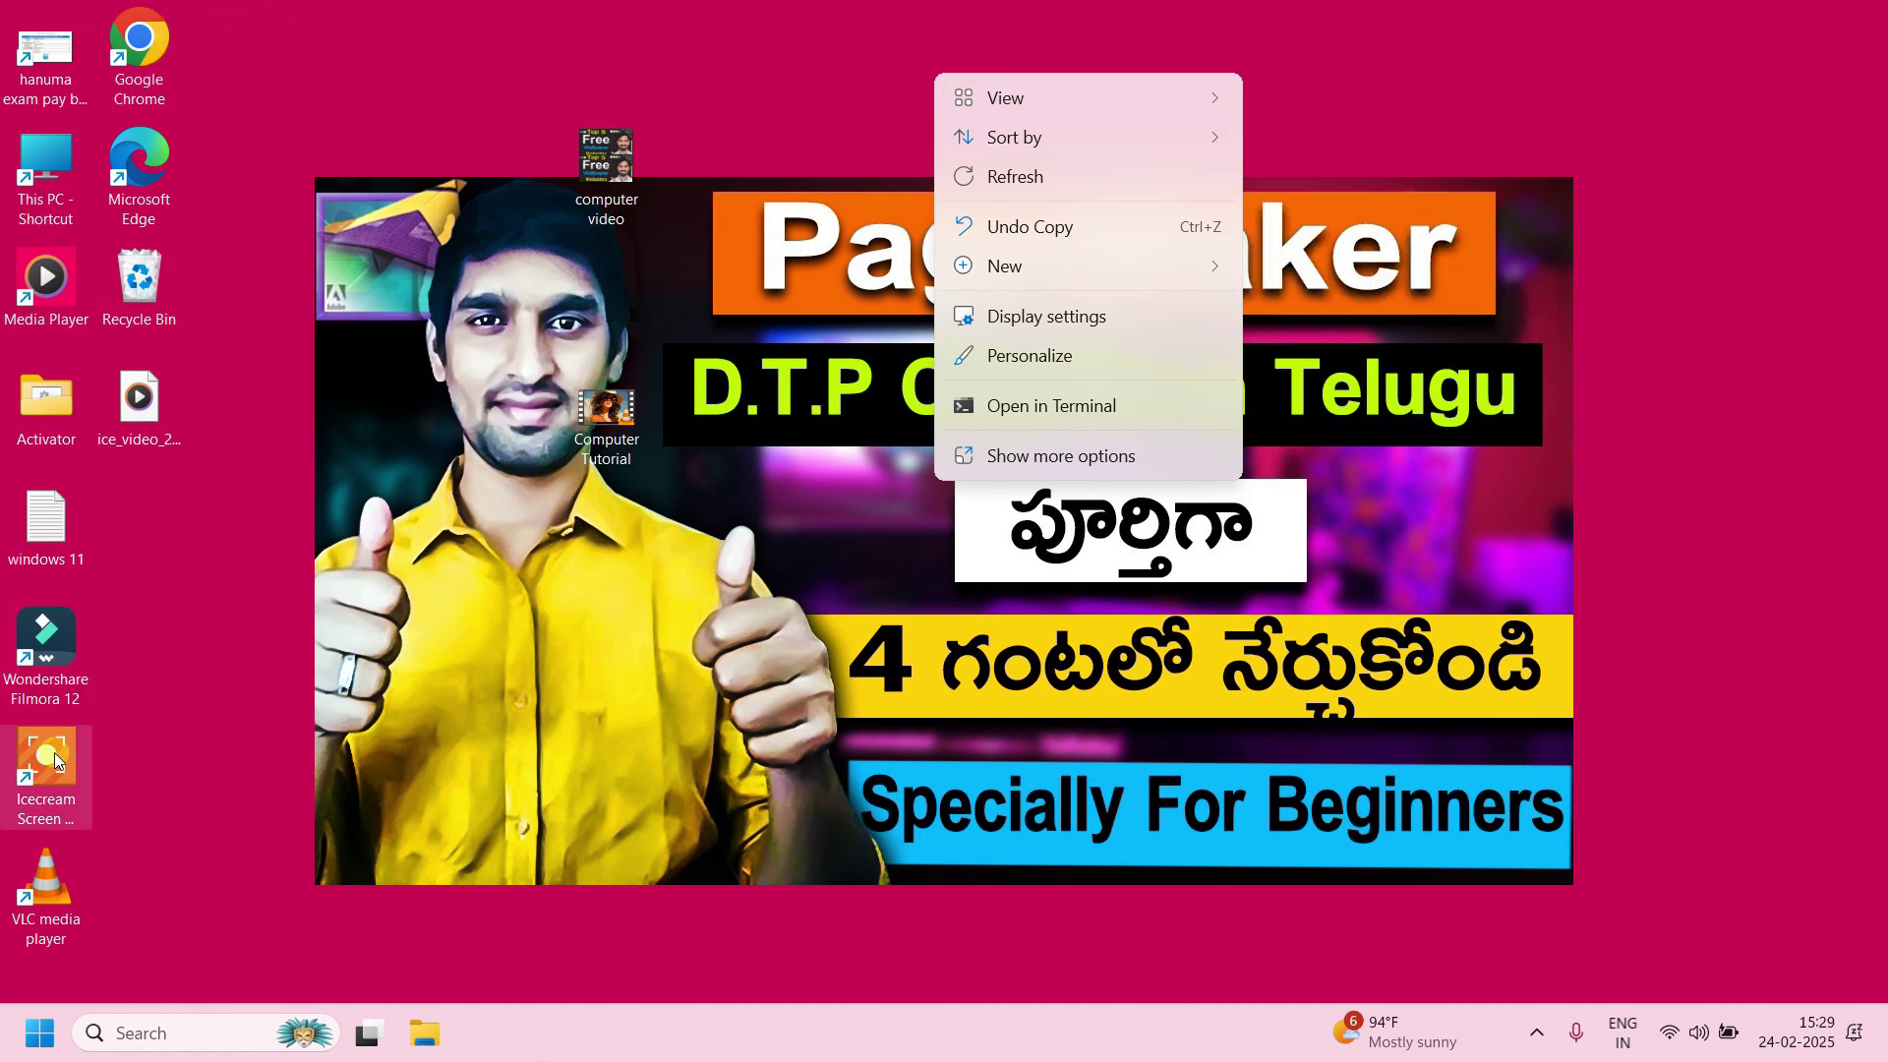
mouse_move(1033, 96)
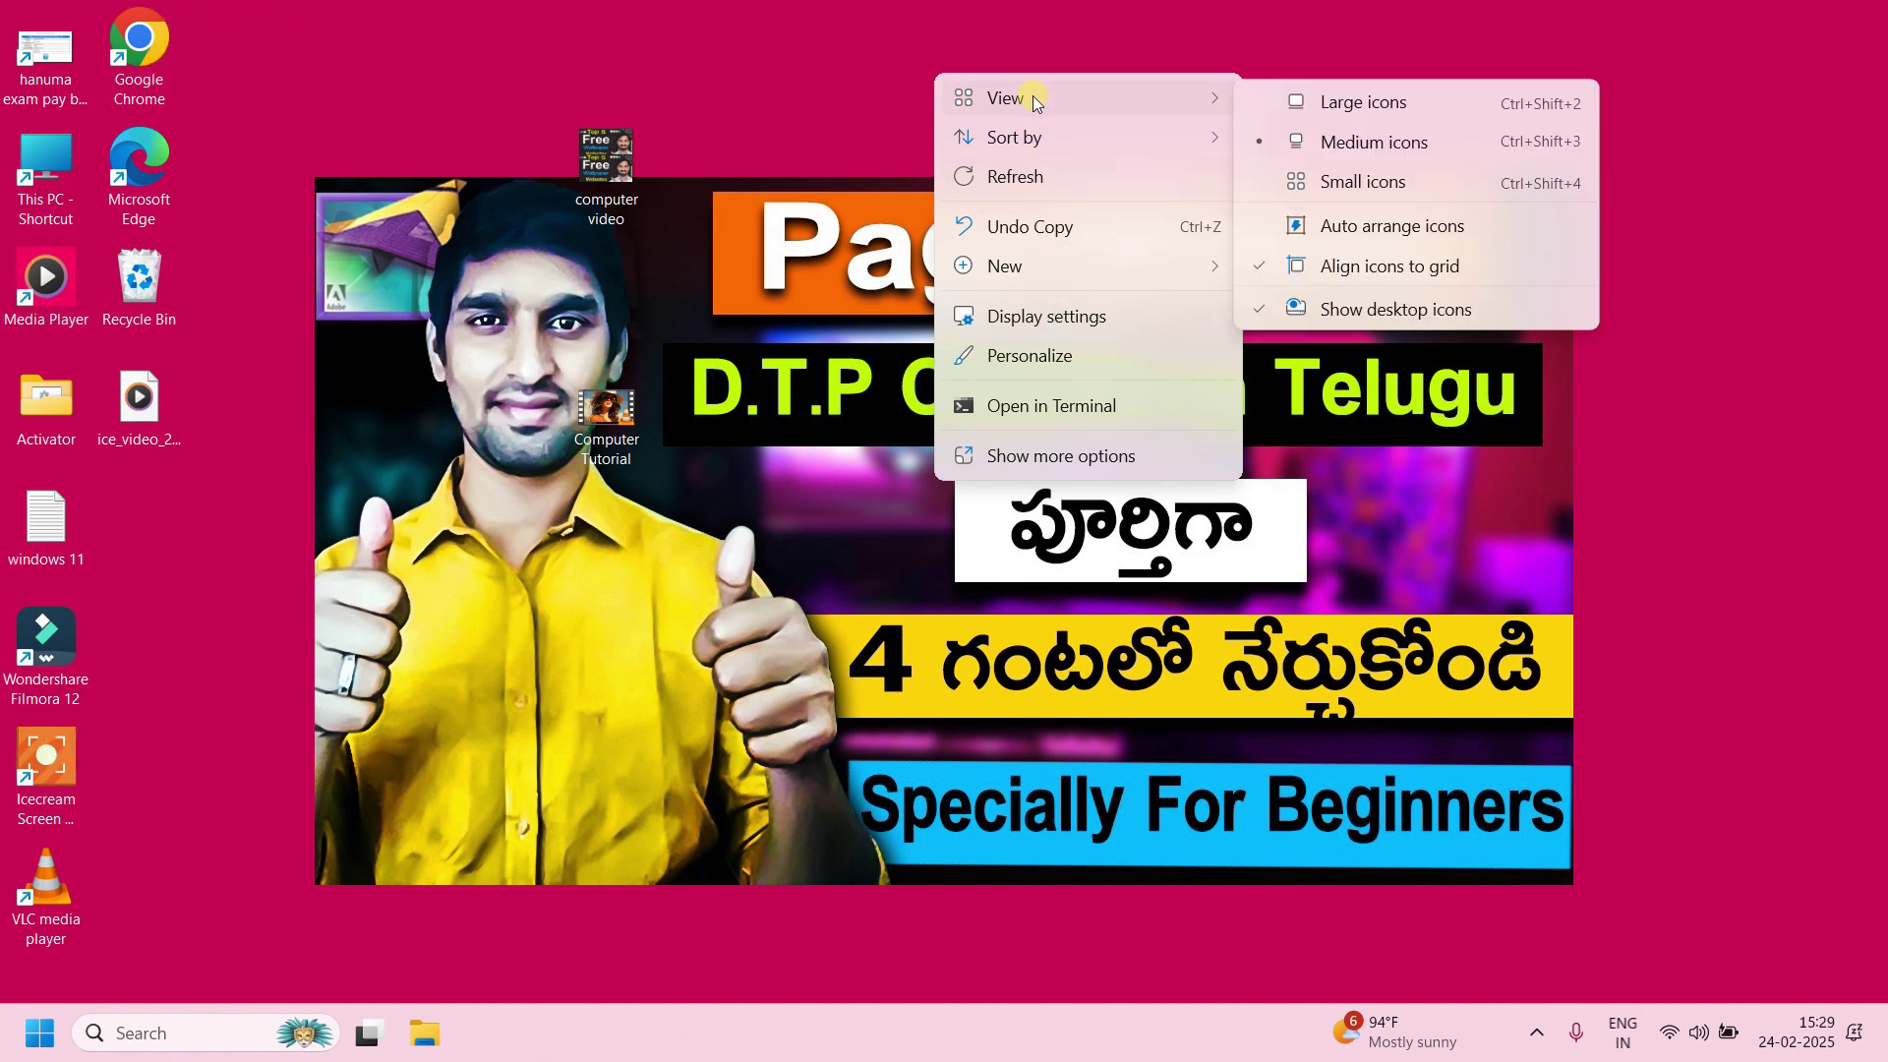
left_click(1376, 103)
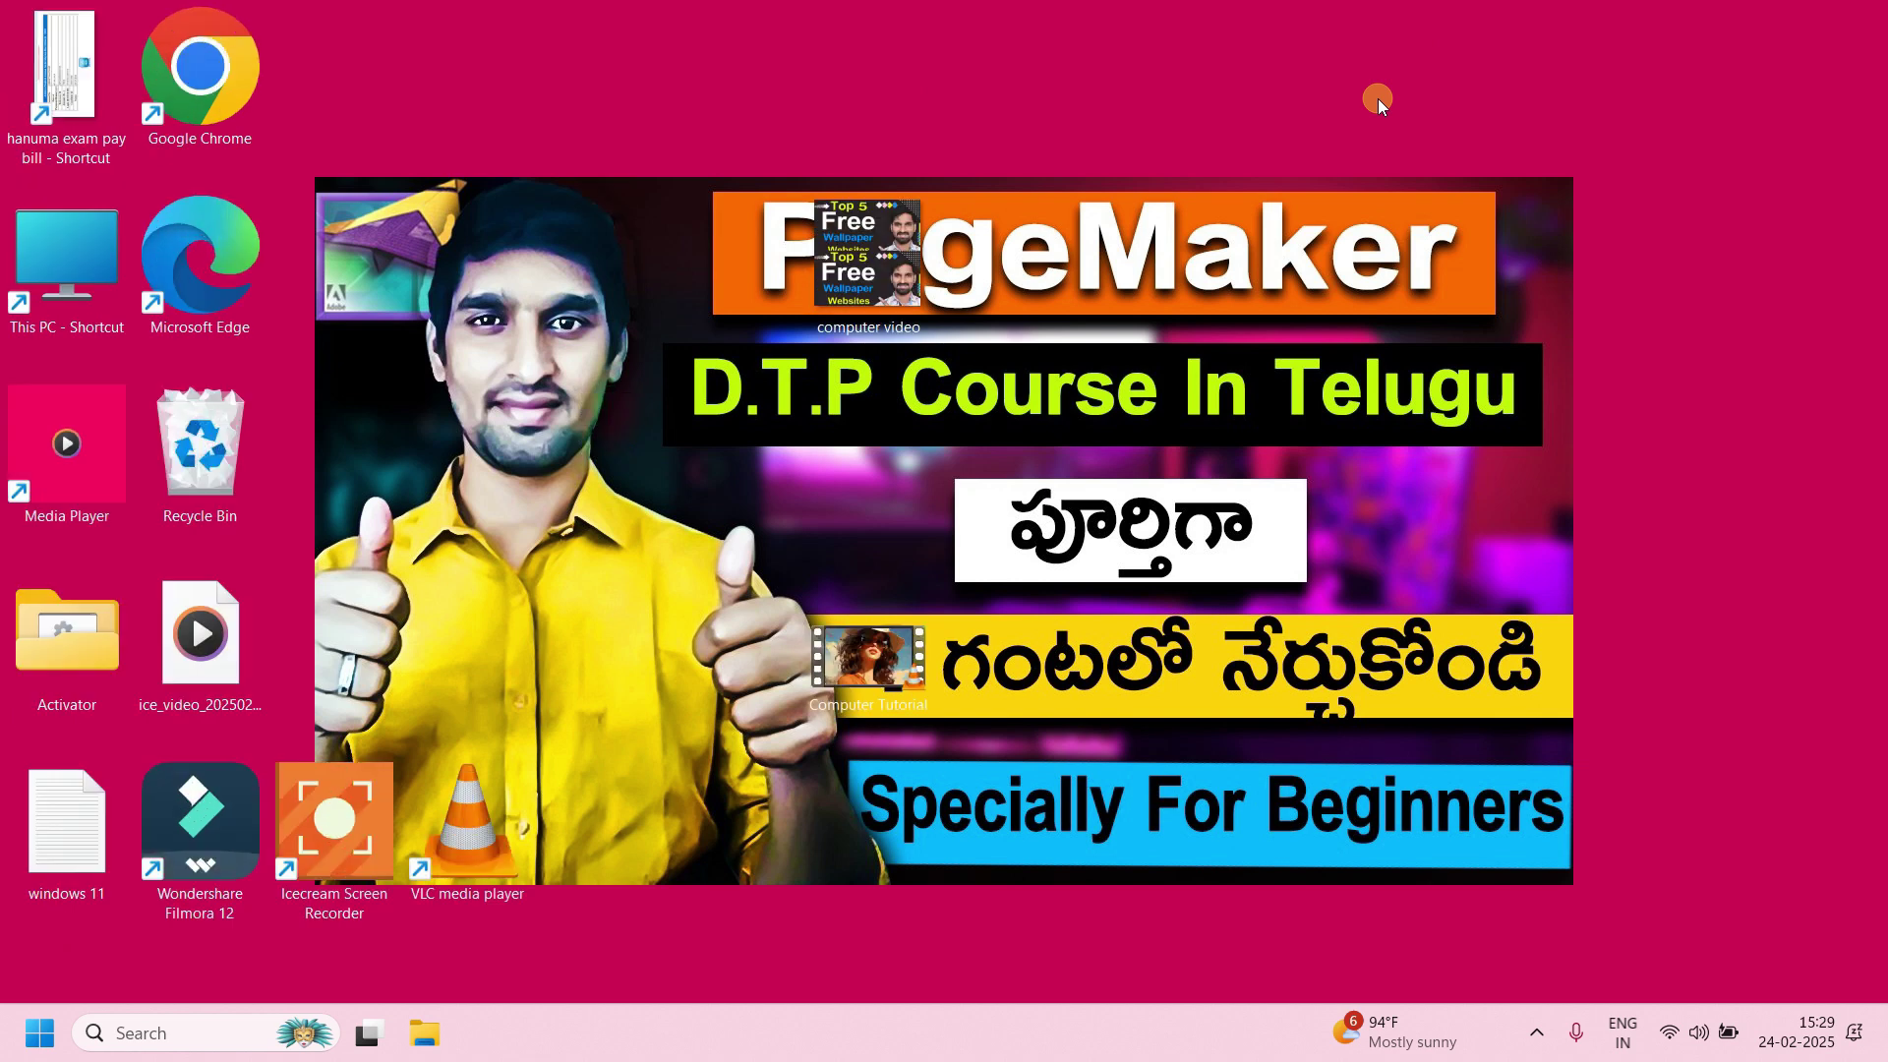
right_click(1278, 67)
mouse_move(1507, 99)
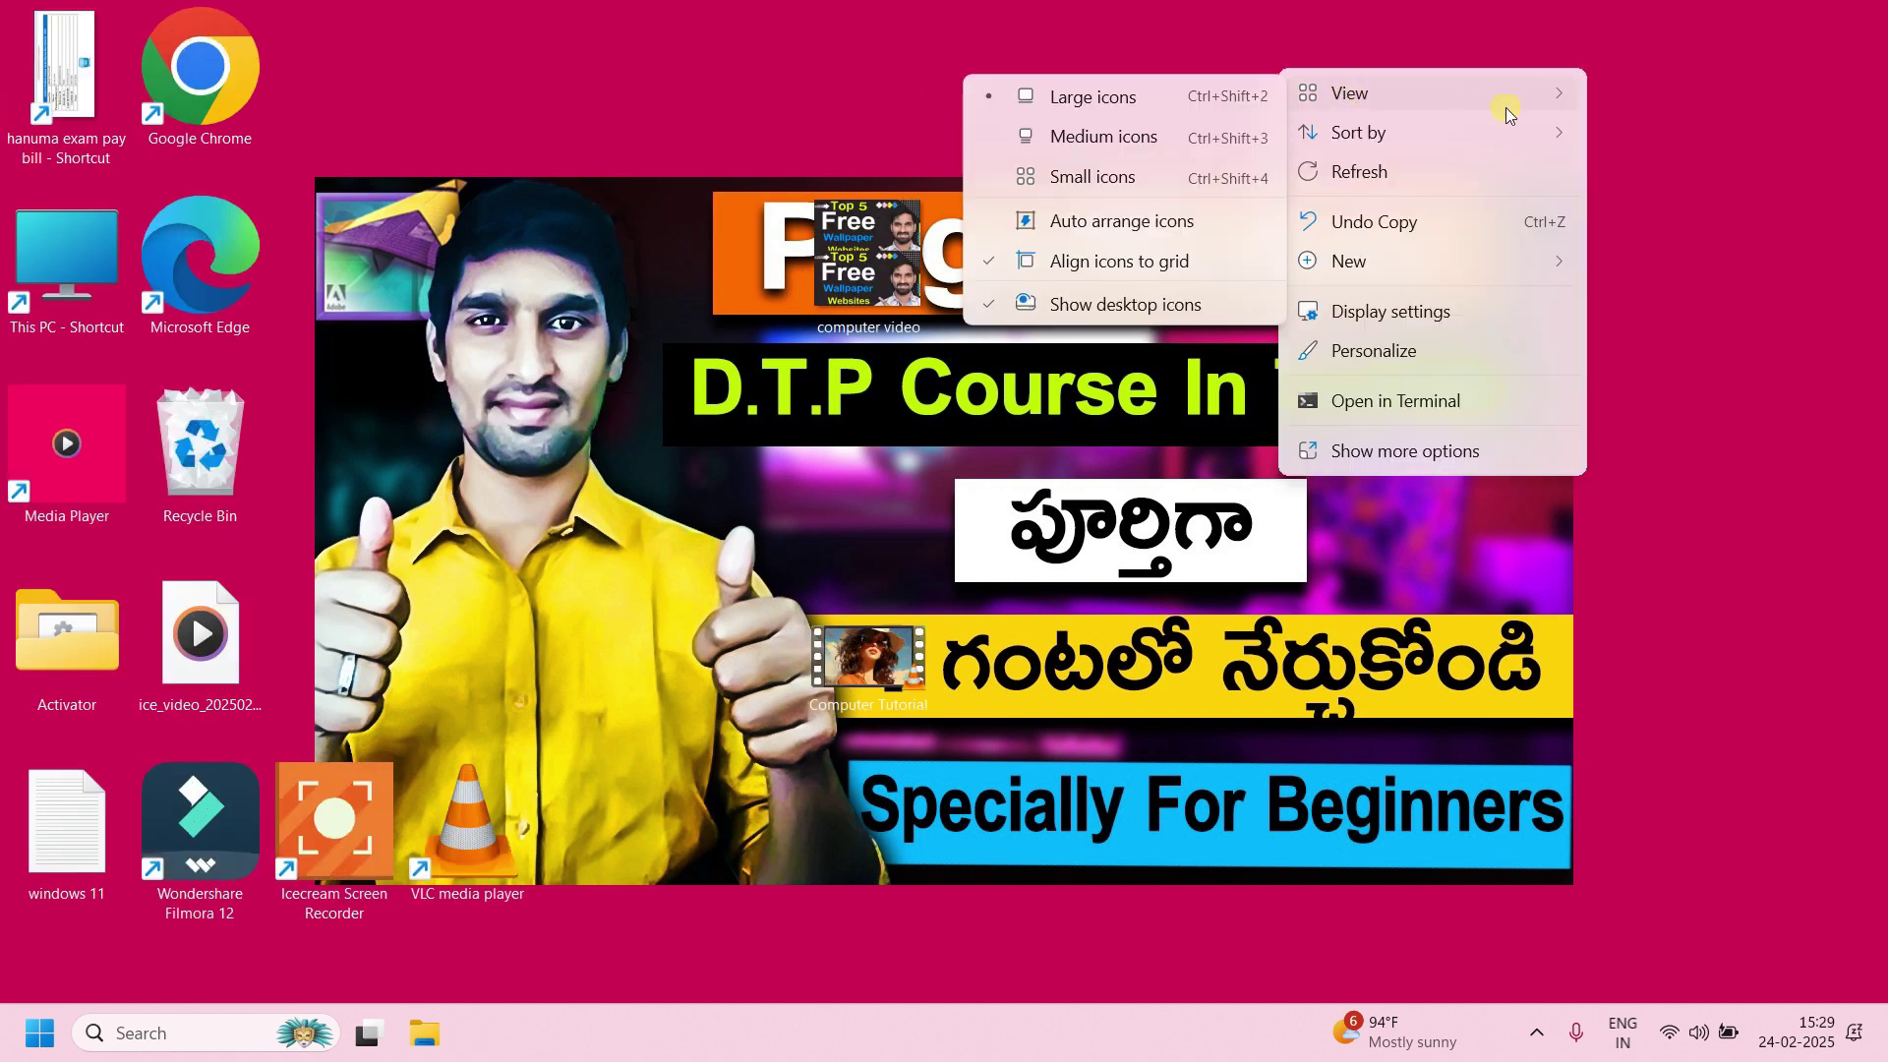
left_click(1102, 131)
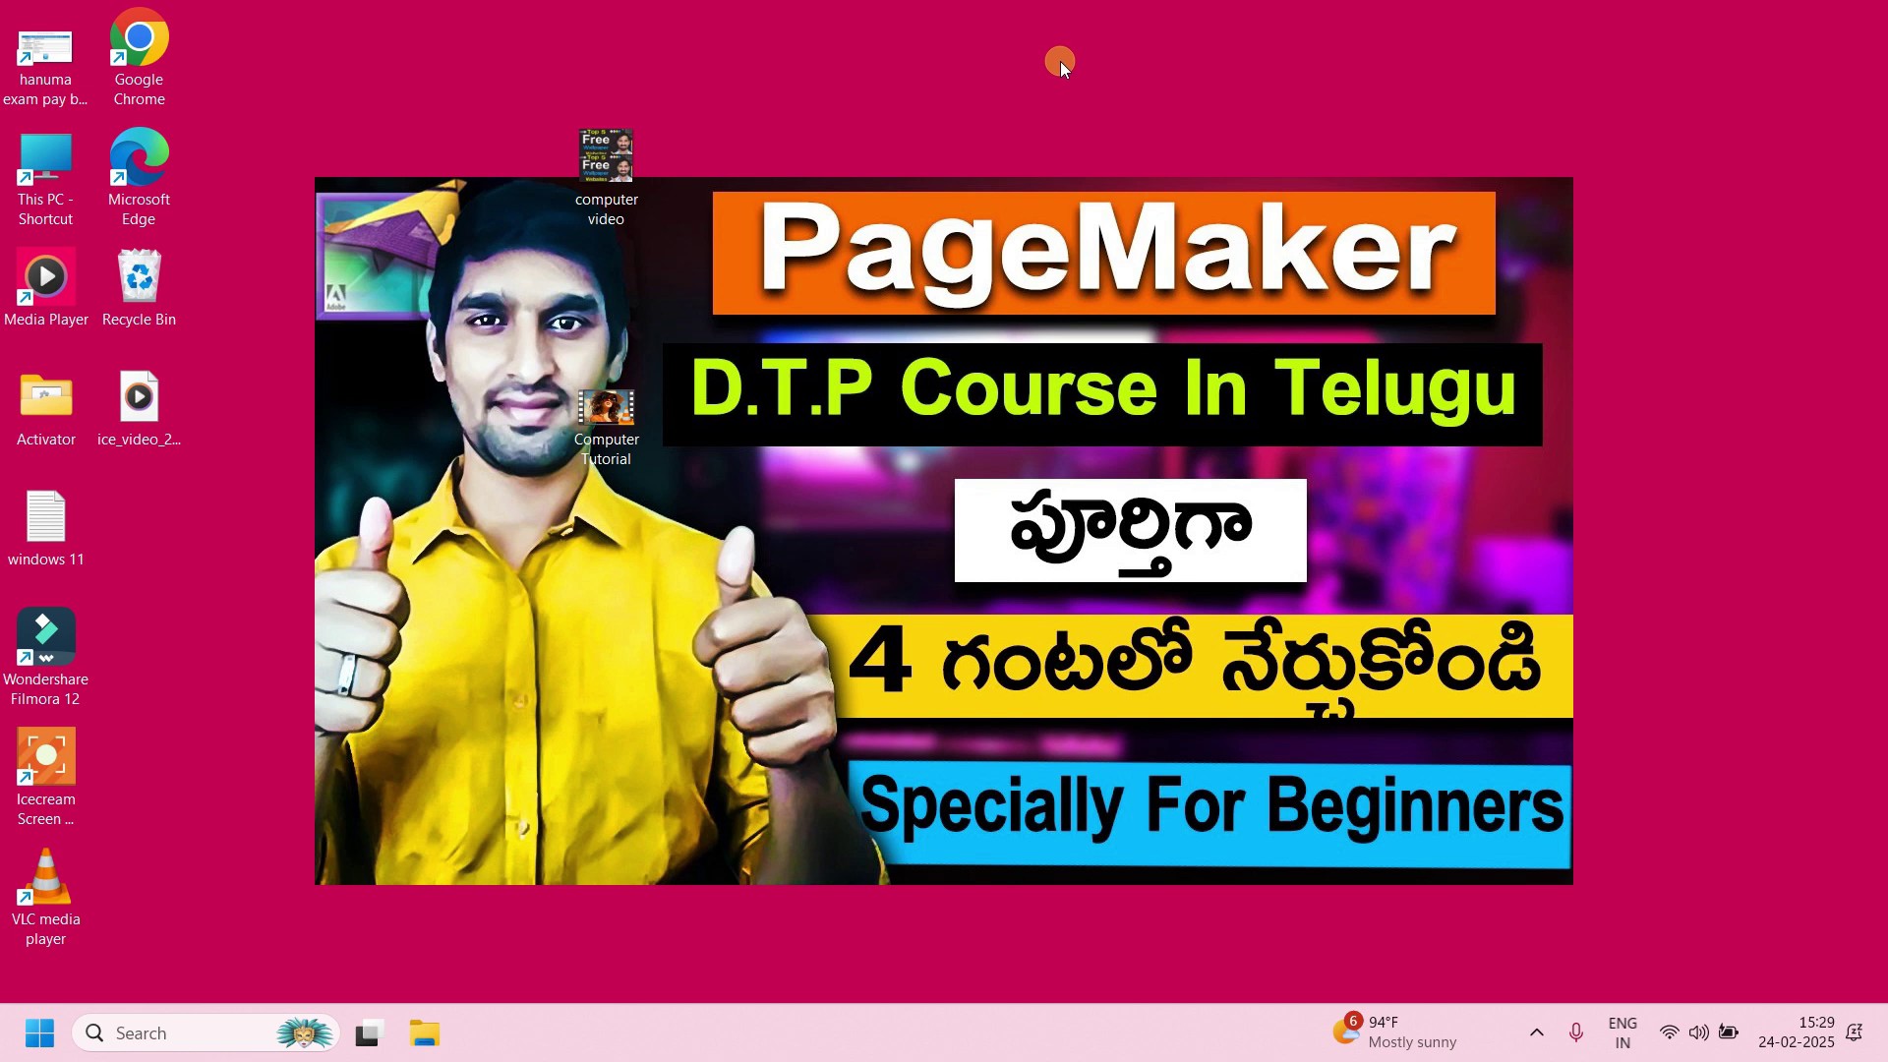
Switch the desktop icons to Small icons and back to Medium icons.
right_click(1060, 61)
mouse_move(1136, 89)
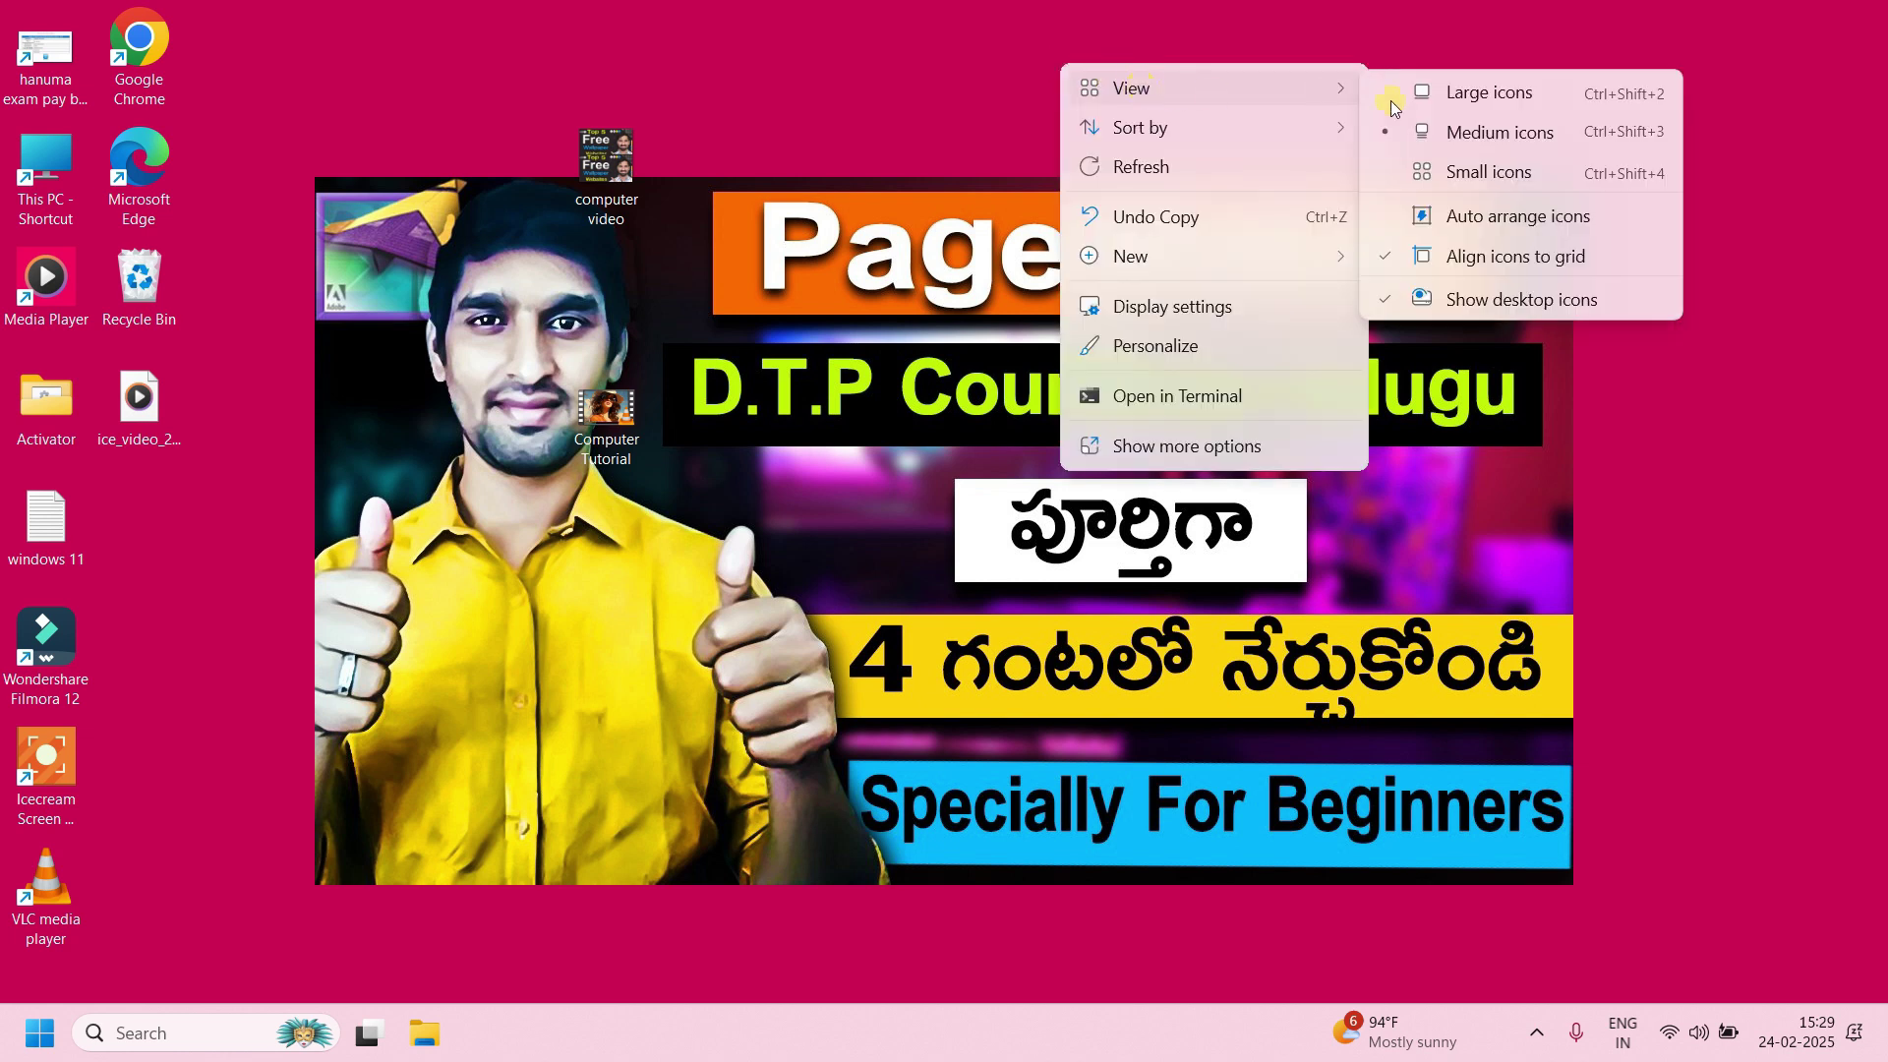
left_click(1460, 173)
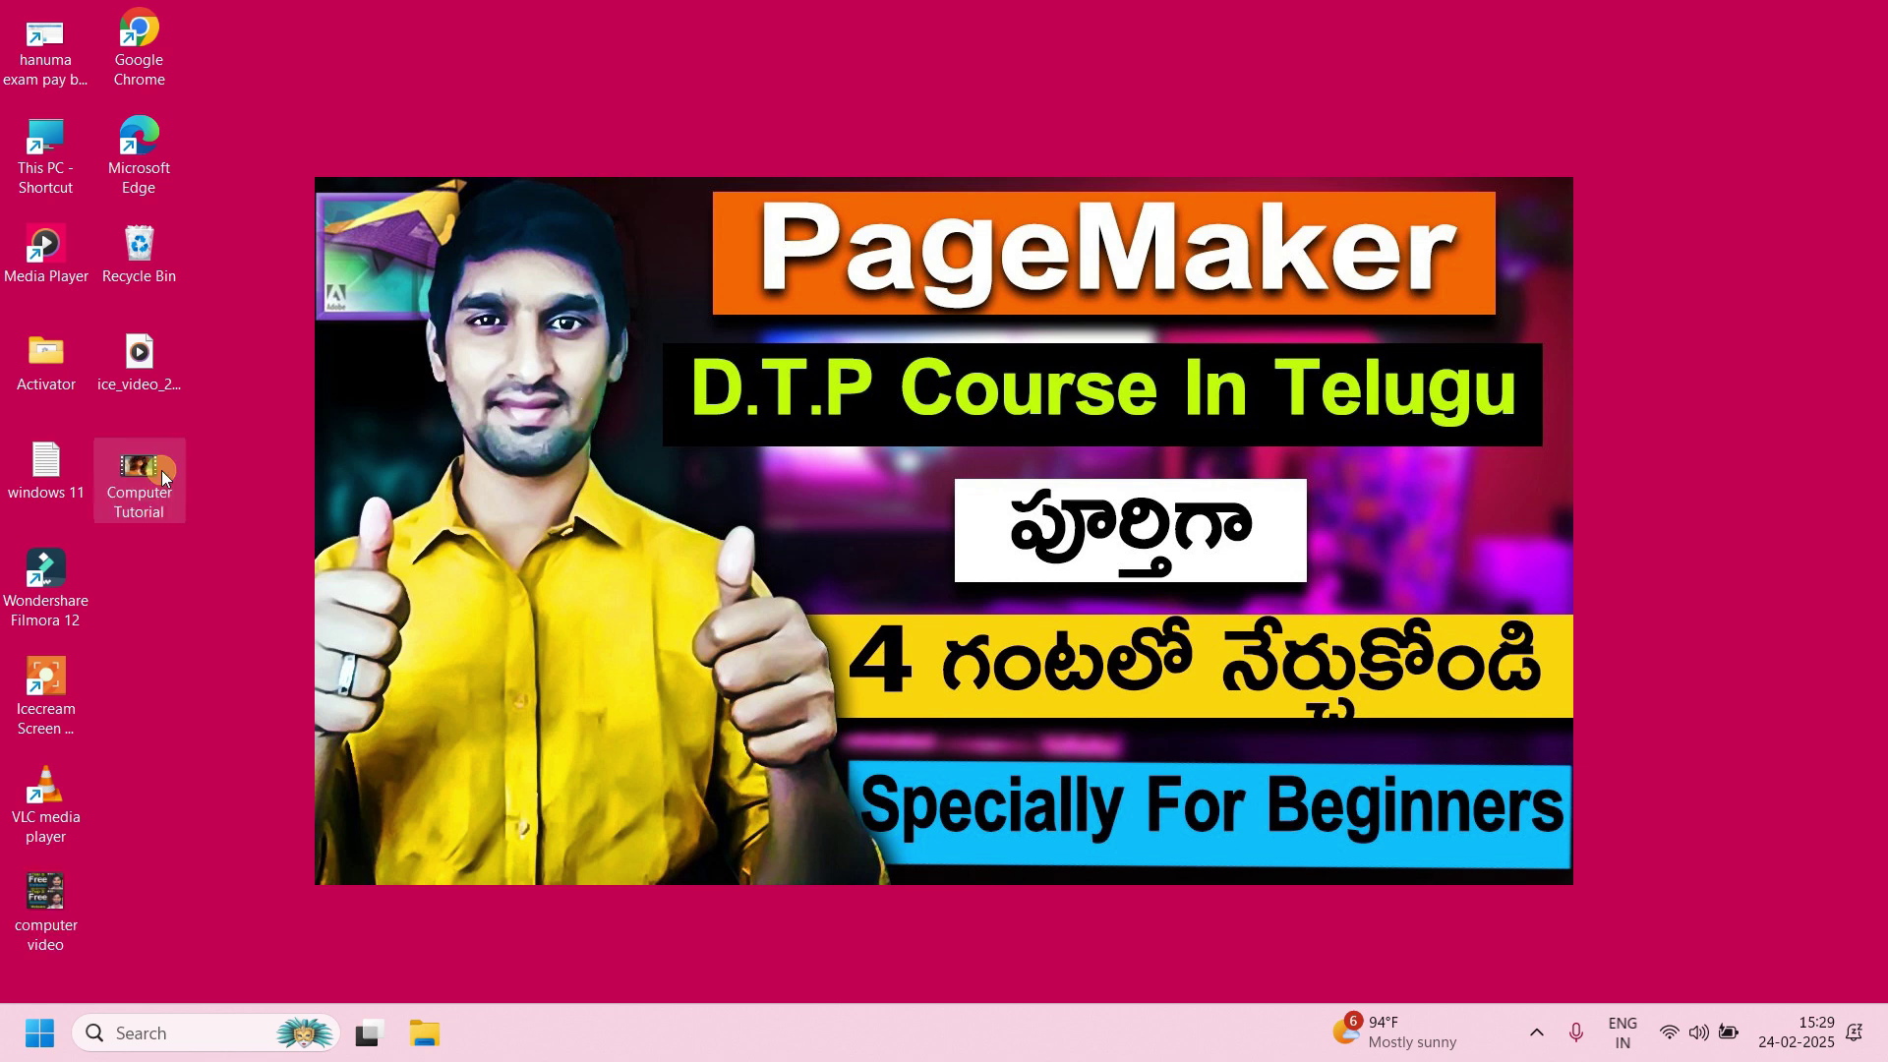
right_click(742, 76)
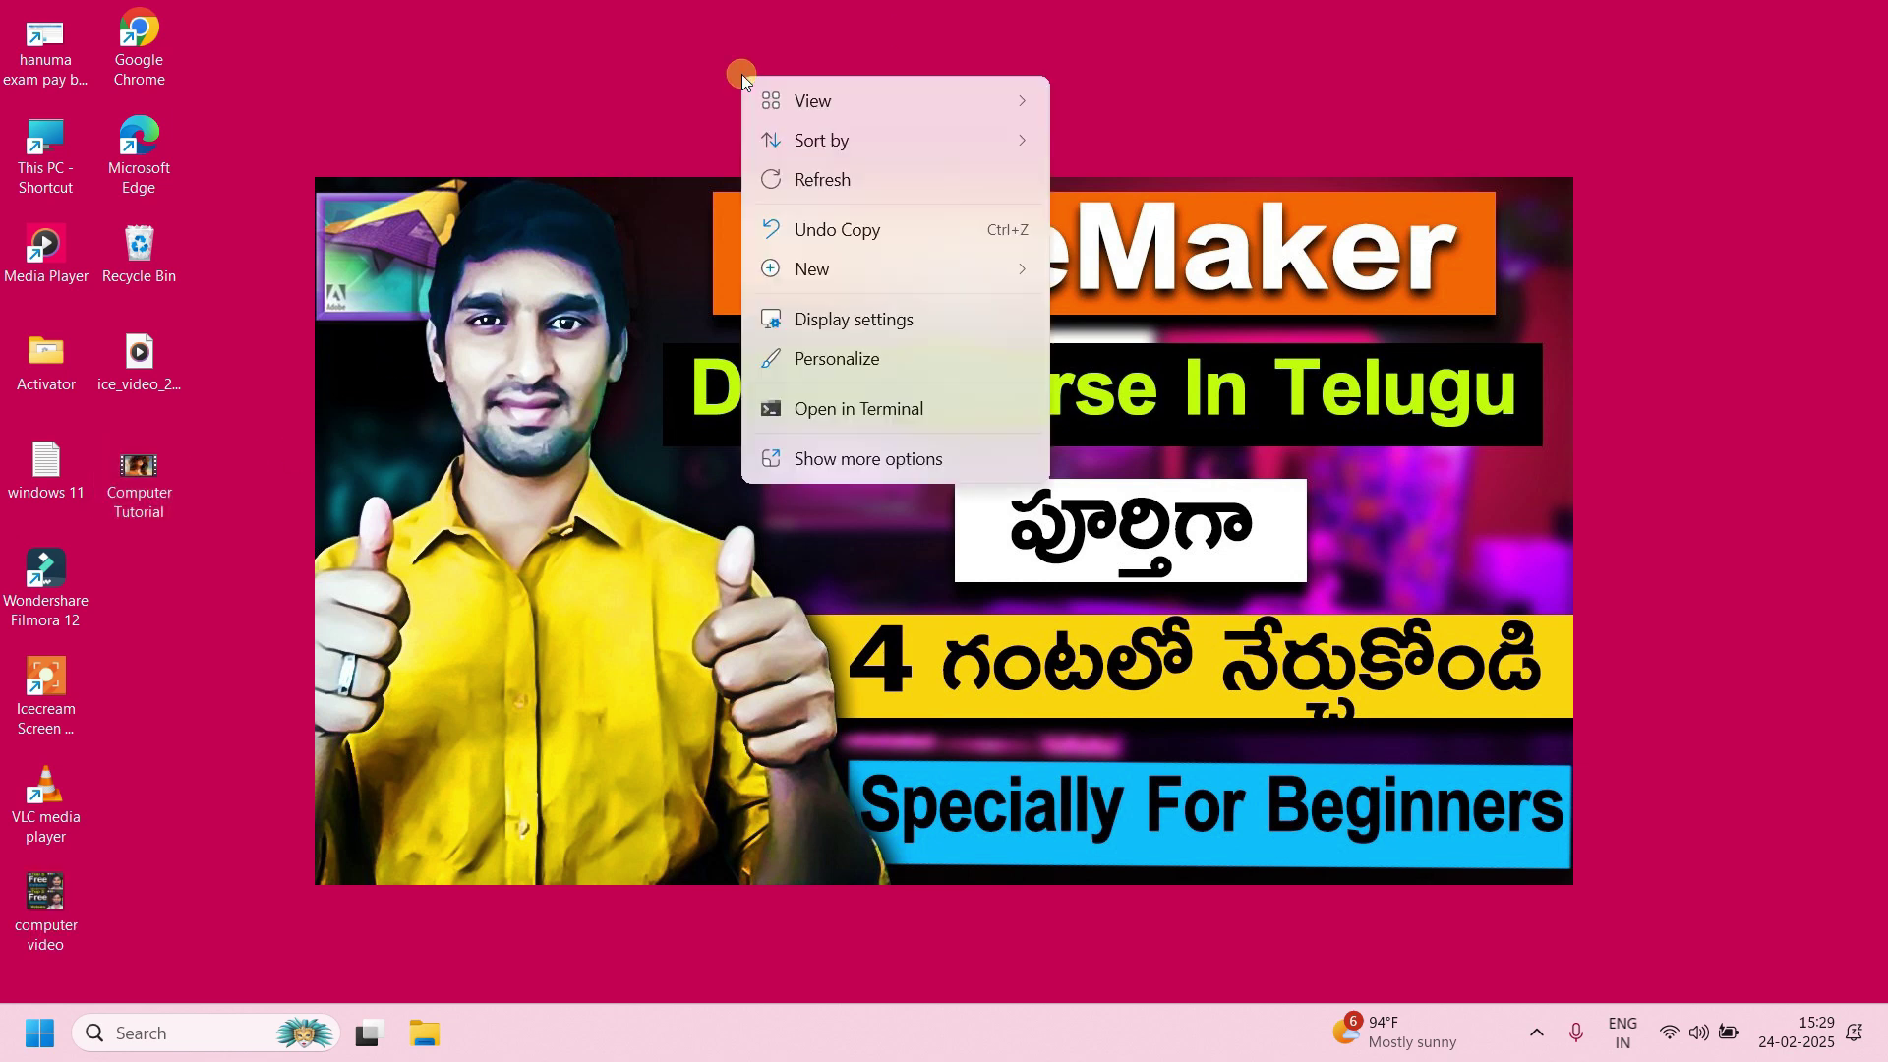
mouse_move(831, 100)
left_click(1165, 146)
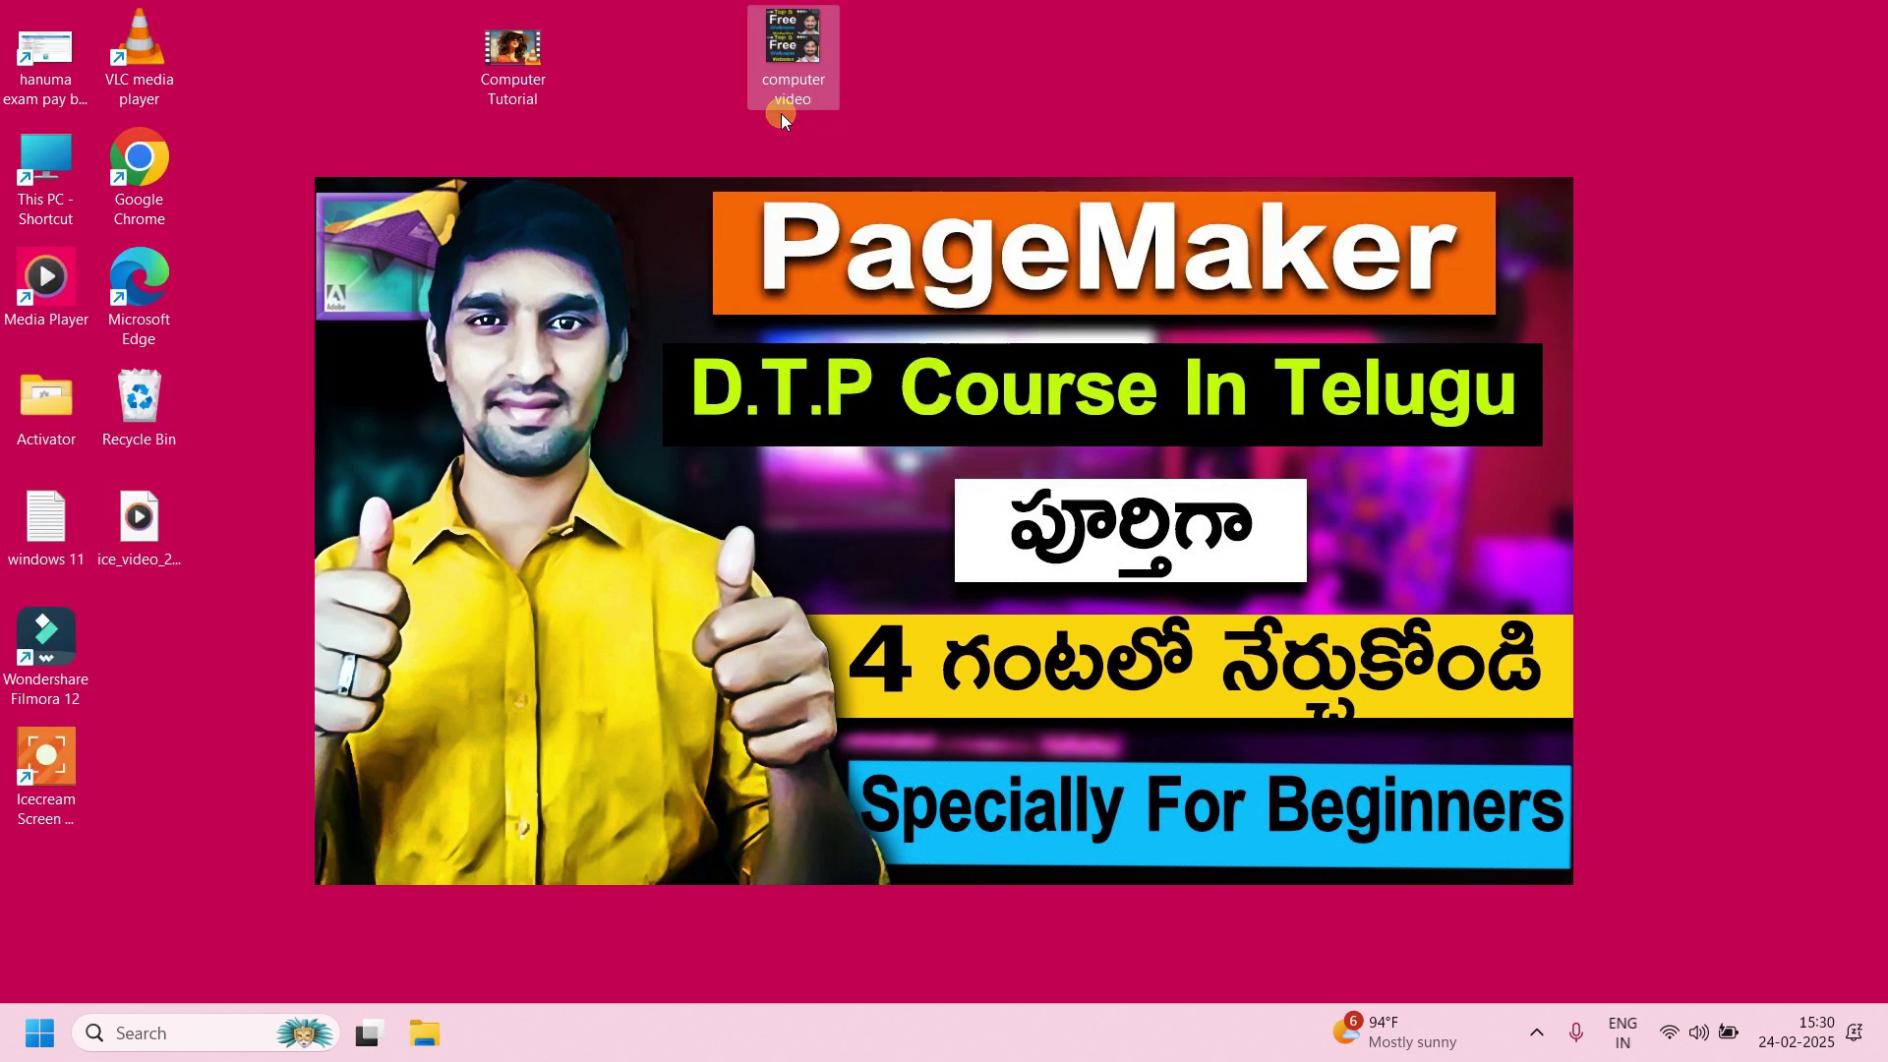
Turn on Auto arrange icons so the loose Computer Tutorial and computer video icons line up with the other desktop icons.
right_click(304, 103)
right_click(698, 132)
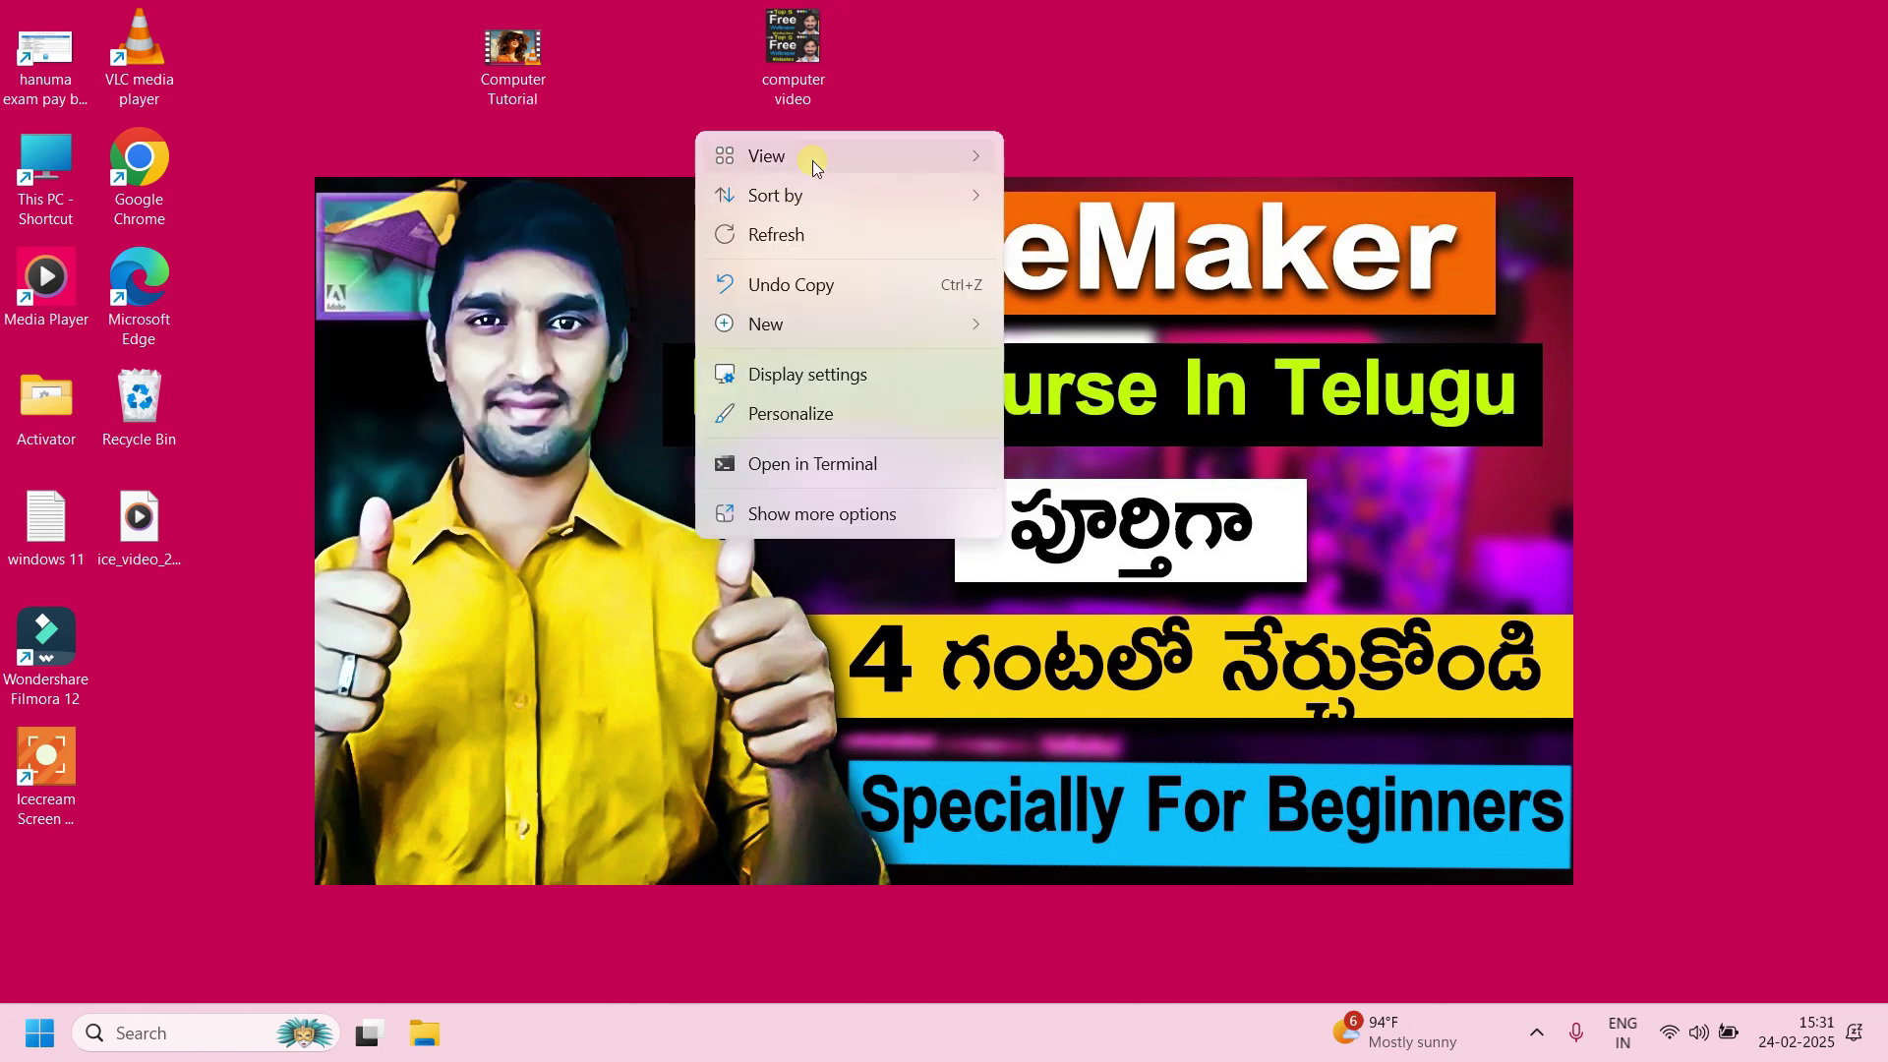
mouse_move(813, 152)
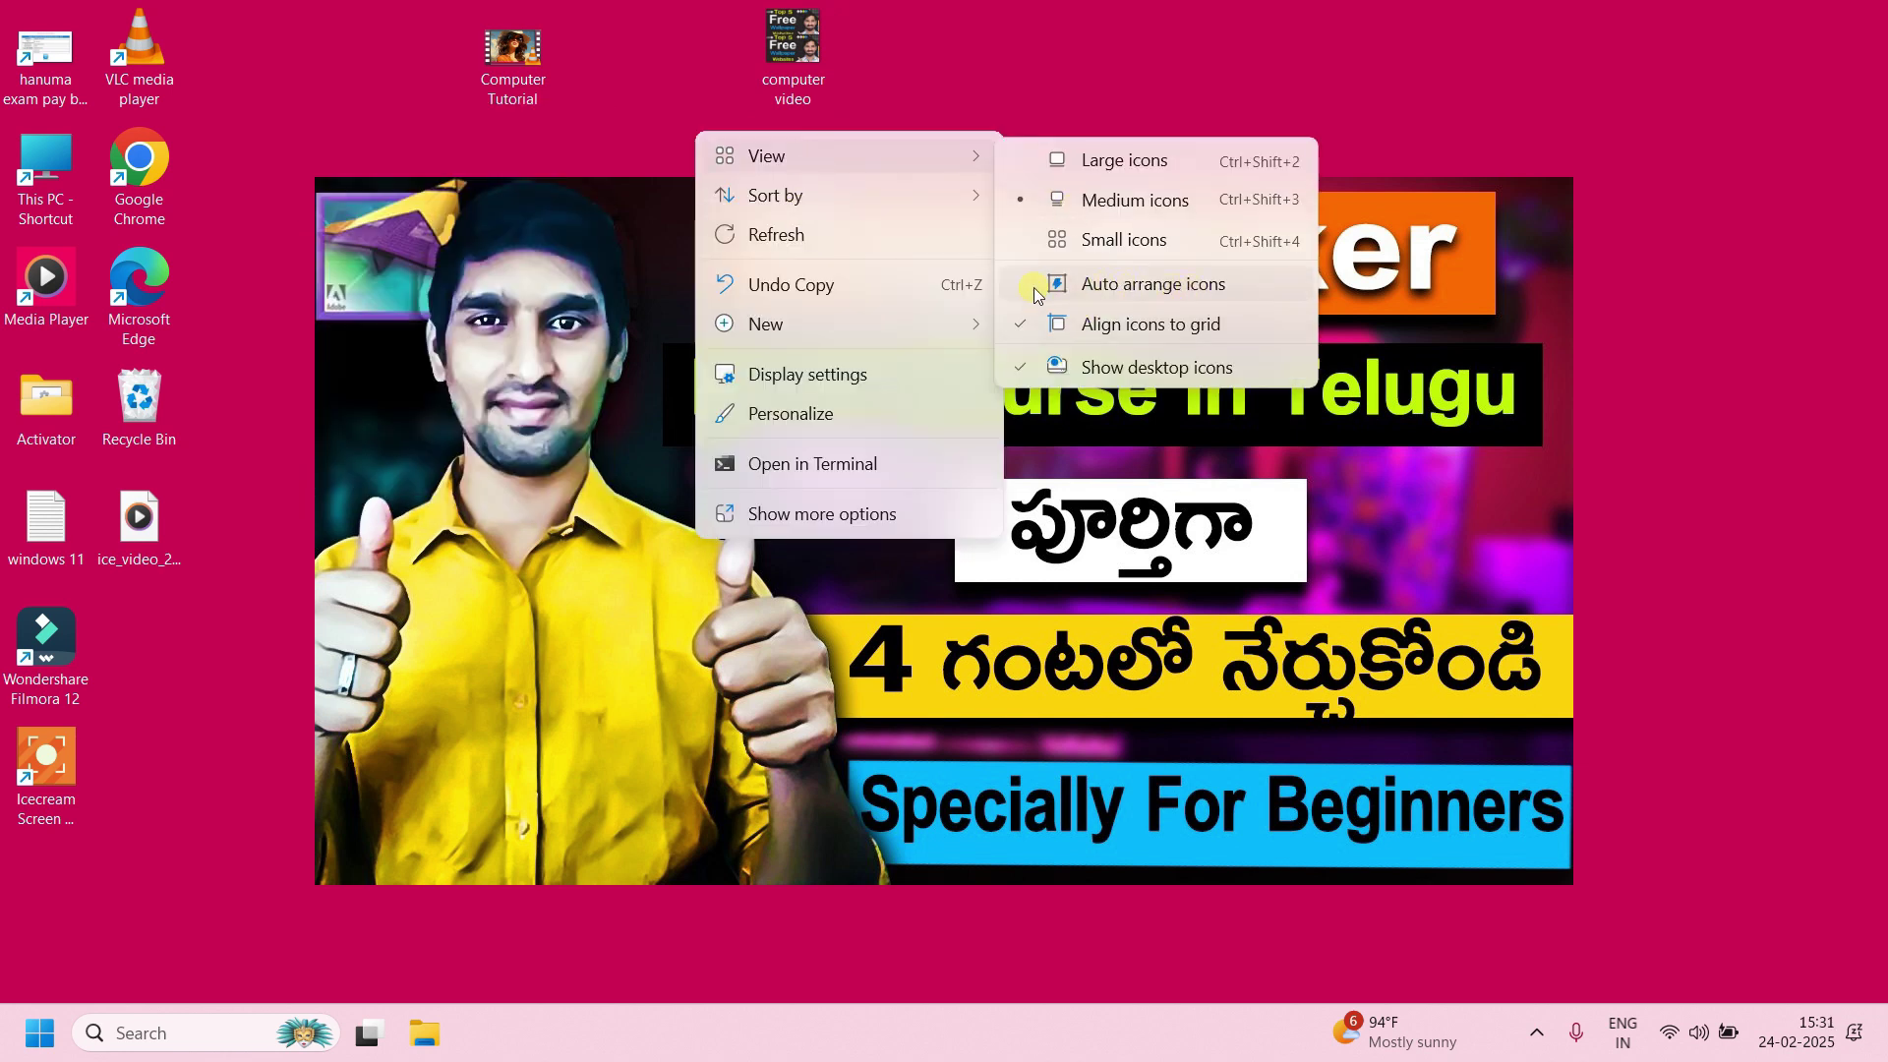
left_click(582, 138)
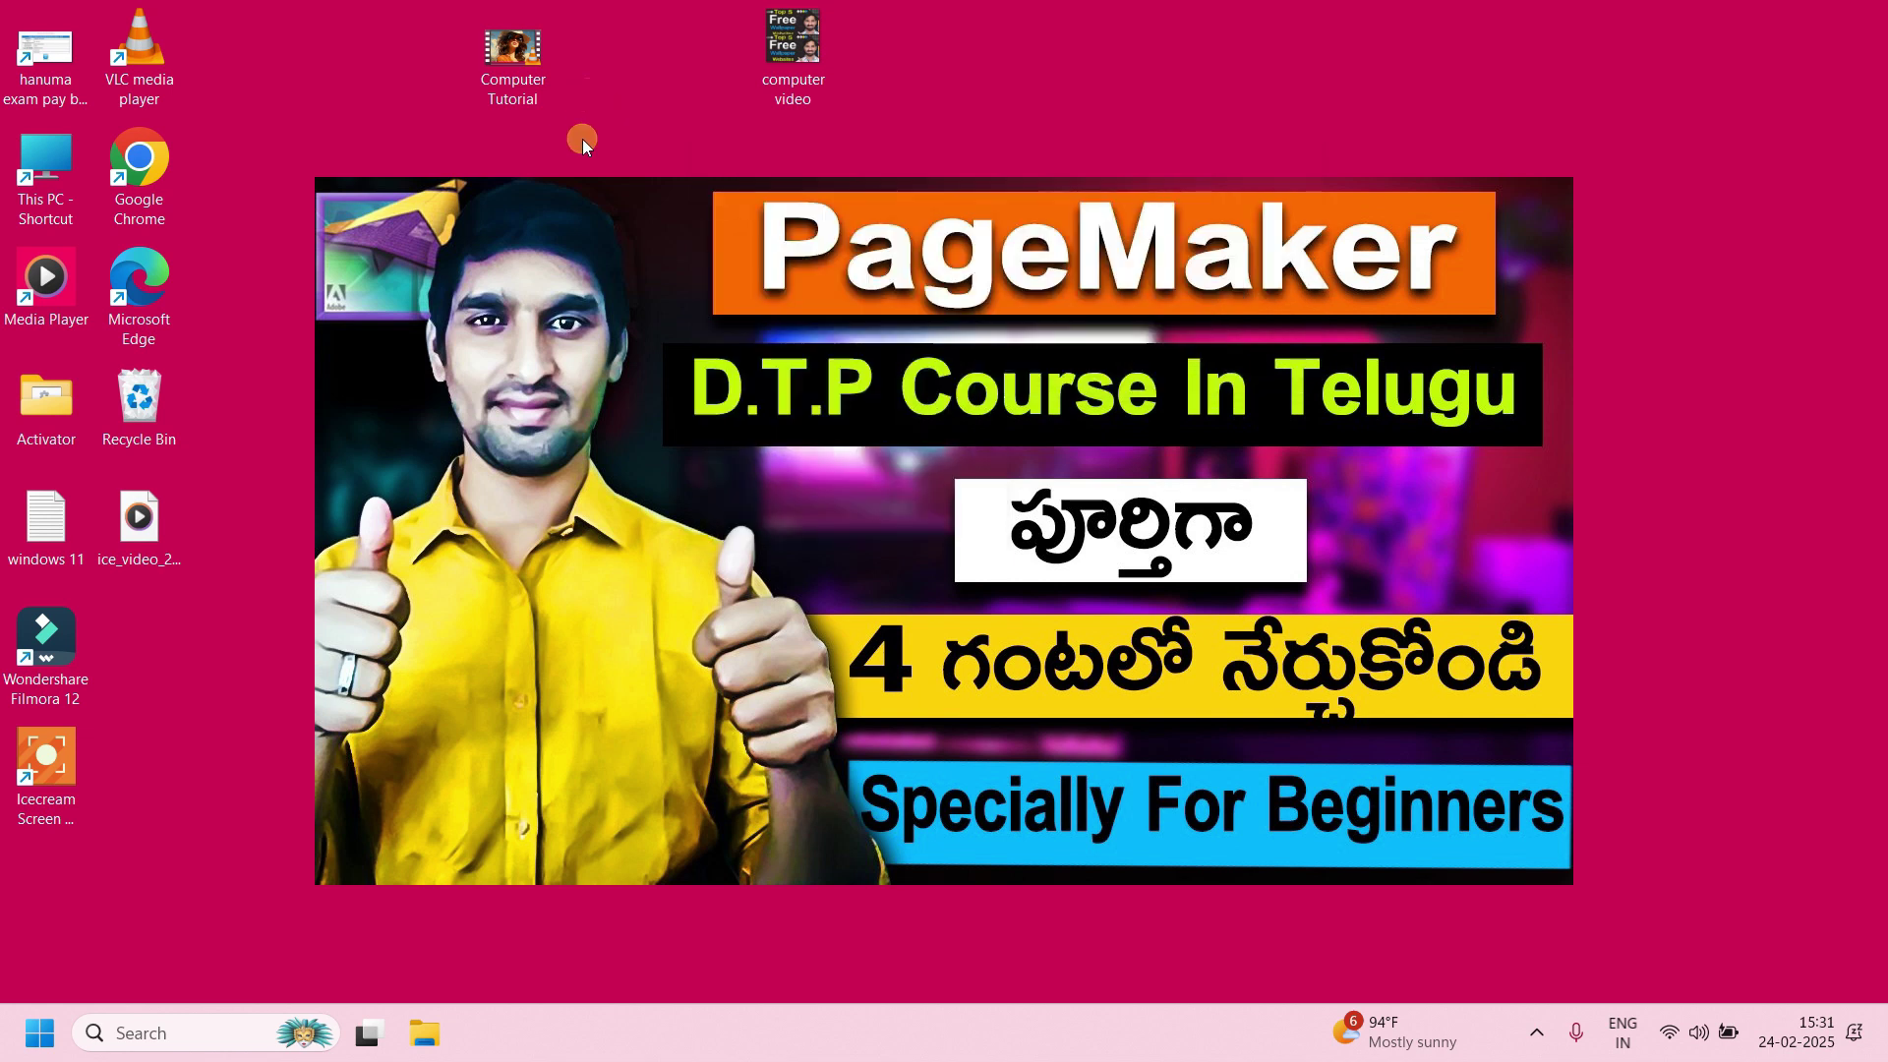
left_click_drag(511, 71, 121, 652)
left_click_drag(41, 875, 483, 25)
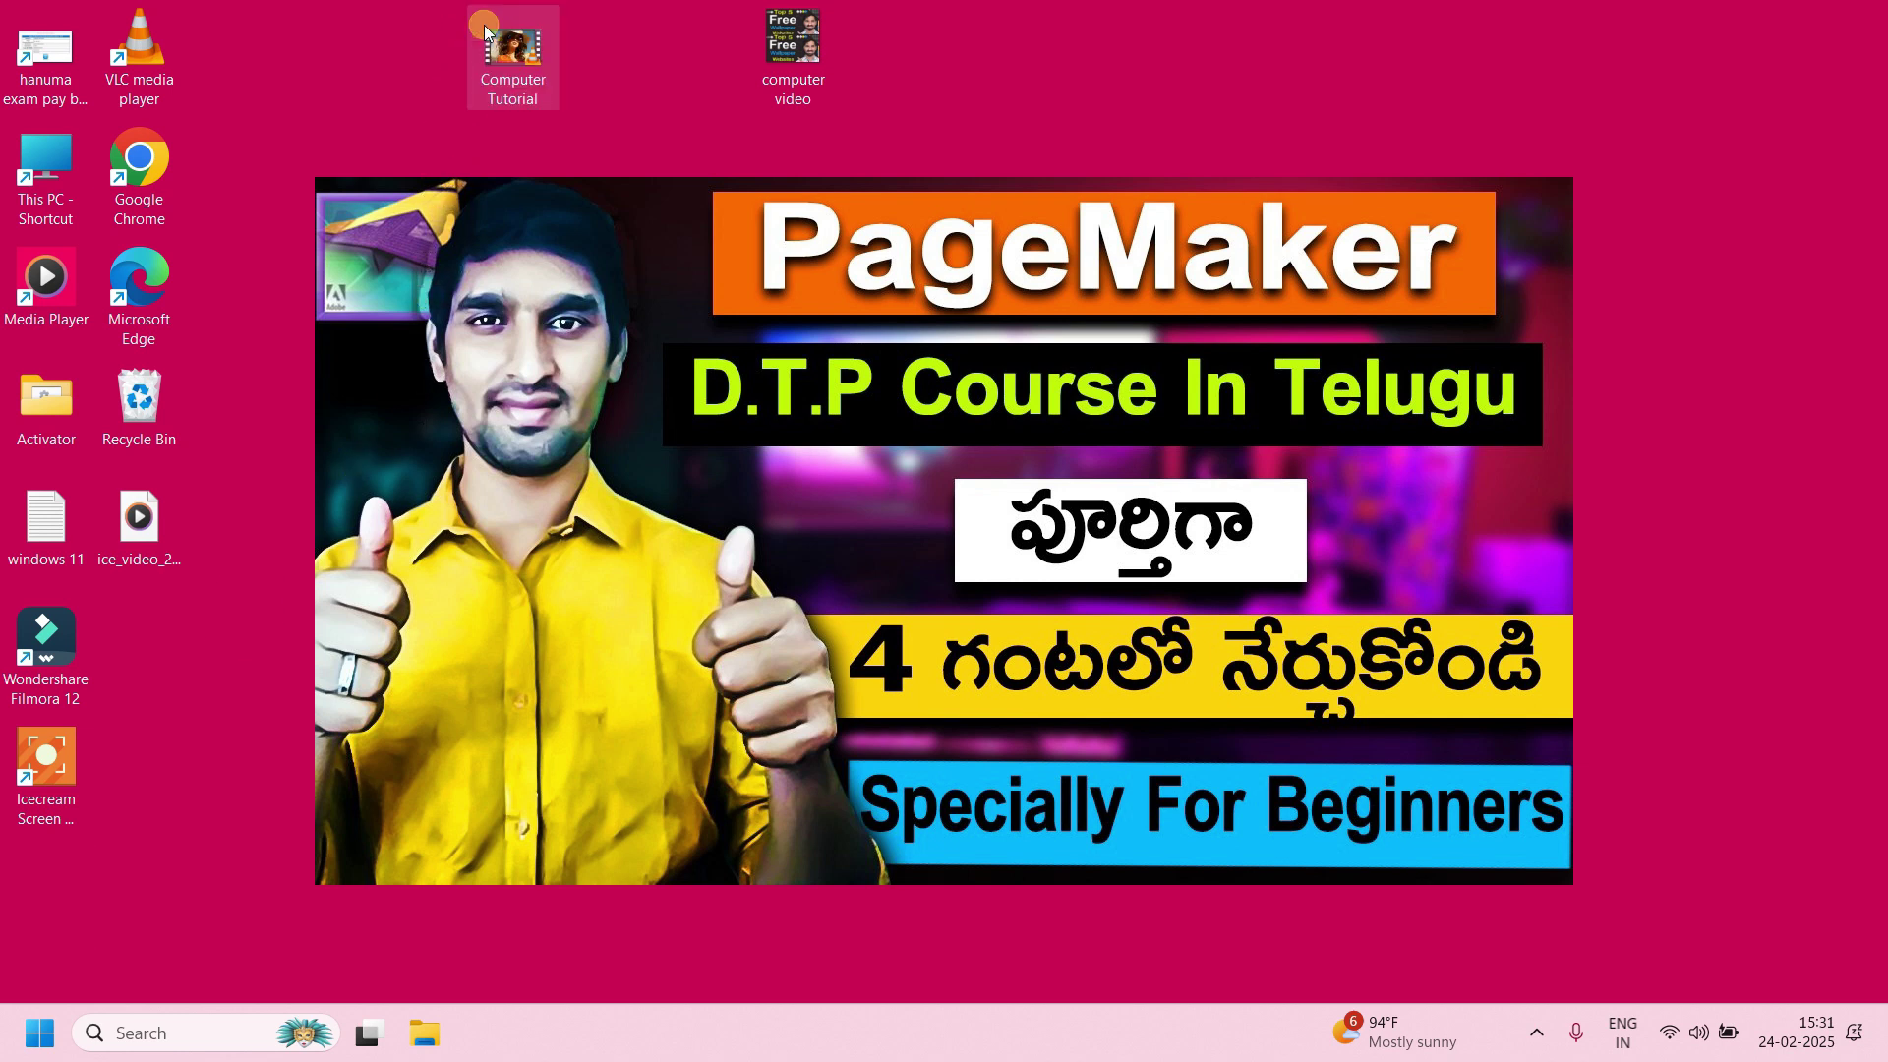
right_click(995, 57)
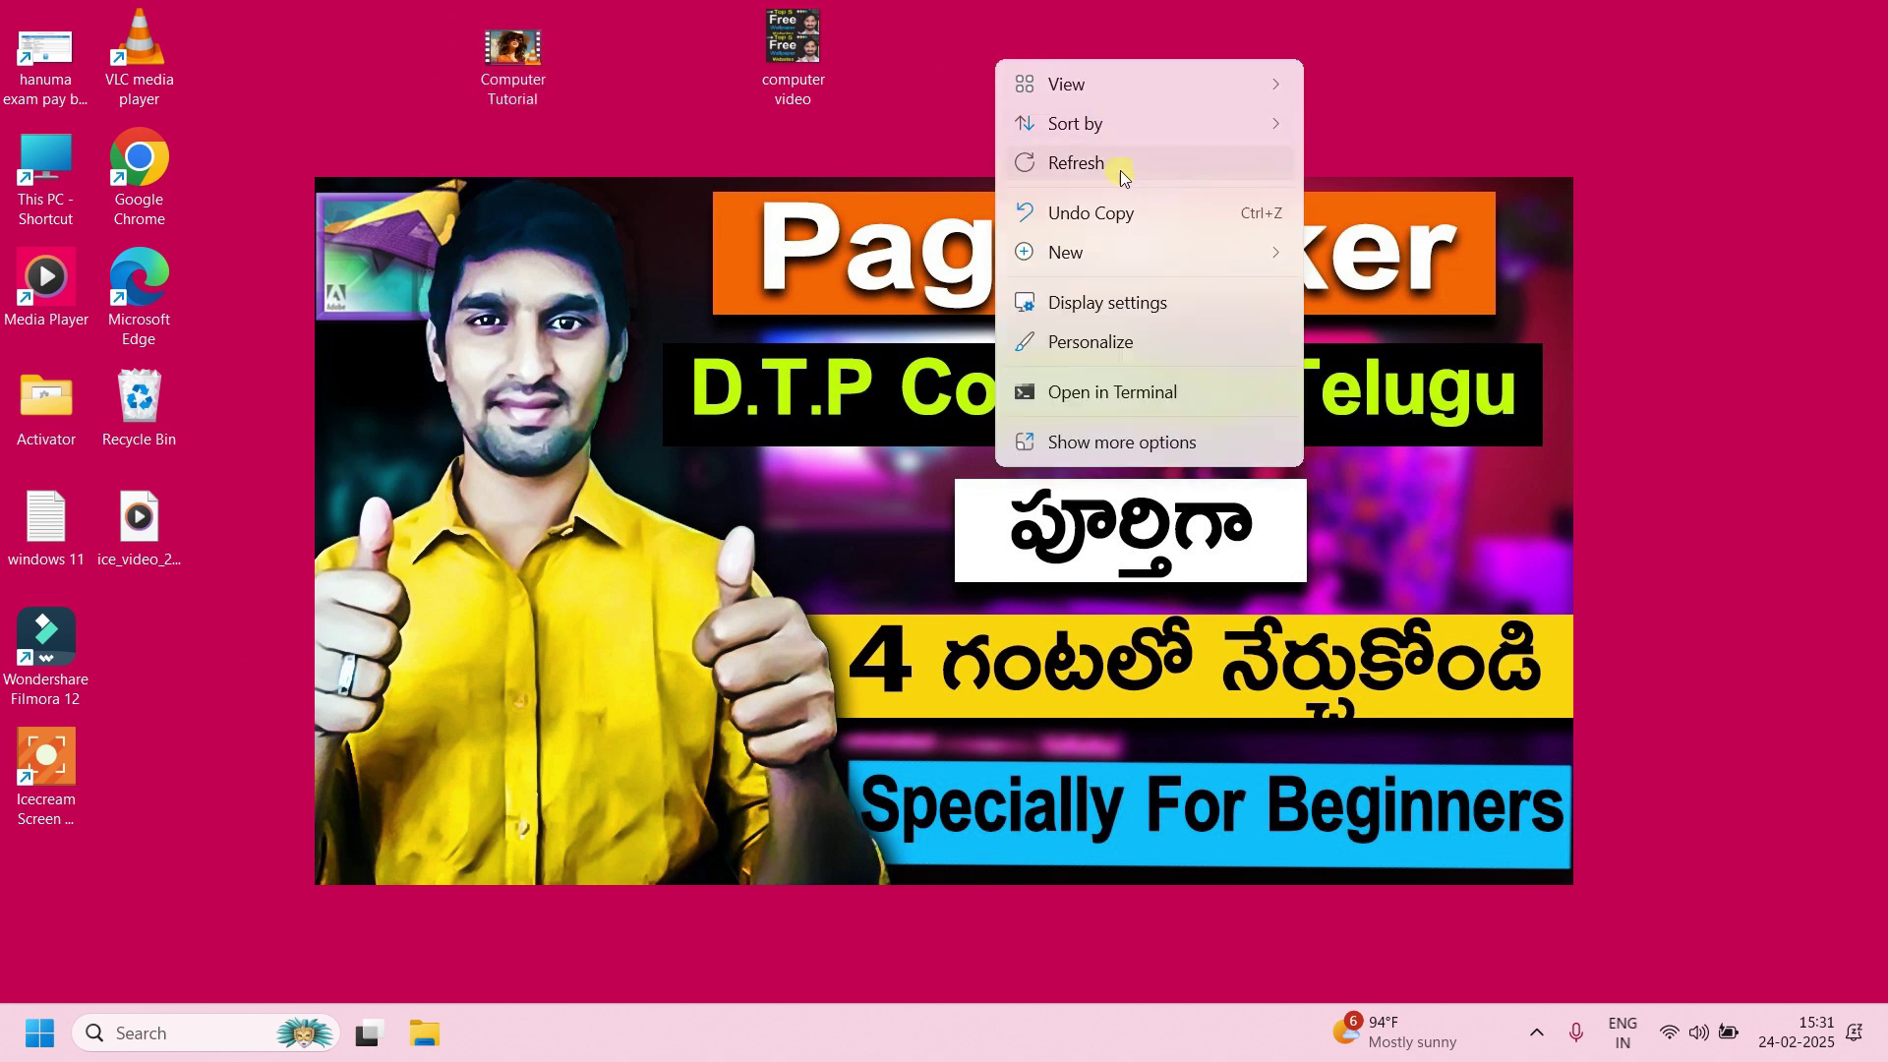
mouse_move(1112, 86)
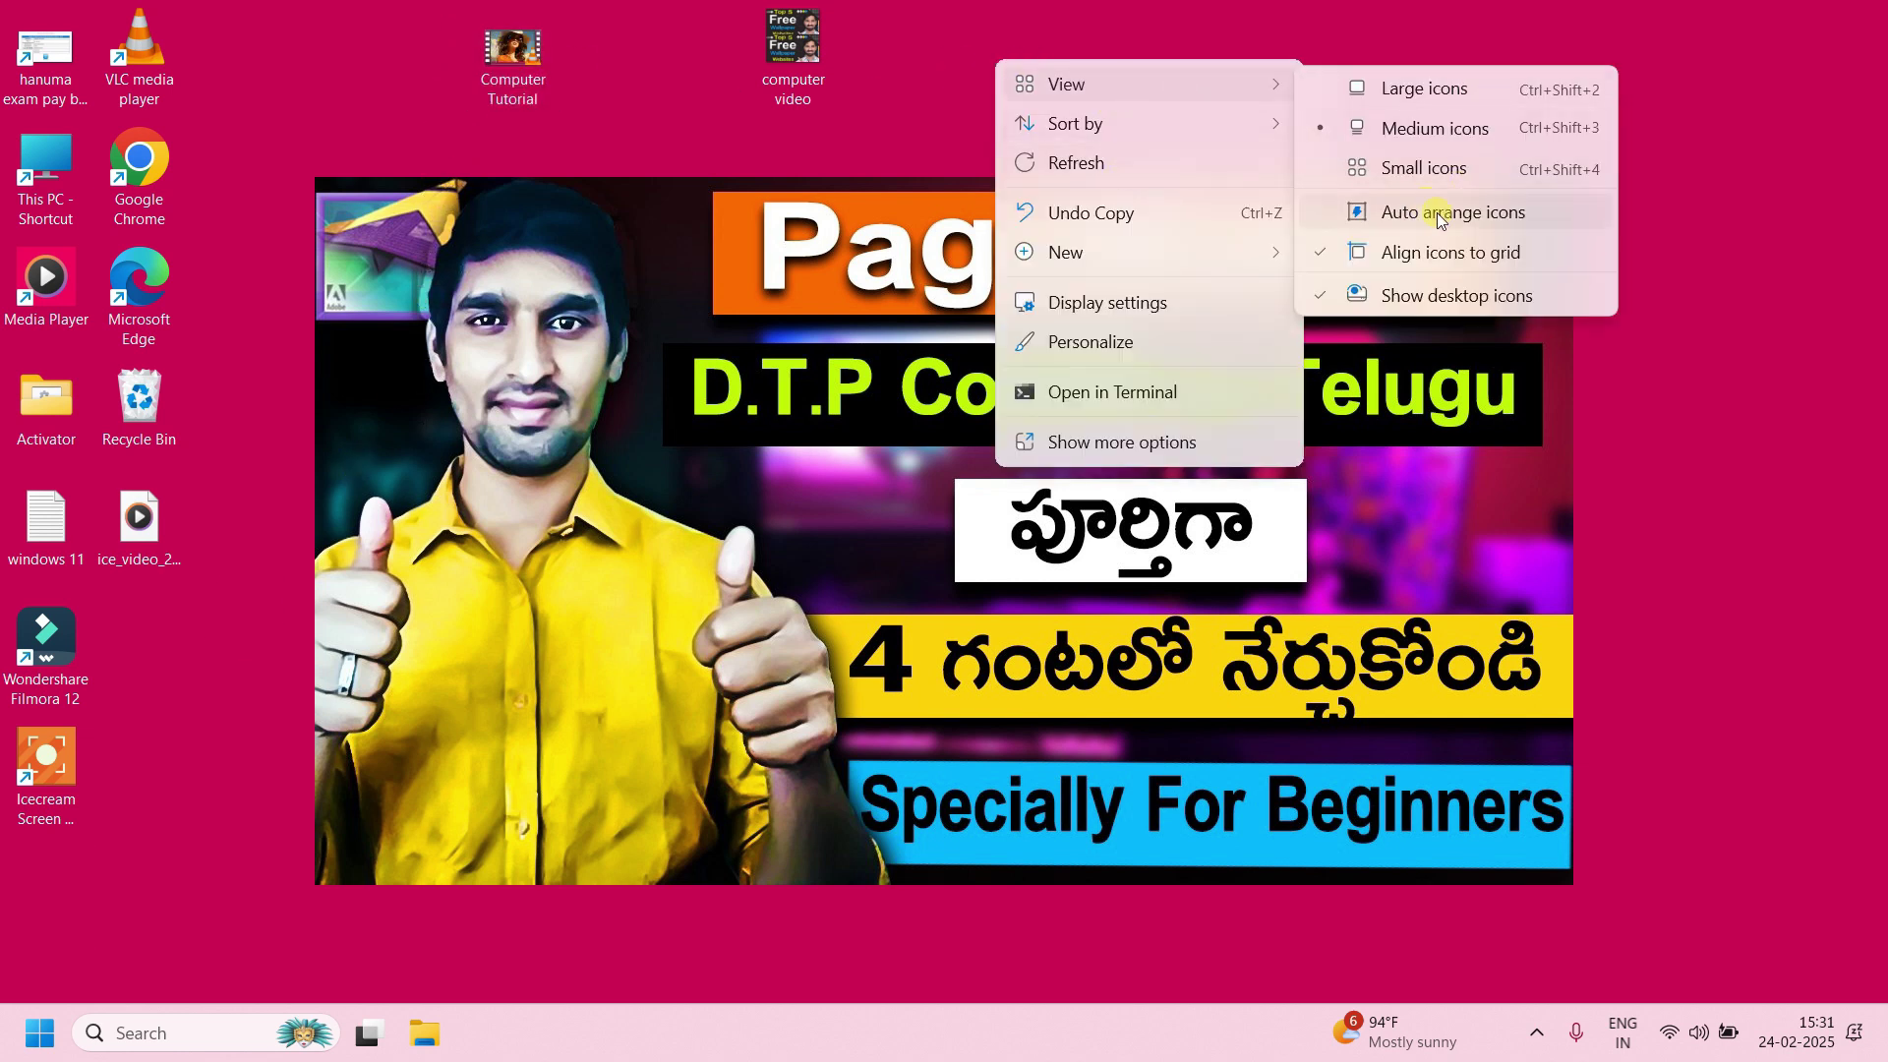
left_click(1328, 224)
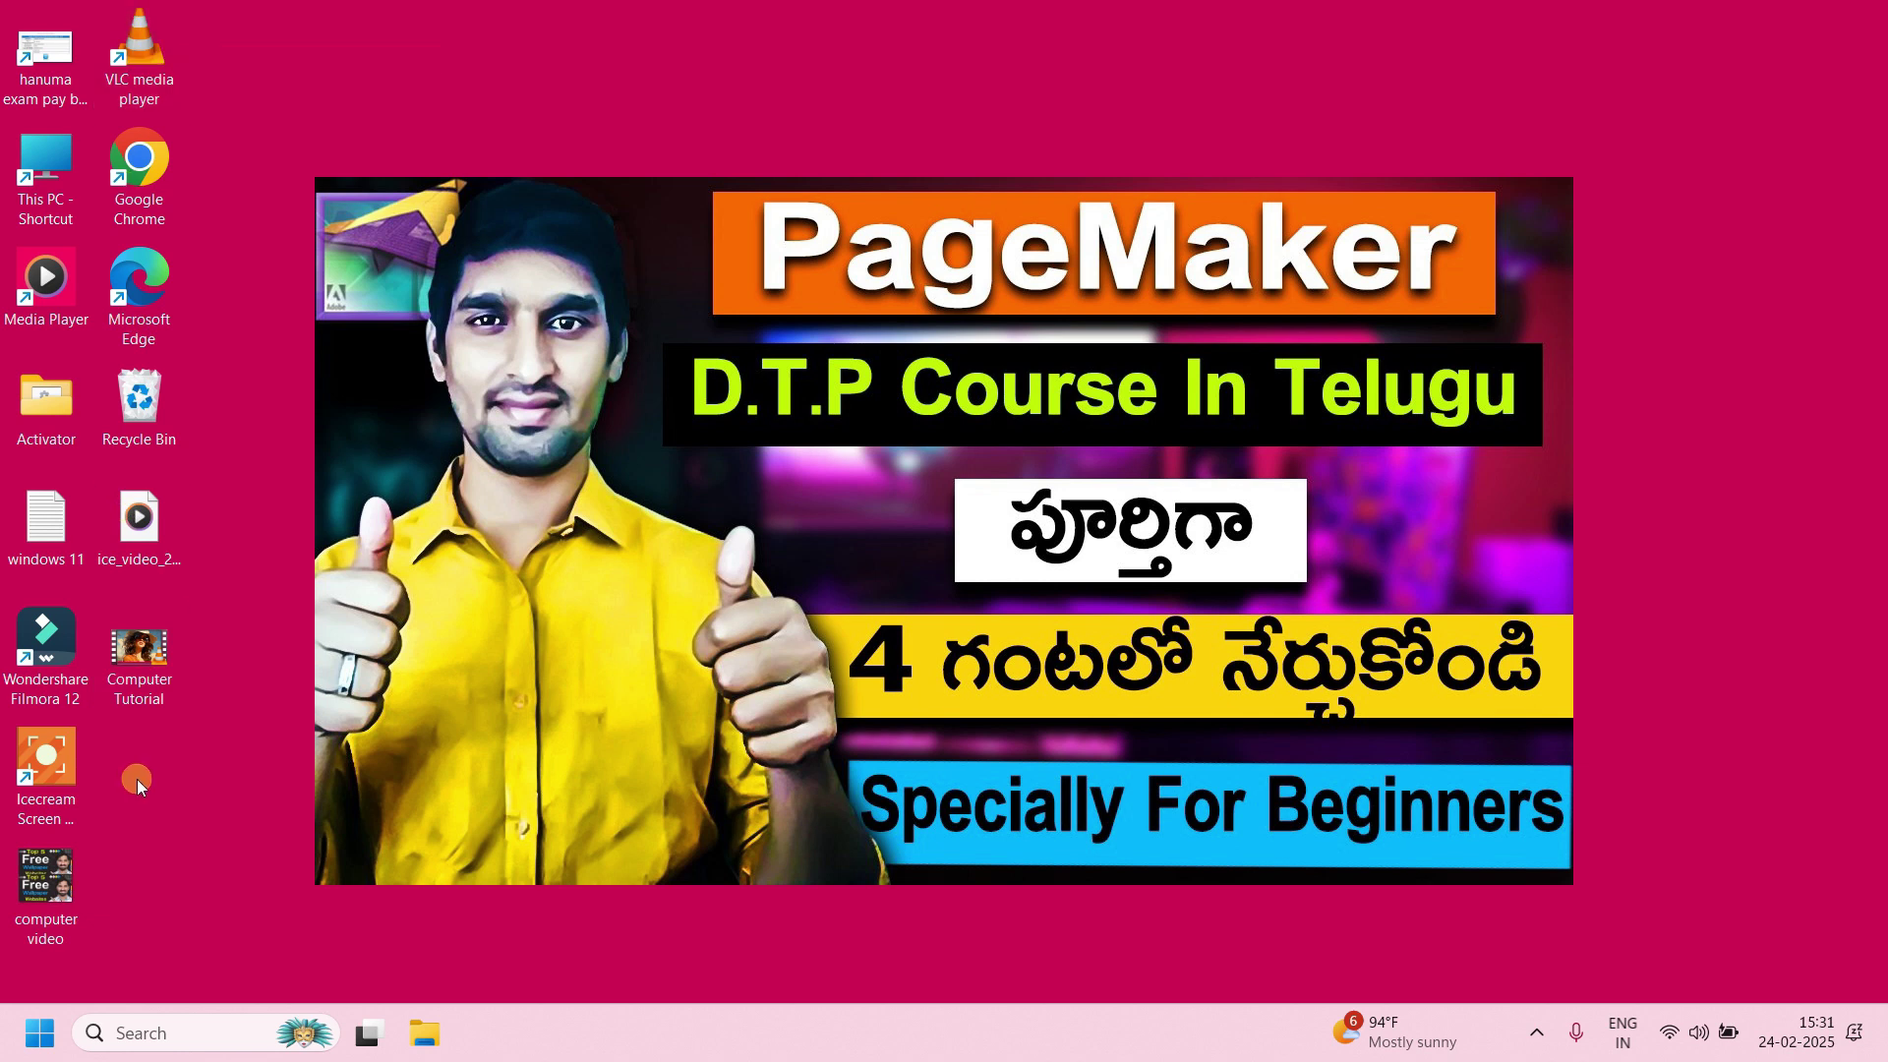
Turn off Auto arrange icons and Align icons to grid, and move the Google Chrome and Microsoft Edge shortcuts off the grid.
right_click(446, 71)
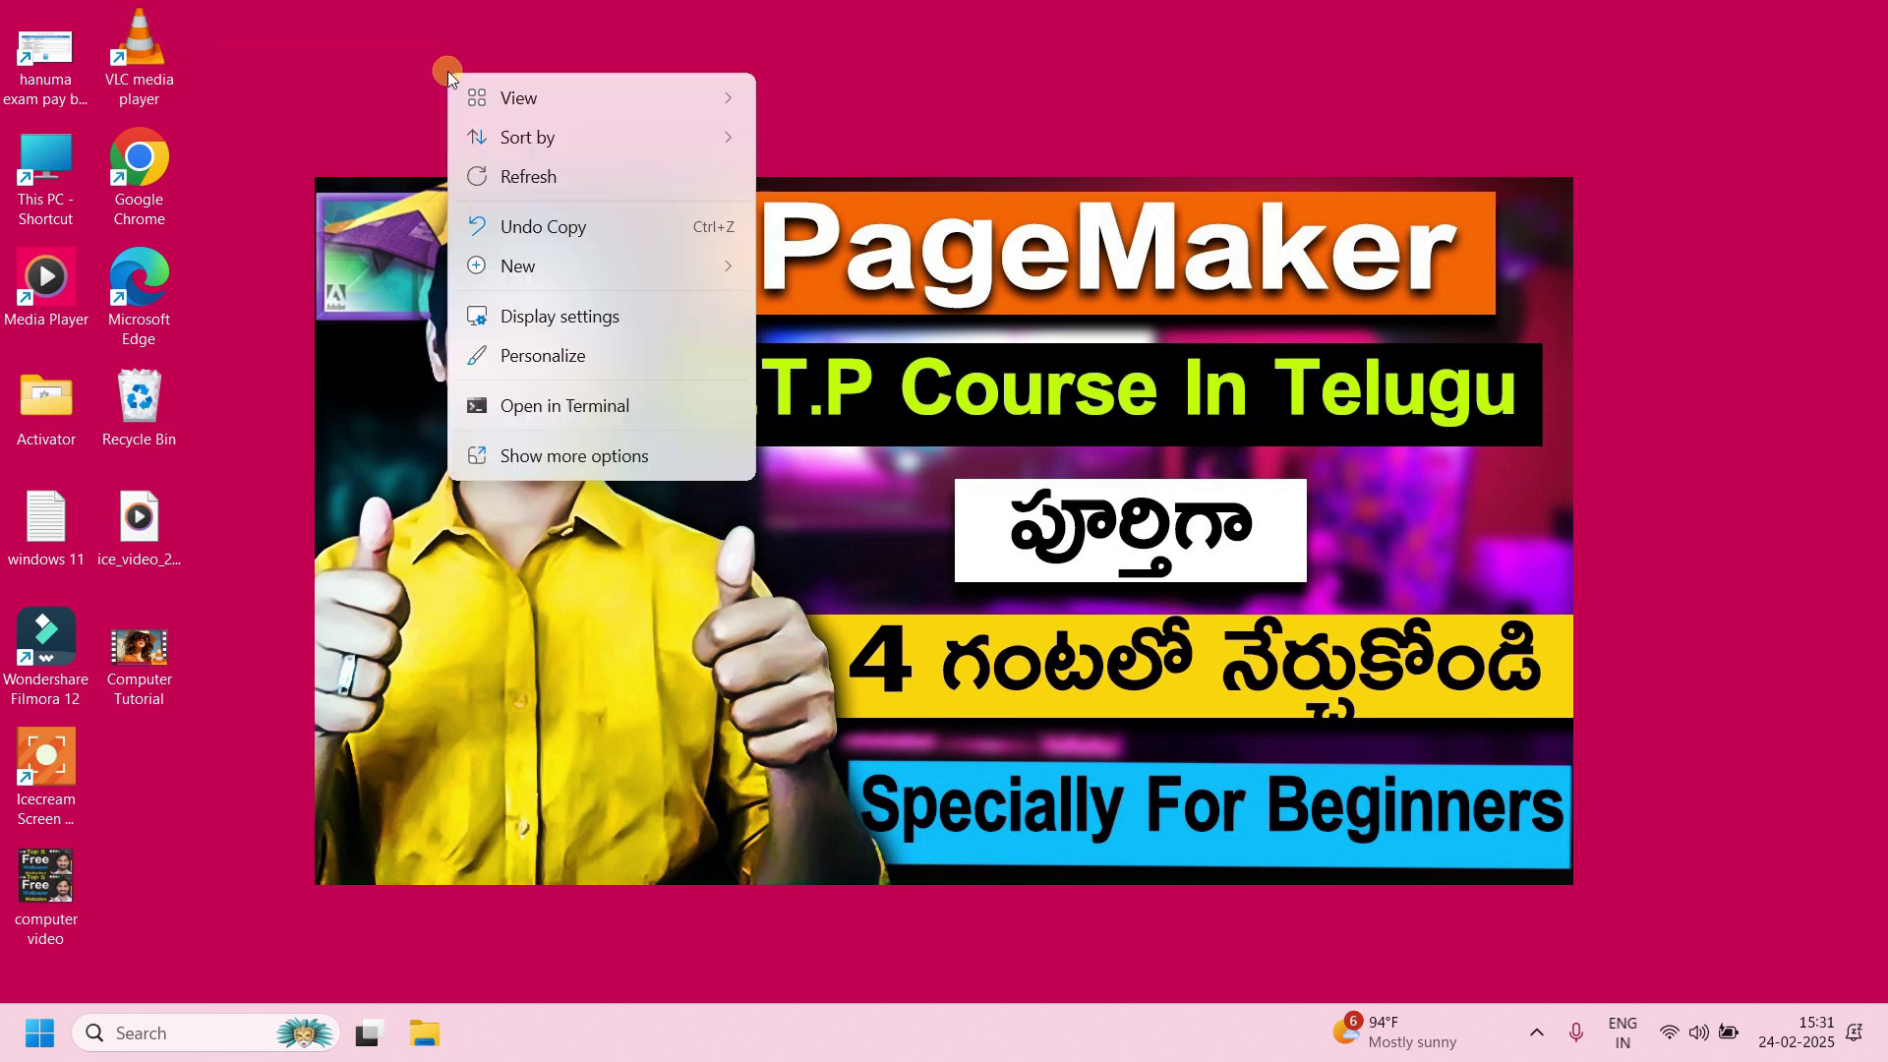
mouse_move(537, 91)
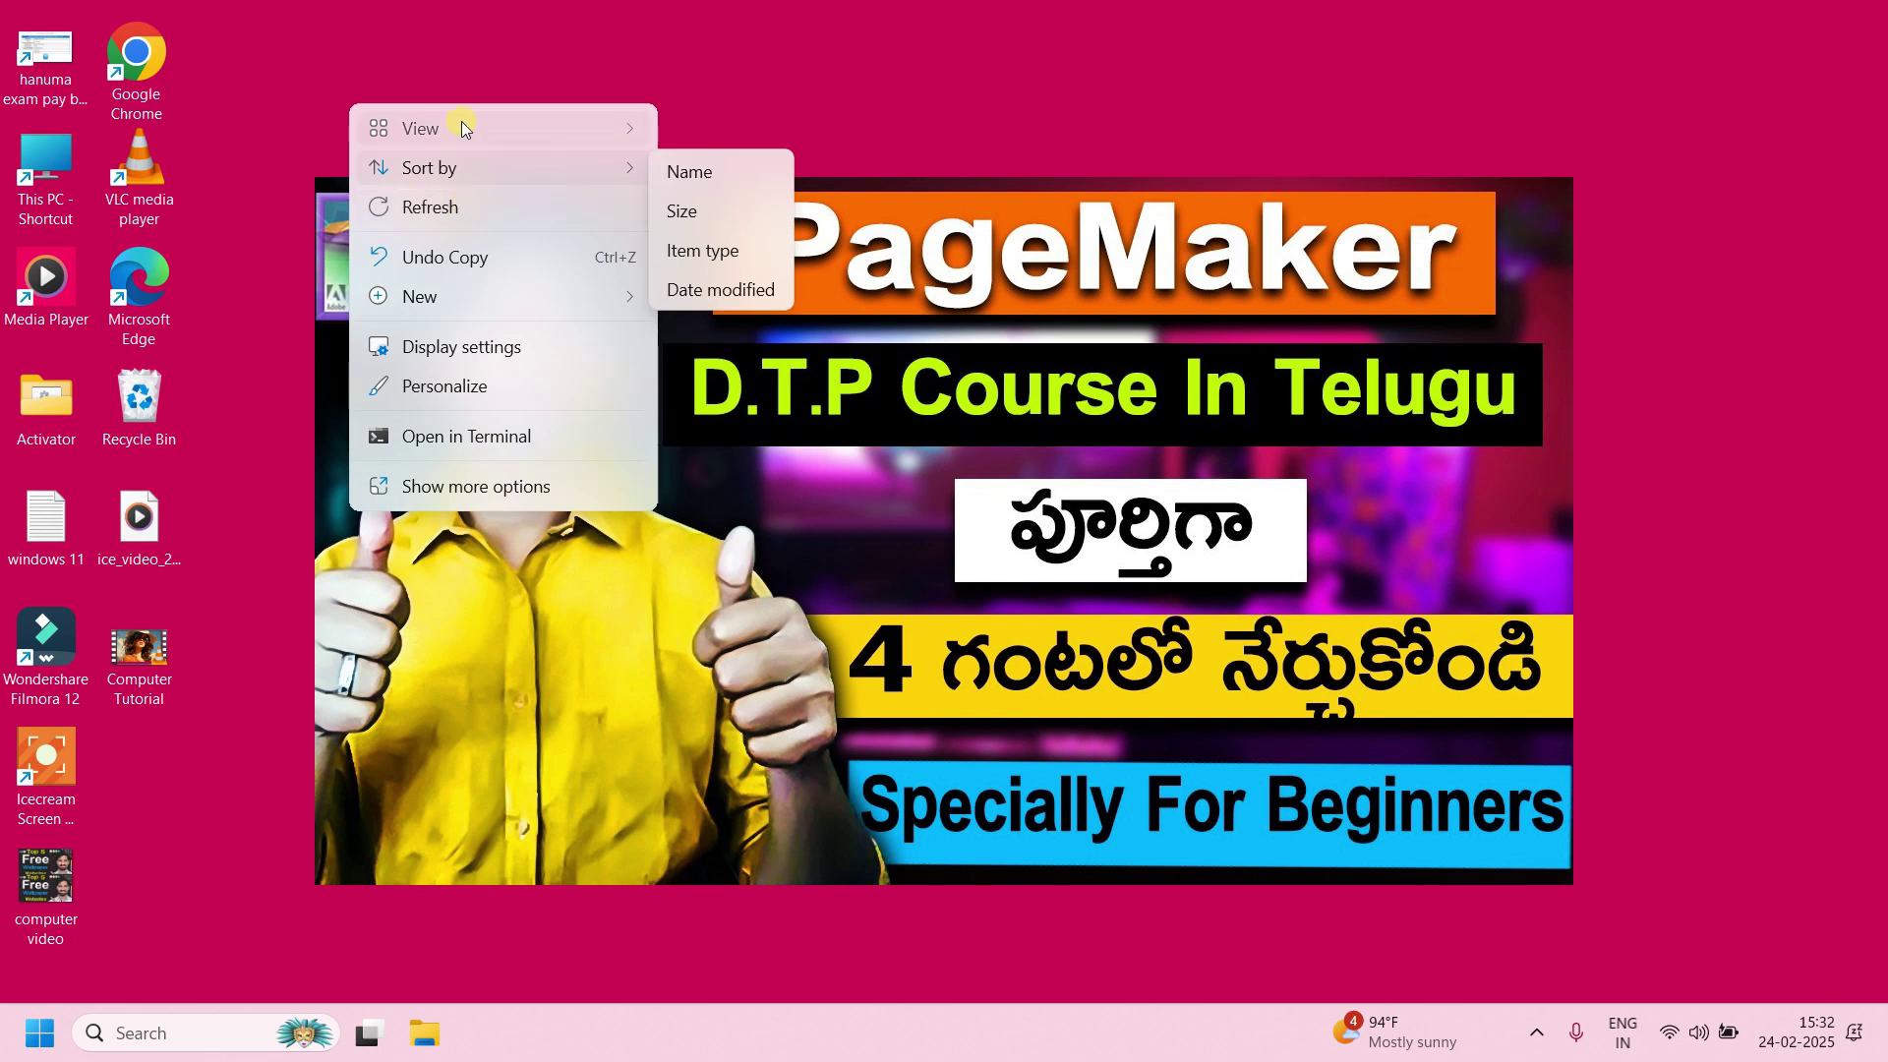
mouse_move(462, 123)
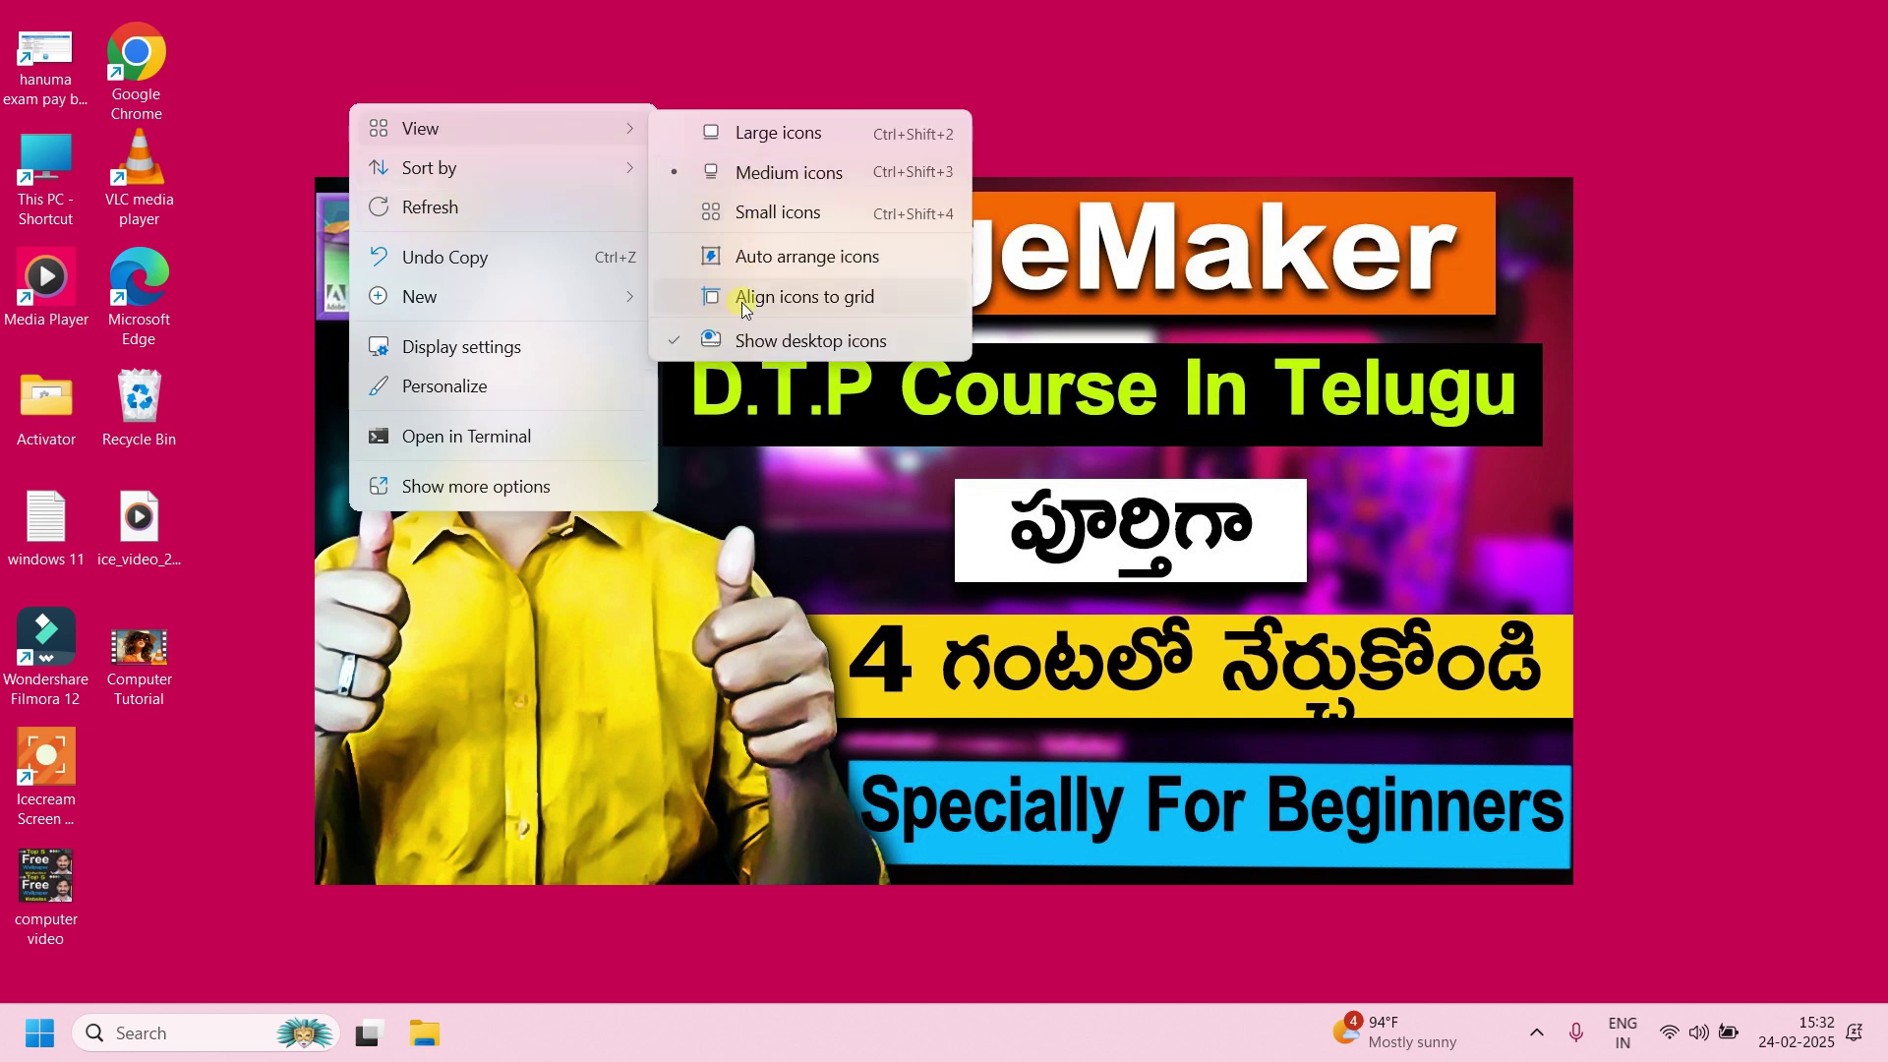
left_click(341, 16)
left_click_drag(179, 38, 239, 108)
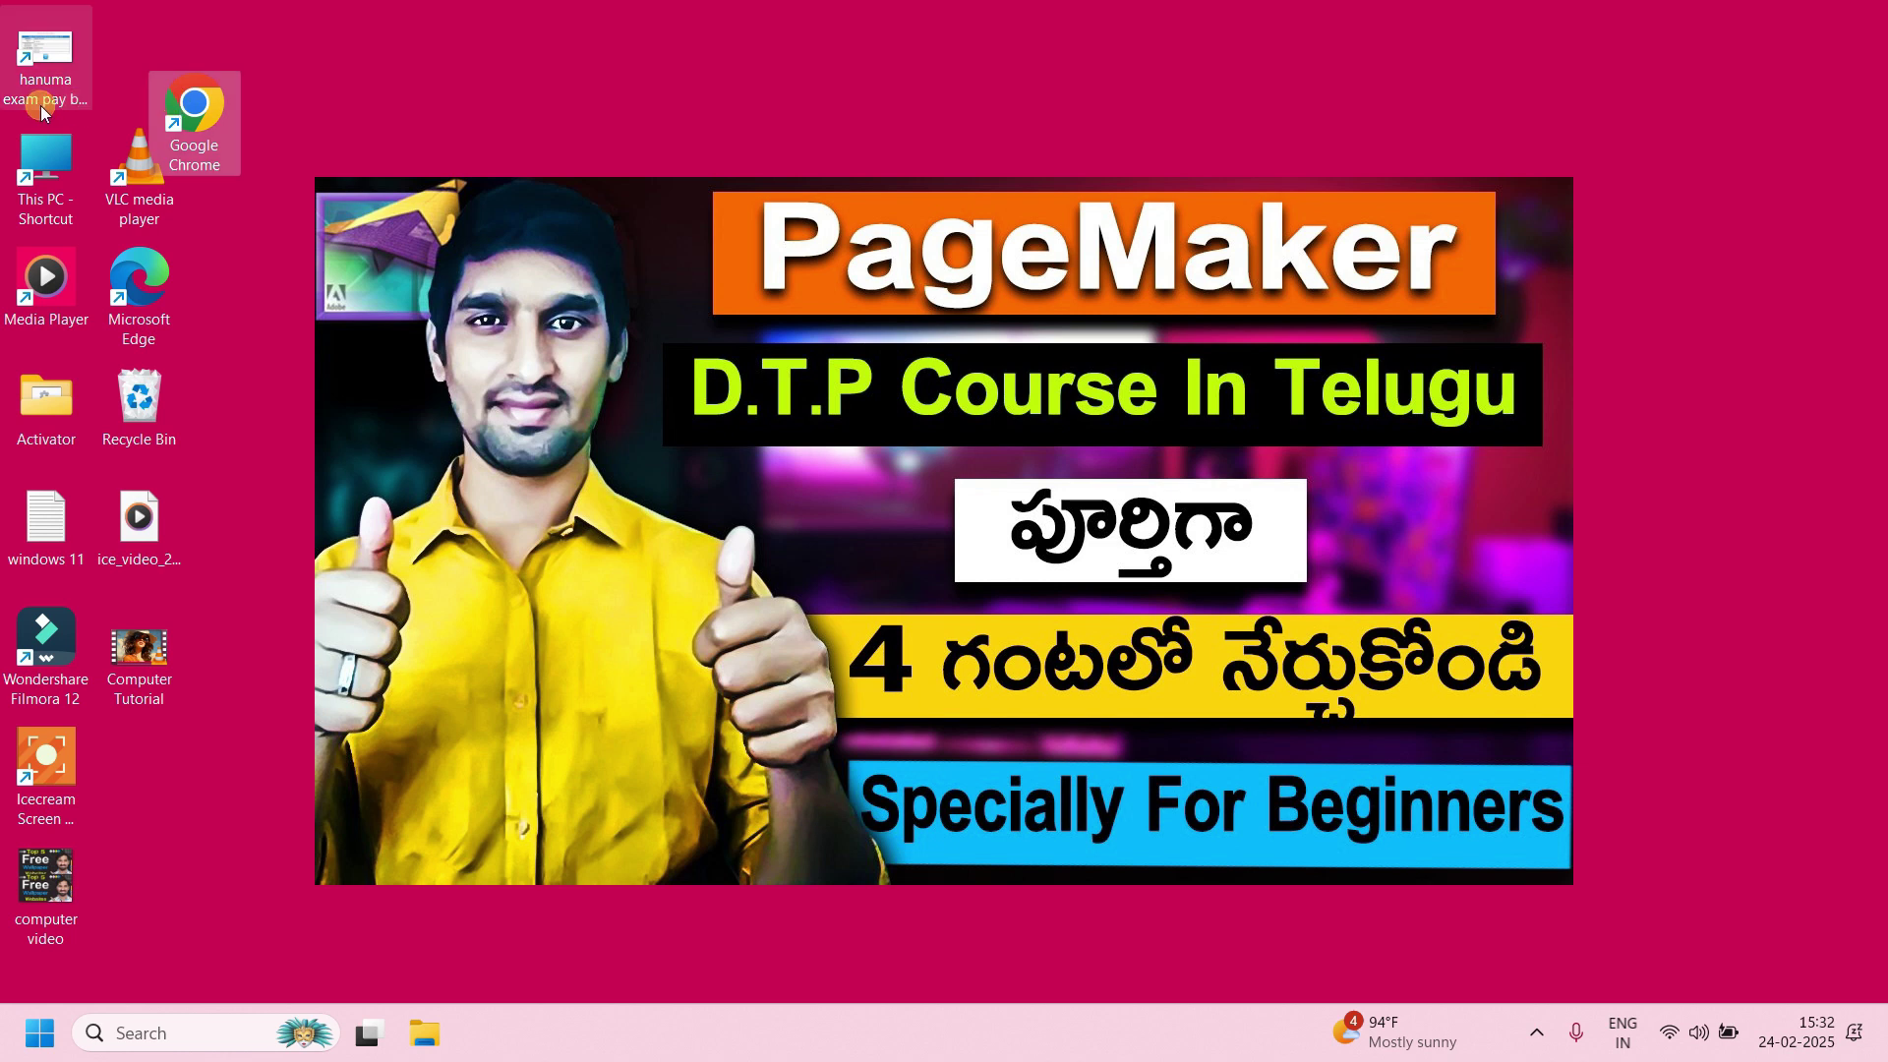
left_click_drag(146, 268, 205, 212)
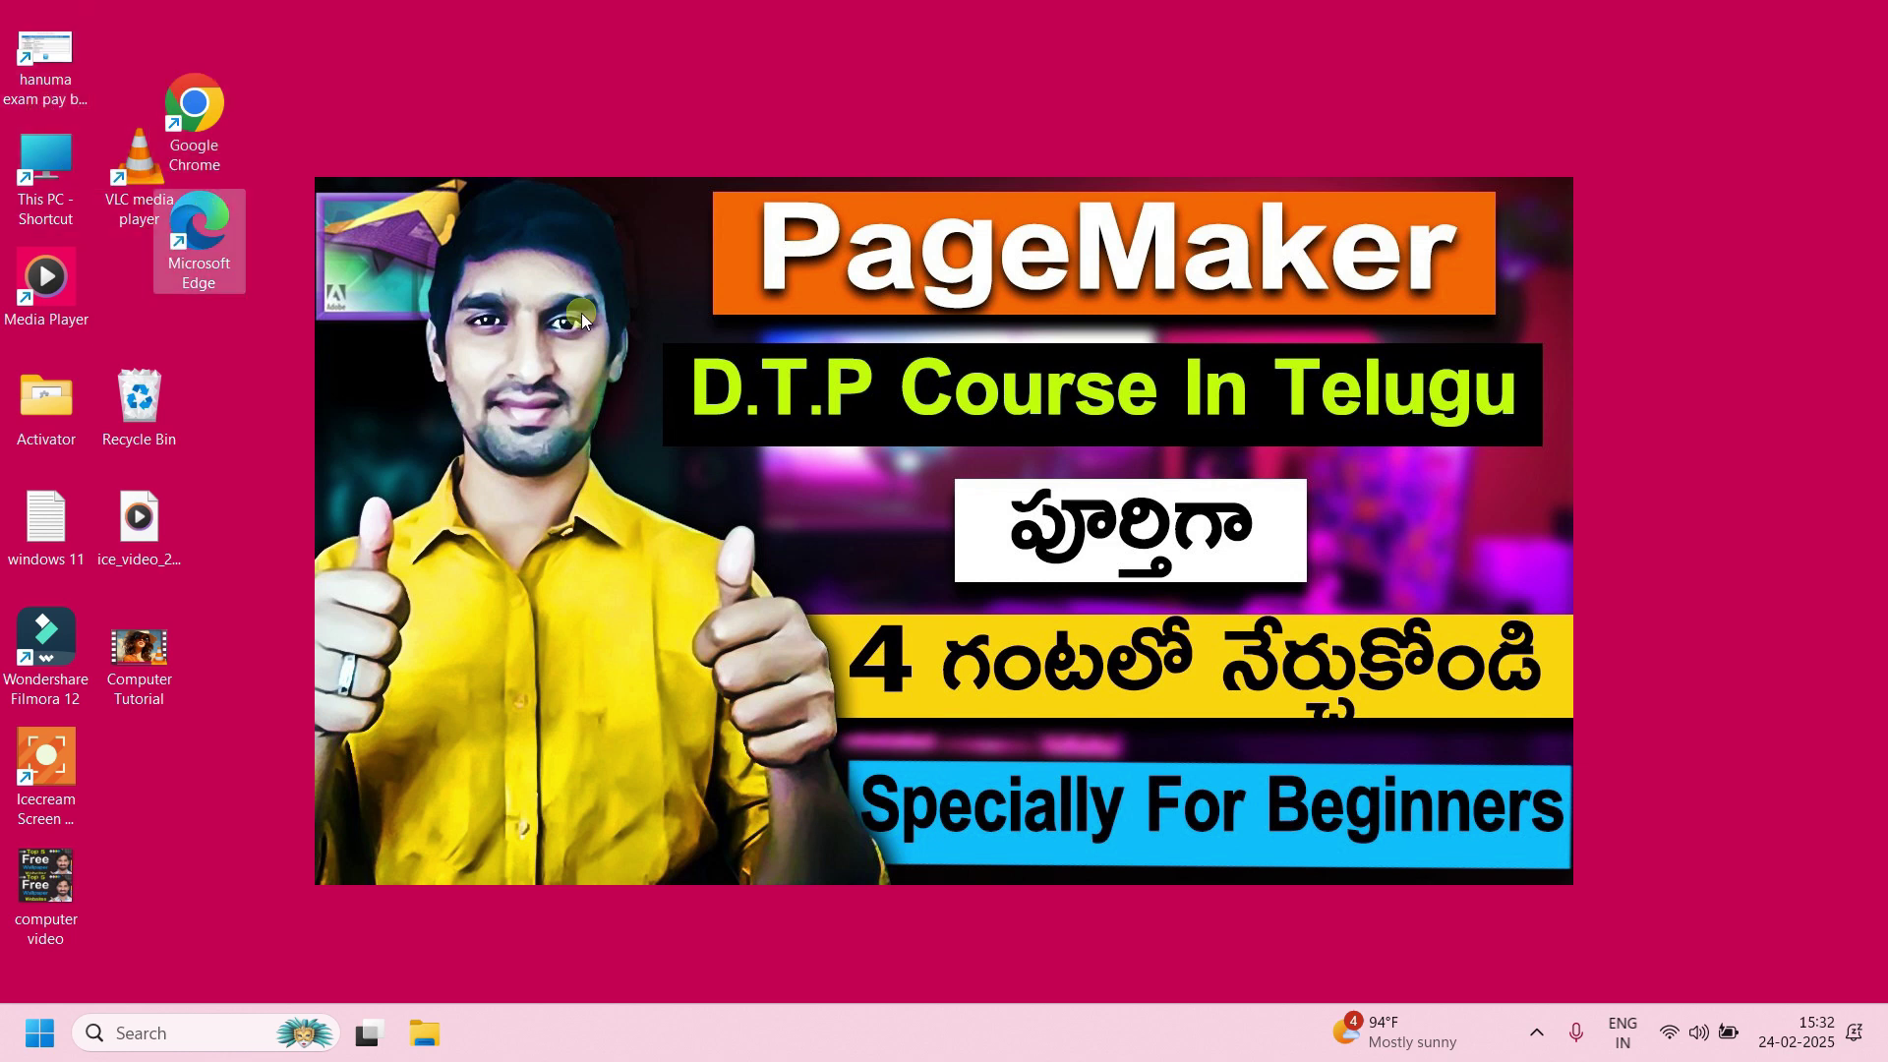
Turn on Align icons to grid and Auto arrange icons so the Google Chrome and Microsoft Edge shortcuts line up with the rest.
right_click(495, 84)
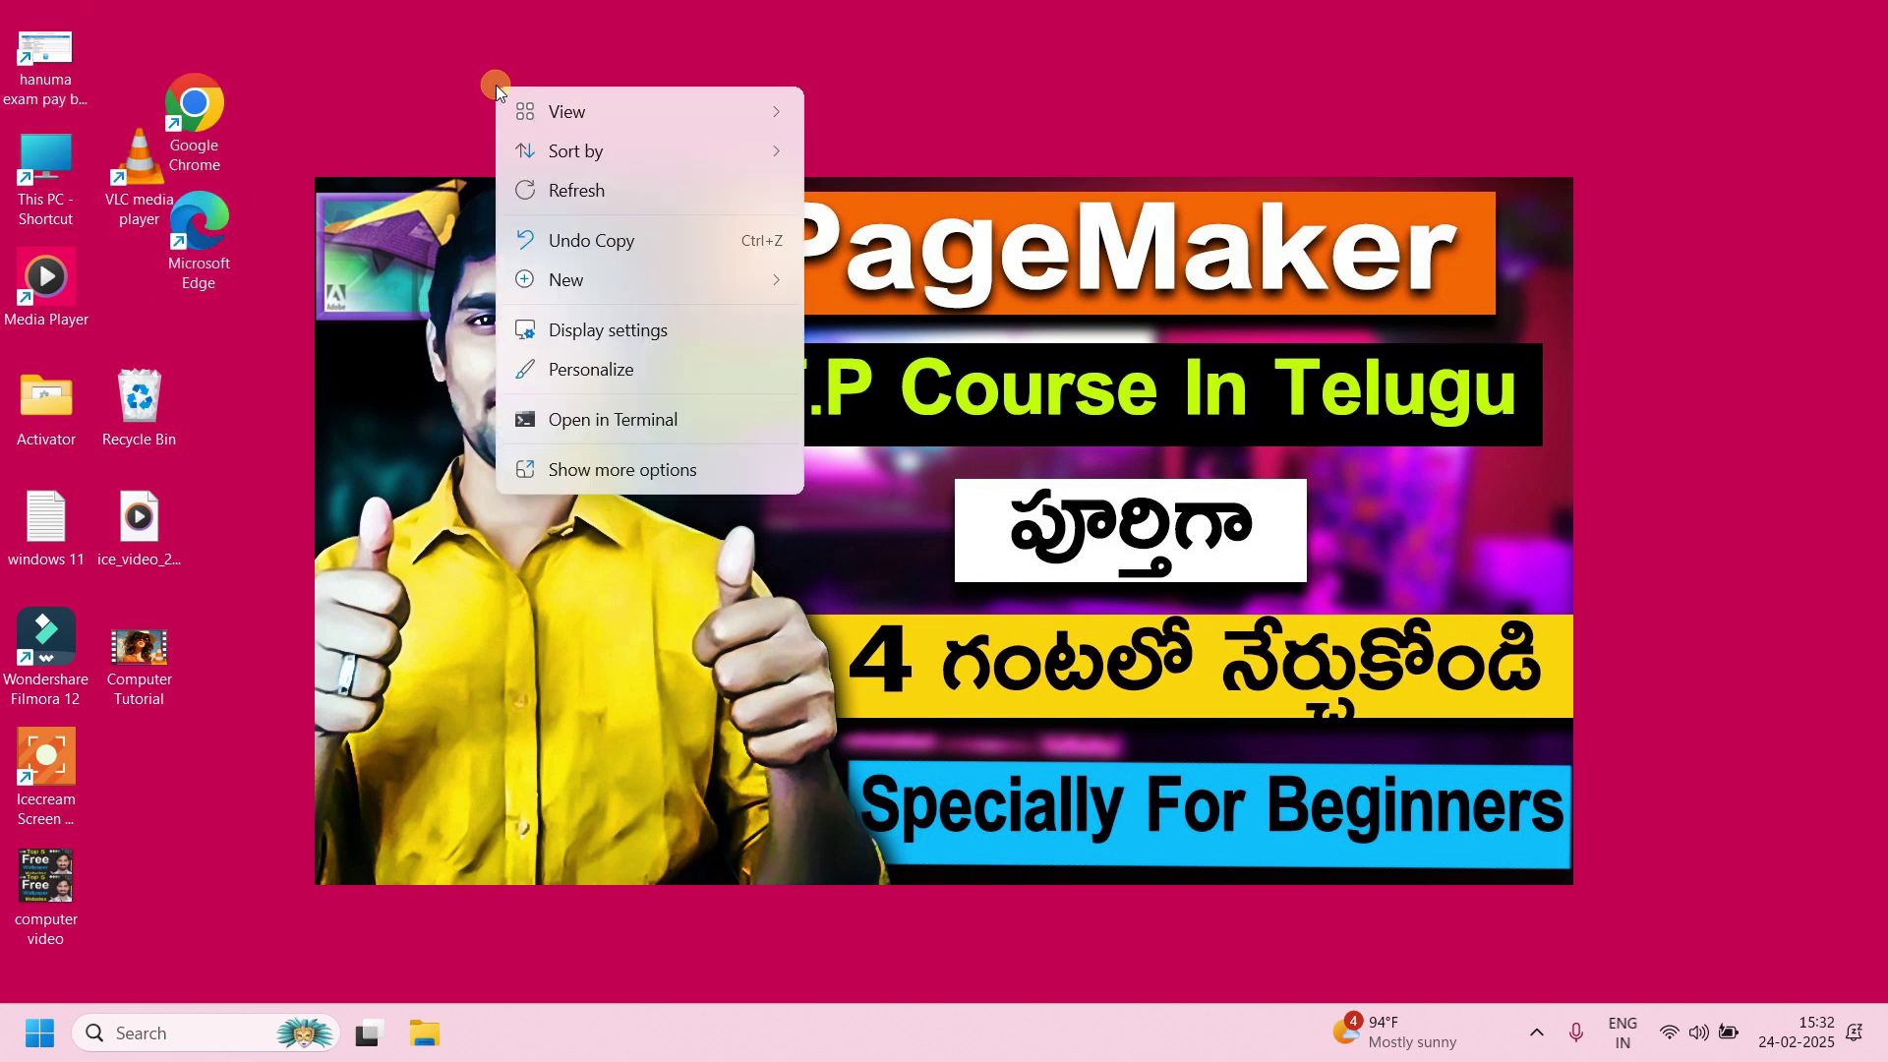
mouse_move(606, 108)
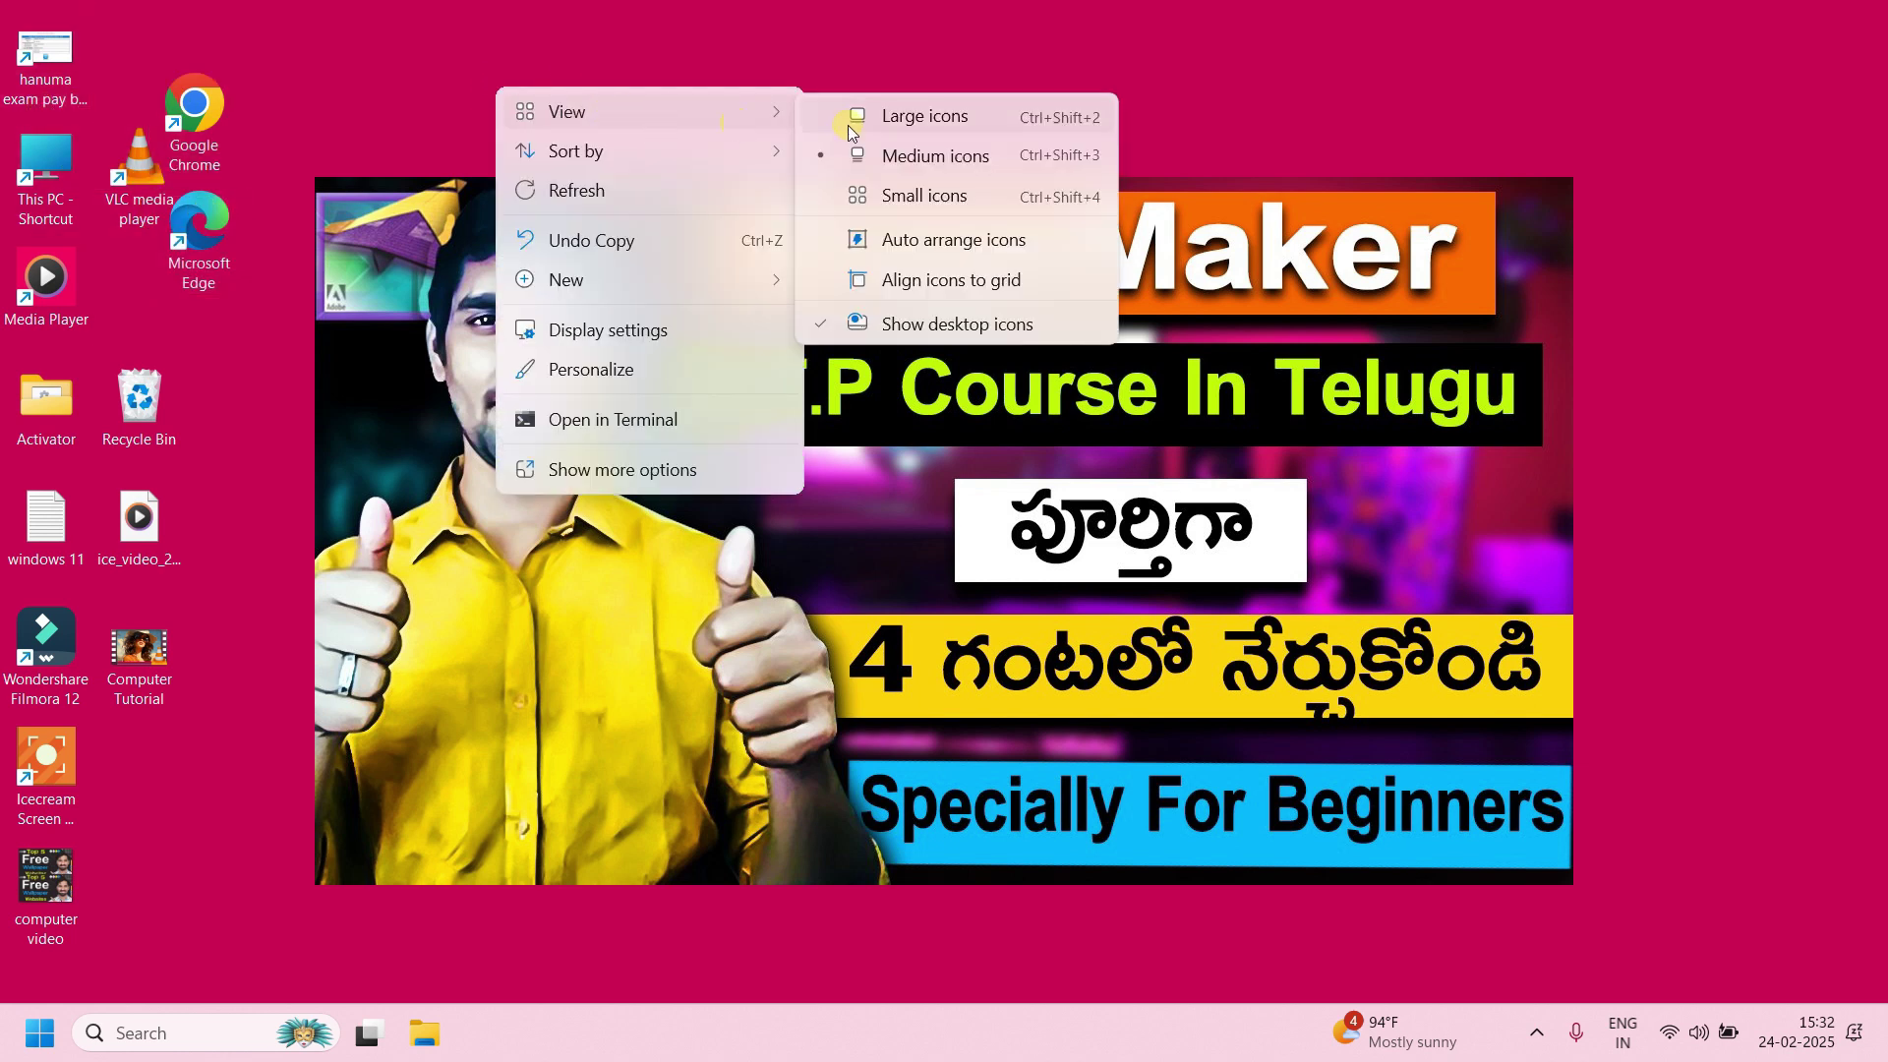
left_click(924, 280)
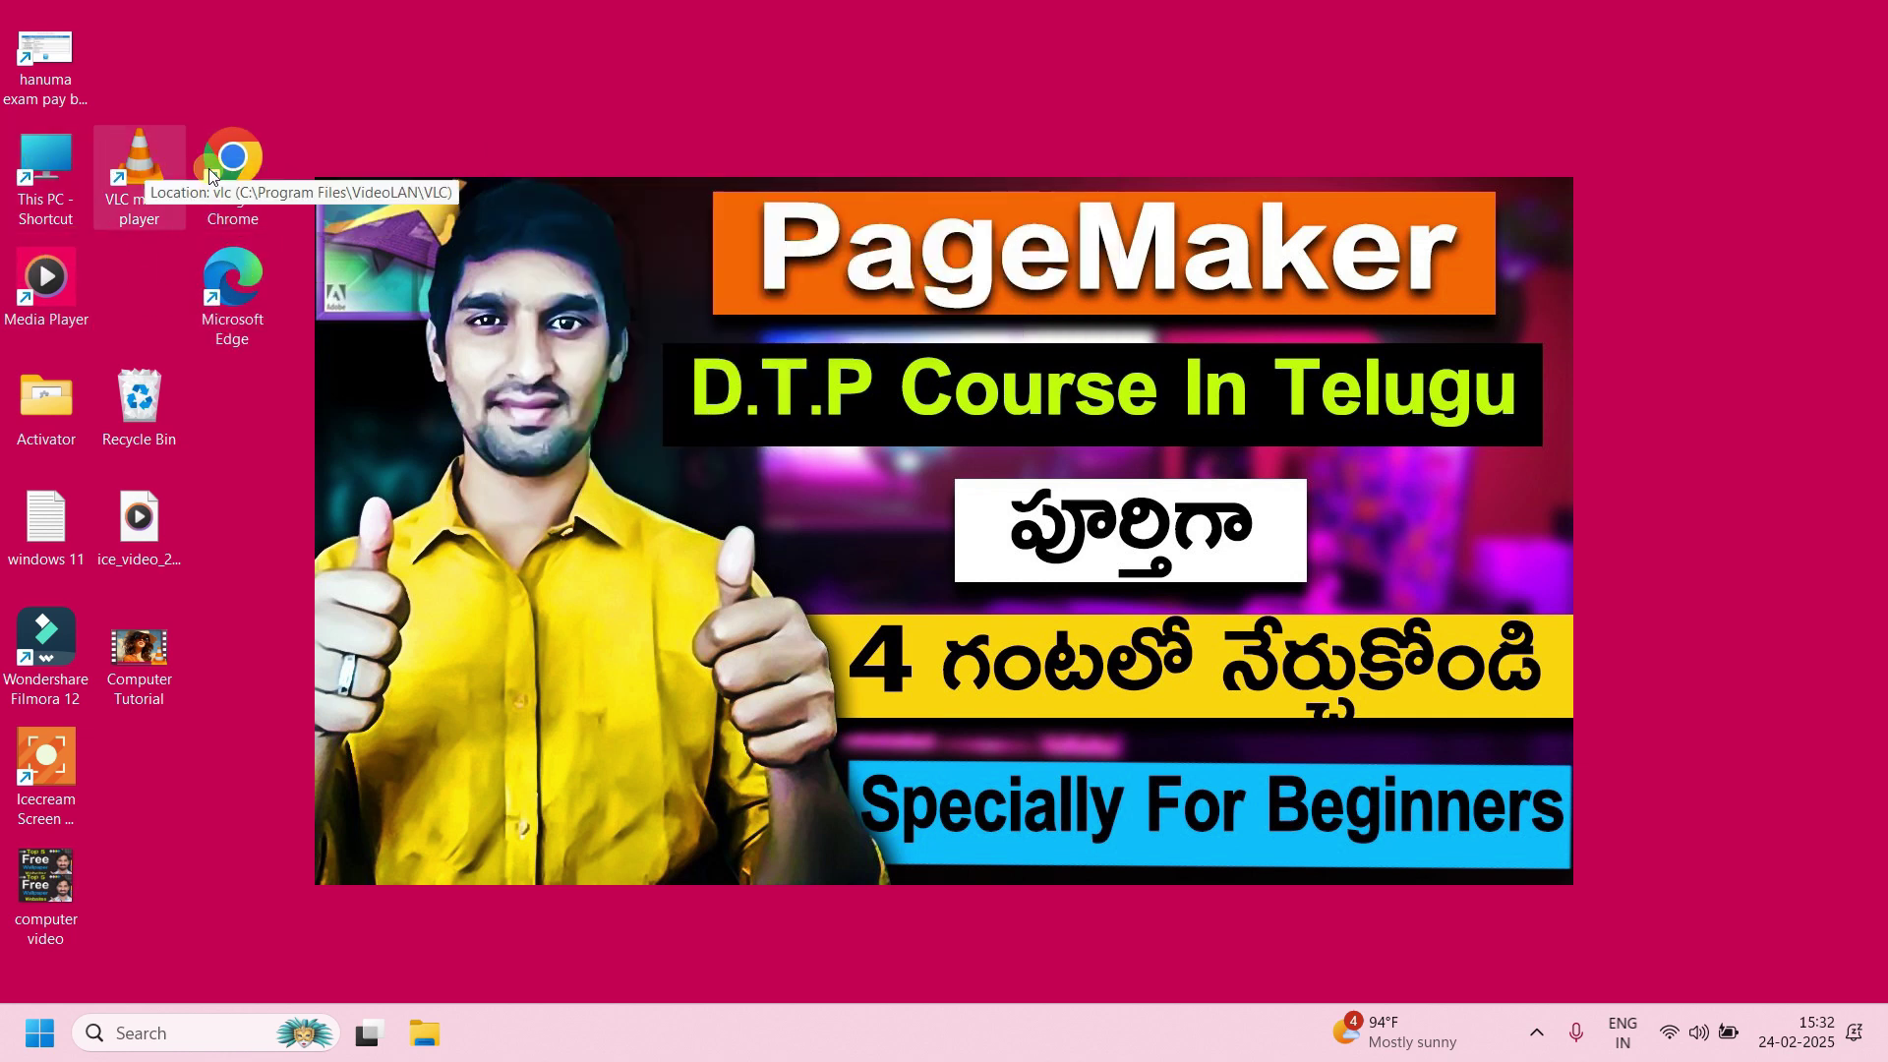
right_click(557, 127)
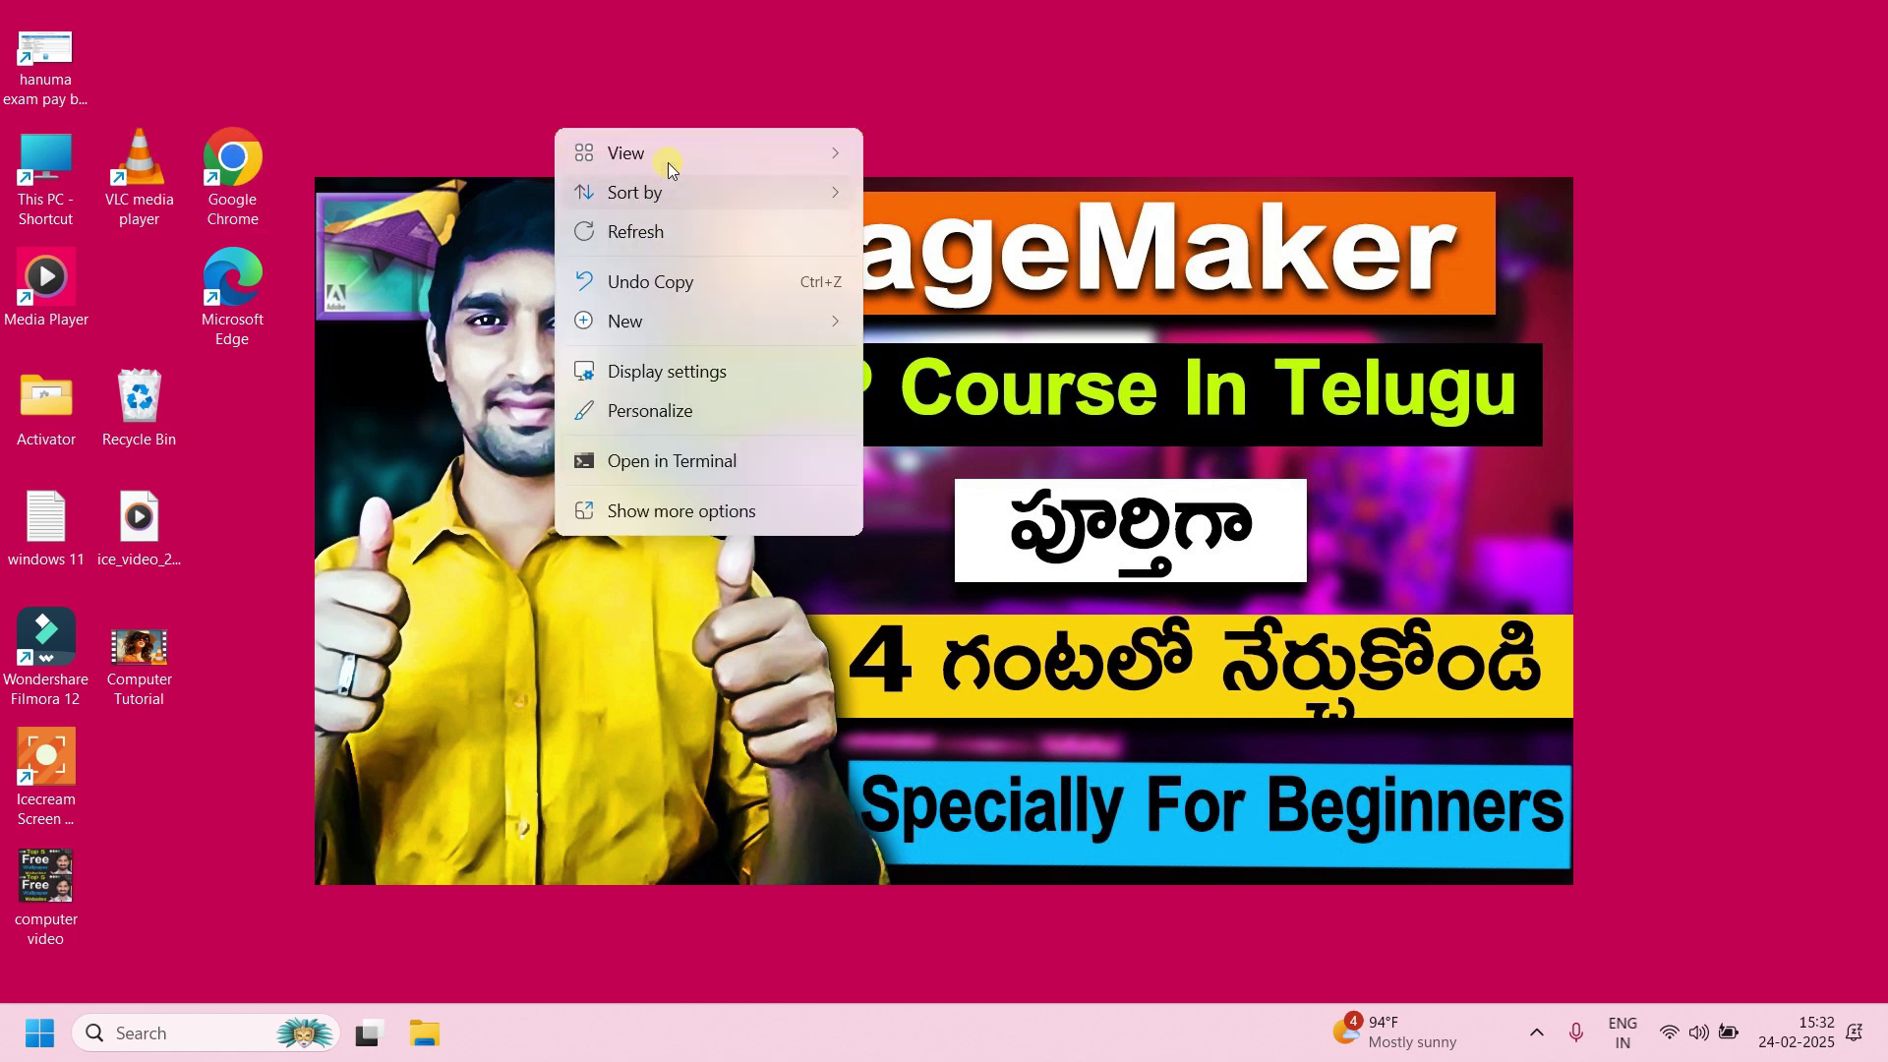
mouse_move(712, 156)
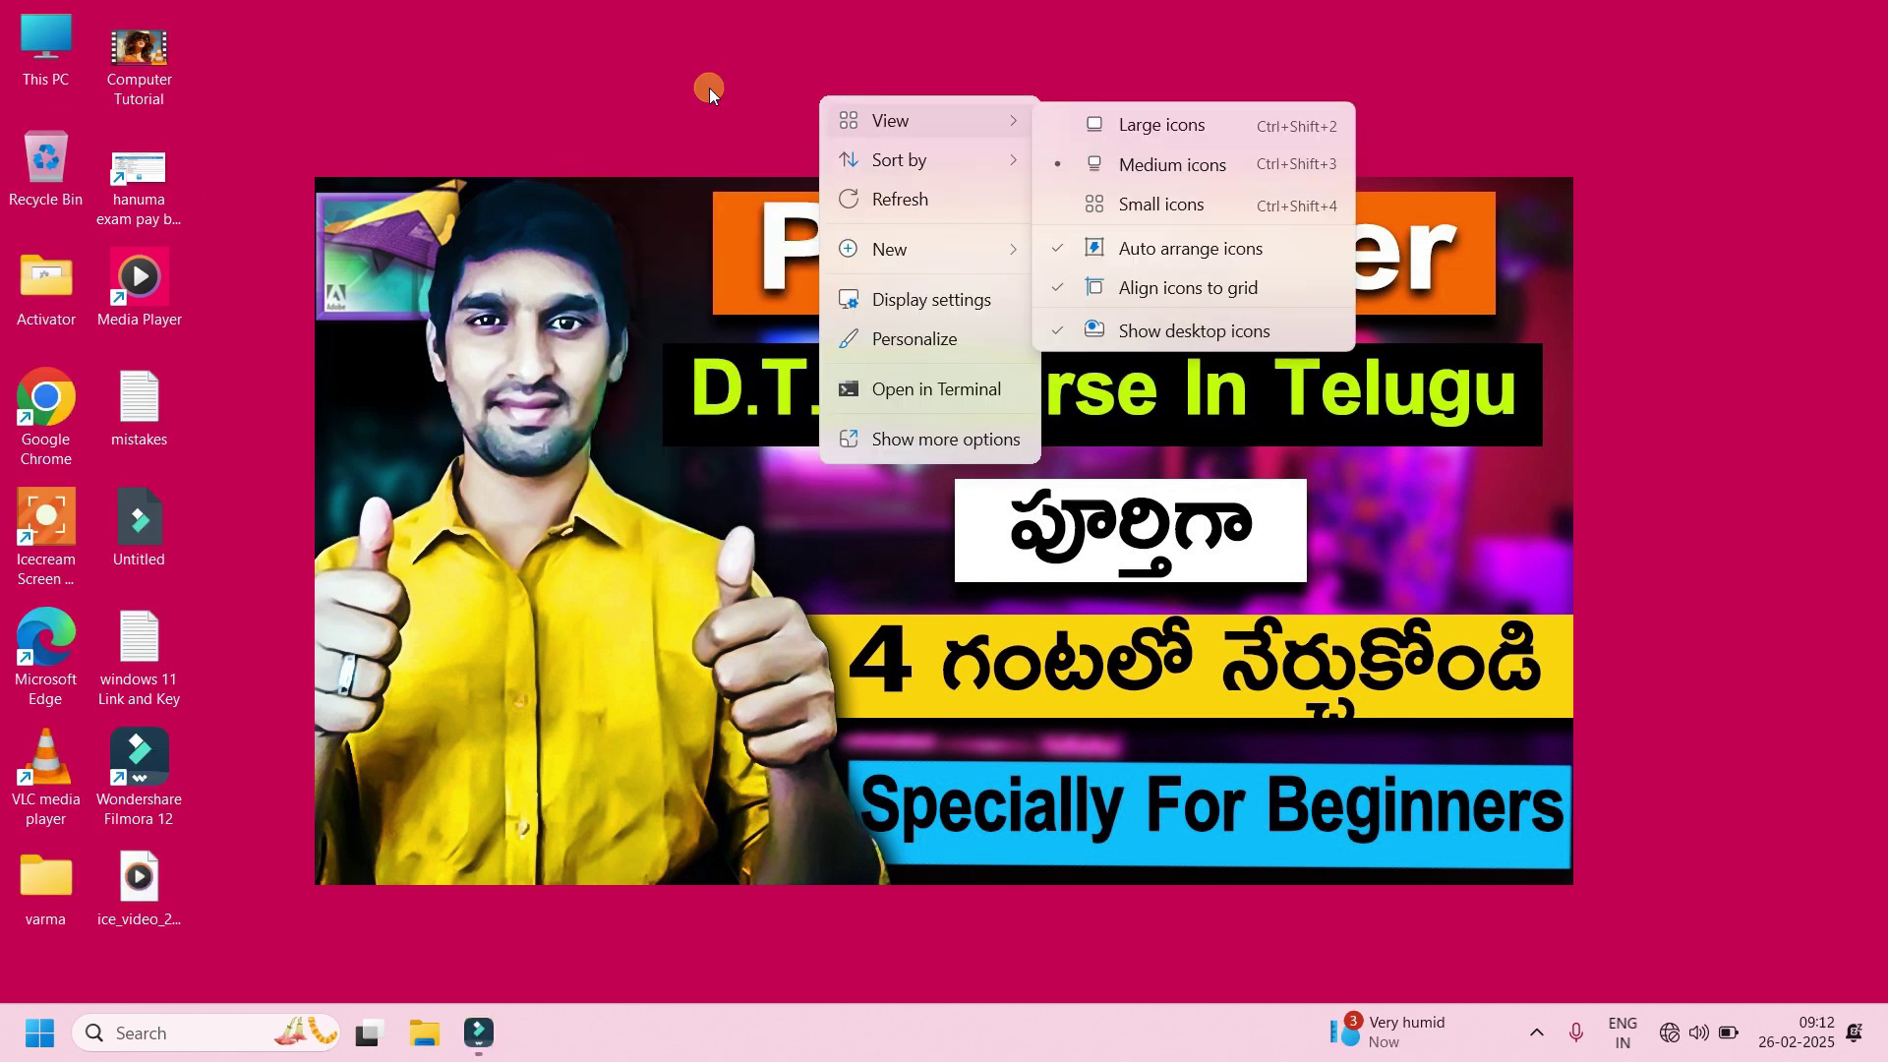
Hide all the desktop icons with the Show desktop icons option, and show them again.
left_click(710, 86)
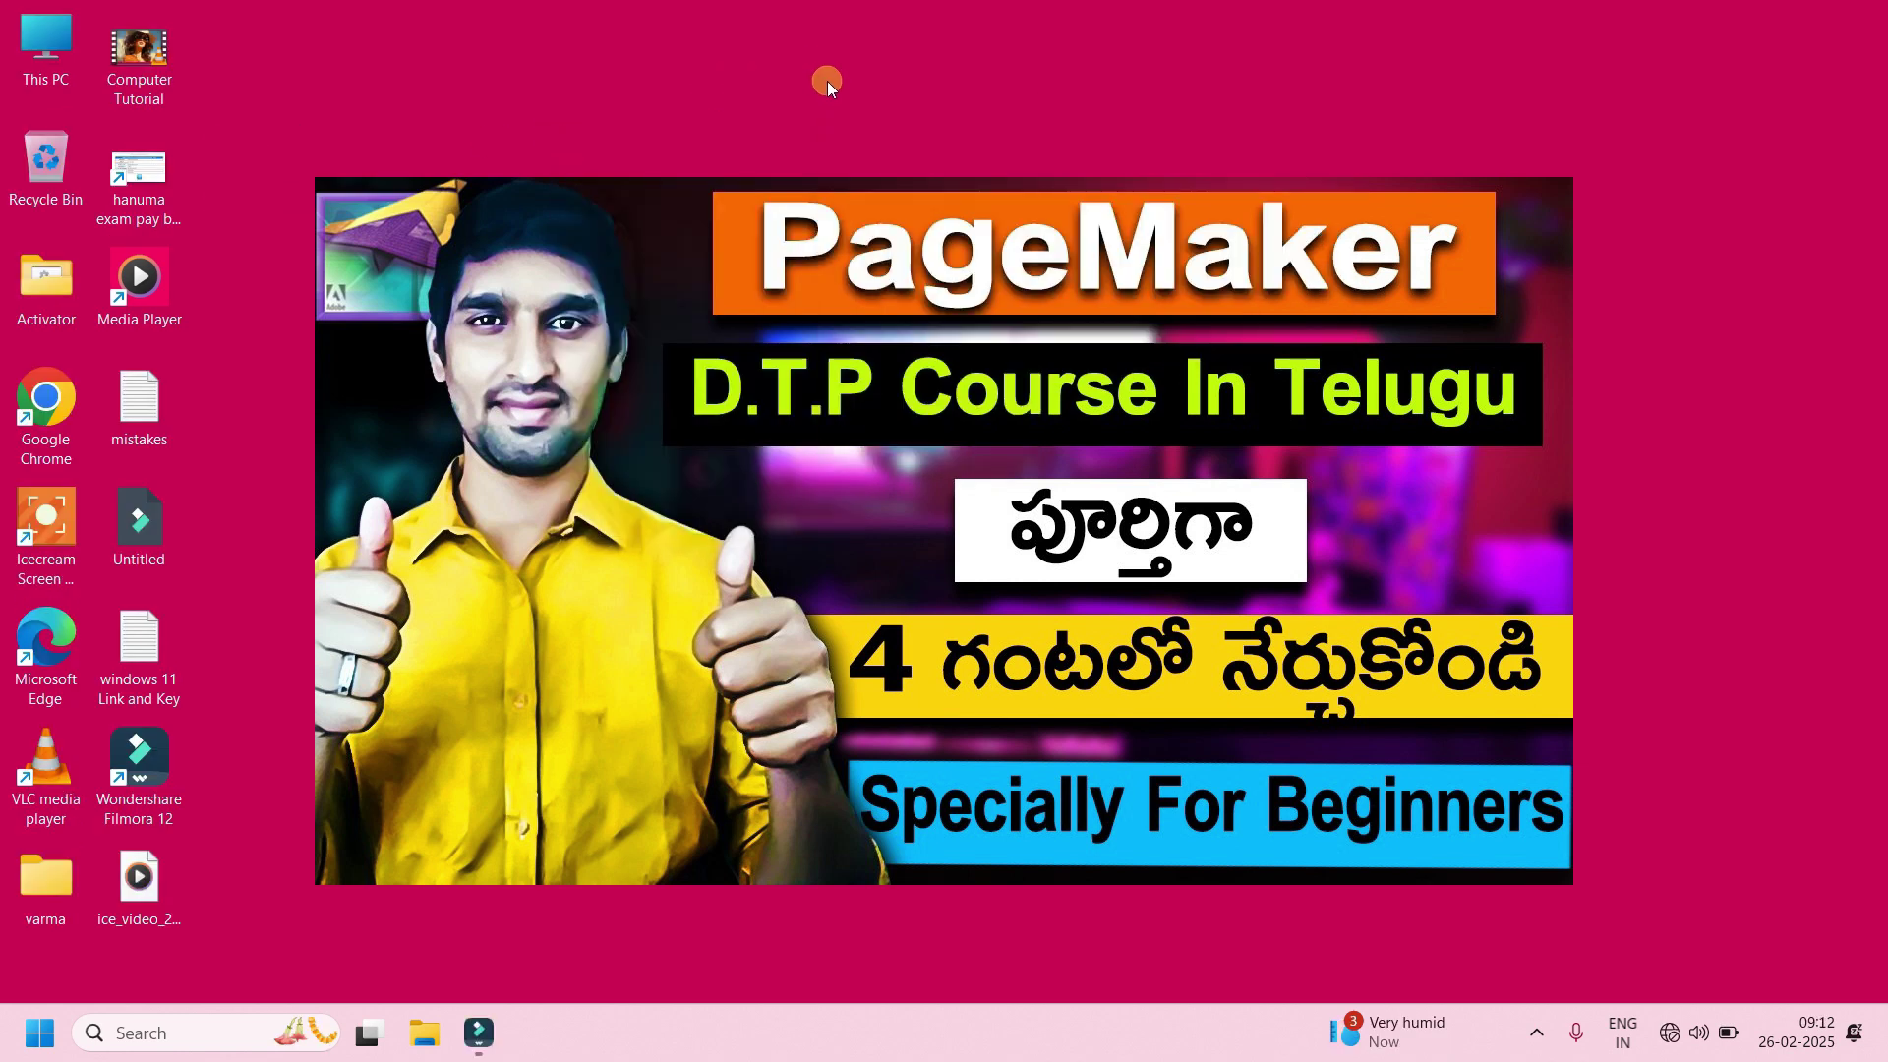
right_click(810, 72)
mouse_move(959, 99)
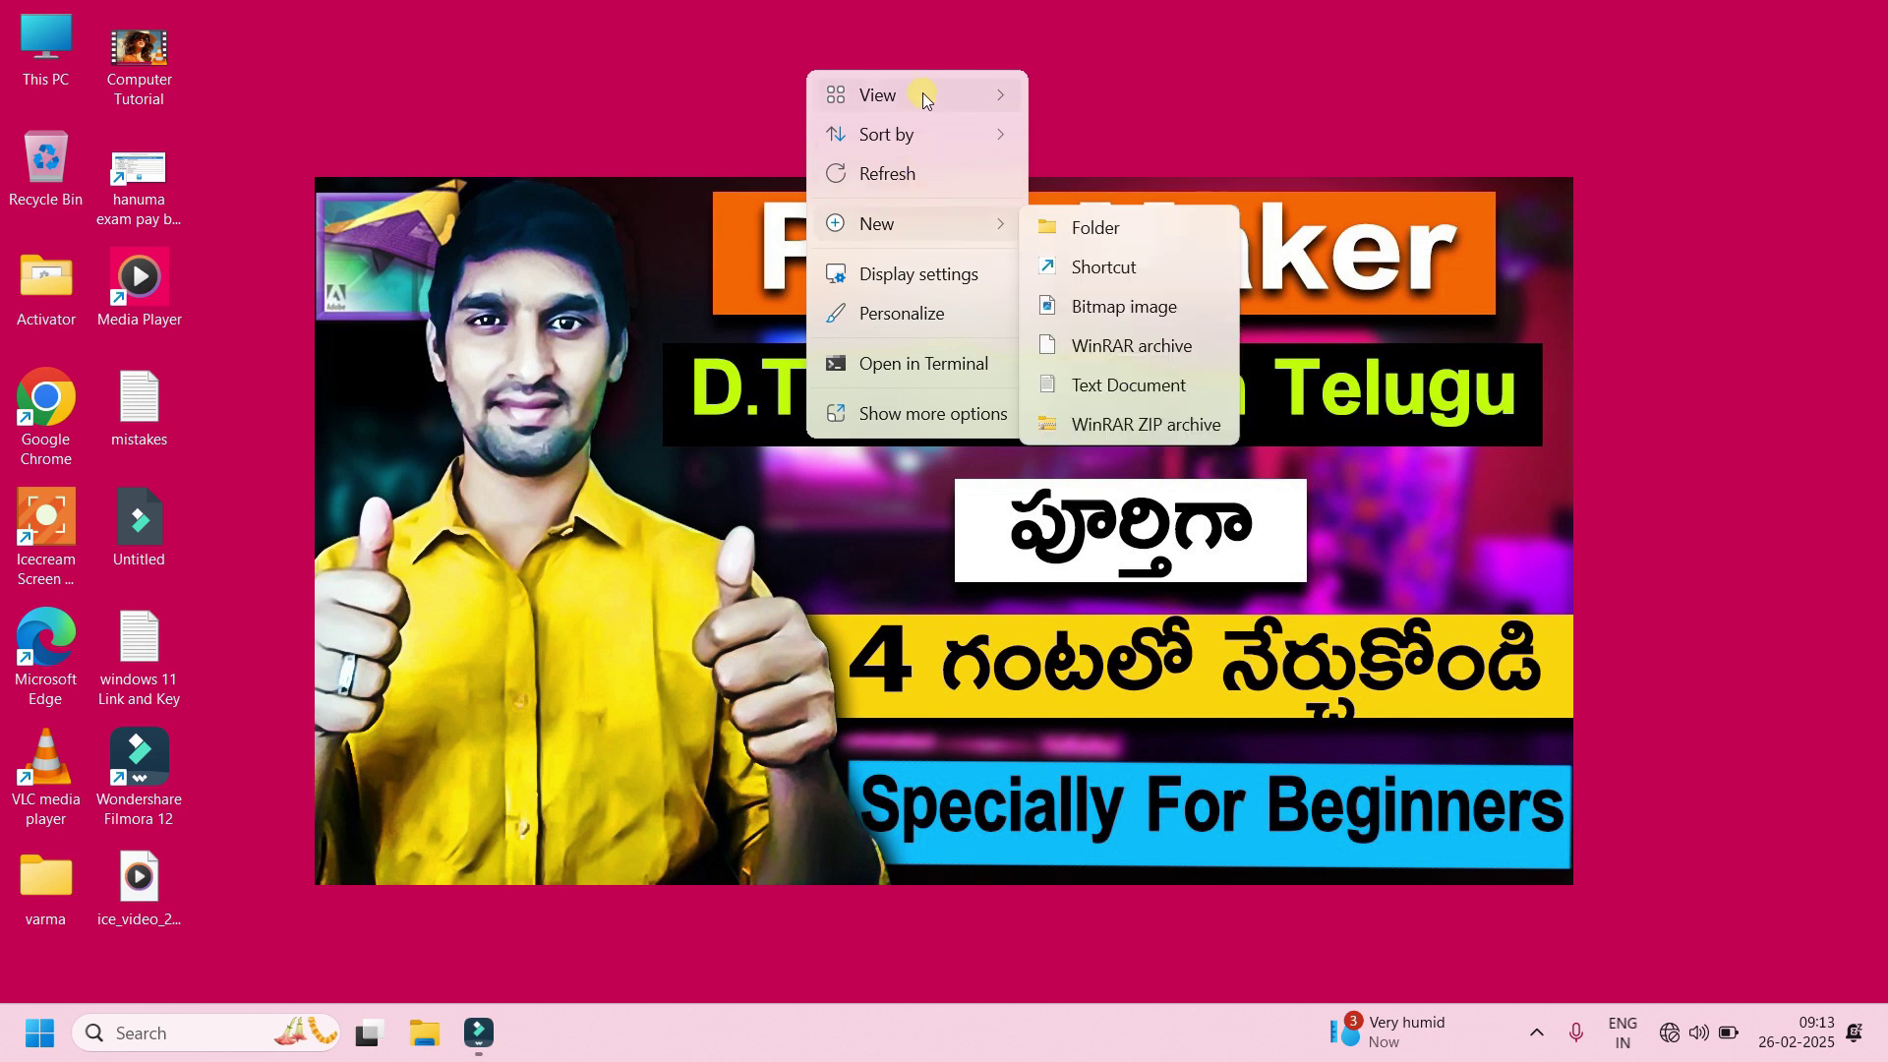
left_click(1138, 303)
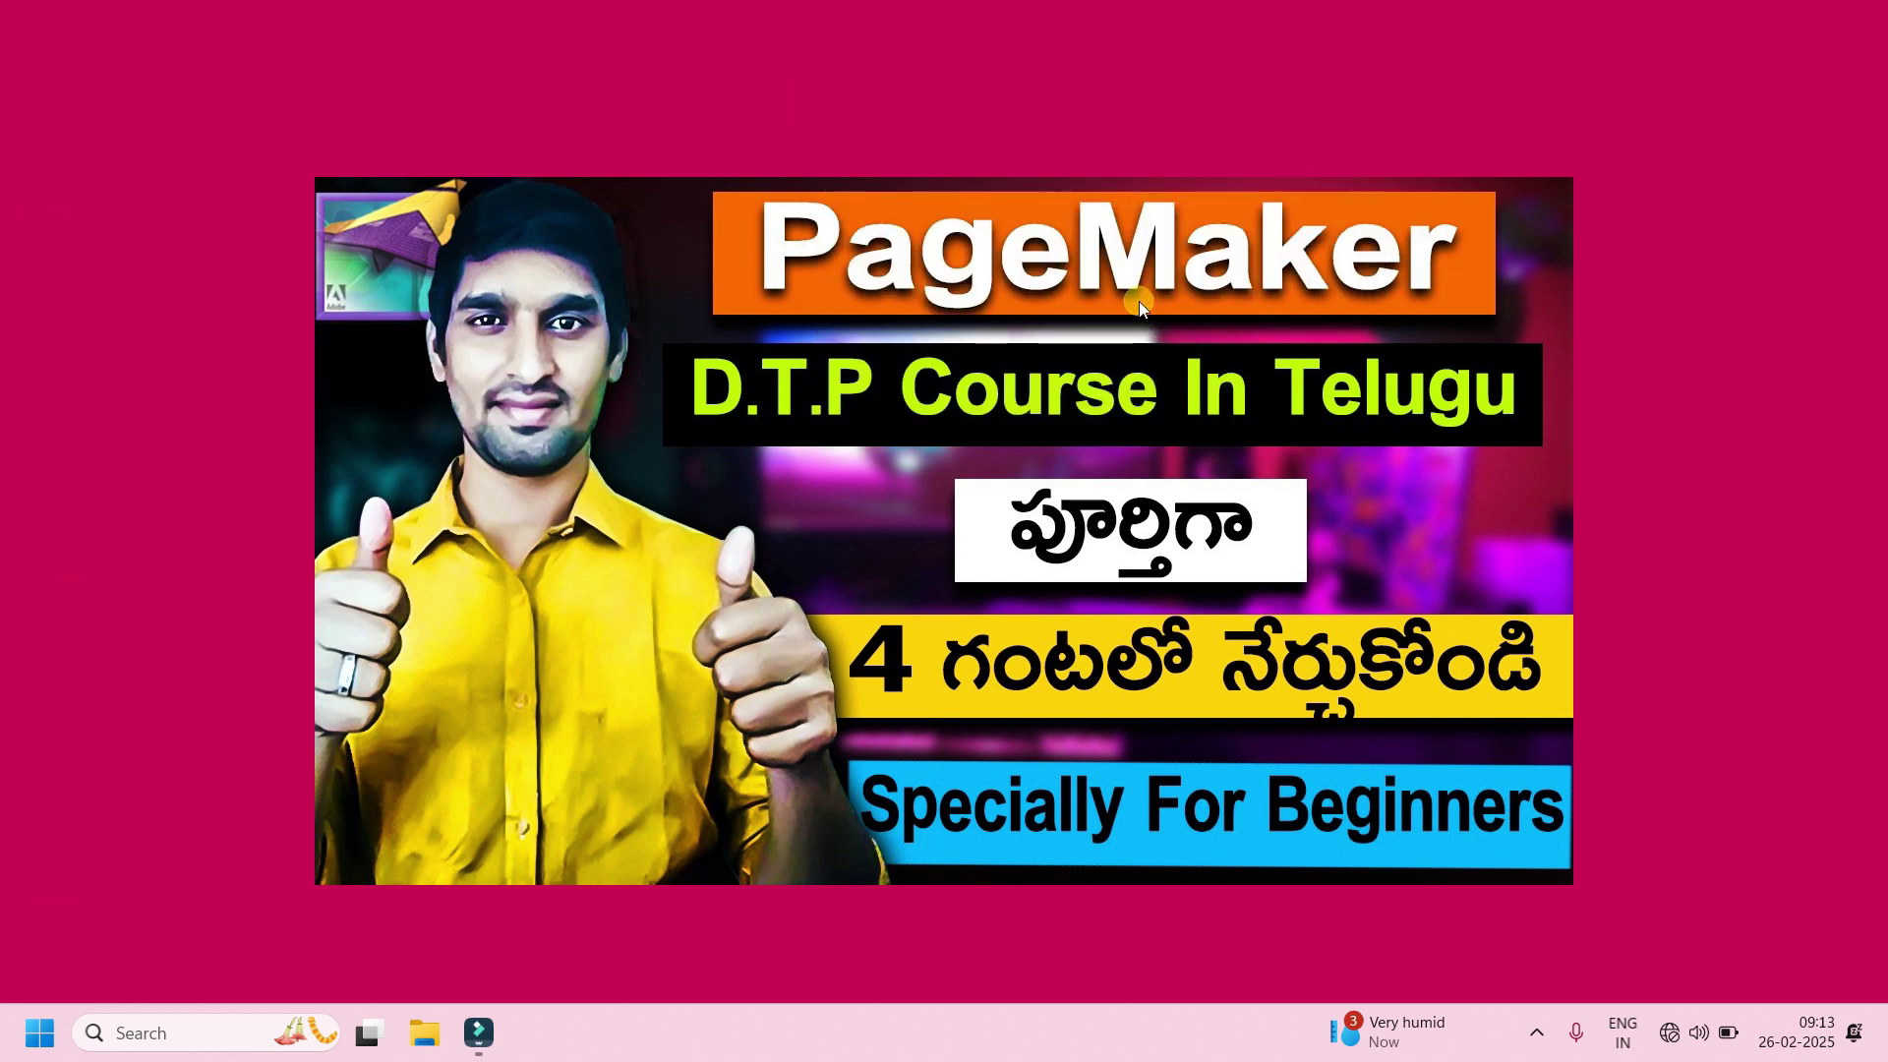
right_click(948, 130)
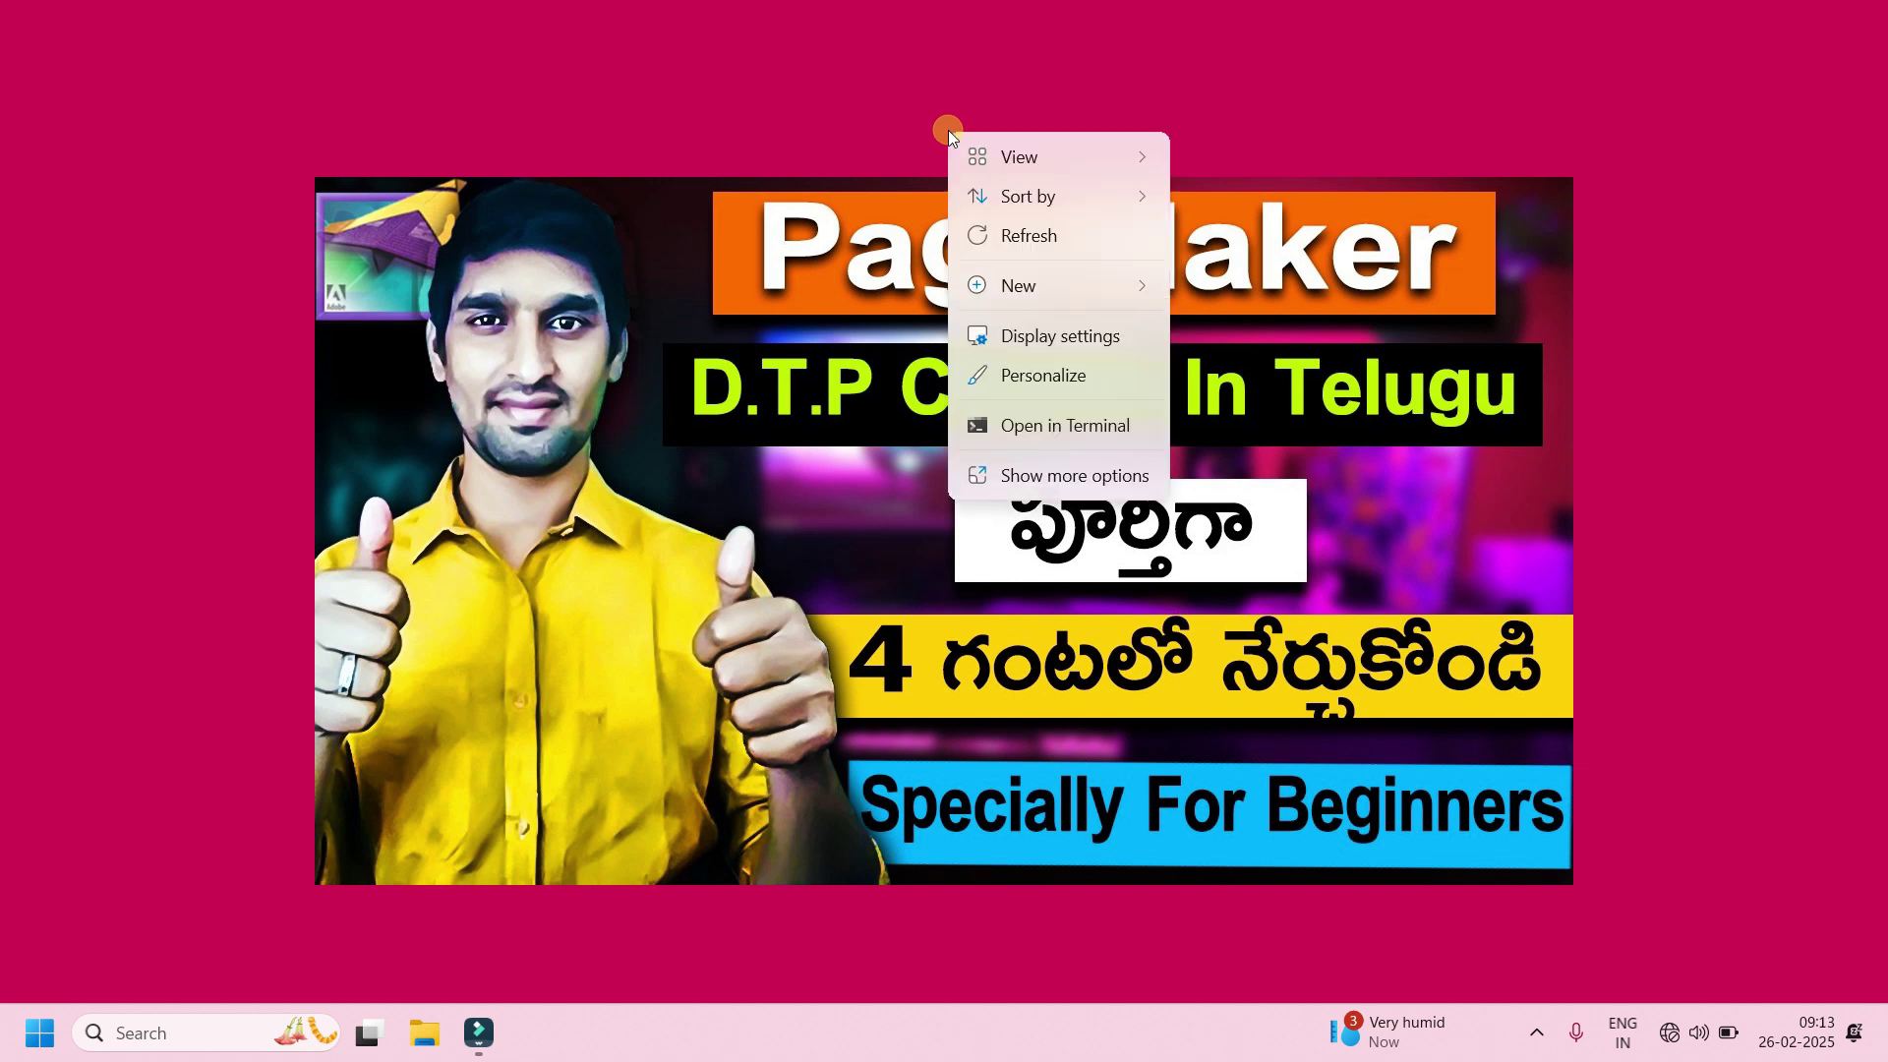
mouse_move(1082, 160)
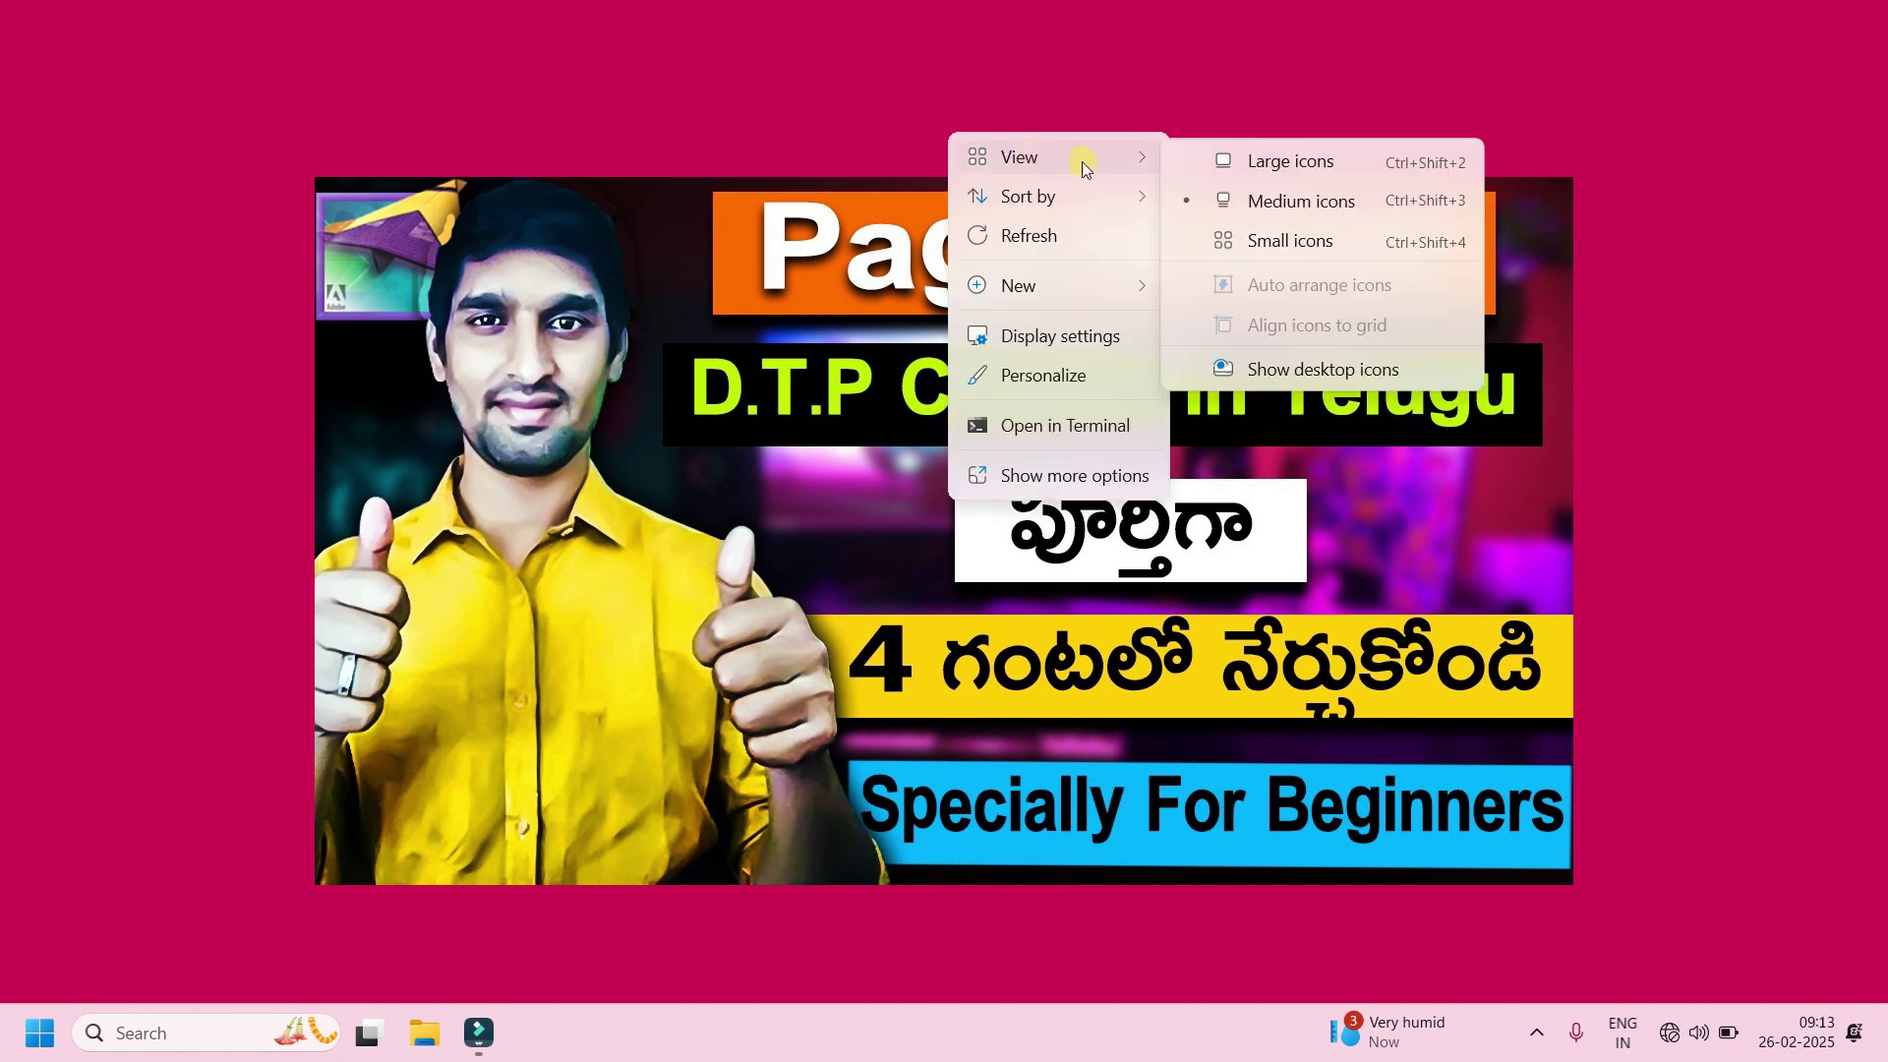
left_click(1260, 370)
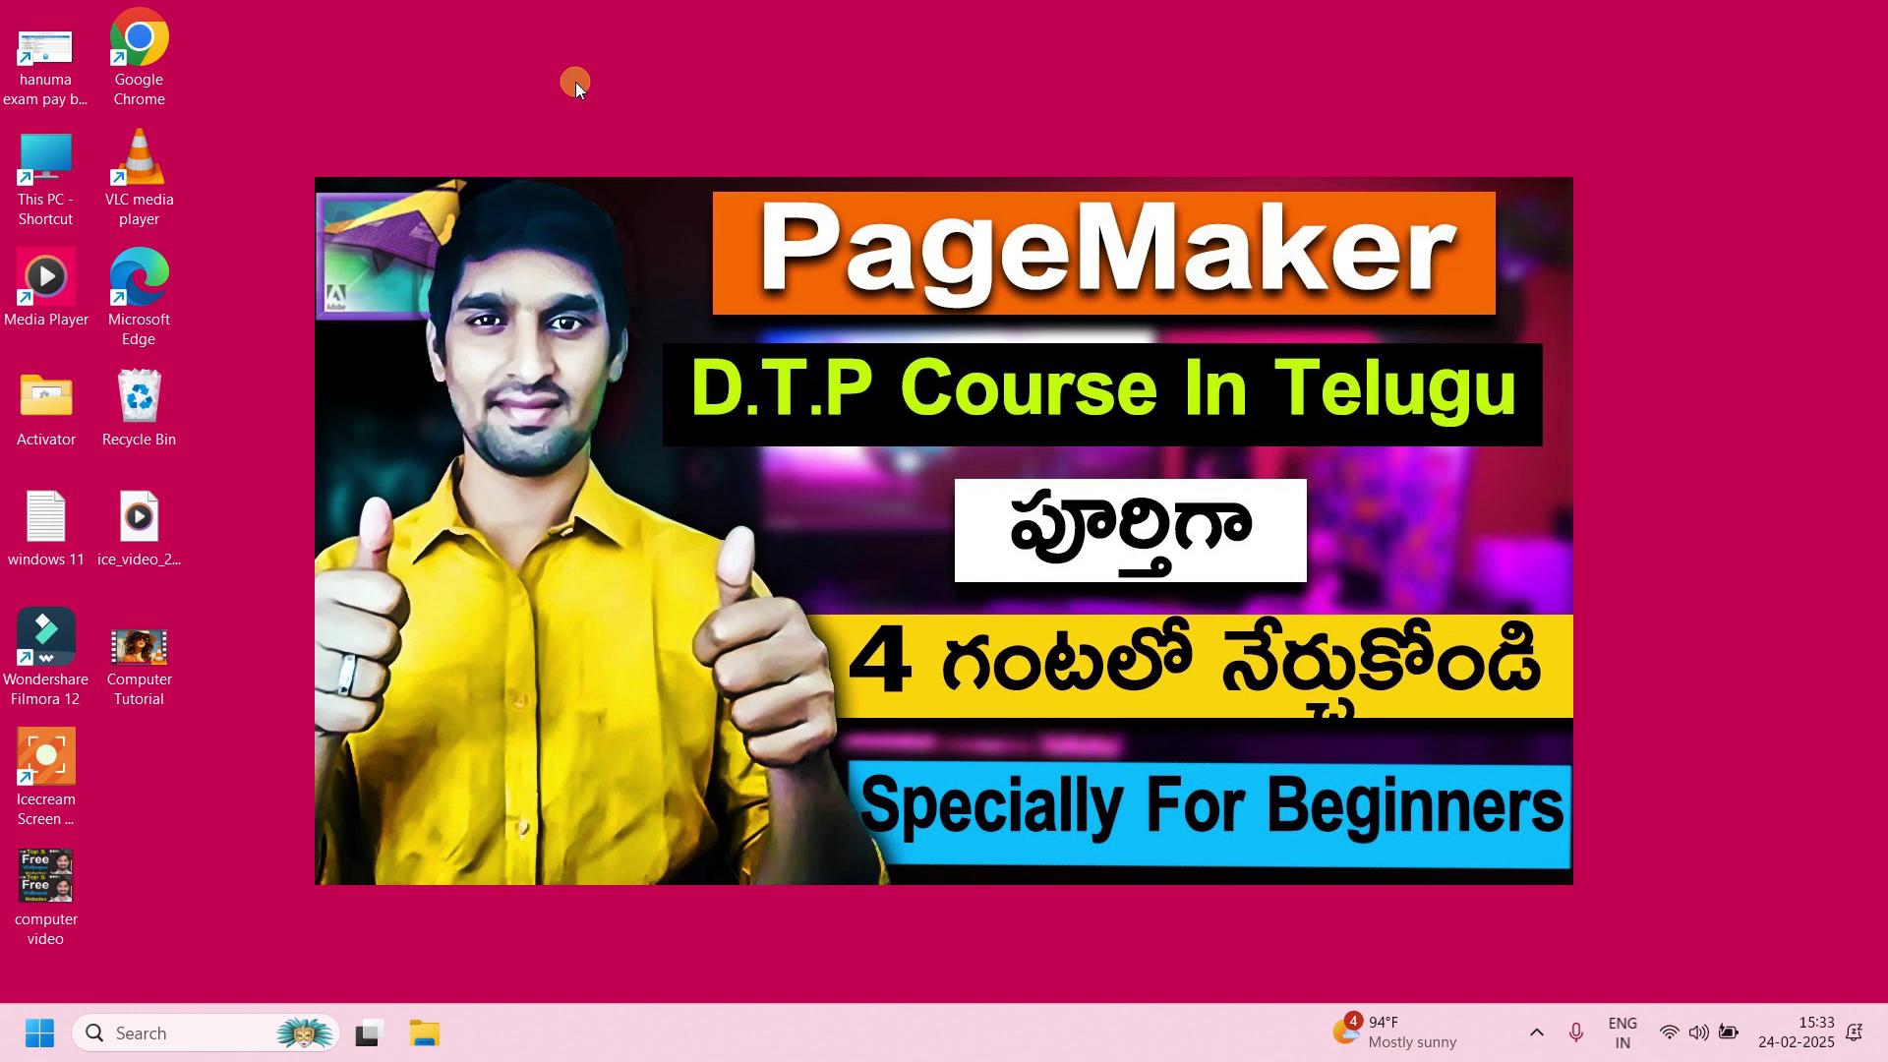
Sort the desktop icons by Name.
right_click(575, 81)
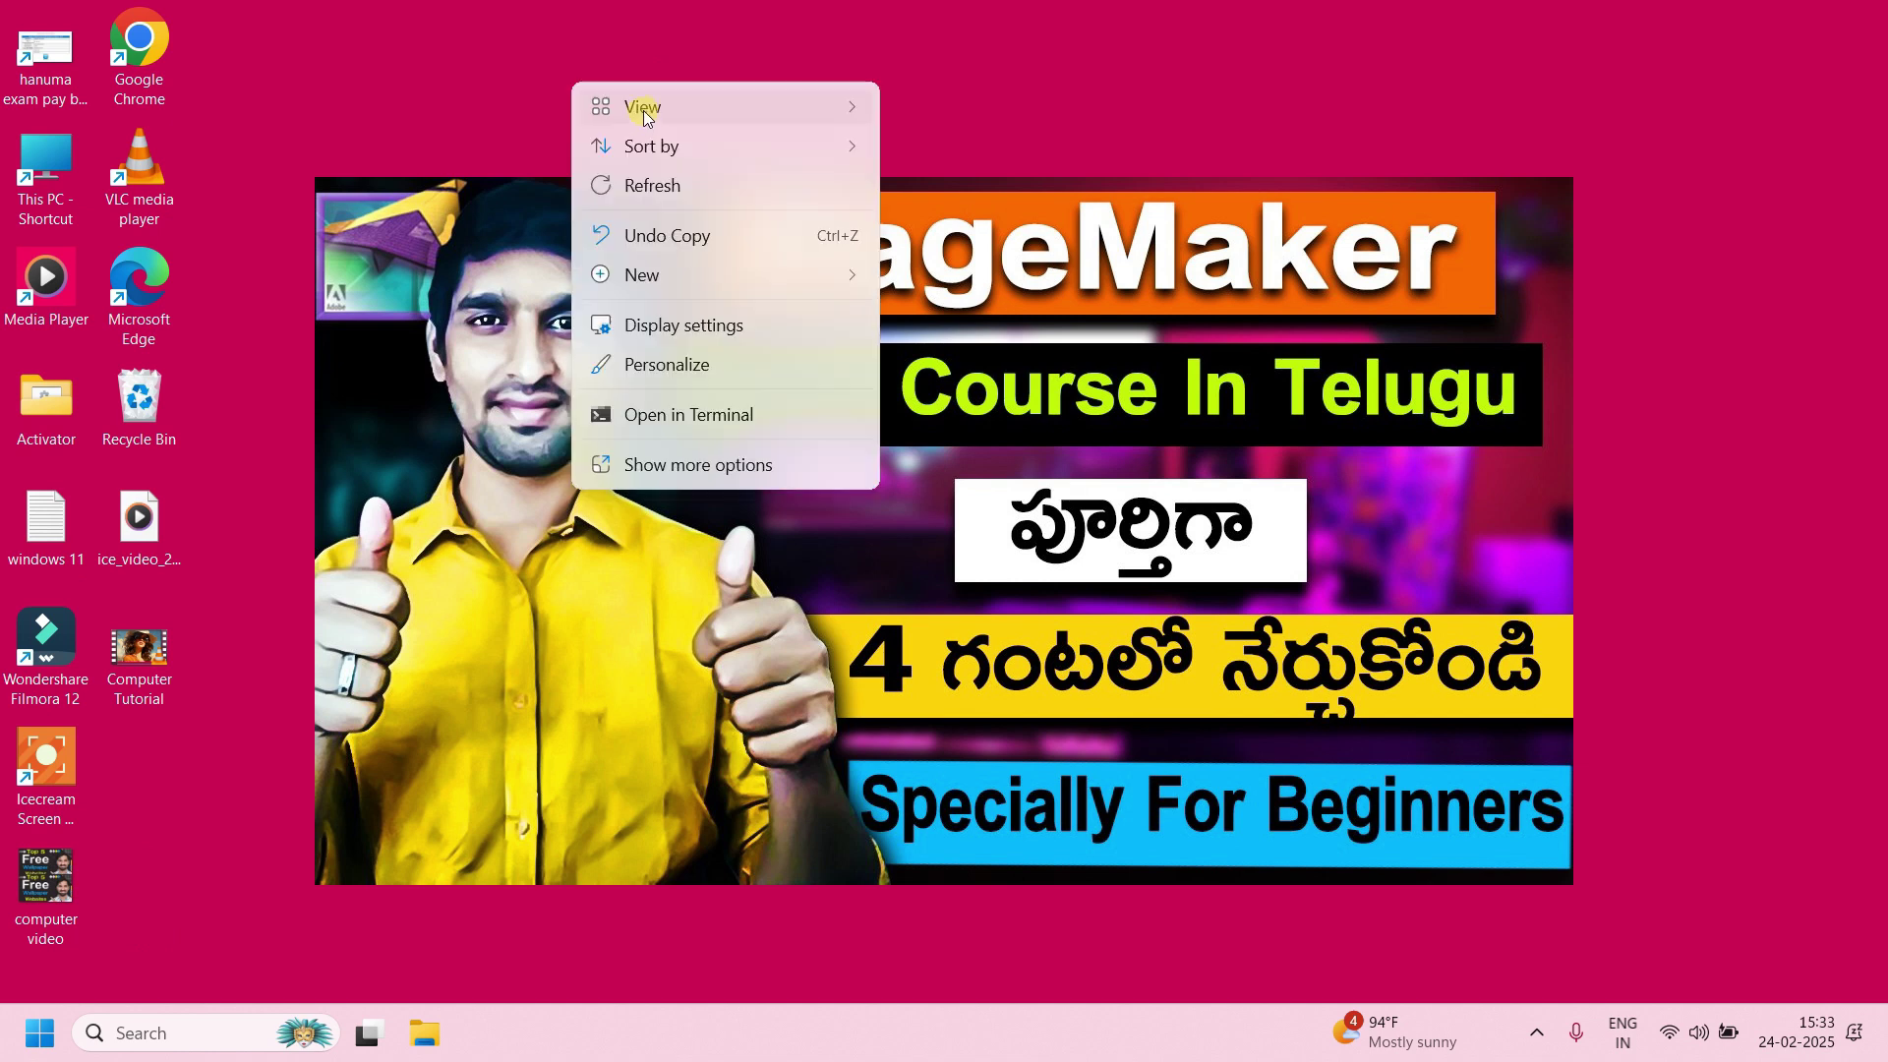
mouse_move(644, 110)
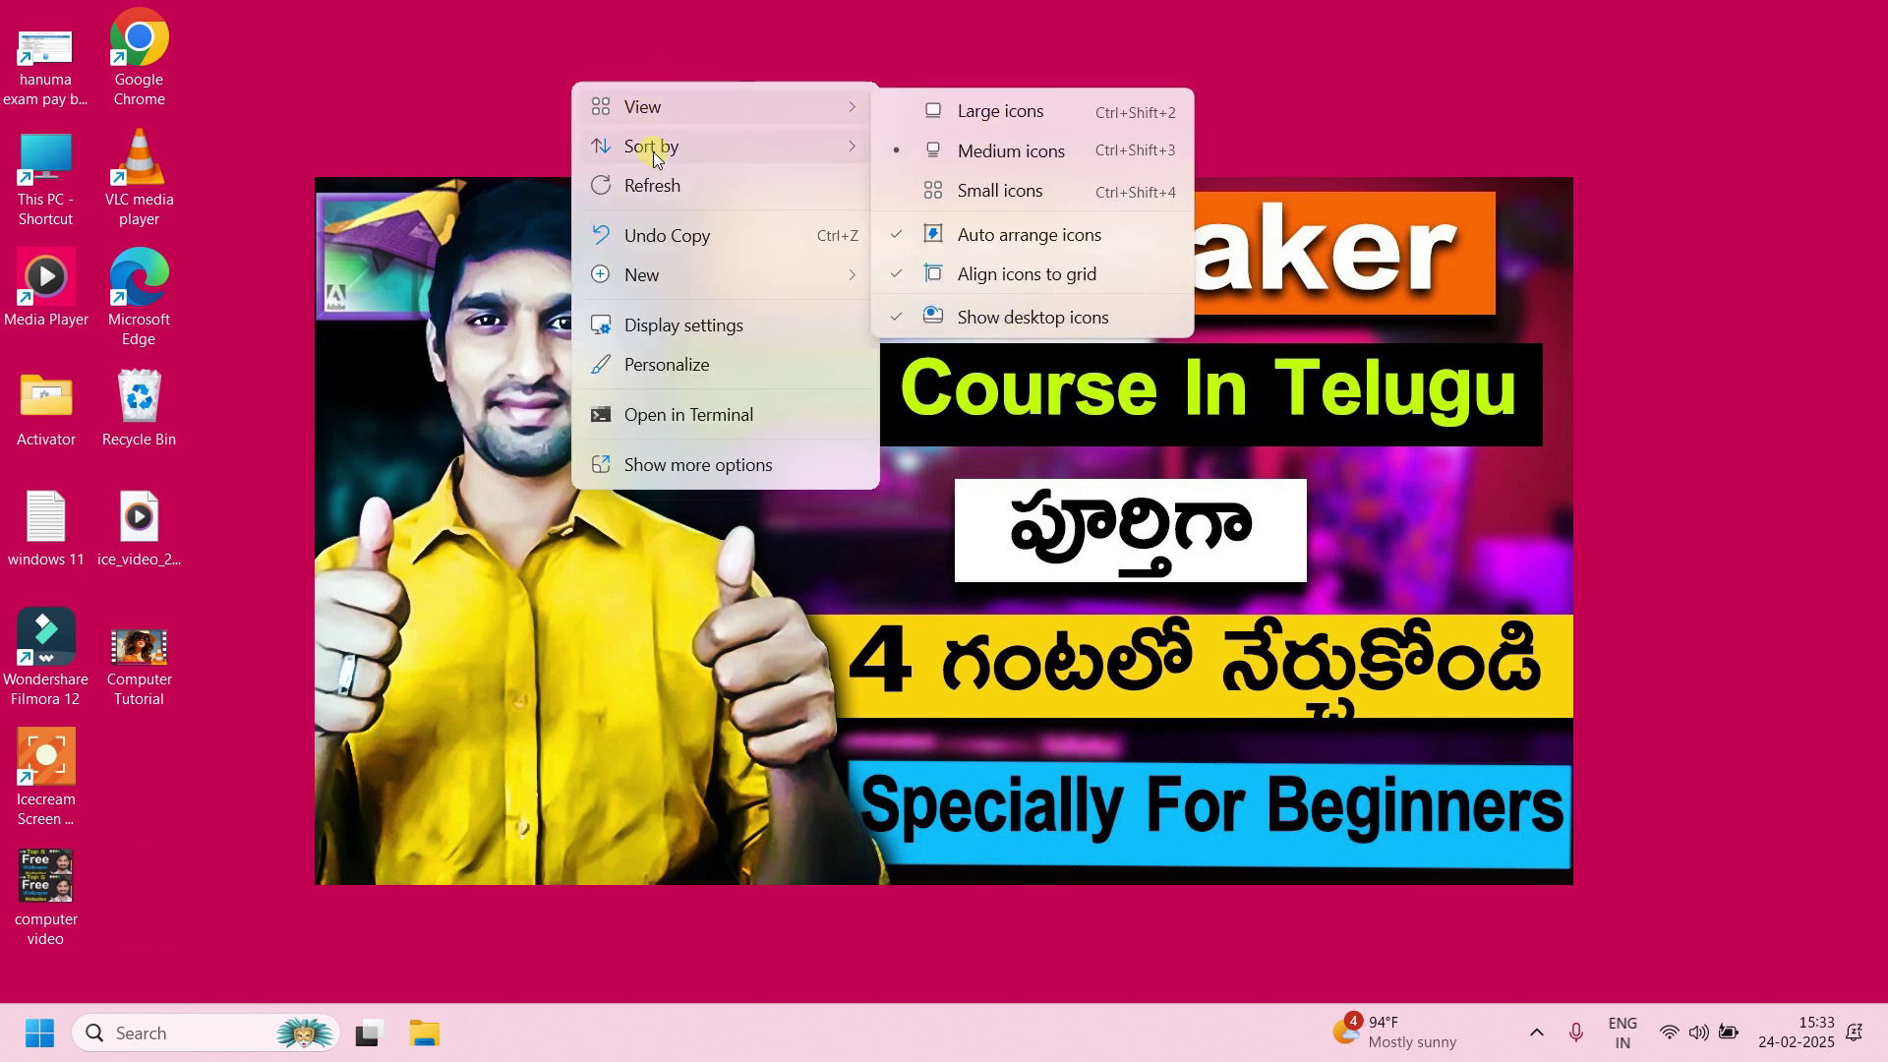
mouse_move(653, 147)
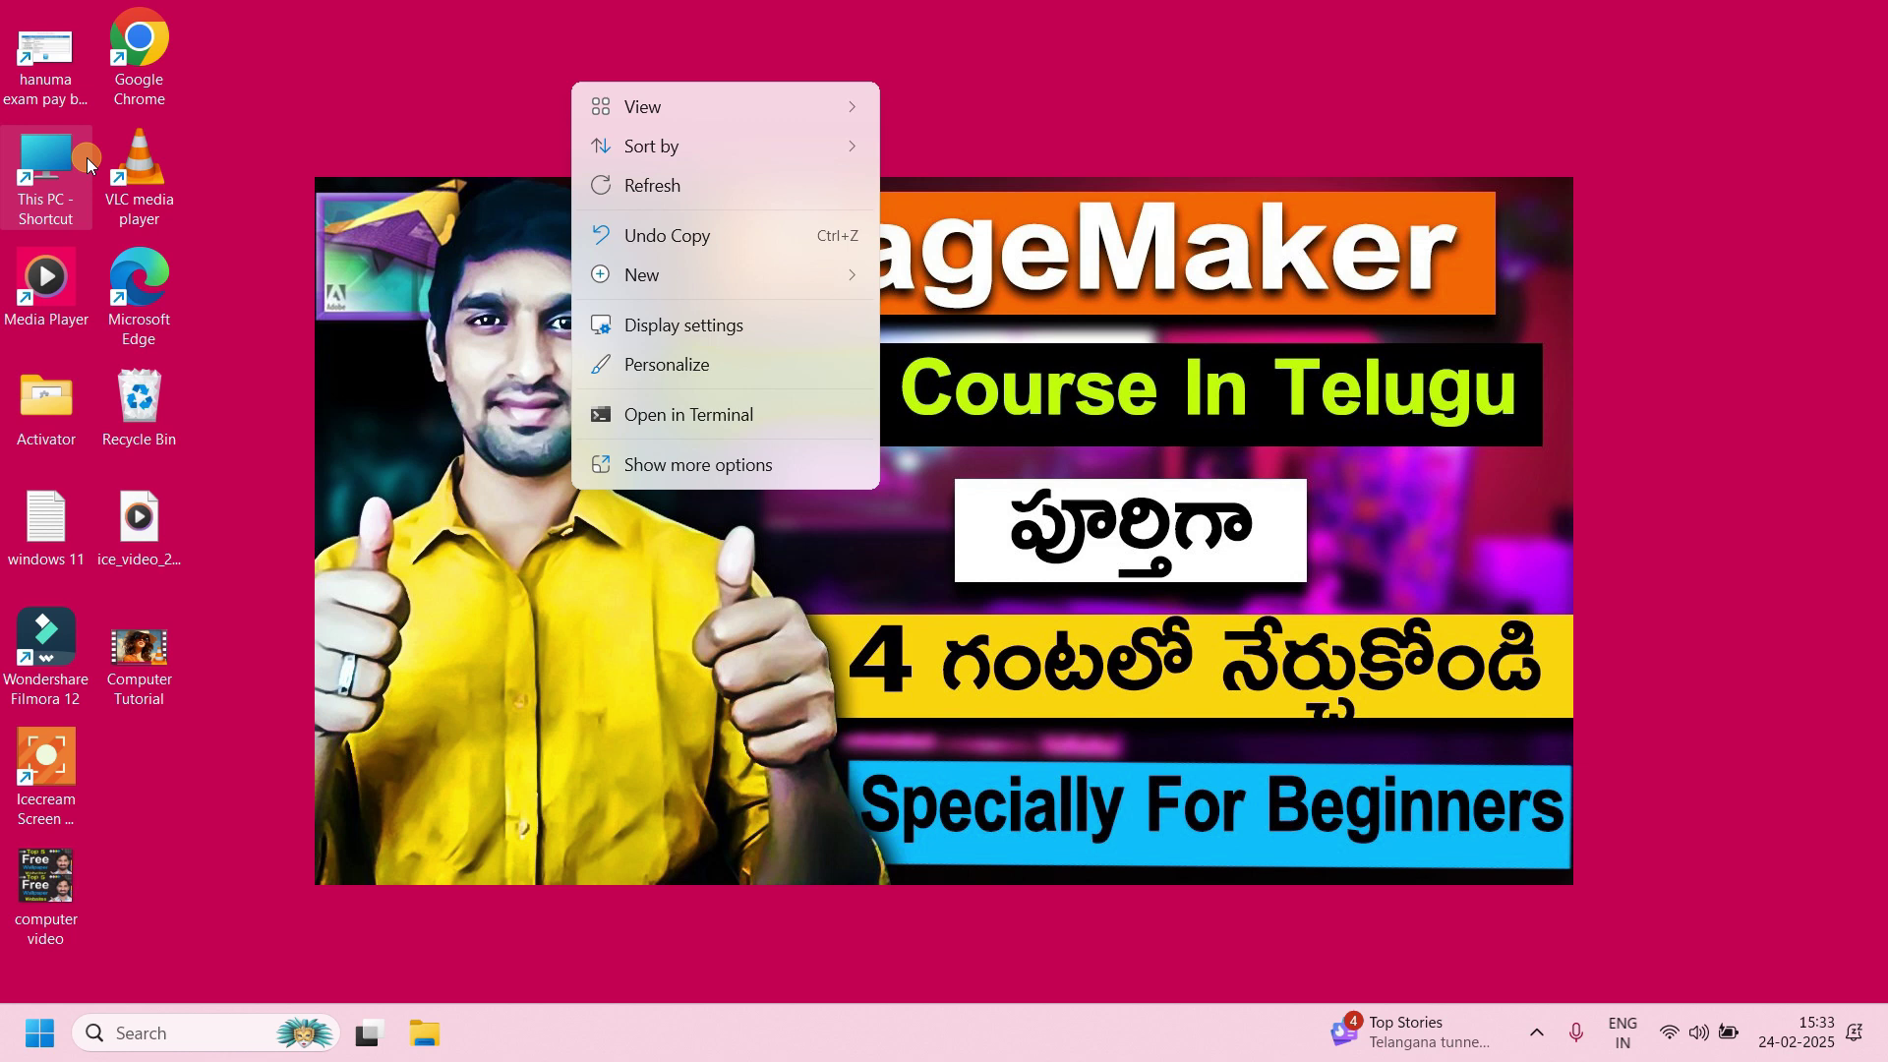
right_click(691, 53)
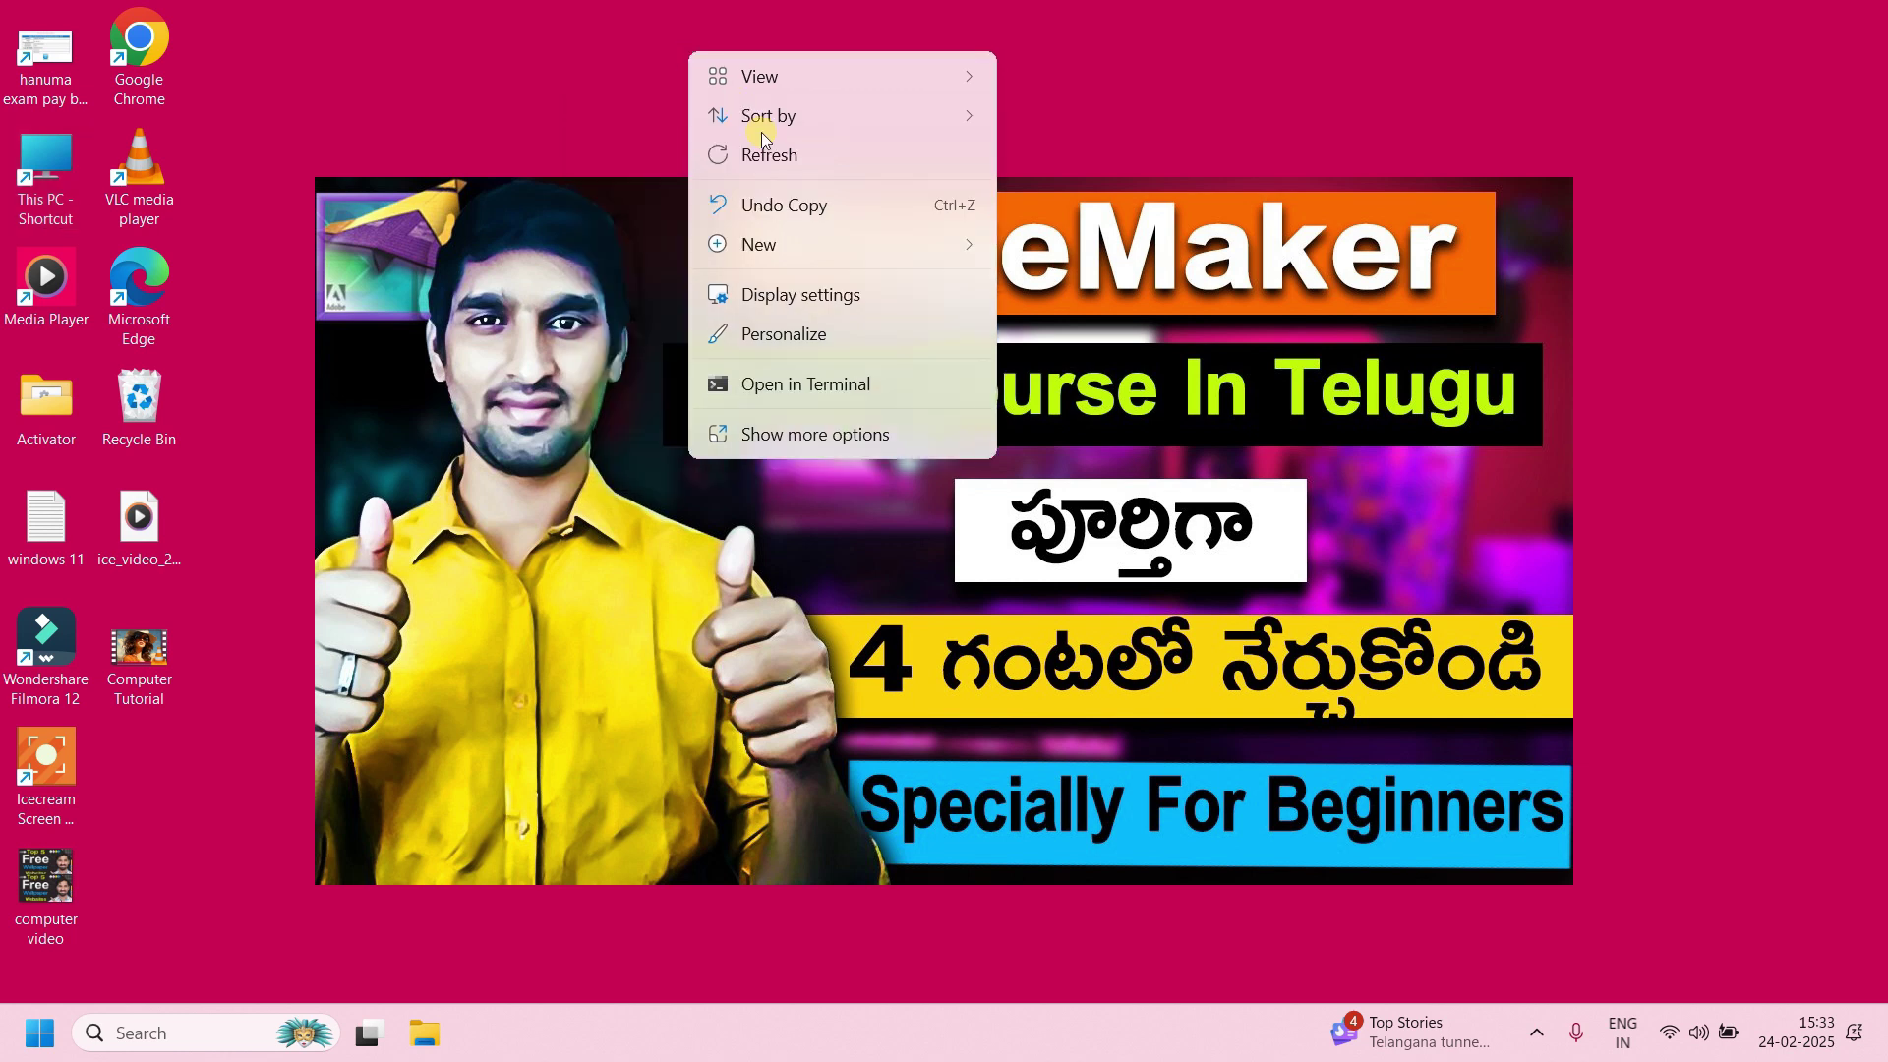
mouse_move(792, 119)
left_click(1028, 119)
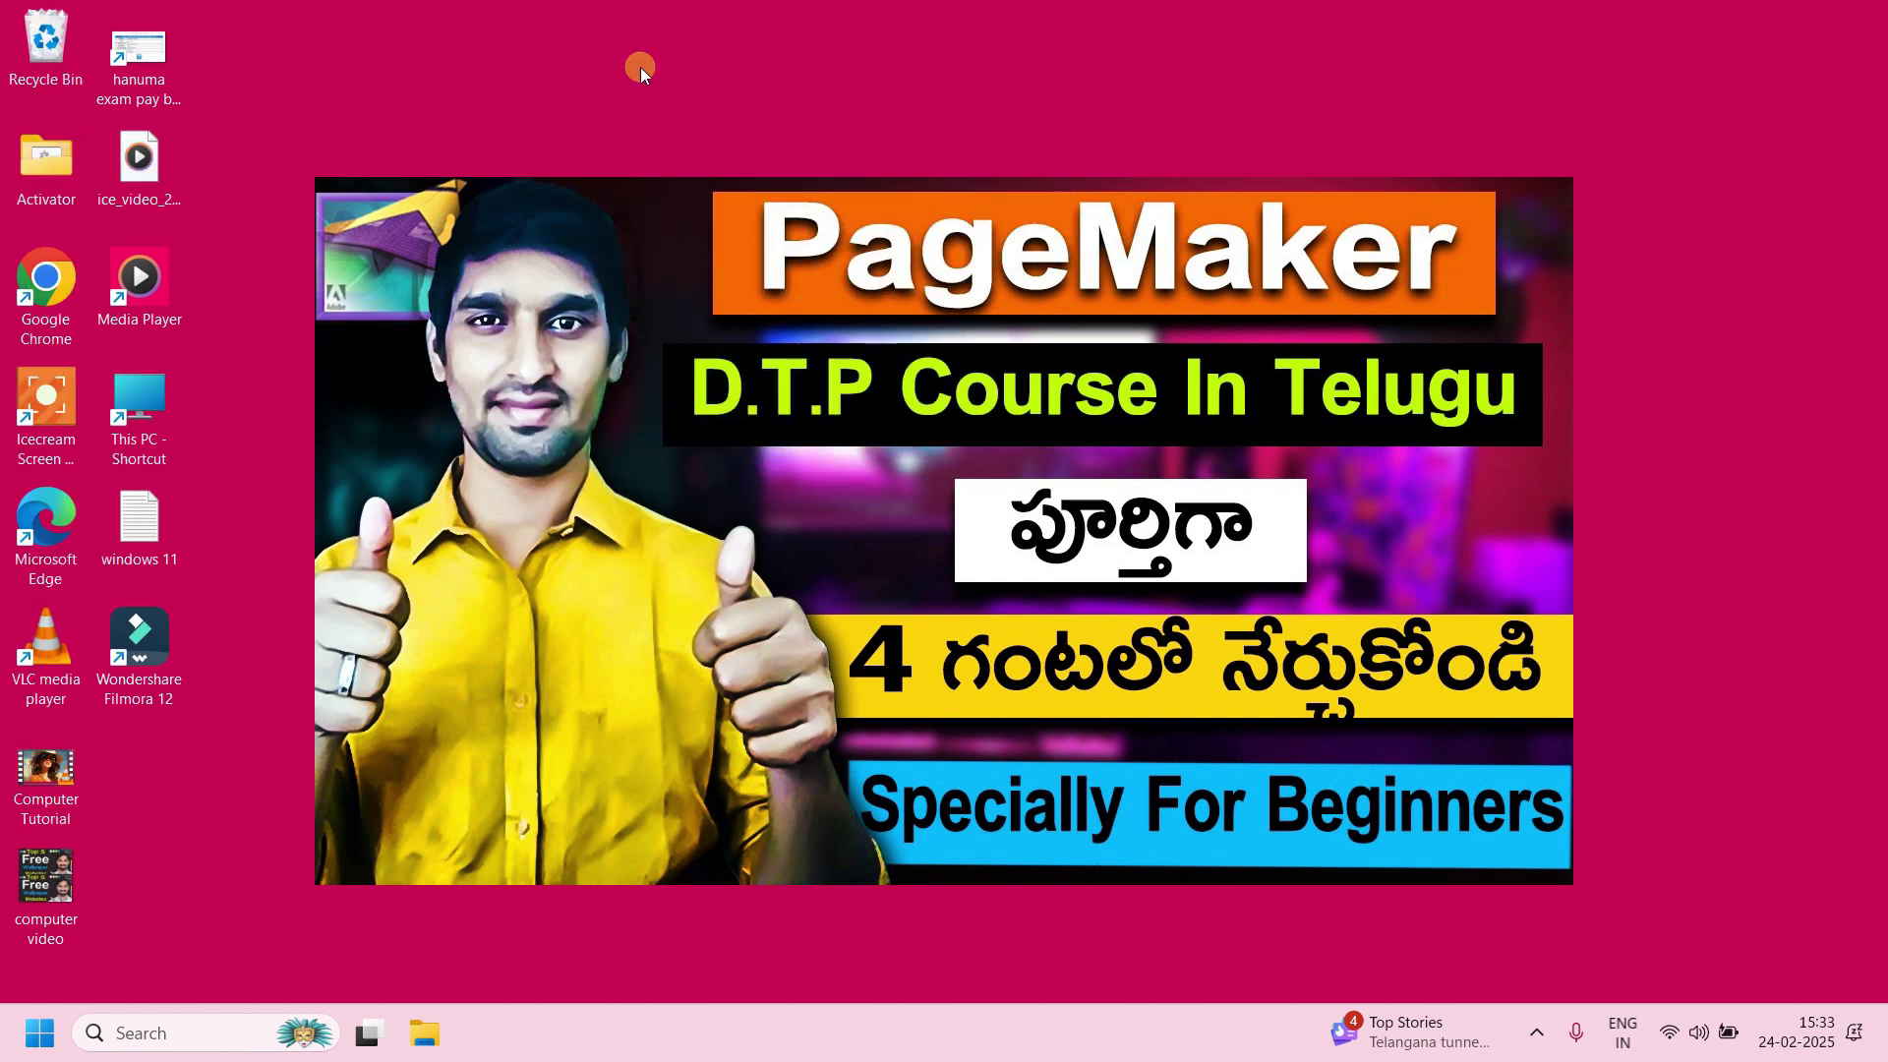
Select the Computer Tutorial and computer video icons, switch the selection to windows 11 and Wondershare Filmora 12, and clear it.
left_click_drag(156, 764, 45, 946)
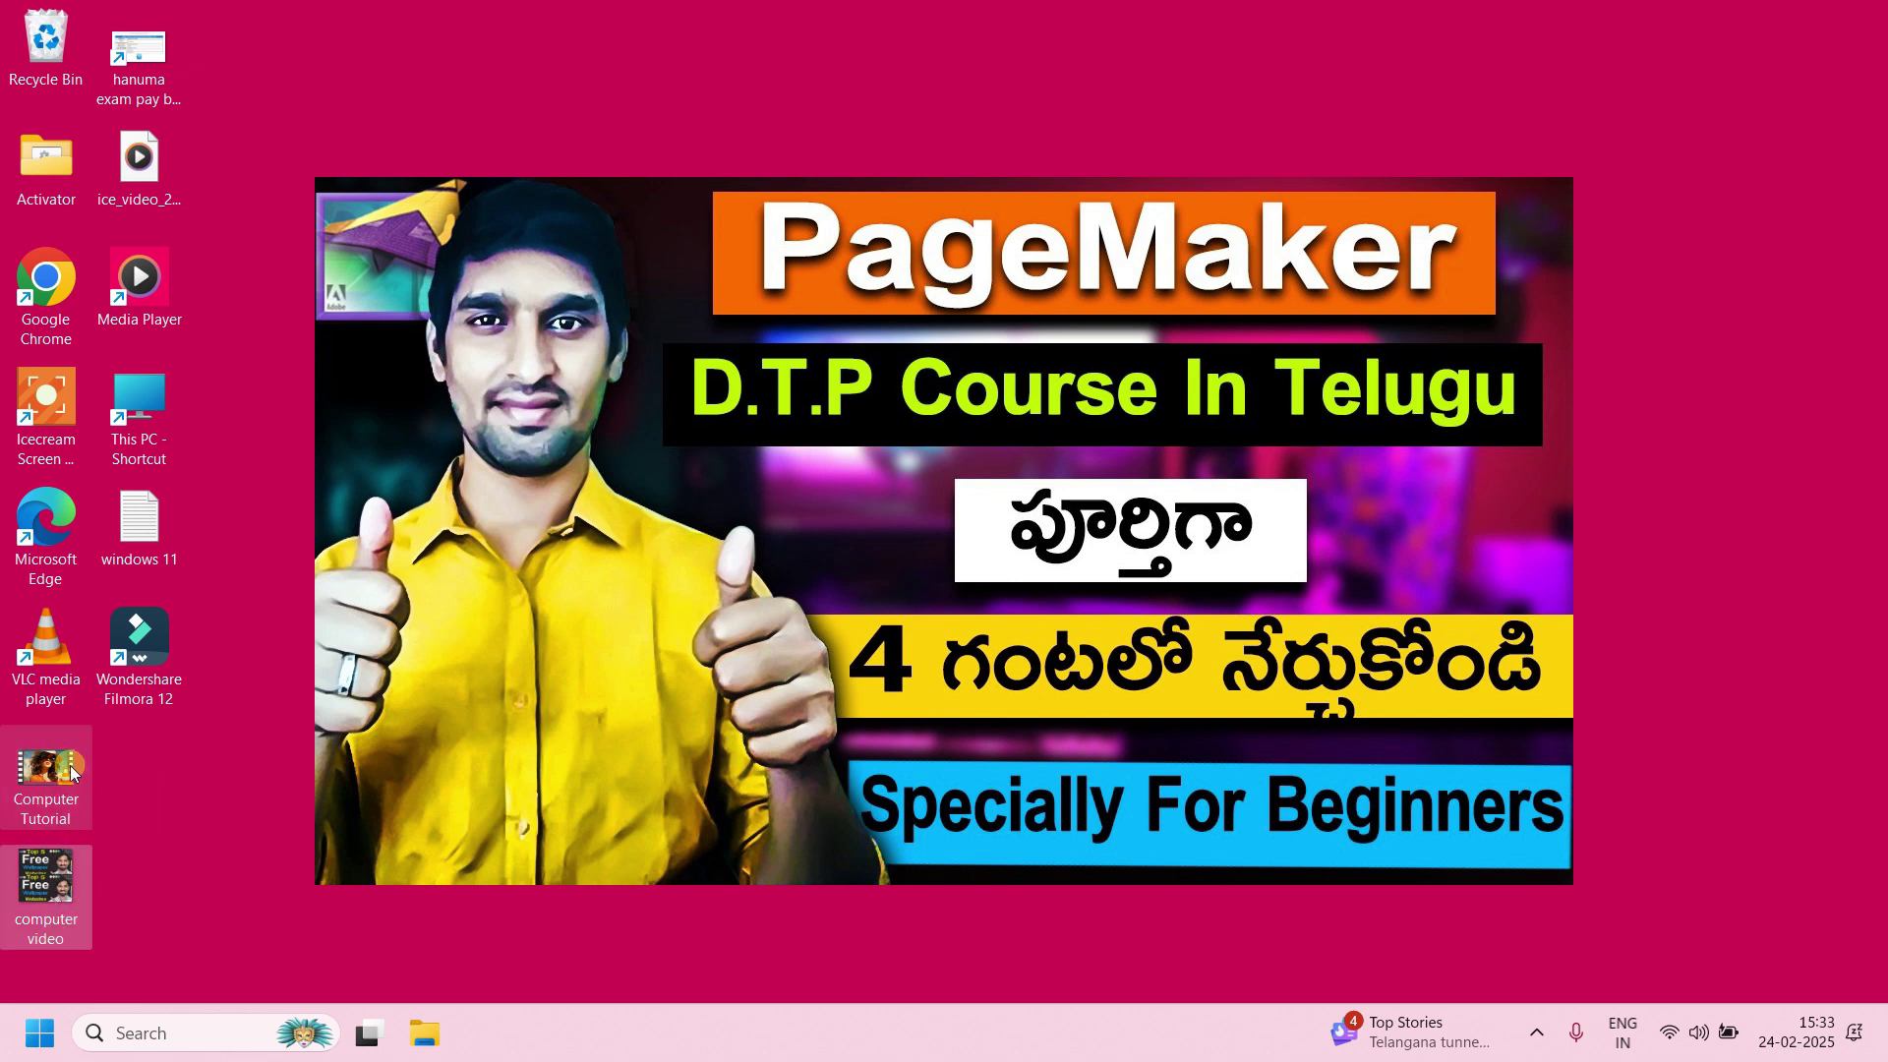
left_click(225, 582)
left_click_drag(225, 582, 138, 701)
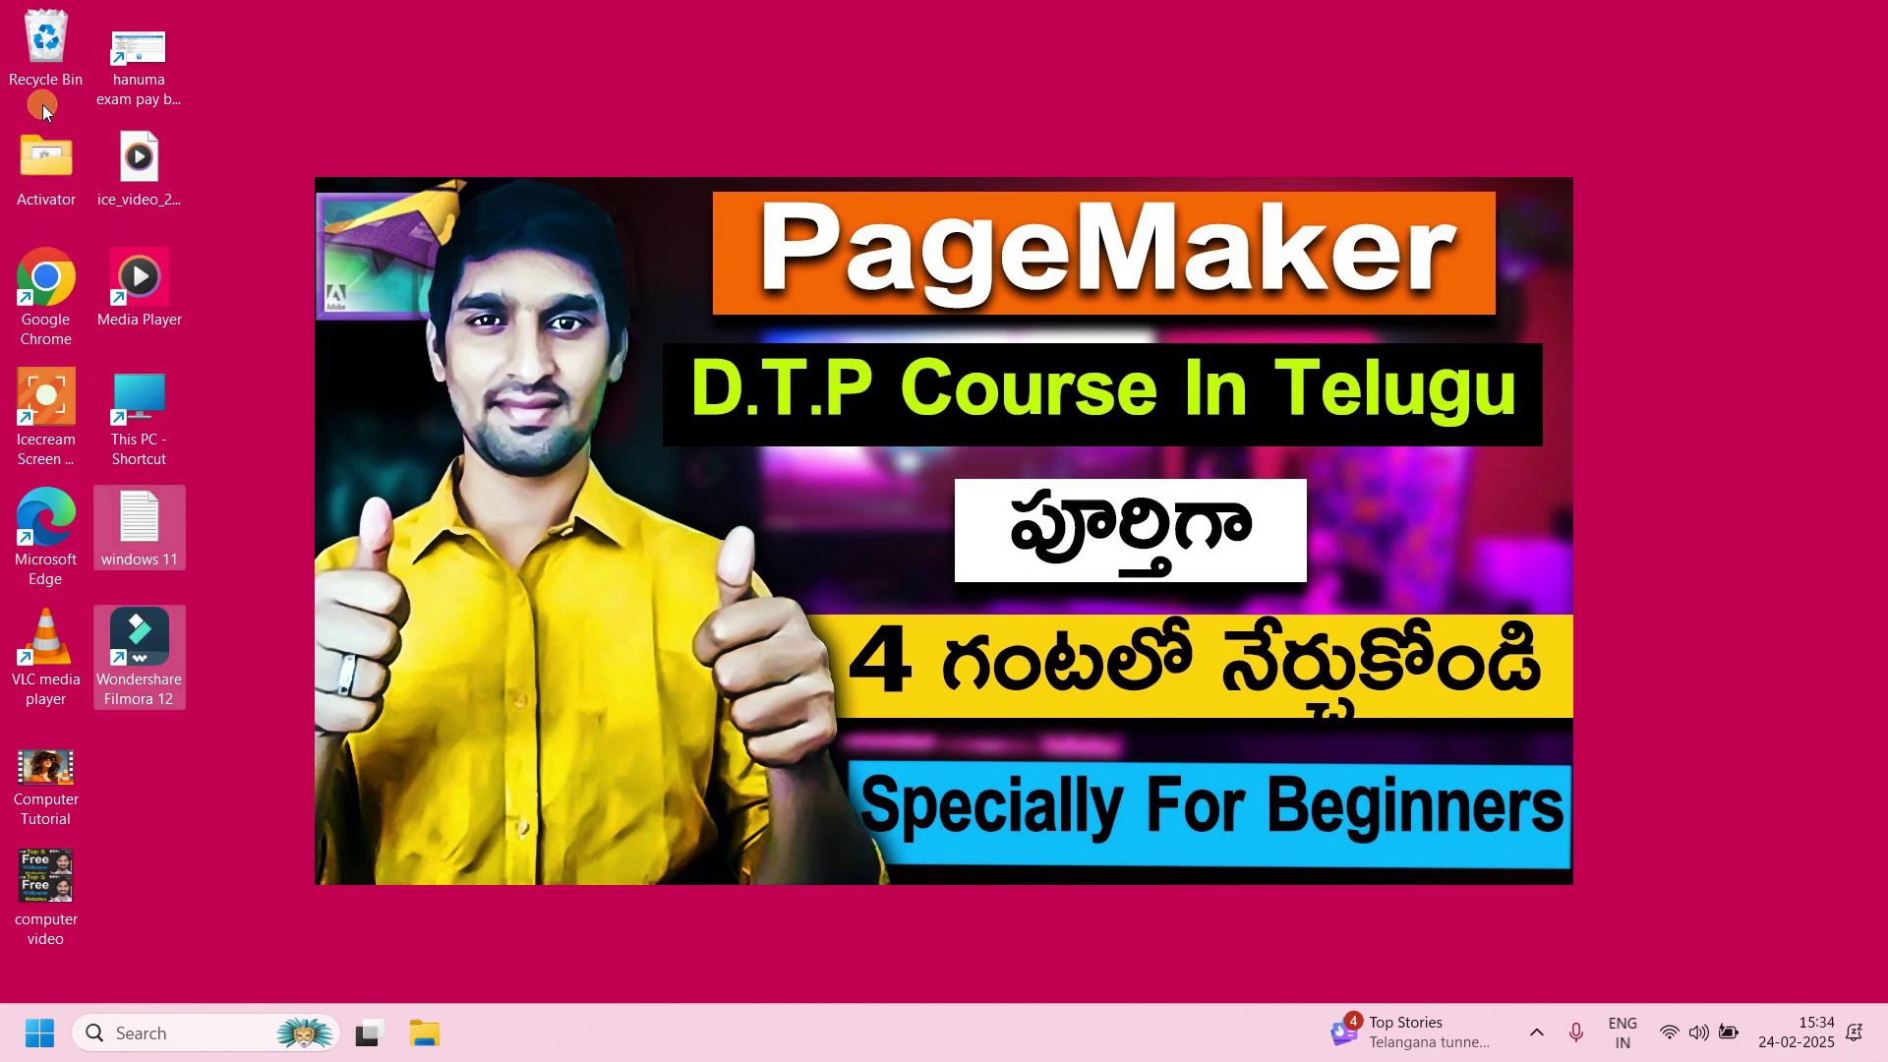
left_click(647, 91)
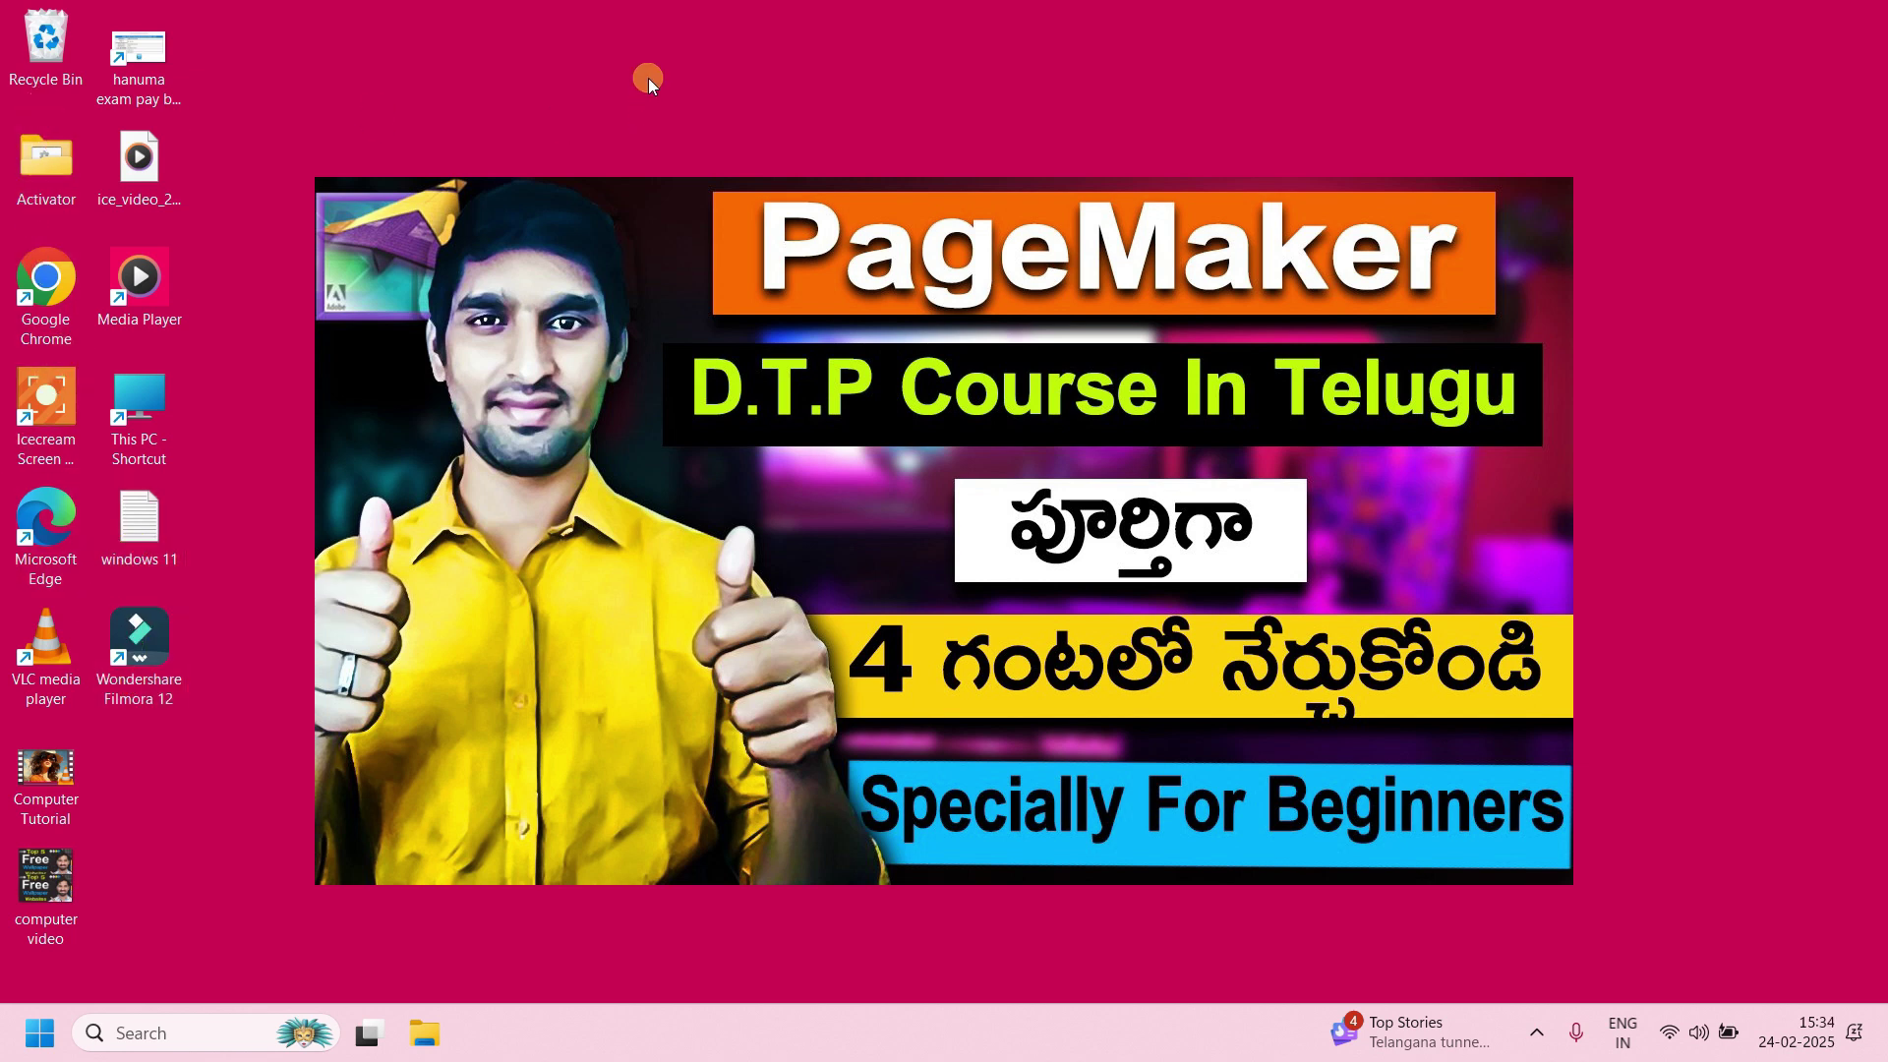
Sort the desktop icons by Size and switch the sorting to Item type.
right_click(647, 79)
mouse_move(718, 144)
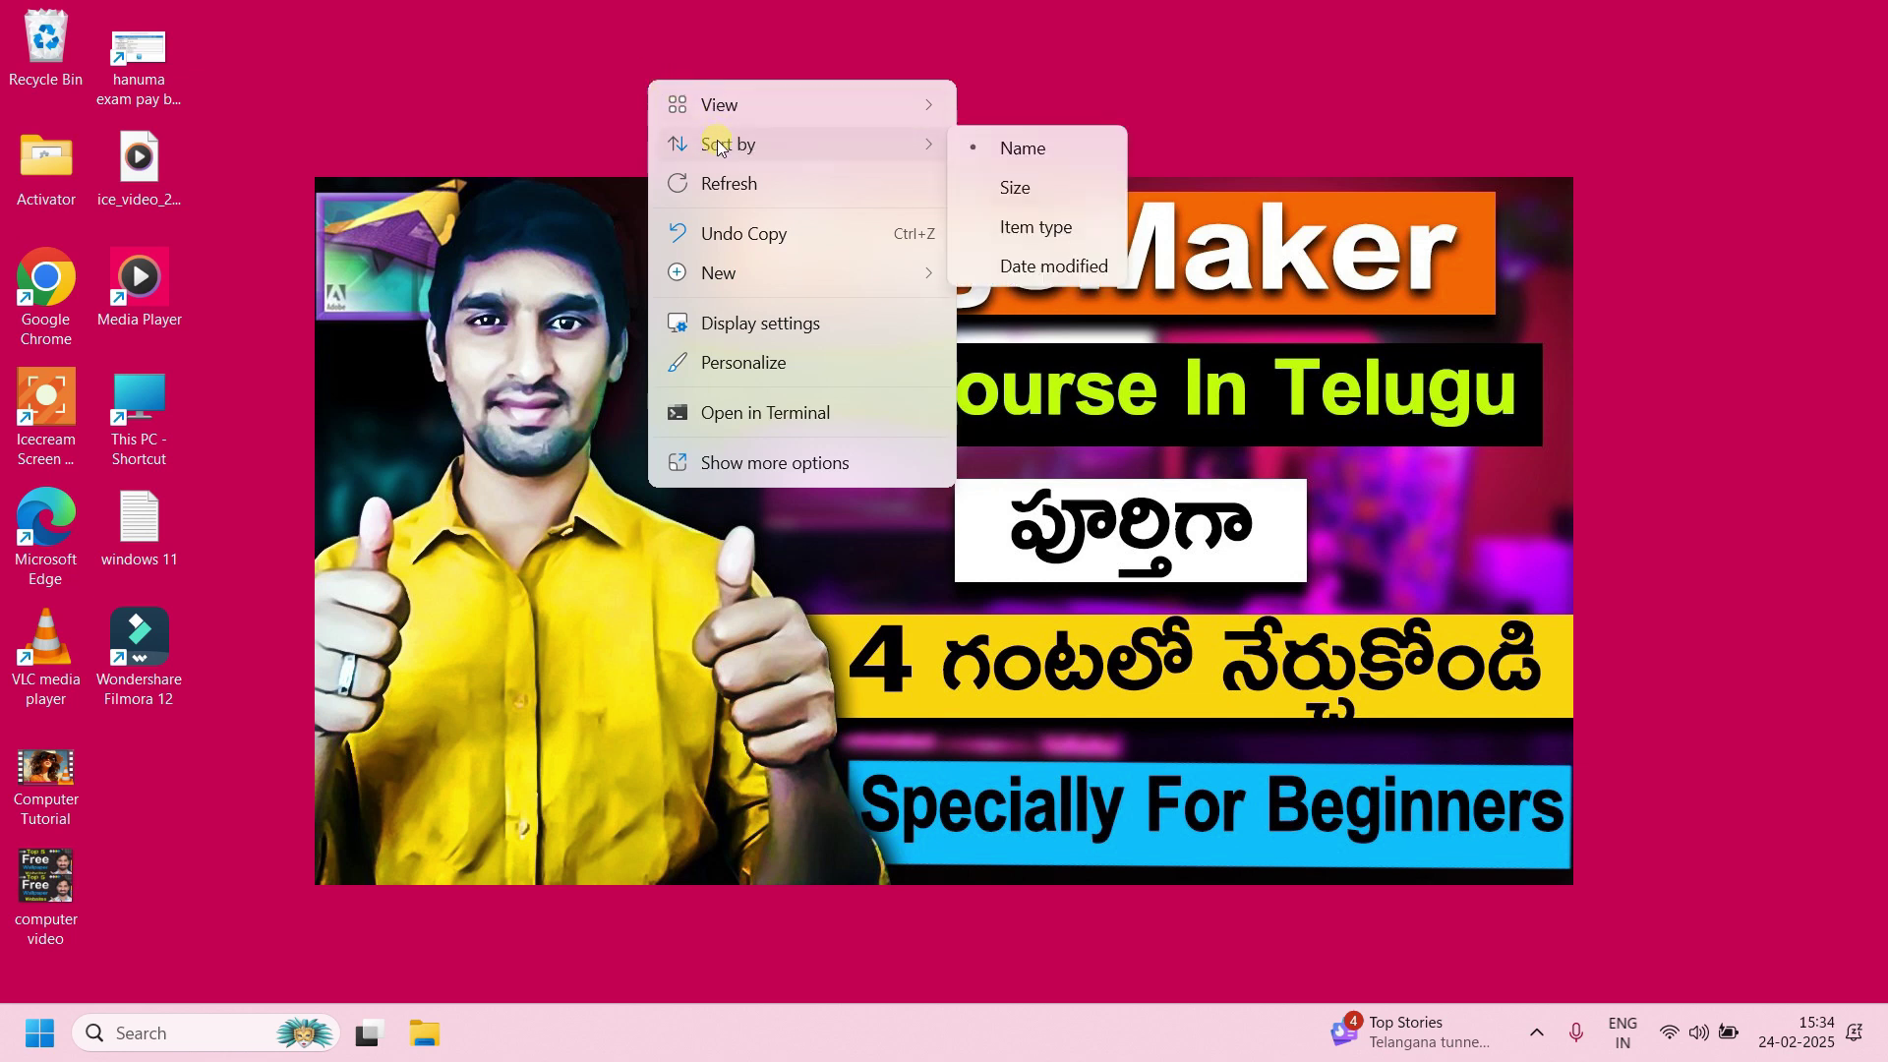
left_click(1049, 196)
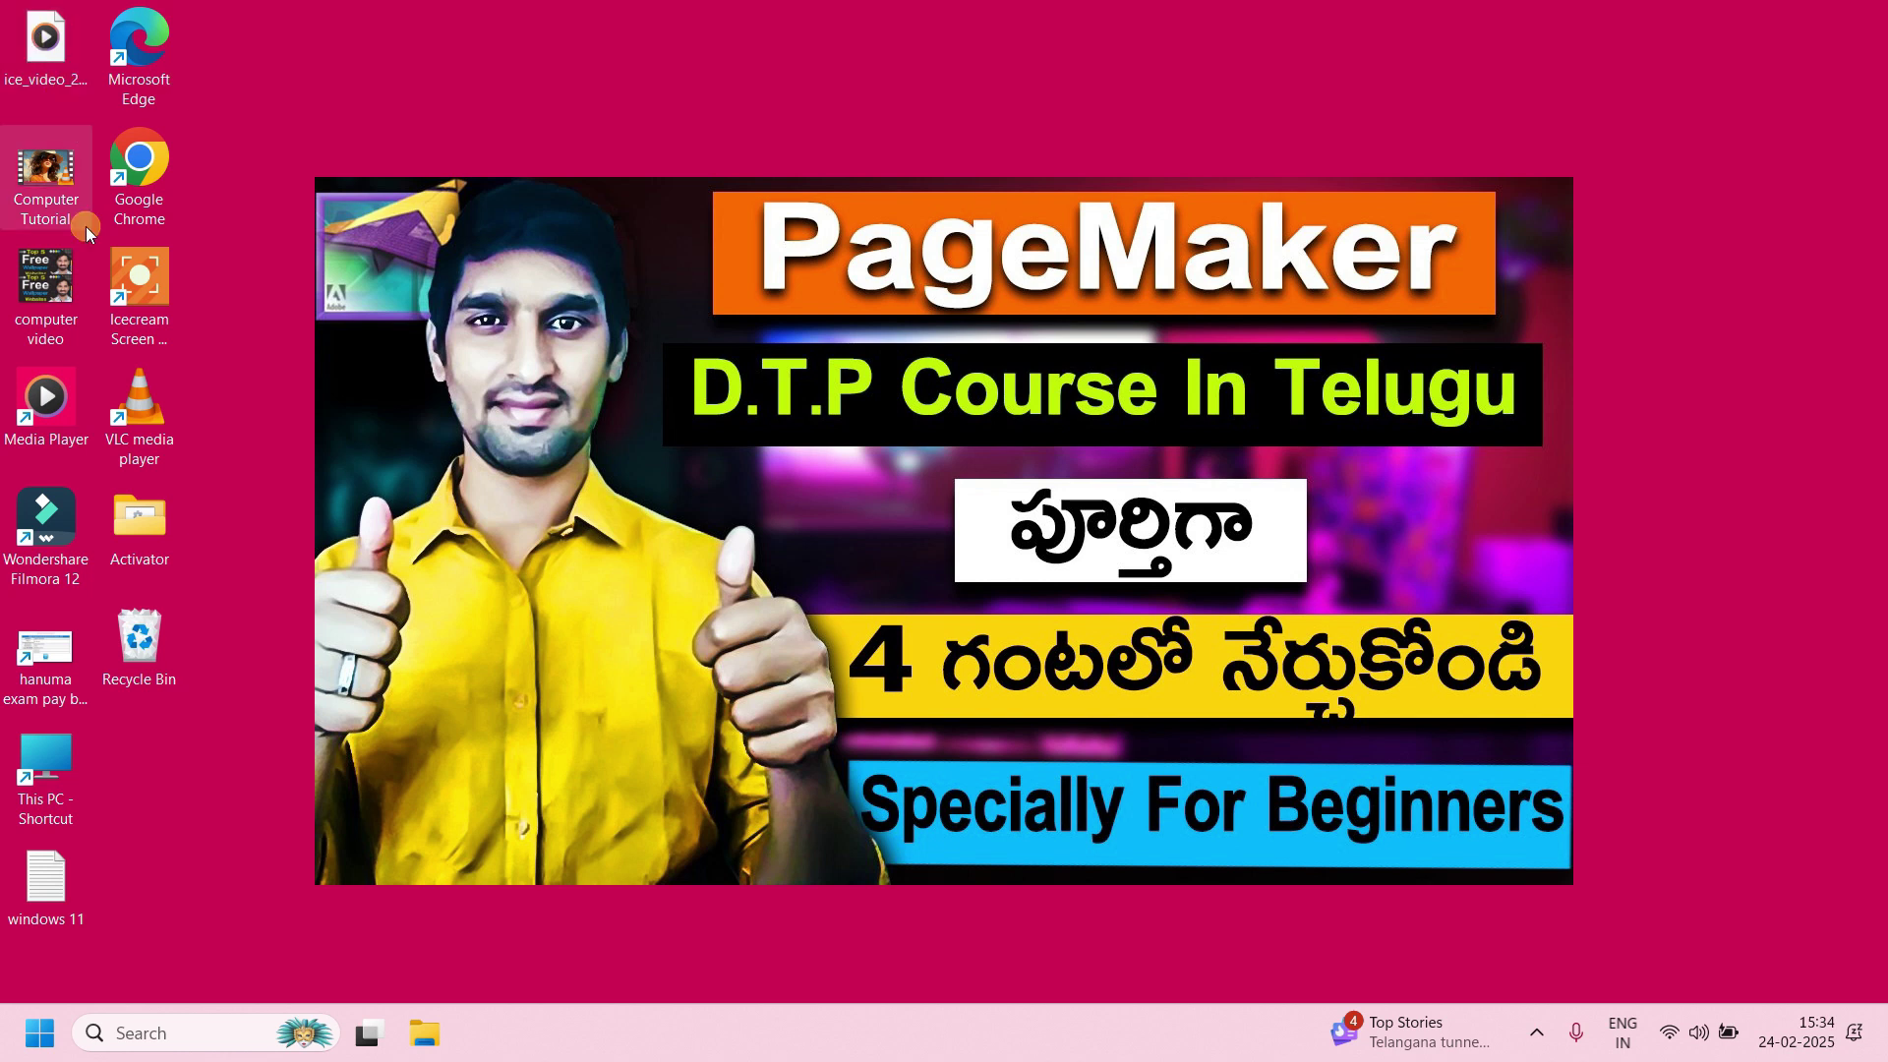
right_click(740, 71)
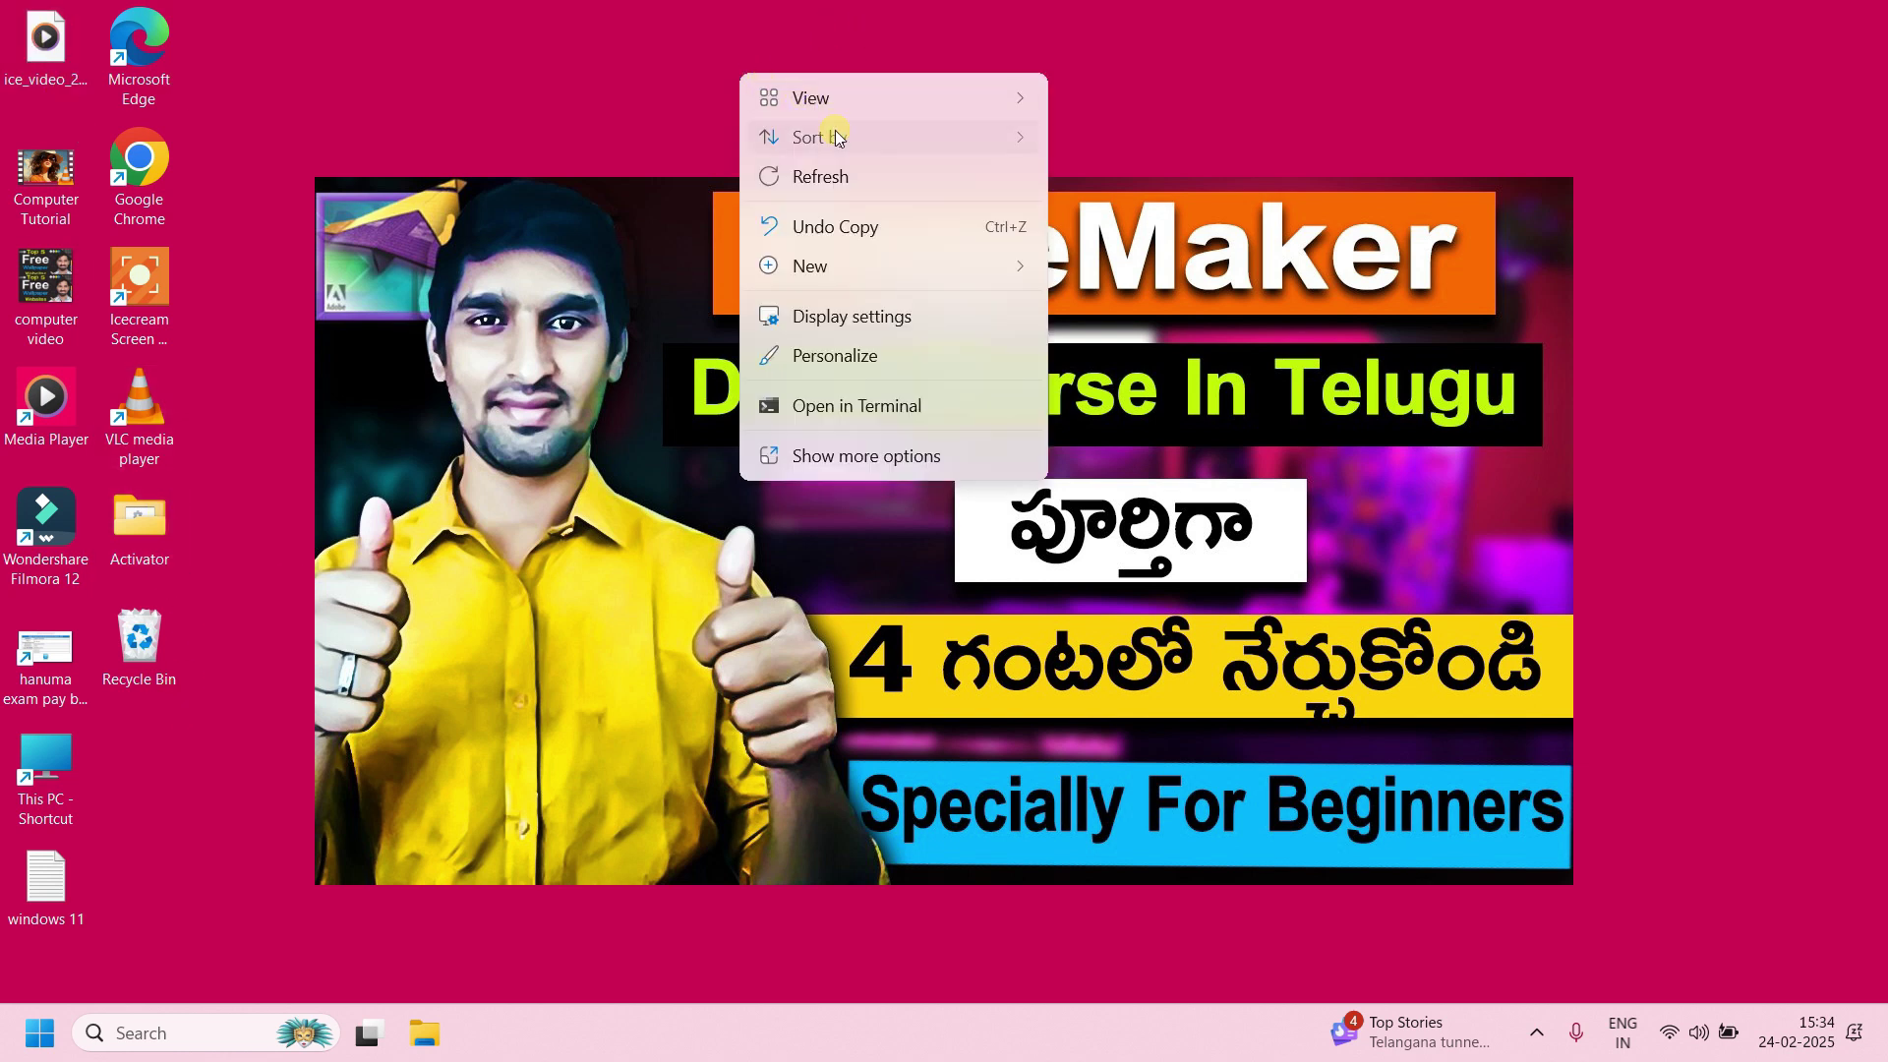
mouse_move(834, 131)
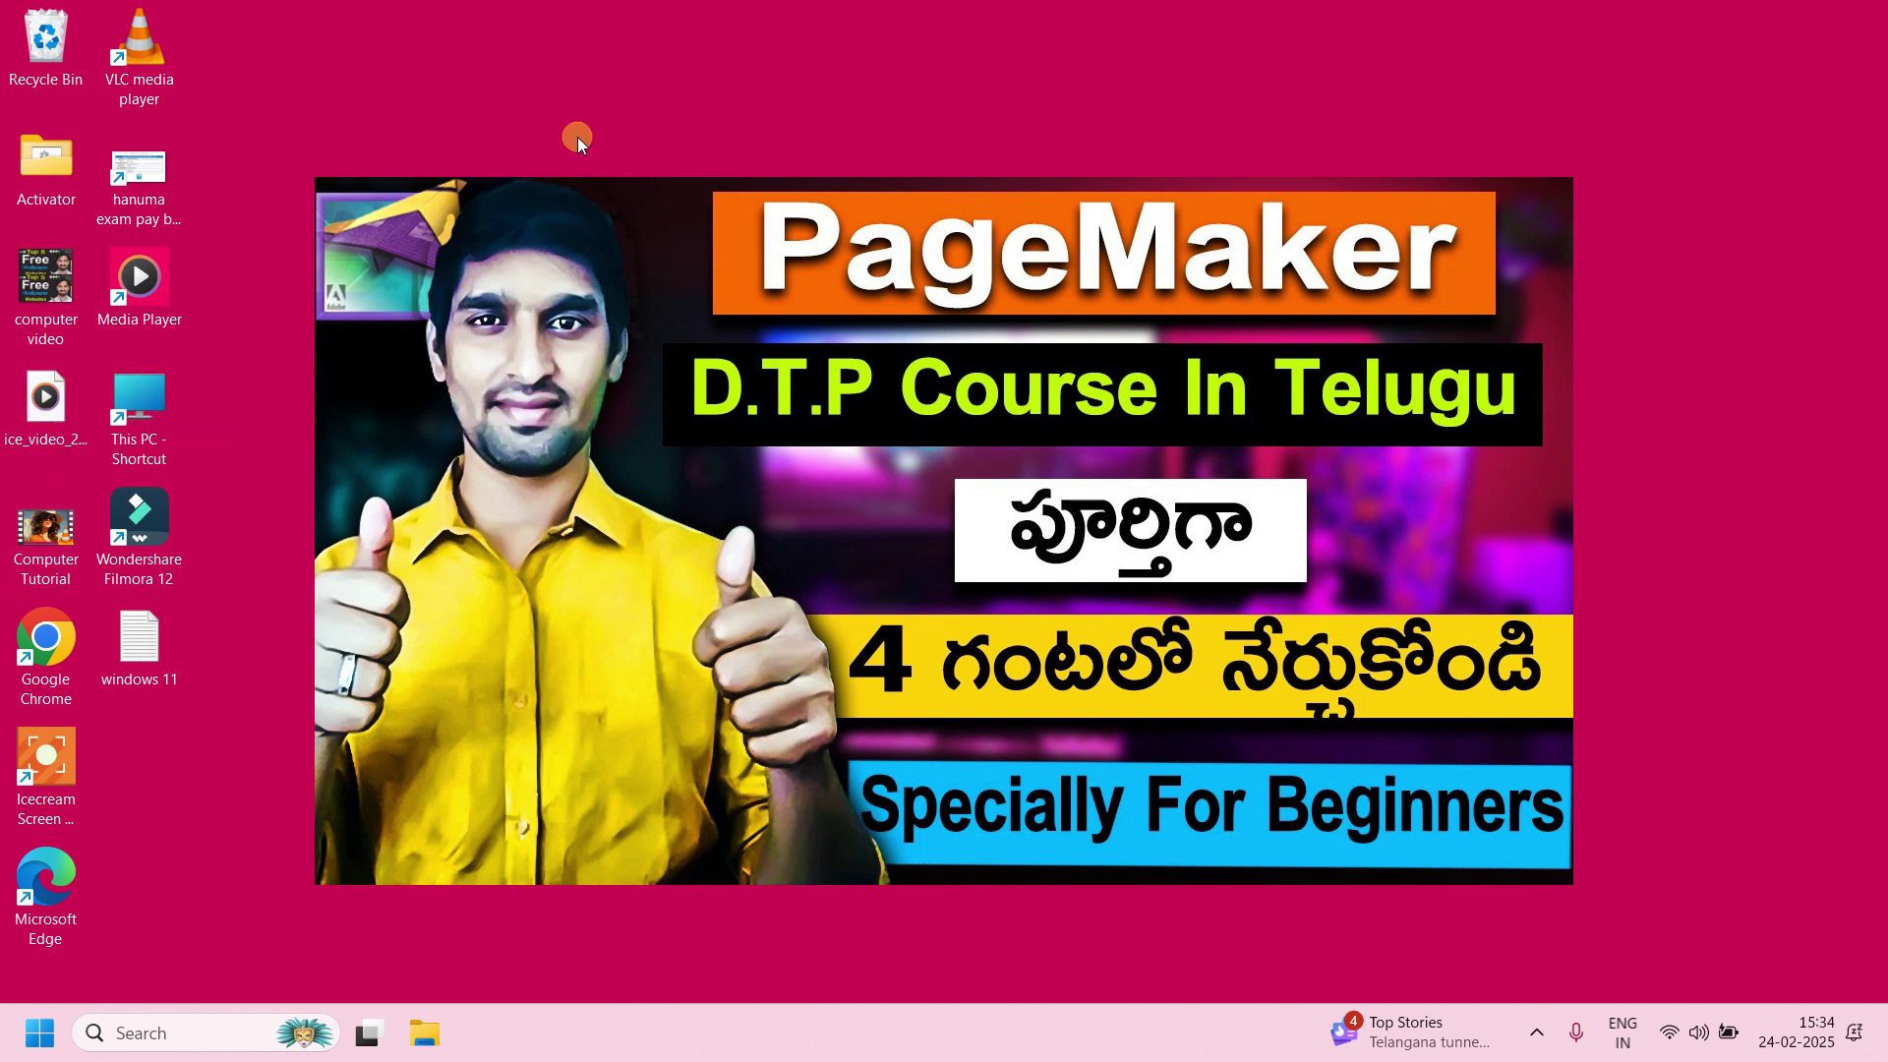
Sort the desktop icons by Date modified.
right_click(575, 93)
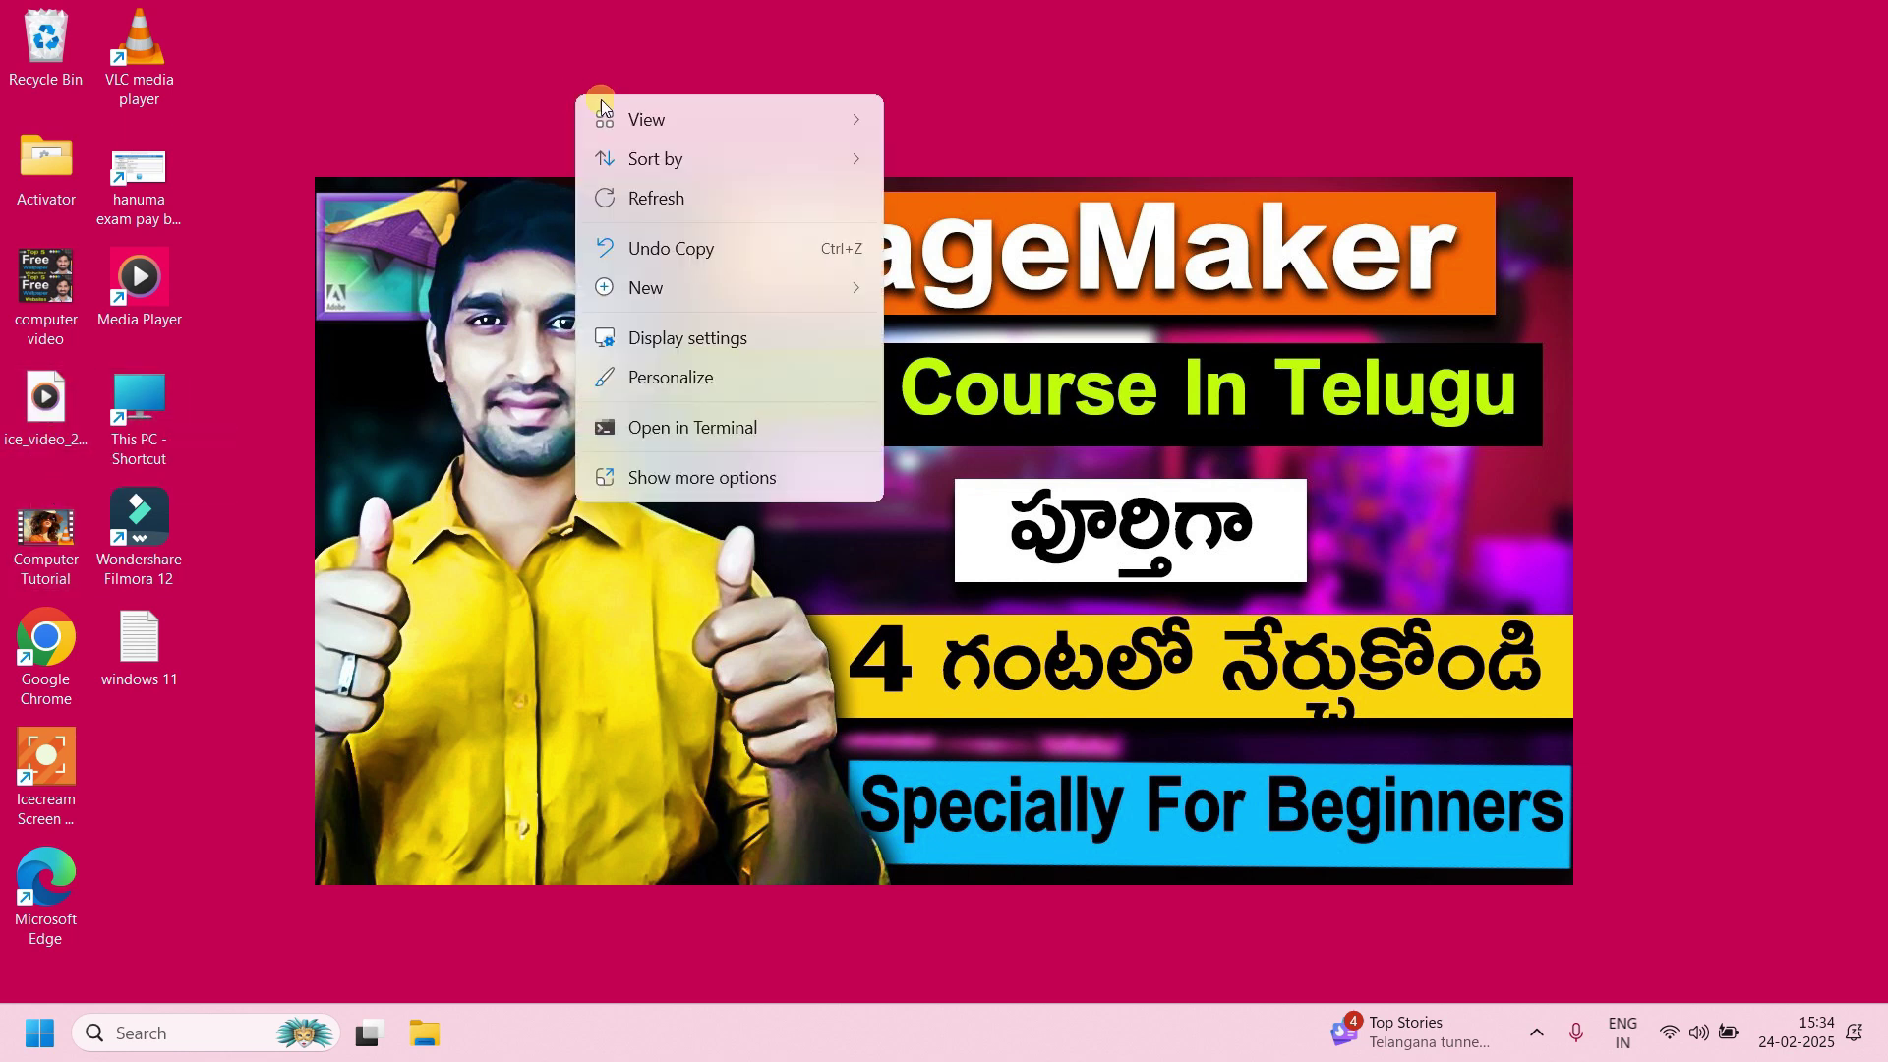
mouse_move(675, 165)
left_click(989, 286)
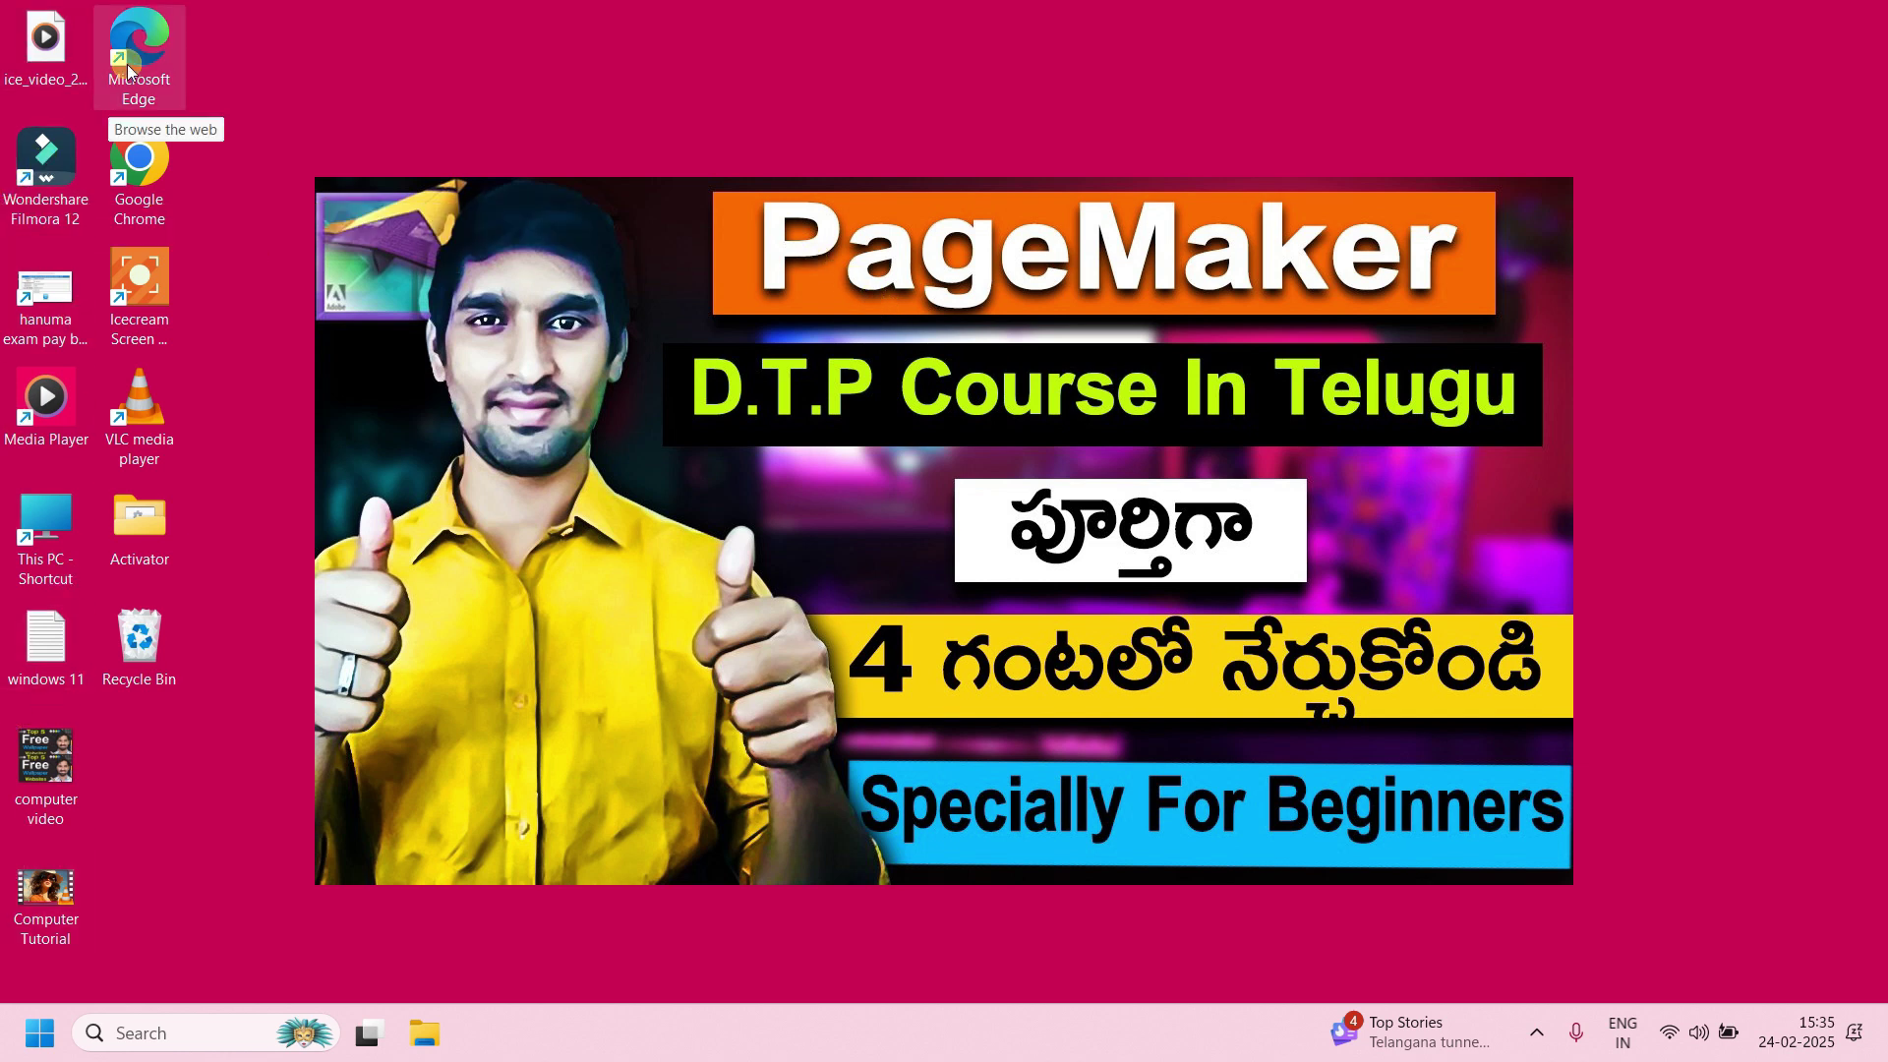
Return the desktop icons to sorting by Name and refresh the desktop.
right_click(378, 51)
mouse_move(498, 118)
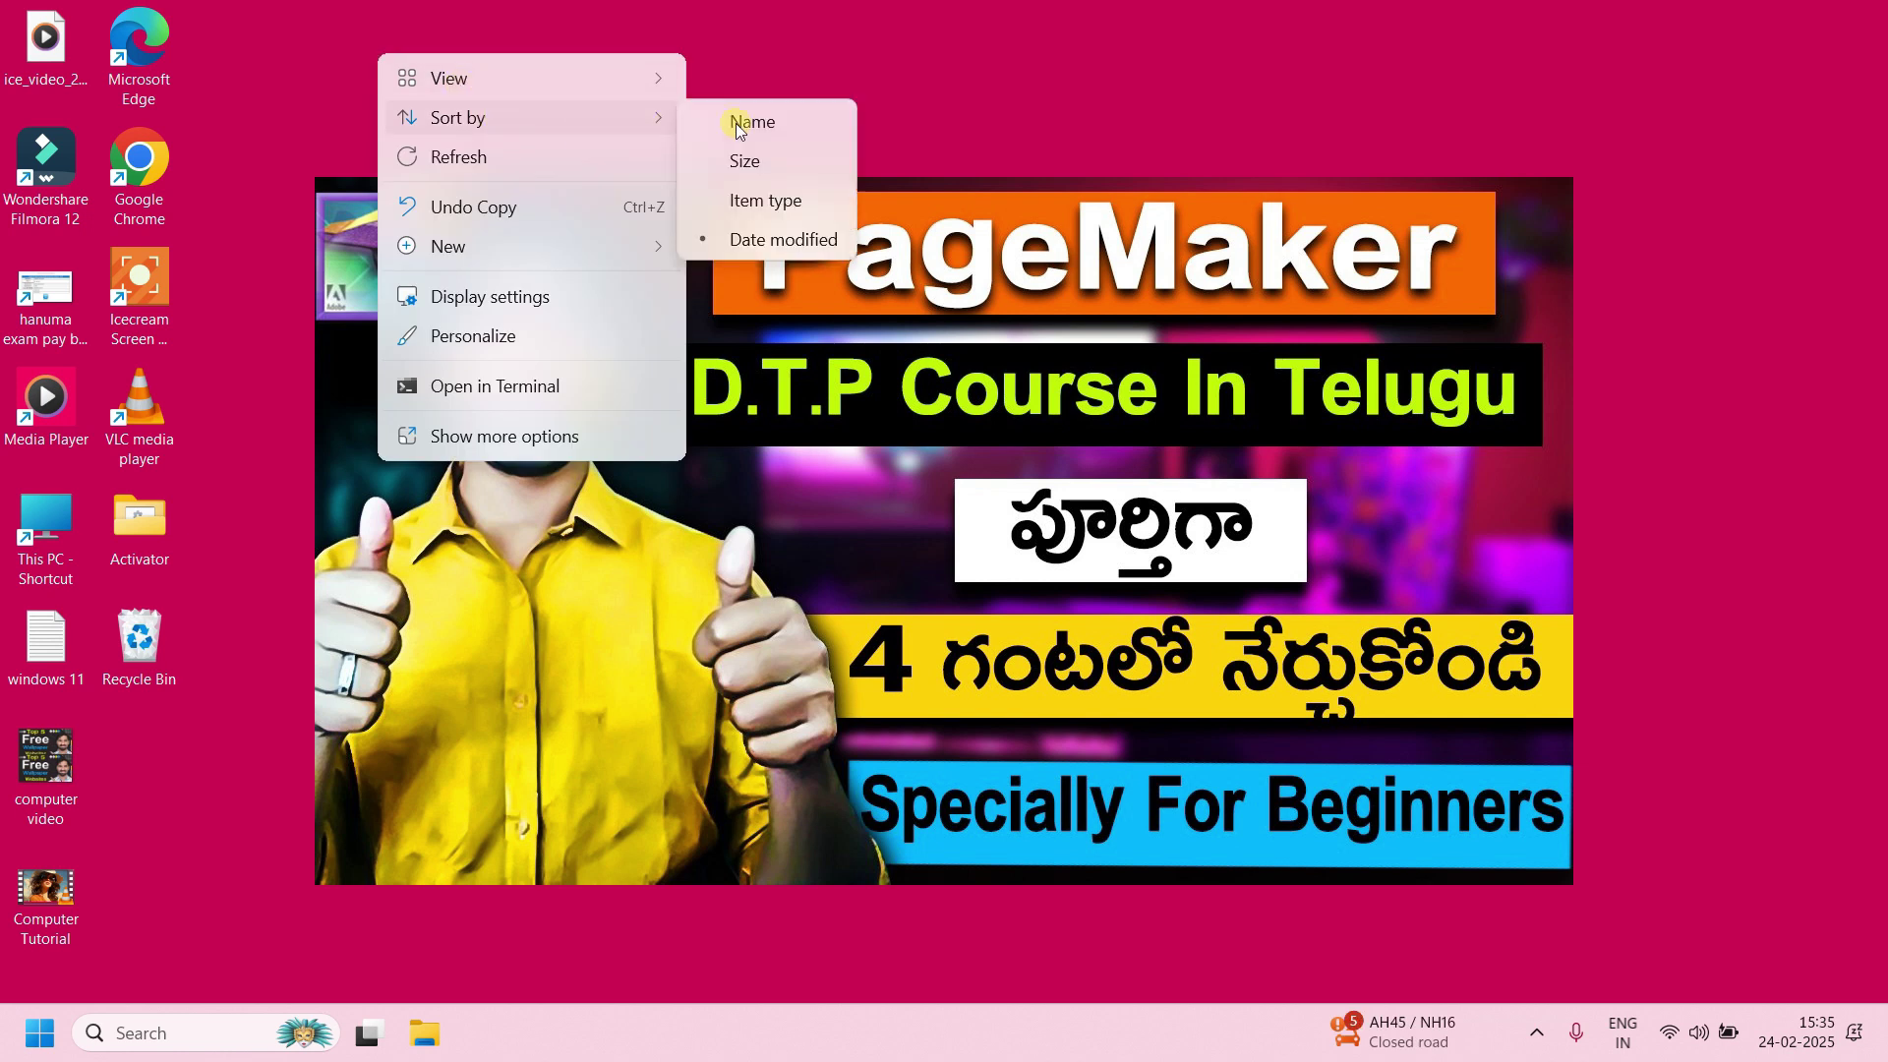
left_click(749, 120)
right_click(411, 81)
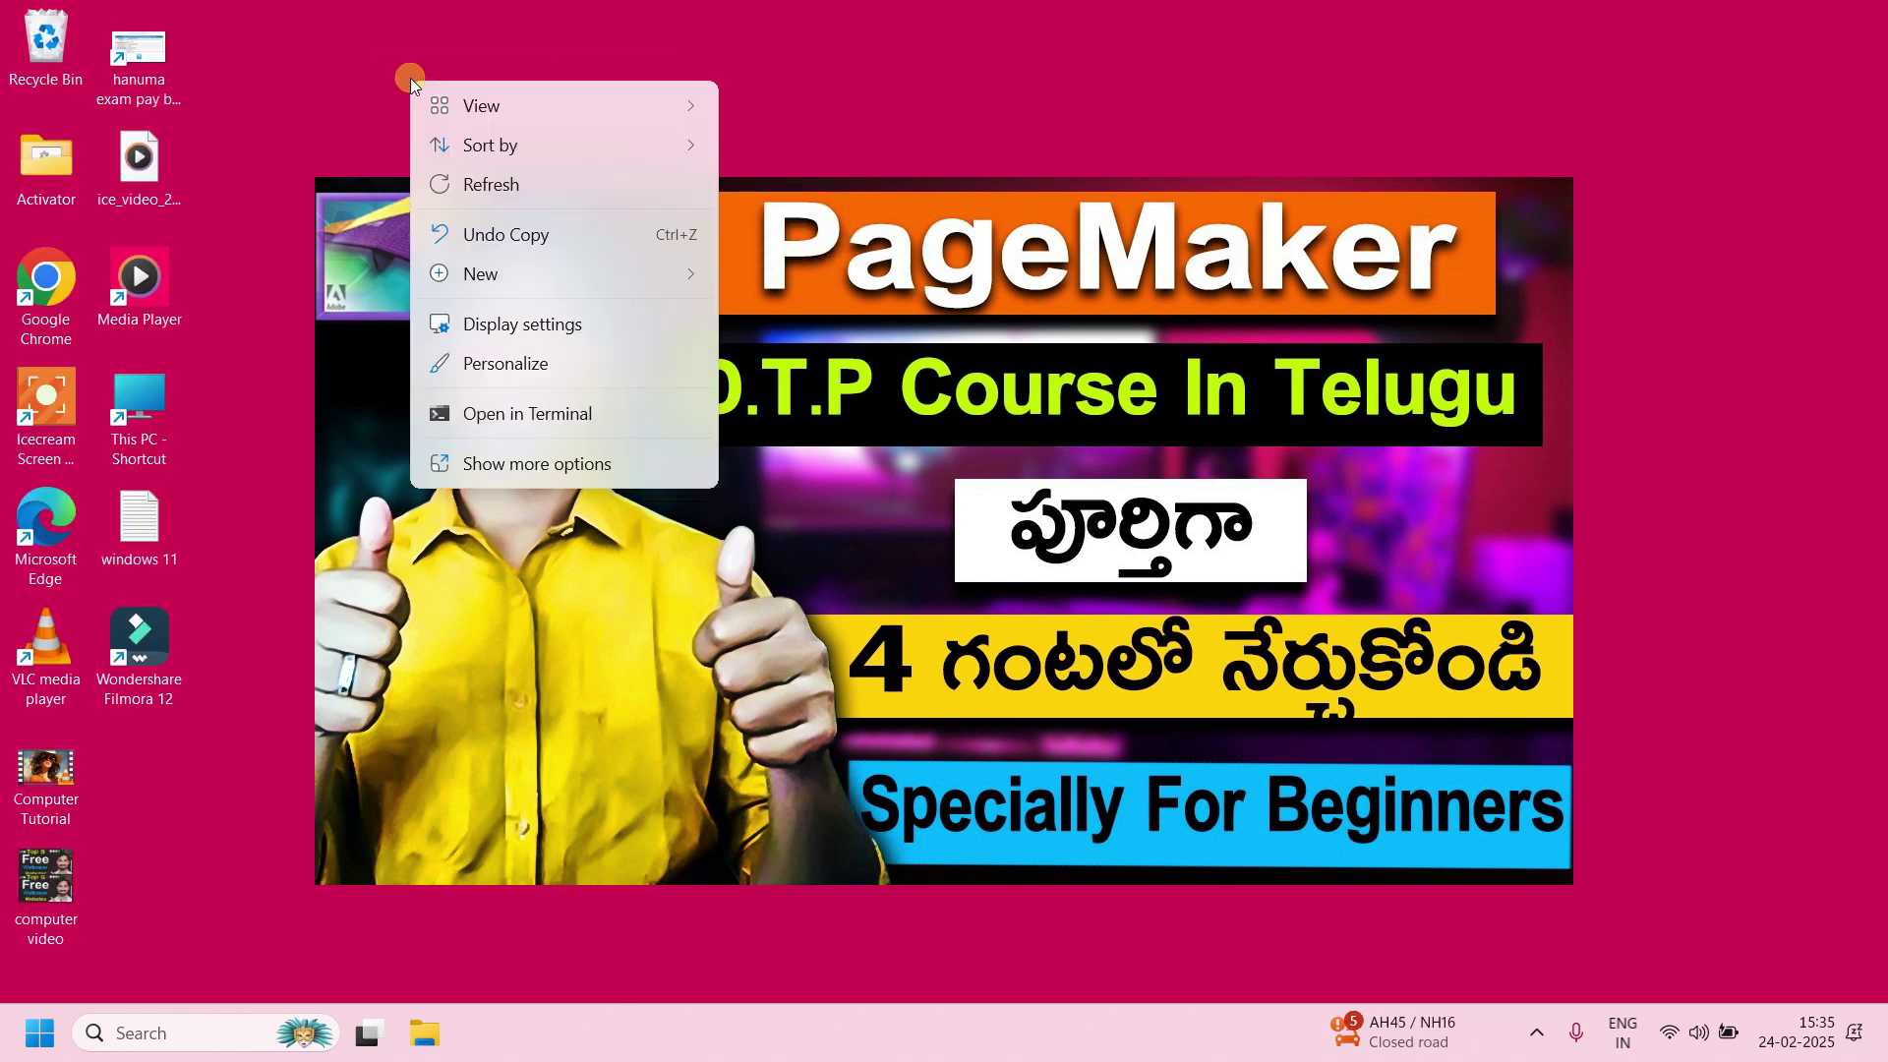
left_click(499, 187)
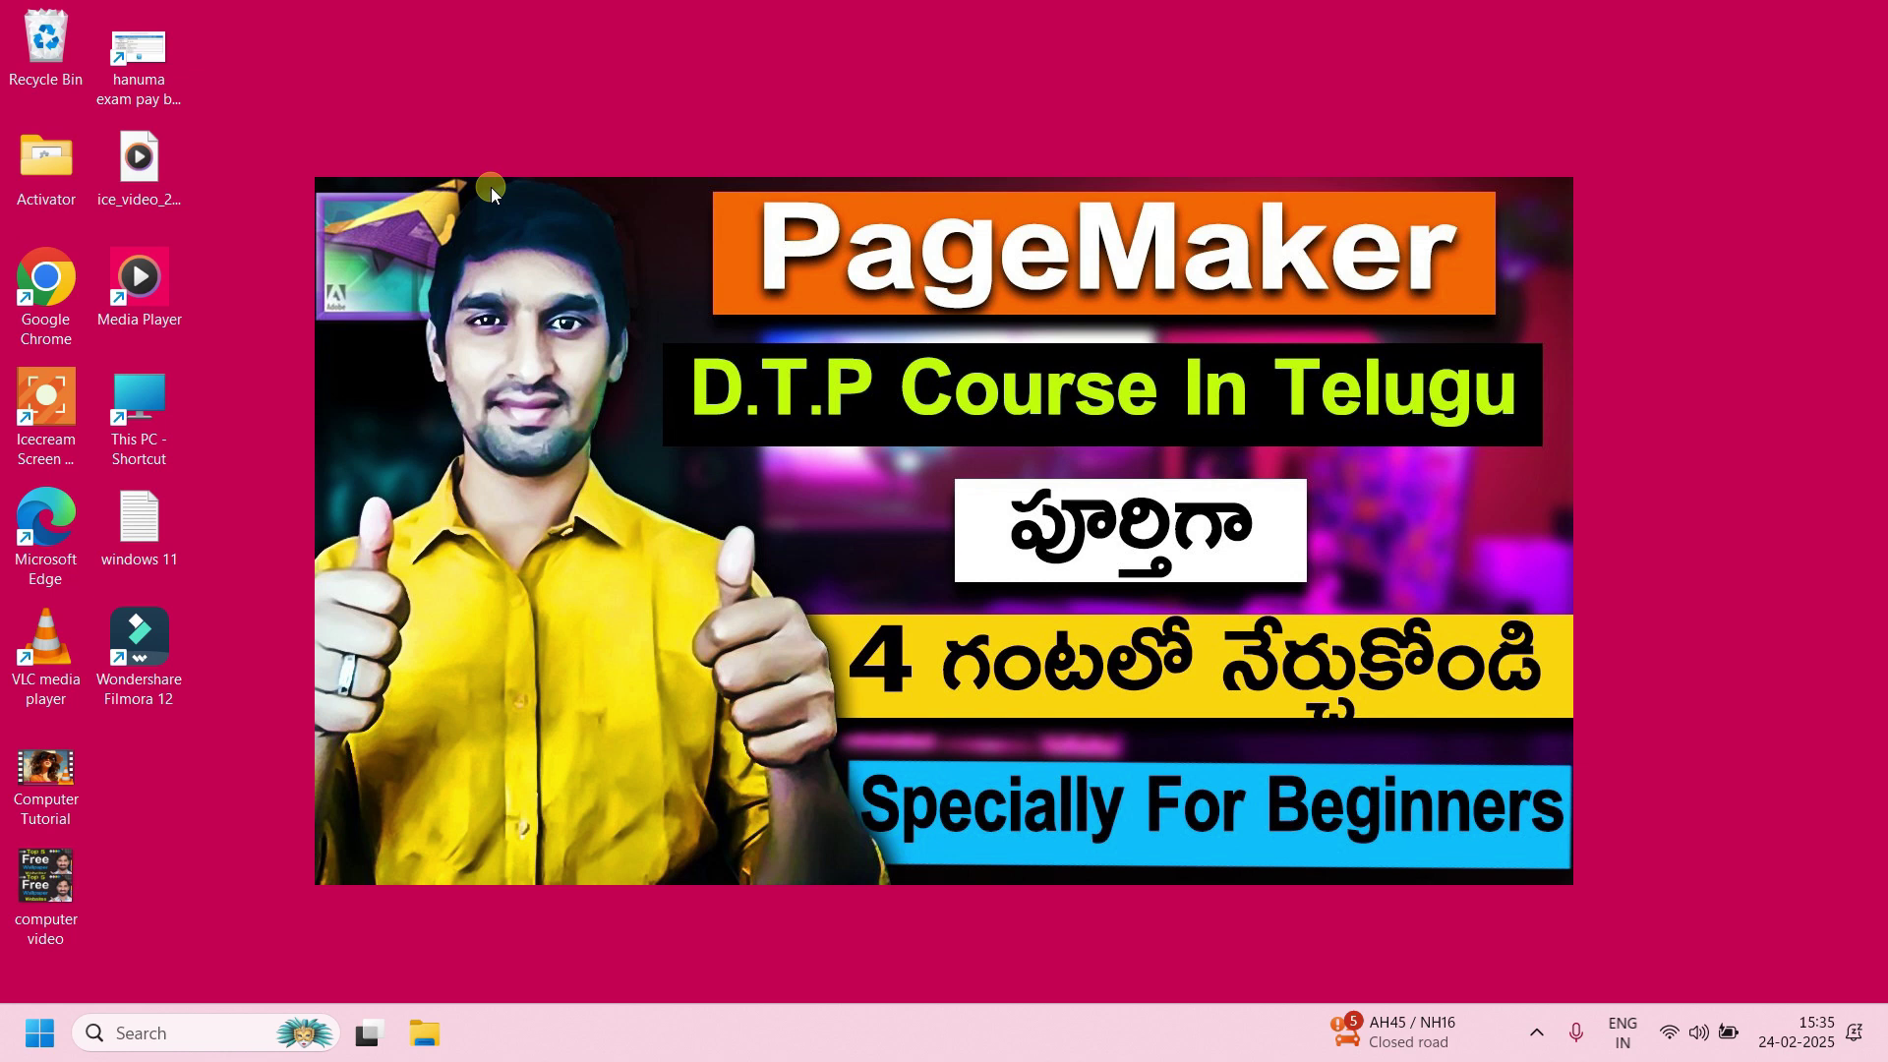
Delete the exam pay bill shortcut from the desktop.
right_click(374, 85)
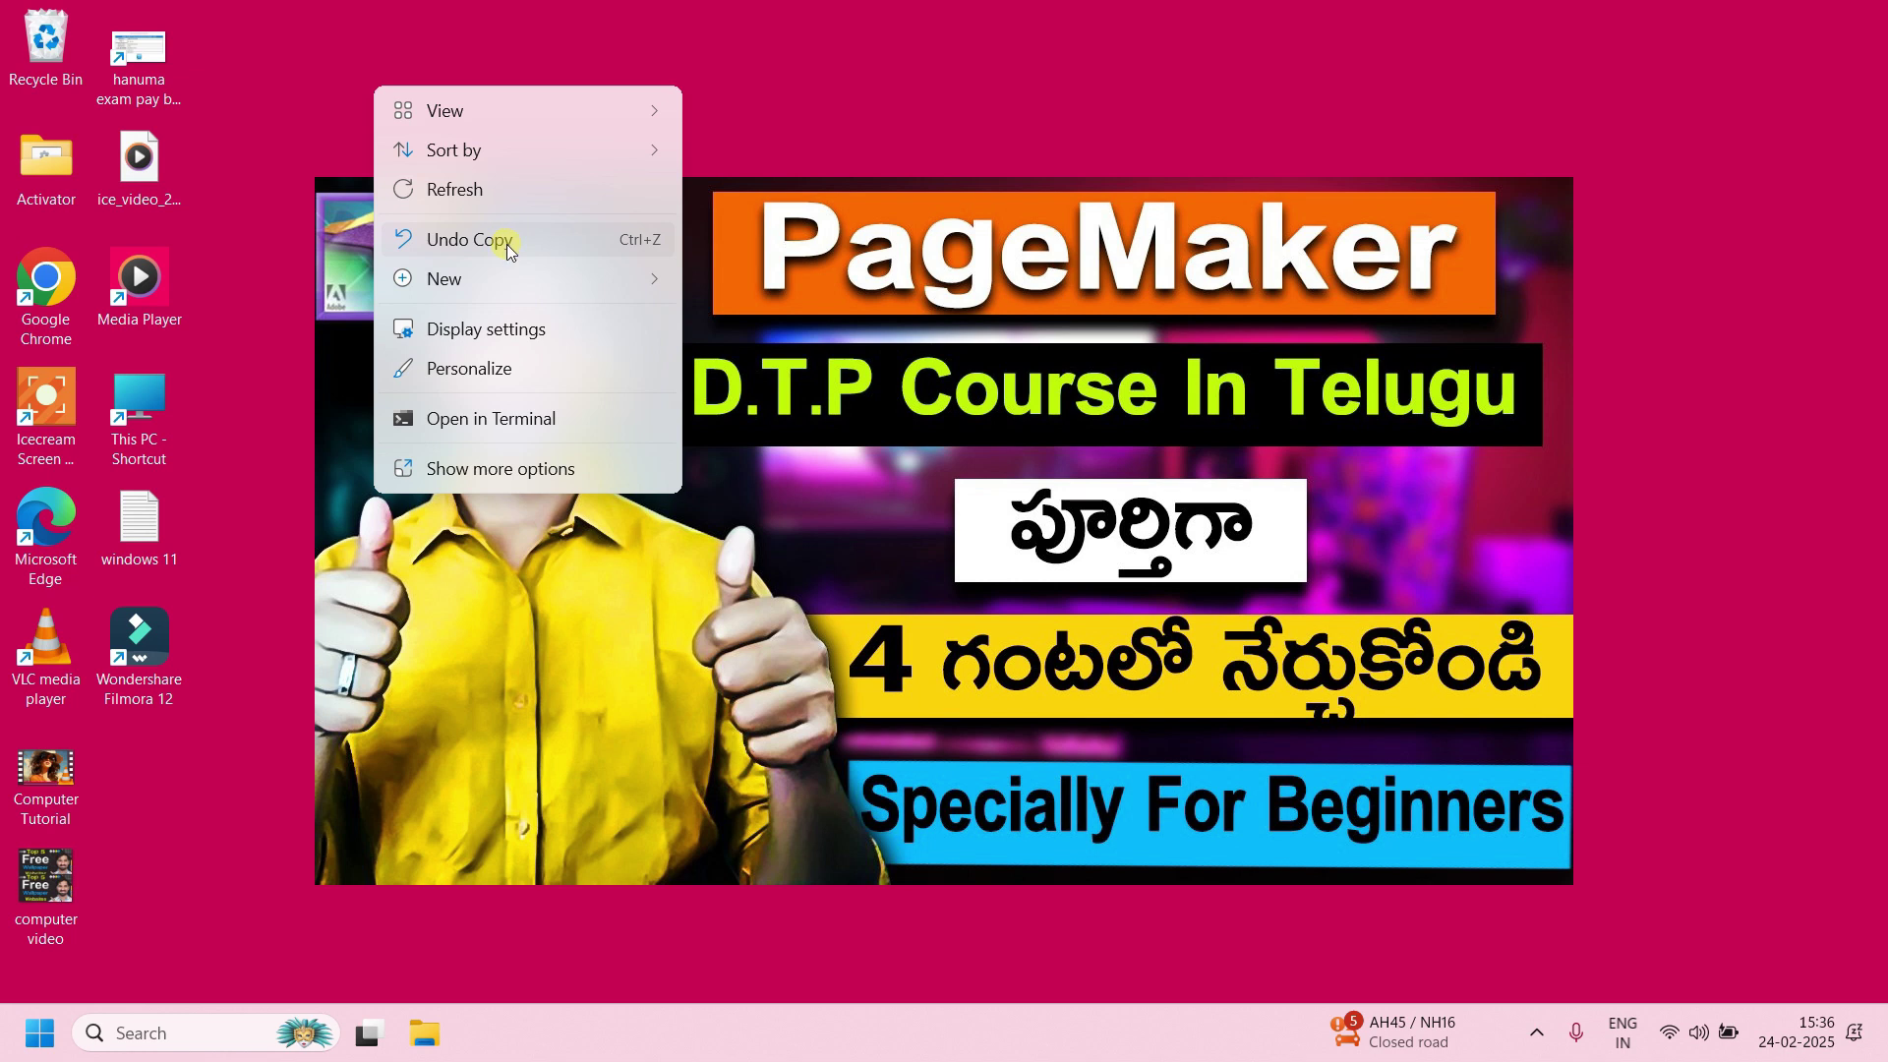
left_click(930, 77)
left_click(143, 53)
key("Delete")
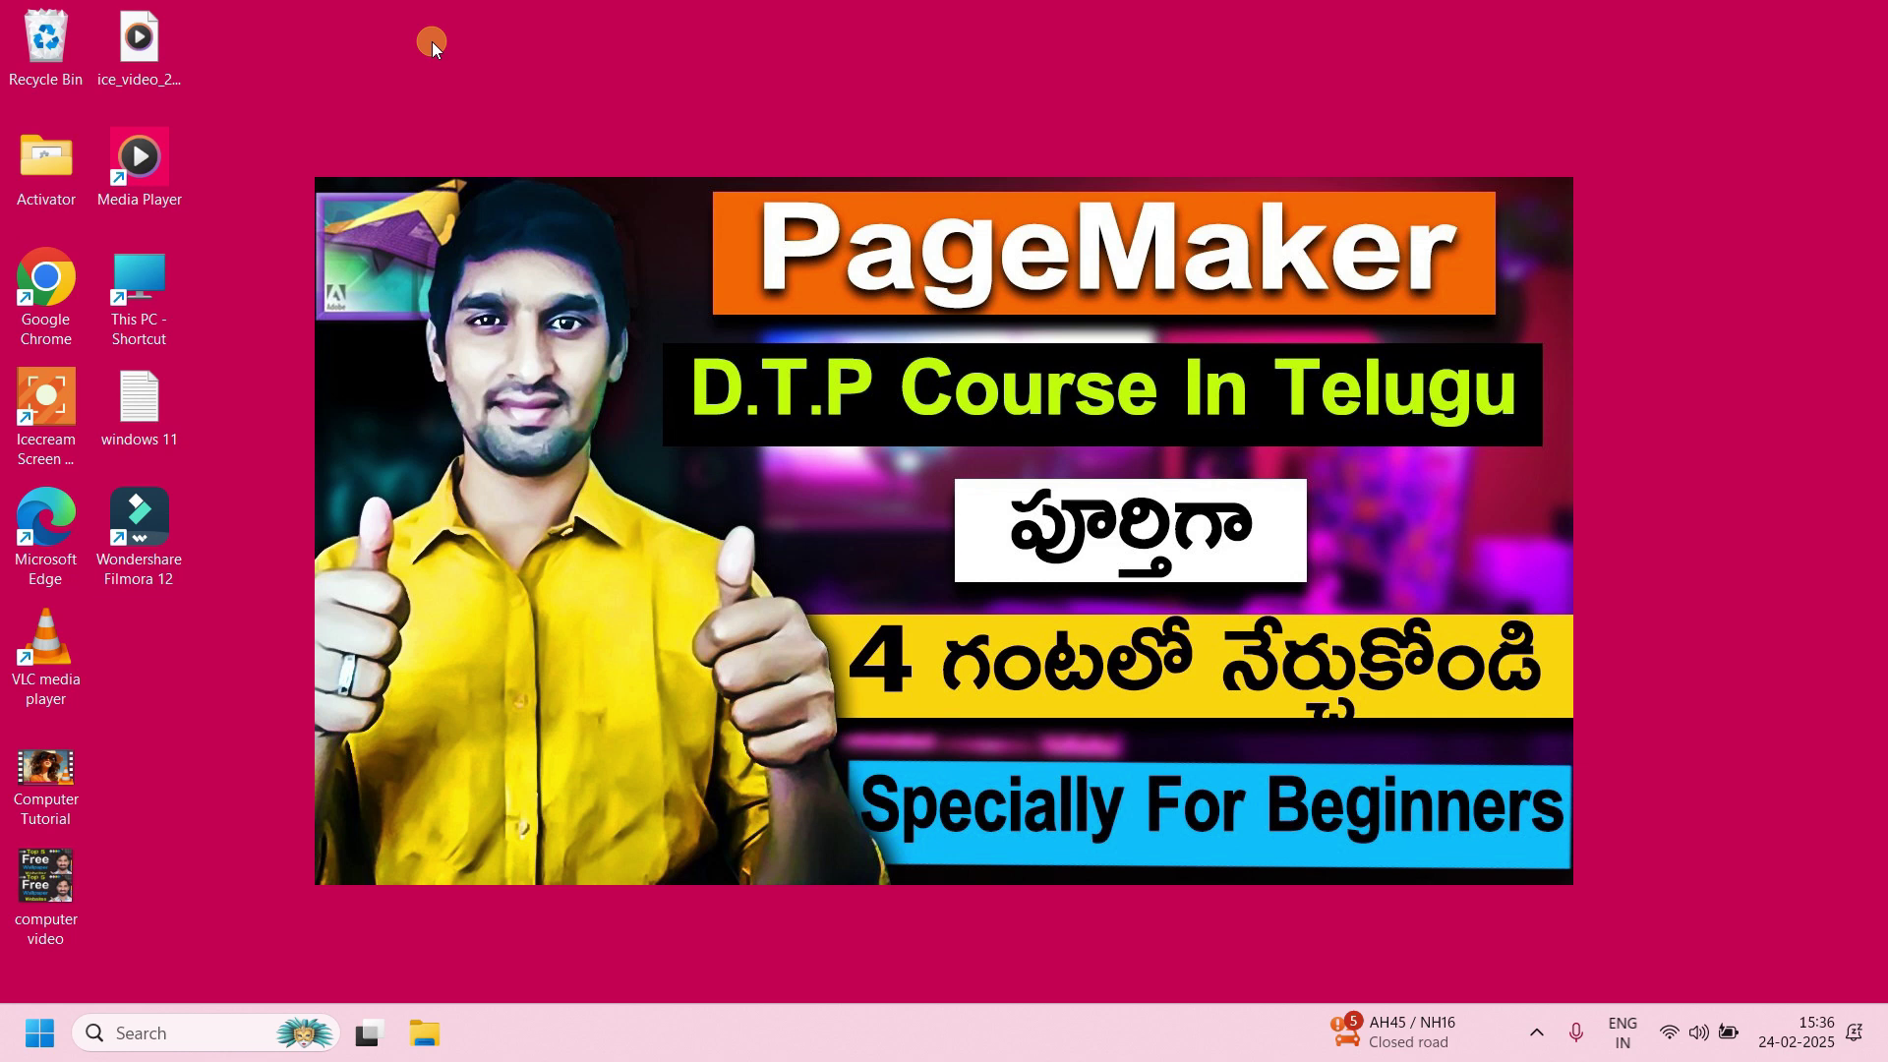
Undo the deletion to restore the exam pay bill shortcut to the desktop.
double_click(42, 35)
right_click(329, 65)
left_click(958, 48)
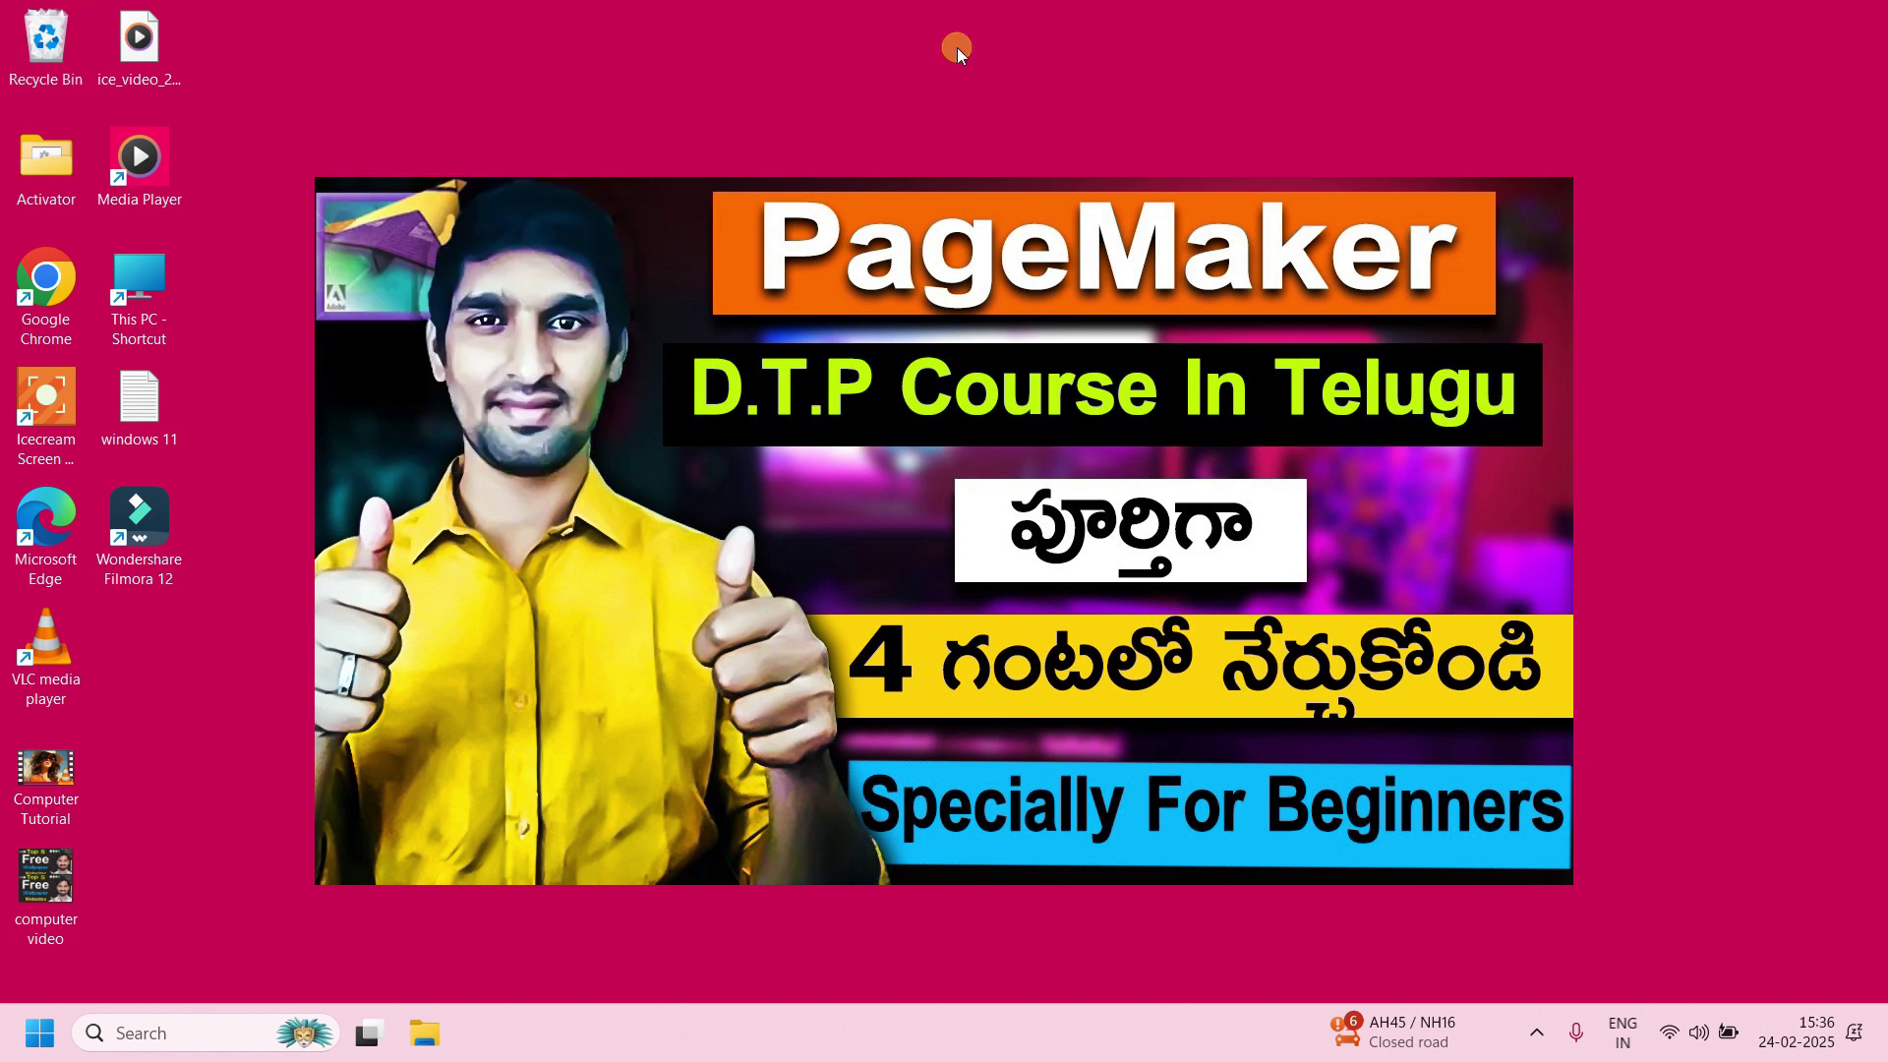
right_click(472, 49)
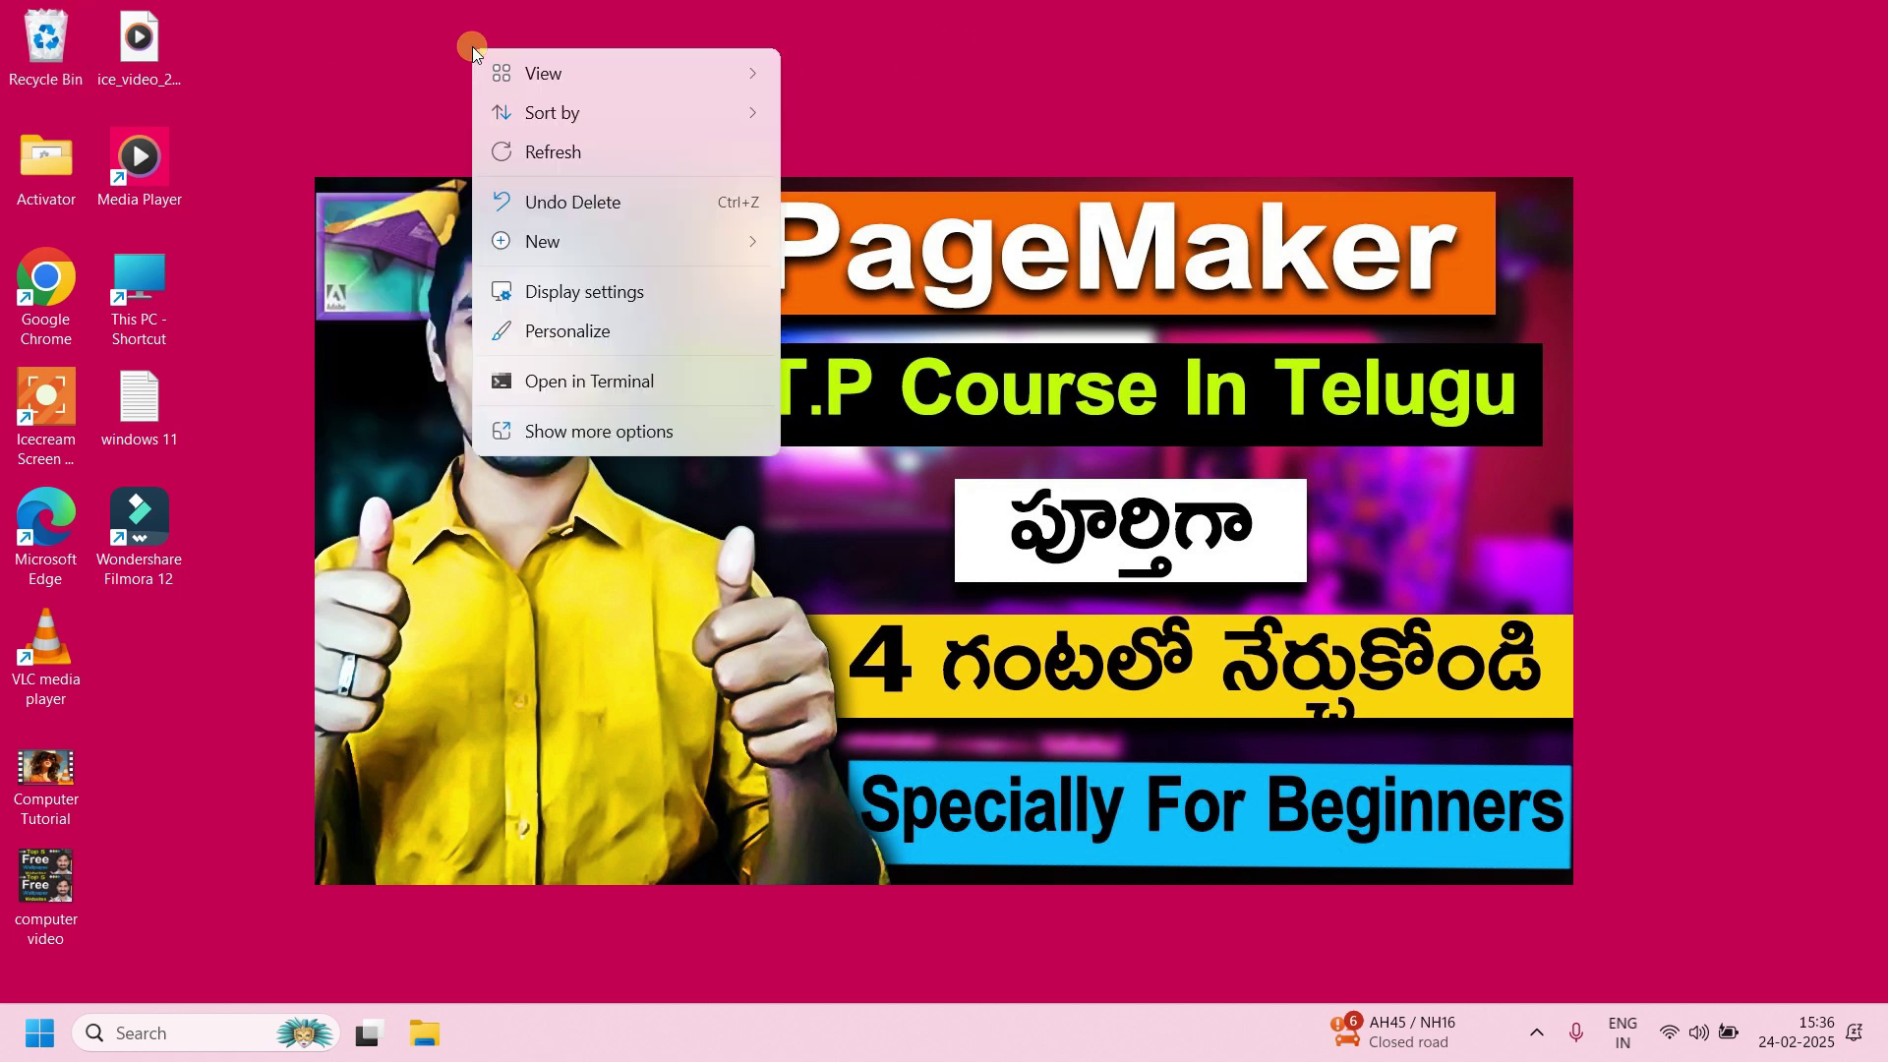
left_click(552, 204)
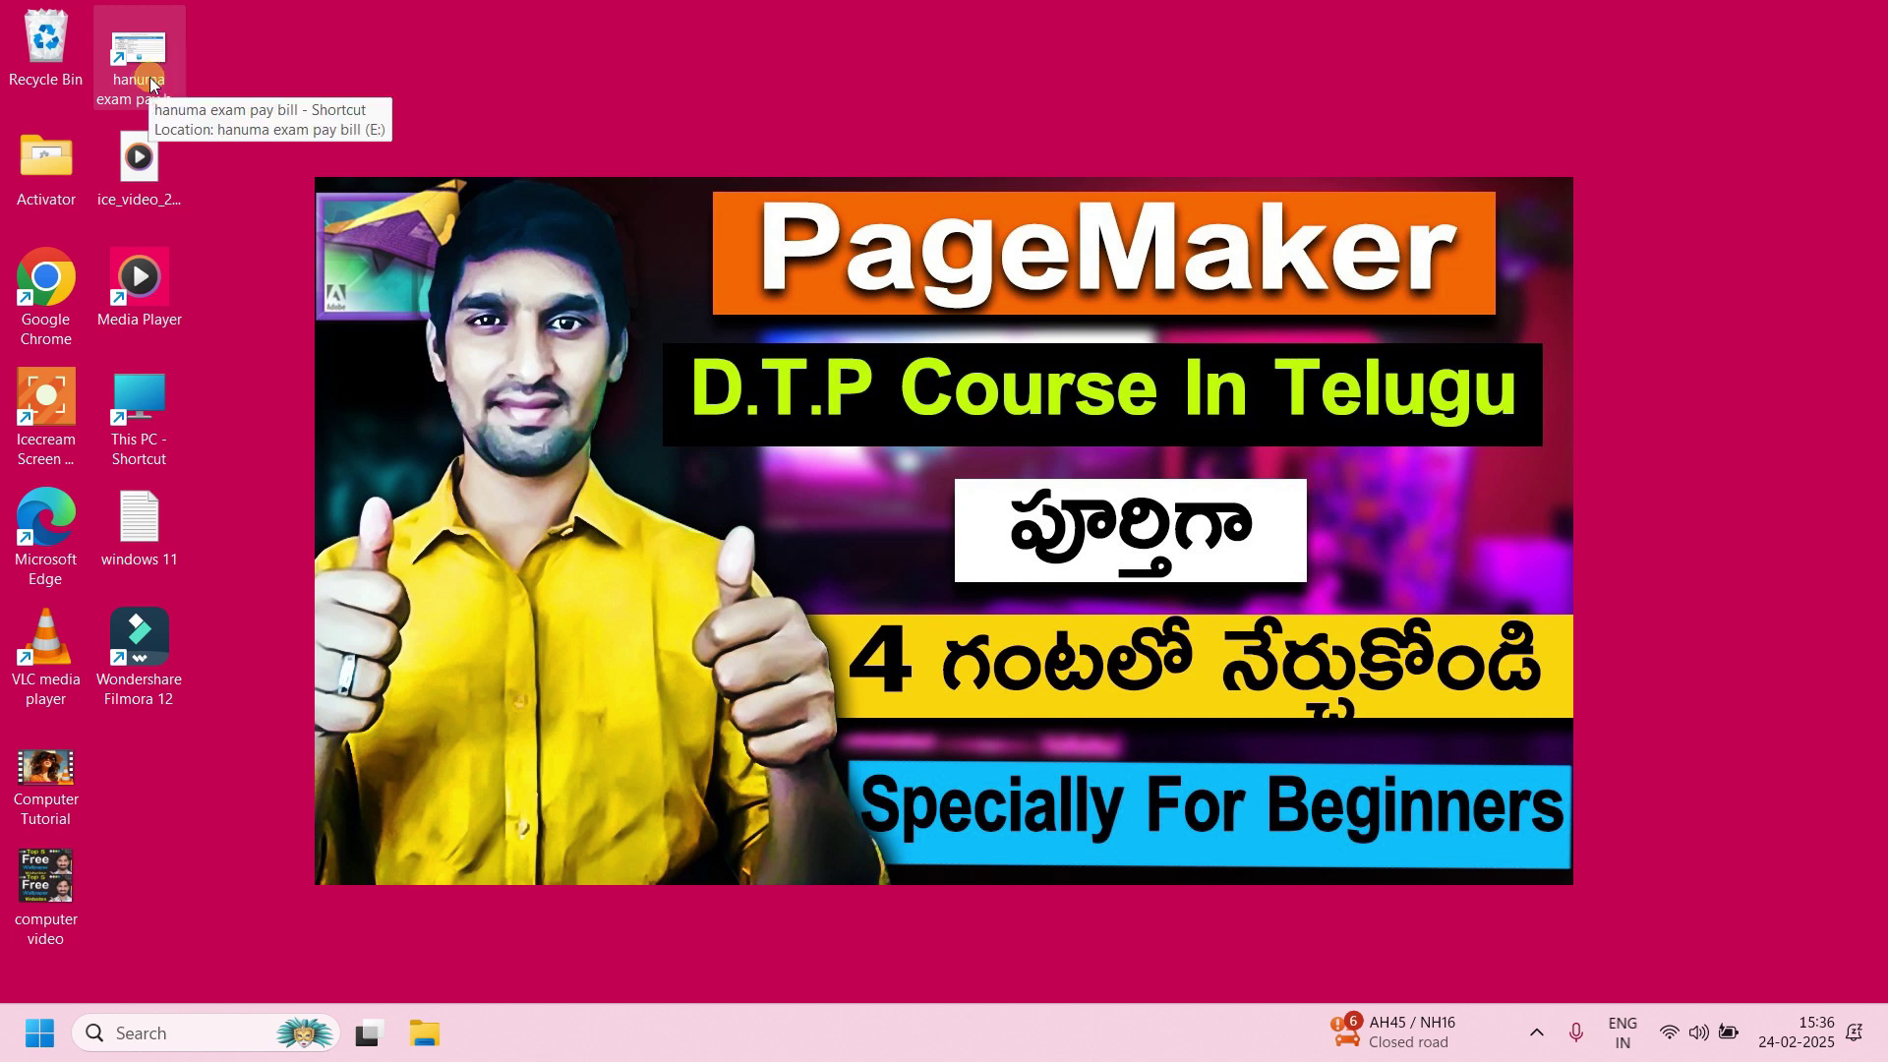
Create a new folder on the desktop.
right_click(441, 75)
mouse_move(536, 314)
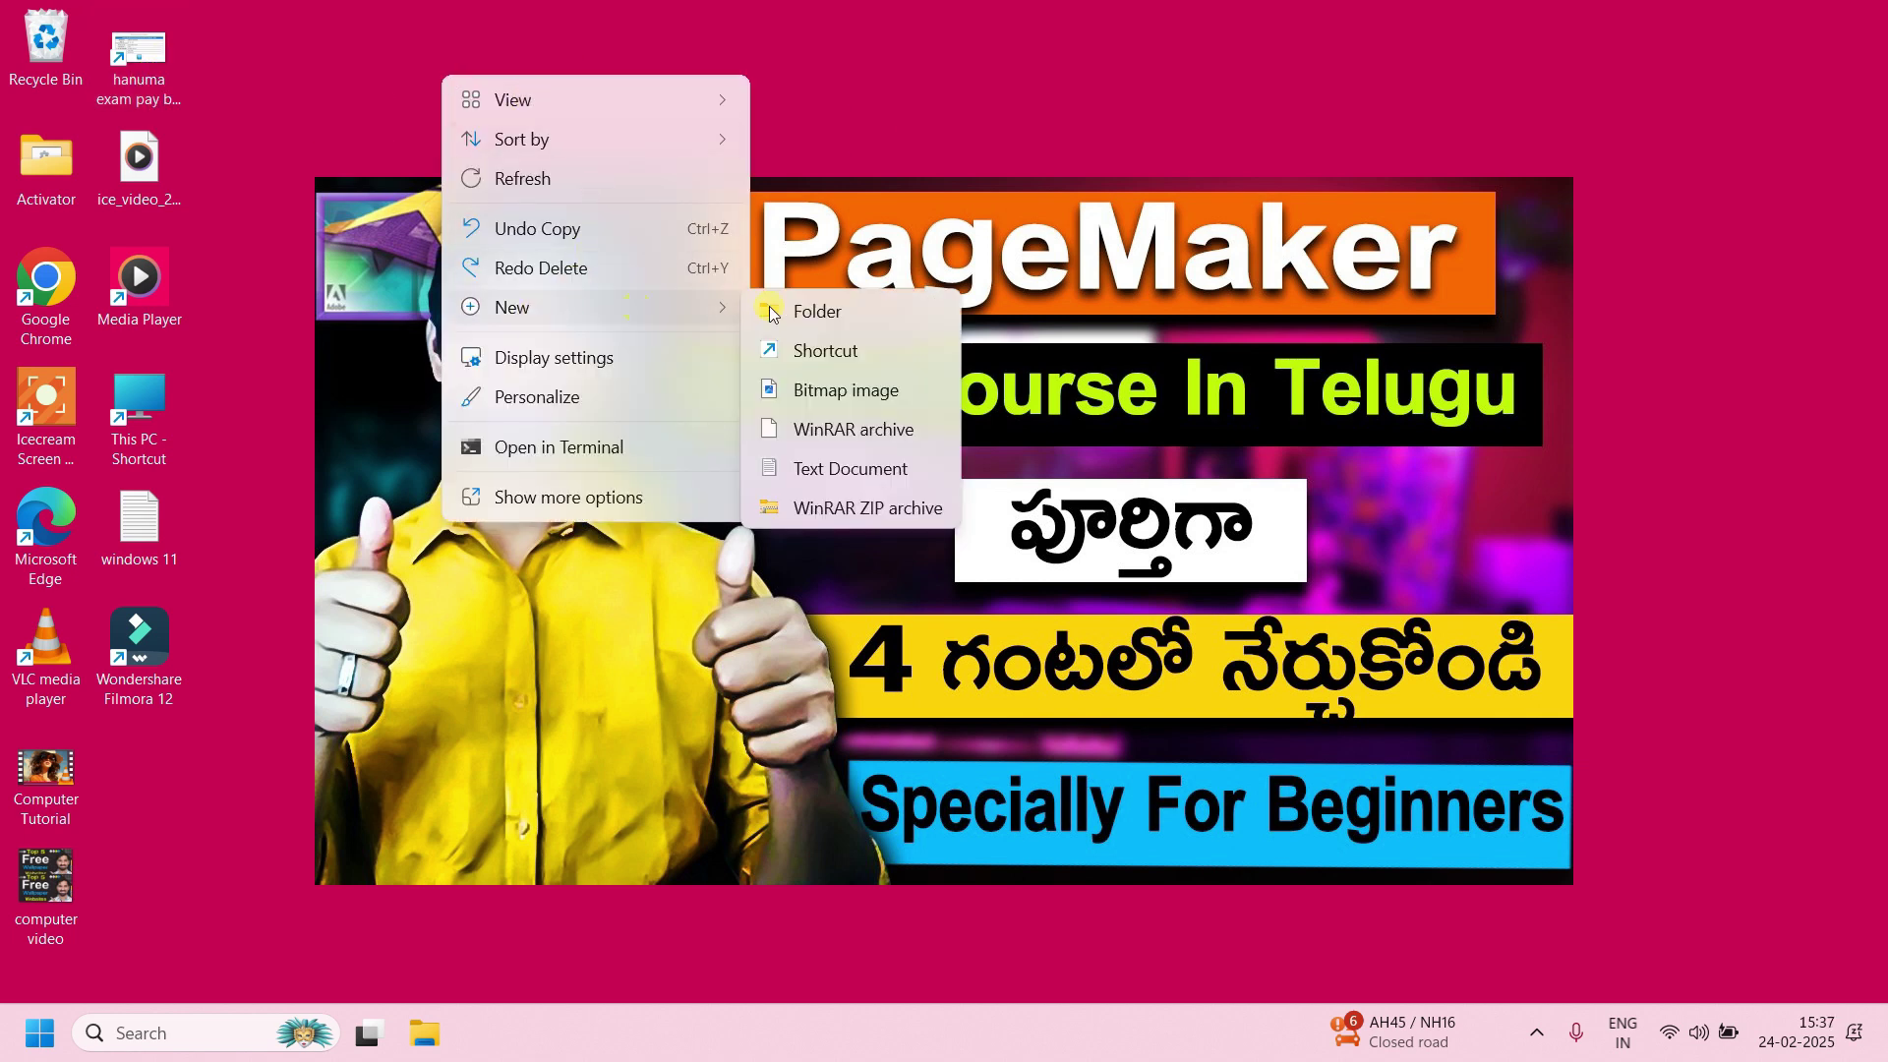
left_click(818, 312)
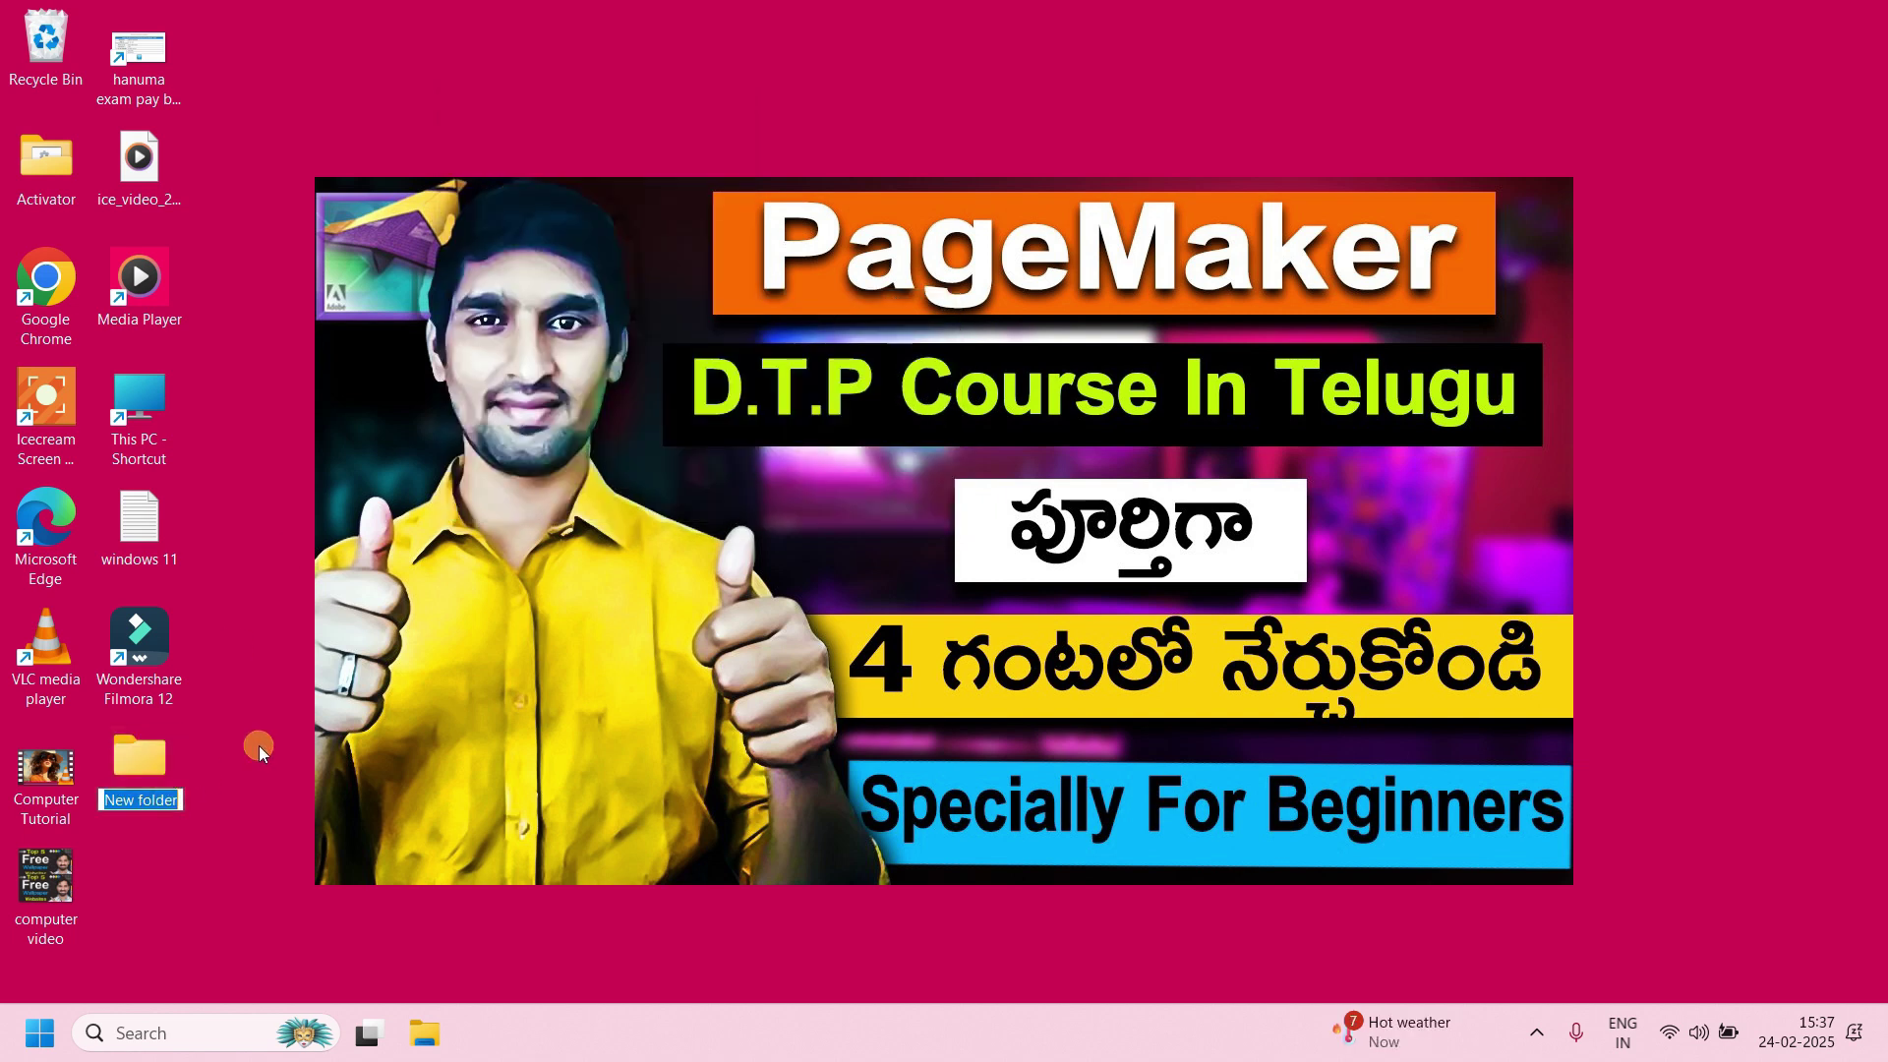
Name the new desktop folder with the person's surname, open it to view its contents, and close its window.
type("varma")
left_click(222, 498)
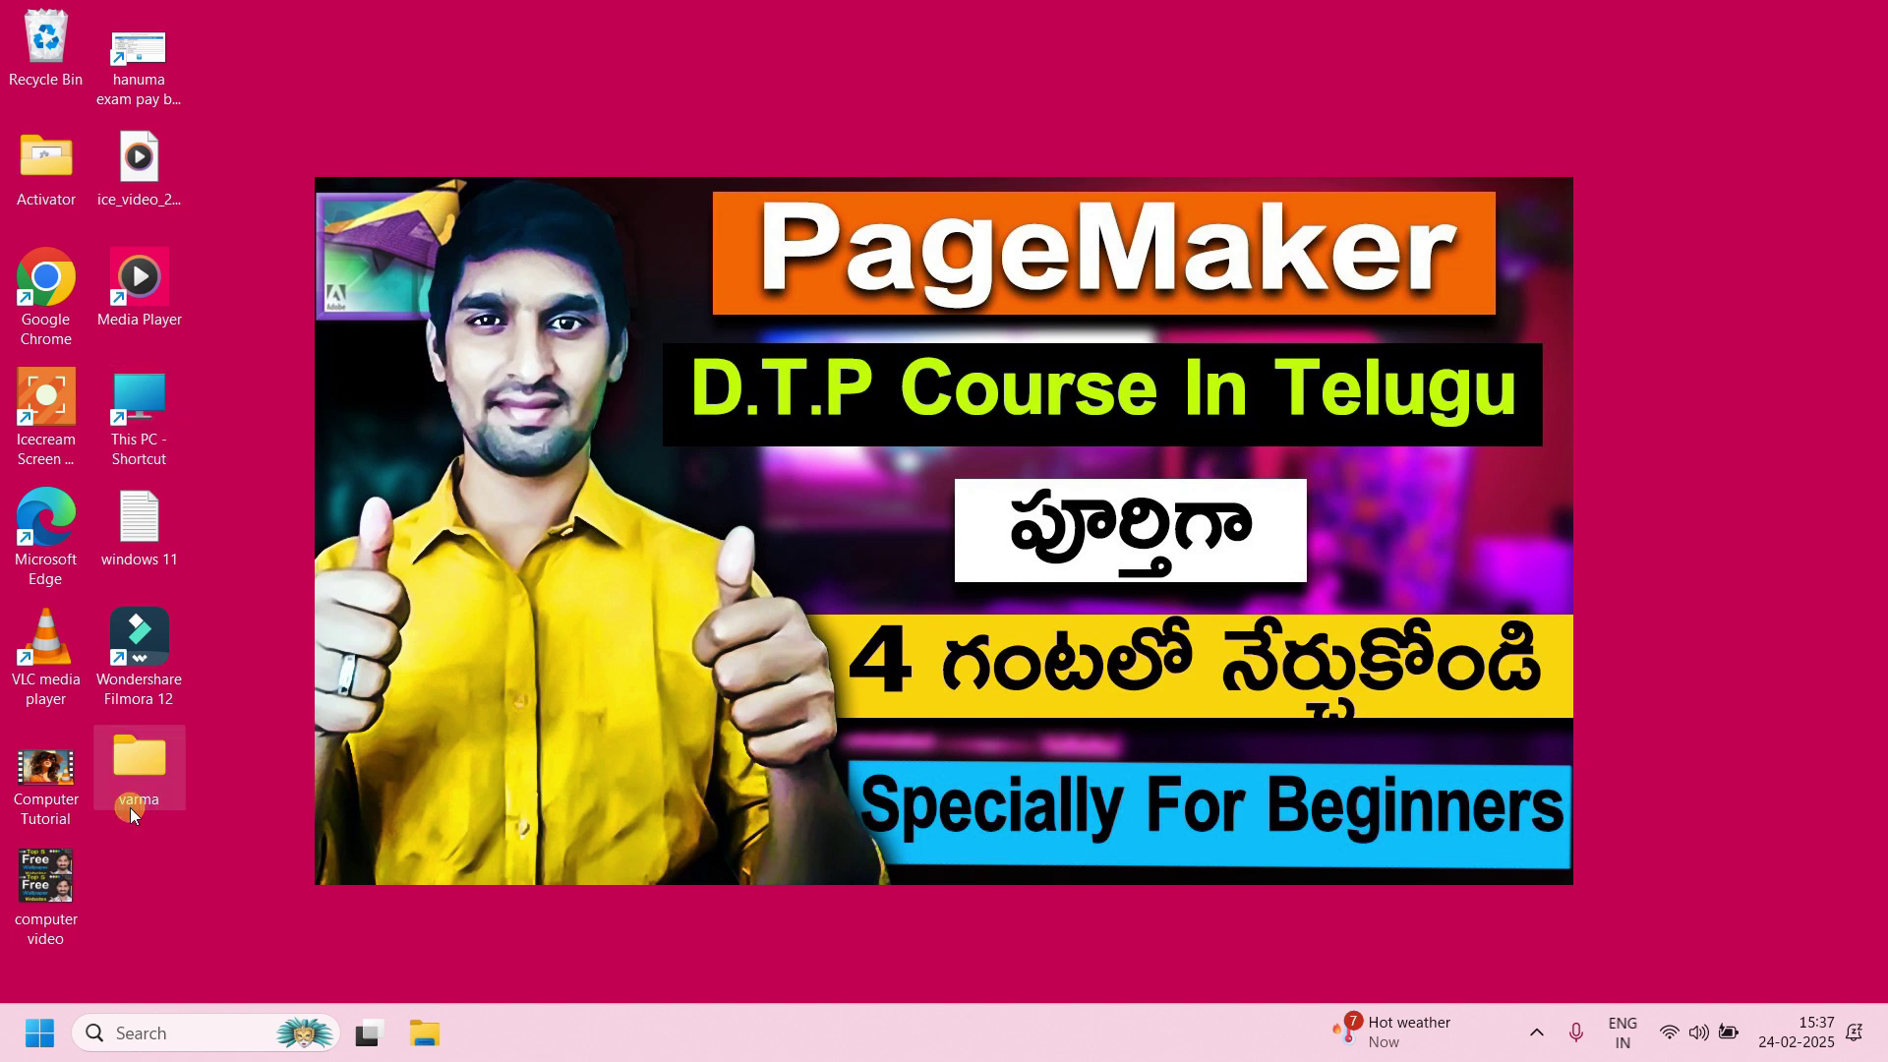
double_click(143, 767)
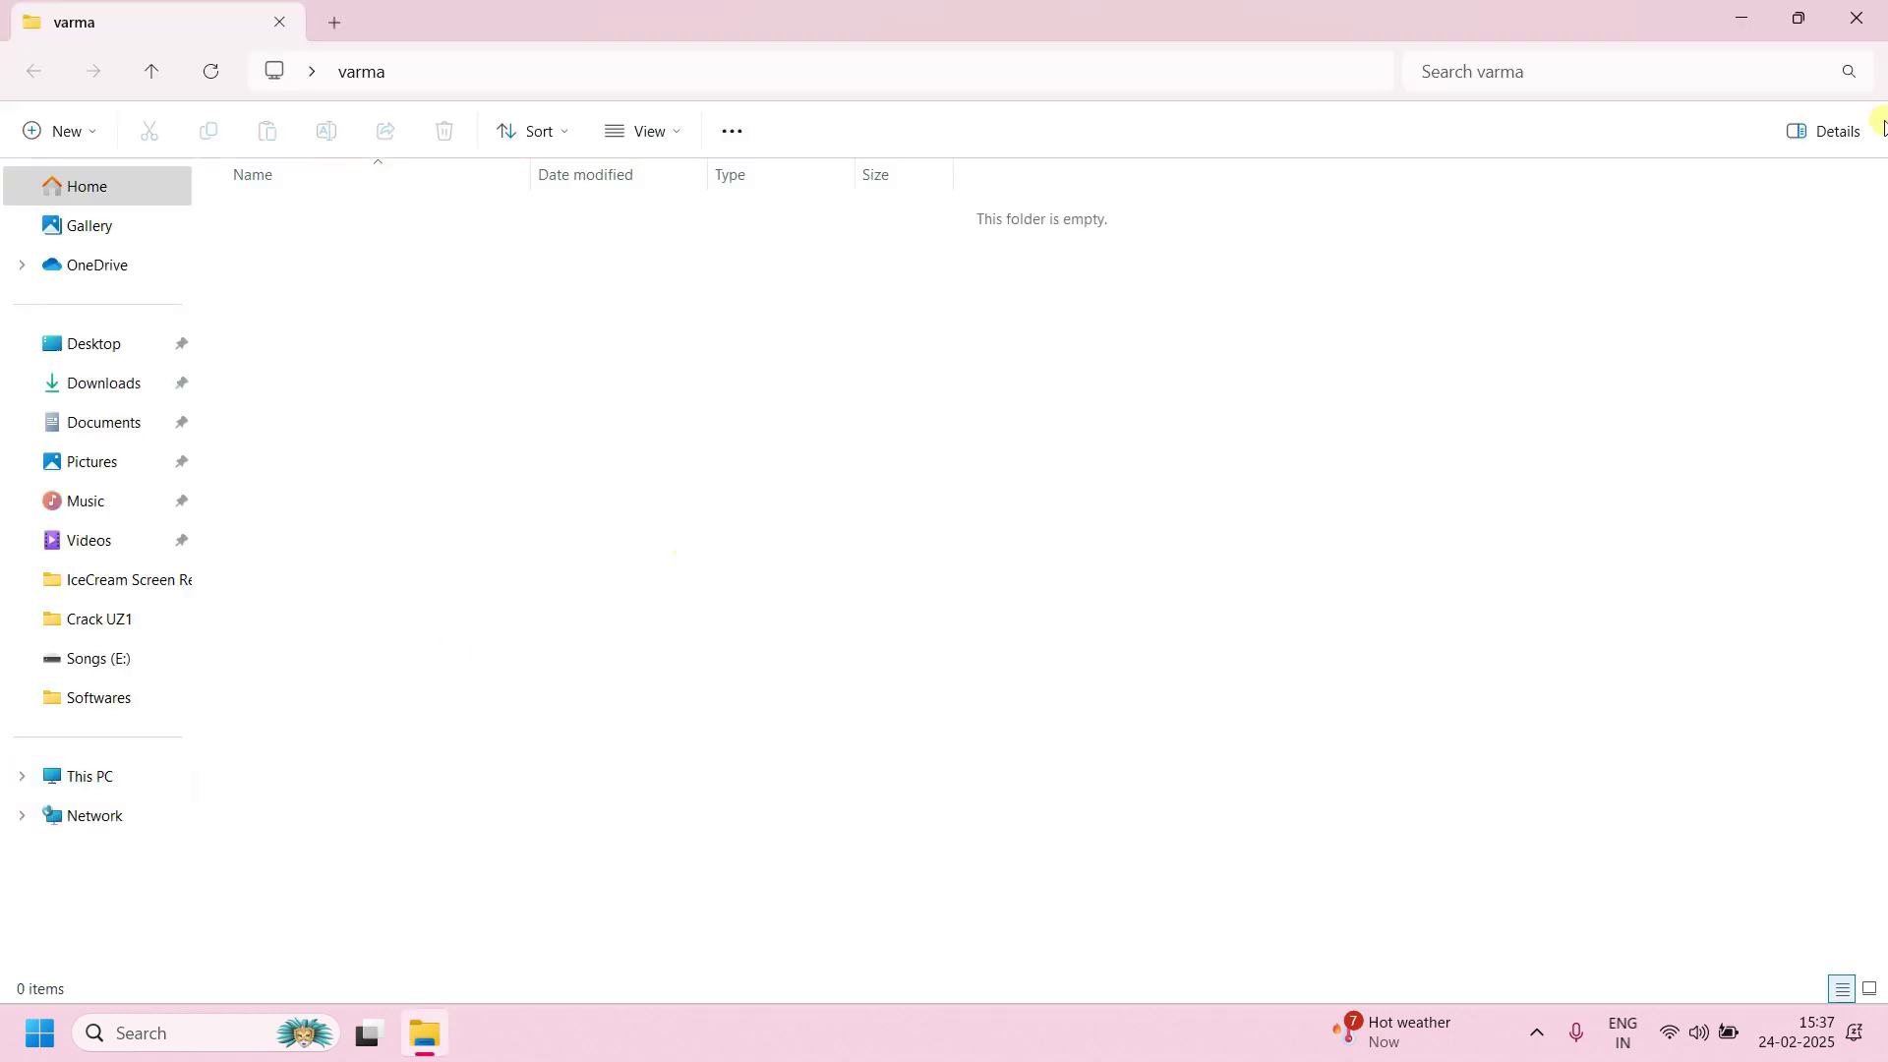
left_click(1864, 14)
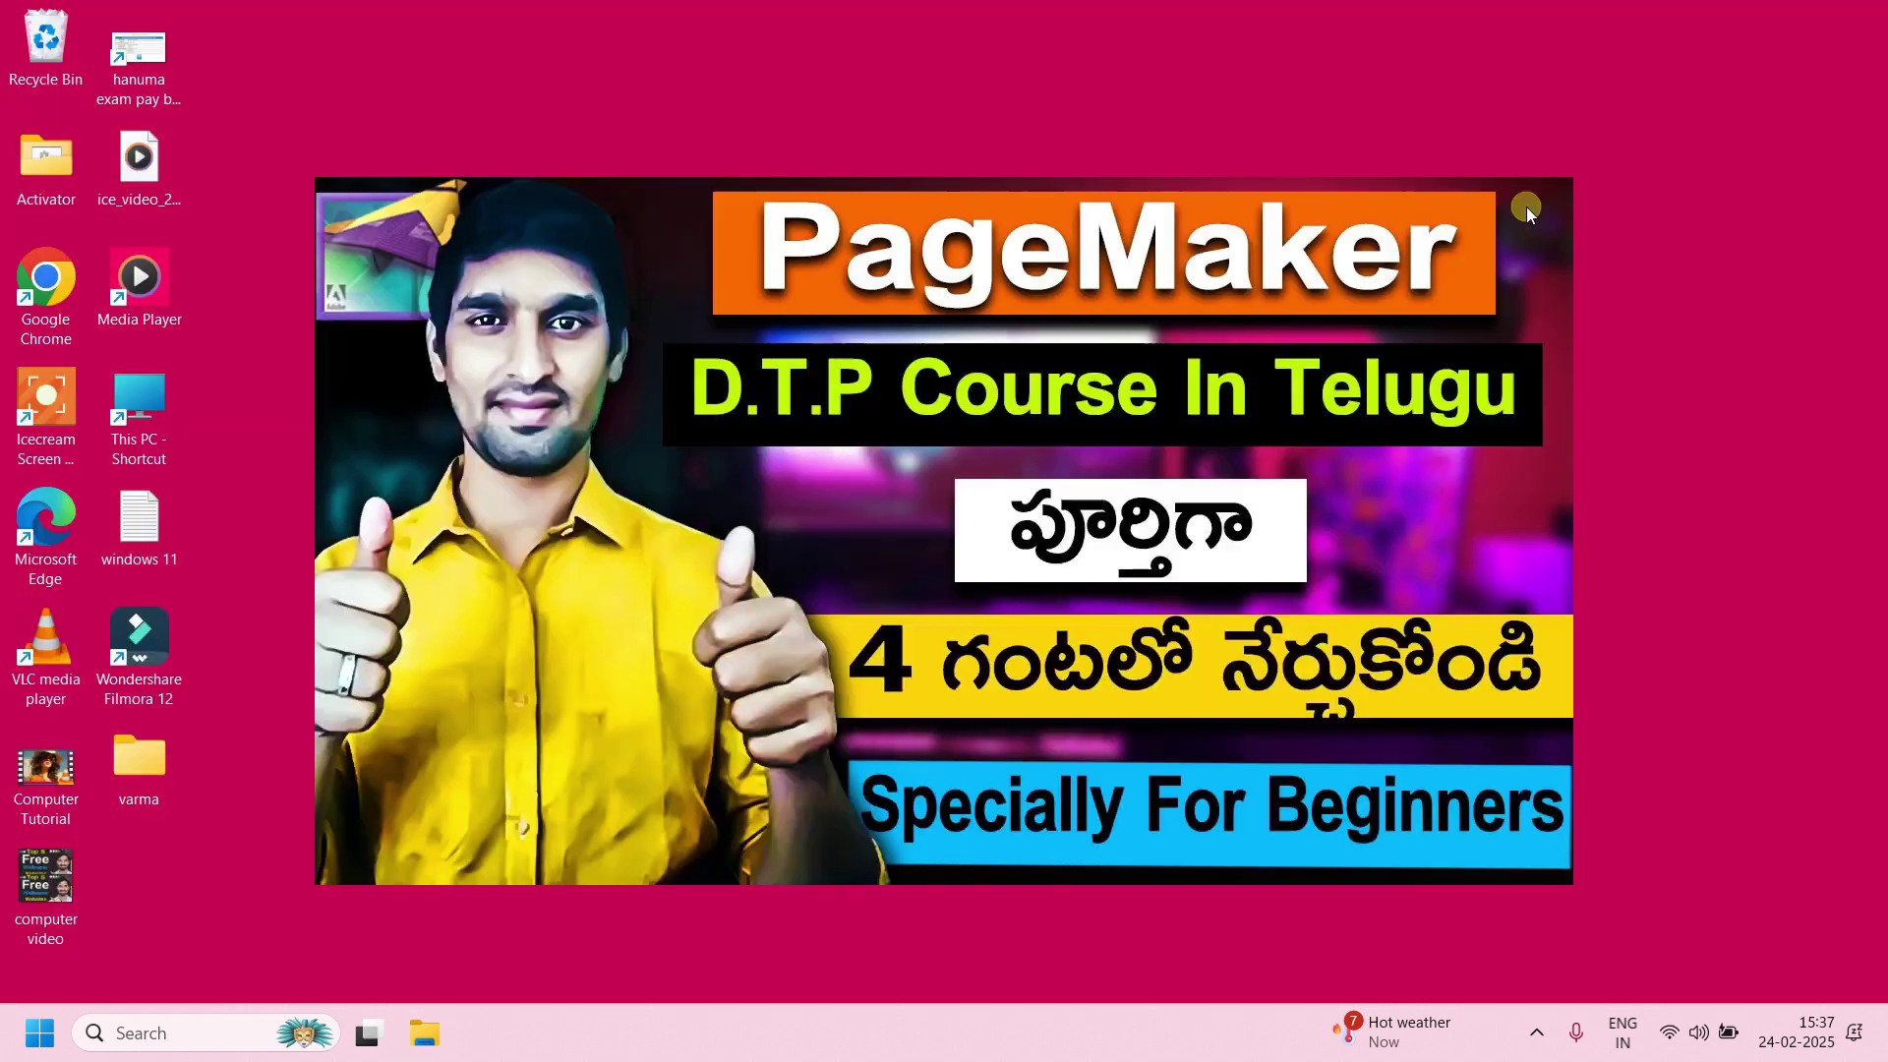
Create a new text document on the desktop with its default name.
right_click(360, 50)
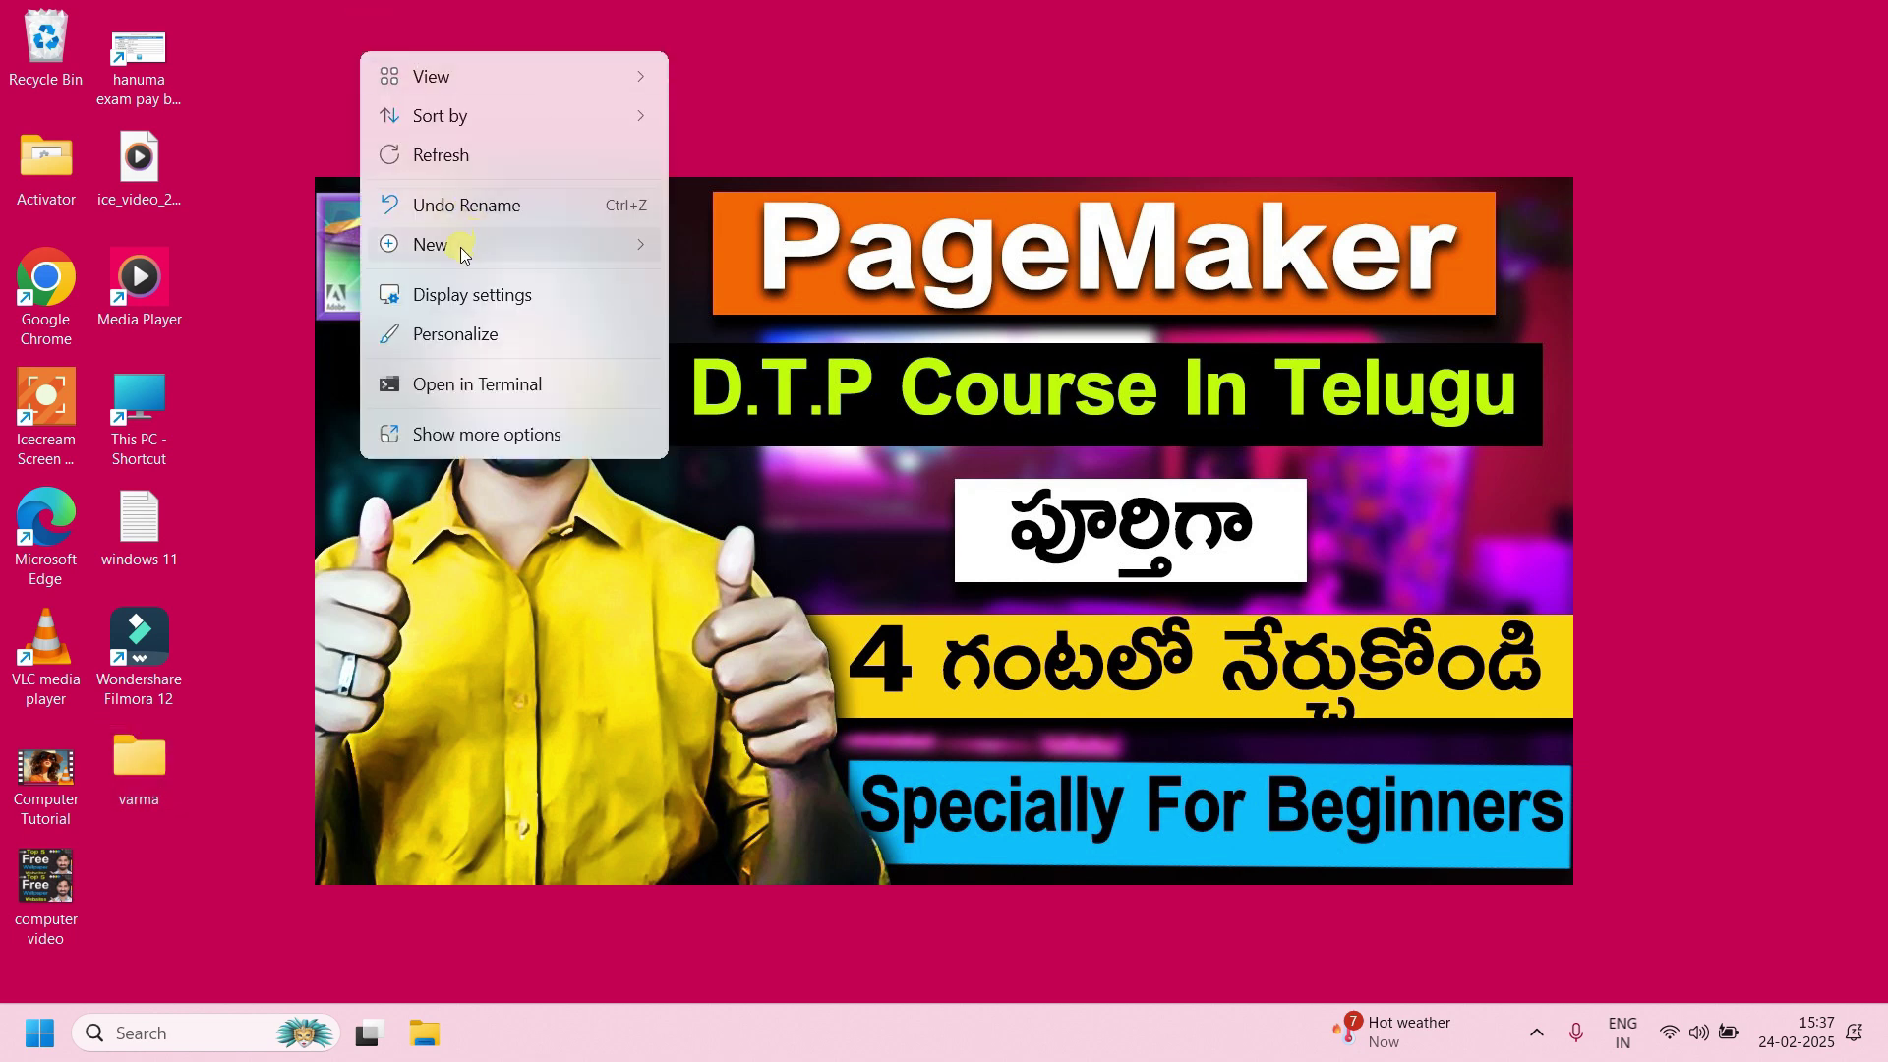
mouse_move(464, 254)
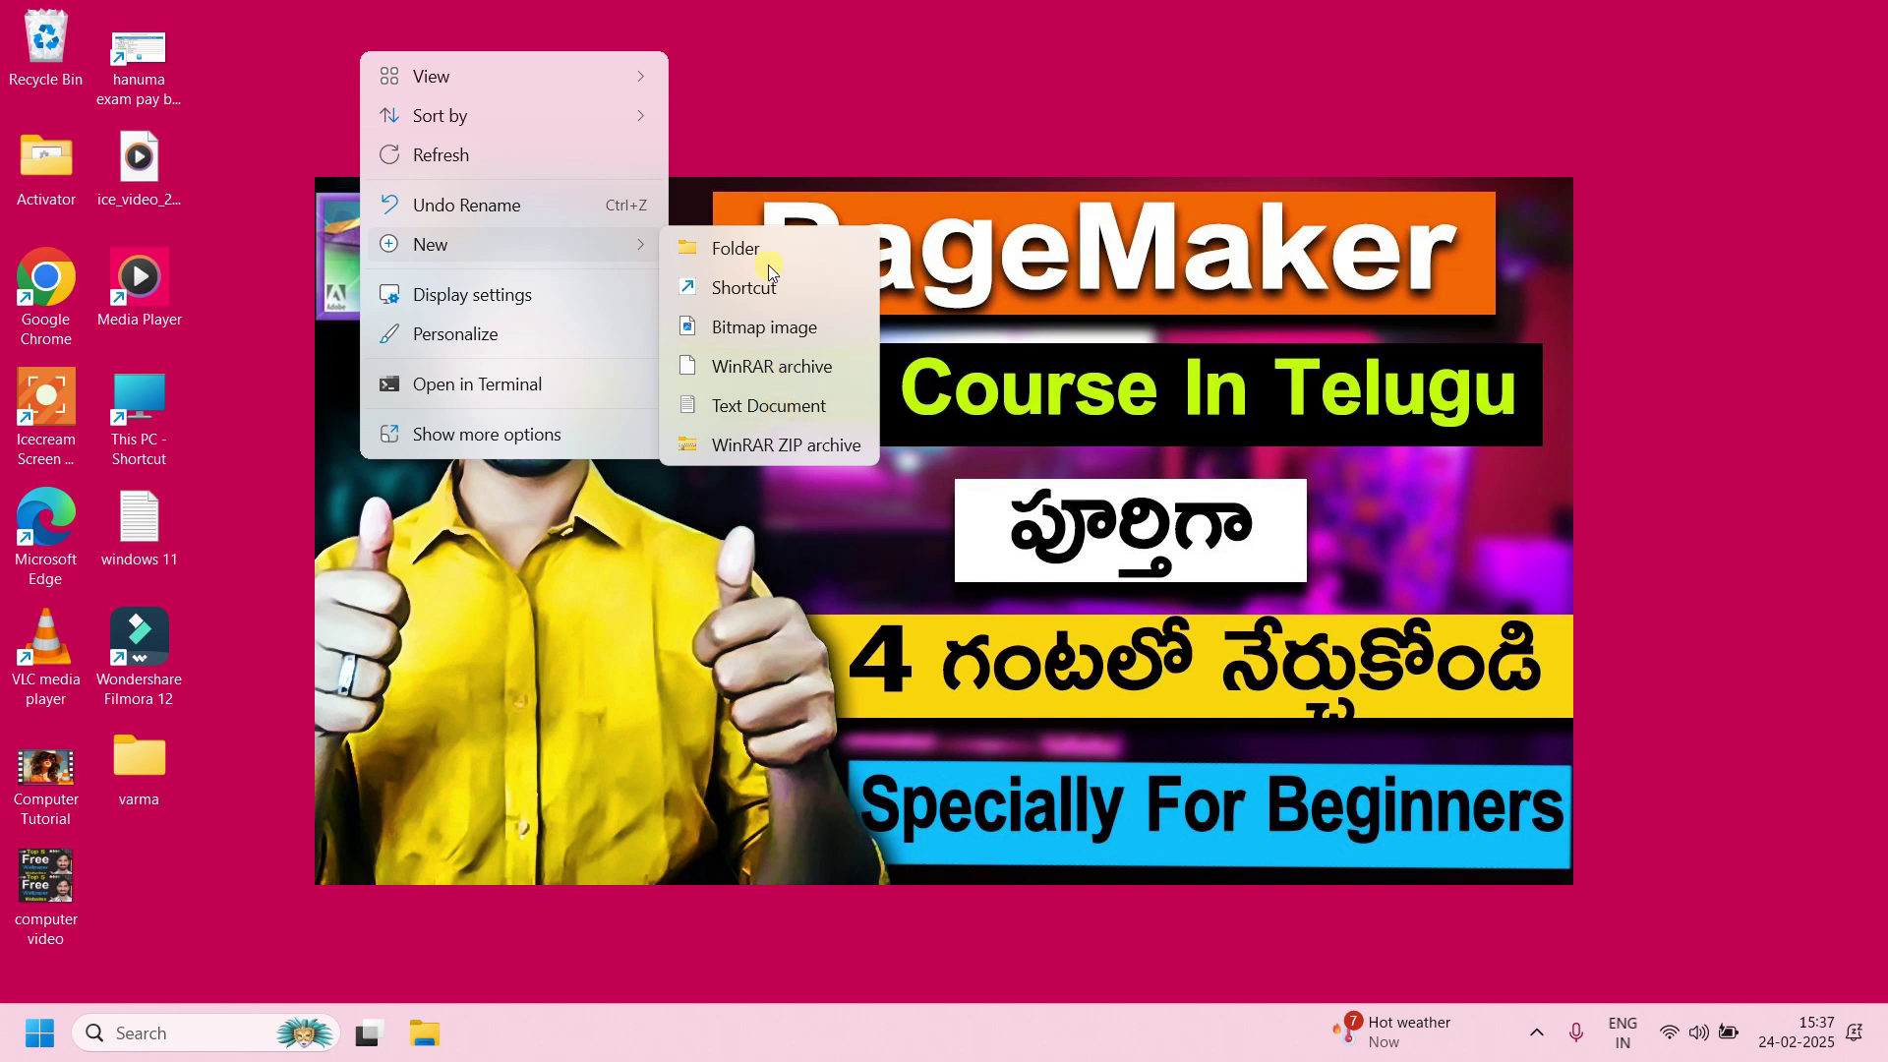
left_click(765, 404)
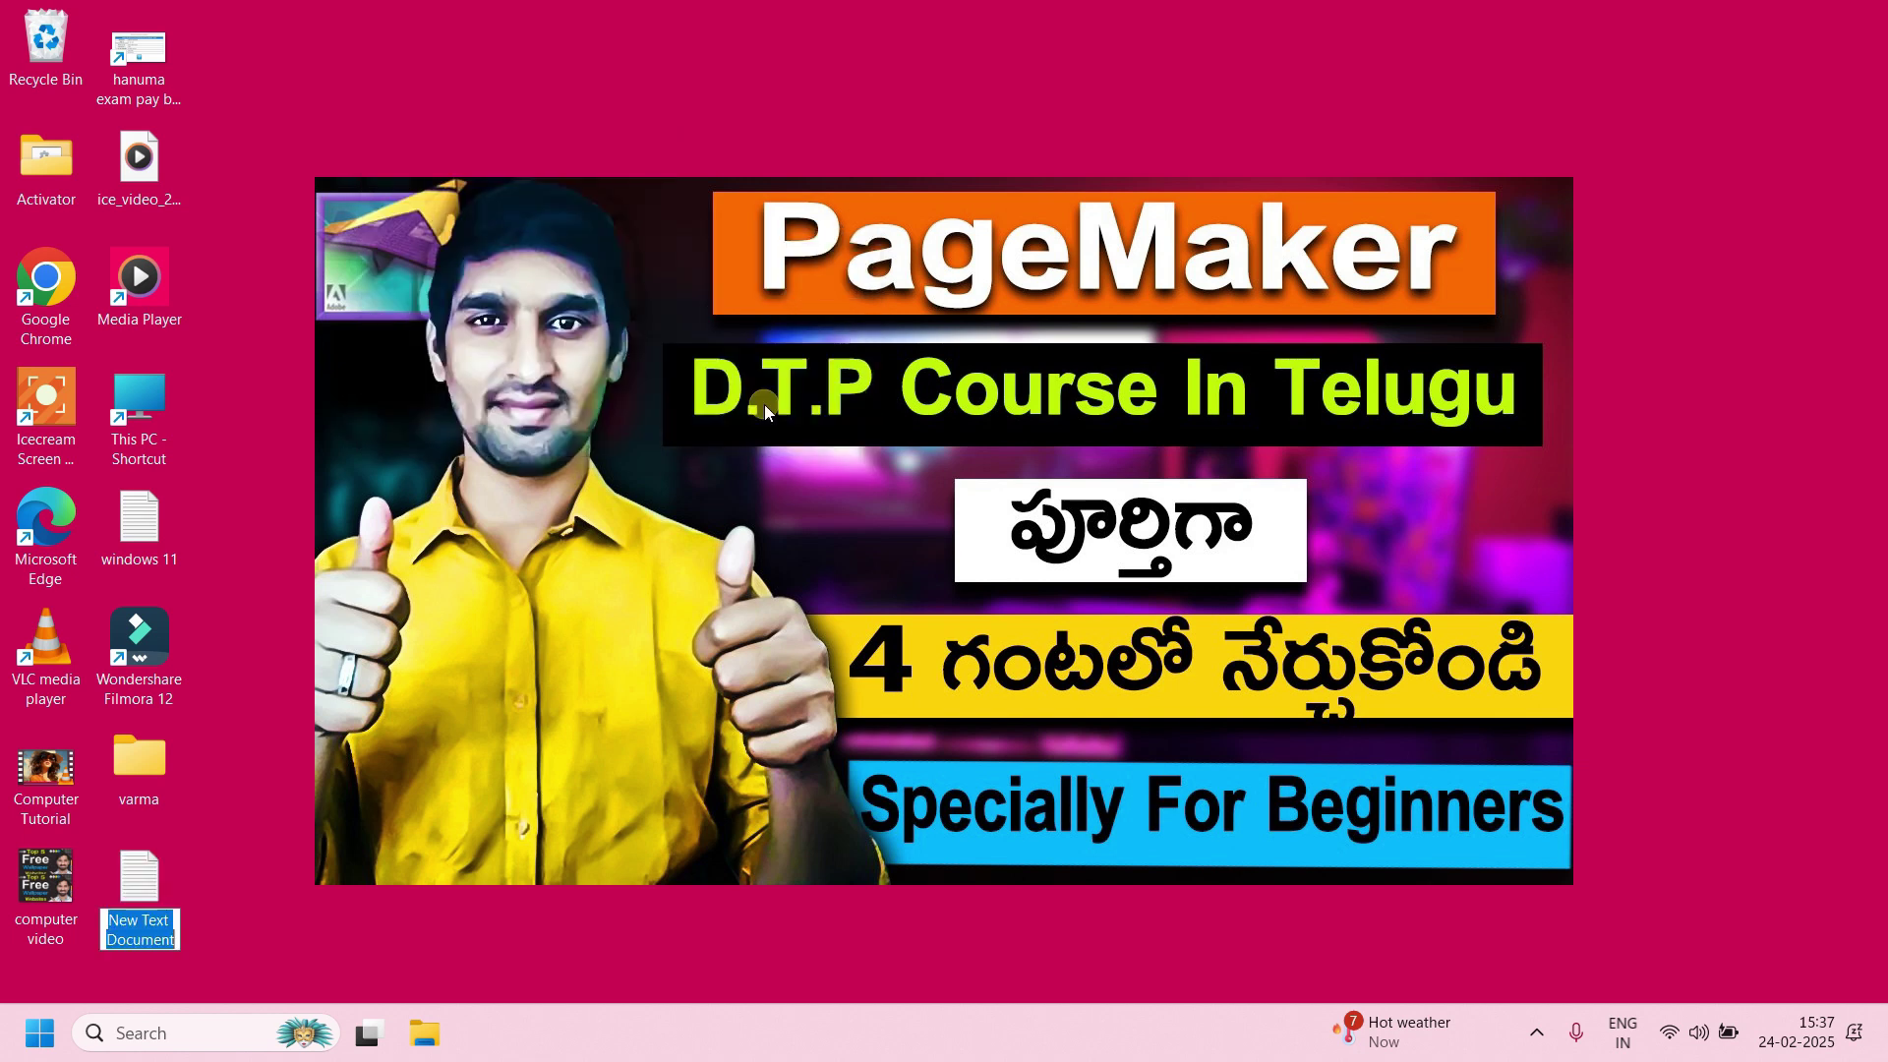
left_click_drag(175, 885, 143, 534)
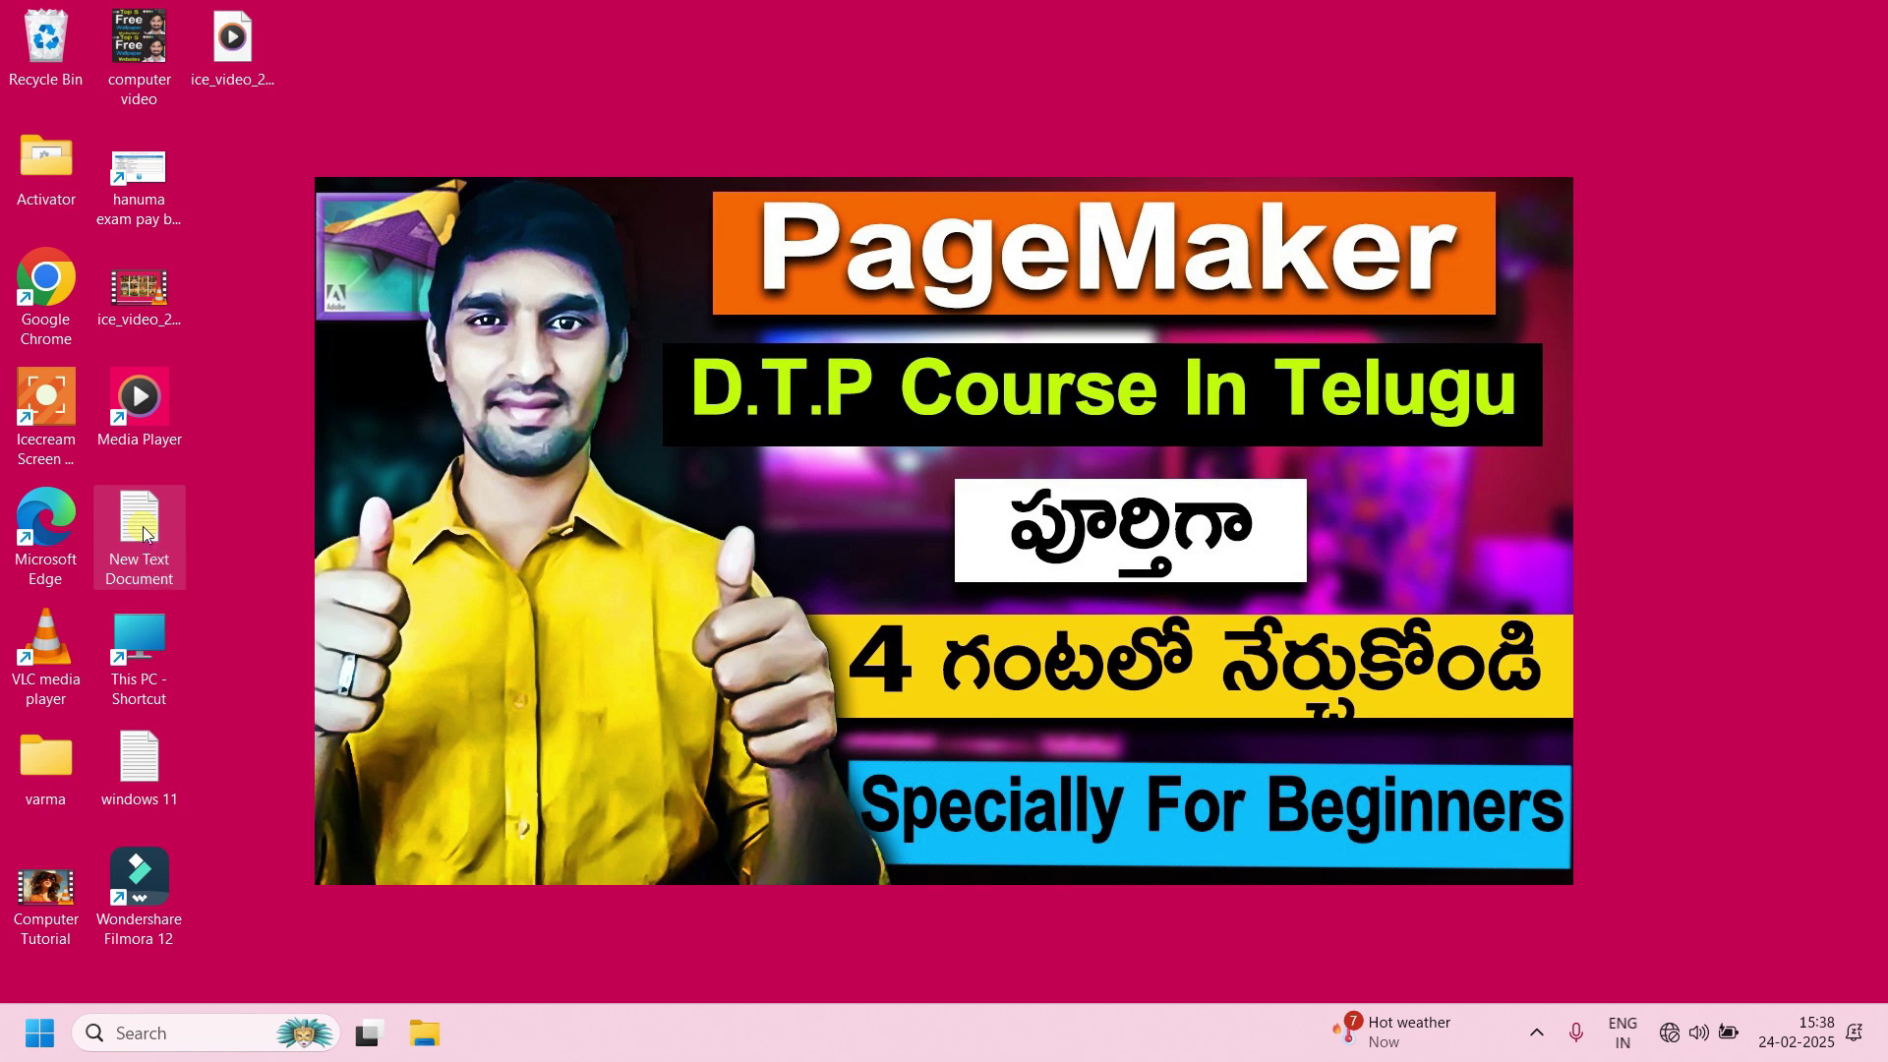
Open the new text document, enter the text "tertretr", and close Notepad.
double_click(142, 534)
type("tertretr")
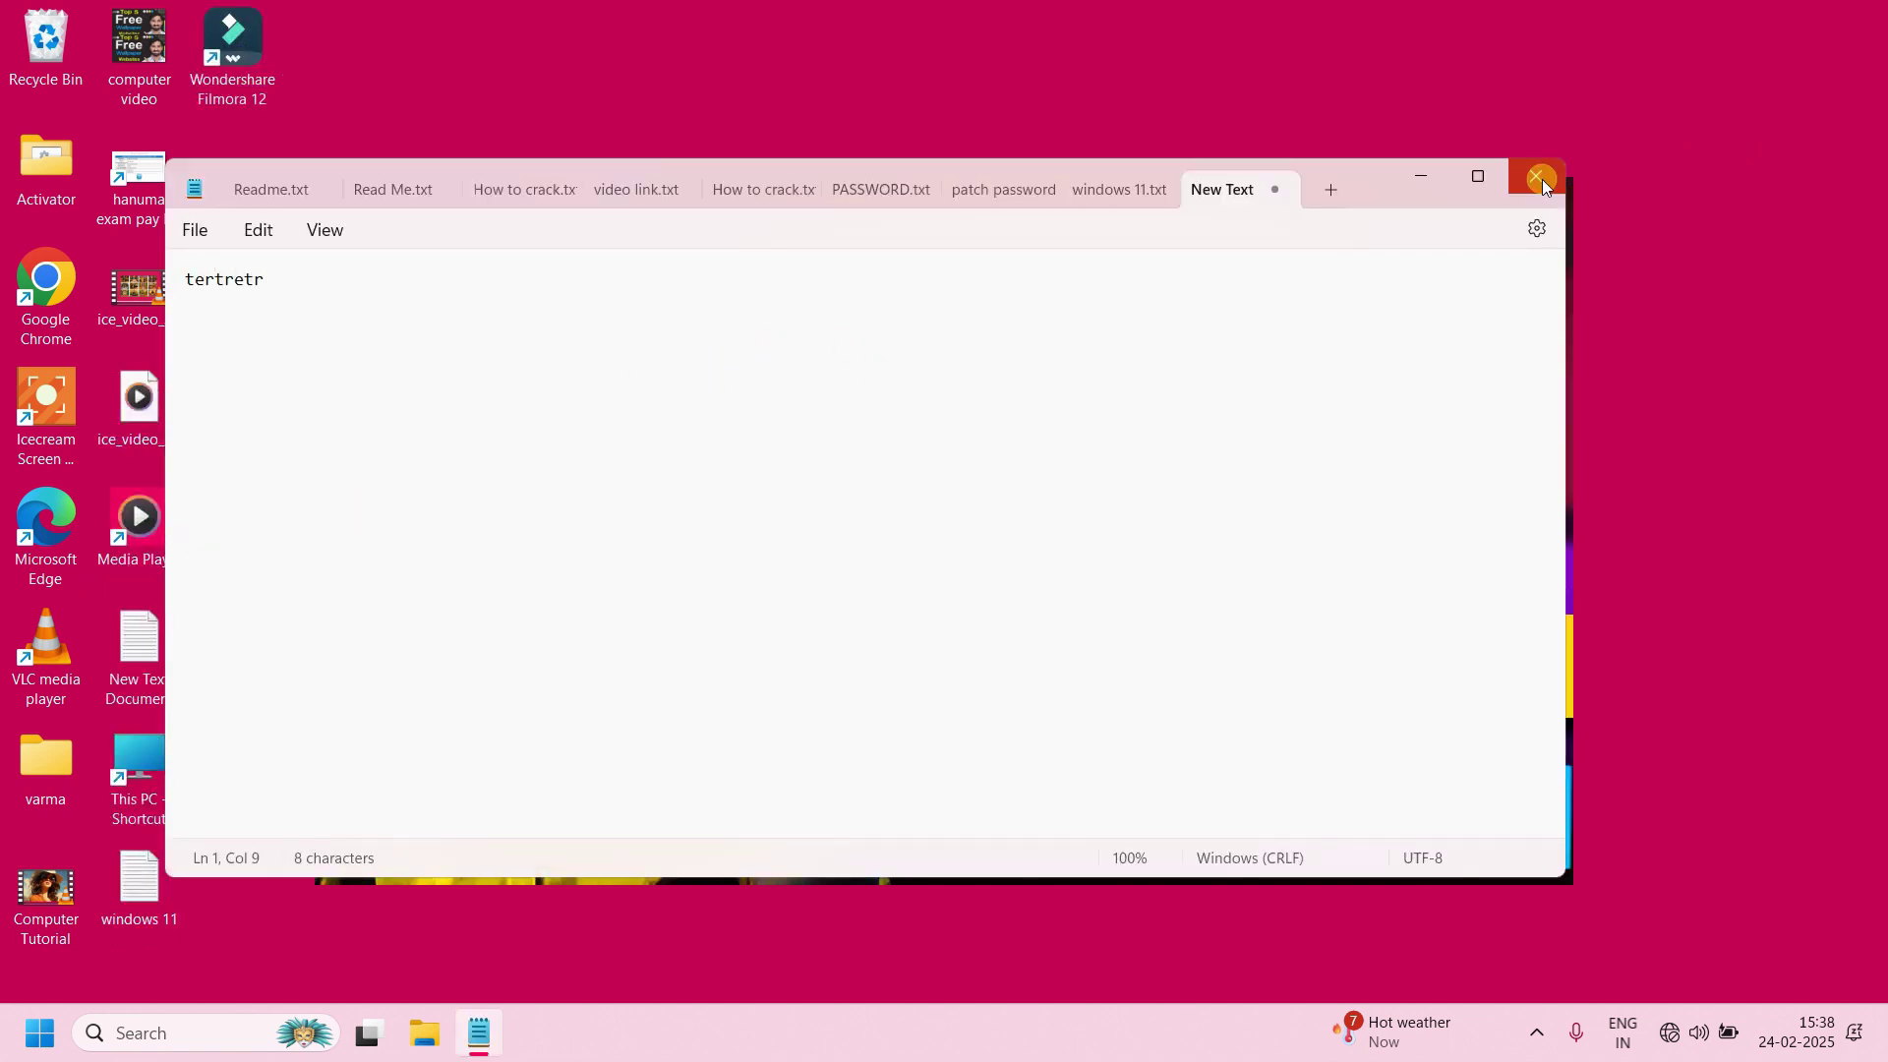
left_click(1542, 179)
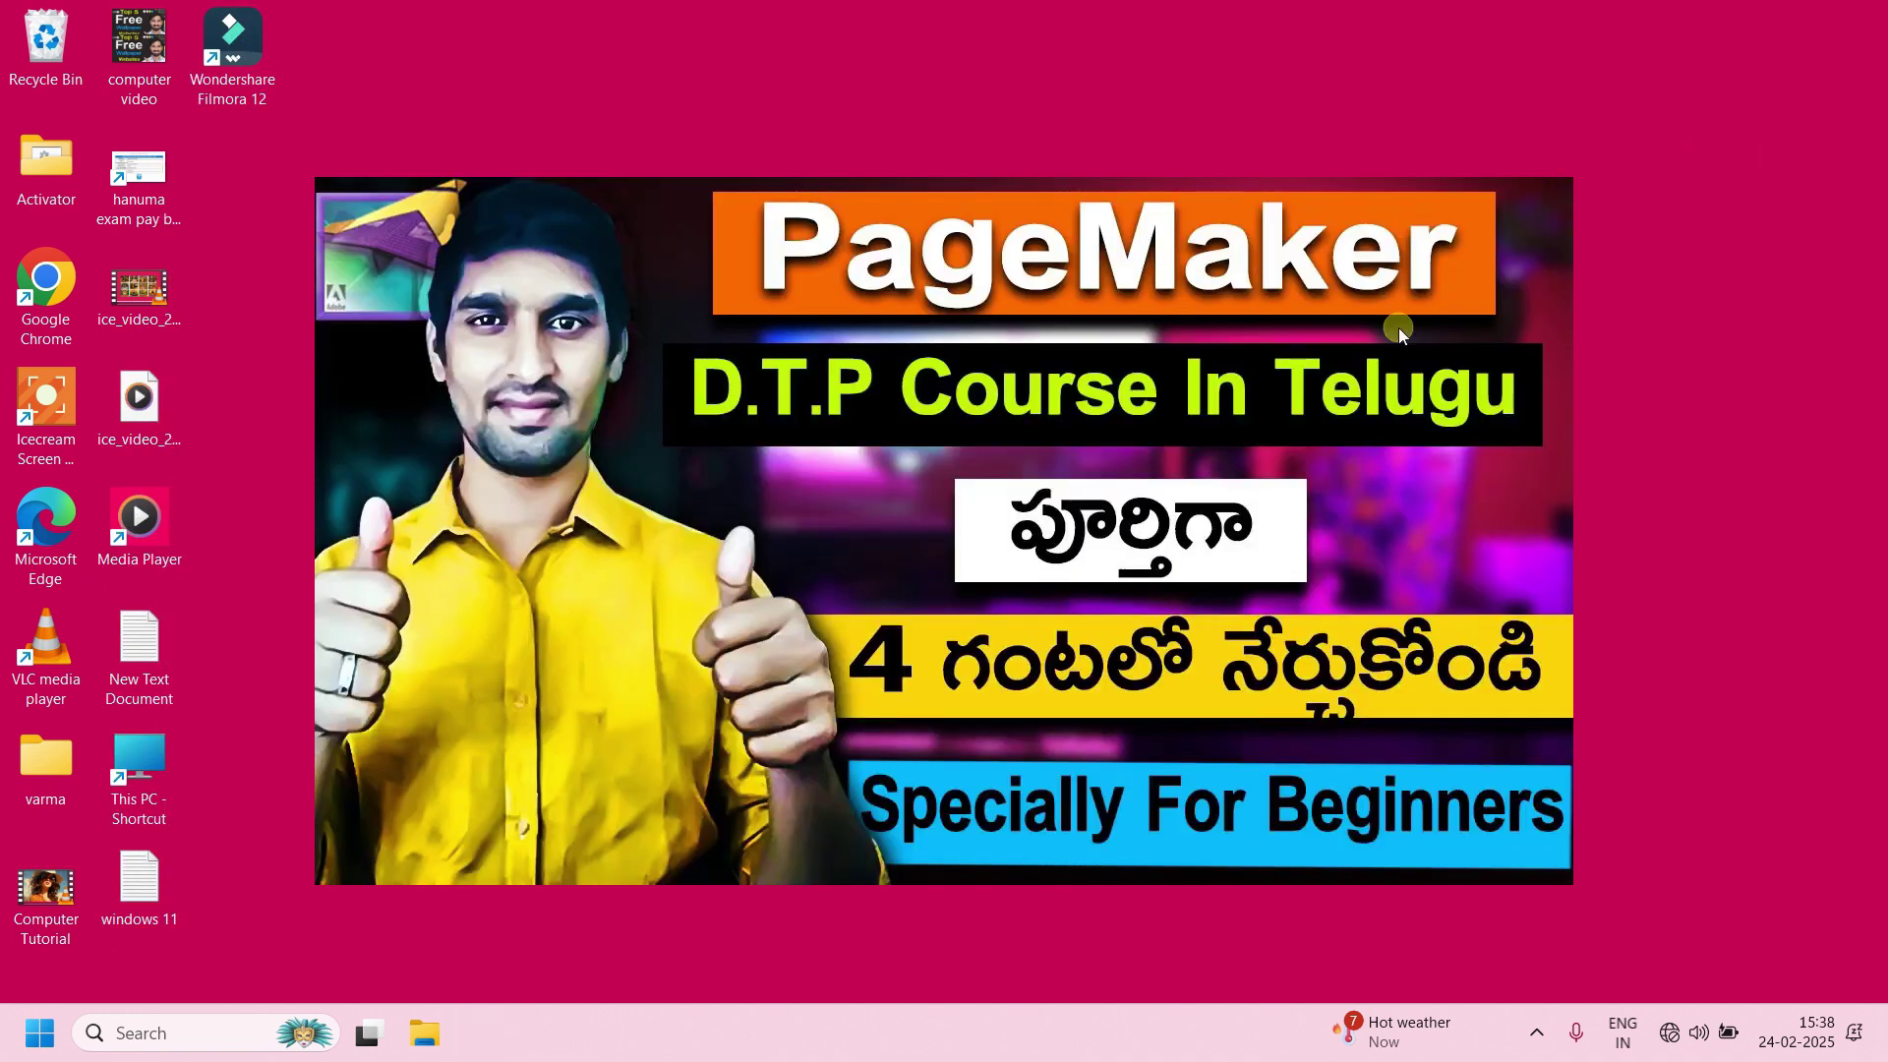
right_click(952, 53)
mouse_move(1111, 258)
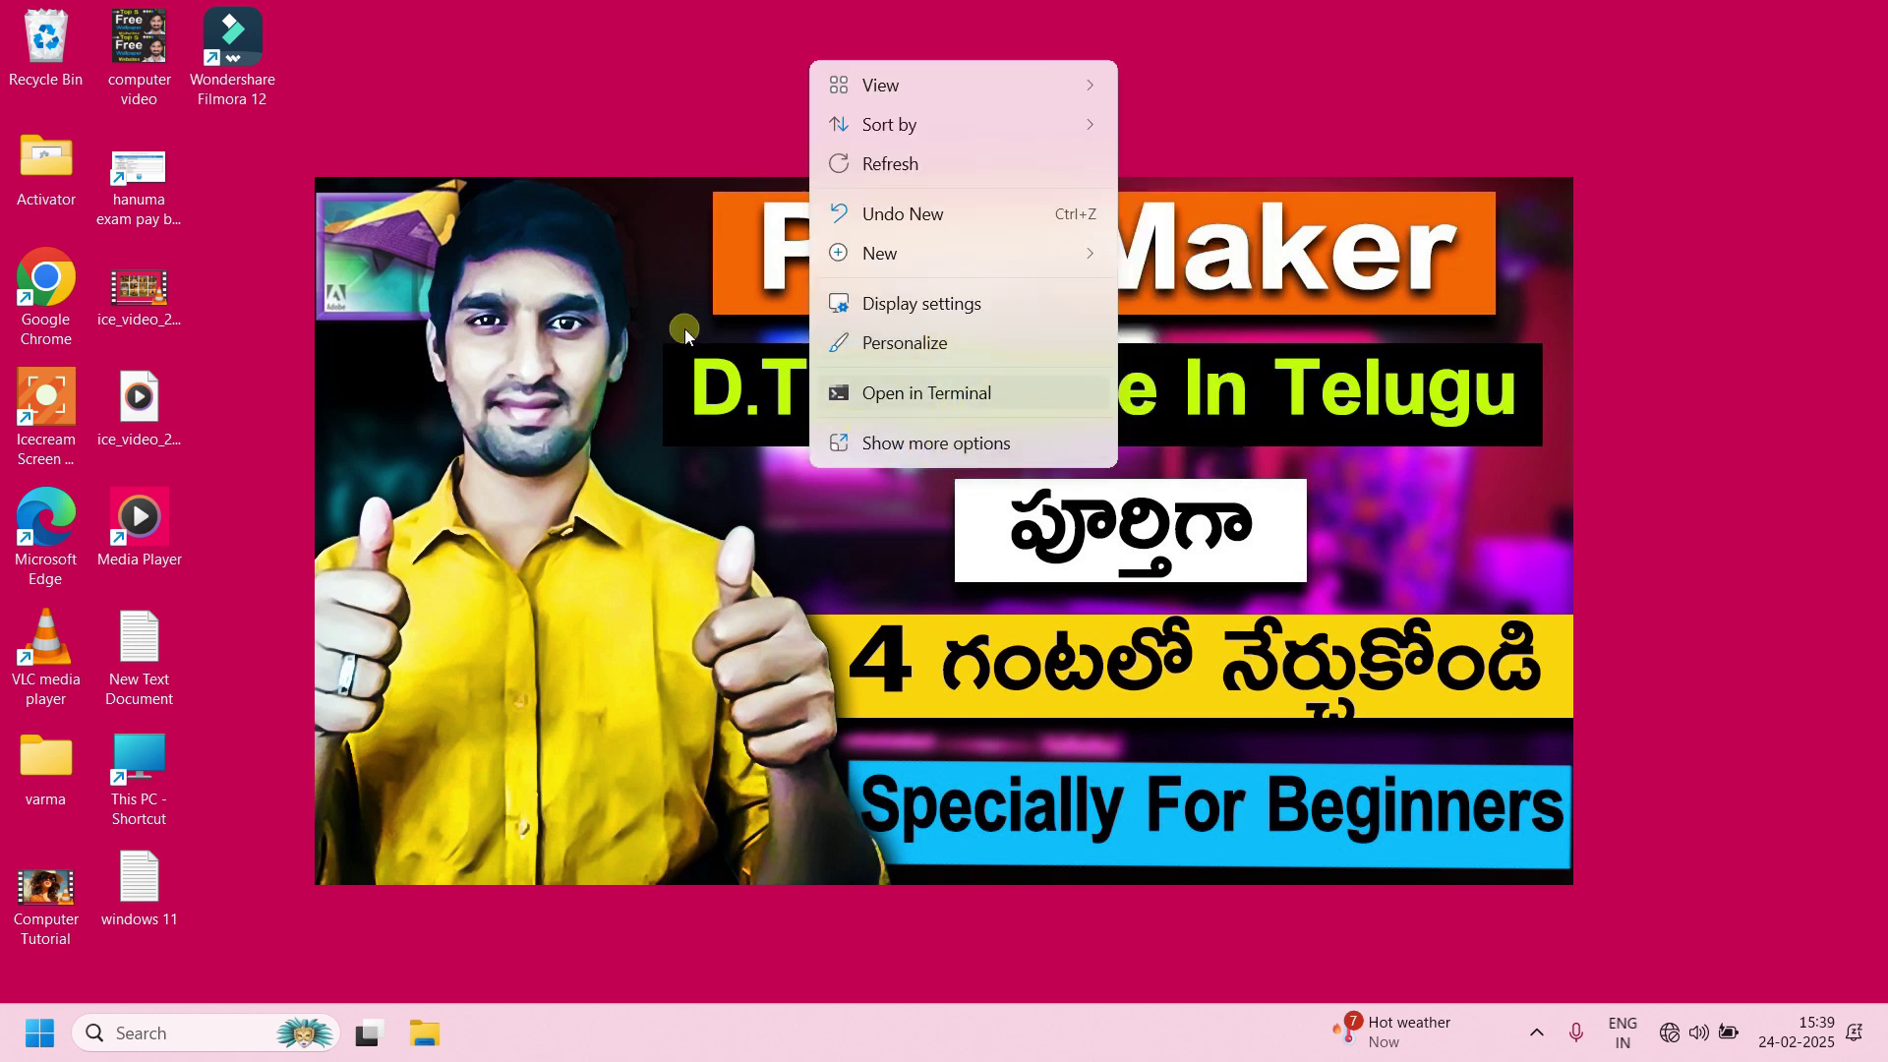
left_click(657, 108)
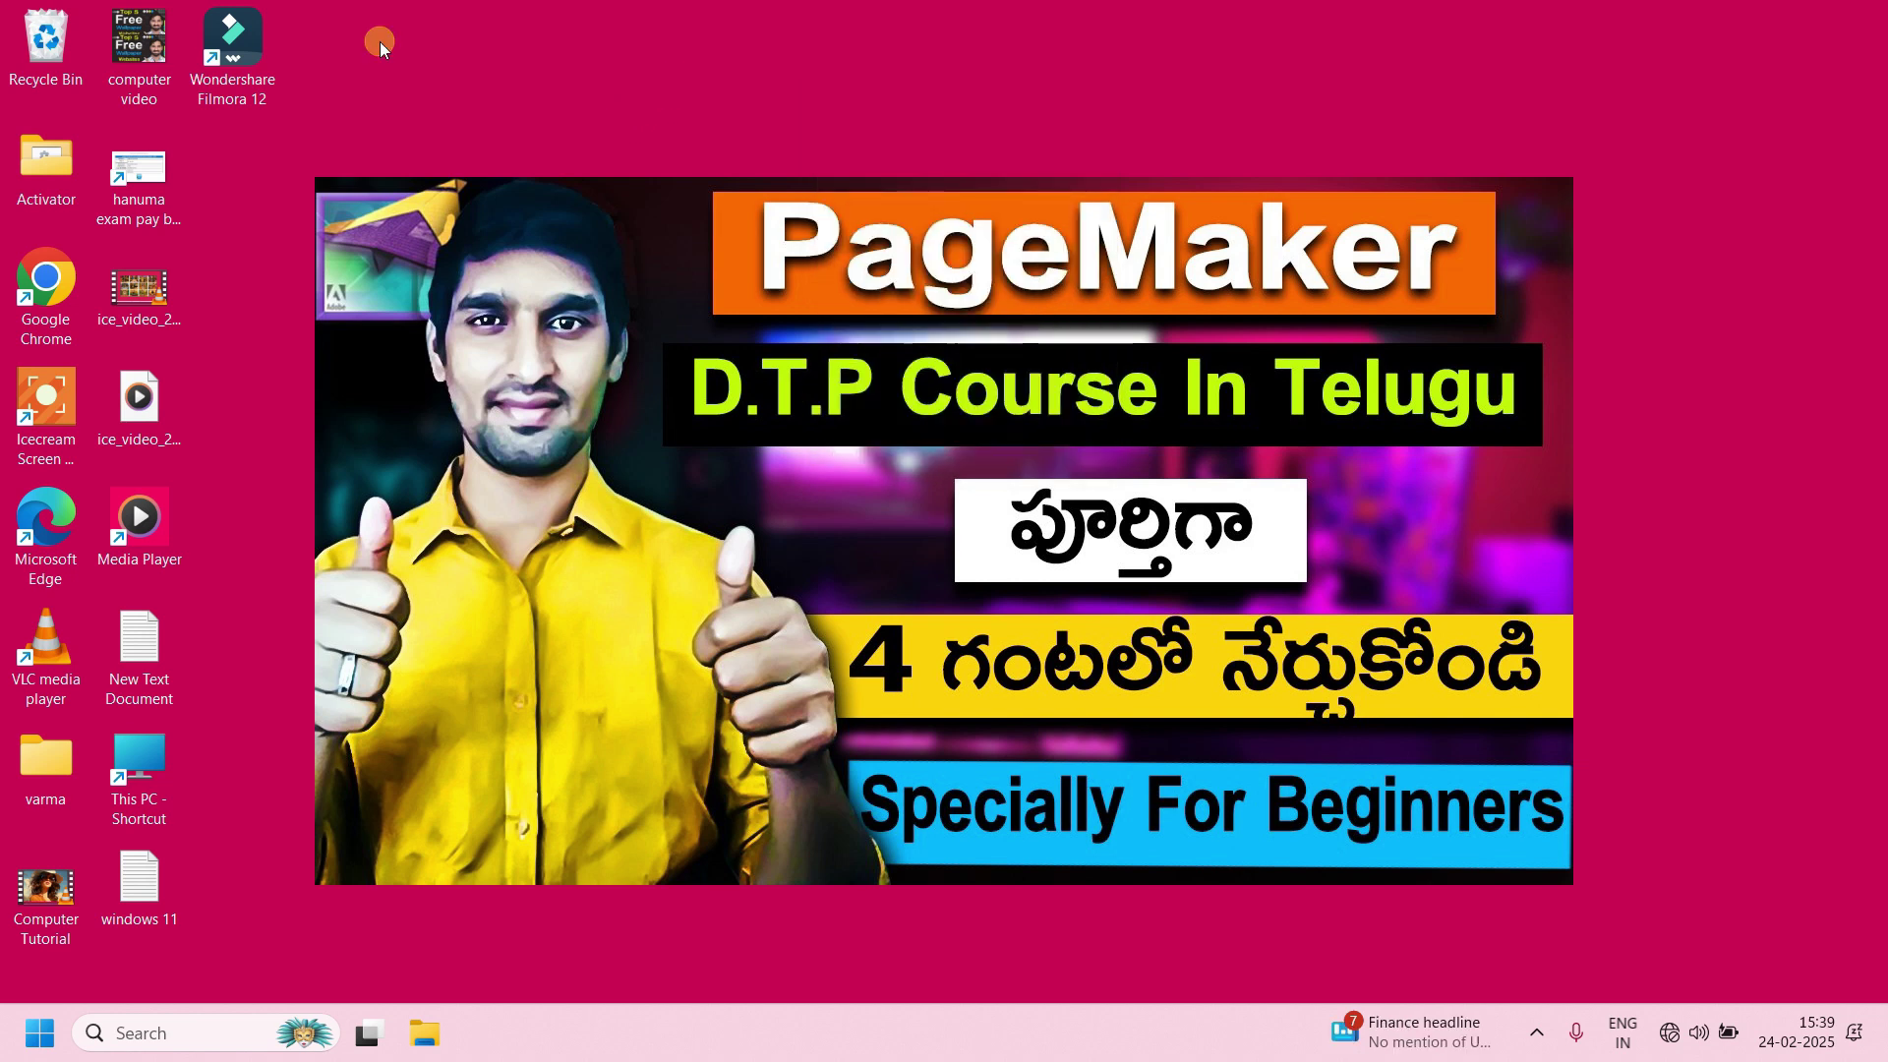
Delete the This PC shortcut from the desktop.
left_click(45, 44)
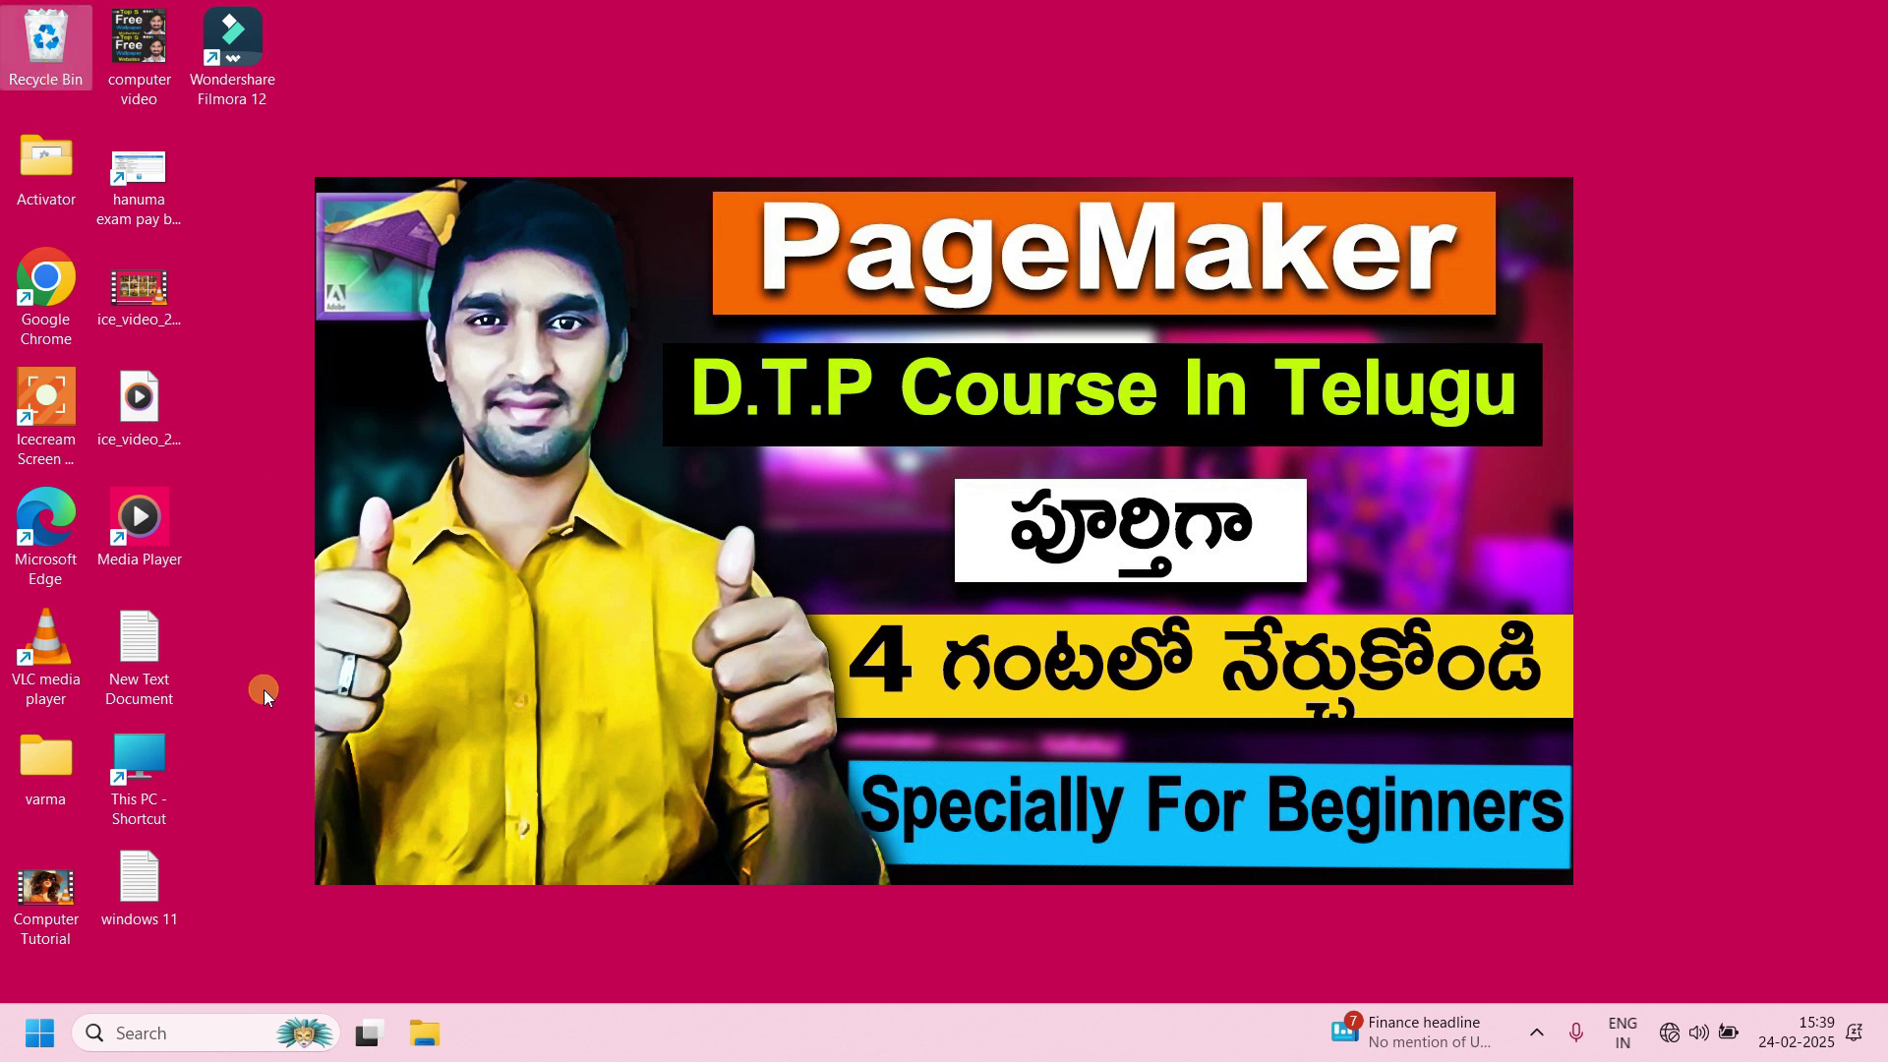
left_click(168, 751)
key("Delete")
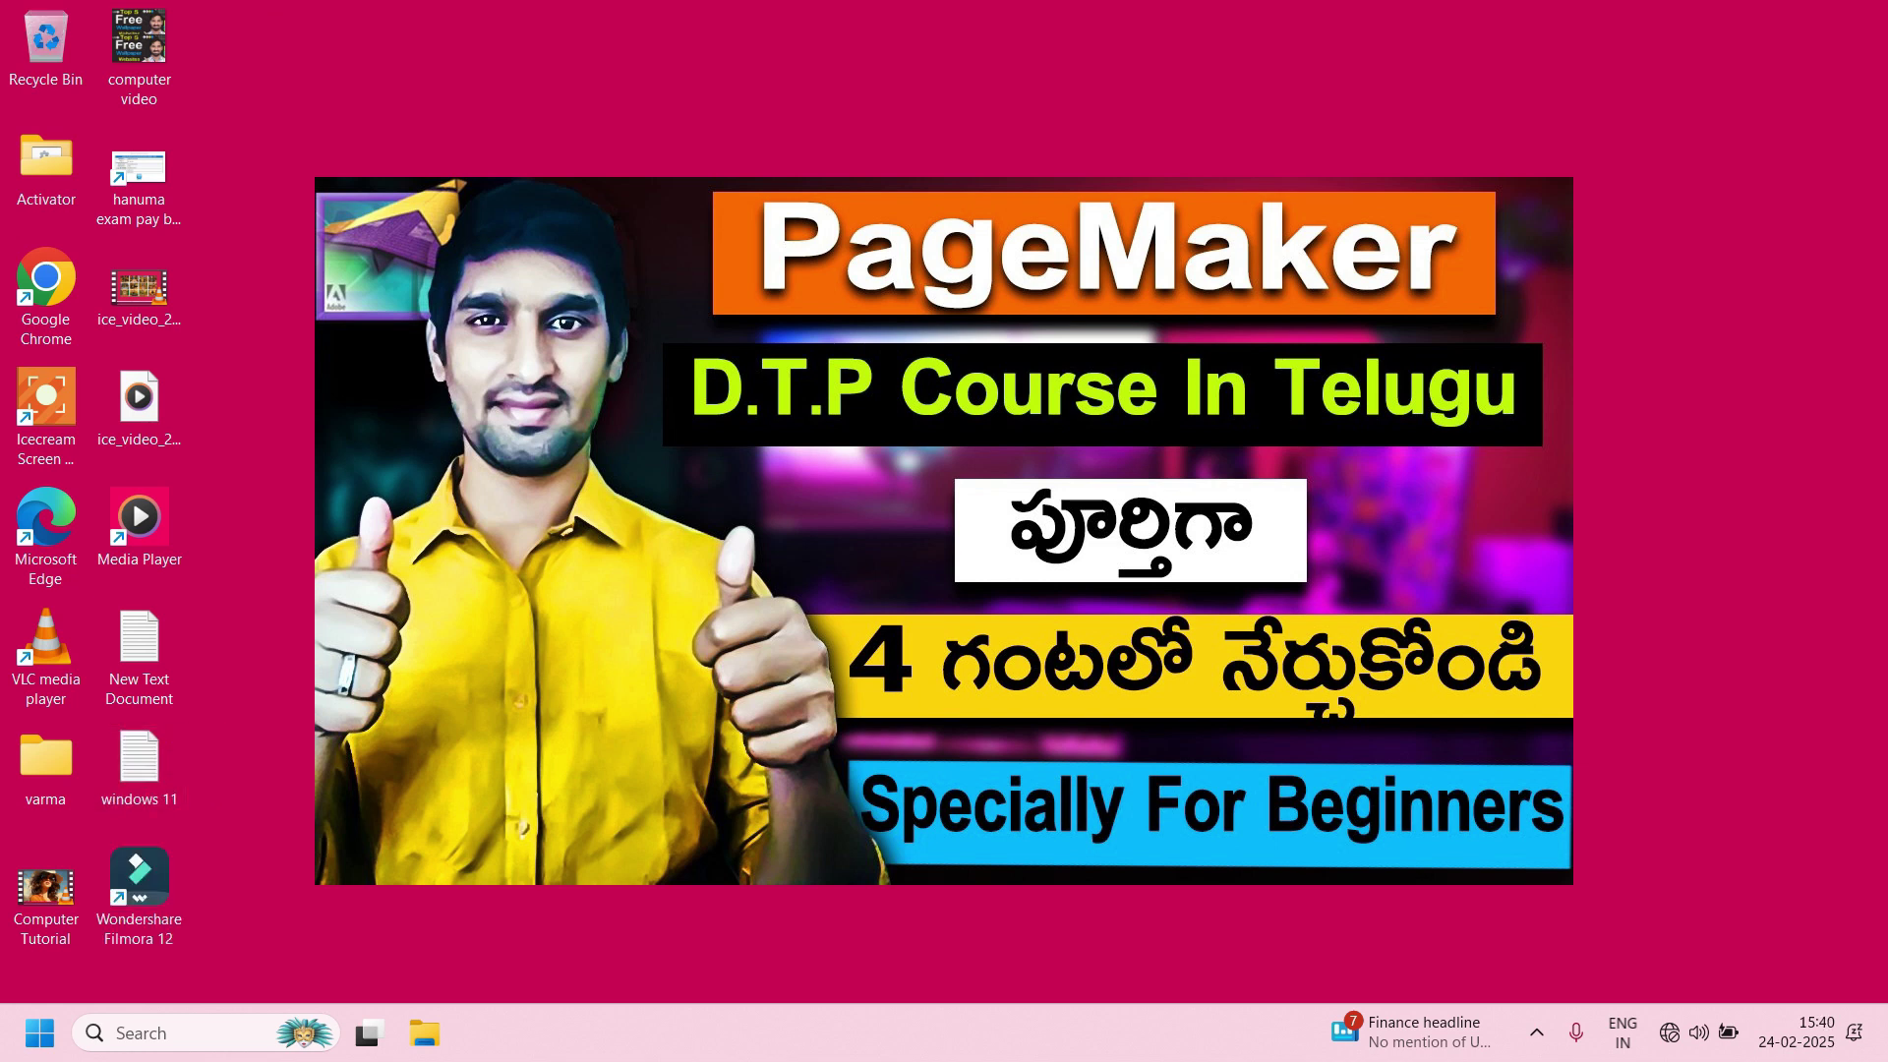
Open Desktop Icon Settings from the Themes section of the desktop personalization settings.
right_click(991, 55)
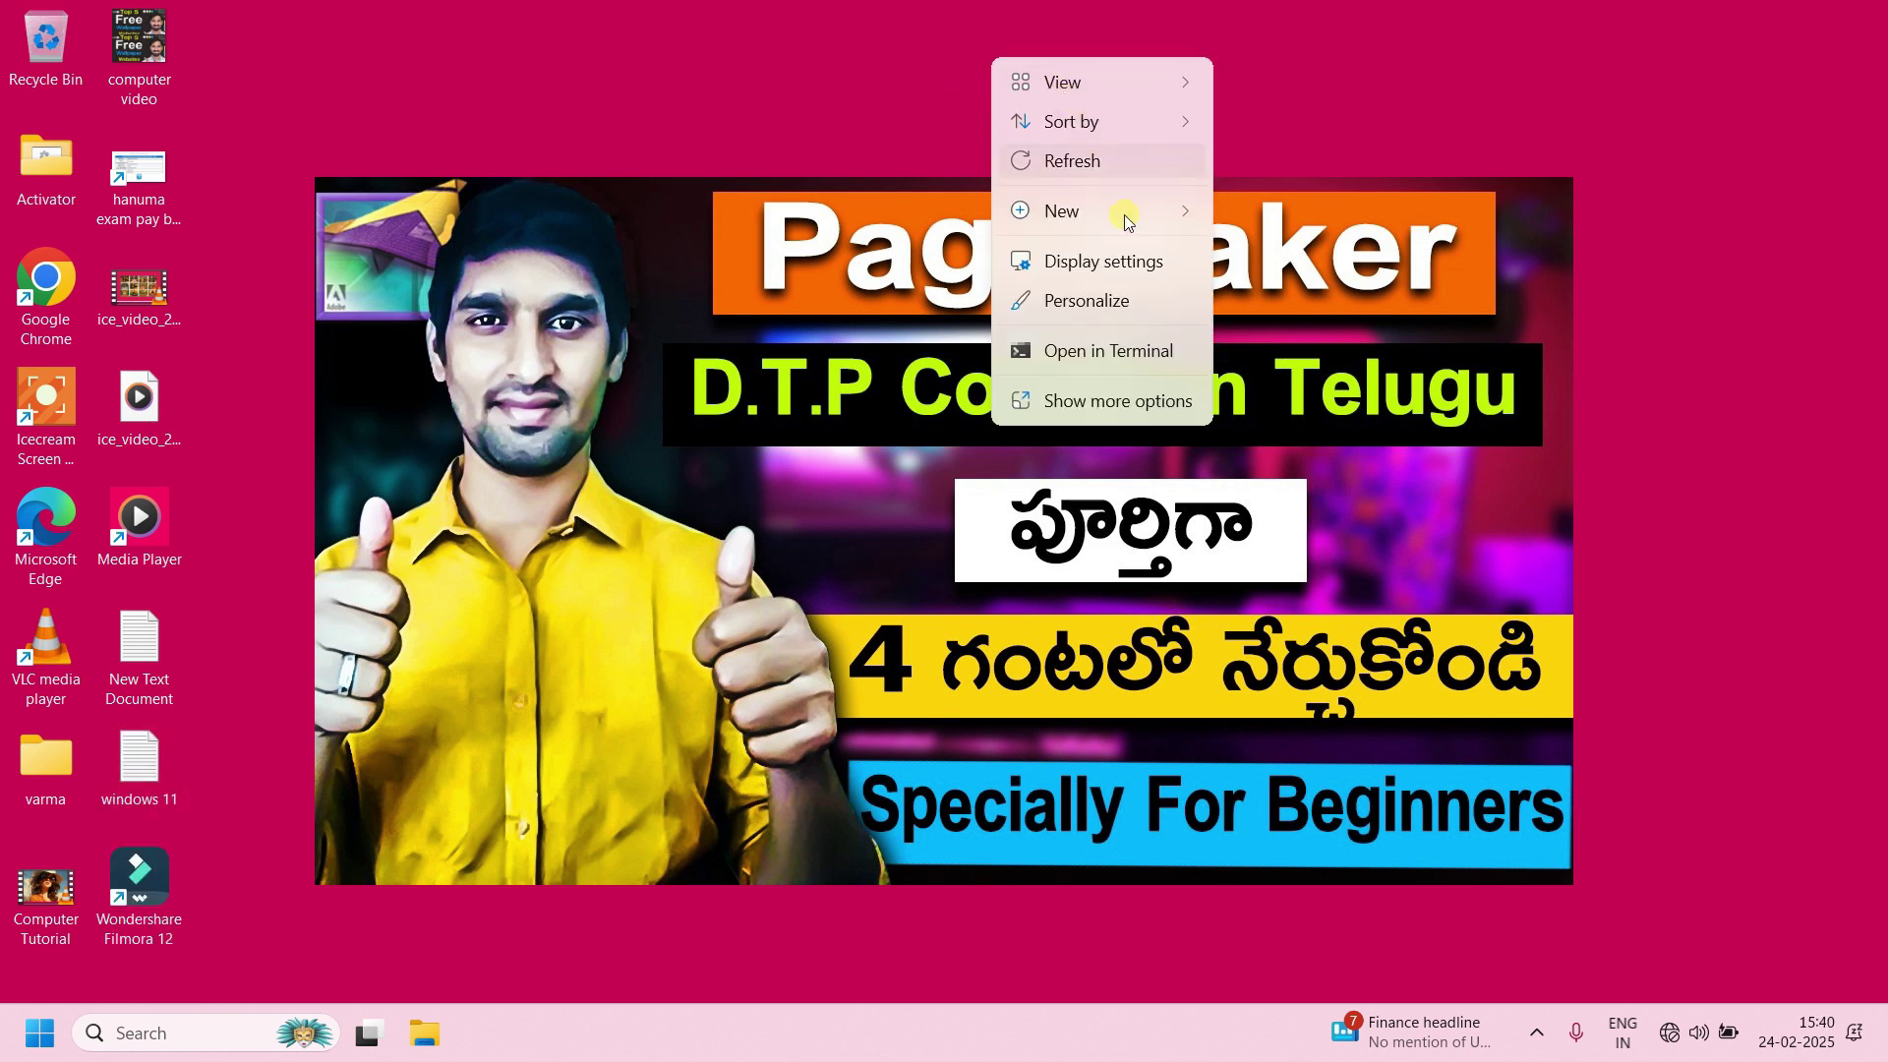
left_click(1106, 301)
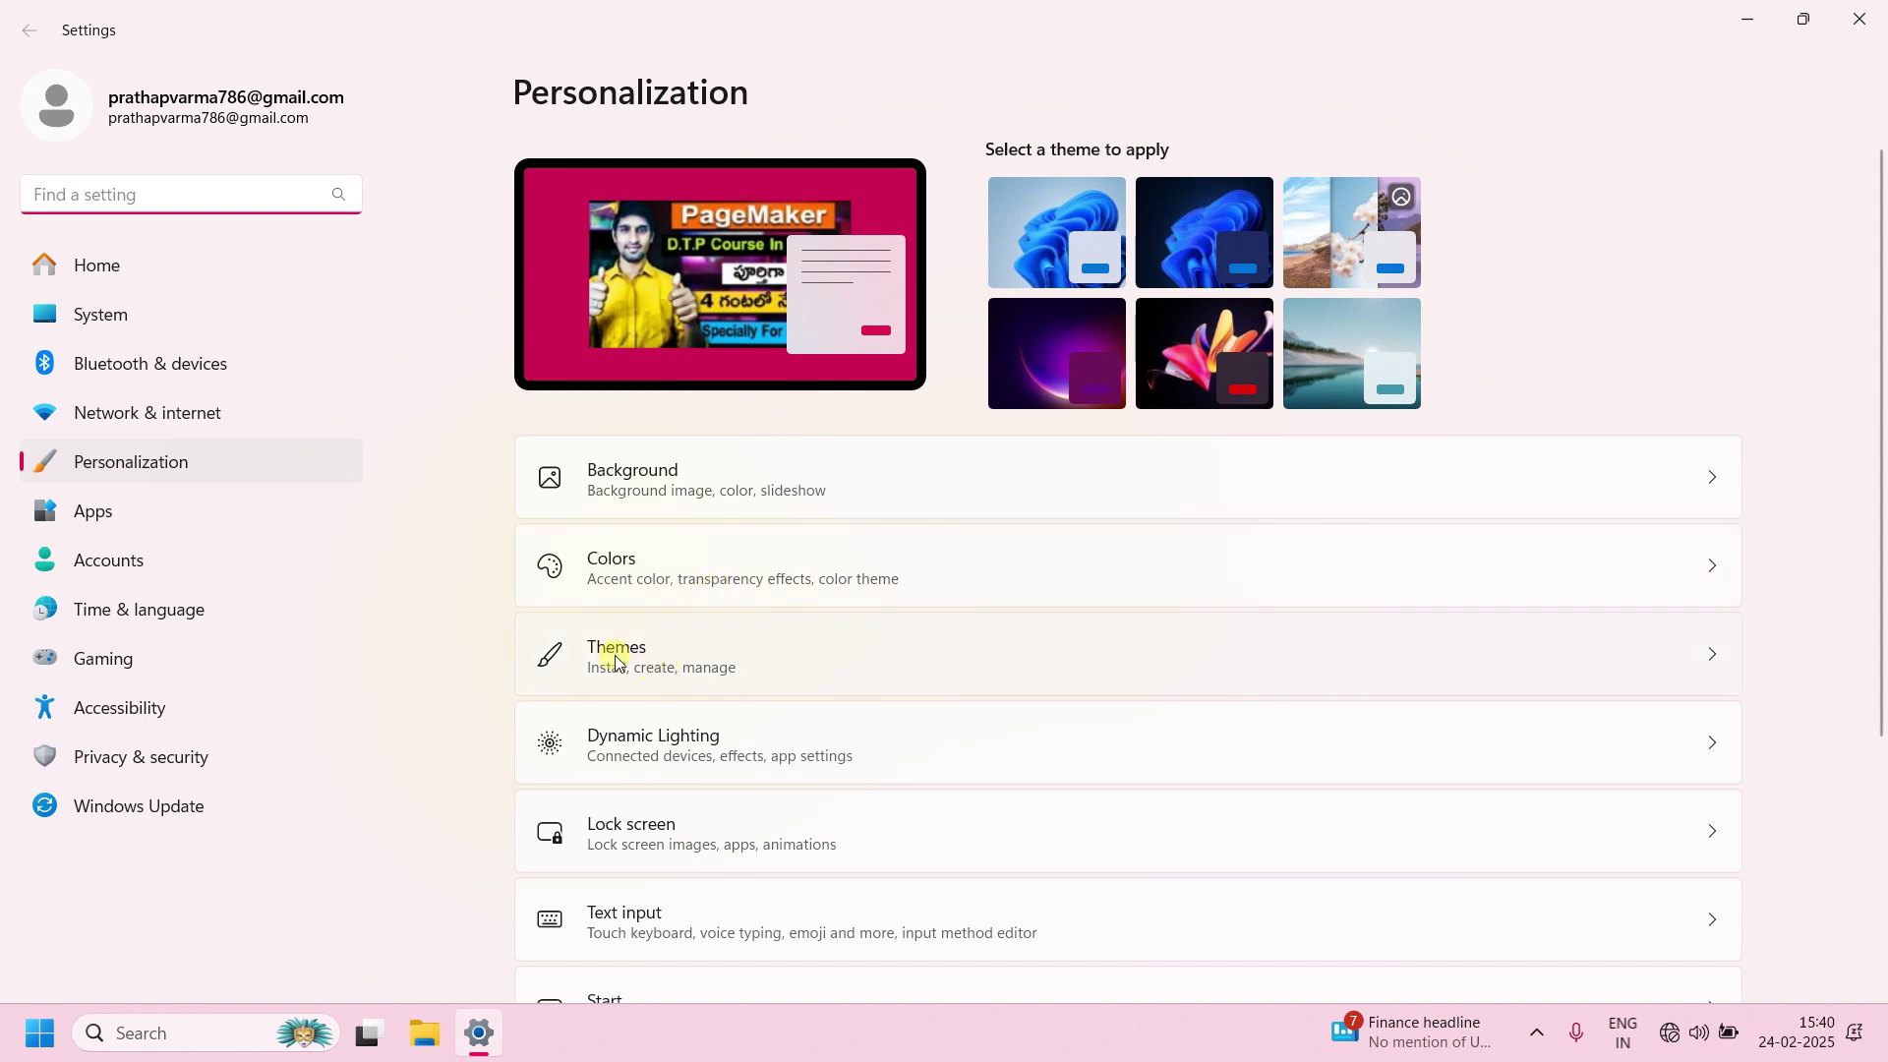
left_click(619, 658)
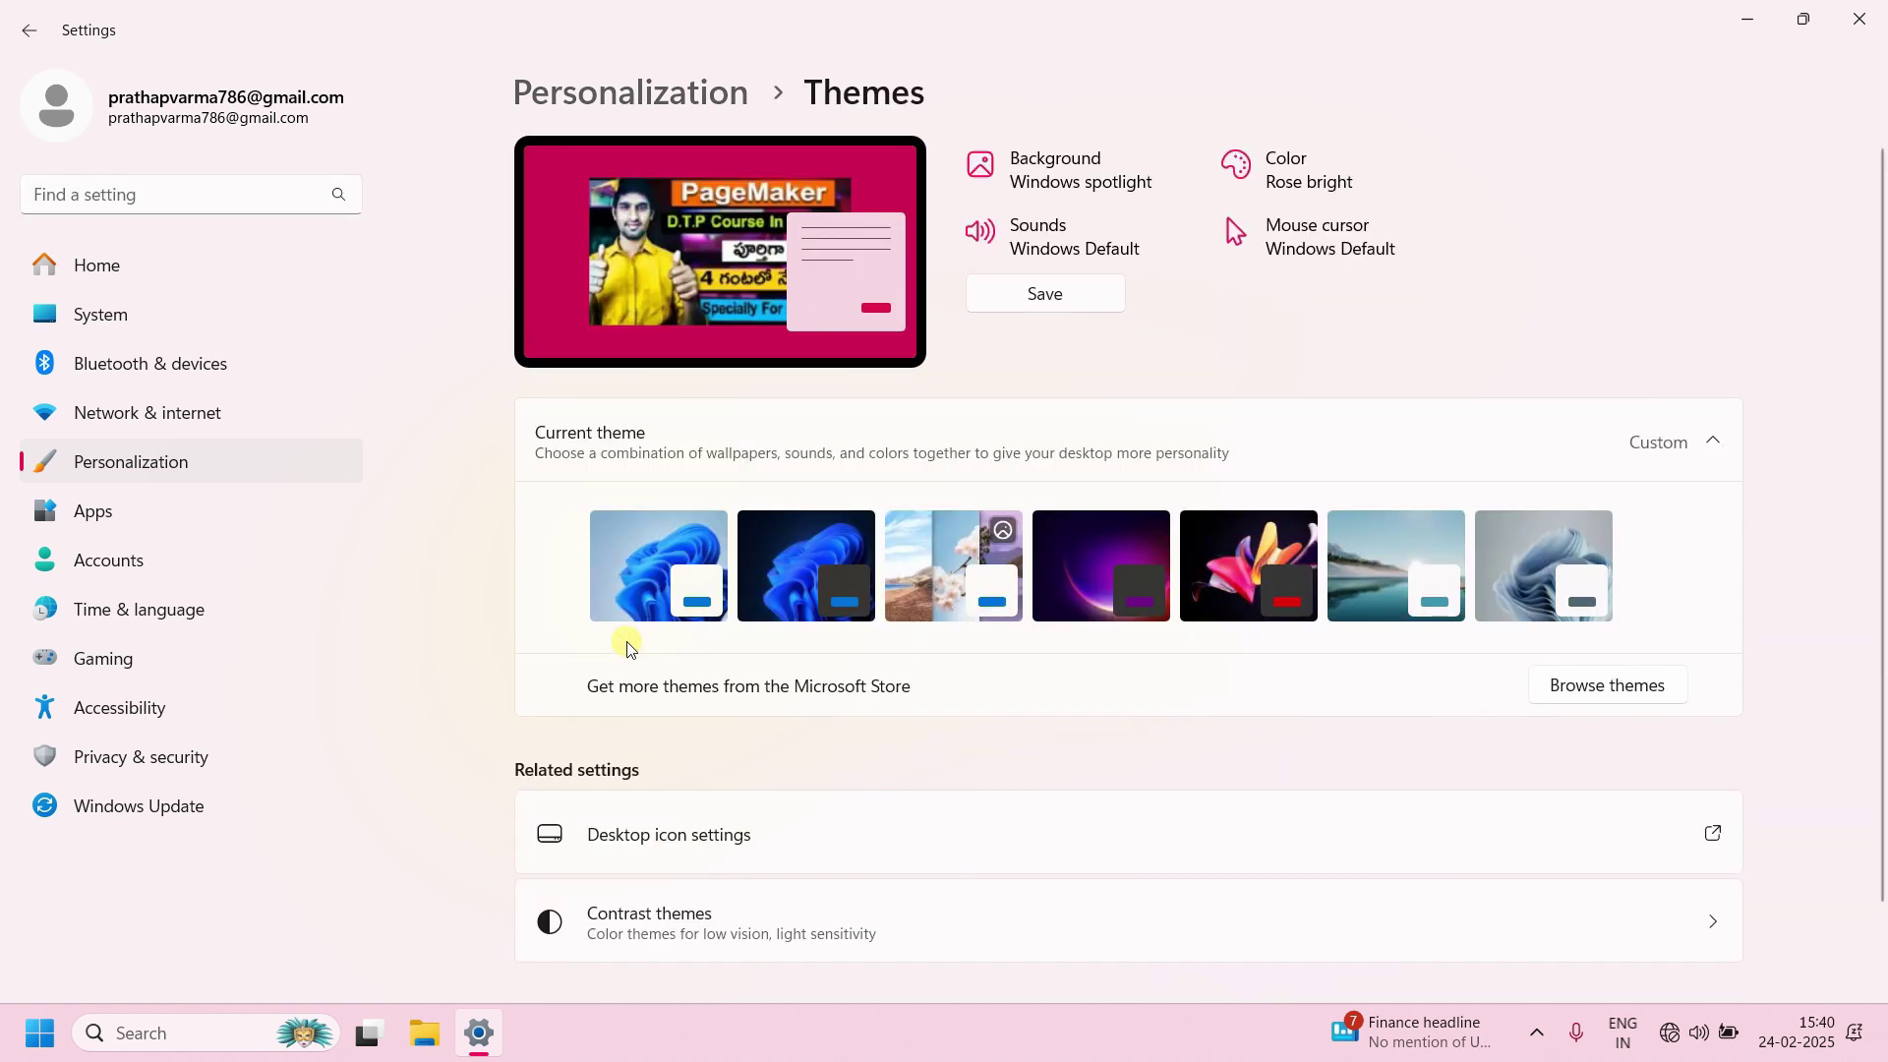
scroll(522, 599, "down", 2)
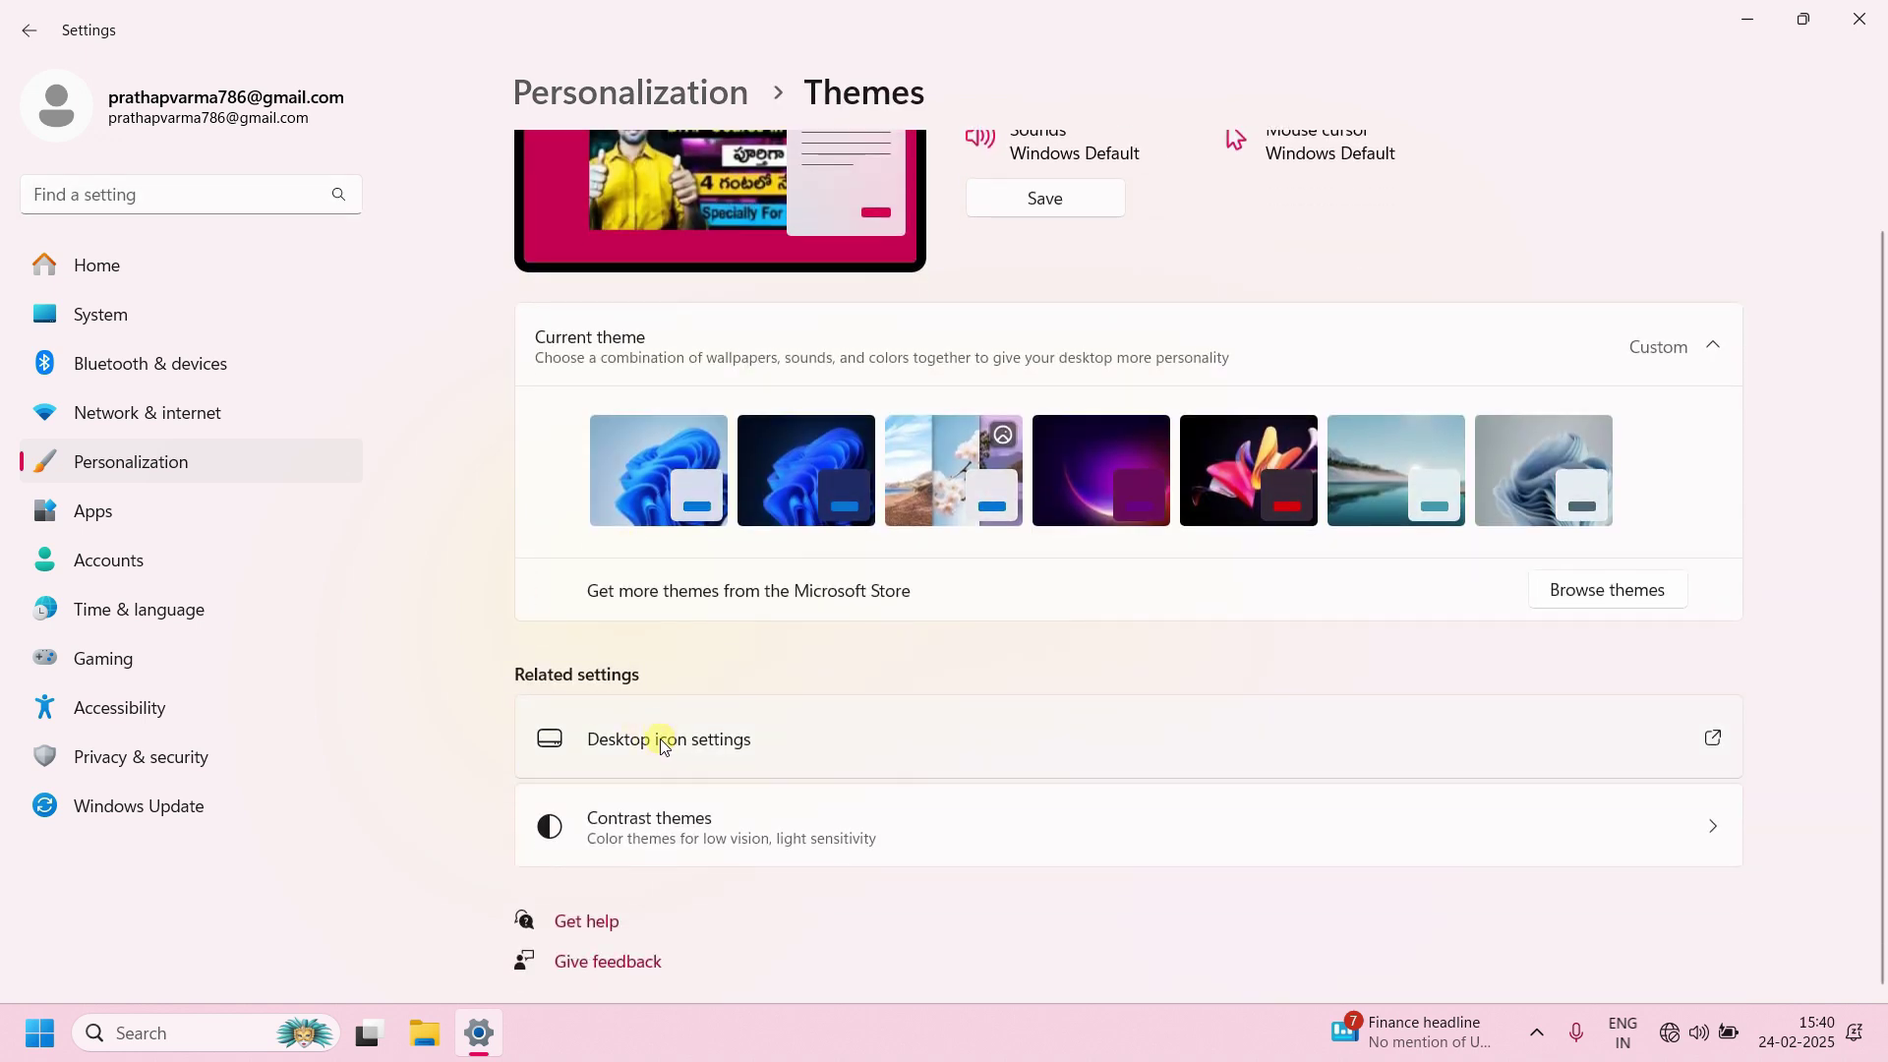
left_click(678, 747)
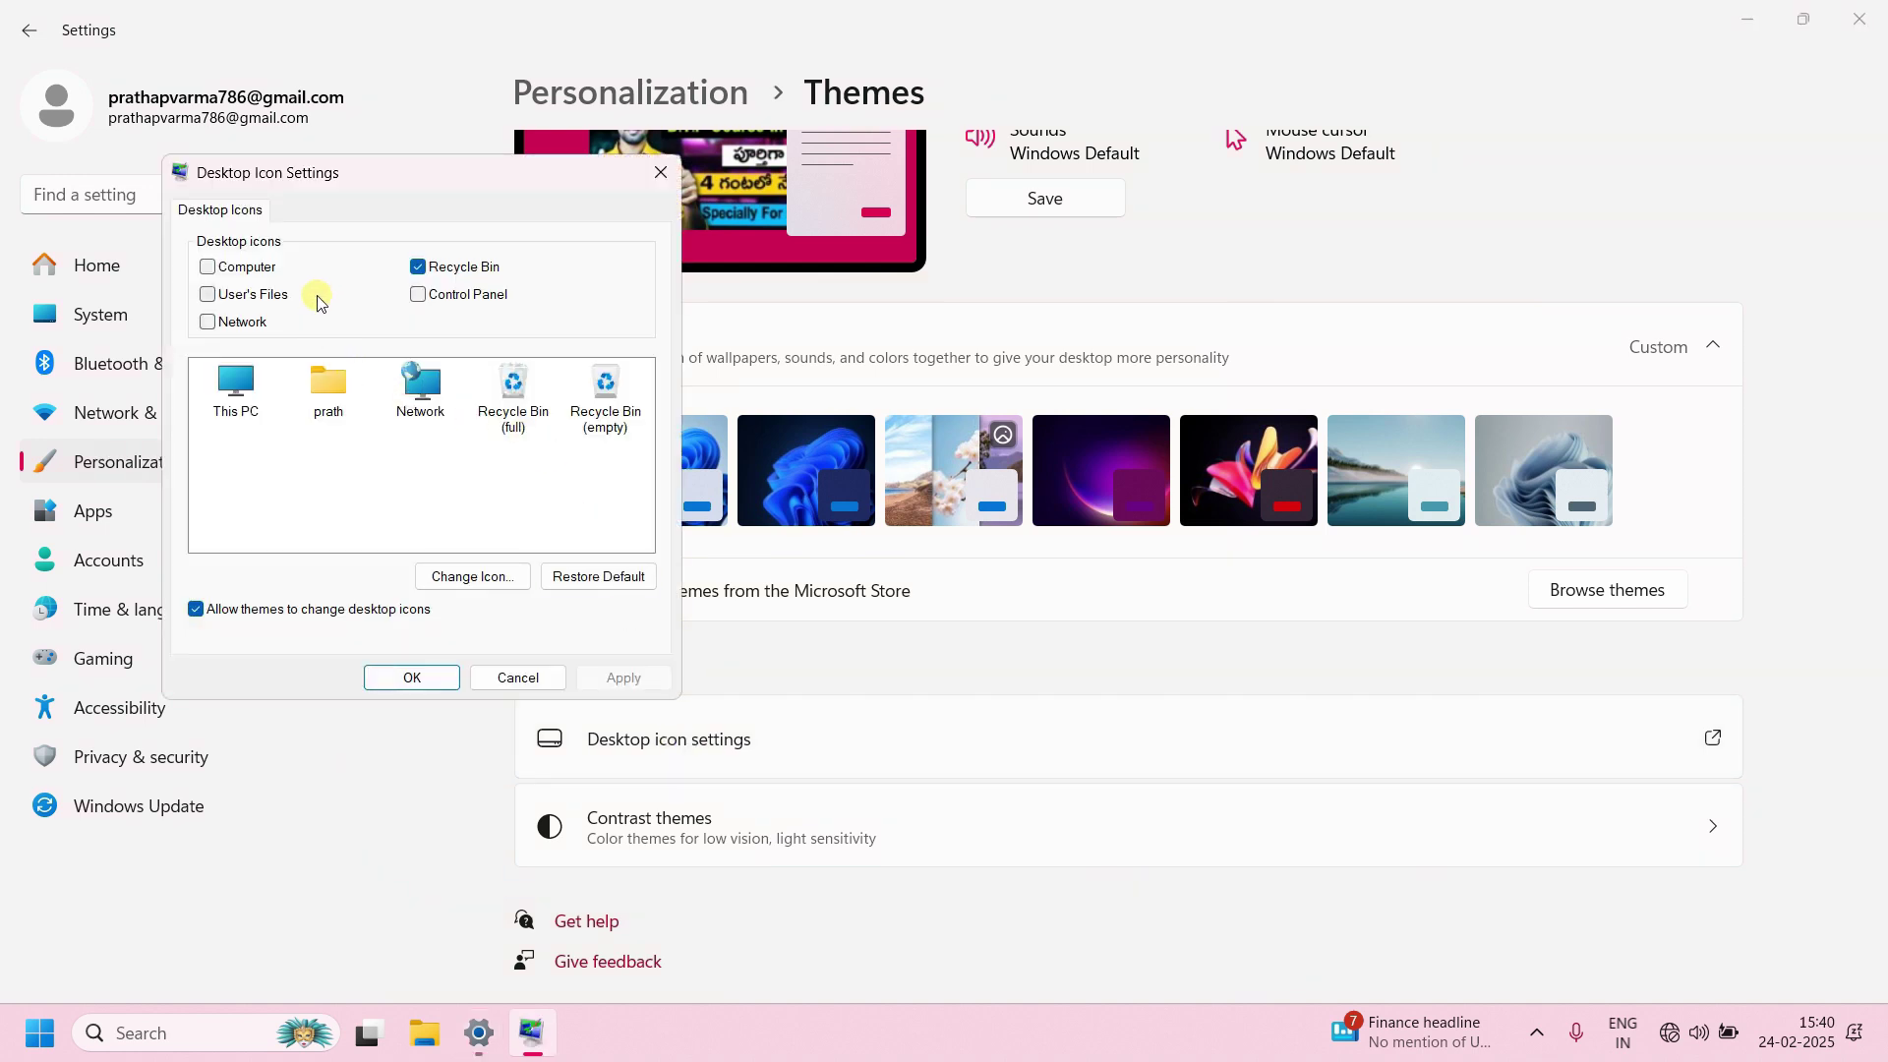
Enable the Computer desktop icon while keeping Recycle Bin enabled, apply the change, and minimize Settings.
left_click(421, 269)
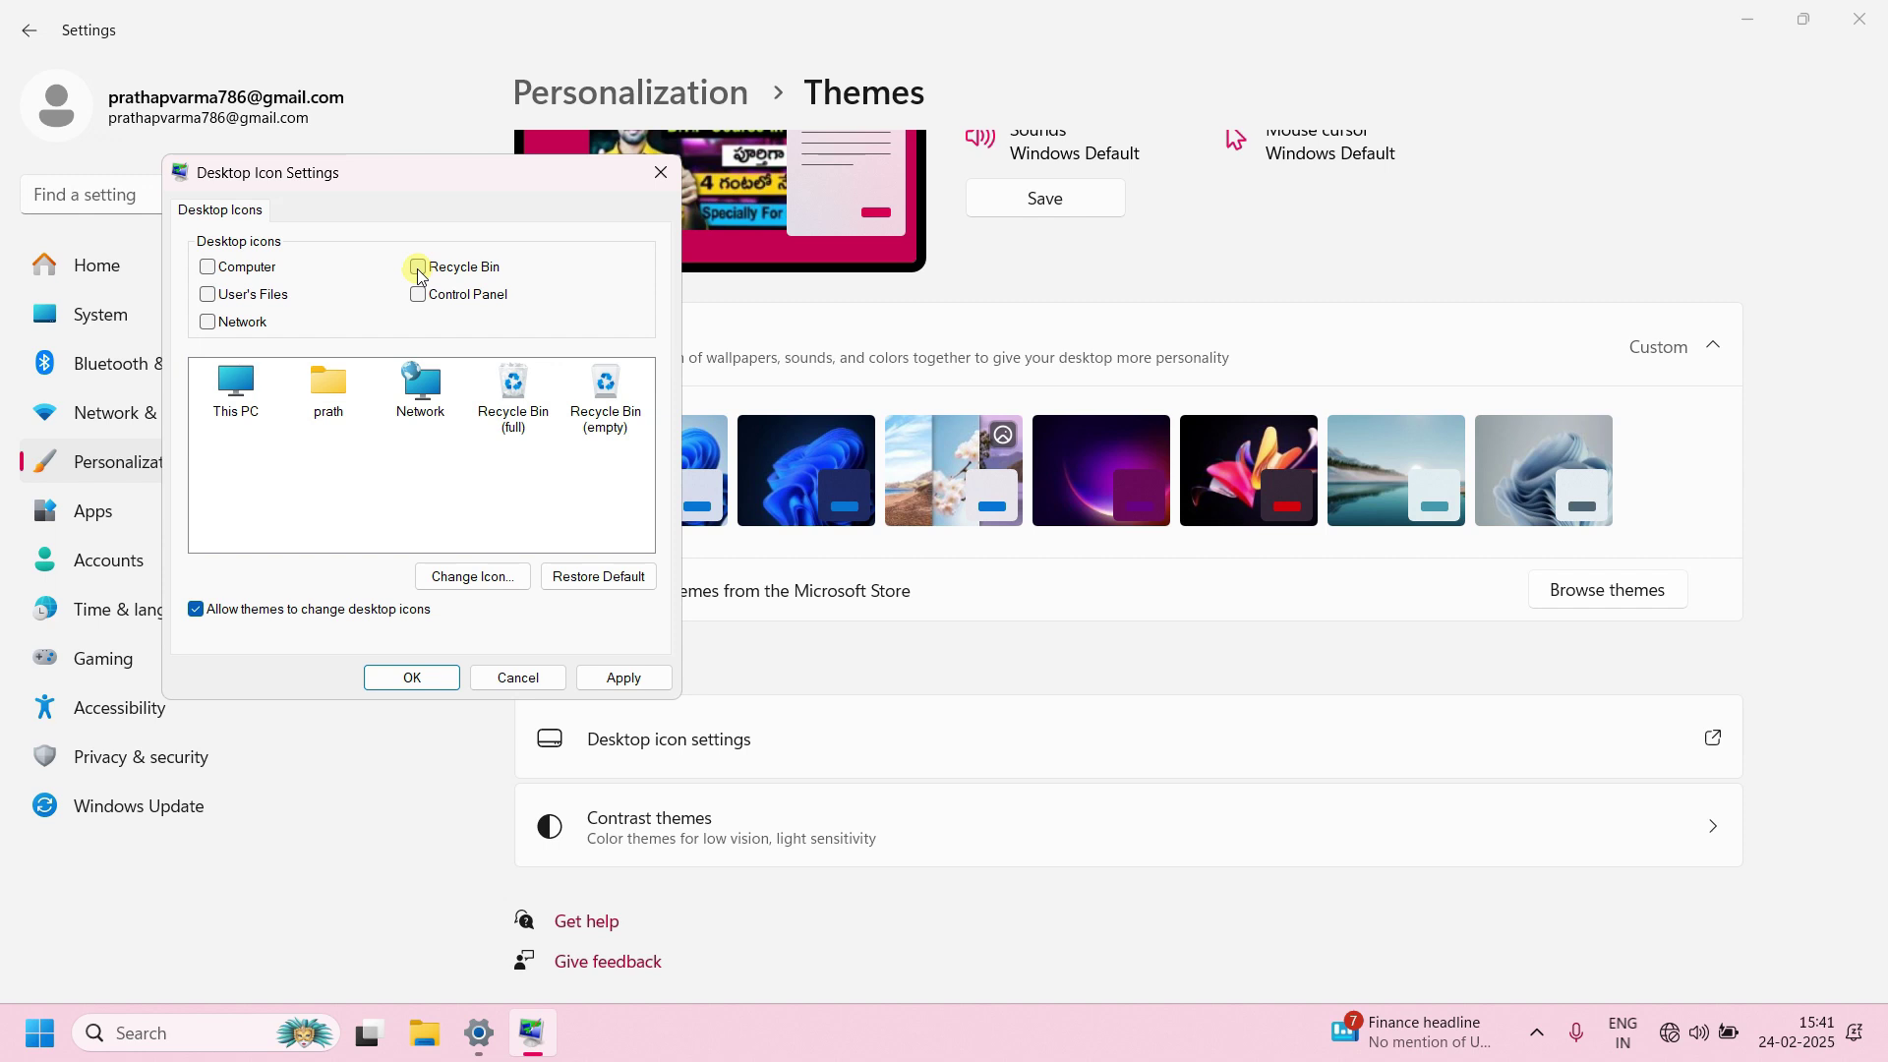
left_click(419, 268)
left_click(208, 272)
left_click(637, 681)
left_click(413, 676)
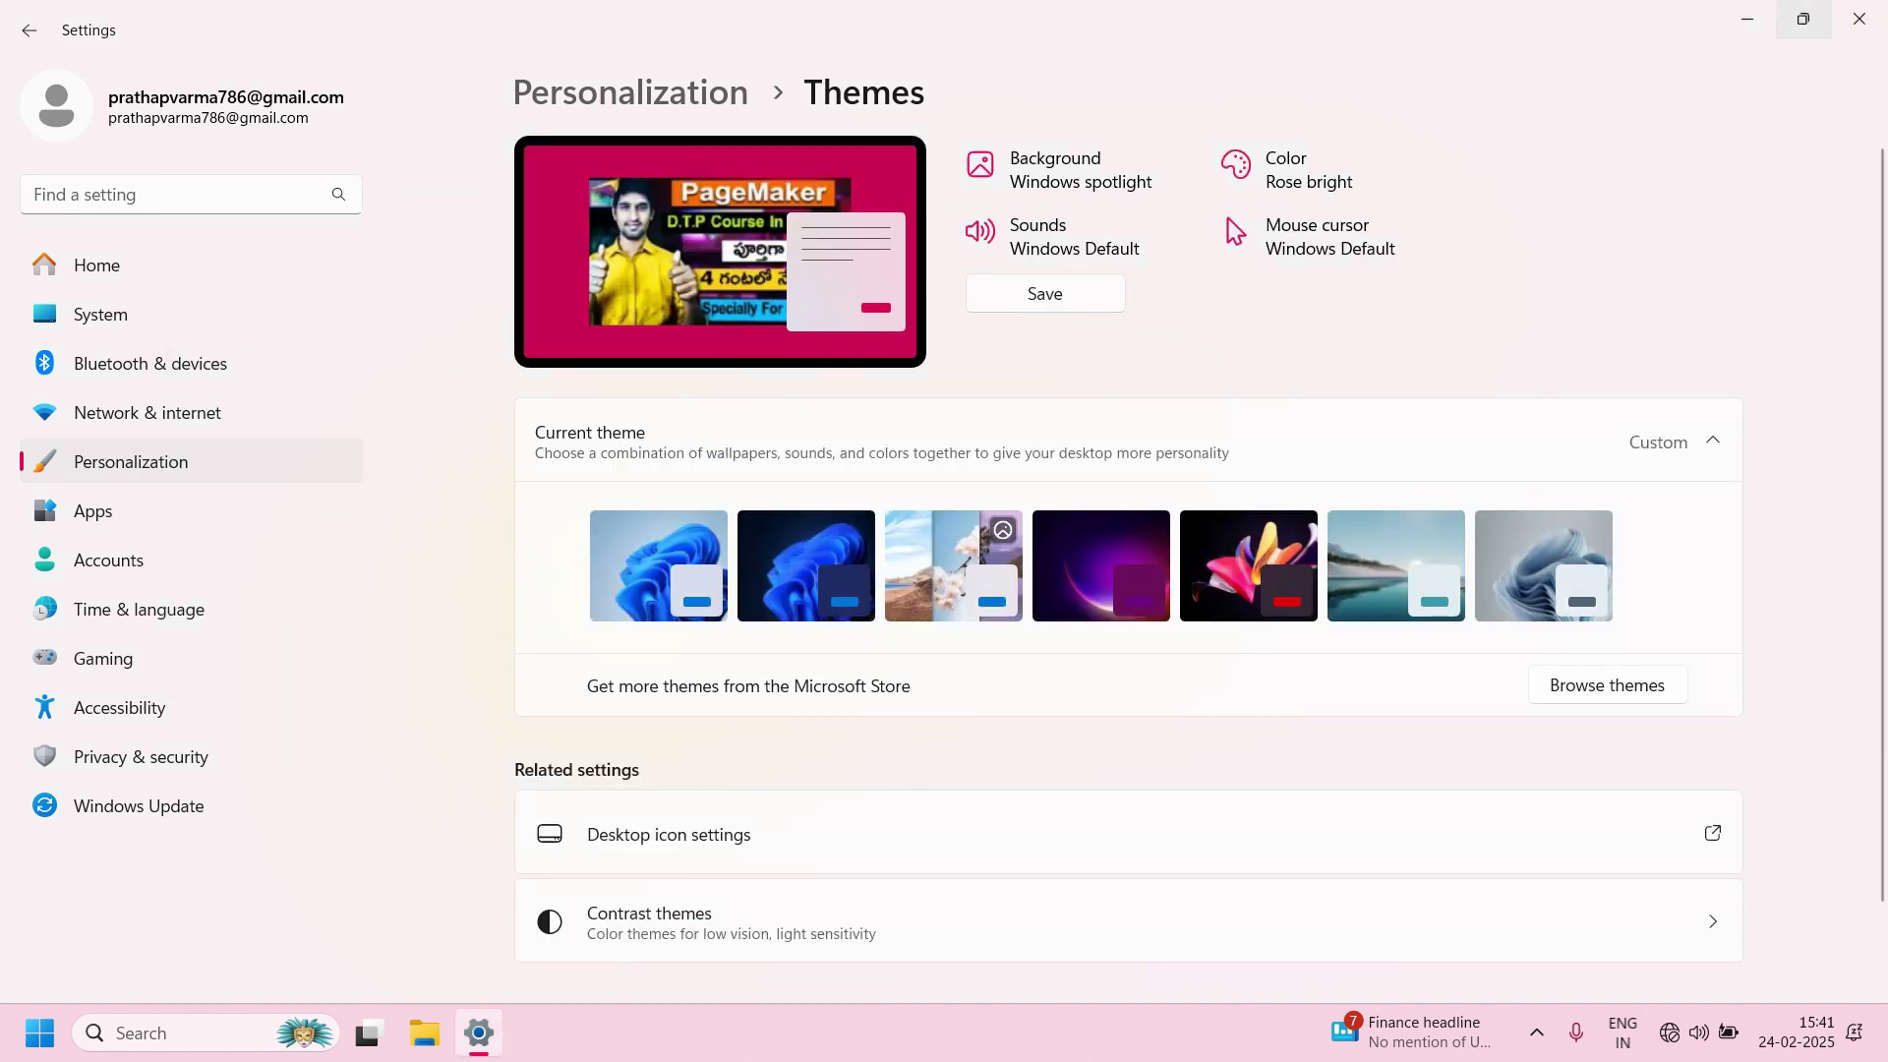
left_click(1734, 17)
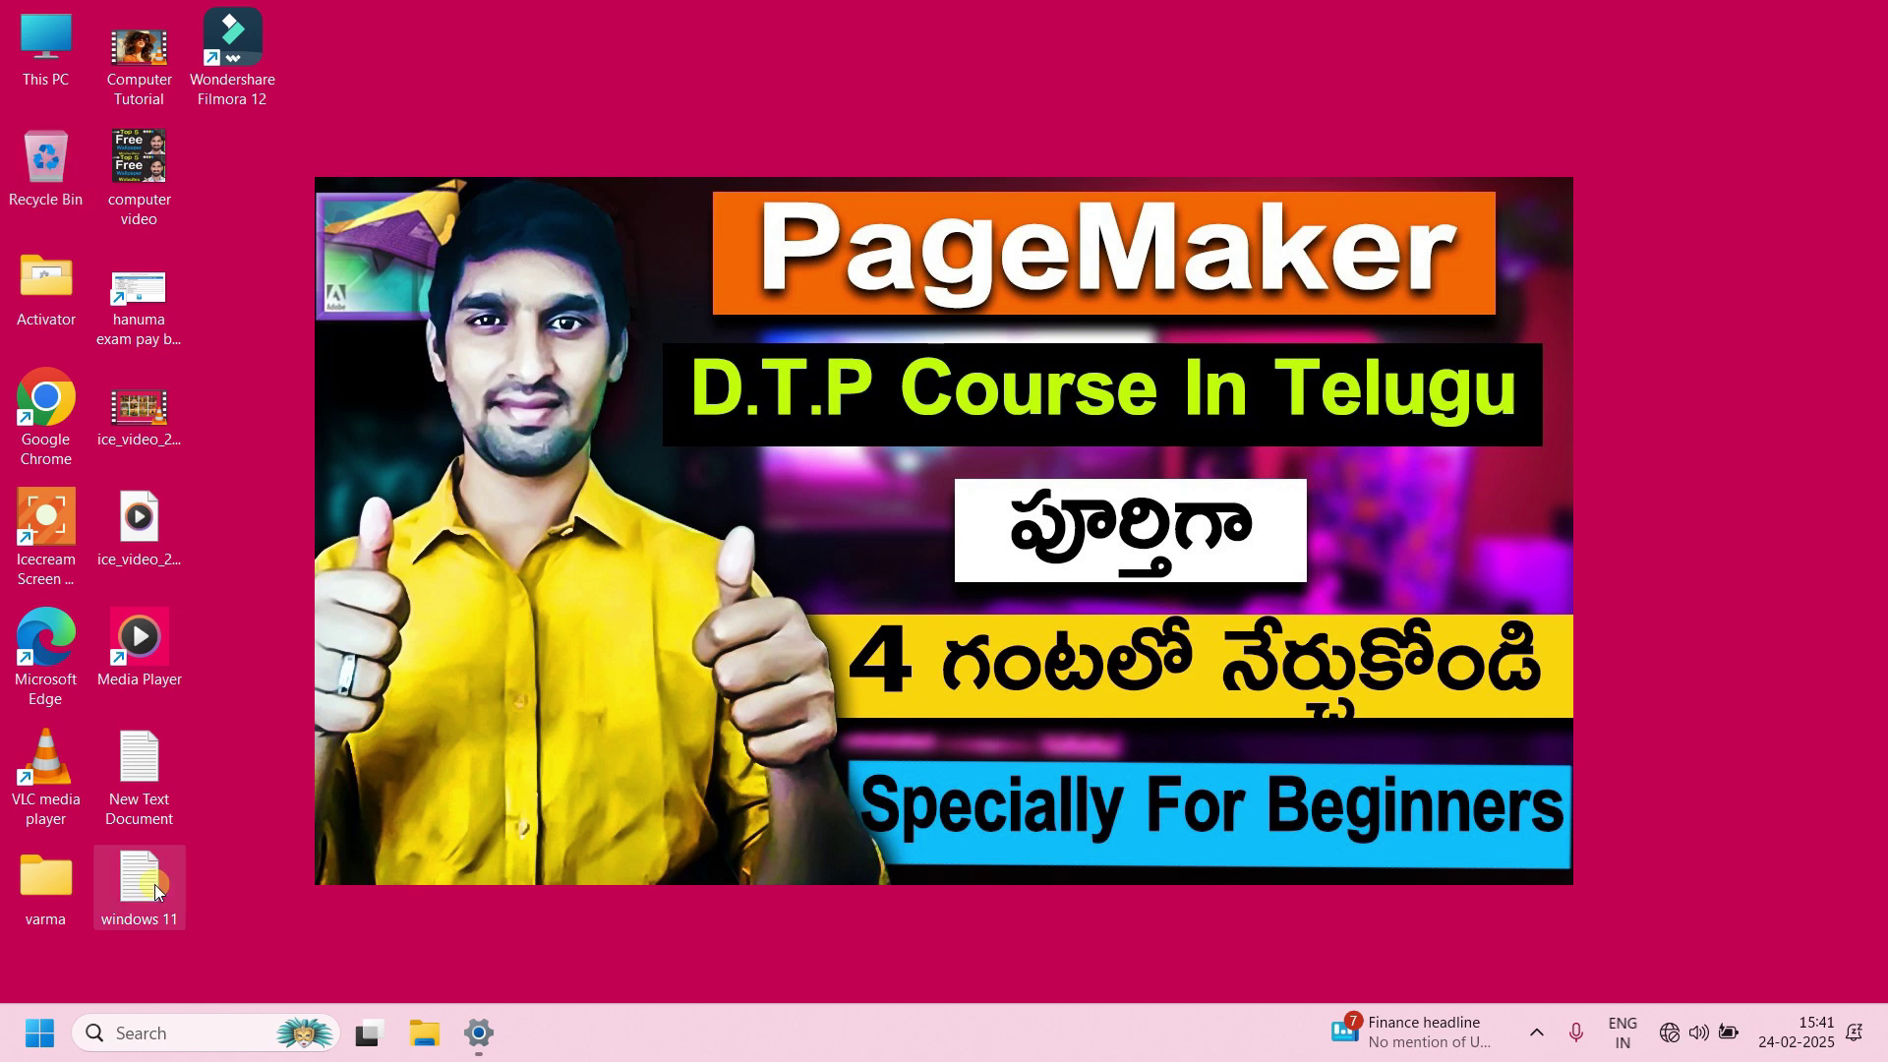
Delete the New Text Document from the desktop to the Recycle Bin.
left_click(171, 749)
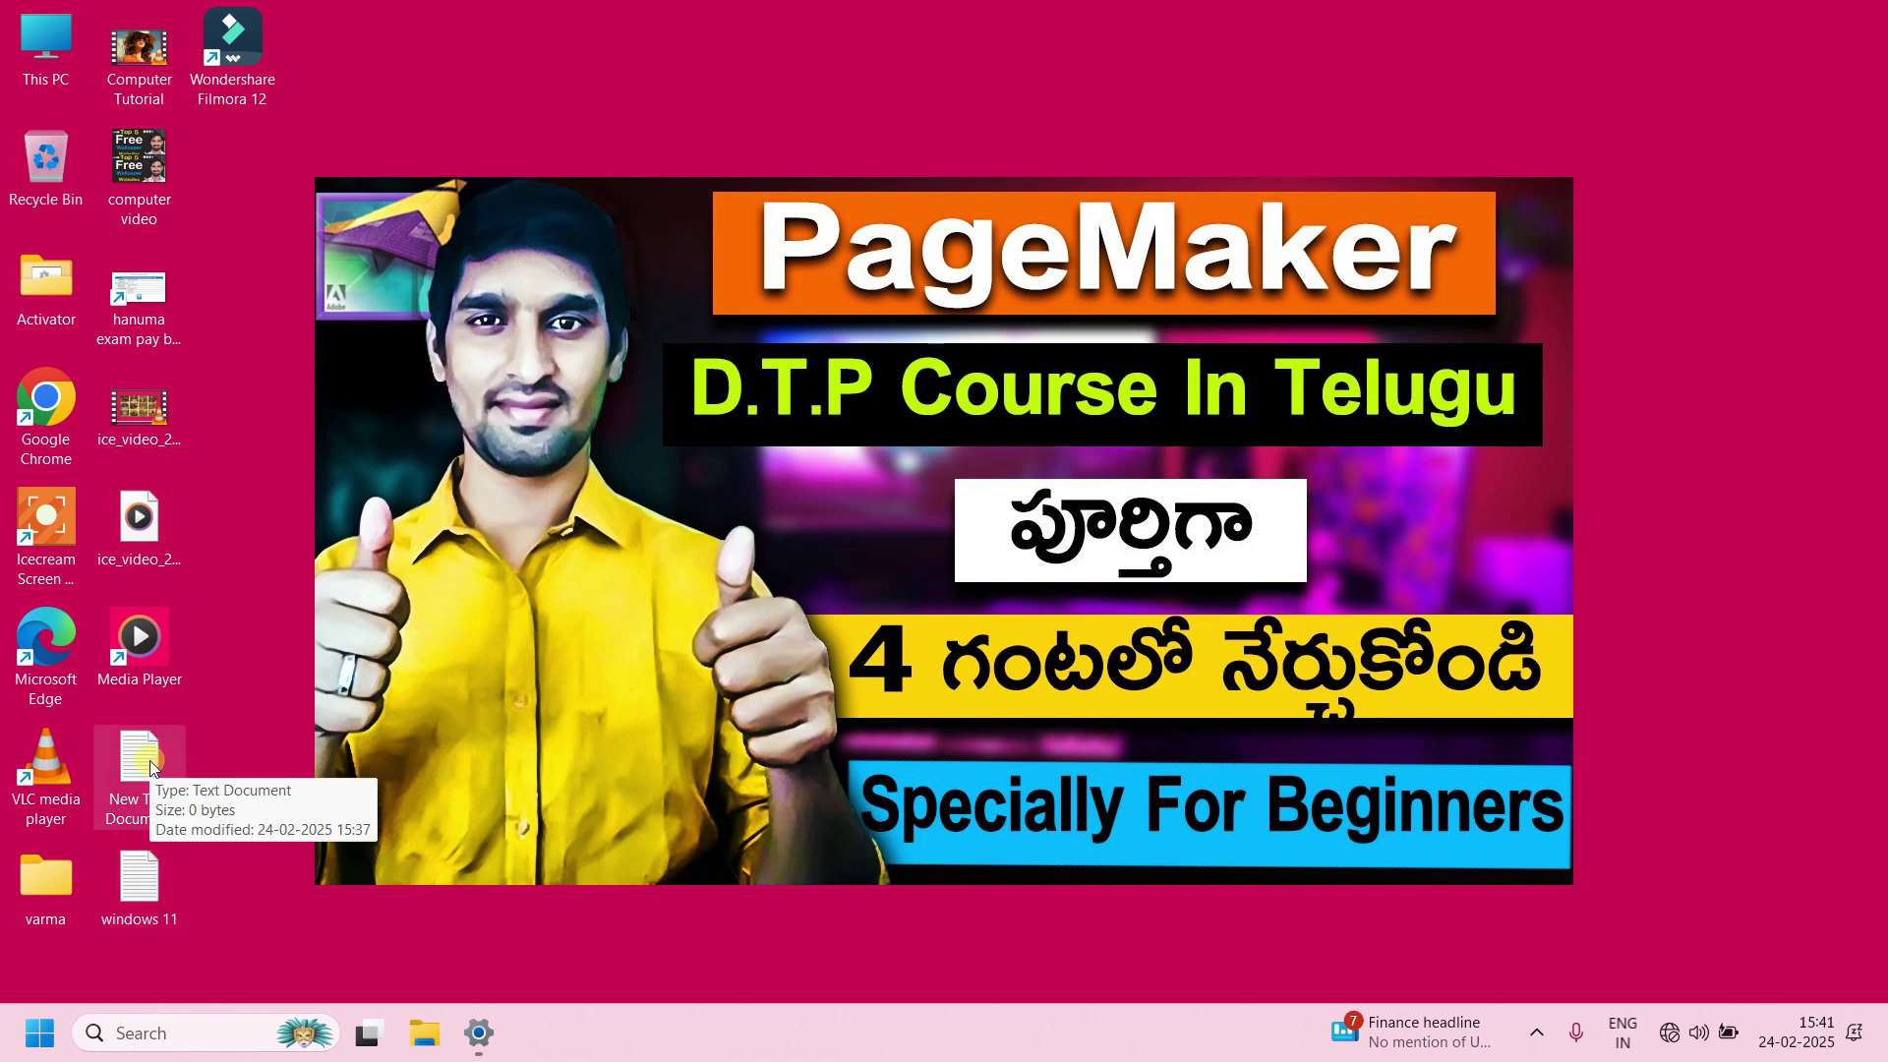
key("Delete")
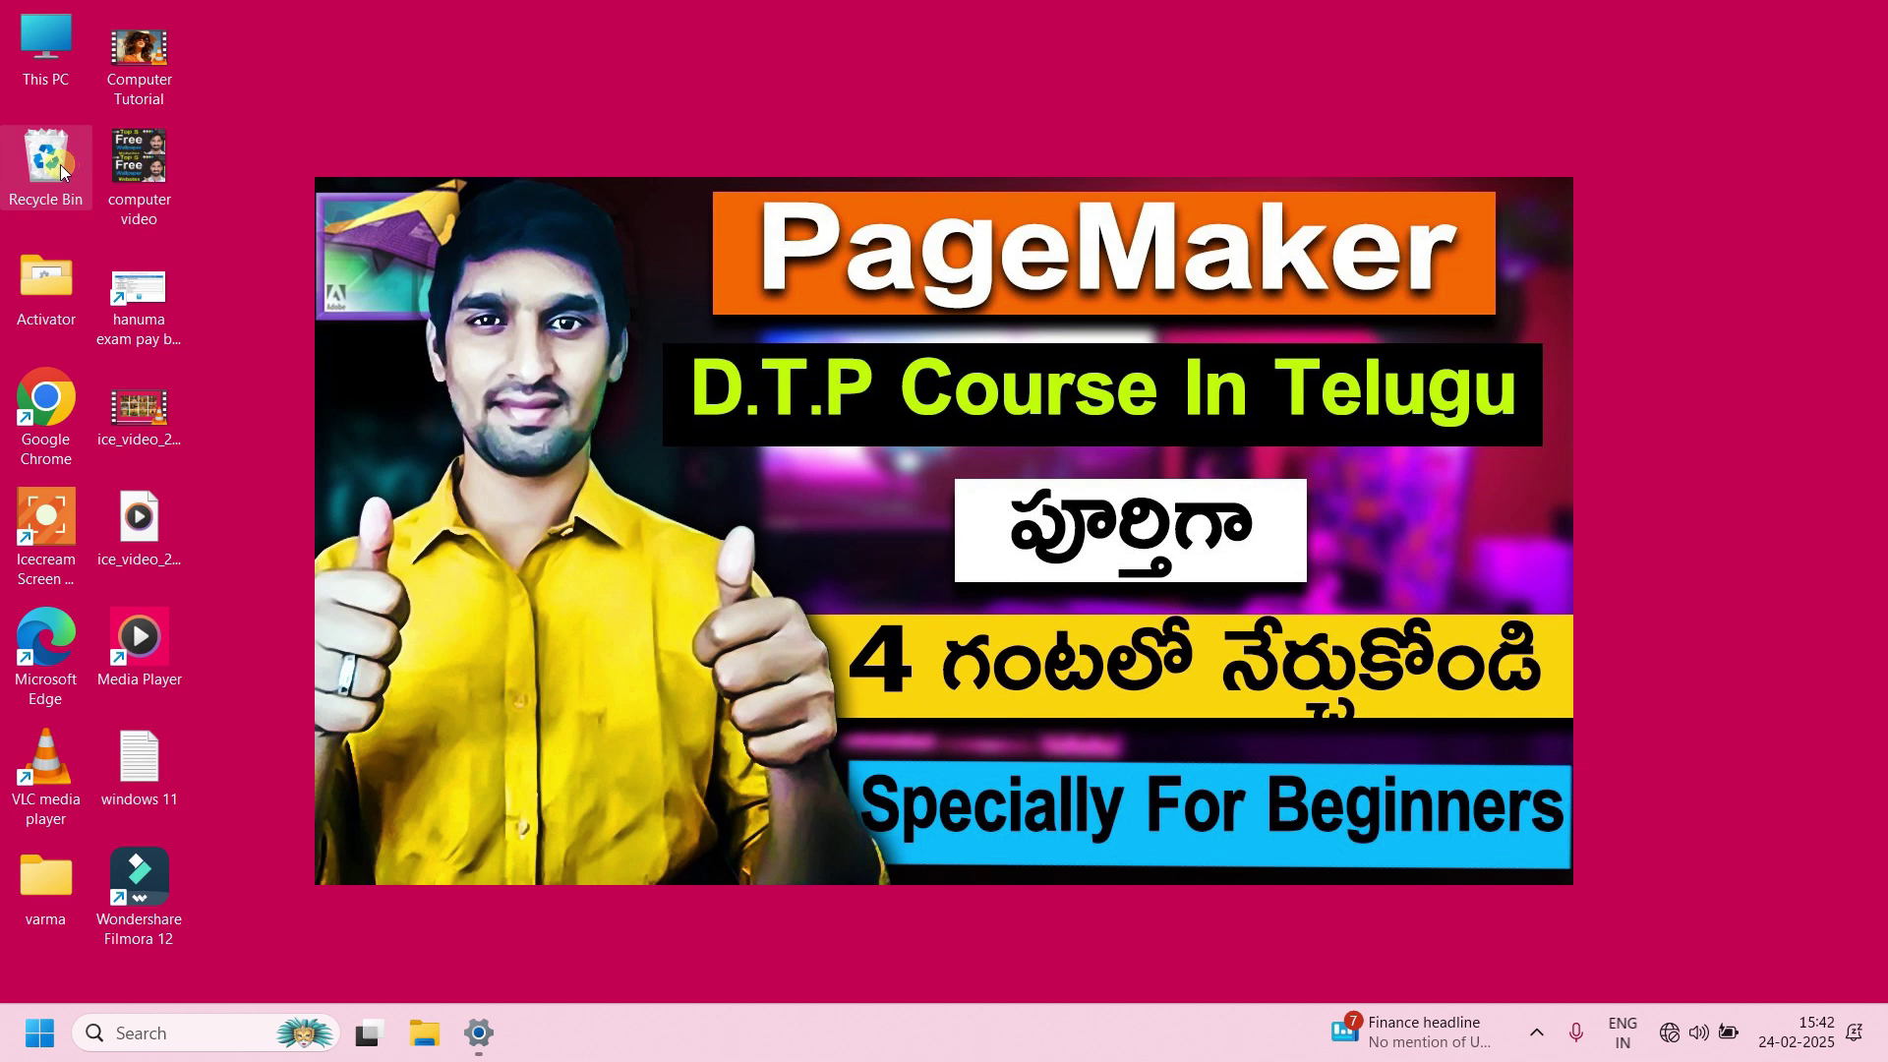
Restore the New Text Document from the Recycle Bin and close the Recycle Bin window.
double_click(46, 158)
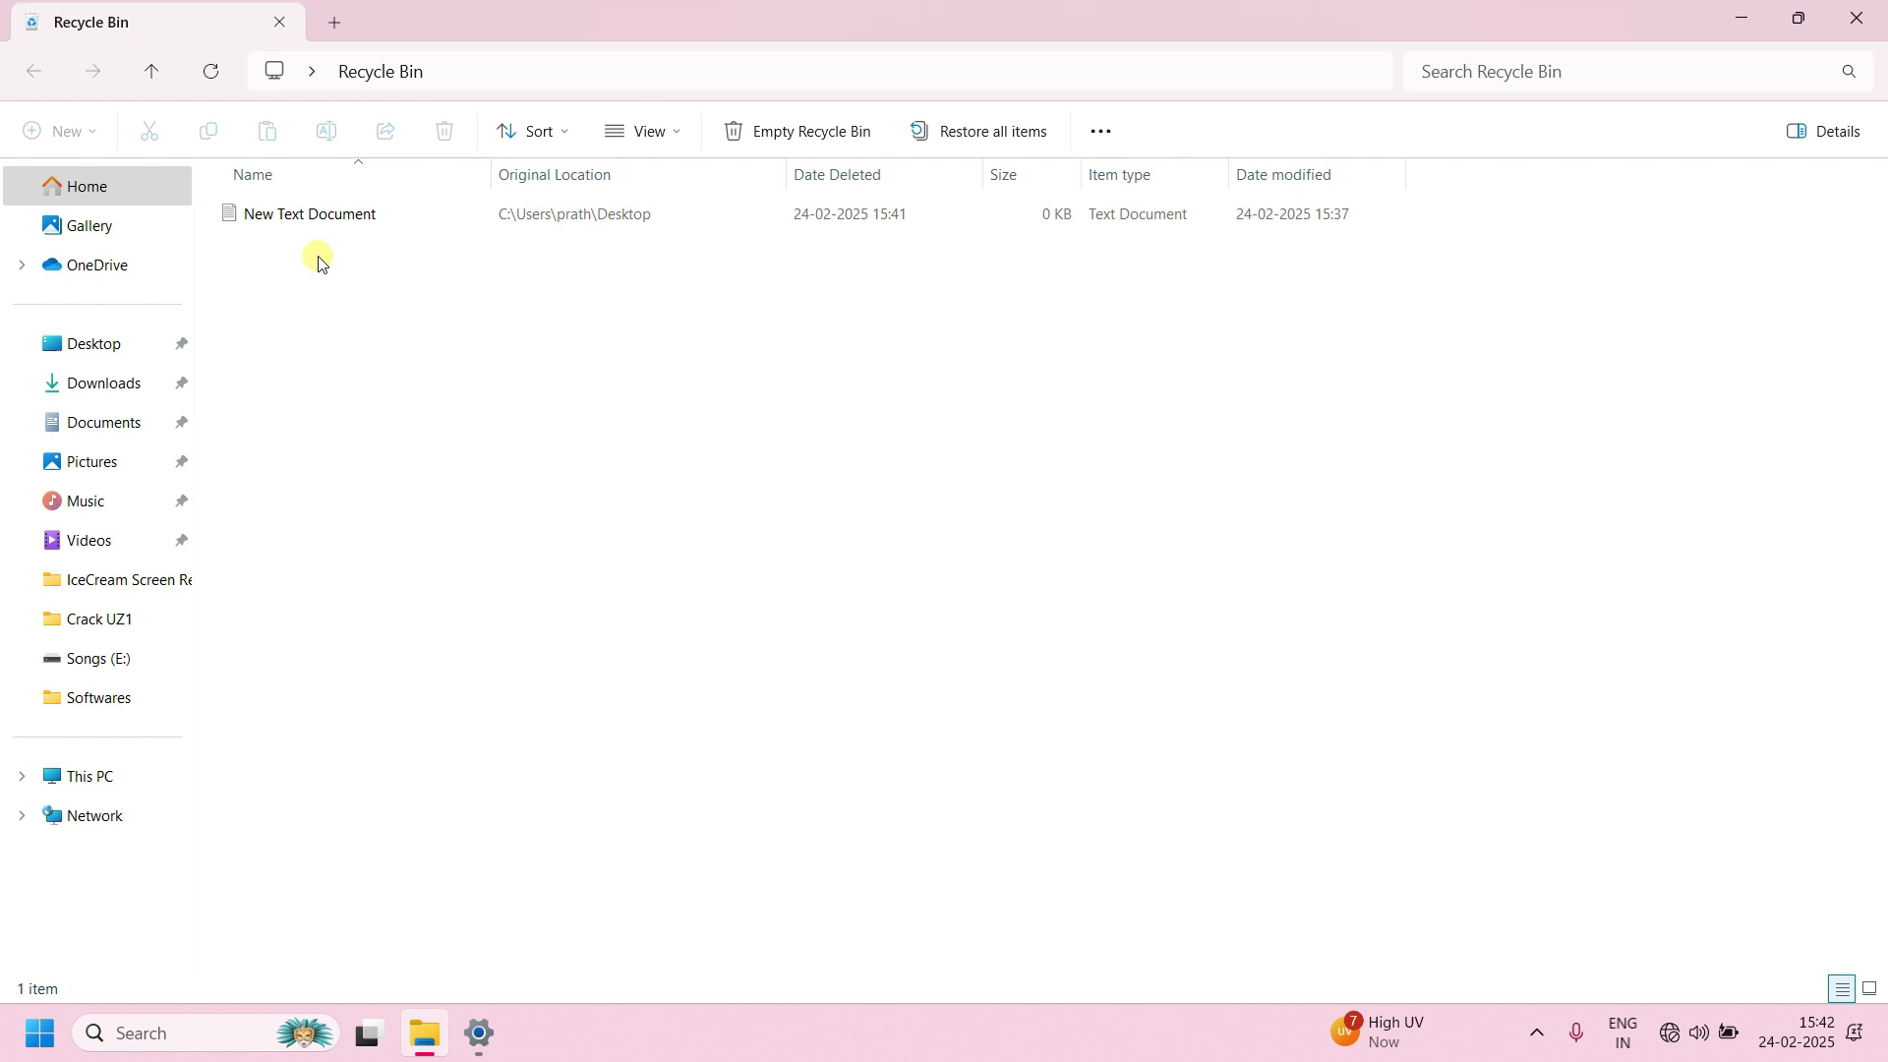
right_click(282, 222)
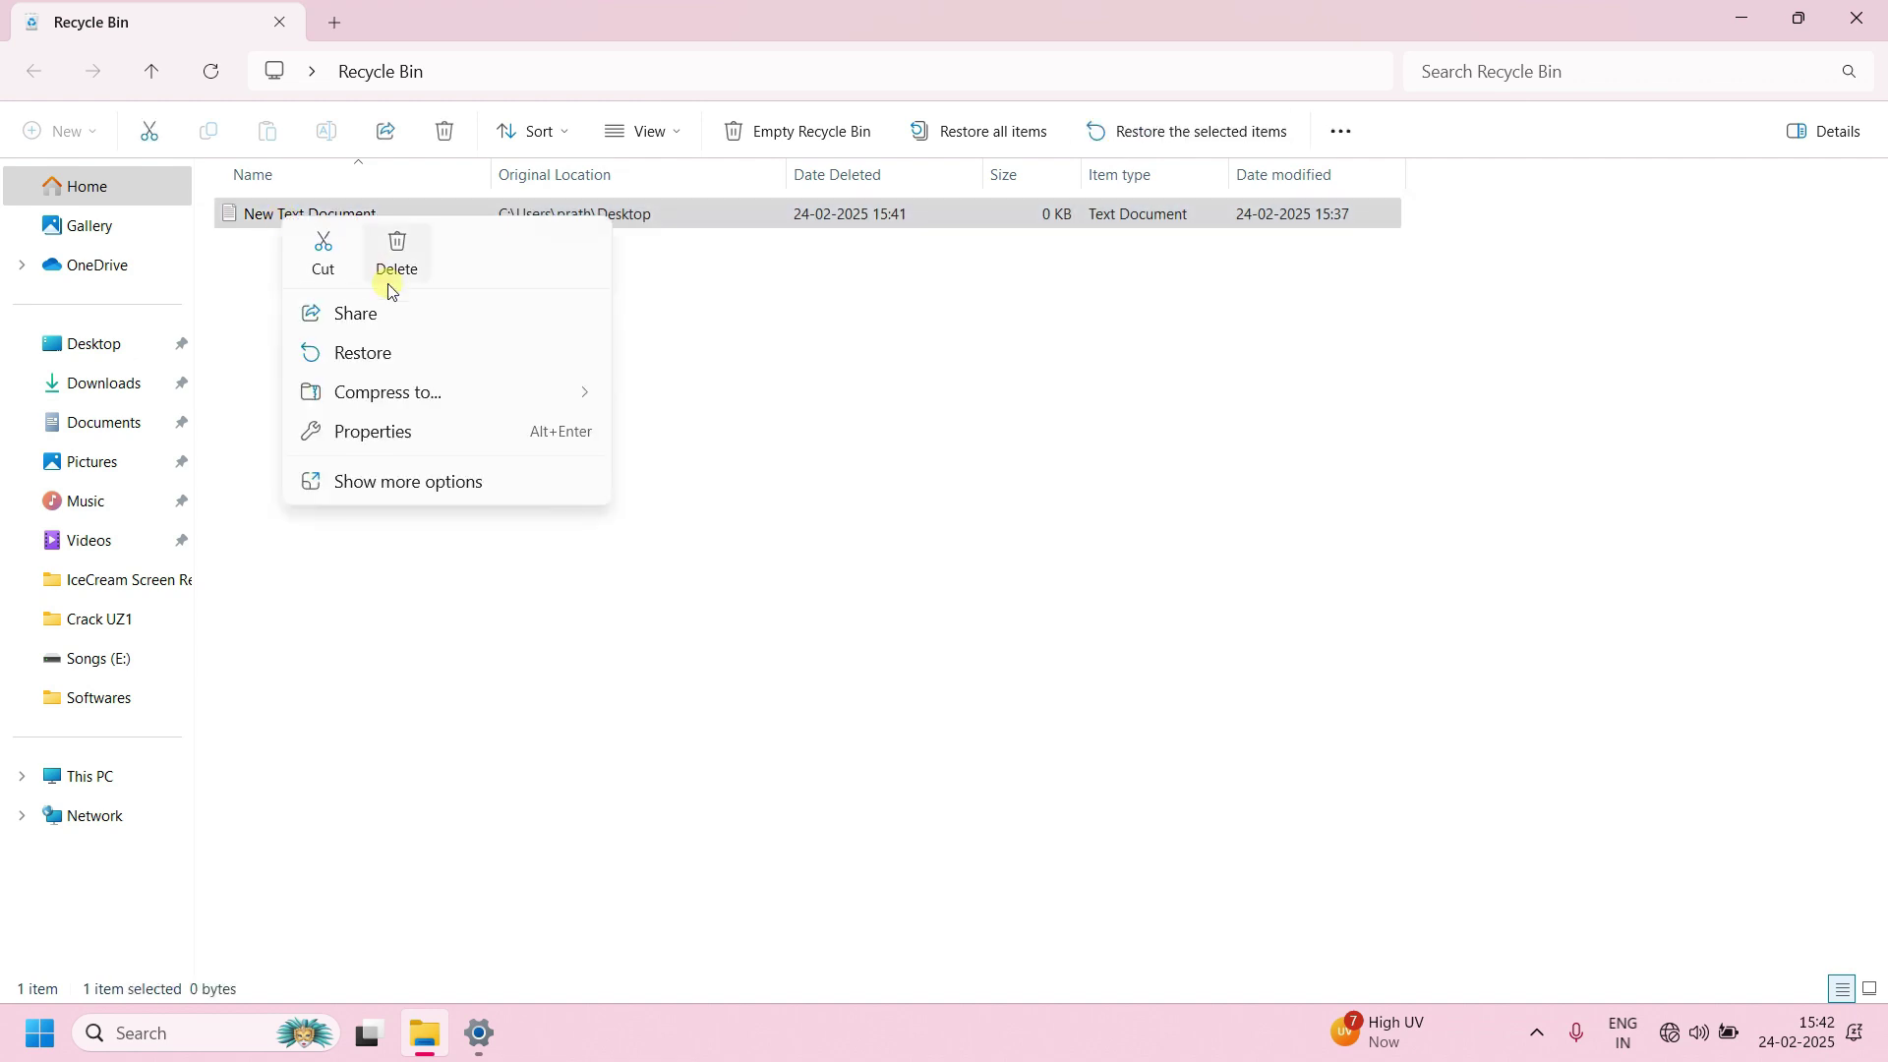
left_click(363, 356)
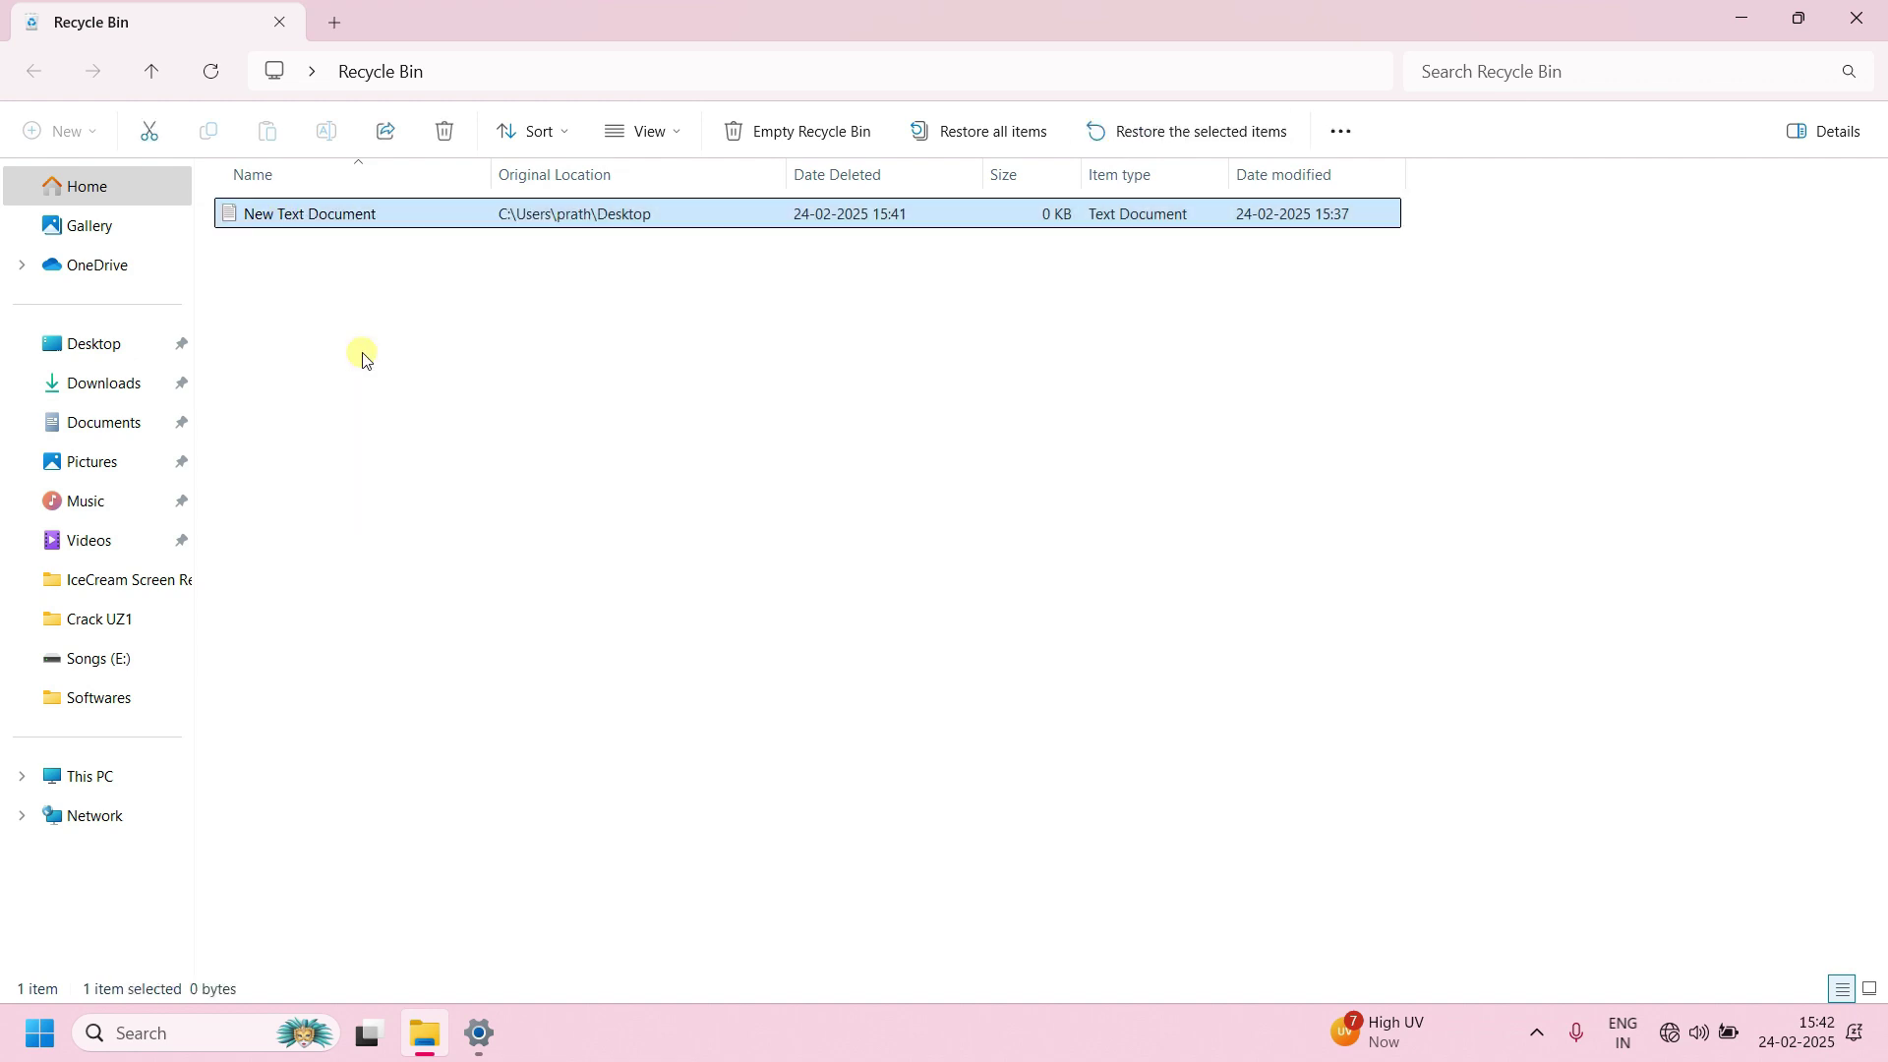
left_click(1874, 28)
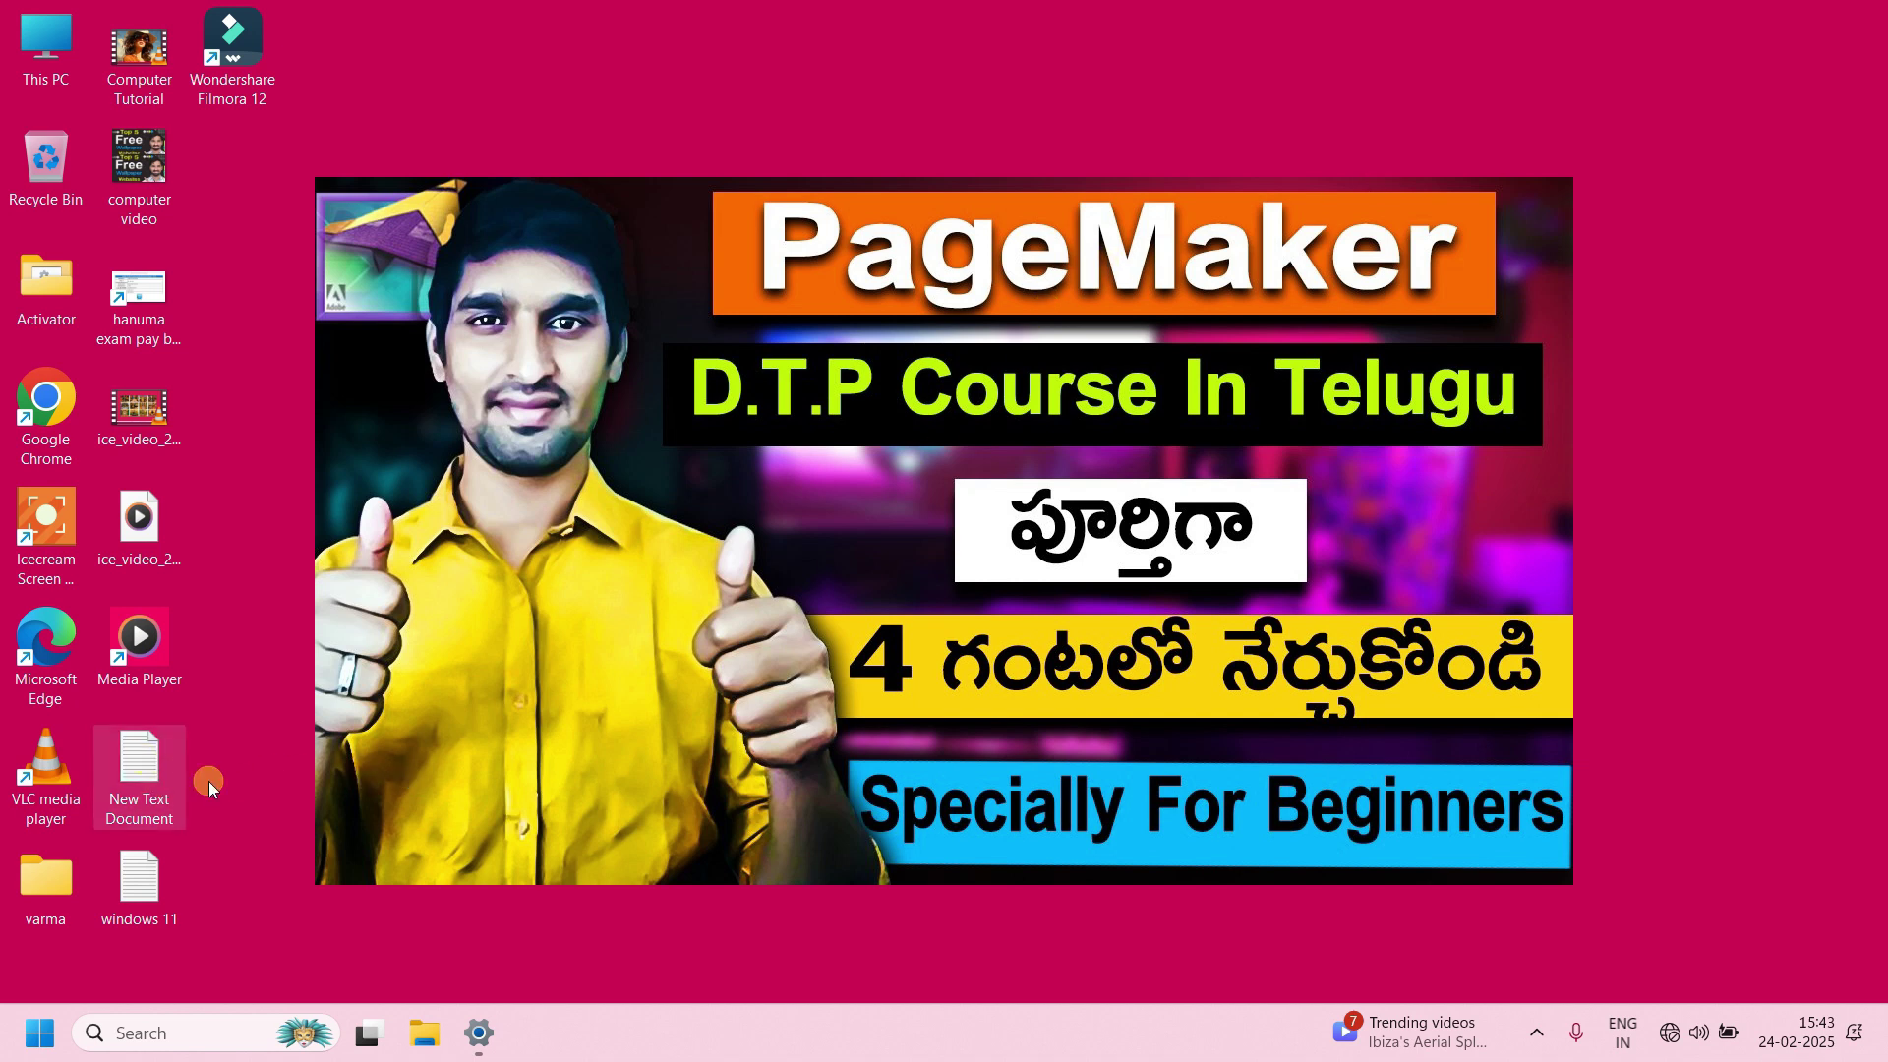
Permanently delete the New Text Document from the desktop, then check the Recycle Bin's contents and close it.
left_click(145, 766)
key("shift+Delete")
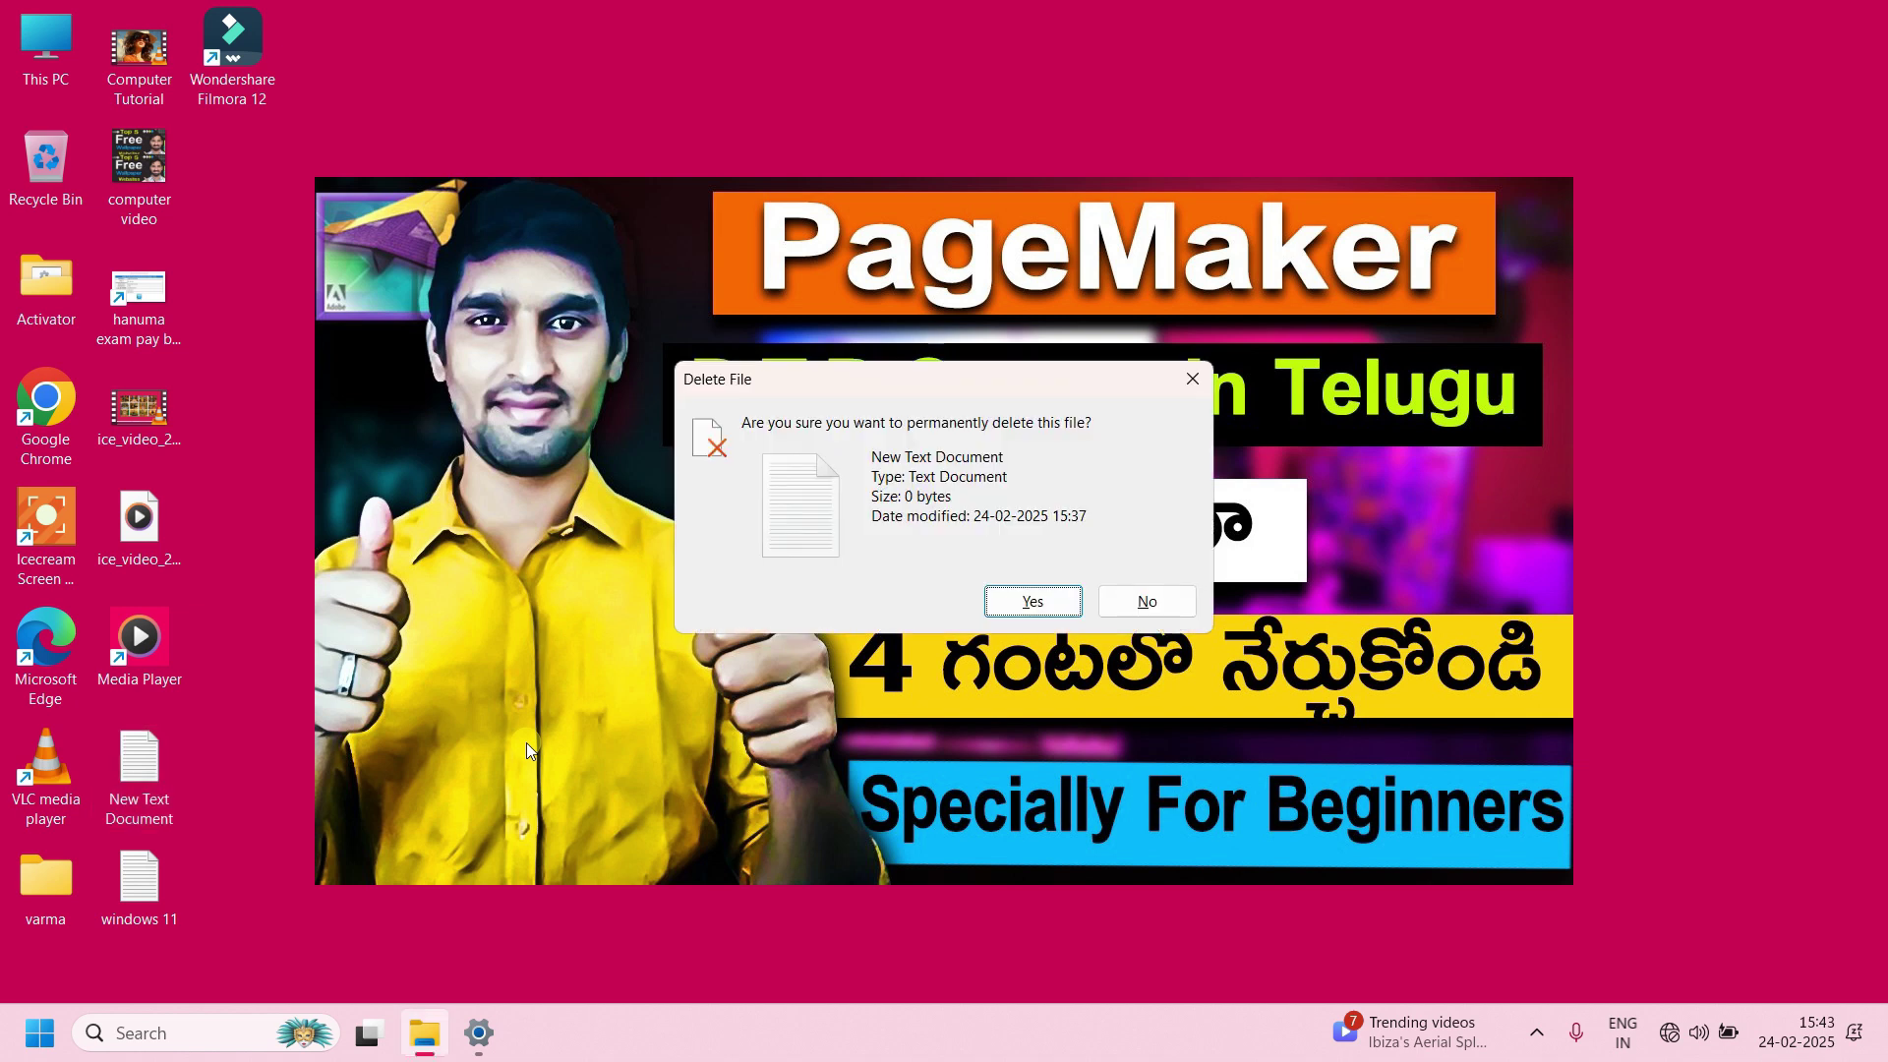
left_click(186, 279)
left_click(37, 178)
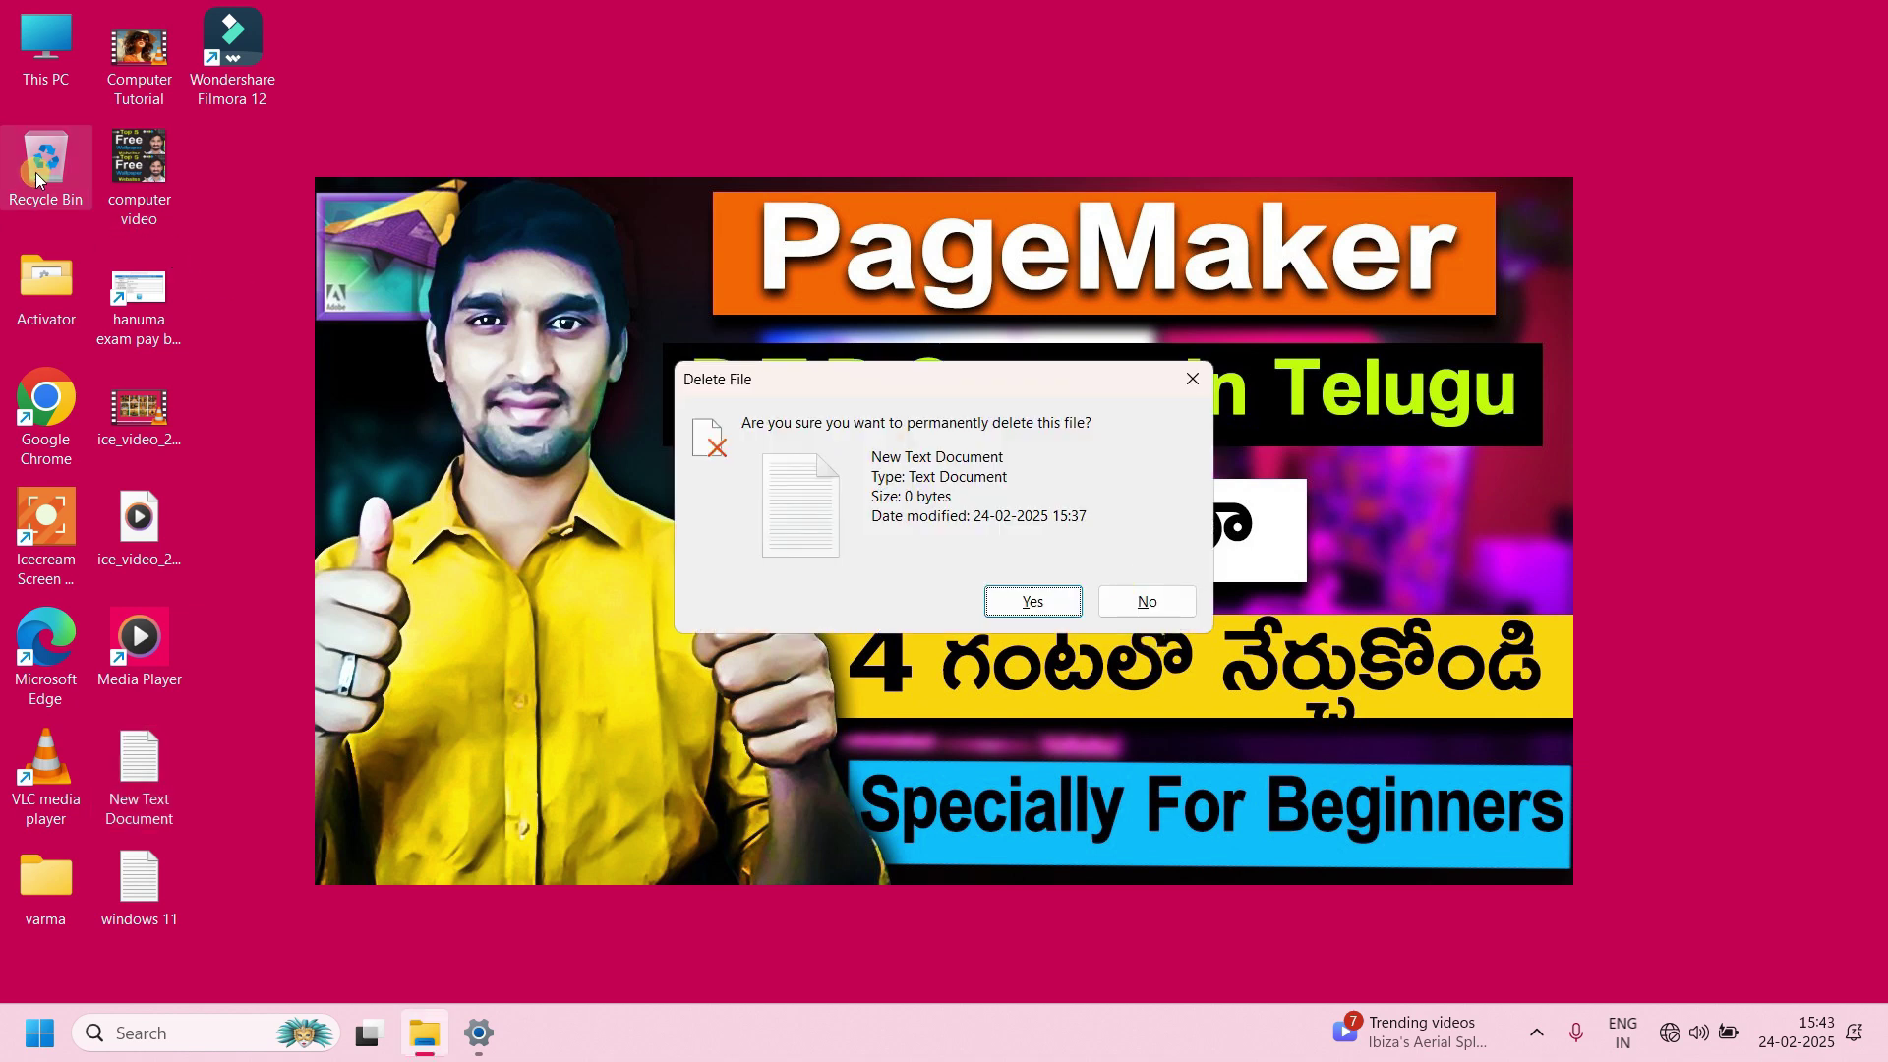
left_click(1001, 606)
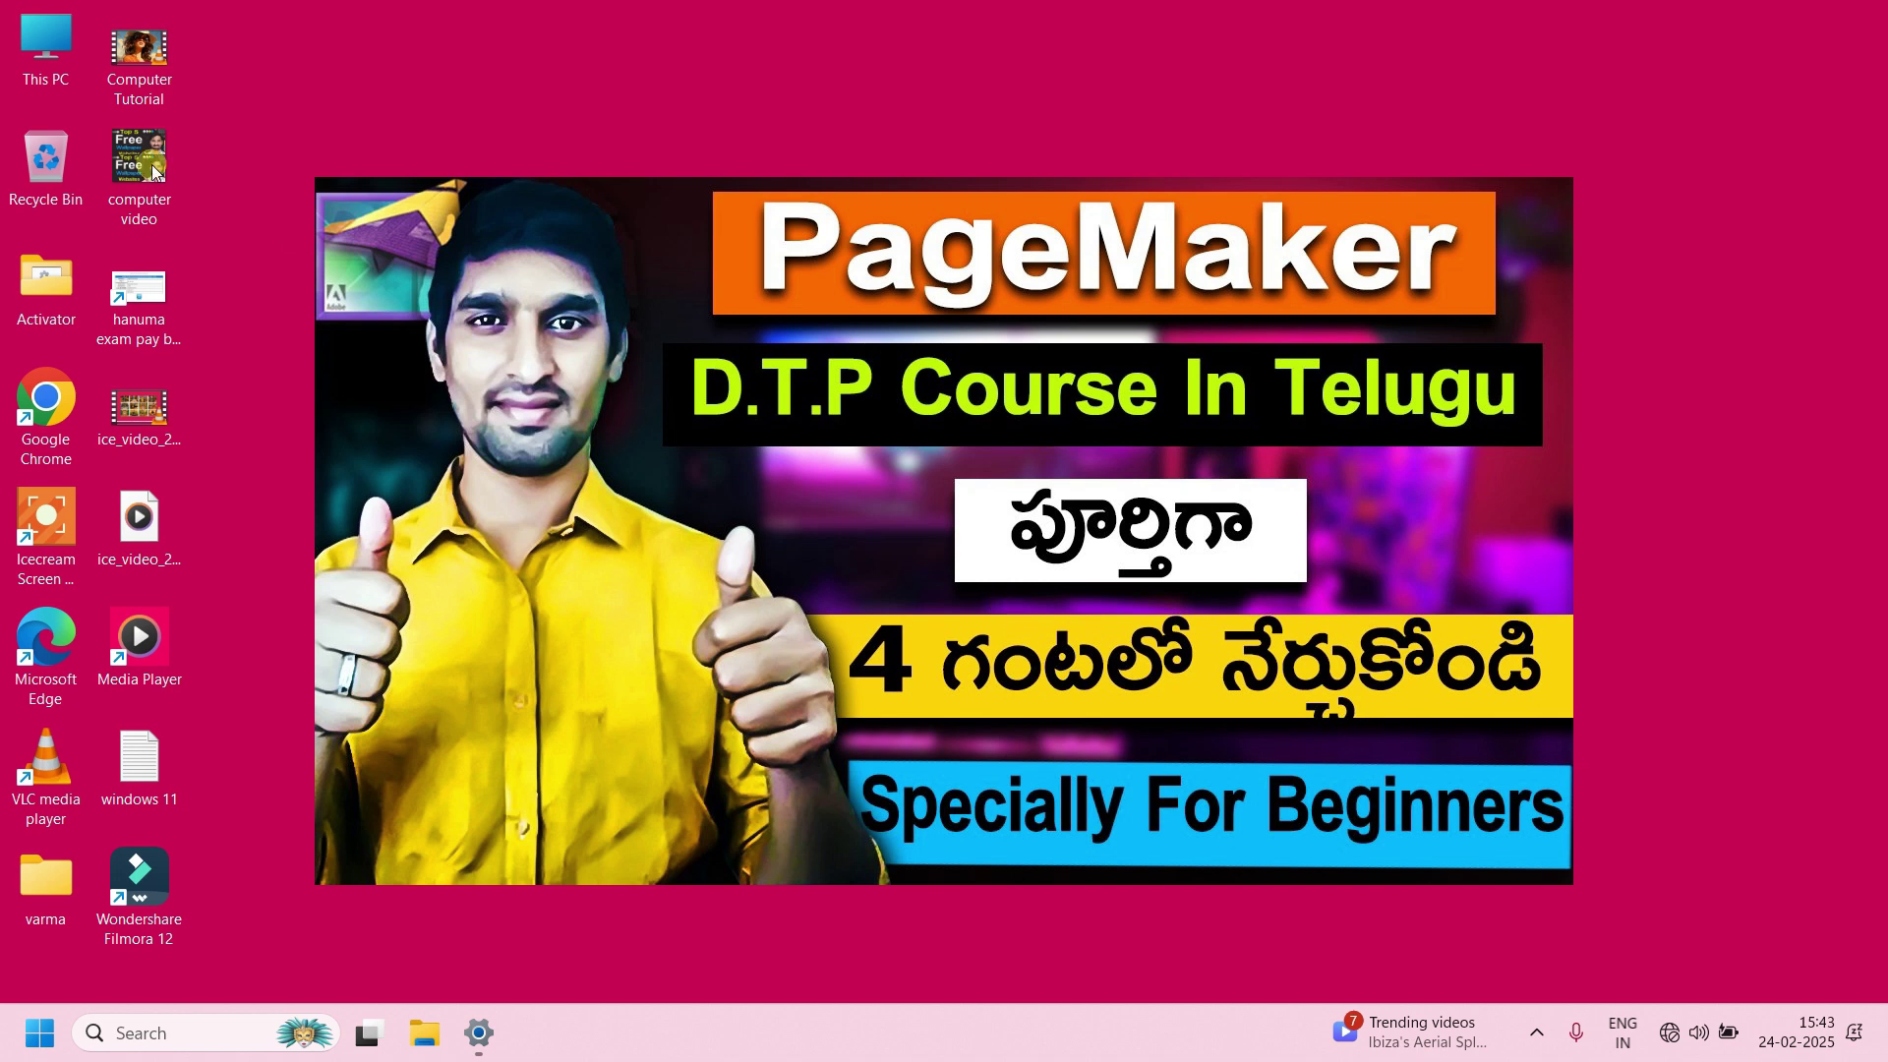
double_click(42, 162)
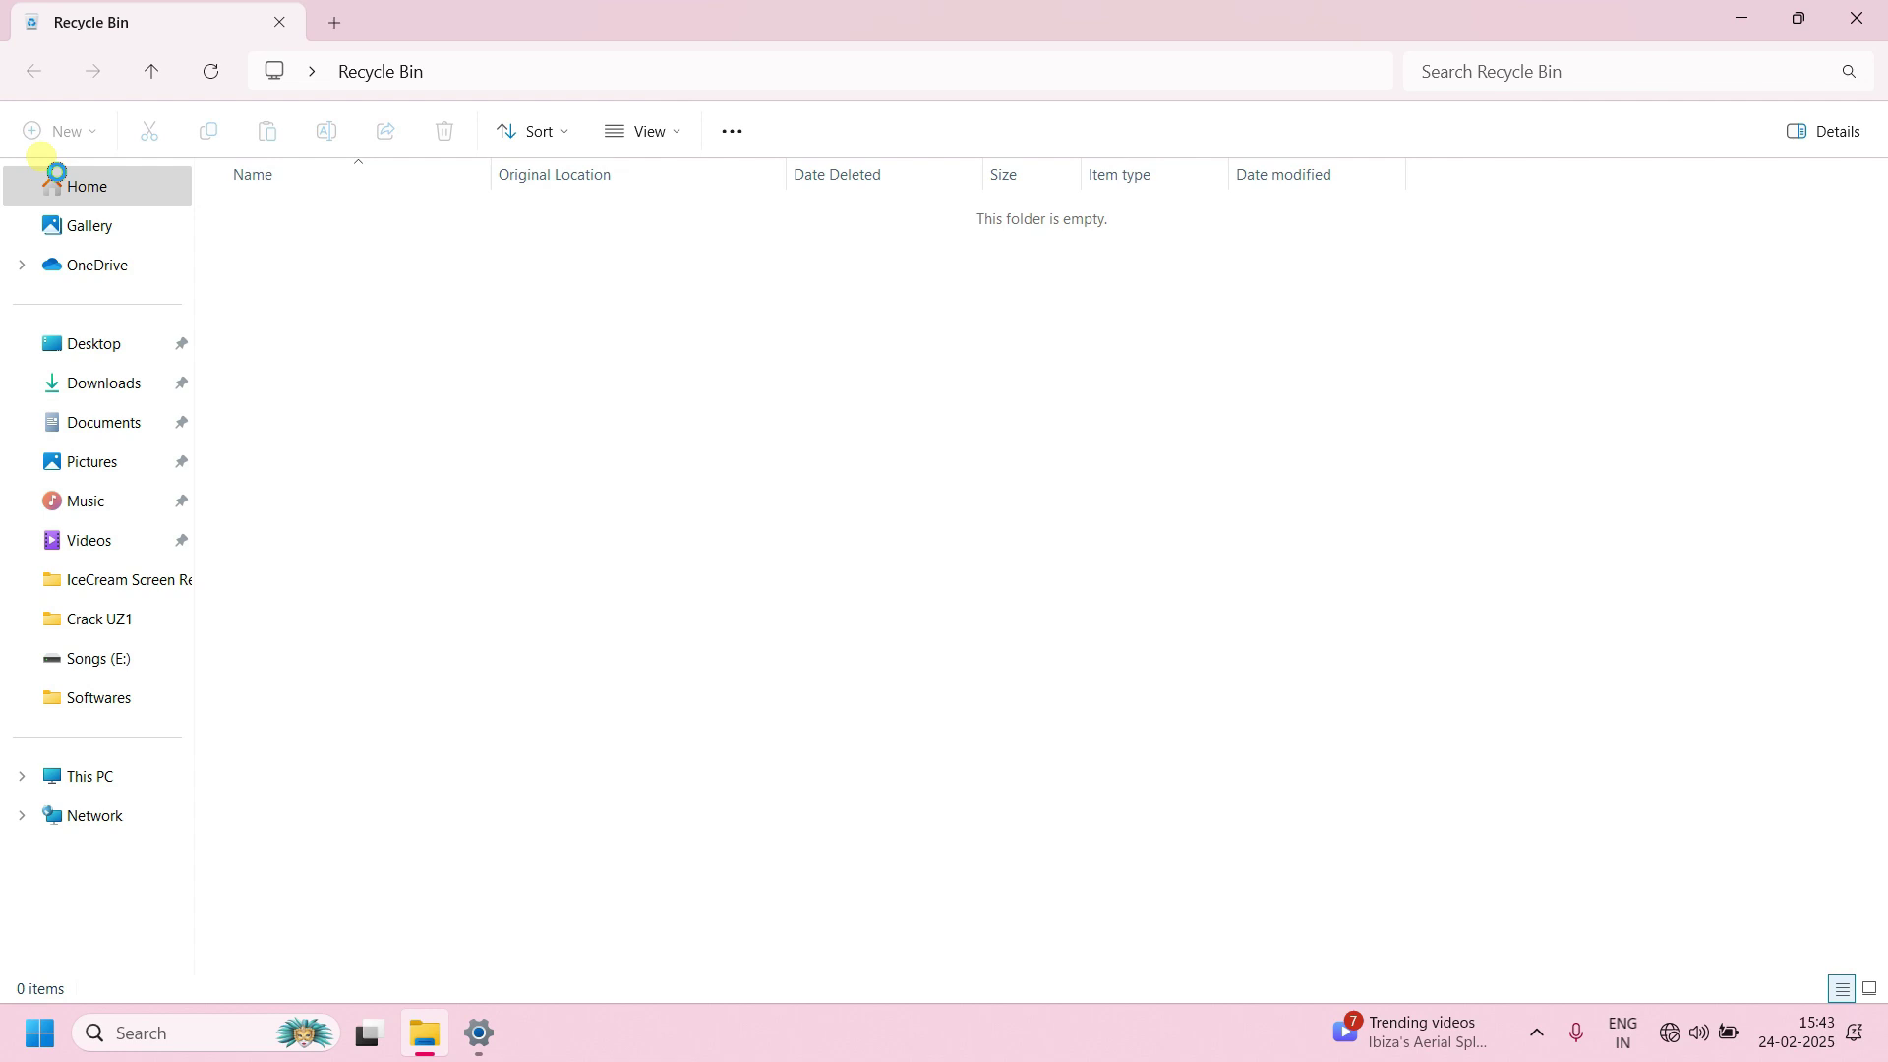
left_click(1857, 17)
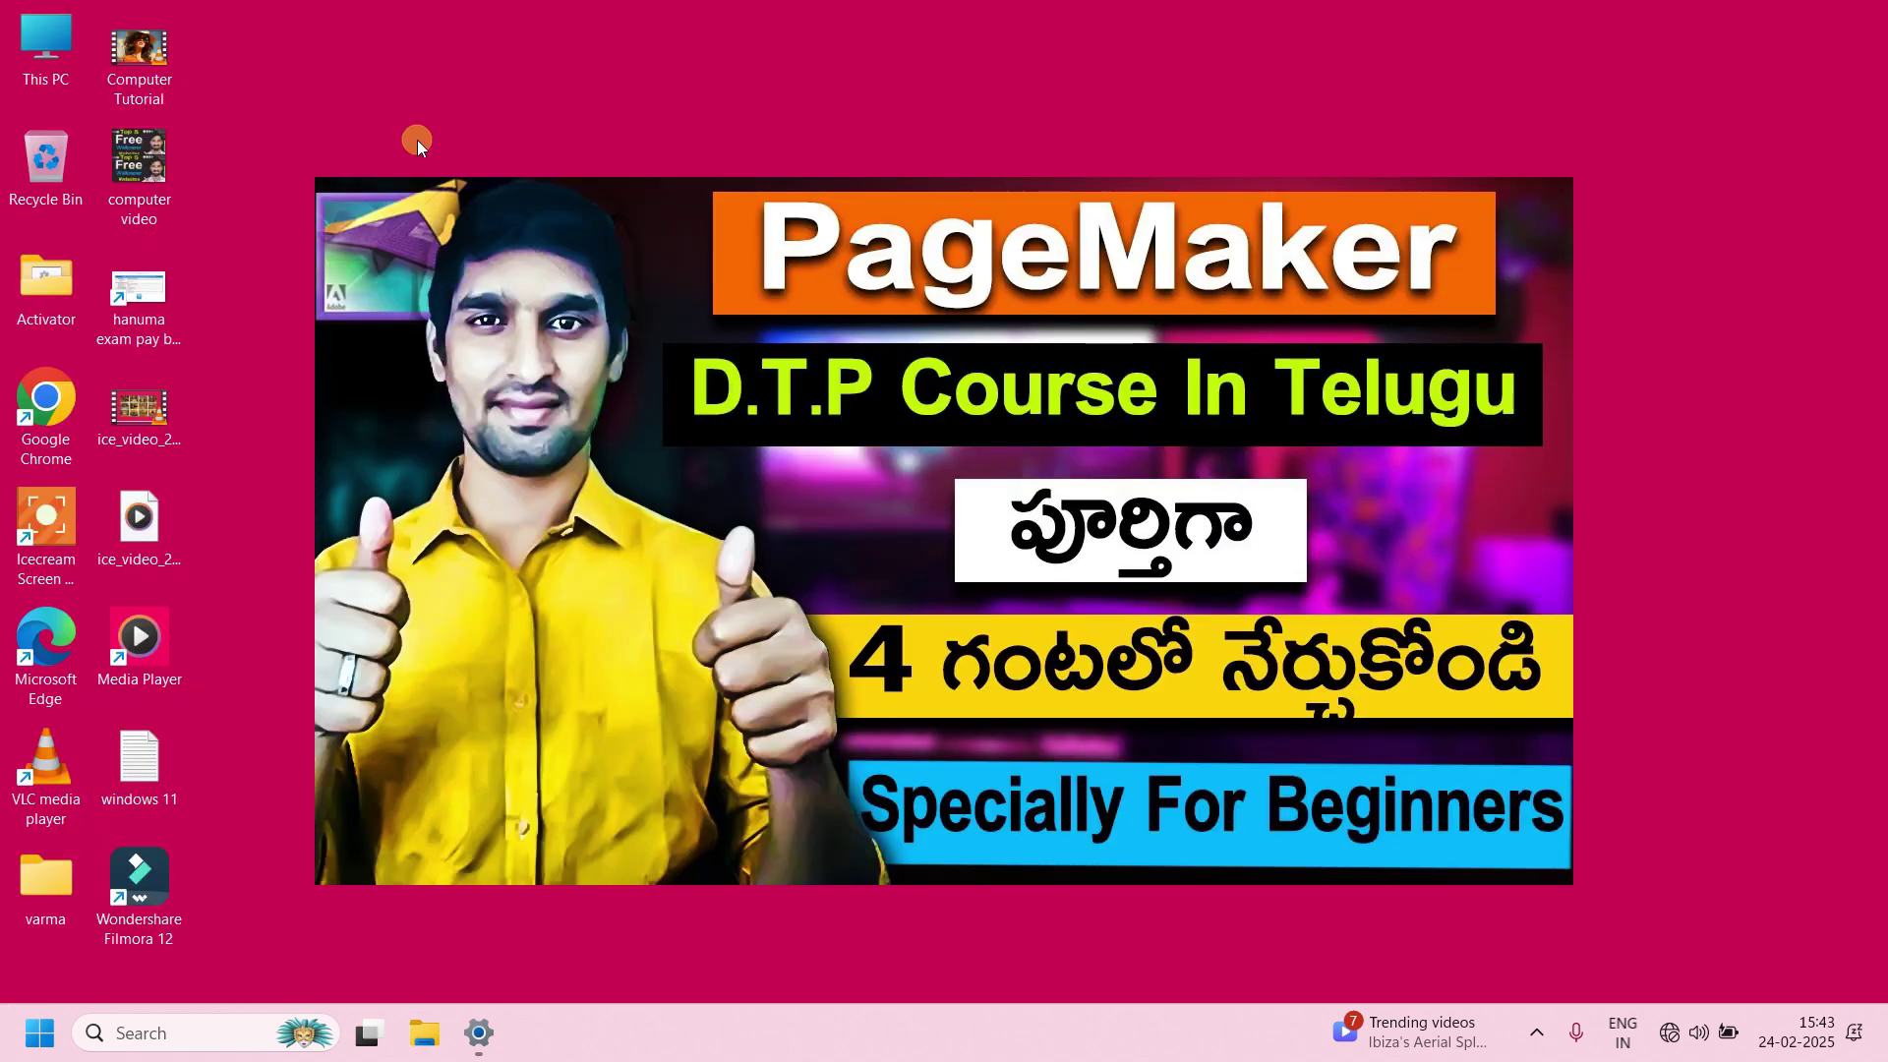
Move the computer video image from the desktop into the Recycle Bin, then open the bin and select the file.
left_click_drag(127, 165, 65, 200)
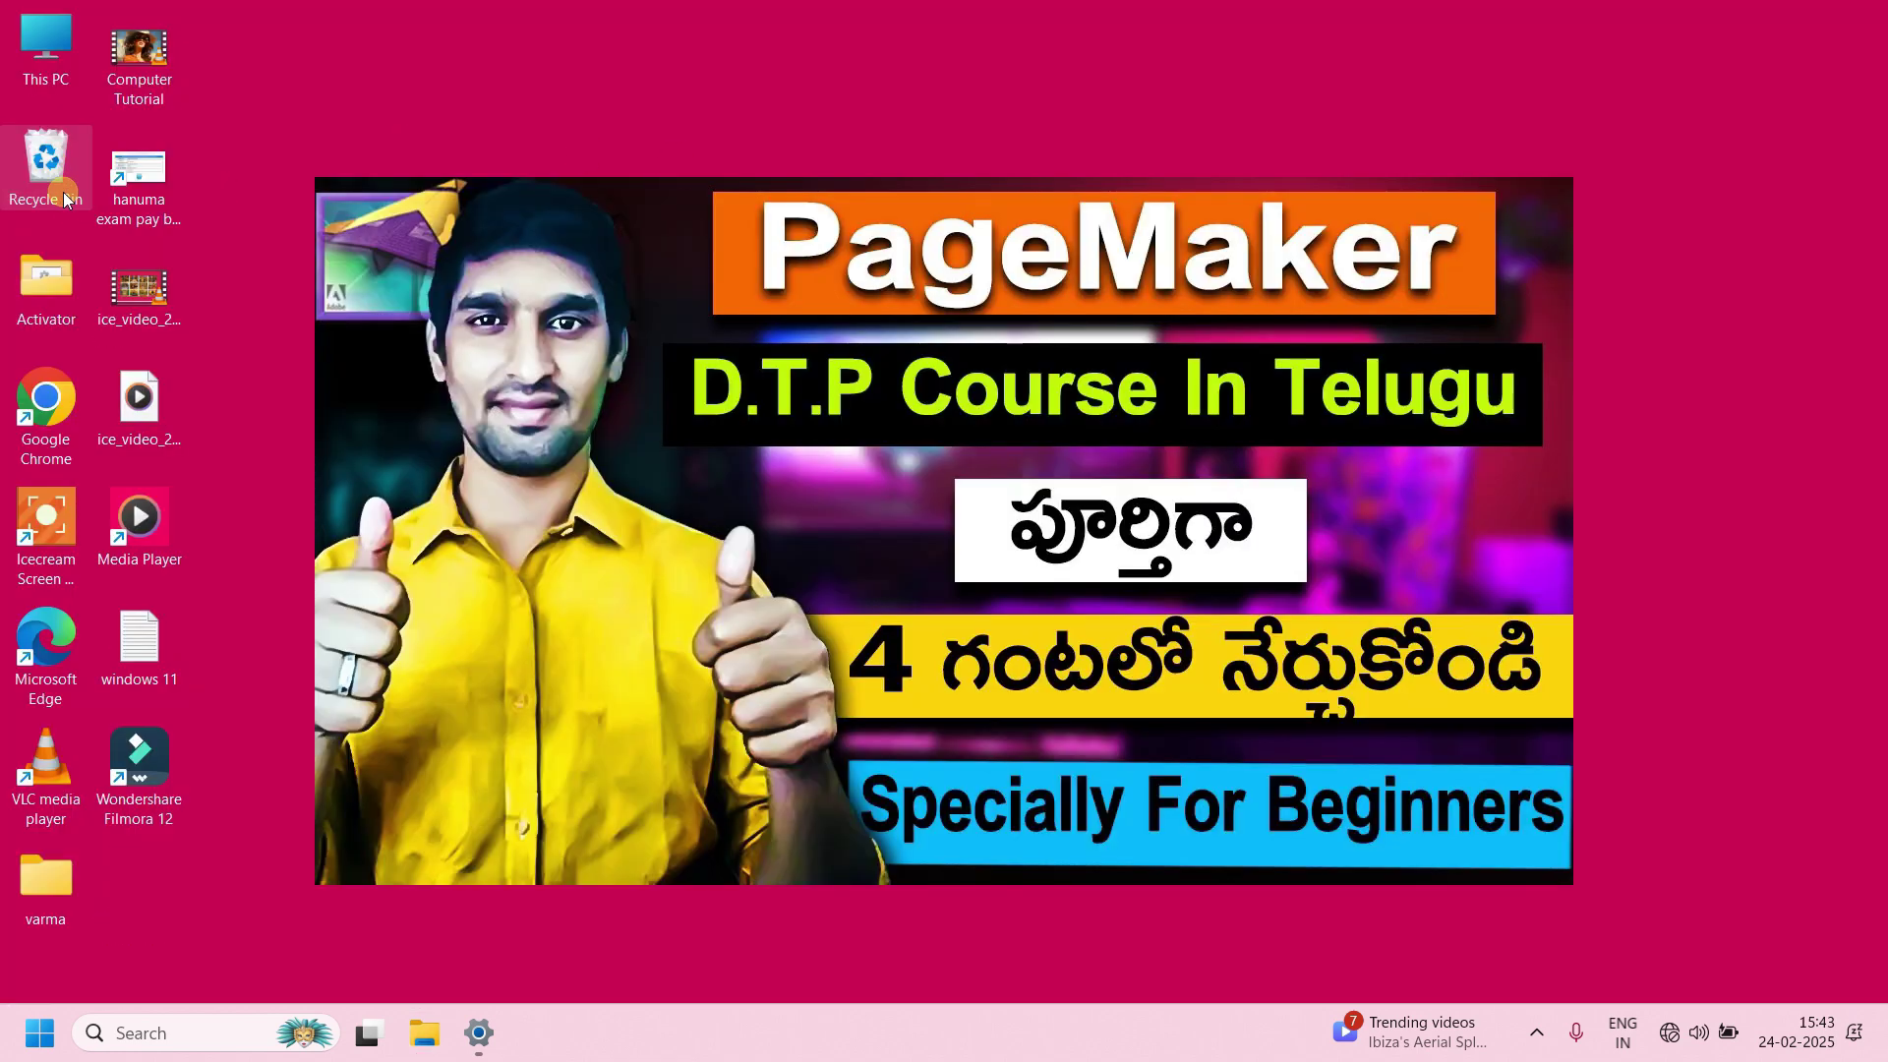
double_click(54, 158)
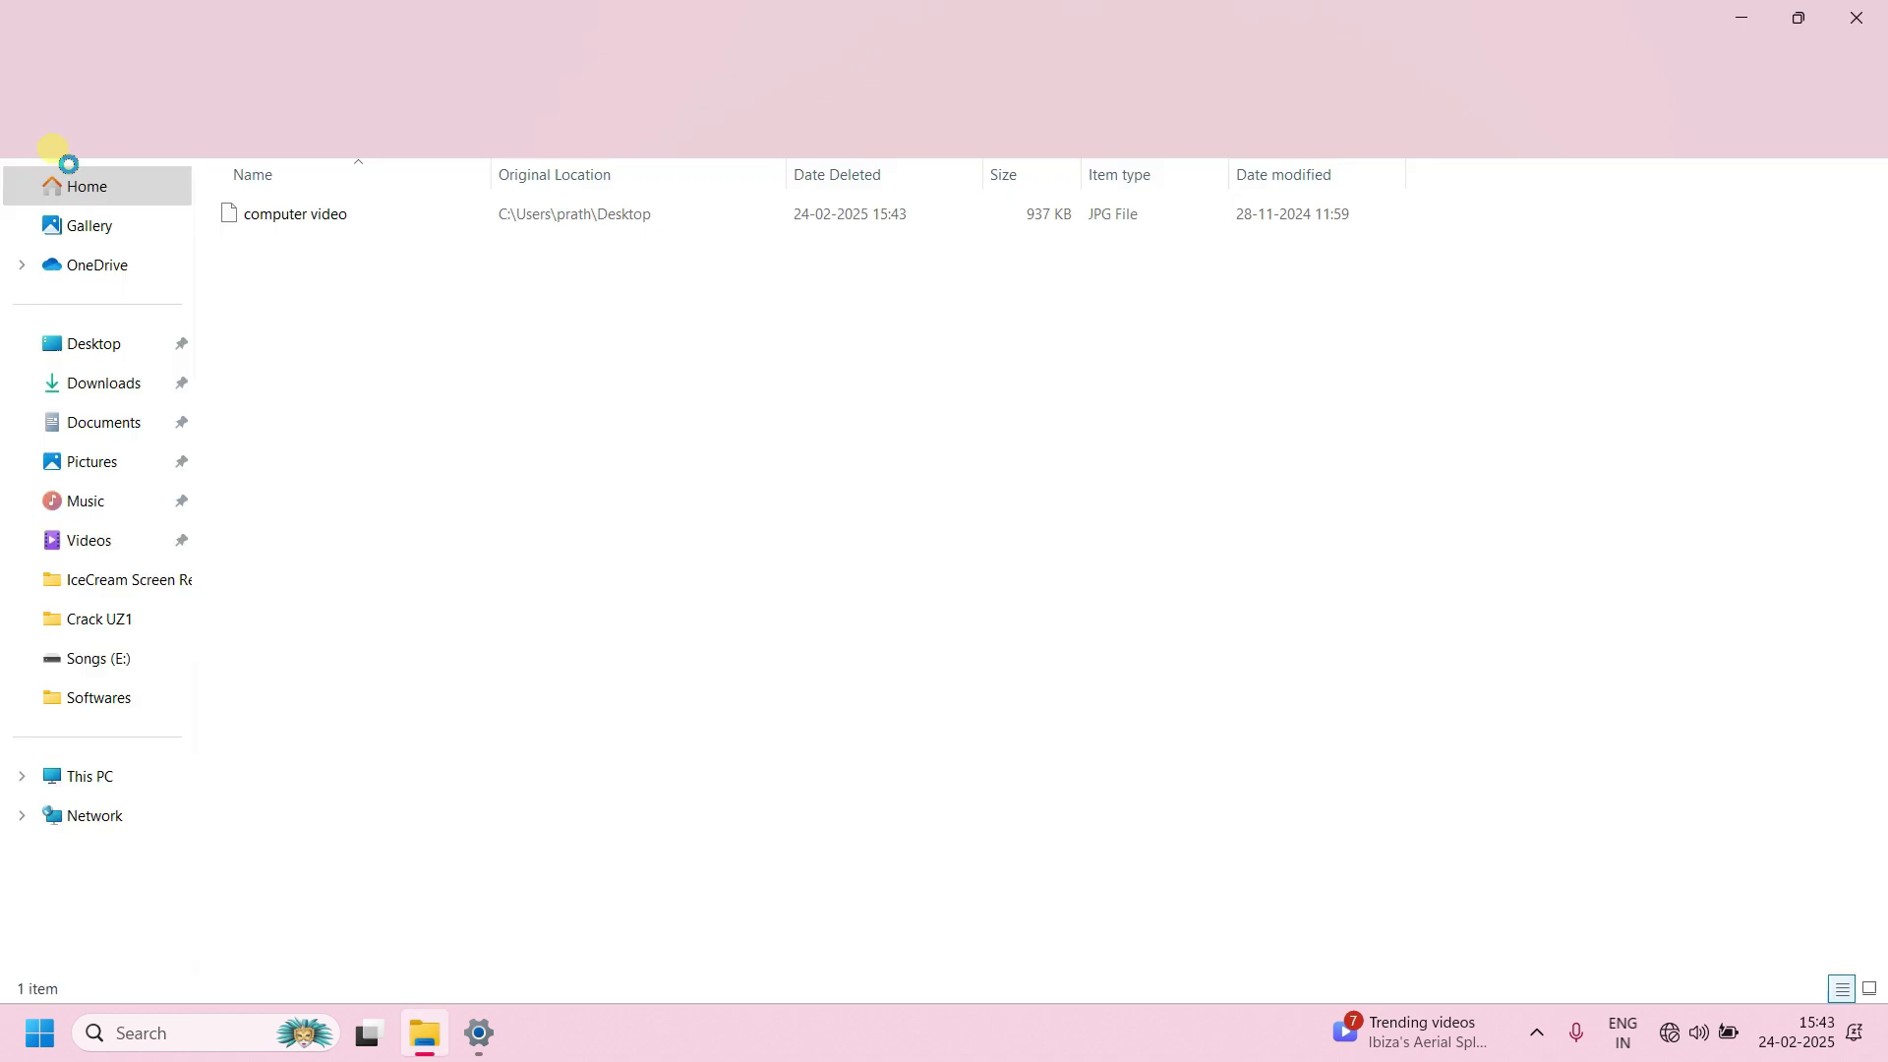
left_click(315, 214)
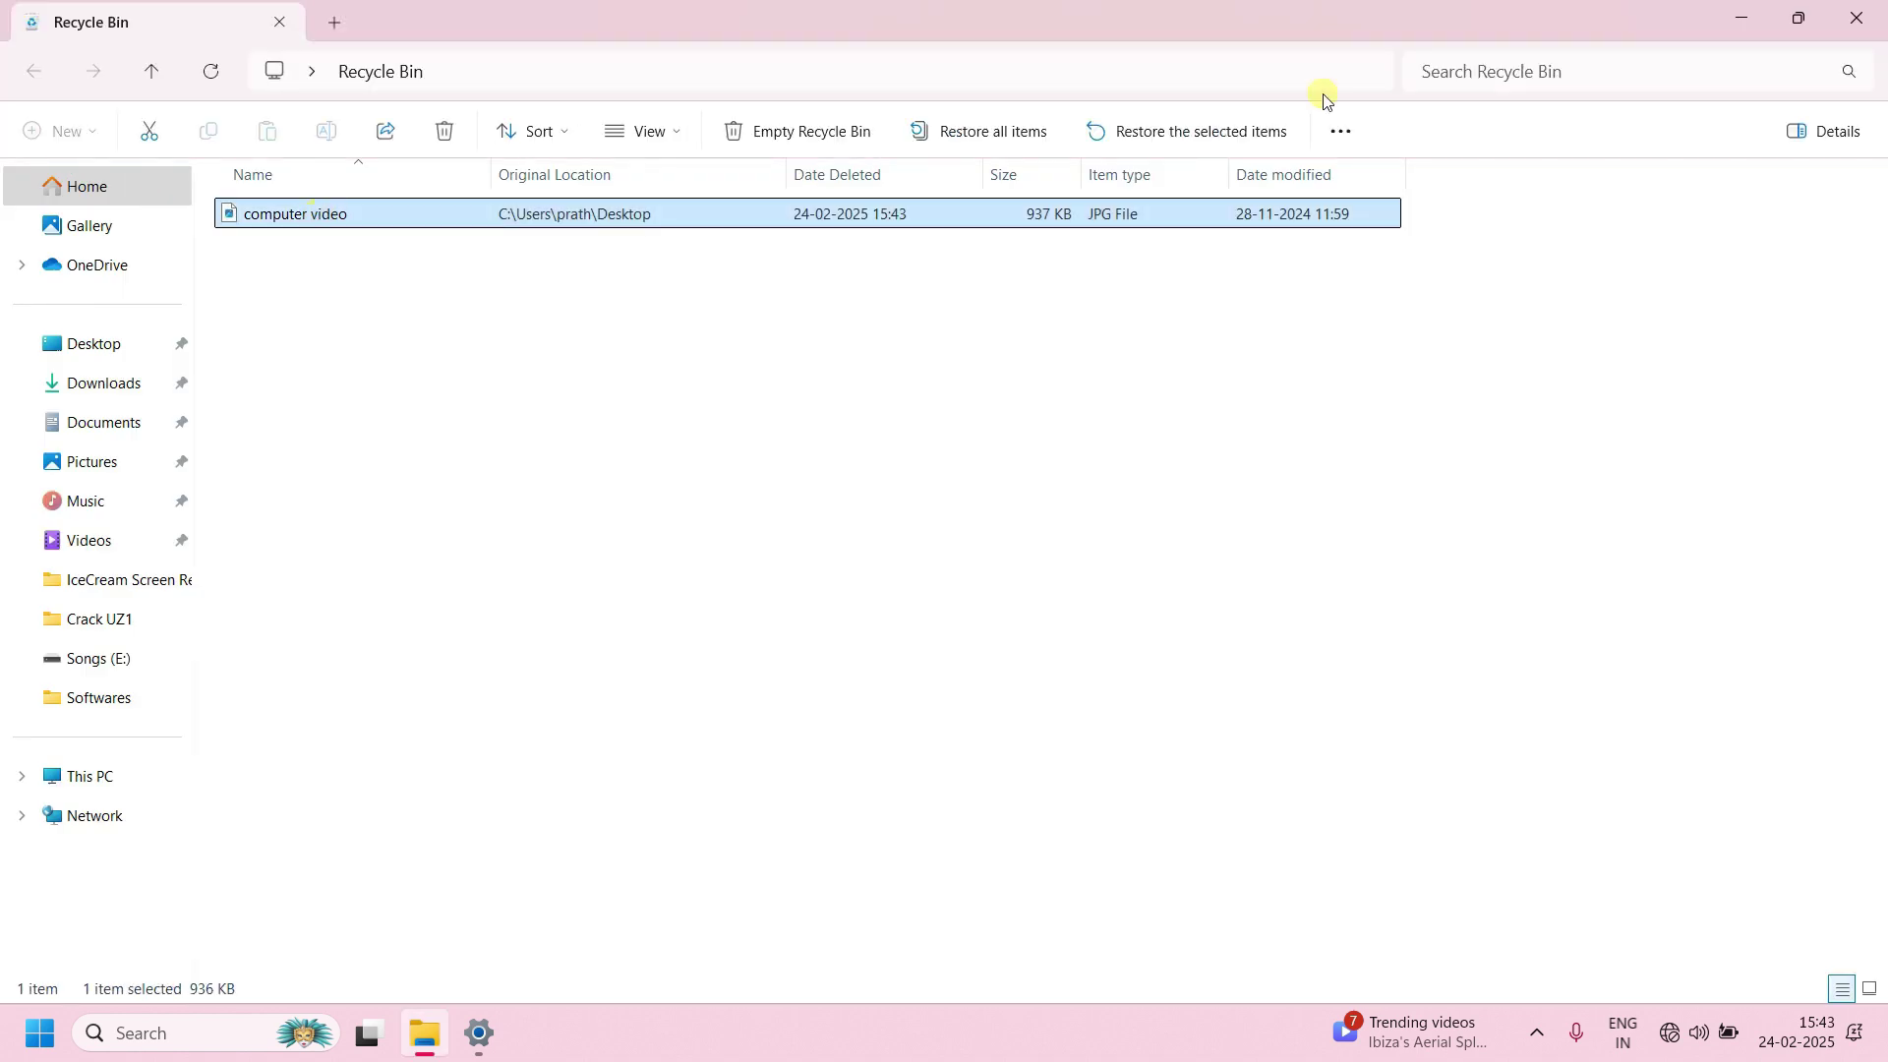
Close the Recycle Bin window and empty the Recycle Bin from the desktop, permanently deleting the computer video image.
left_click(1856, 17)
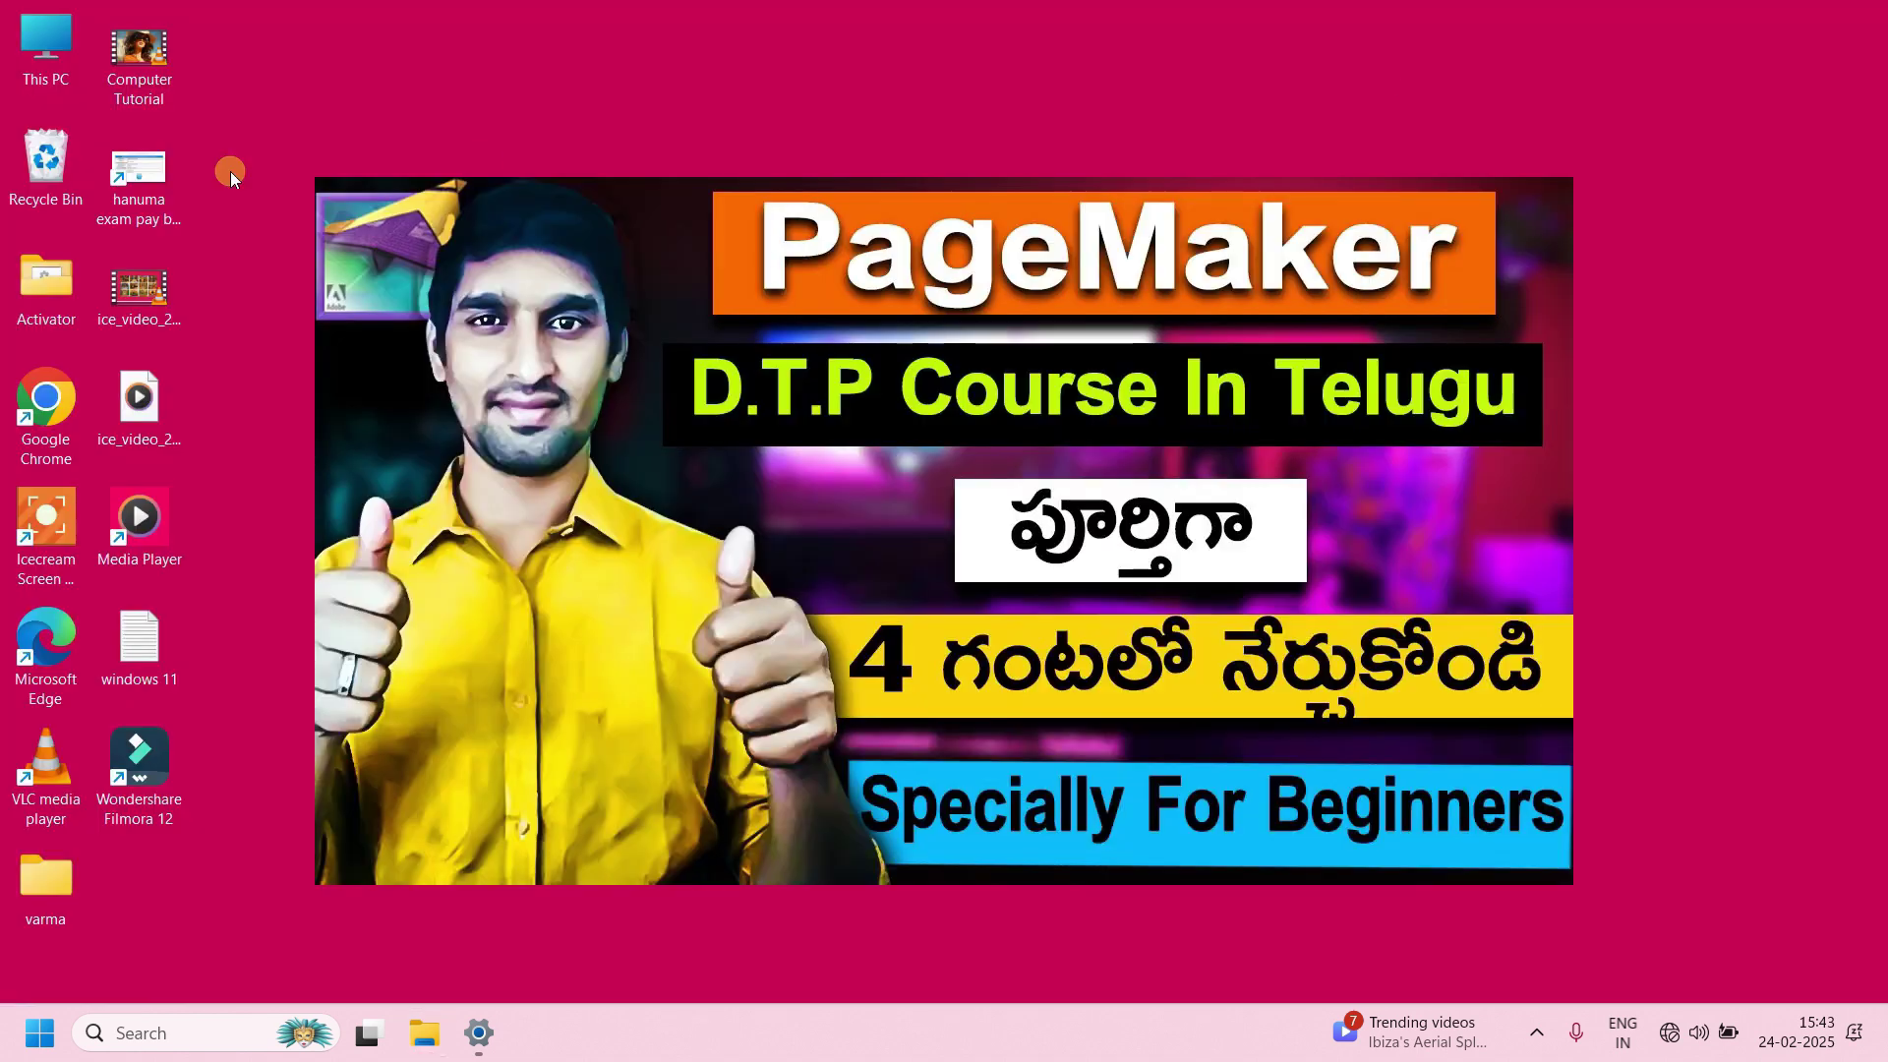
right_click(48, 161)
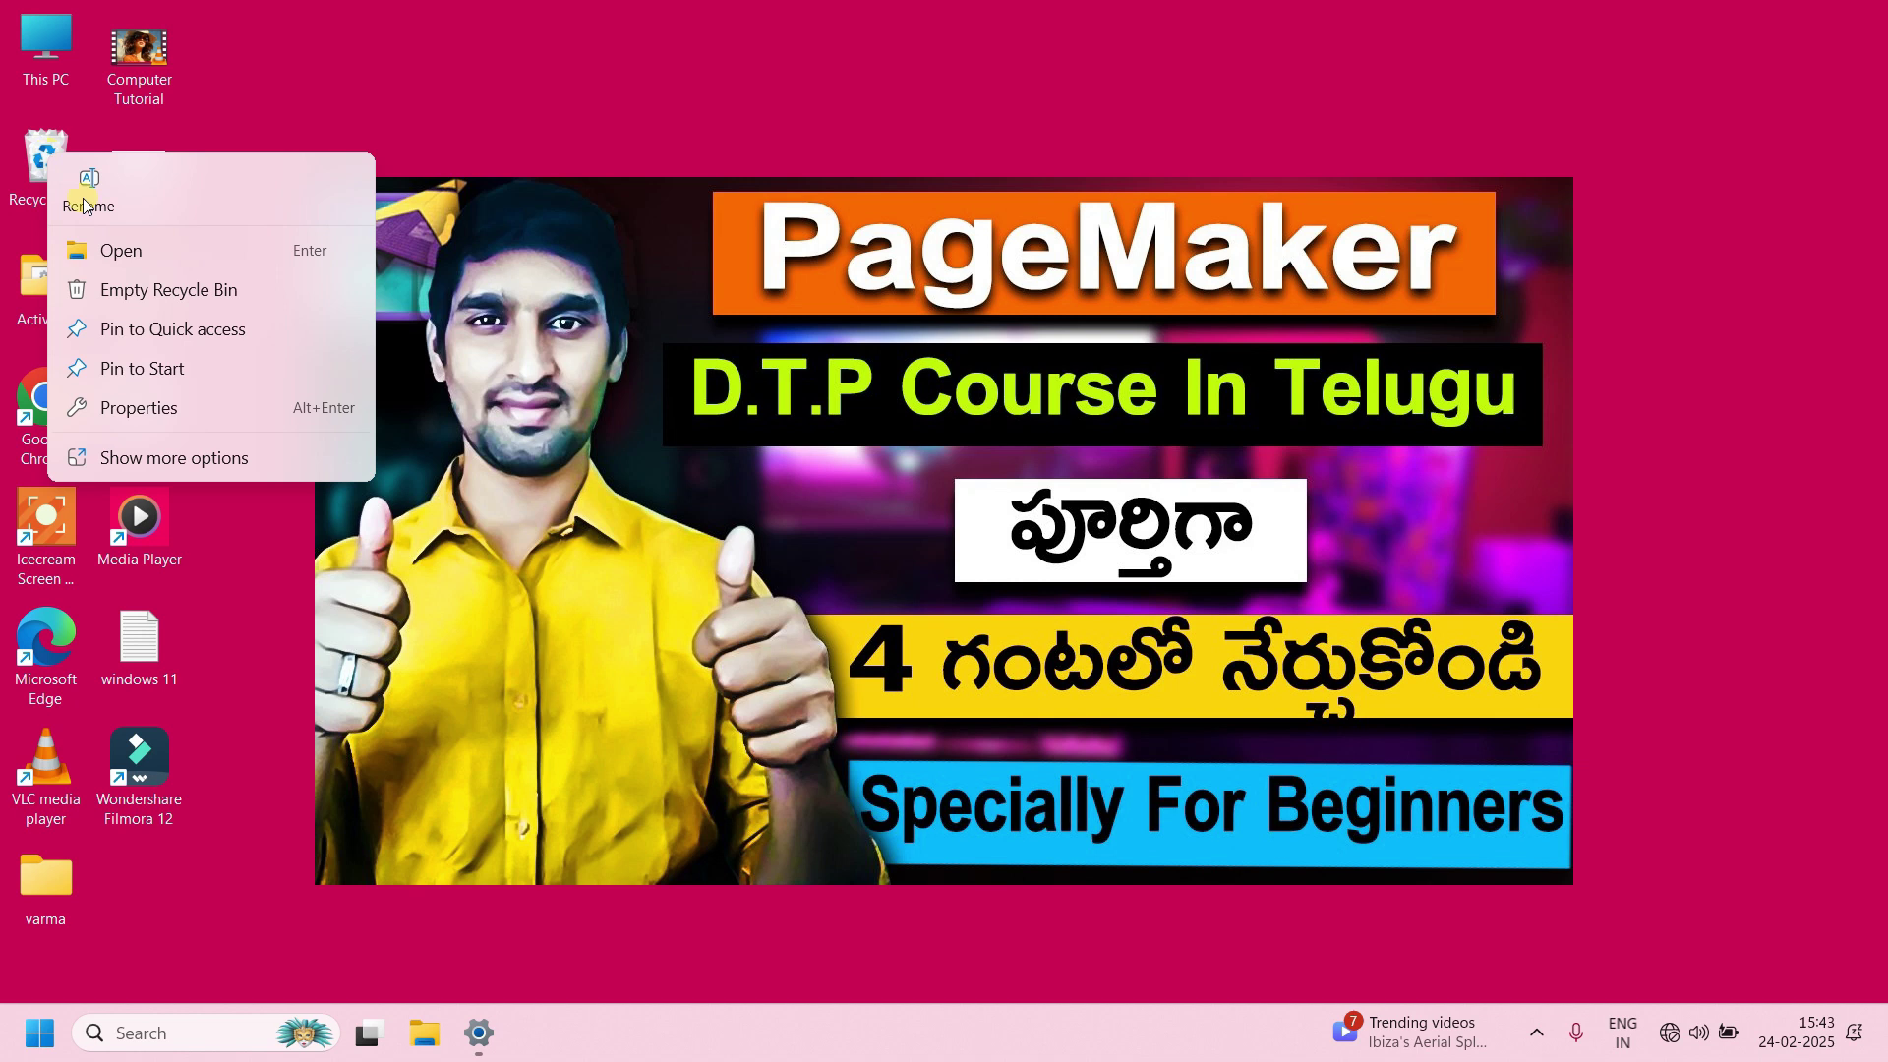
left_click(189, 291)
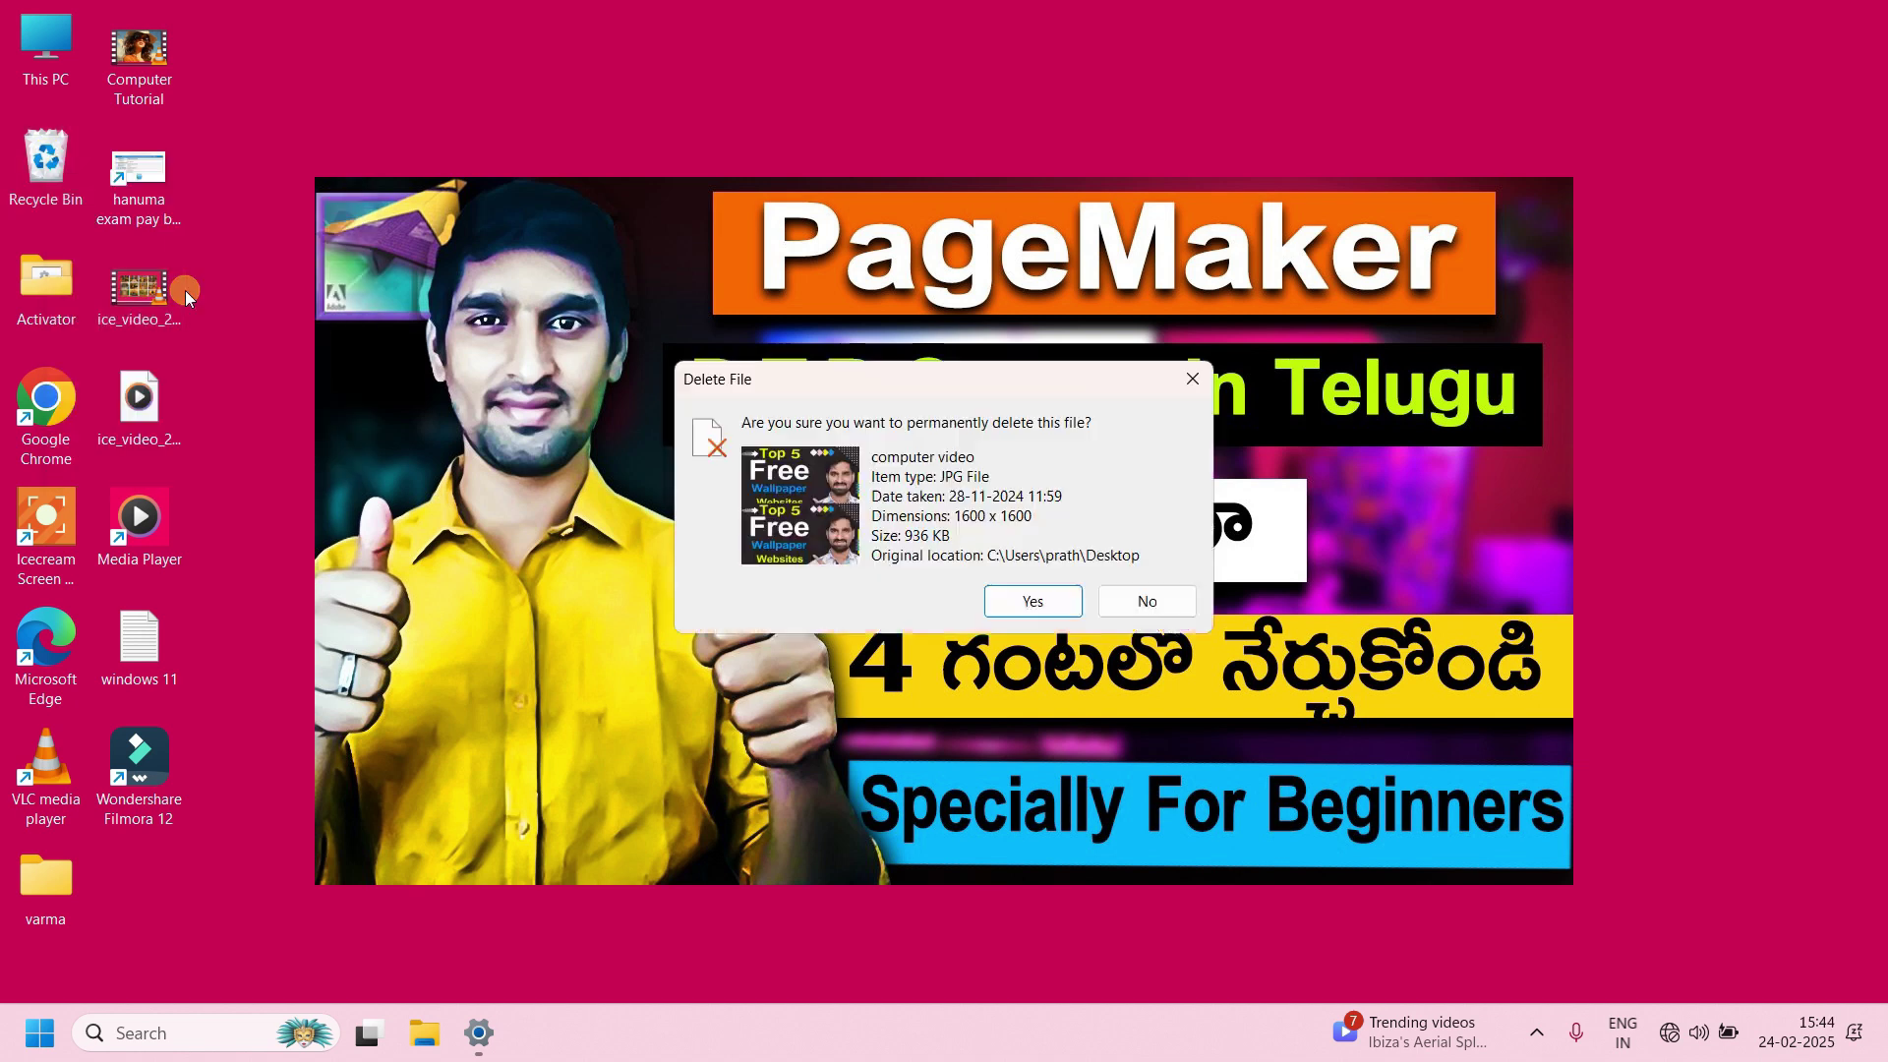
left_click(1033, 602)
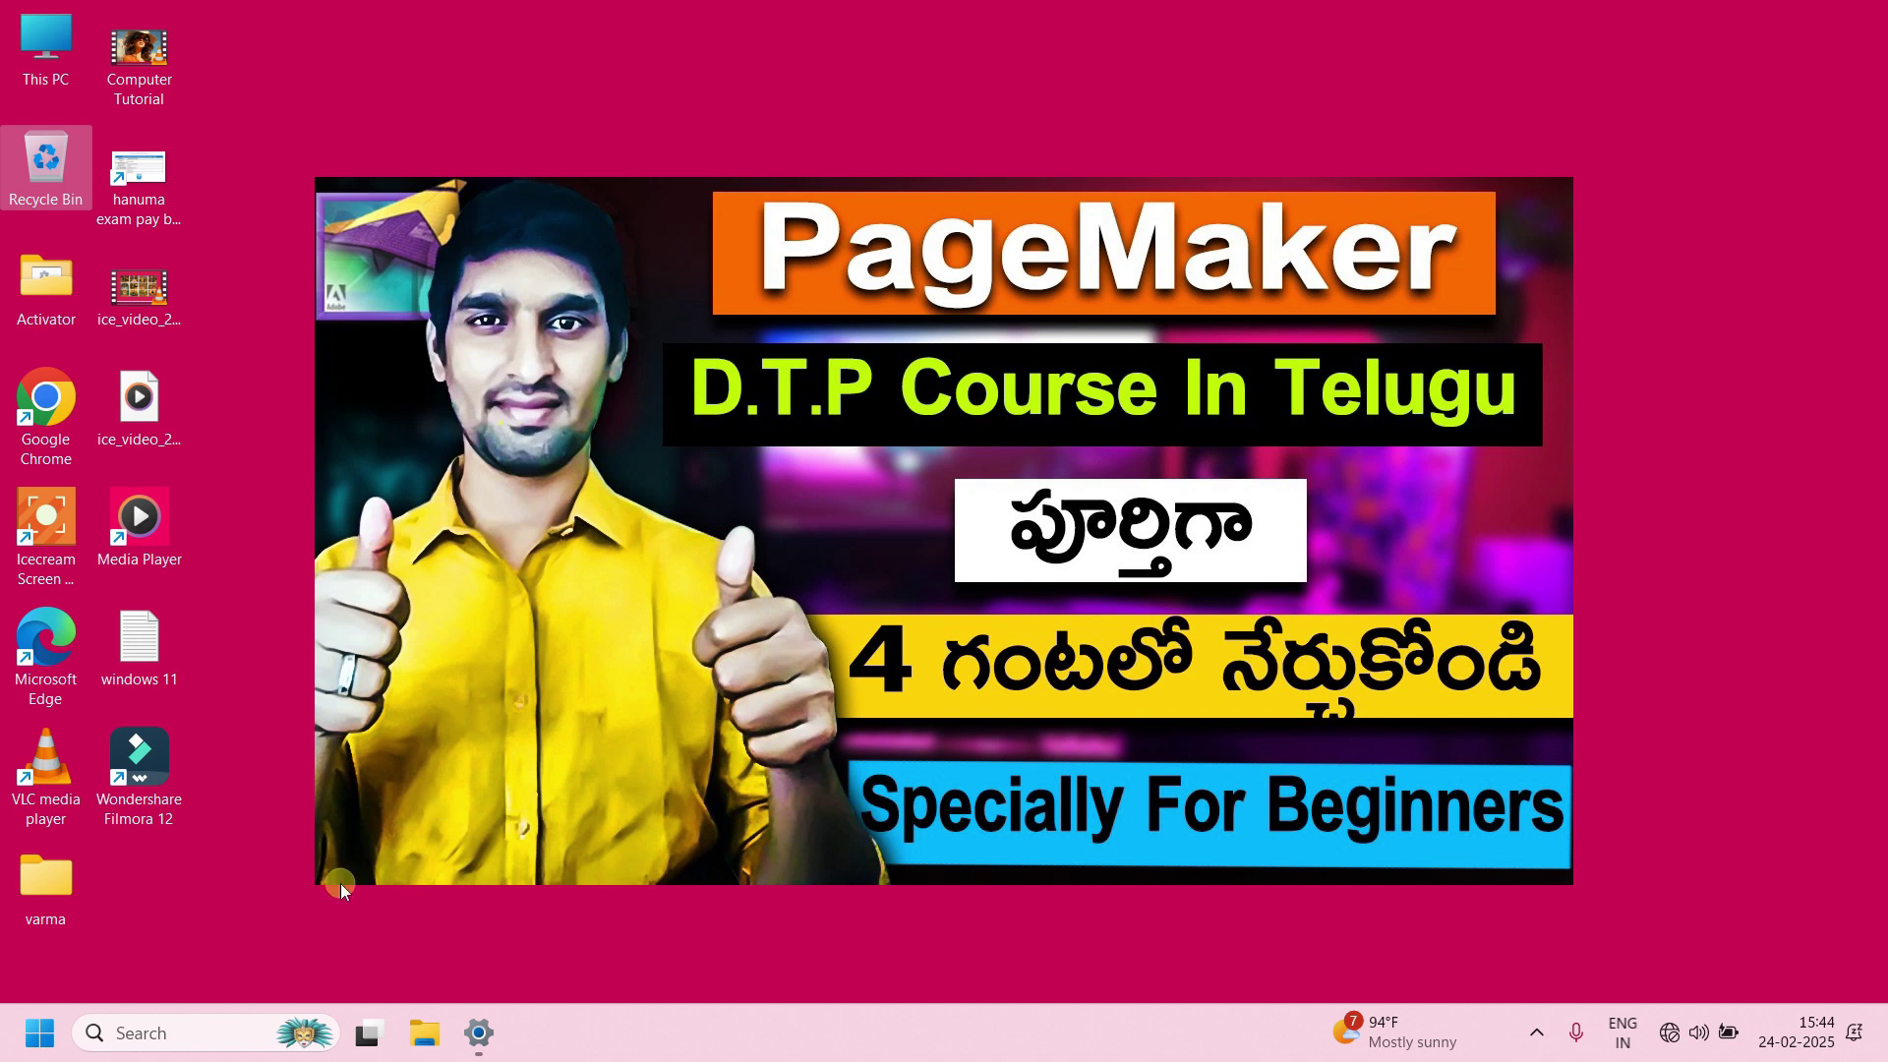
Display the computer's power options, including lock, sleep, shut down and restart.
key("super")
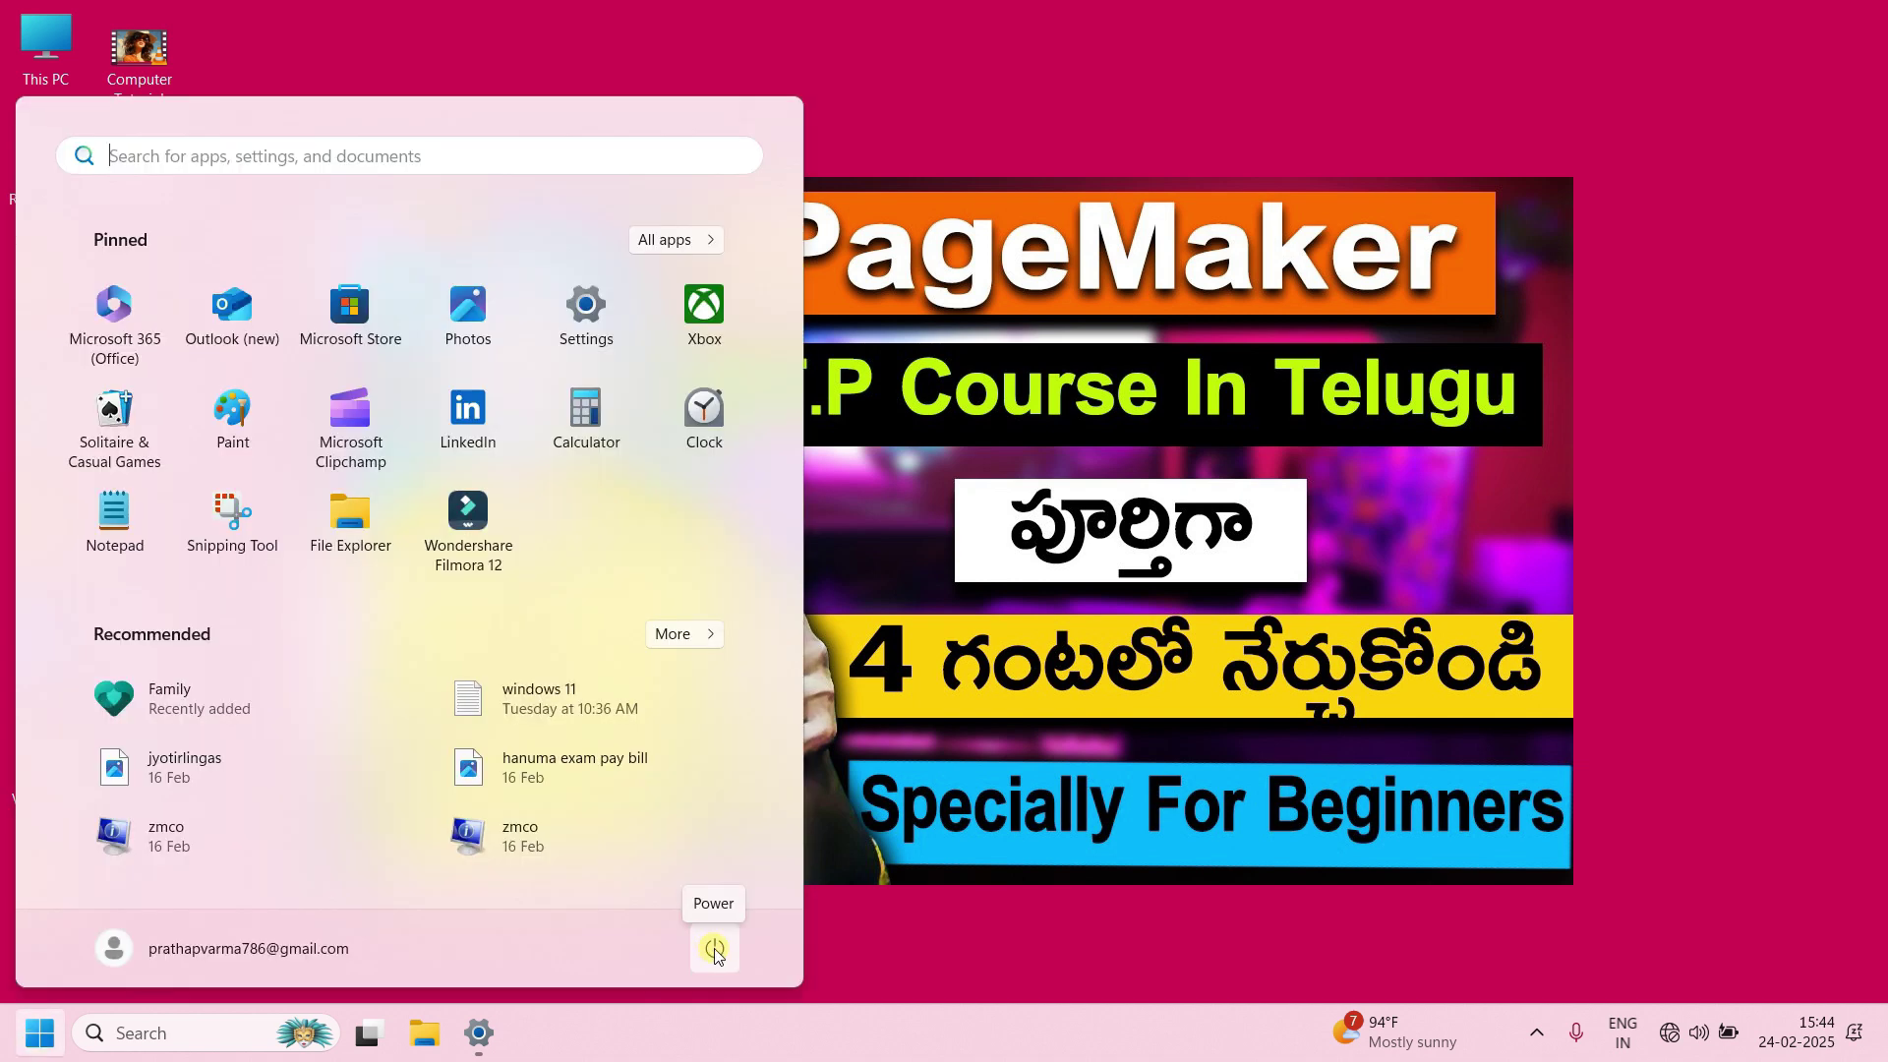
left_click(715, 950)
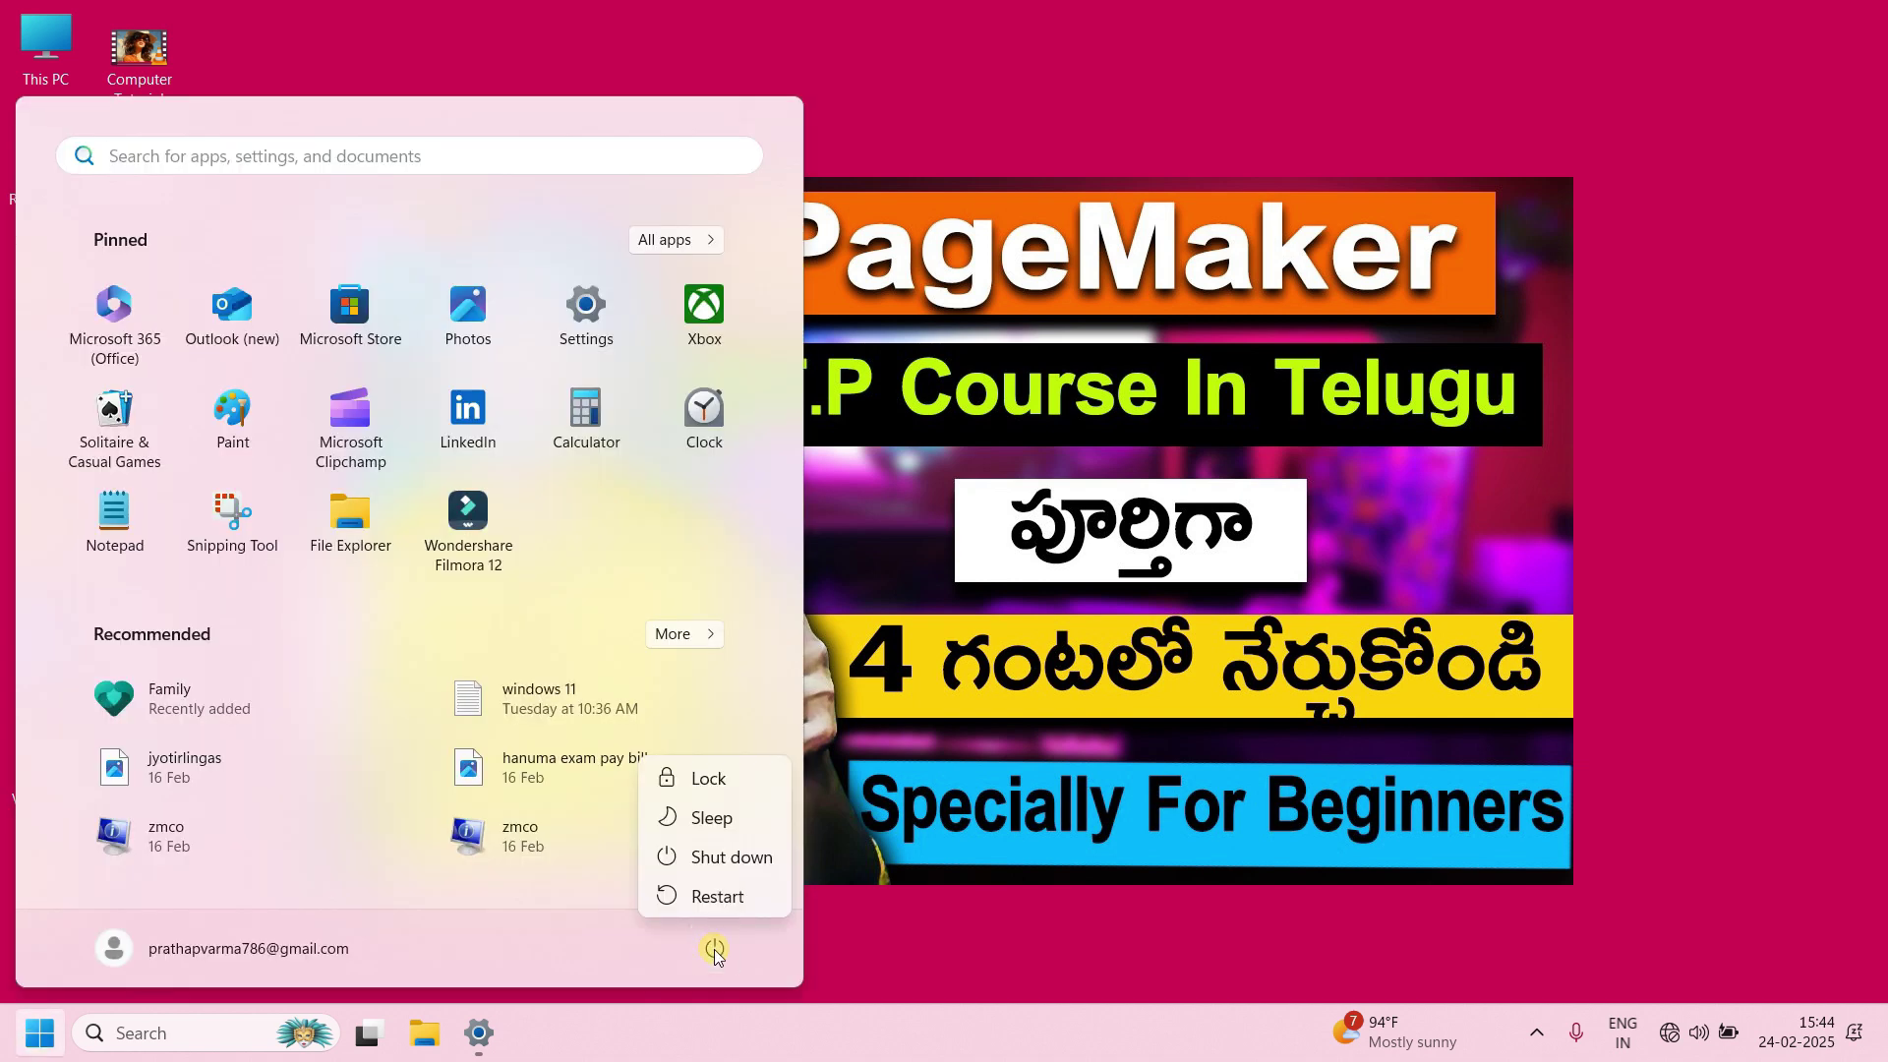